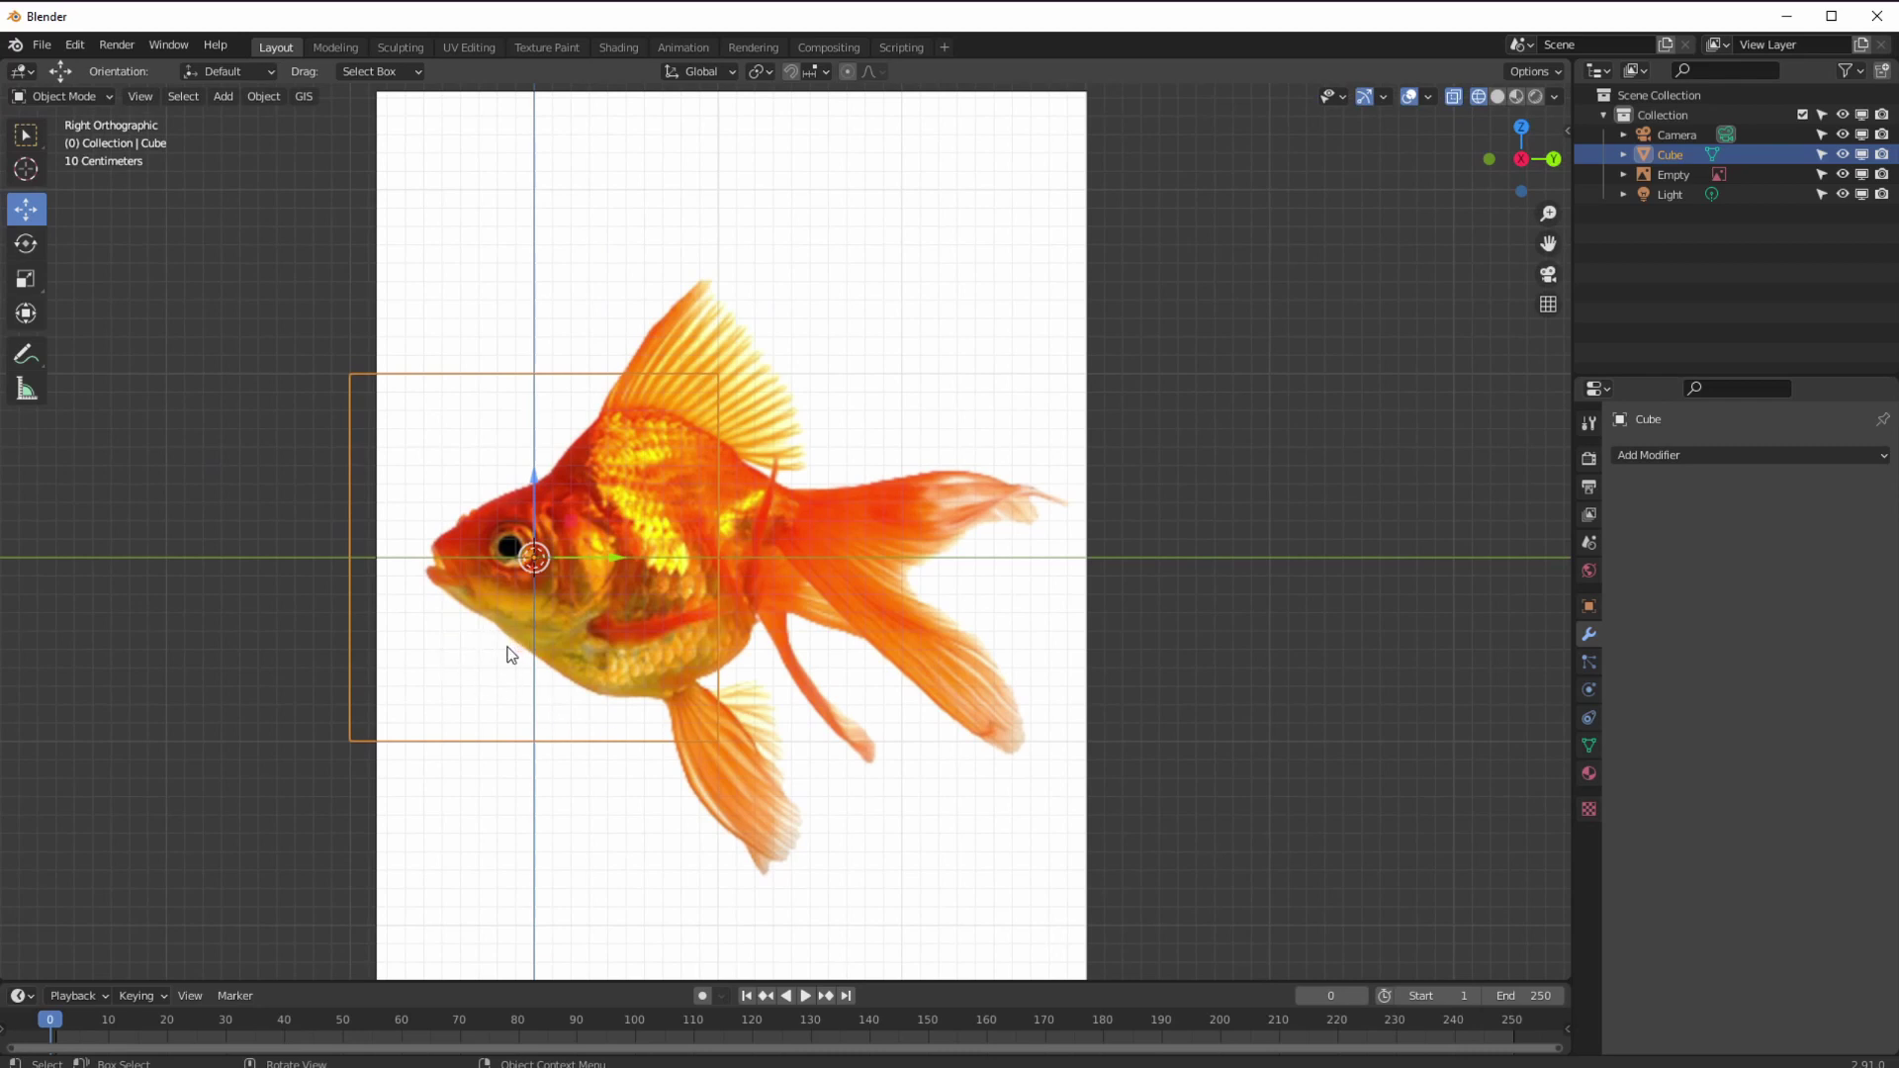
pyautogui.moveTo(515, 642); pyautogui.dragTo(658, 756, button='middle')
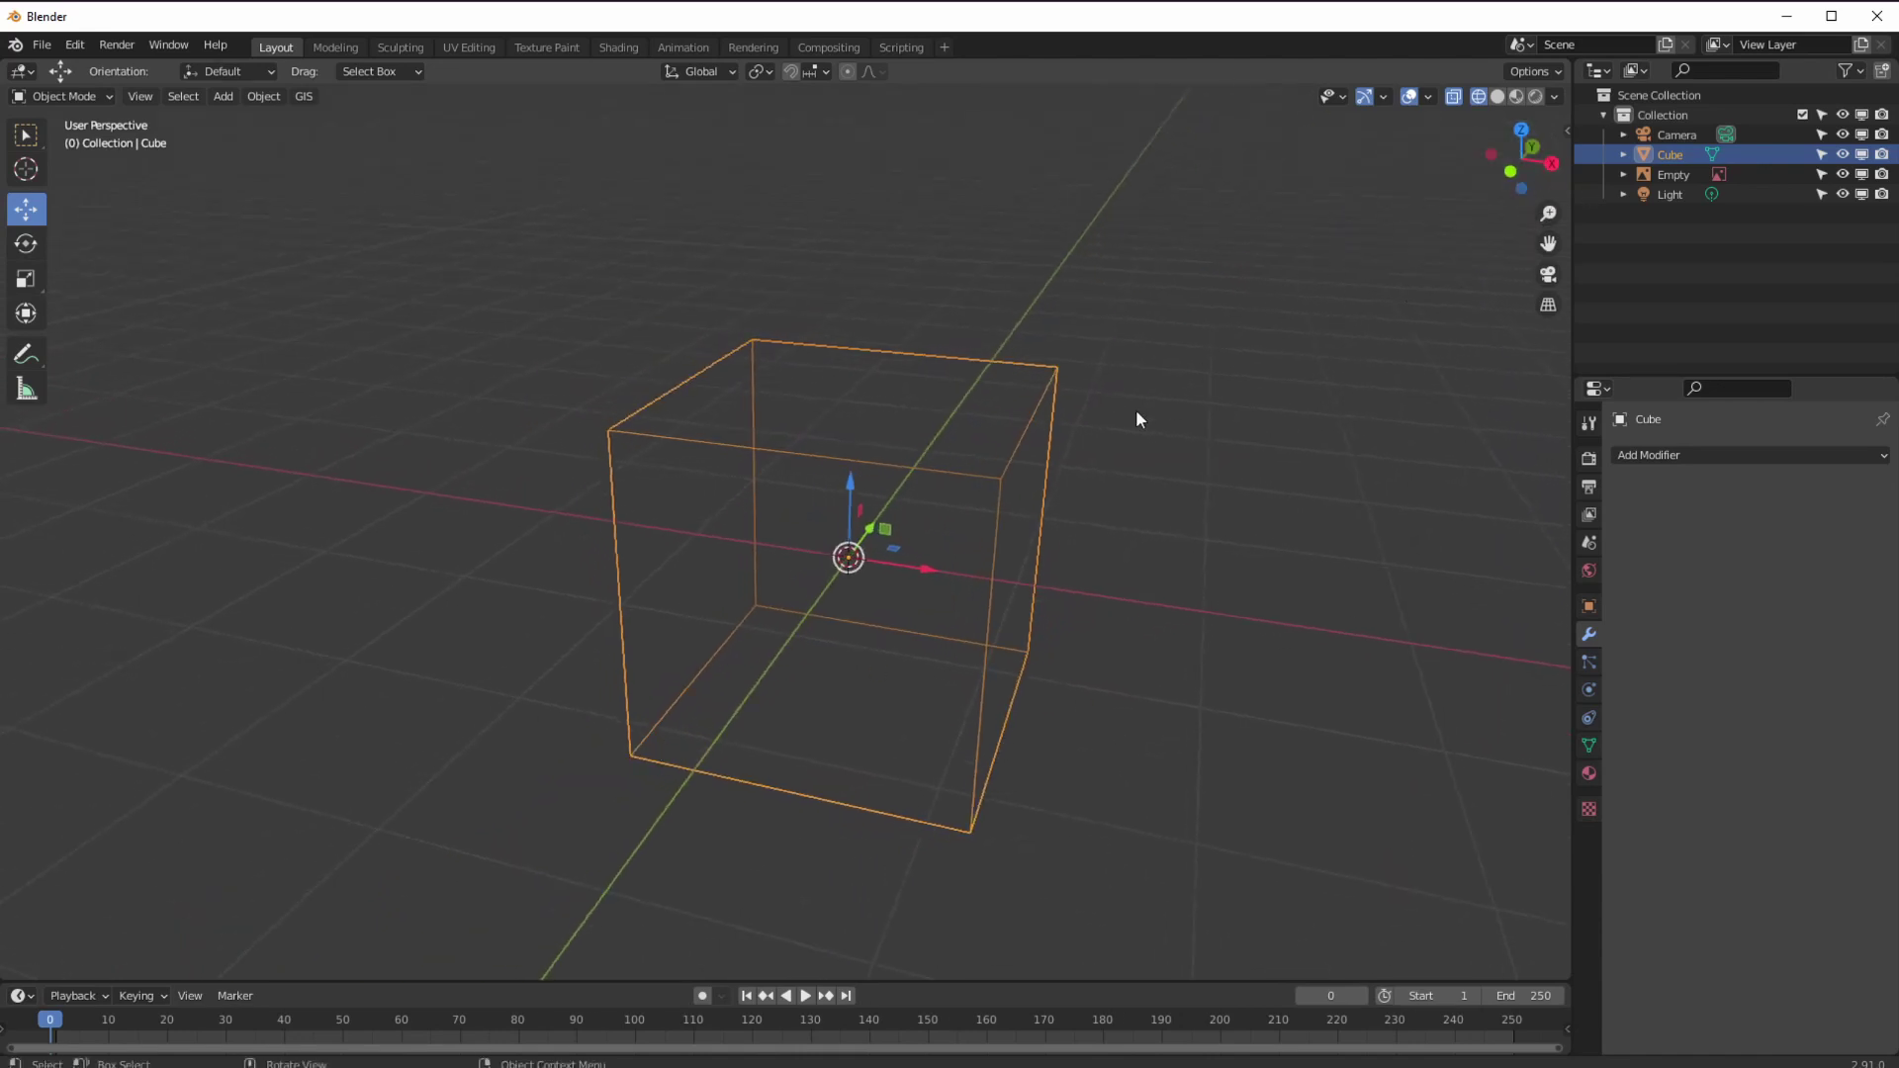
pyautogui.press('KP_3')
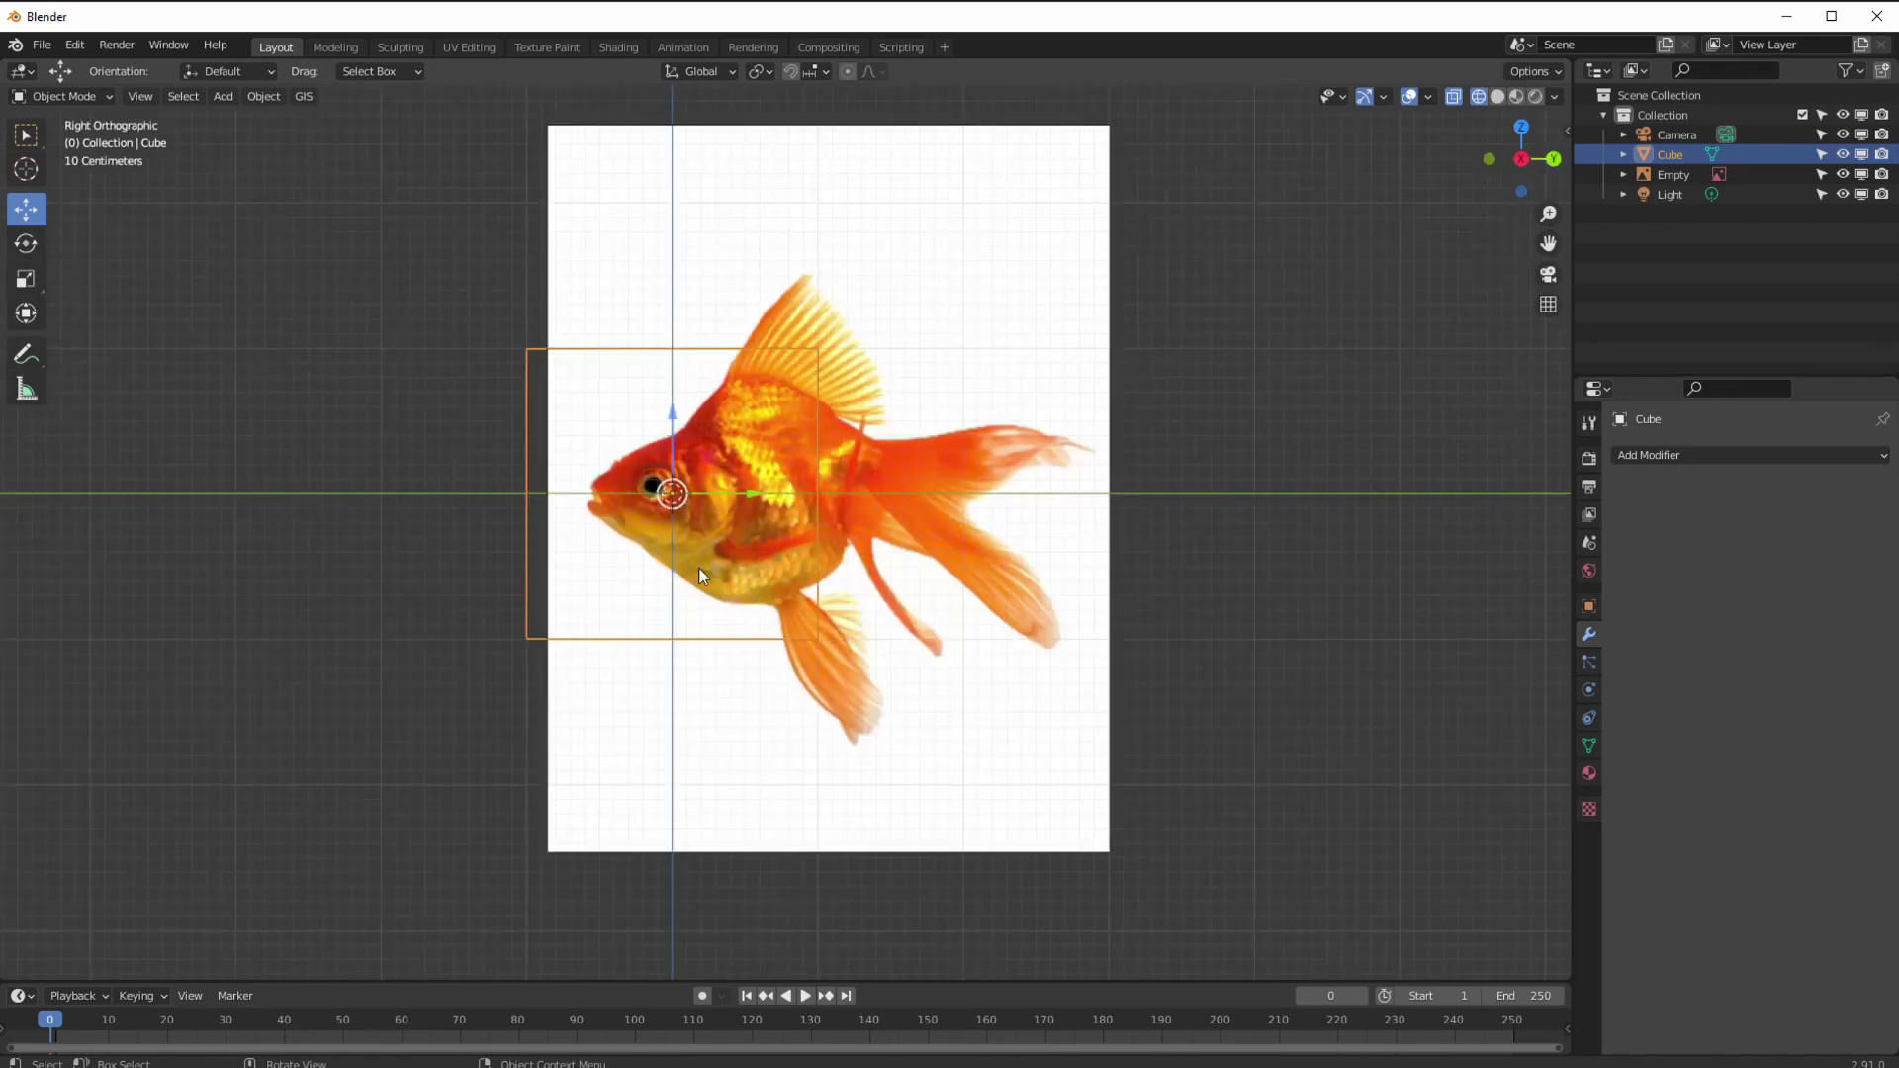
pyautogui.moveTo(716, 432); pyautogui.dragTo(682, 530, button='middle')
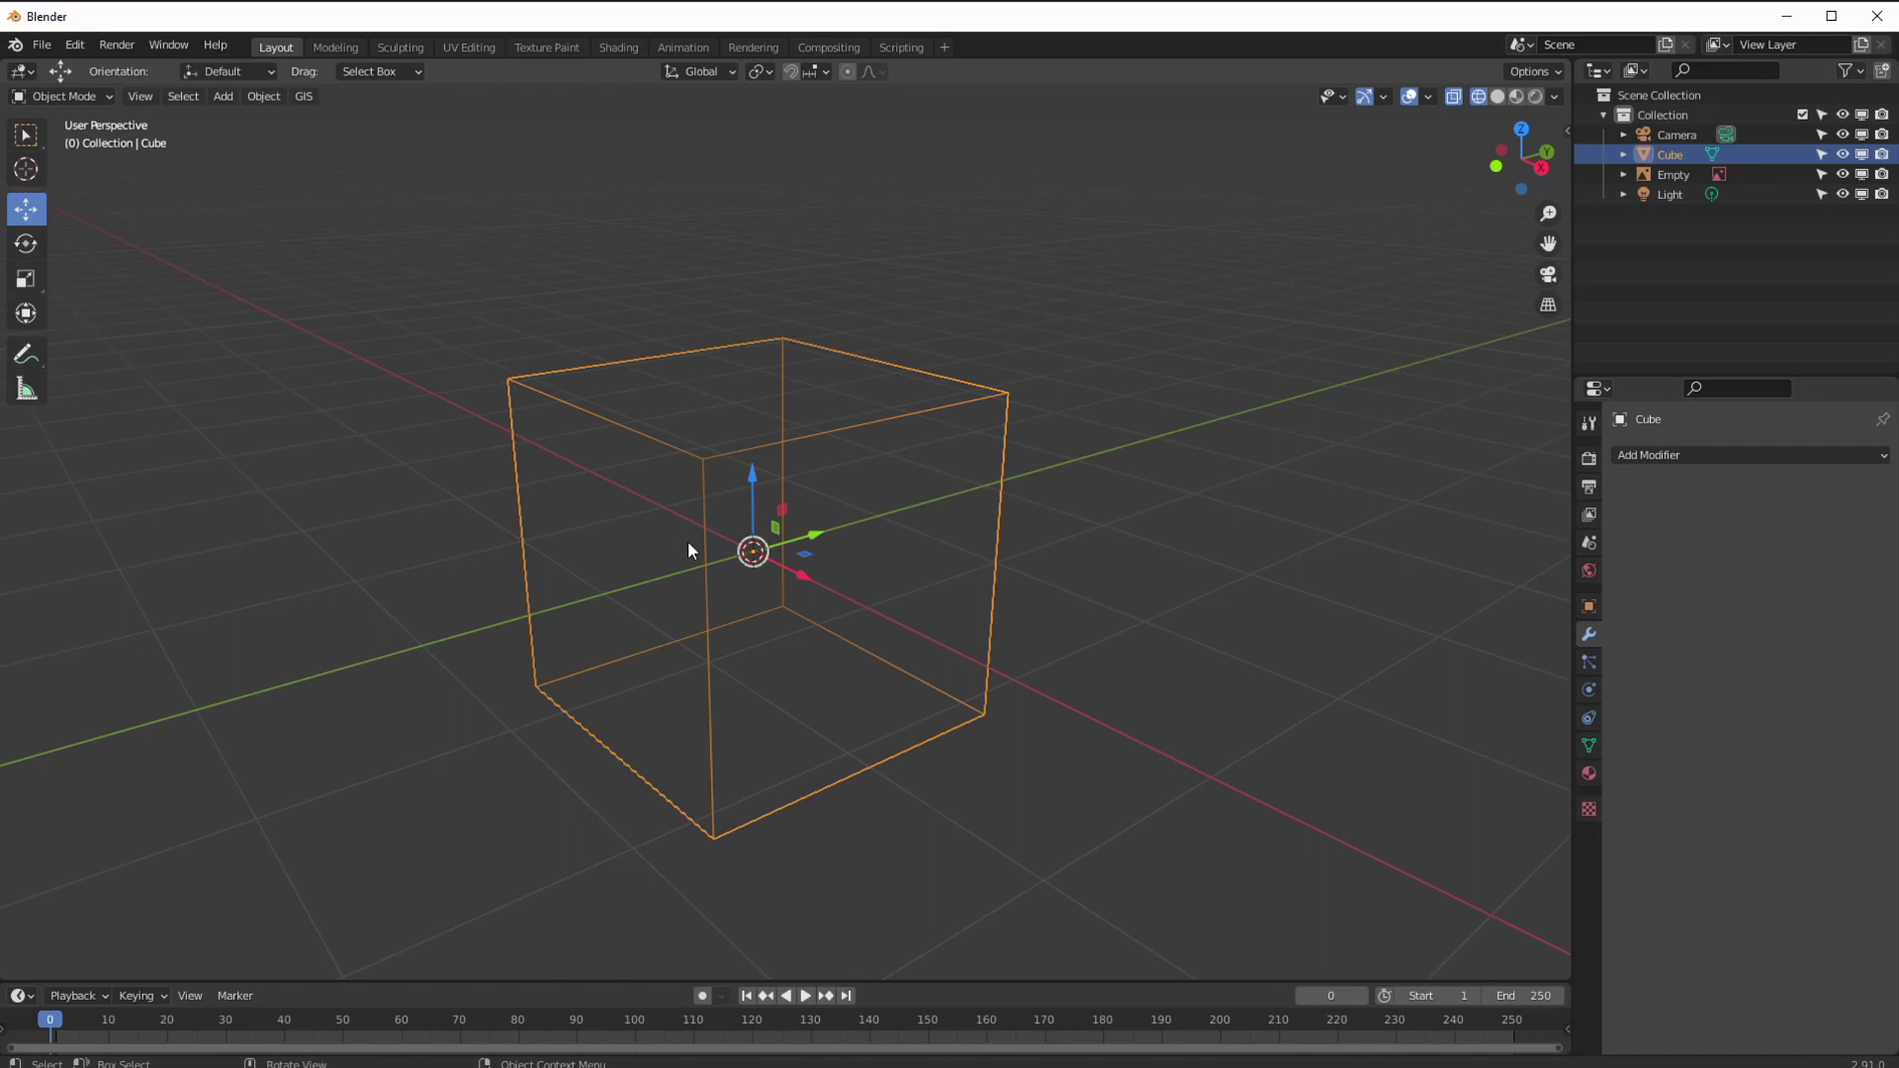
pyautogui.press('KP_3')
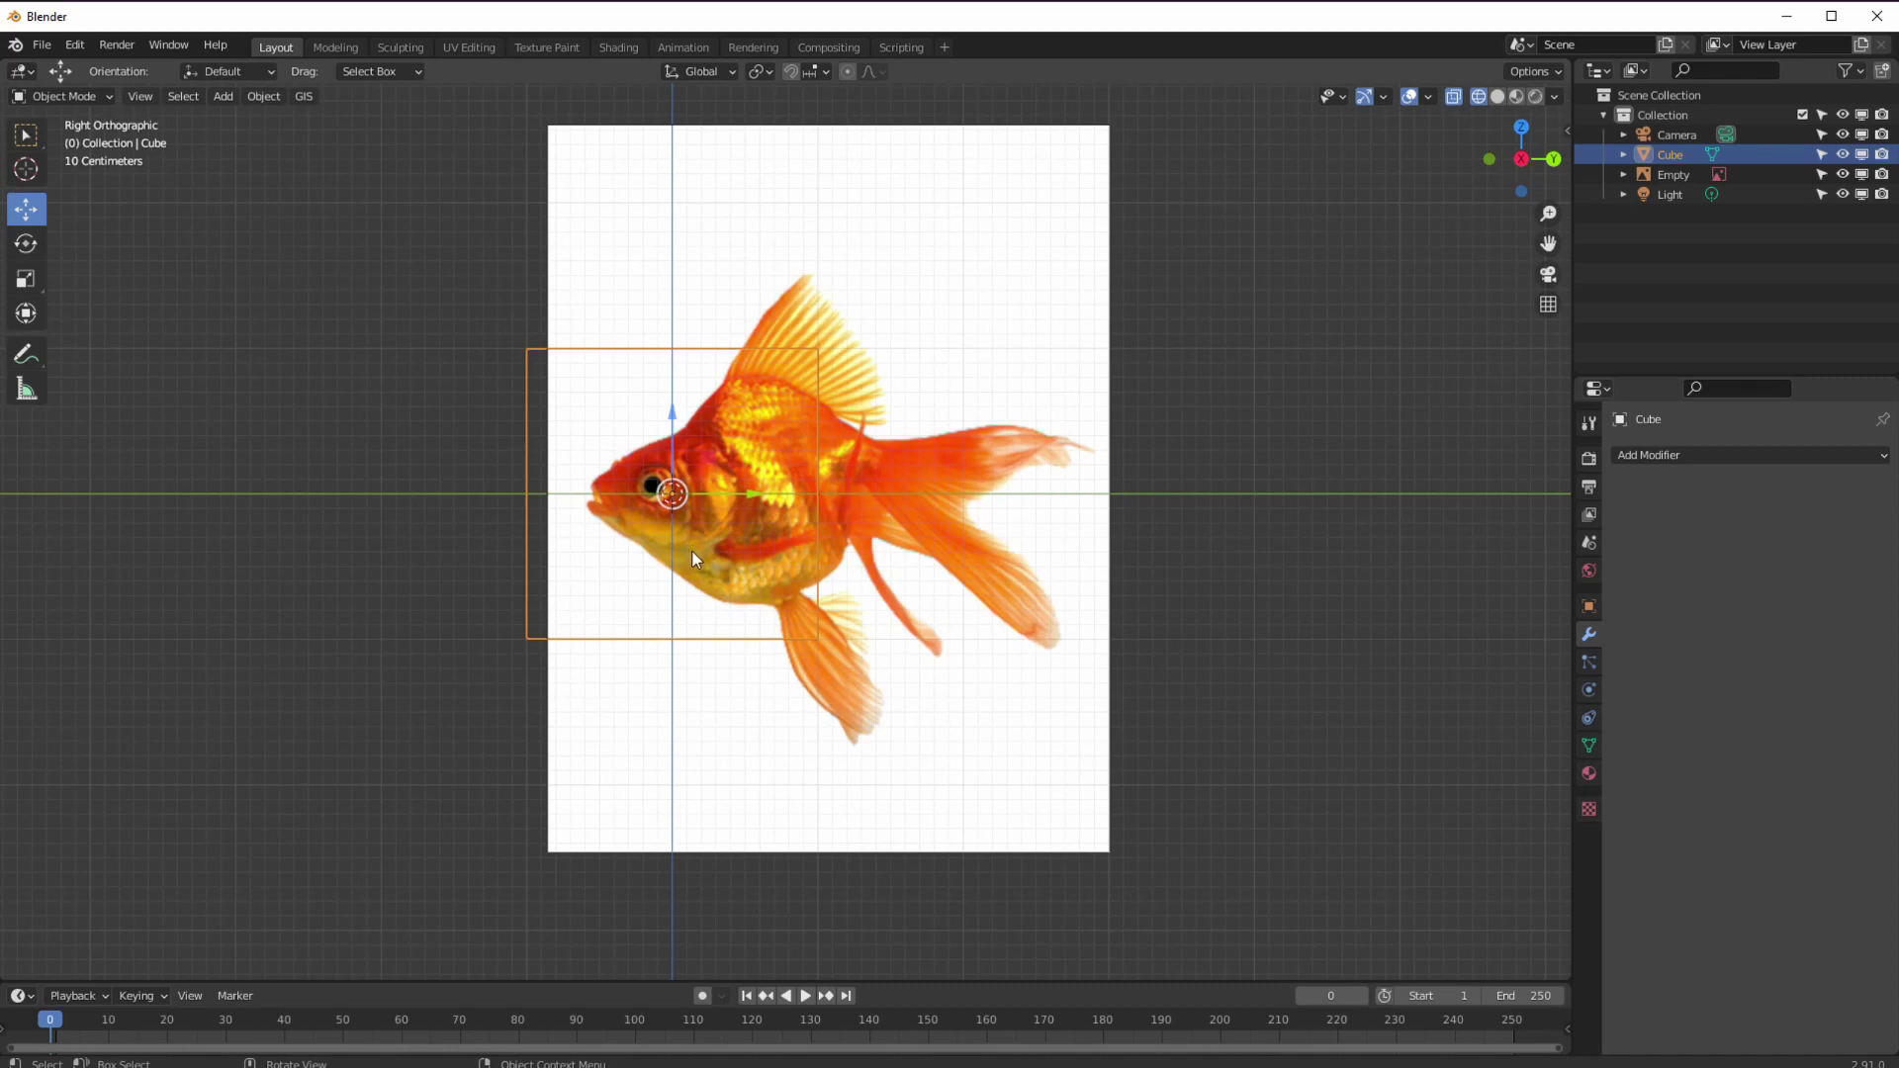
# - Apply Auto Mirror to the cube along the X axis with Cut and Mirror and Use Clip, and enter Edit Mode
pyautogui.moveTo(560, 419); pyautogui.dragTo(964, 571, button='middle')
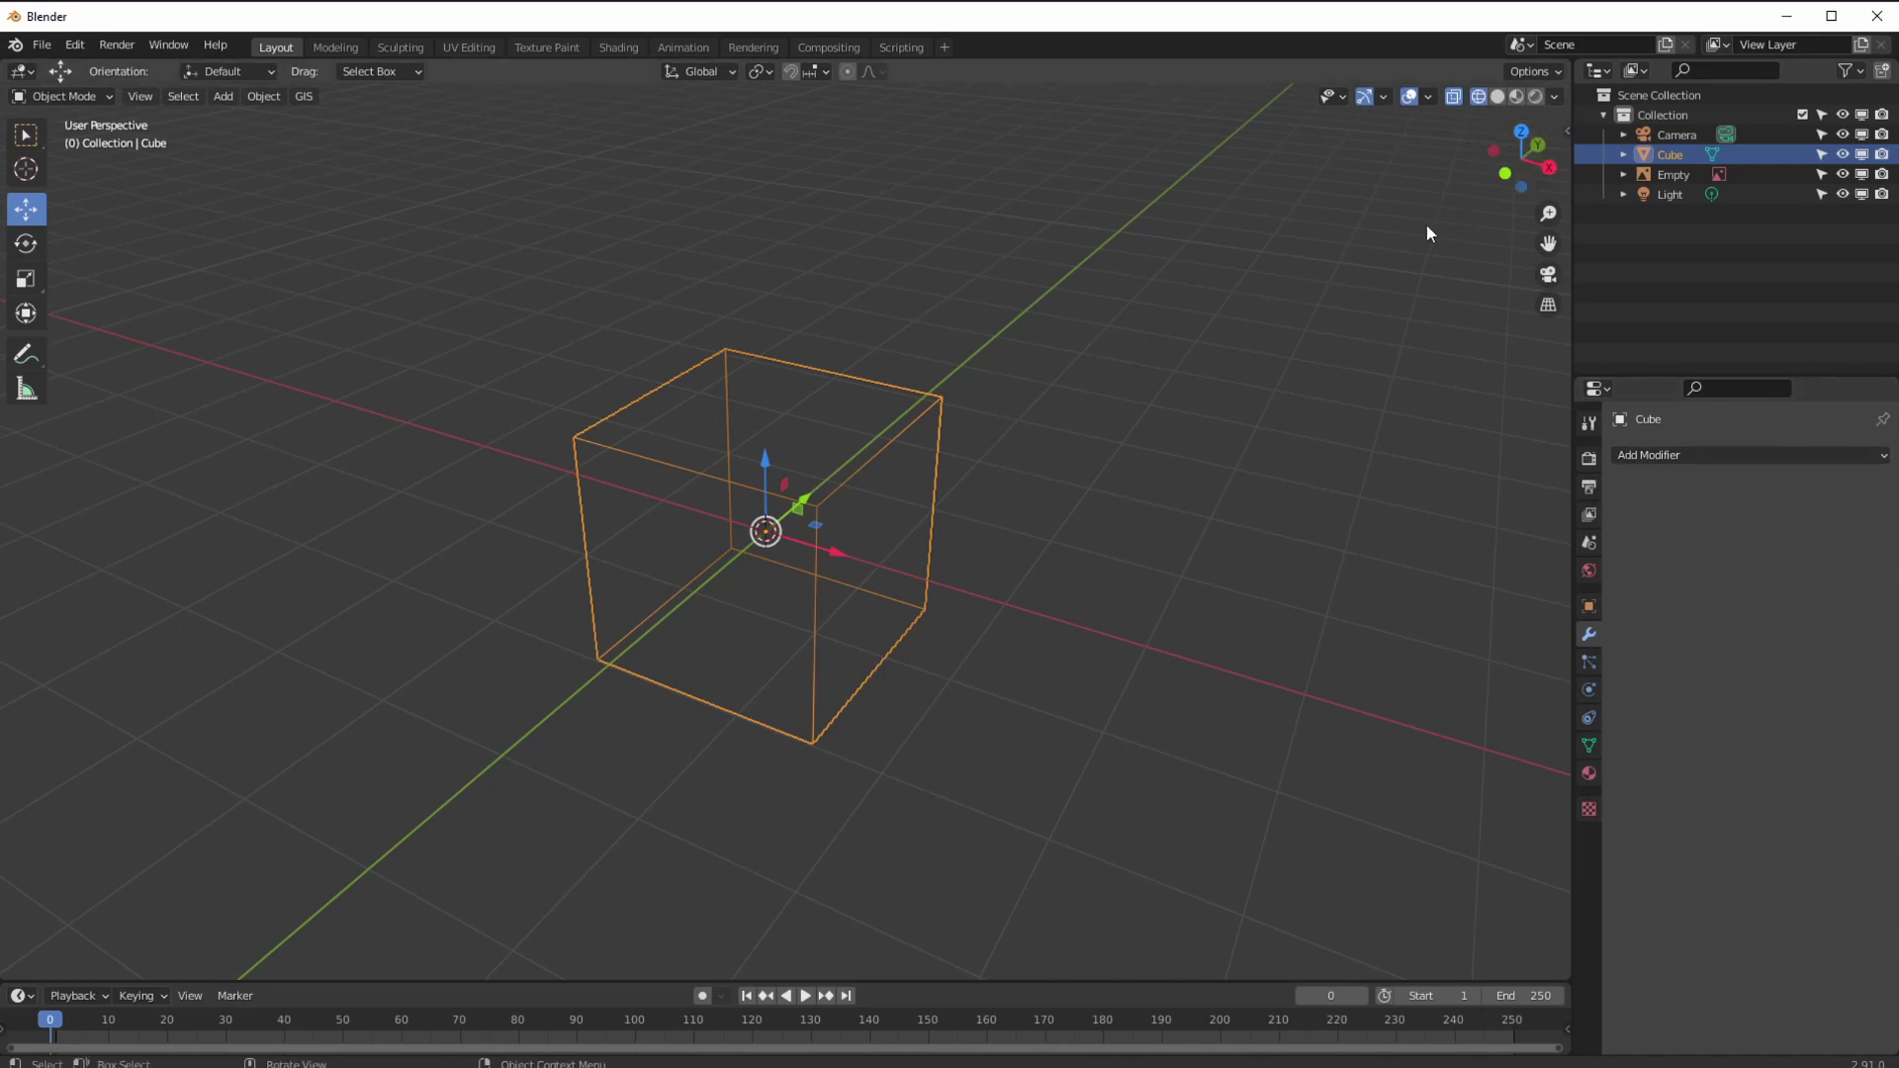
pyautogui.press('n')
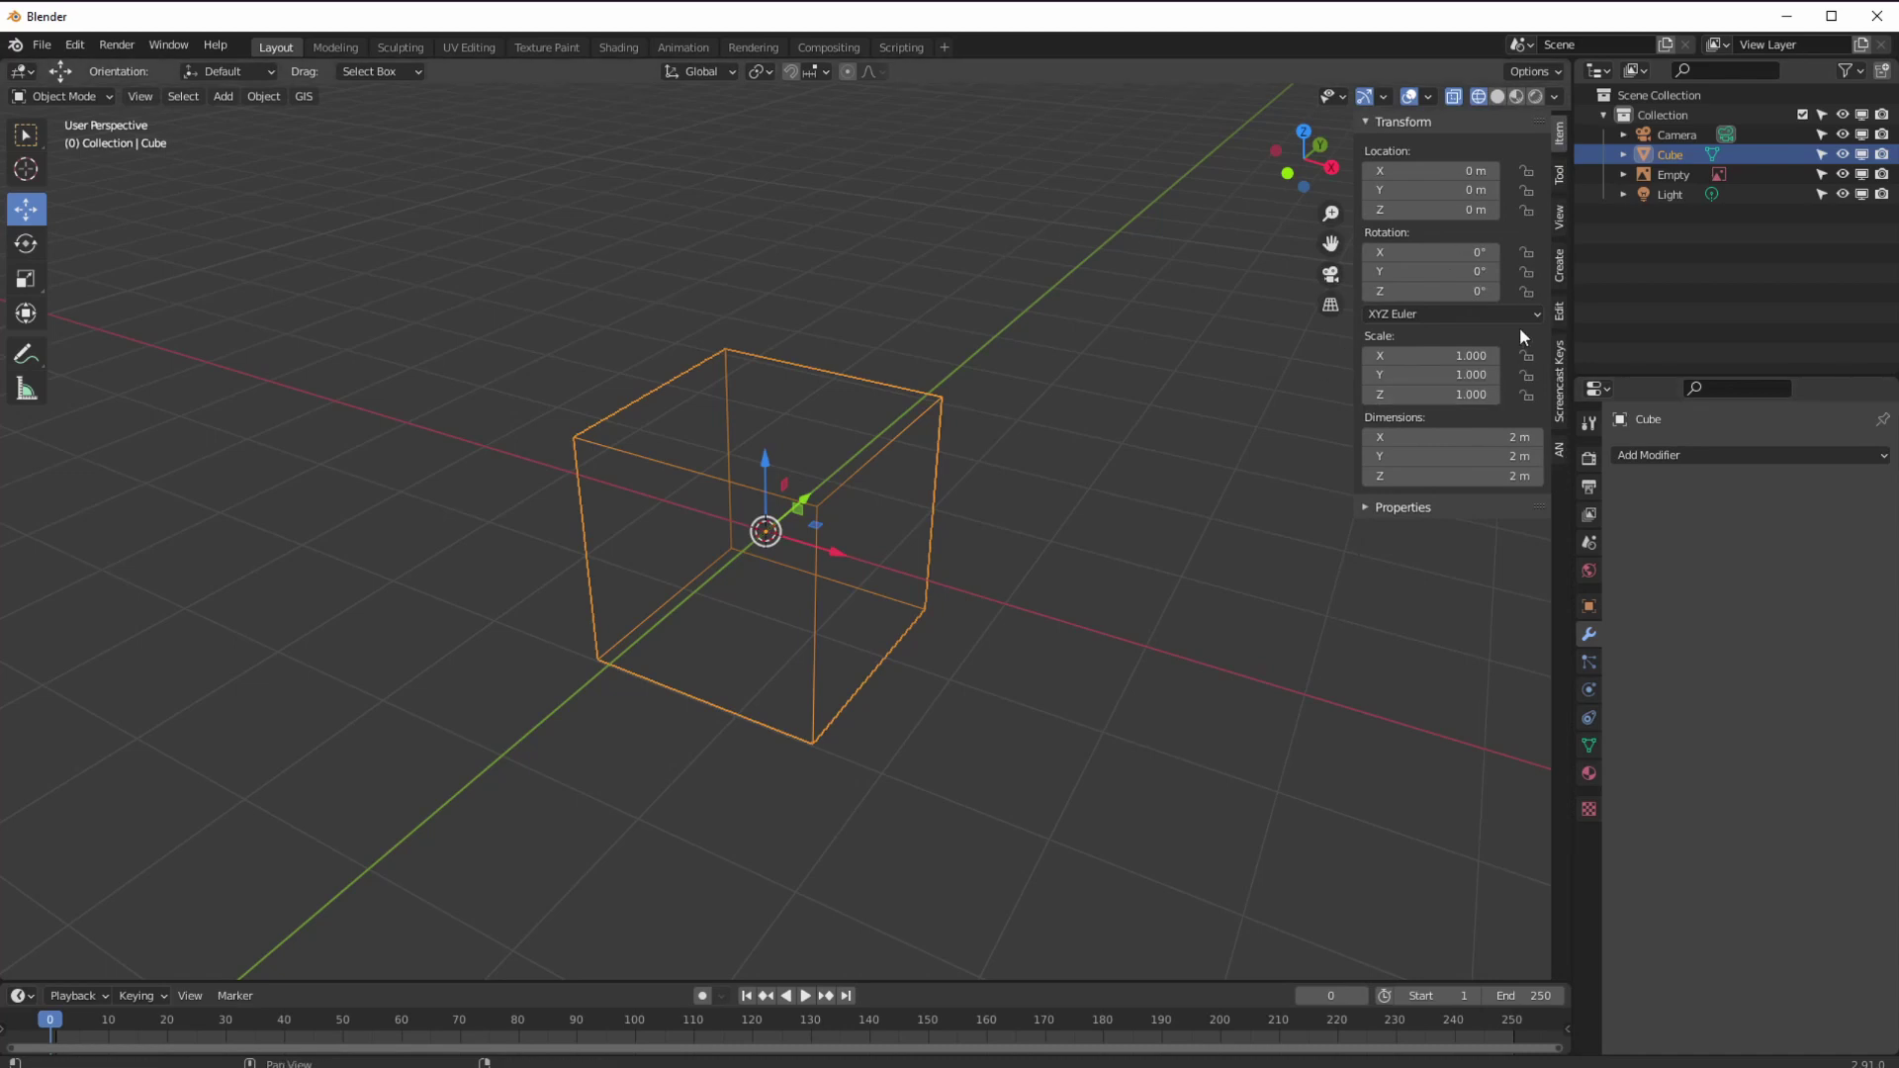
pyautogui.click(1558, 312)
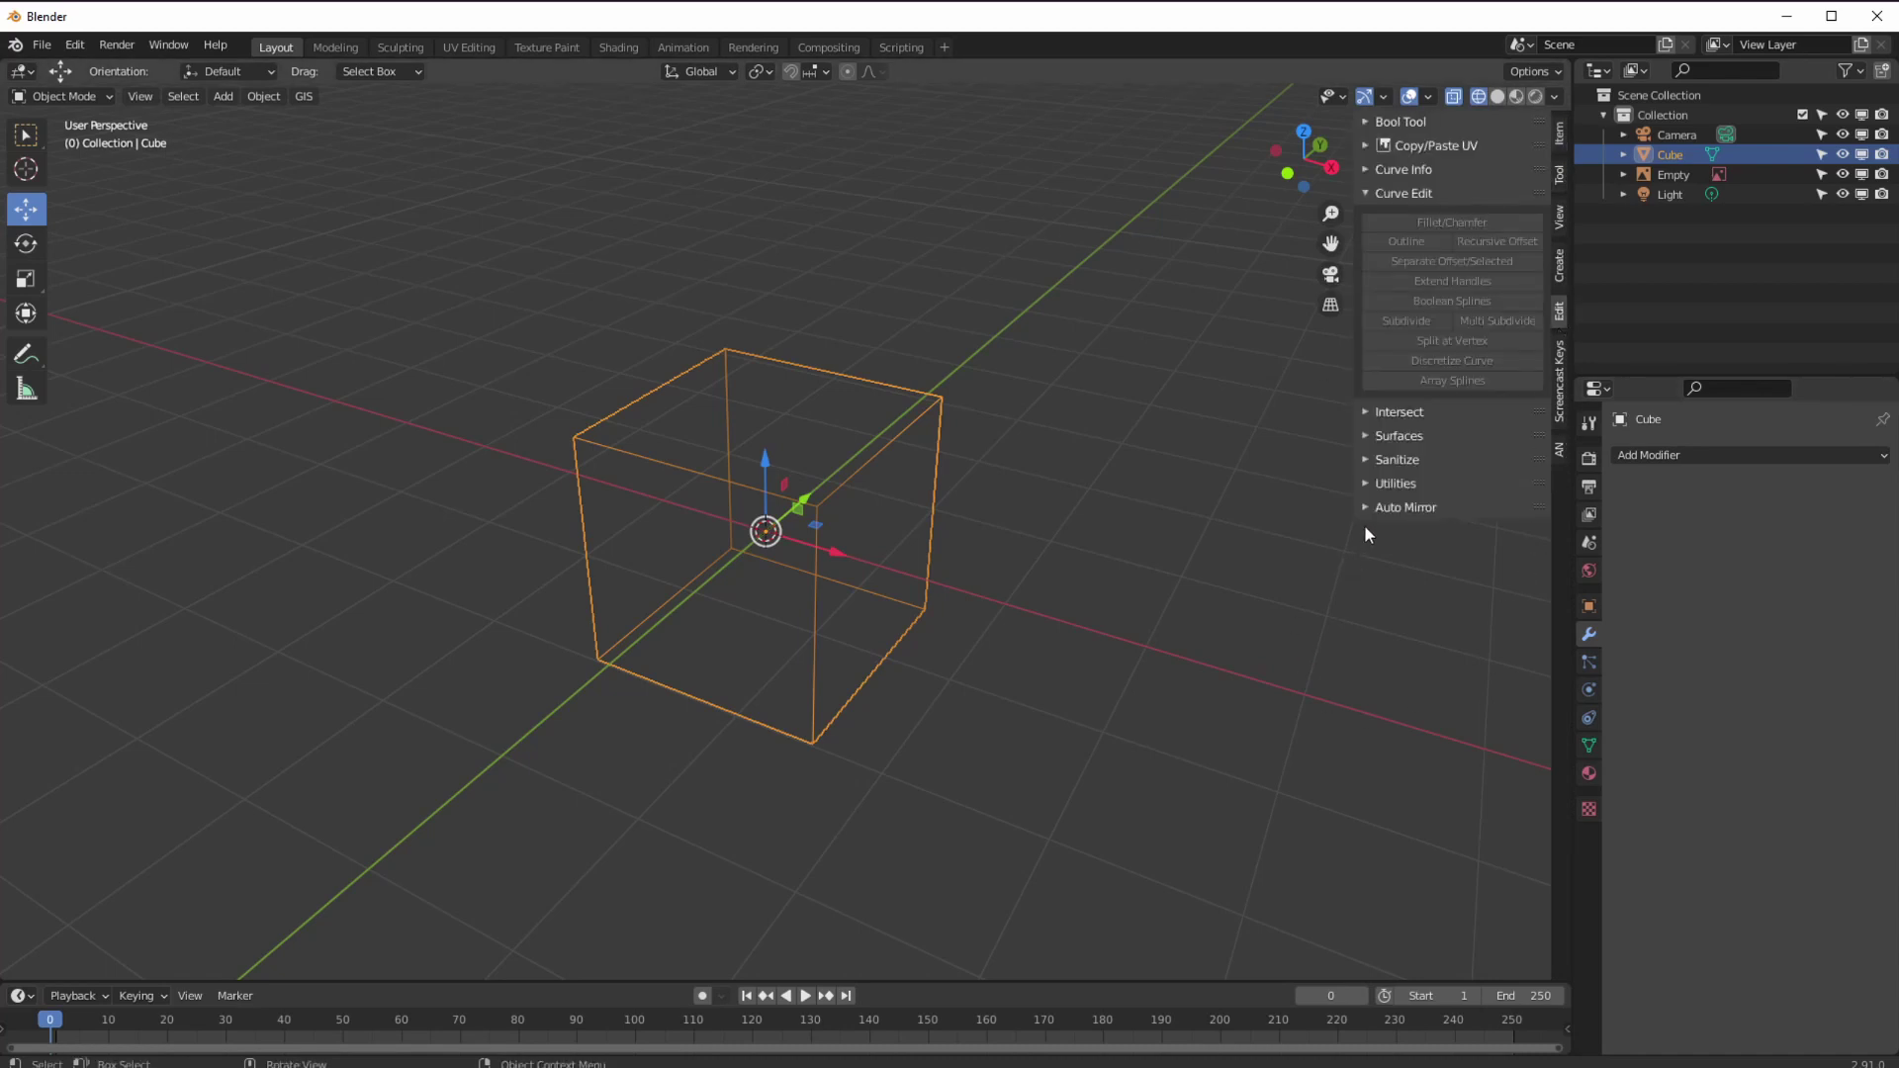
pyautogui.click(1366, 509)
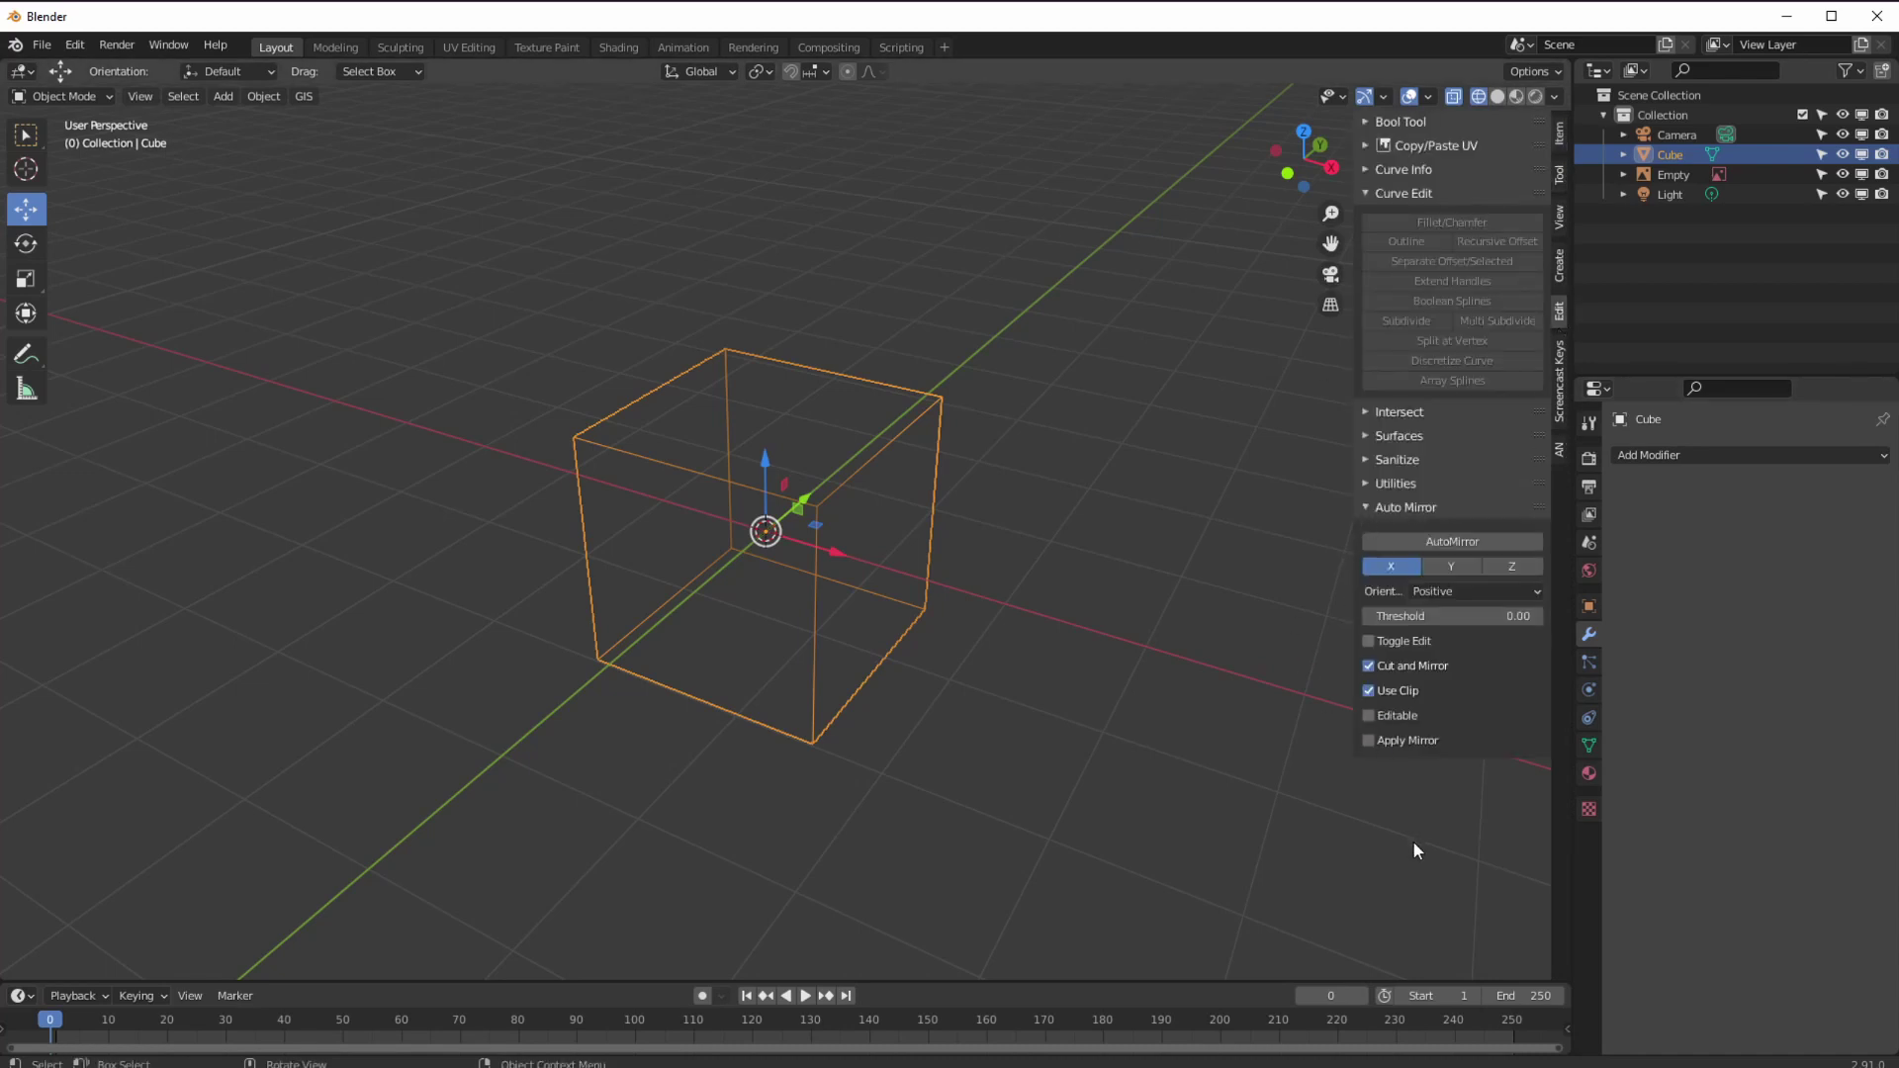
pyautogui.click(1444, 549)
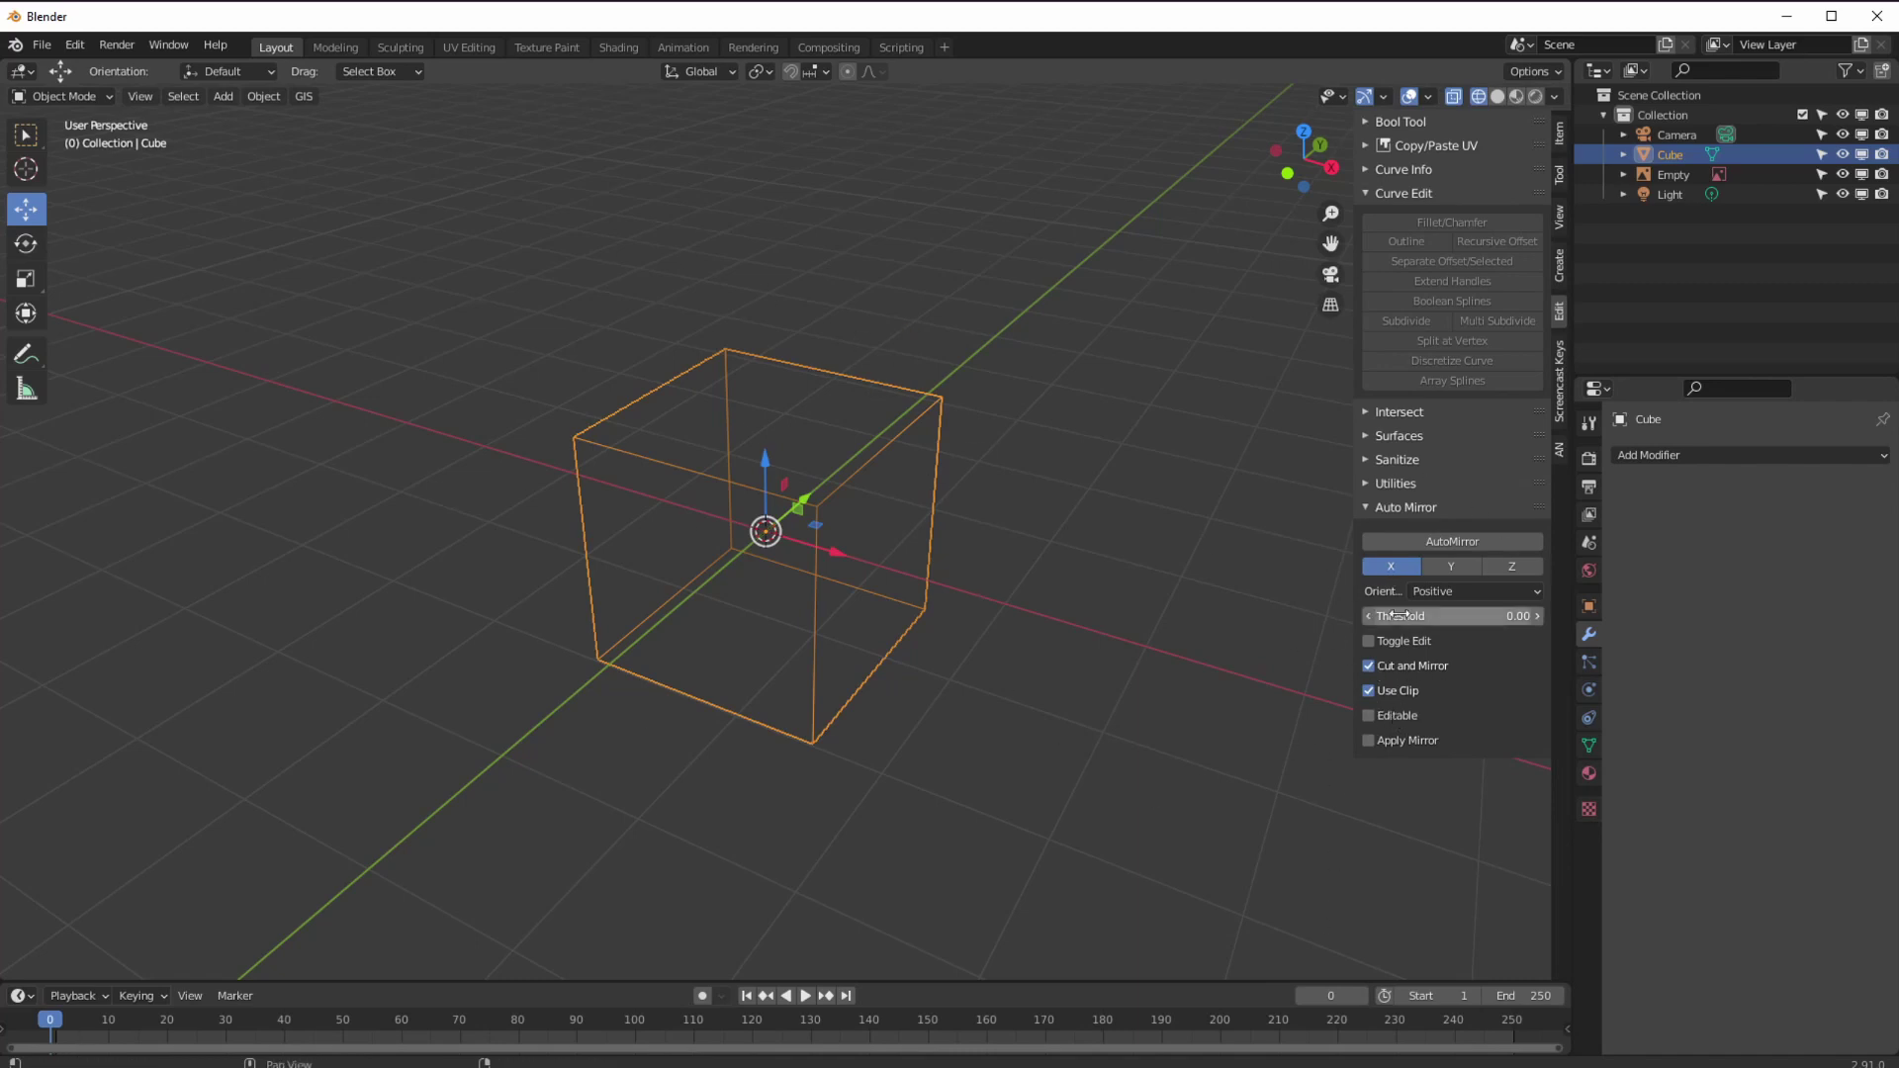
pyautogui.click(1415, 544)
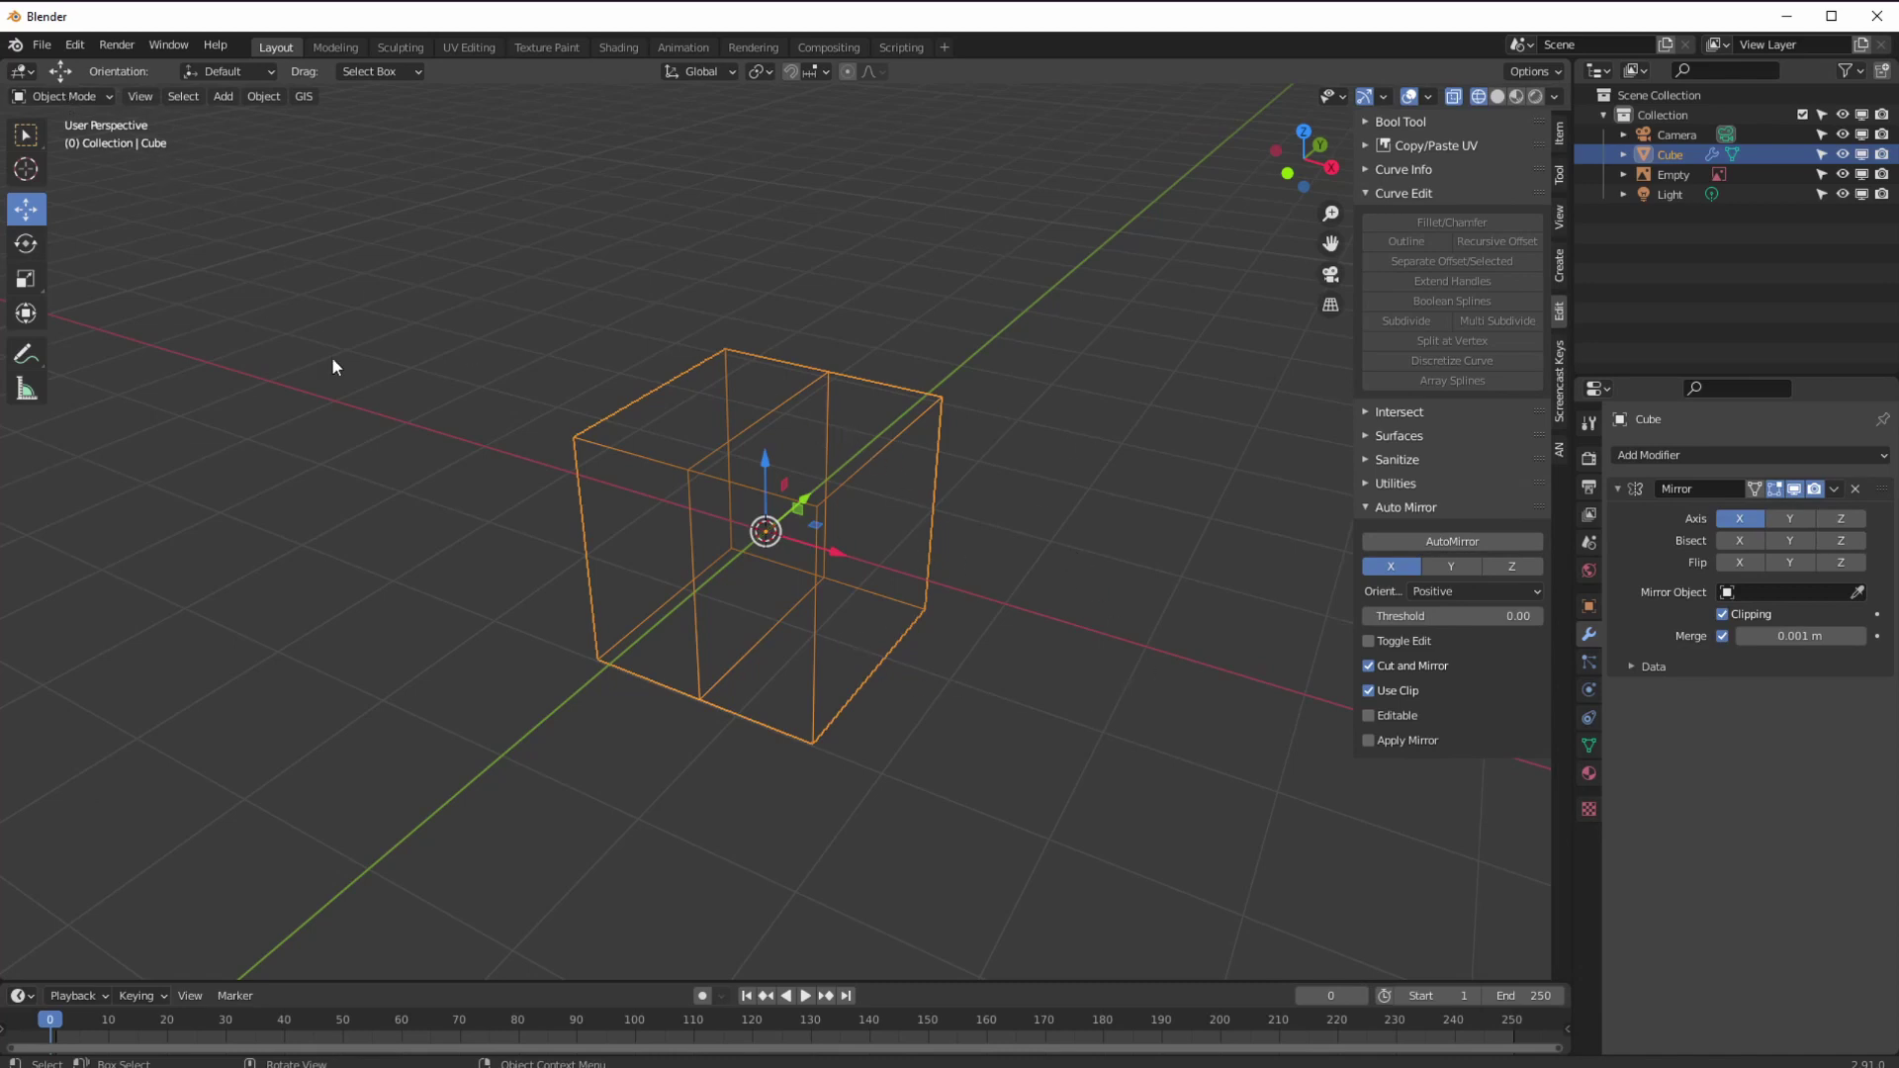
pyautogui.press('Tab')
pyautogui.click(819, 499)
pyautogui.press('g')
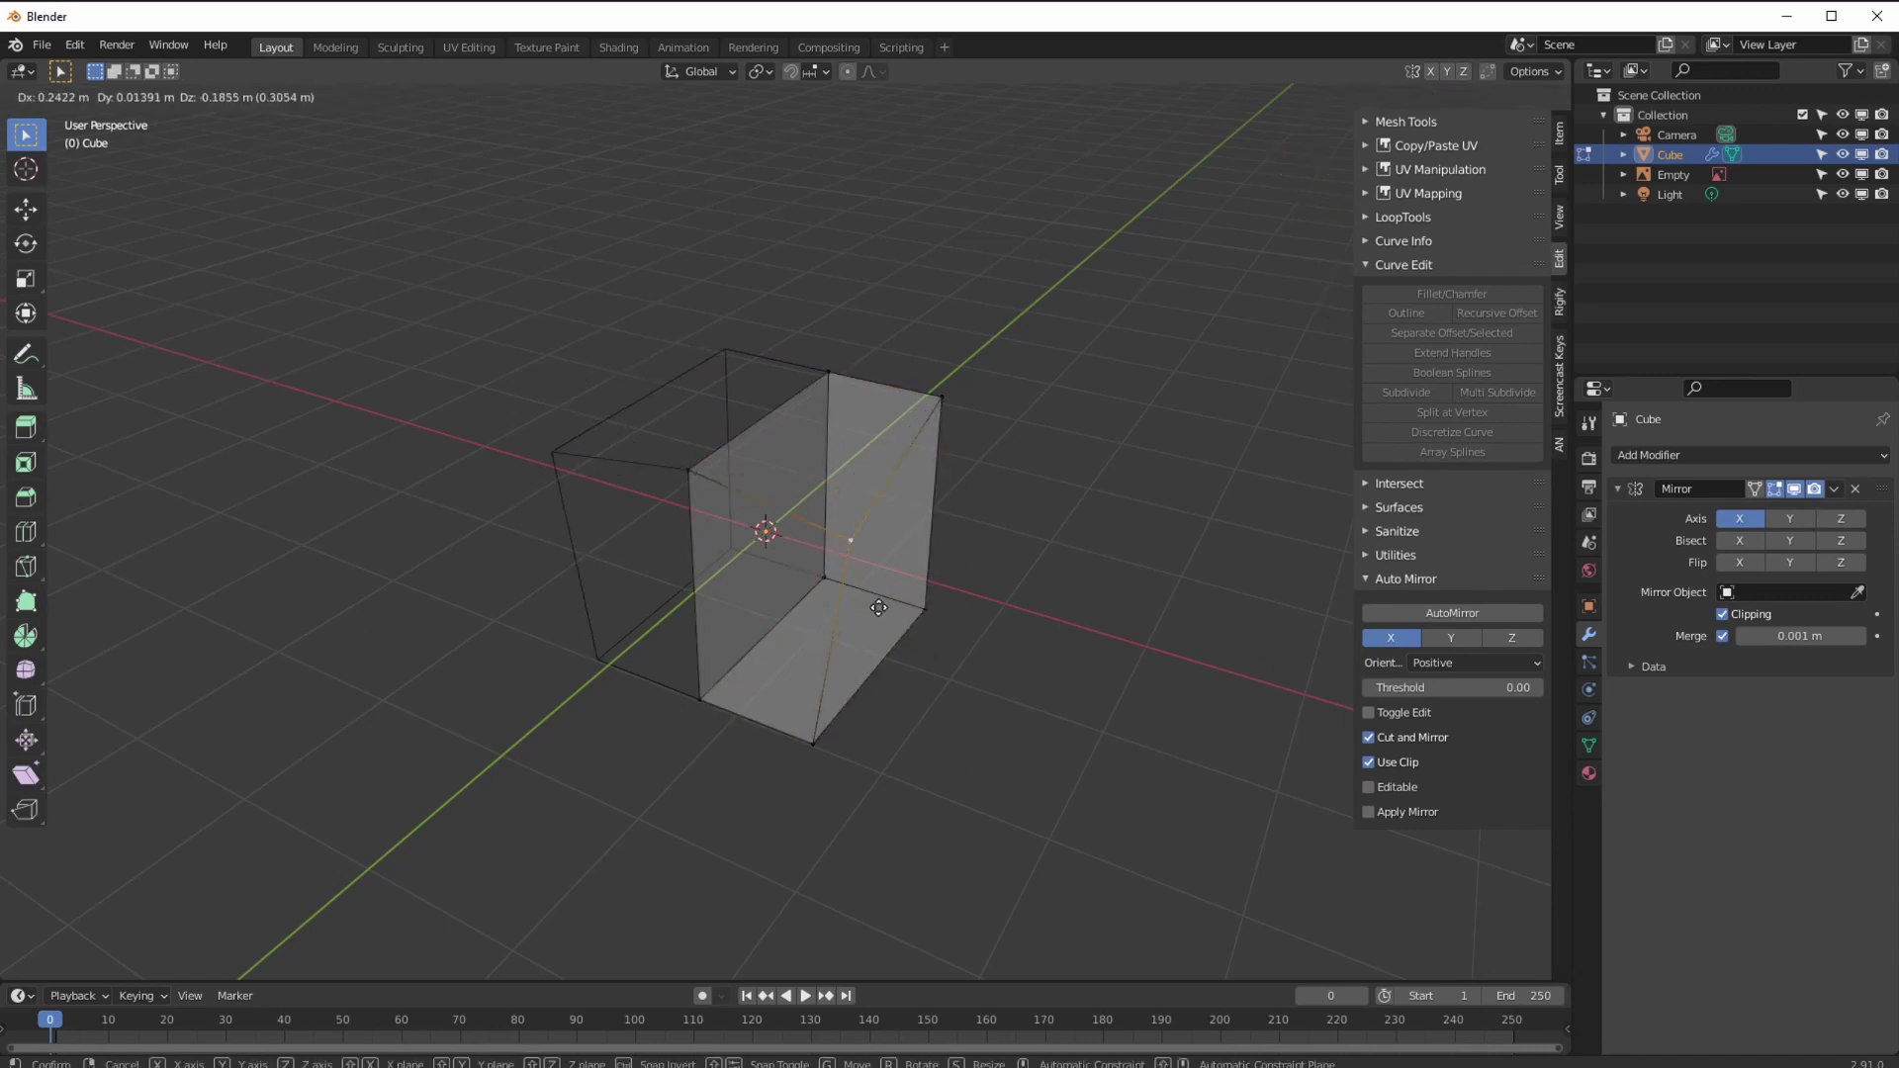
pyautogui.press('Escape')
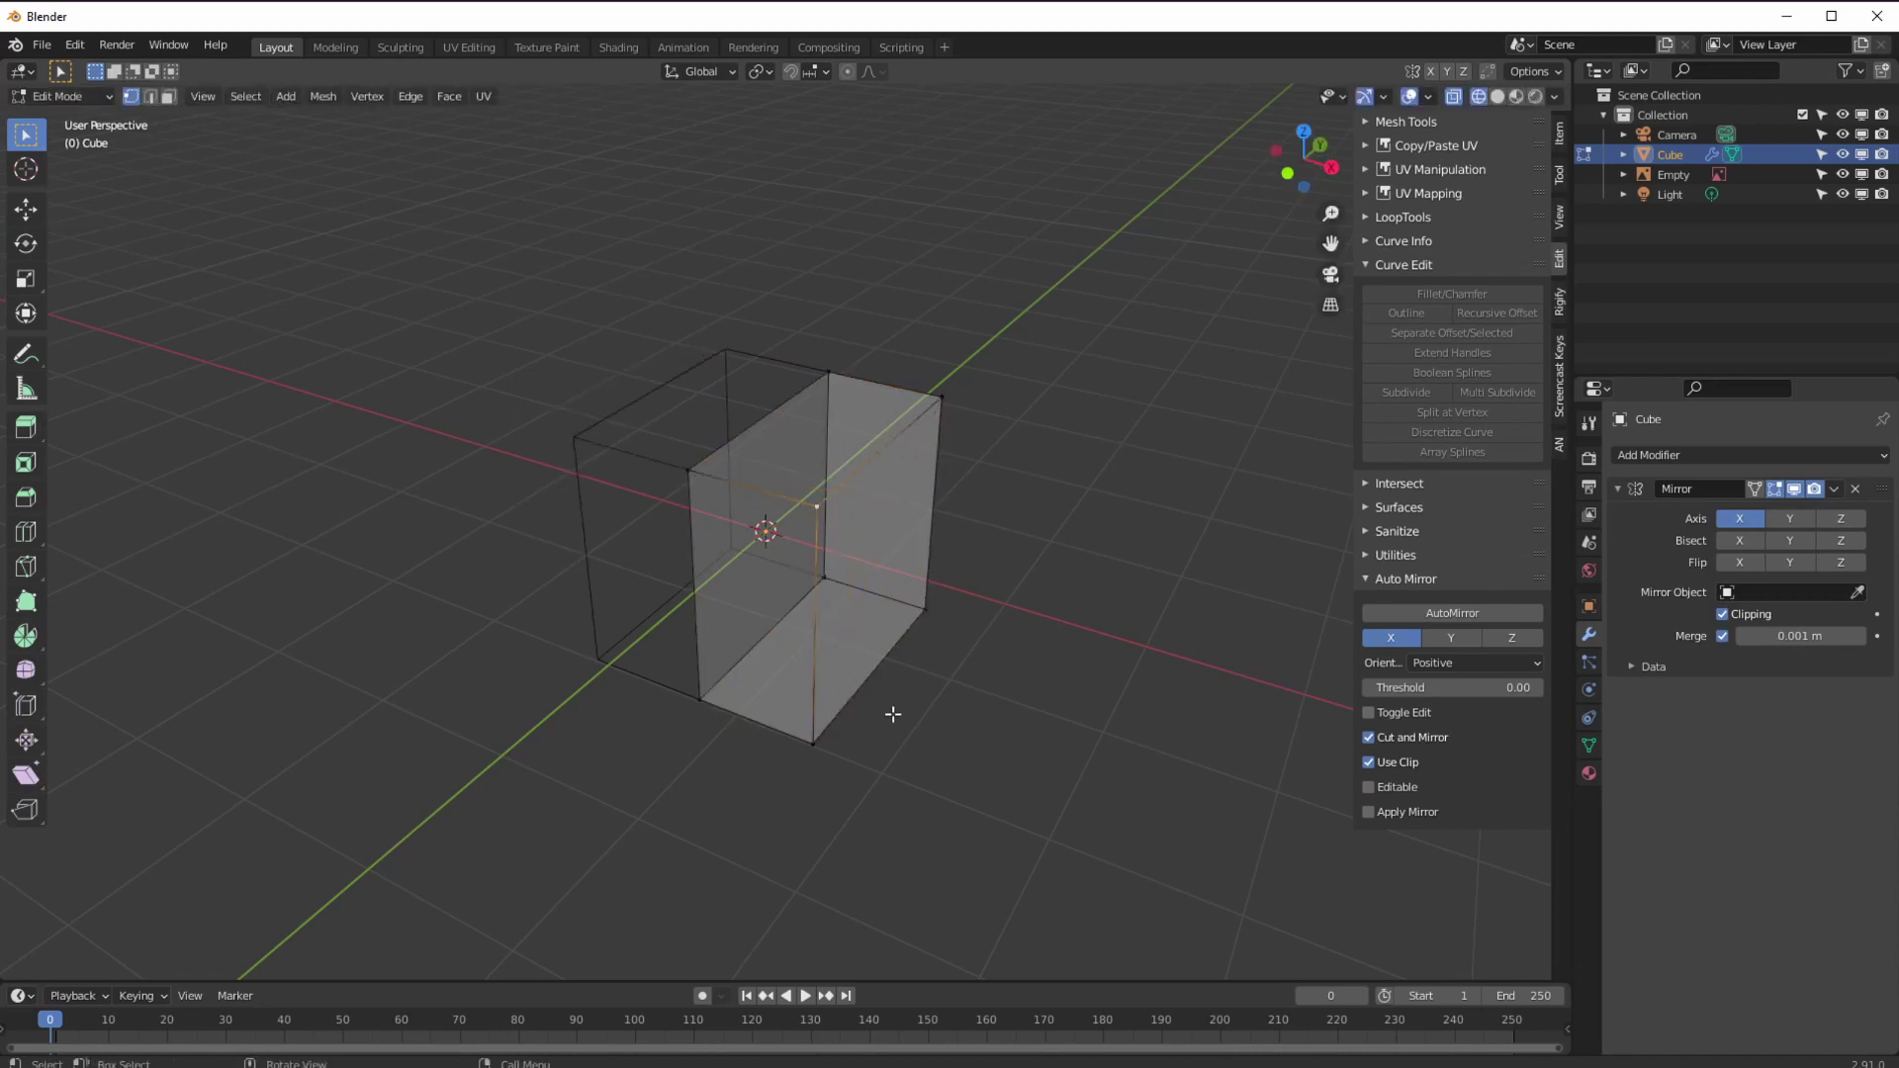
# - In the right side view, select the cube's front vertices and scale them down along Z toward the fish's mouth
pyautogui.moveTo(586, 634)
pyautogui.mouseDown(button='middle')
pyautogui.moveTo(551, 640)
pyautogui.moveTo(568, 637)
pyautogui.mouseUp(button='middle')
pyautogui.press('KP_3')
pyautogui.scroll(4, 581, 657)
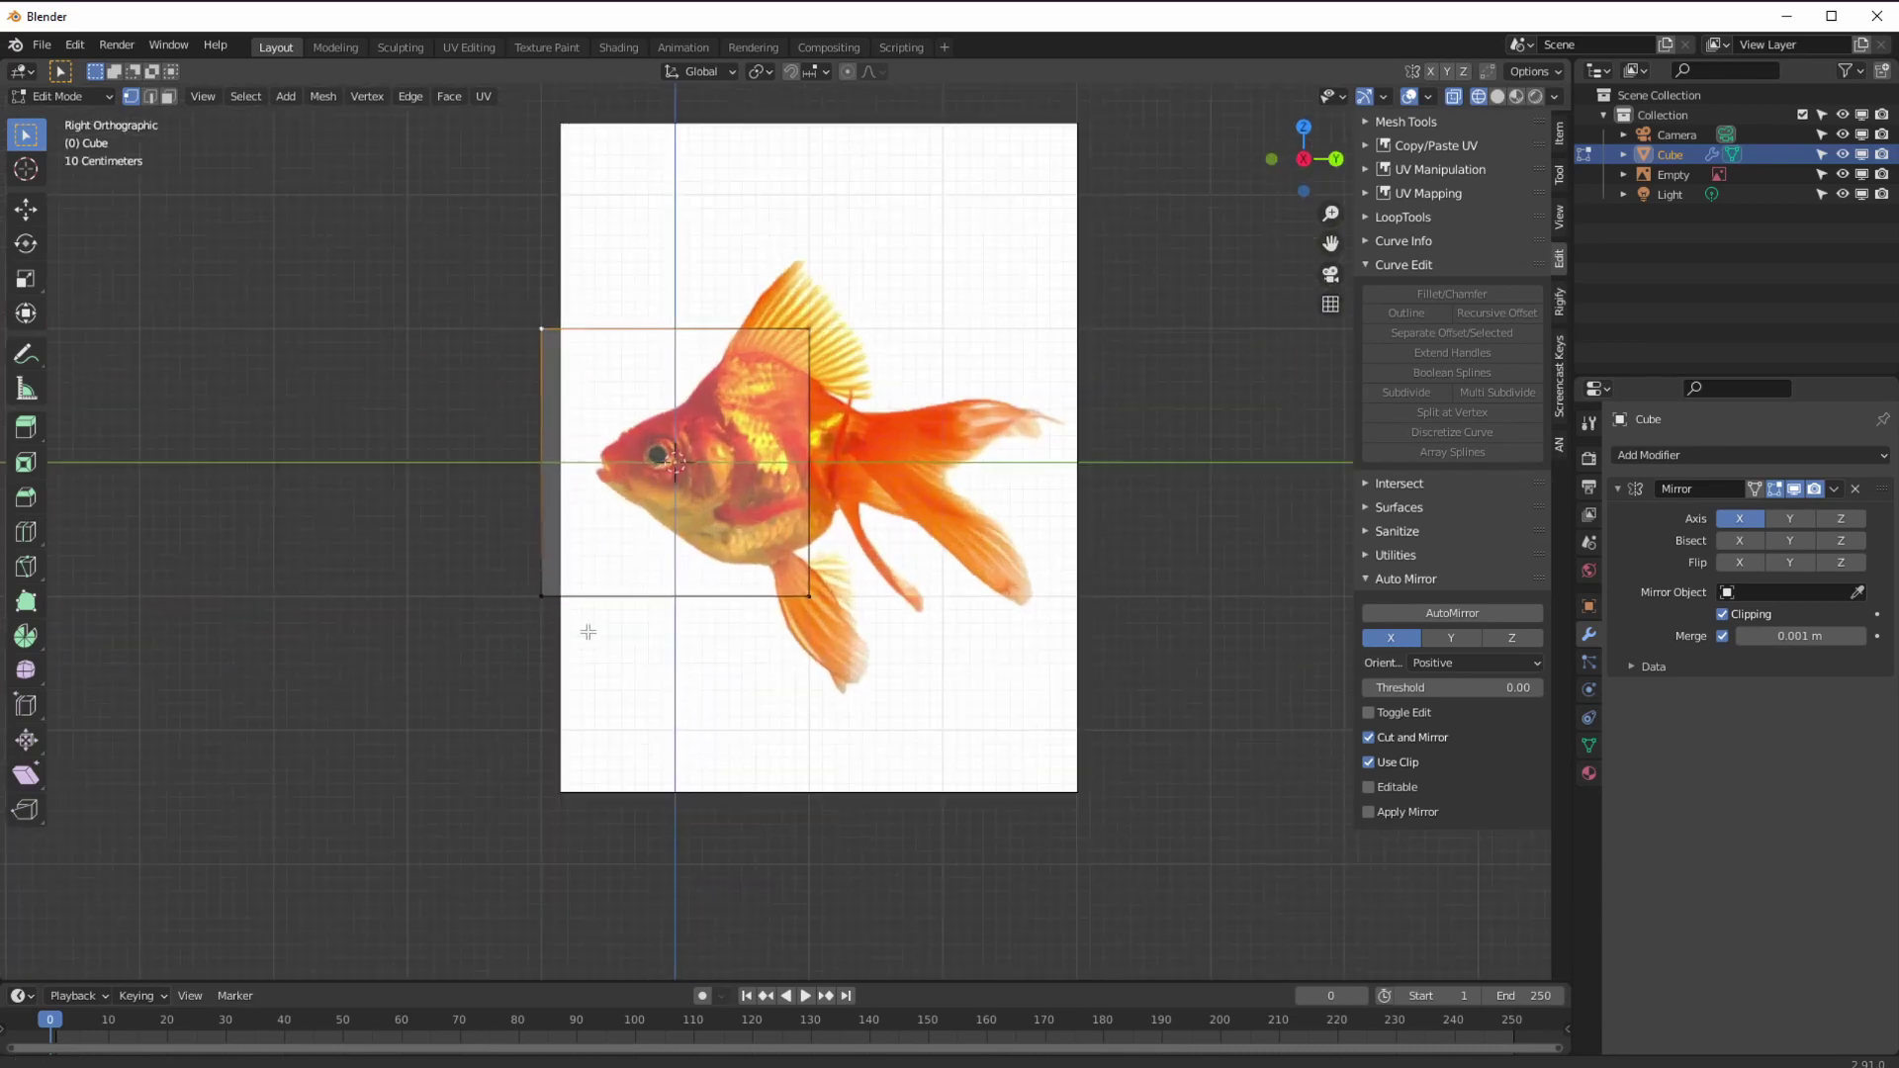
pyautogui.keyDown('shift'); pyautogui.moveTo(568, 753); pyautogui.dragTo(560, 807, button='middle'); pyautogui.keyUp('shift')
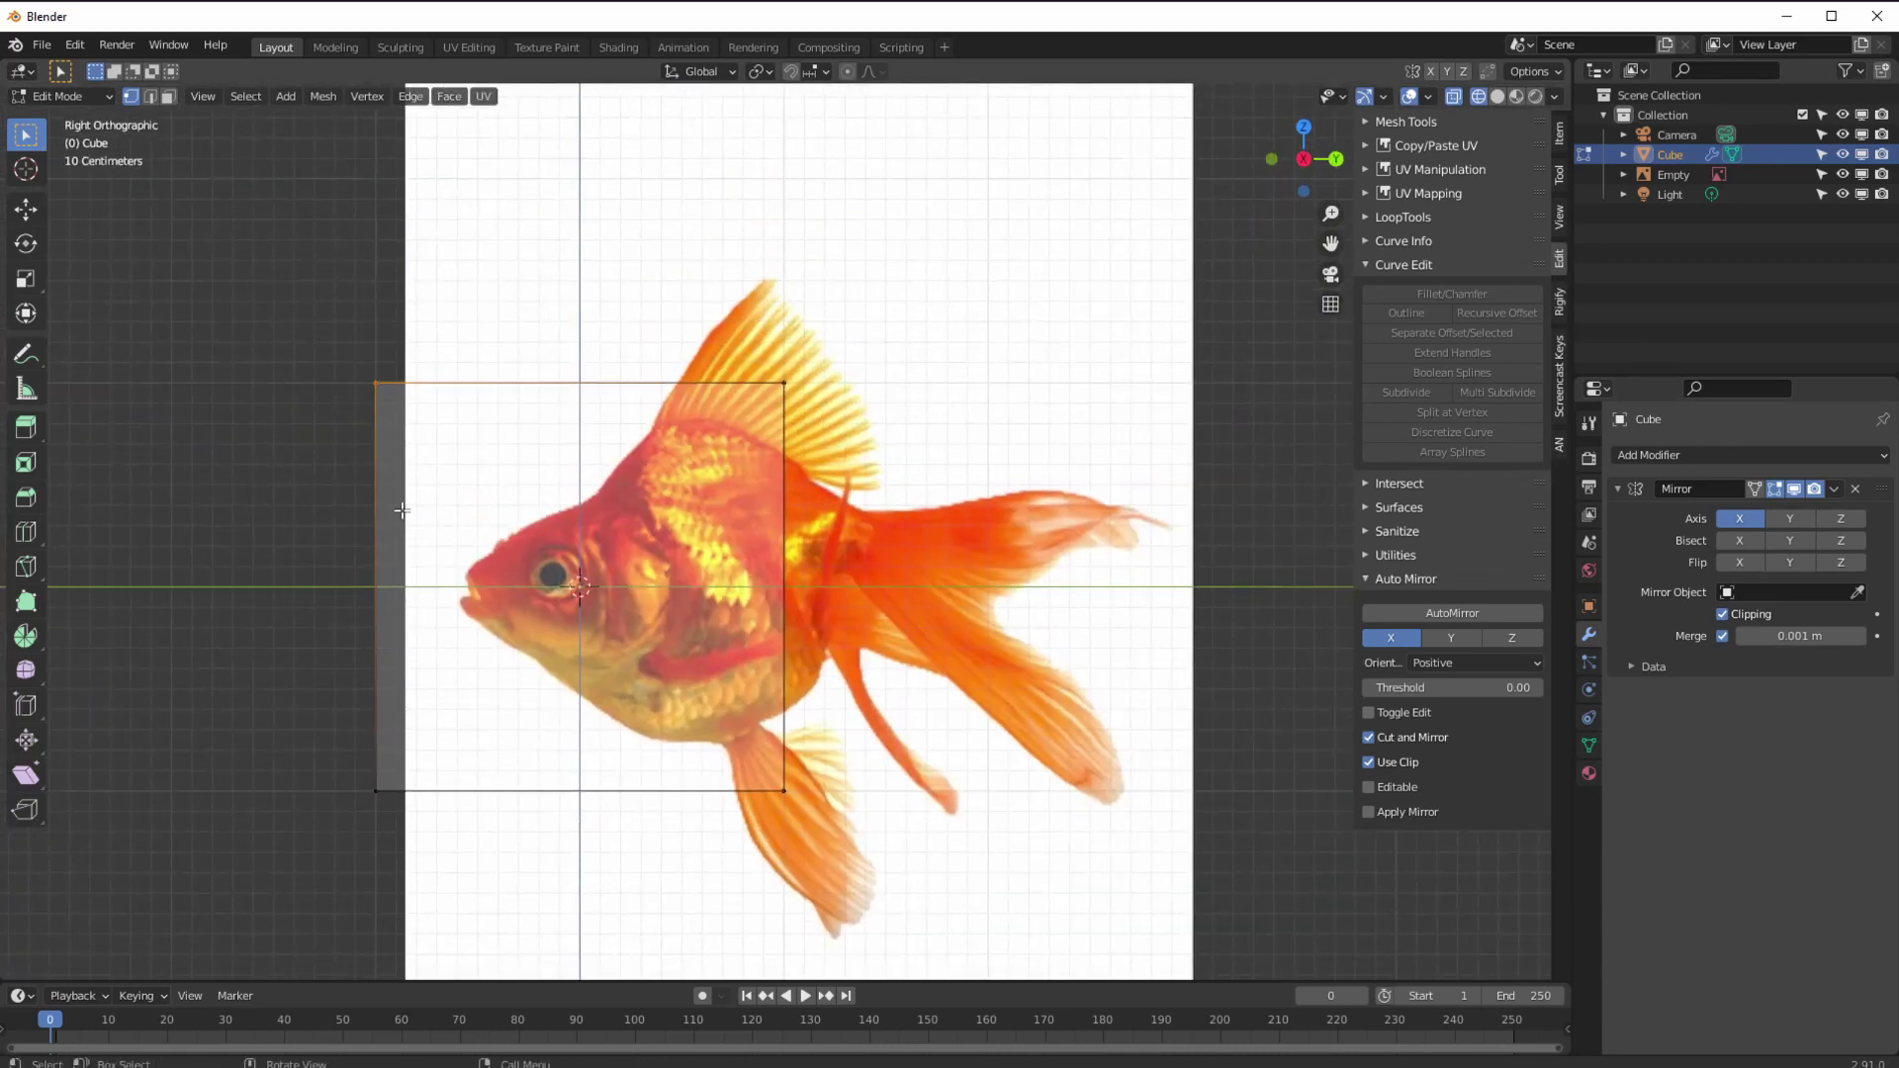
pyautogui.moveTo(273, 287); pyautogui.dragTo(412, 852)
pyautogui.press('s')
pyautogui.press('z')
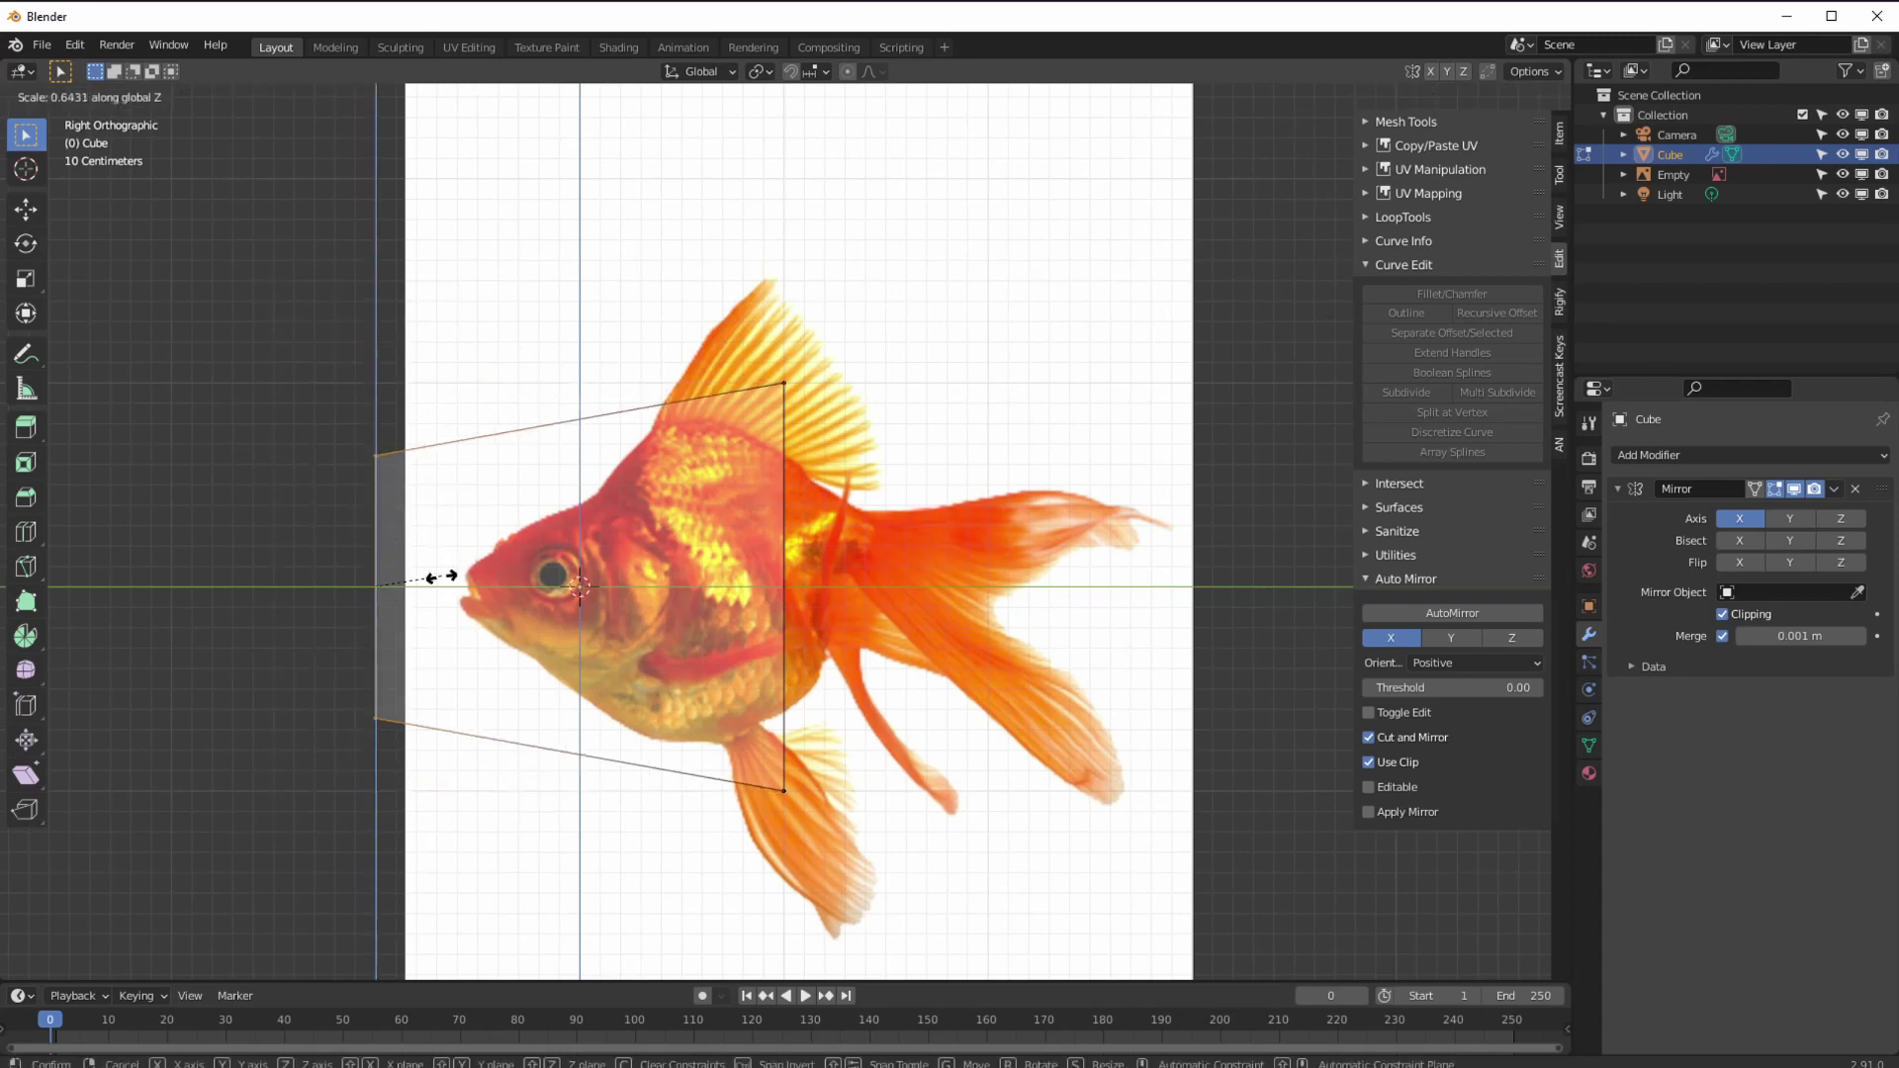
pyautogui.click(398, 592)
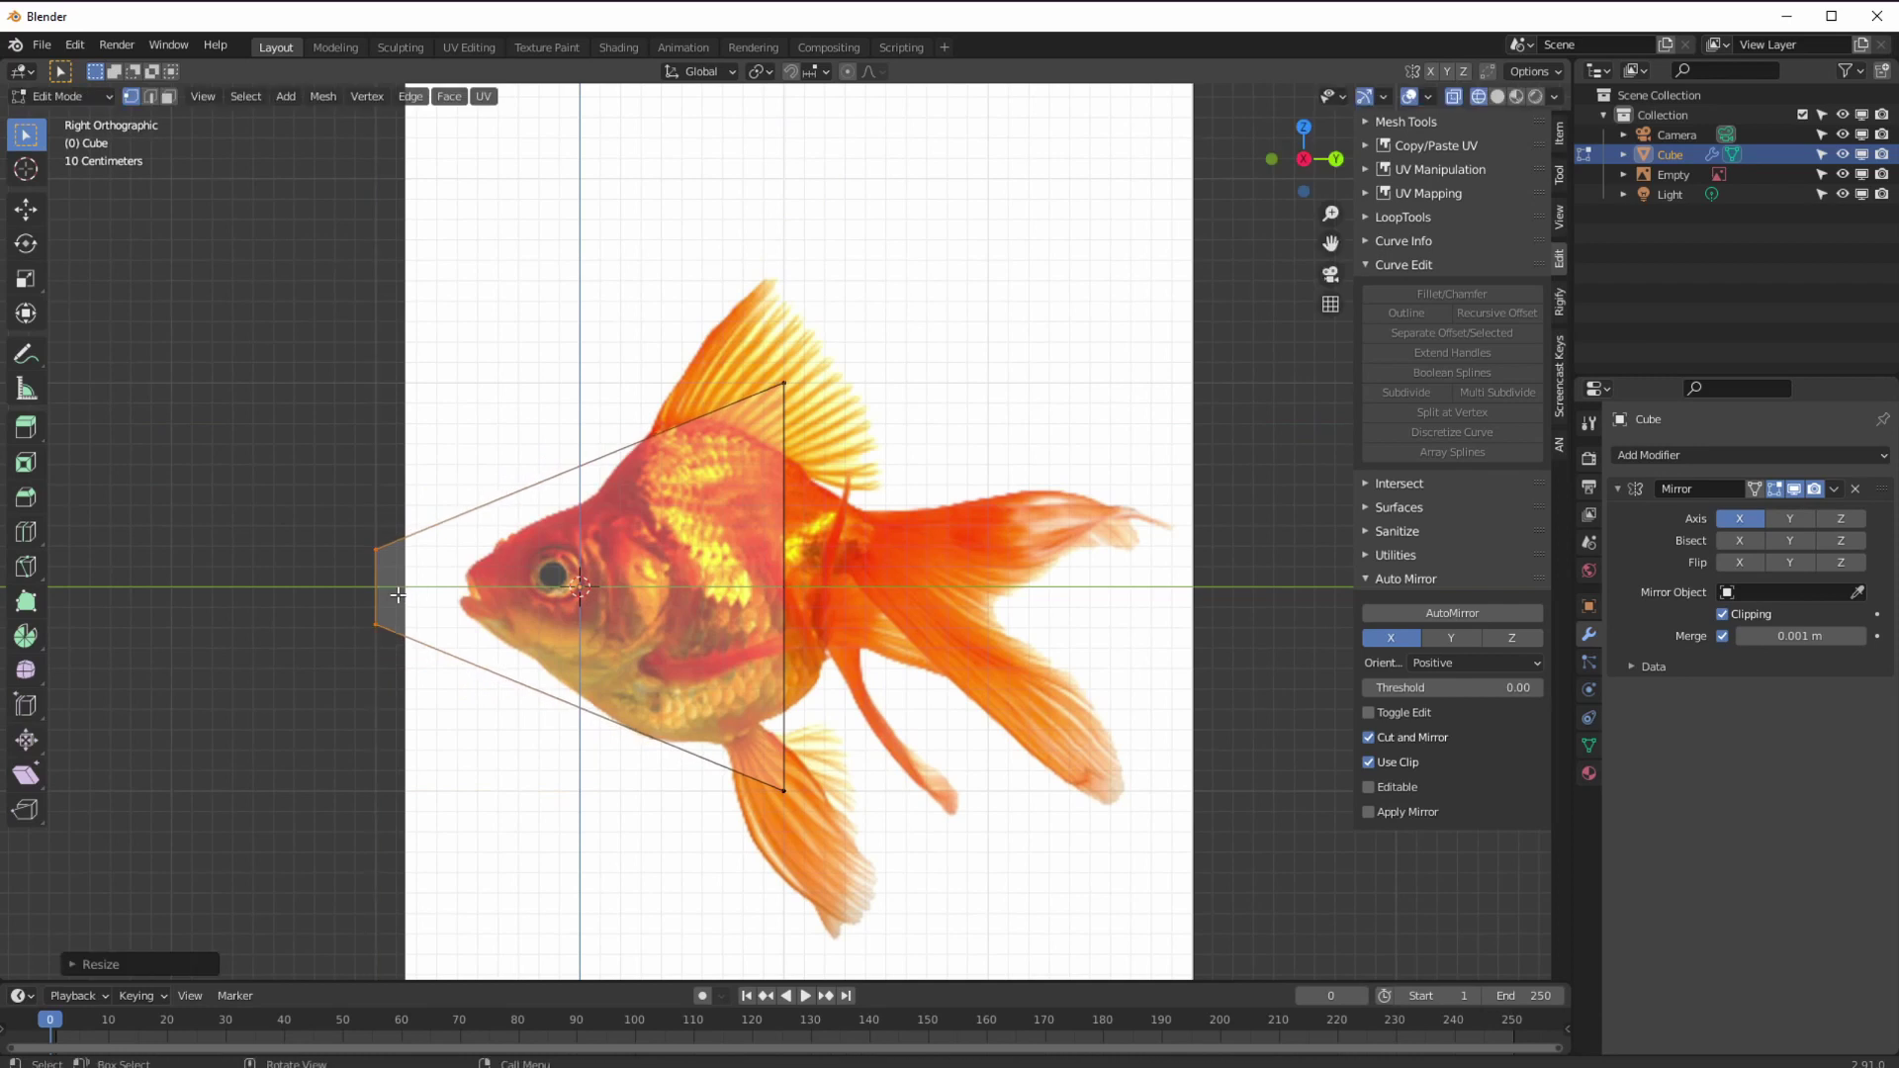
# - Reshape the cube over the fish's head by adjusting the front edge and moving the rear top and bottom vertices inward
pyautogui.click(26, 244)
pyautogui.moveTo(302, 532); pyautogui.dragTo(469, 574)
pyautogui.click(26, 209)
pyautogui.moveTo(753, 351); pyautogui.dragTo(813, 412)
pyautogui.moveTo(784, 384); pyautogui.dragTo(633, 497)
pyautogui.moveTo(784, 791); pyautogui.dragTo(613, 722)
# - Select the rear face of the head block and extrude it back to the base of the fish's tail
pyautogui.moveTo(593, 506); pyautogui.dragTo(555, 611, button='middle')
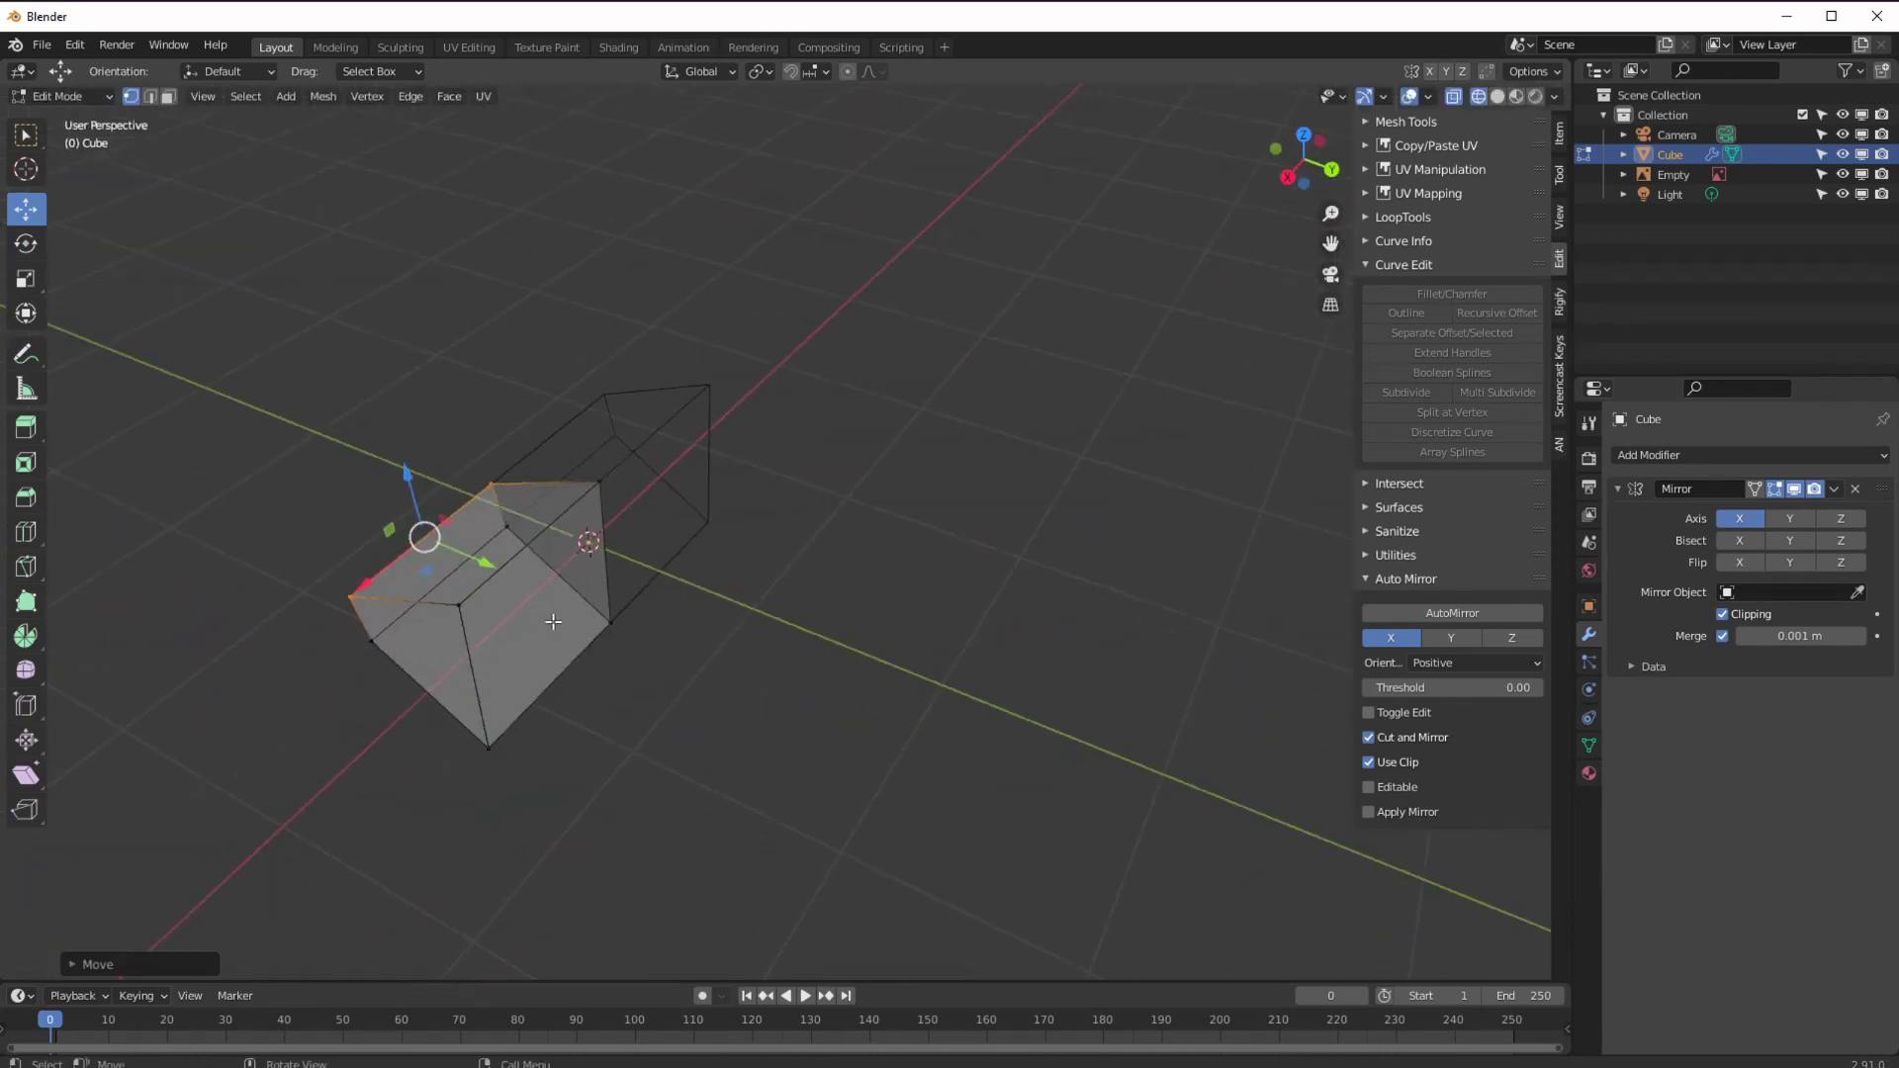
pyautogui.press('3')
pyautogui.click(555, 611)
pyautogui.press('KP_3')
pyautogui.scroll(1, 554, 610)
pyautogui.press('e')
pyautogui.click(781, 638)
pyautogui.click(99, 964)
# - Add three loop cuts across the body and head, plus one lengthwise loop cut through the middle
pyautogui.click(27, 533)
pyautogui.hotkey('ctrl', 'z')
pyautogui.press('e')
pyautogui.click(668, 514)
pyautogui.click(591, 506)
pyautogui.click(421, 539)
pyautogui.click(502, 618)
# - Move the upper outline vertices to follow the fish's back from the forehead to the tail base
pyautogui.click(27, 209)
pyautogui.press('1')
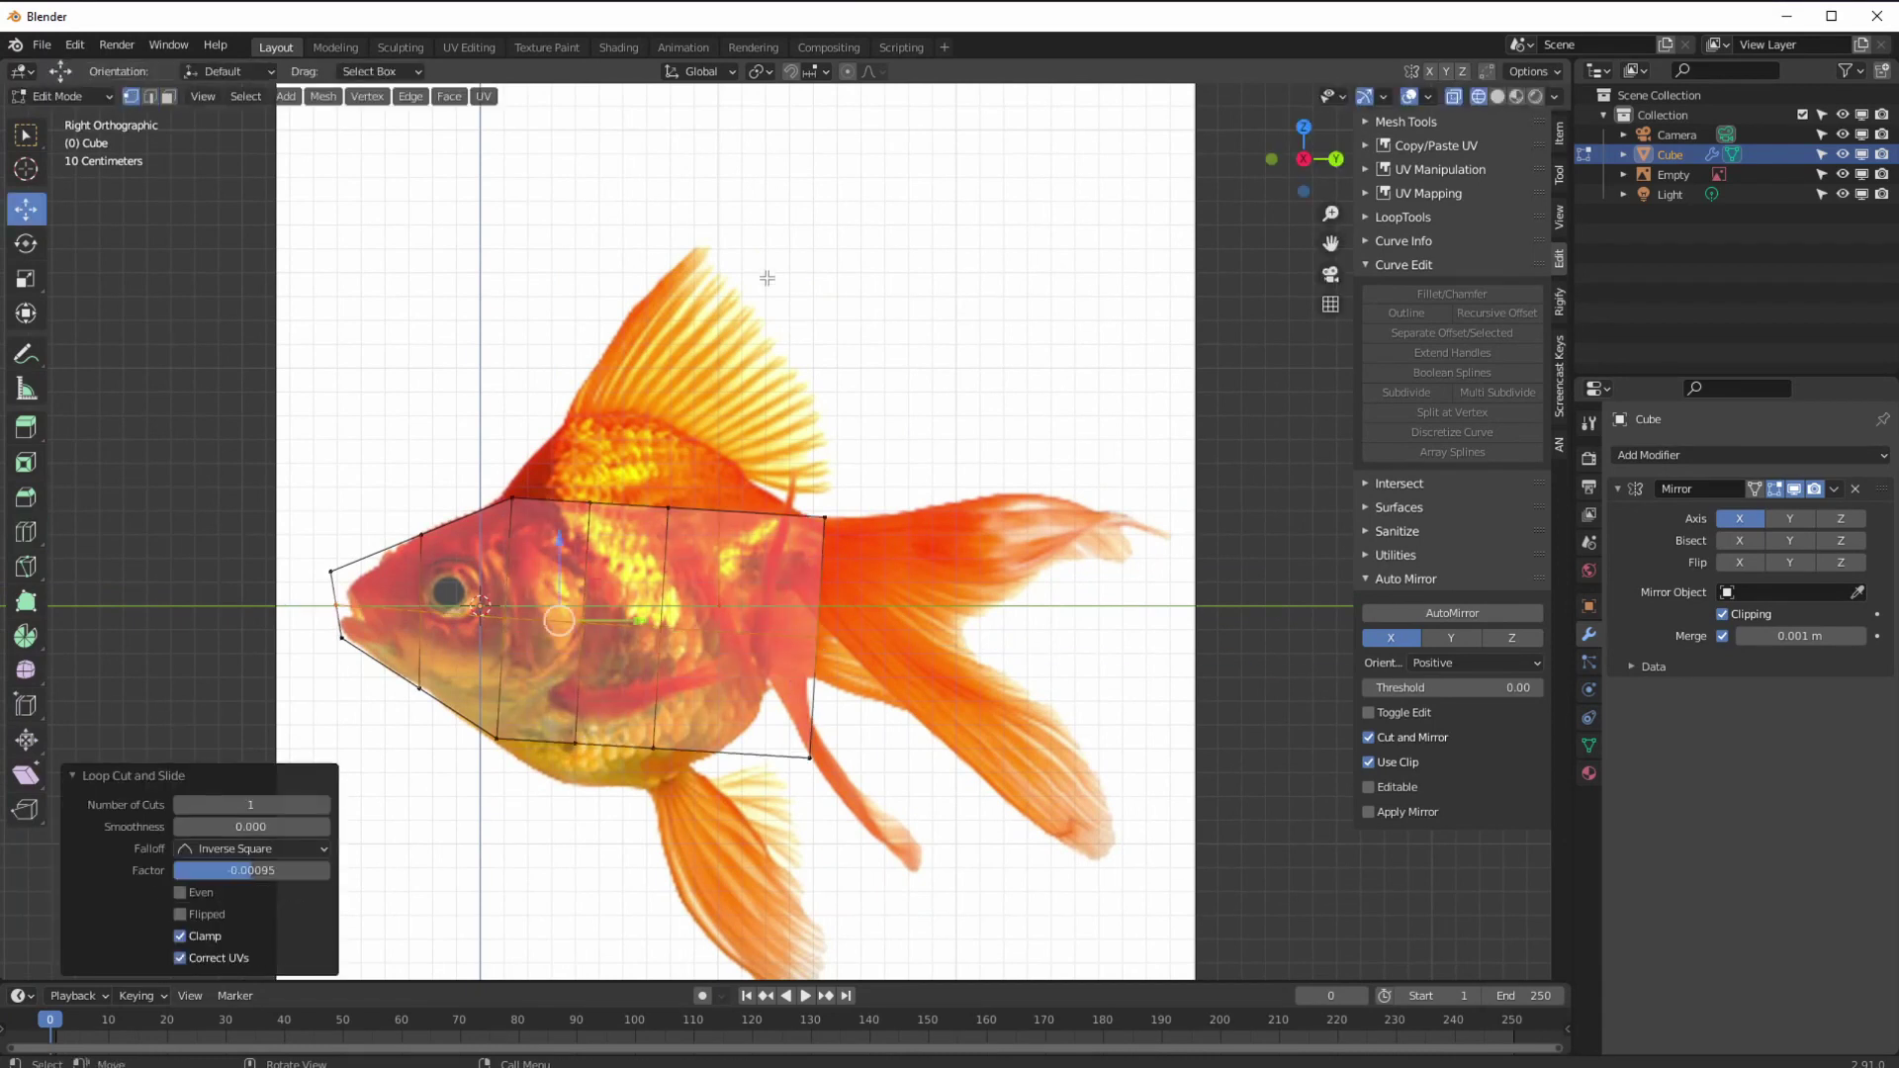
pyautogui.moveTo(825, 518); pyautogui.dragTo(816, 526)
pyautogui.moveTo(669, 508); pyautogui.dragTo(706, 439)
pyautogui.moveTo(591, 502); pyautogui.dragTo(570, 403)
pyautogui.moveTo(512, 497); pyautogui.dragTo(511, 504)
# - Move the lower outline vertices to follow the fish's belly, and refine the vertices at the forehead, back crest and upper mouth
pyautogui.moveTo(504, 618); pyautogui.dragTo(521, 618)
pyautogui.moveTo(496, 738); pyautogui.dragTo(495, 742)
pyautogui.moveTo(575, 743); pyautogui.dragTo(687, 766)
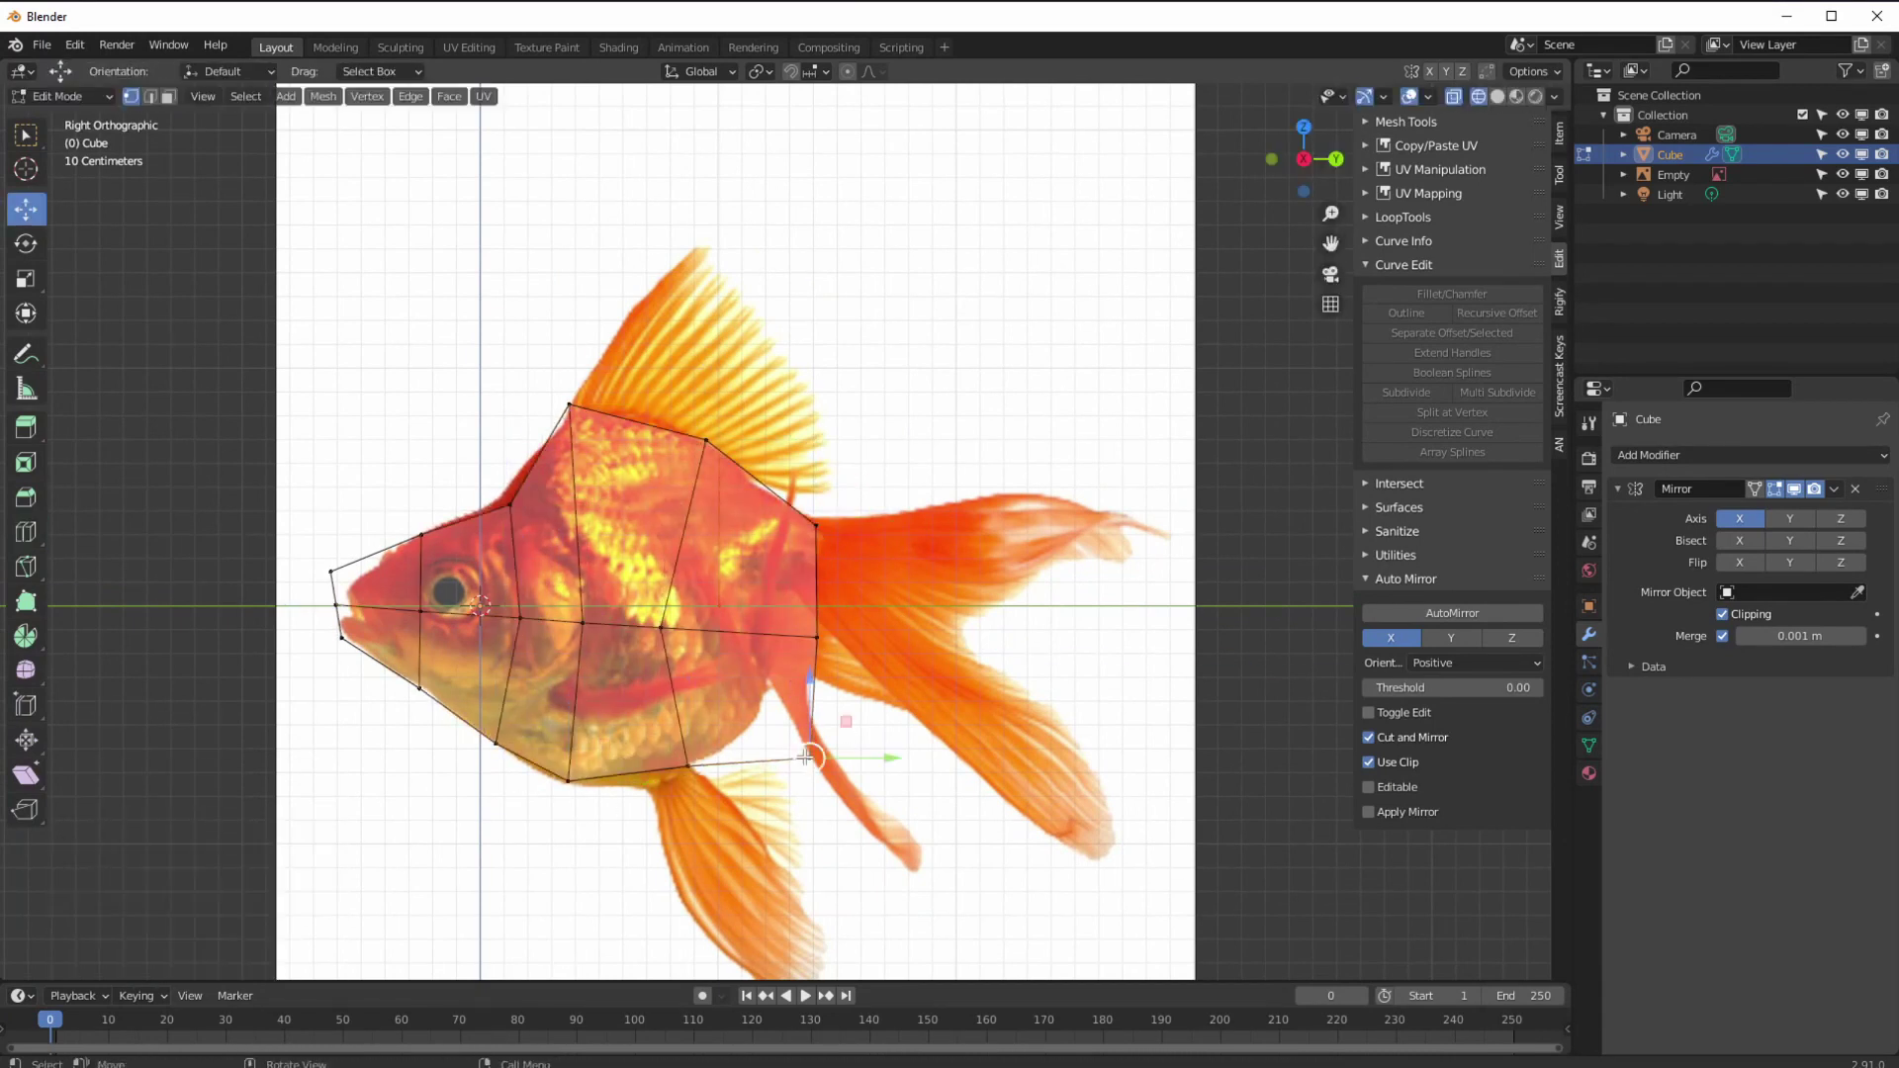
pyautogui.moveTo(810, 757); pyautogui.dragTo(781, 690)
pyautogui.moveTo(510, 504); pyautogui.dragTo(502, 496)
pyautogui.moveTo(570, 404); pyautogui.dragTo(574, 402)
pyautogui.moveTo(568, 781); pyautogui.dragTo(572, 782)
pyautogui.moveTo(331, 570); pyautogui.dragTo(347, 580)
# - Fit the mouth and head vertices to the reference, and lower the middle row of vertices along the body
pyautogui.scroll(3, 239, 539)
pyautogui.moveTo(406, 638); pyautogui.dragTo(418, 643)
pyautogui.moveTo(399, 693); pyautogui.dragTo(386, 680)
pyautogui.moveTo(522, 651); pyautogui.dragTo(496, 709)
pyautogui.moveTo(520, 772); pyautogui.dragTo(507, 769)
pyautogui.moveTo(525, 530); pyautogui.dragTo(509, 534)
pyautogui.moveTo(680, 660); pyautogui.dragTo(662, 785)
pyautogui.moveTo(778, 668); pyautogui.dragTo(784, 797)
pyautogui.click(903, 675)
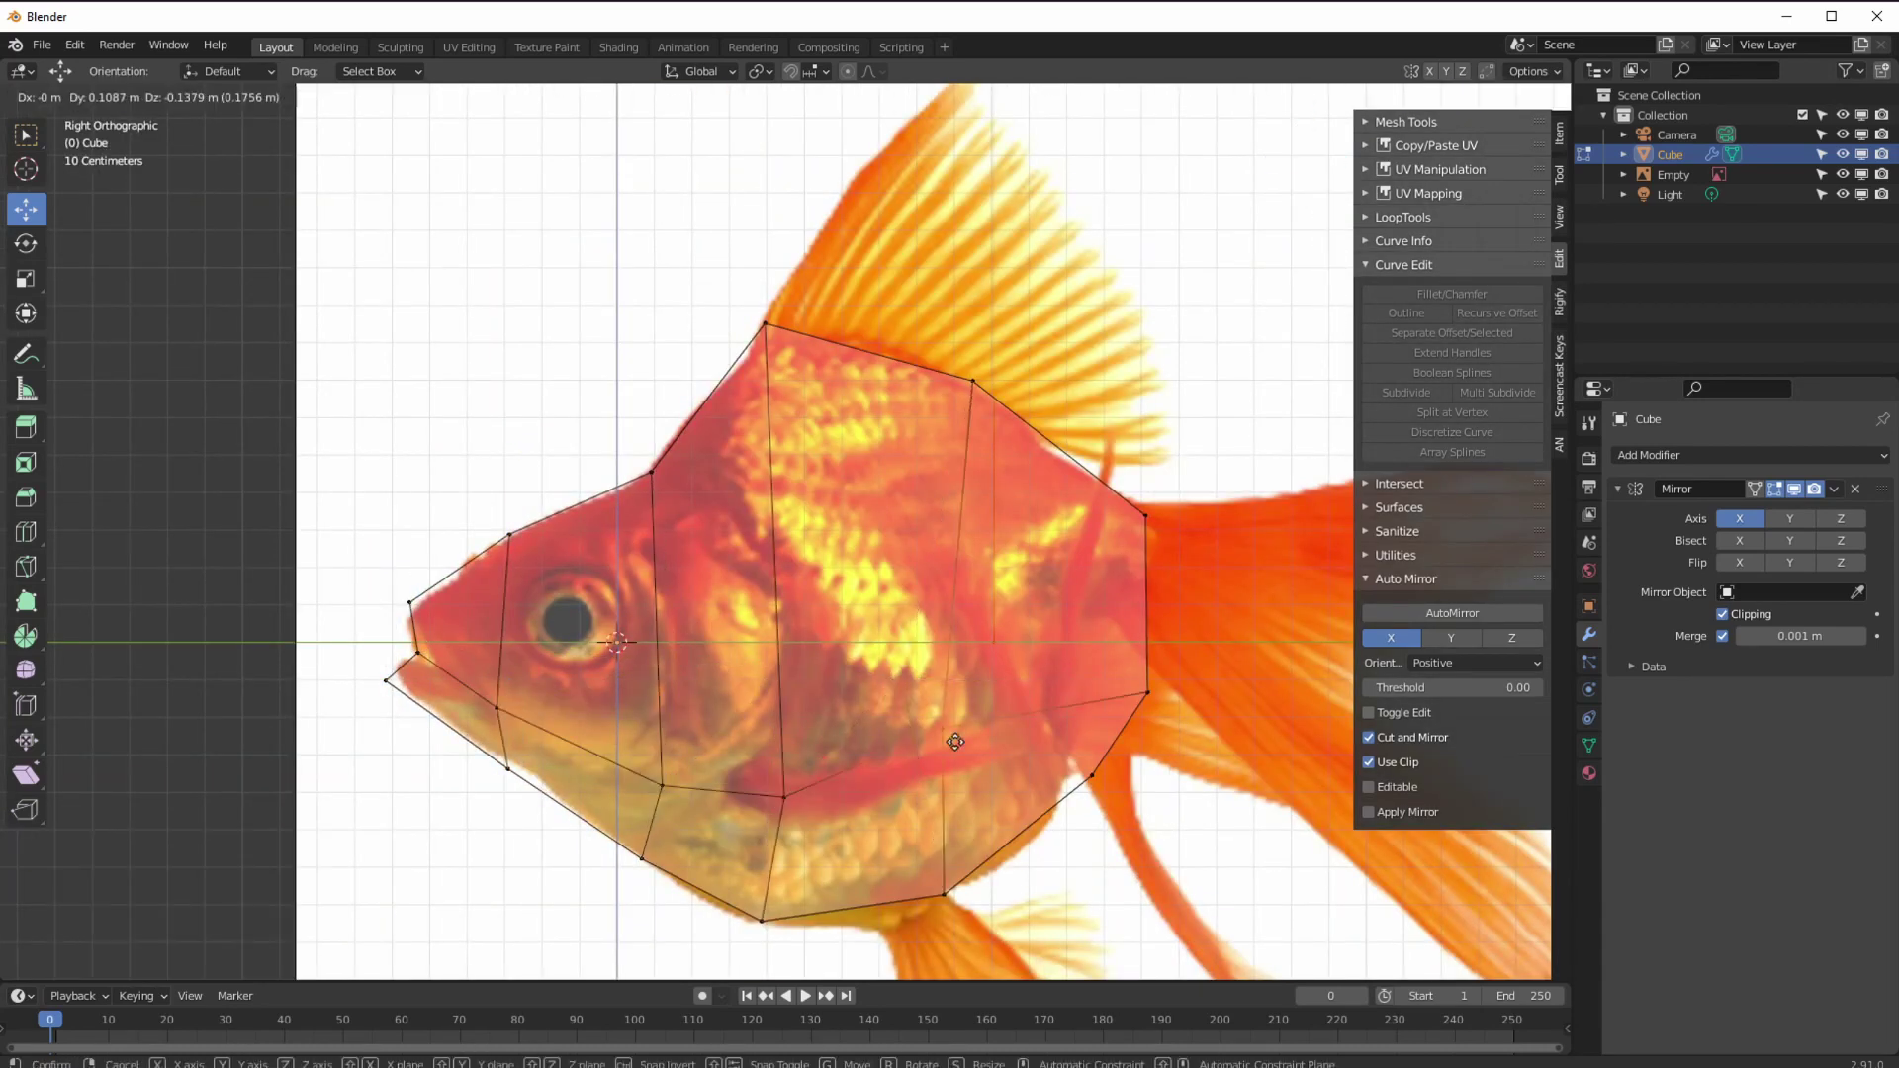
# - Add a lengthwise loop cut between the lowered middle row and the fish's back
pyautogui.hotkey('ctrl', 'r')
pyautogui.click(778, 633)
pyautogui.scroll(-2, 604, 606)
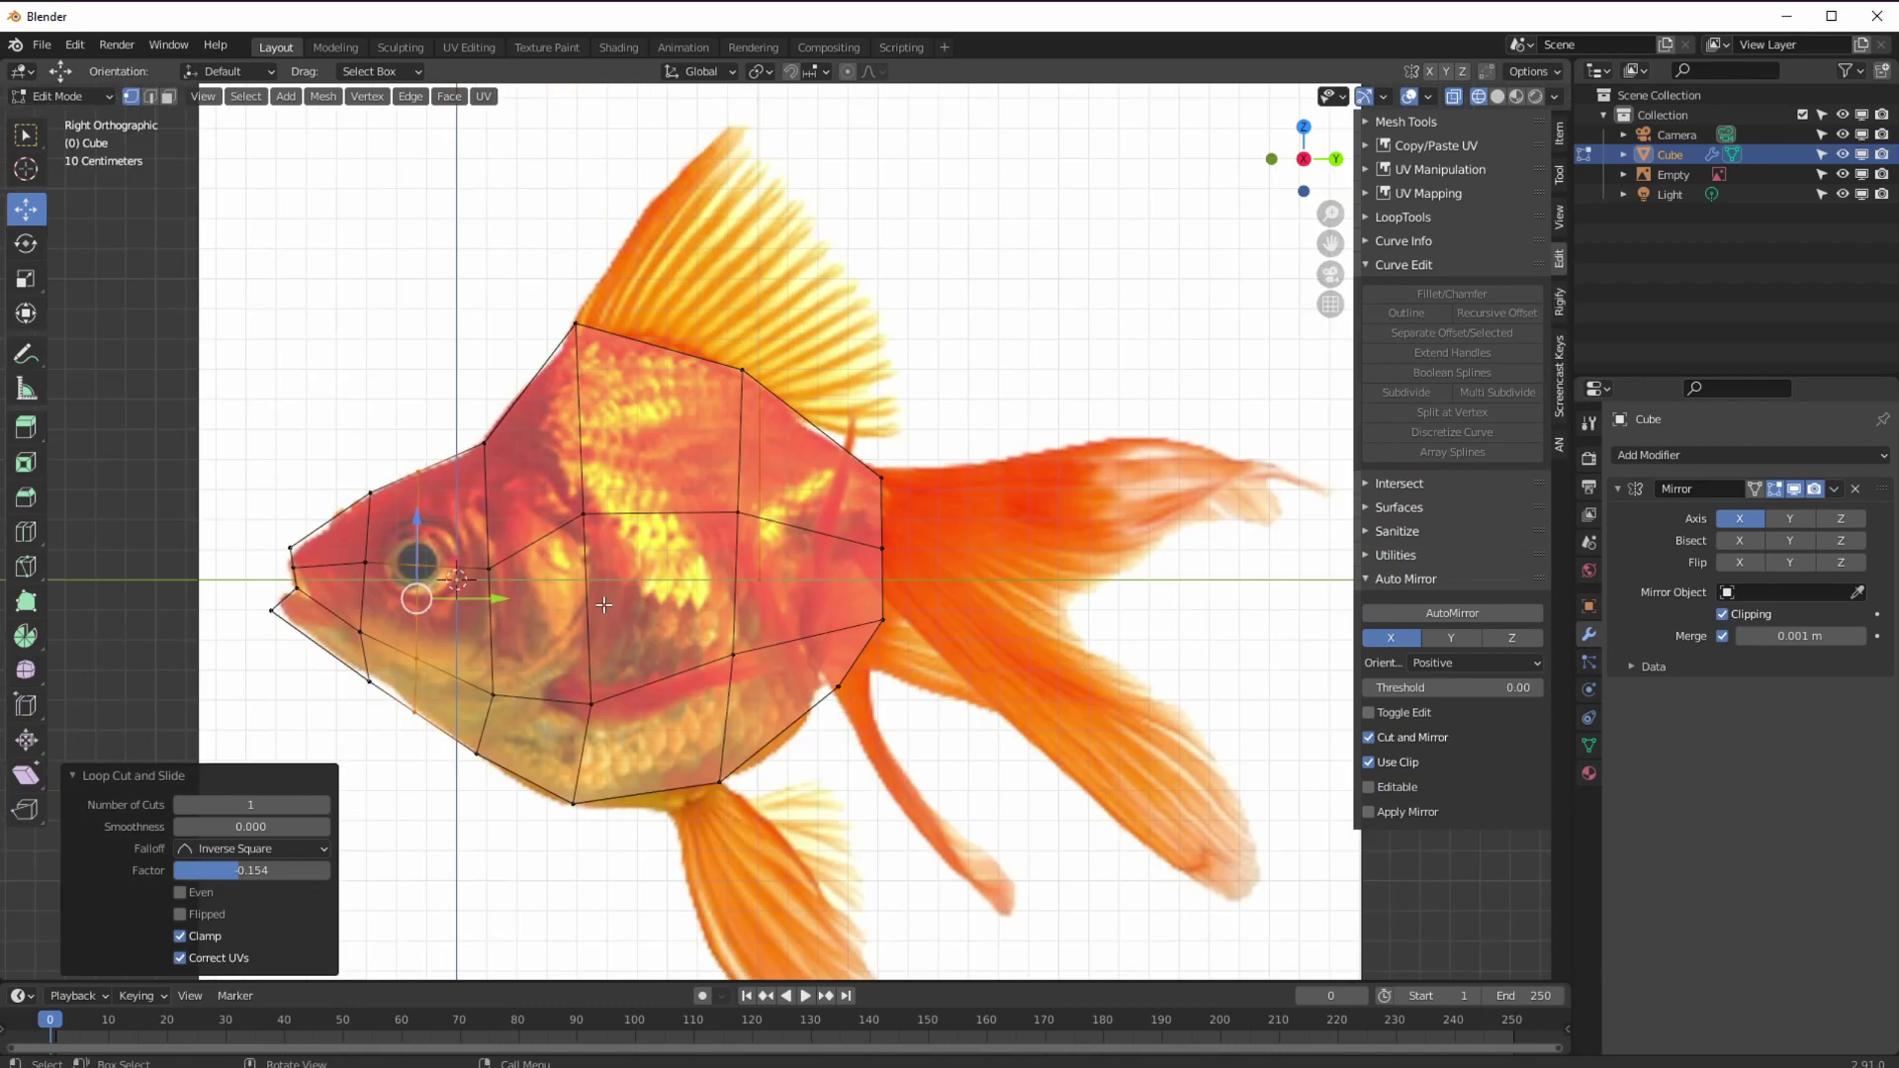
# - In the top view, select the outer side vertices and move them inward along X to narrow the body
pyautogui.press('KP_7')
pyautogui.moveTo(966, 775); pyautogui.dragTo(835, 116)
pyautogui.moveTo(989, 425); pyautogui.dragTo(920, 425)
pyautogui.moveTo(920, 613); pyautogui.dragTo(851, 613, button='middle')
# - Taper the body in the top view by moving further groups of side vertices toward the centre line
pyautogui.moveTo(722, 613); pyautogui.dragTo(747, 663)
pyautogui.moveTo(732, 682)
pyautogui.mouseDown(button='middle')
pyautogui.moveTo(544, 646)
pyautogui.moveTo(752, 712)
pyautogui.mouseUp(button='middle')
pyautogui.moveTo(761, 574); pyautogui.dragTo(831, 648)
pyautogui.press('KP_7')
pyautogui.moveTo(876, 564); pyautogui.dragTo(768, 564)
pyautogui.scroll(-3, 781, 554)
pyautogui.moveTo(865, 517); pyautogui.dragTo(815, 517)
pyautogui.keyDown('shift'); pyautogui.moveTo(781, 456); pyautogui.dragTo(780, 556, button='middle'); pyautogui.keyUp('shift')
pyautogui.moveTo(864, 460); pyautogui.dragTo(827, 460)
# - Select a vertex on the side of the body and lower it slightly to fit the reference image
pyautogui.moveTo(820, 524); pyautogui.dragTo(633, 306, button='middle')
pyautogui.press('KP_3')
pyautogui.click(720, 458)
pyautogui.scroll(2, 784, 479)
pyautogui.click(654, 470)
pyautogui.moveTo(656, 481); pyautogui.dragTo(660, 506)
pyautogui.moveTo(661, 506); pyautogui.dragTo(691, 475, button='middle')
# - In the front view, move the upper side vertices inward and raise the lowest side vertices to round the body's cross-section
pyautogui.press('KP_3')
pyautogui.press('KP_1')
pyautogui.moveTo(780, 497); pyautogui.dragTo(760, 497)
pyautogui.click(716, 376)
pyautogui.moveTo(787, 377); pyautogui.dragTo(770, 376)
pyautogui.moveTo(704, 802); pyautogui.dragTo(693, 772)
pyautogui.moveTo(737, 821); pyautogui.dragTo(714, 796)
# - Round the underside in the front view by moving the remaining lower side vertices inward and up
pyautogui.moveTo(731, 776); pyautogui.dragTo(648, 788, button='middle')
pyautogui.press('KP_1')
pyautogui.moveTo(746, 773); pyautogui.dragTo(712, 749)
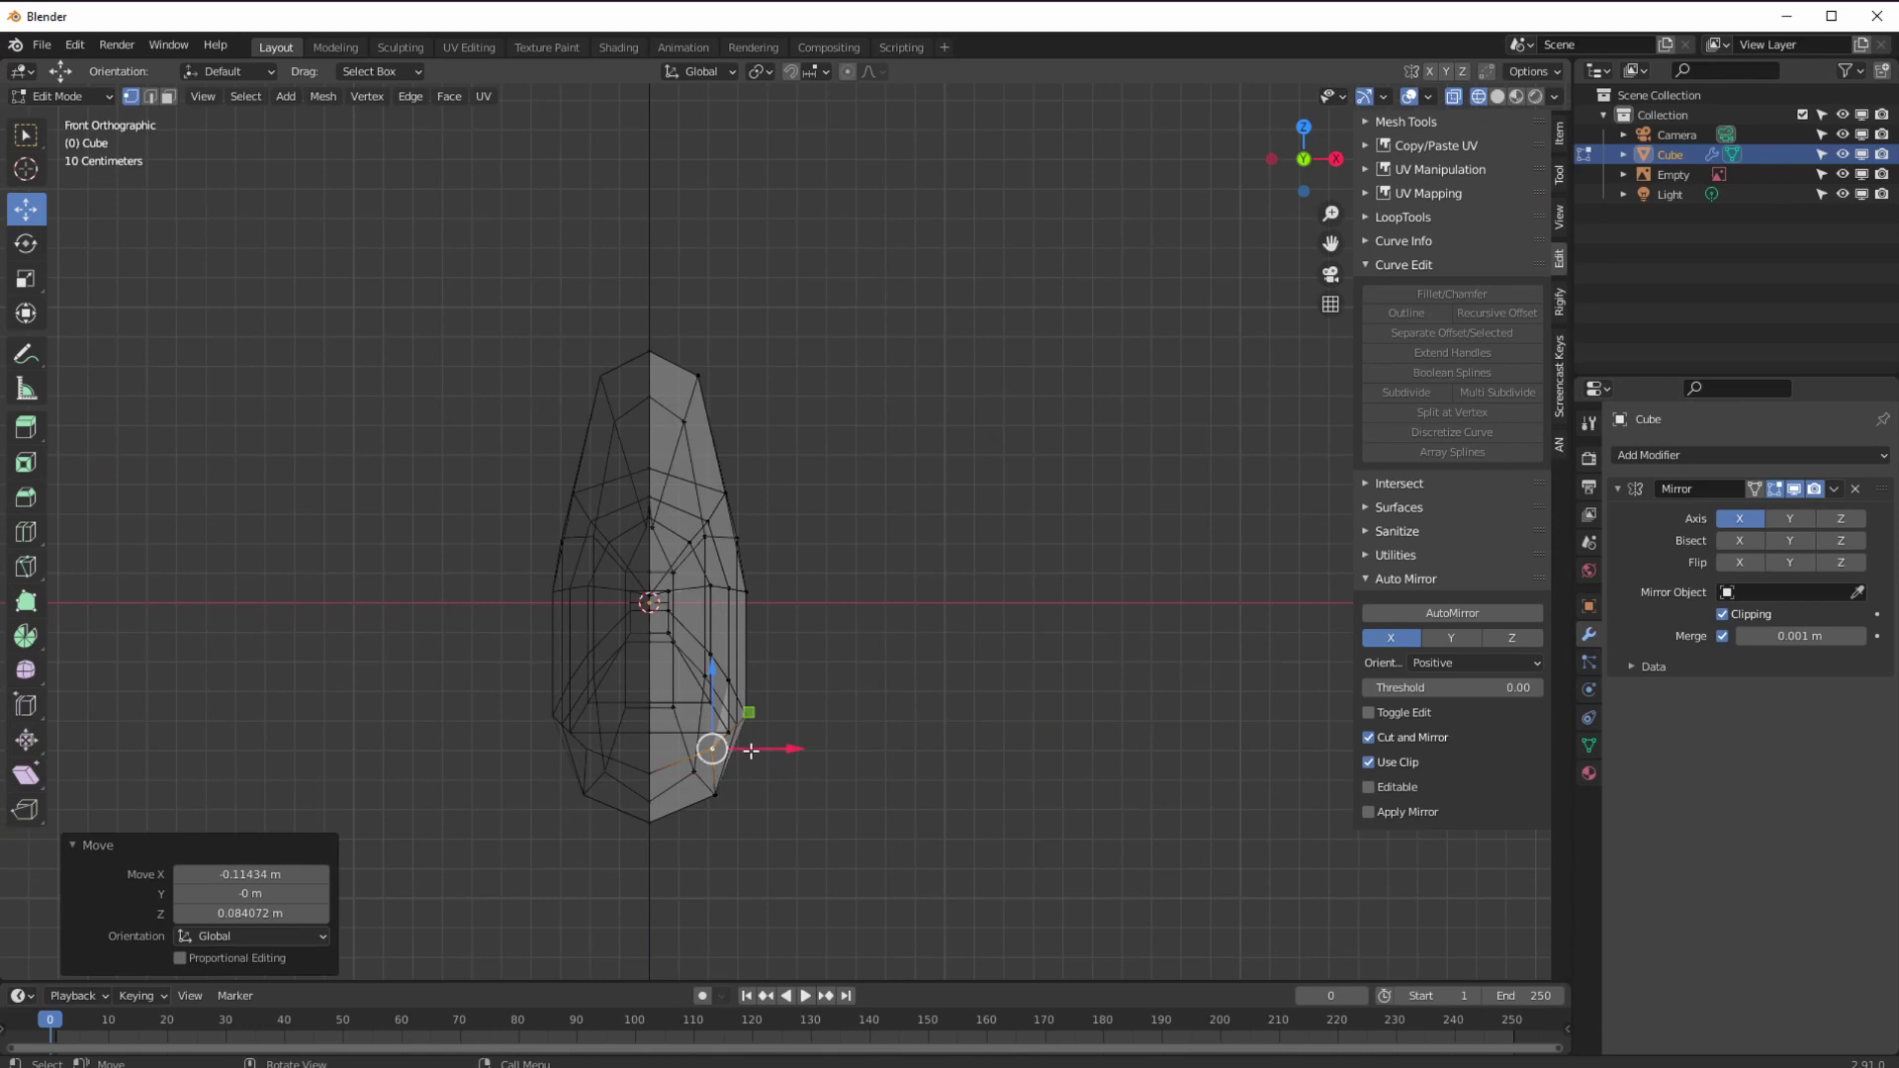
pyautogui.moveTo(740, 764); pyautogui.dragTo(692, 771, button='middle')
pyautogui.press('KP_1')
pyautogui.moveTo(730, 736); pyautogui.dragTo(714, 716)
# - Nudge body vertices into place in the side view, moving one on the rear belly about 0.07 m back and 0.04 m up
pyautogui.press('KP_3')
pyautogui.press('KP_1')
pyautogui.press('KP_3')
pyautogui.click(466, 611)
pyautogui.moveTo(486, 611); pyautogui.dragTo(499, 613)
pyautogui.moveTo(500, 613); pyautogui.dragTo(658, 648, button='middle')
pyautogui.press('KP_3')
pyautogui.press('KP_3')
pyautogui.keyDown('shift'); pyautogui.moveTo(840, 633); pyautogui.dragTo(381, 592, button='middle'); pyautogui.keyUp('shift')
pyautogui.moveTo(511, 658); pyautogui.dragTo(527, 649)
pyautogui.moveTo(526, 649); pyautogui.dragTo(475, 632, button='middle')
pyautogui.press('KP_3')
# - Add loop cuts lengthwise along the body's side, across the middle of the body and behind the eye
pyautogui.click(26, 532)
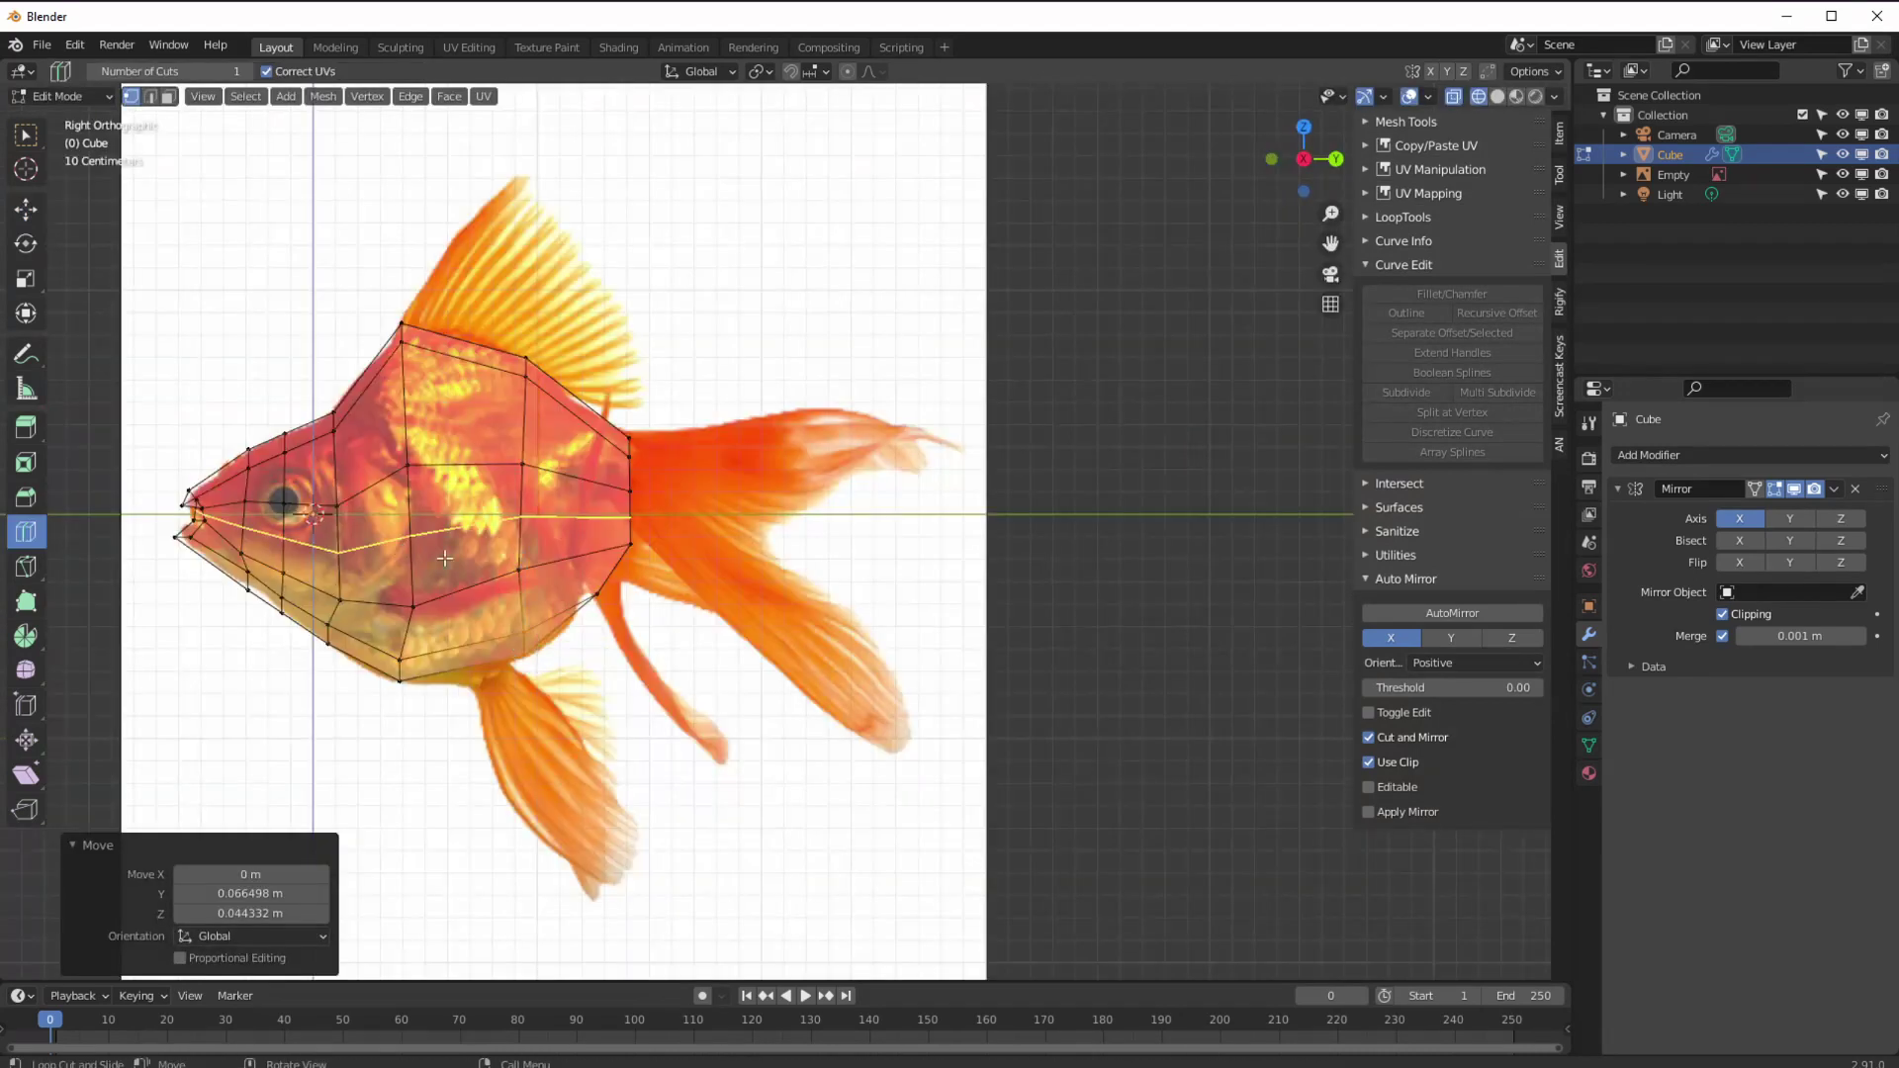
pyautogui.click(465, 410)
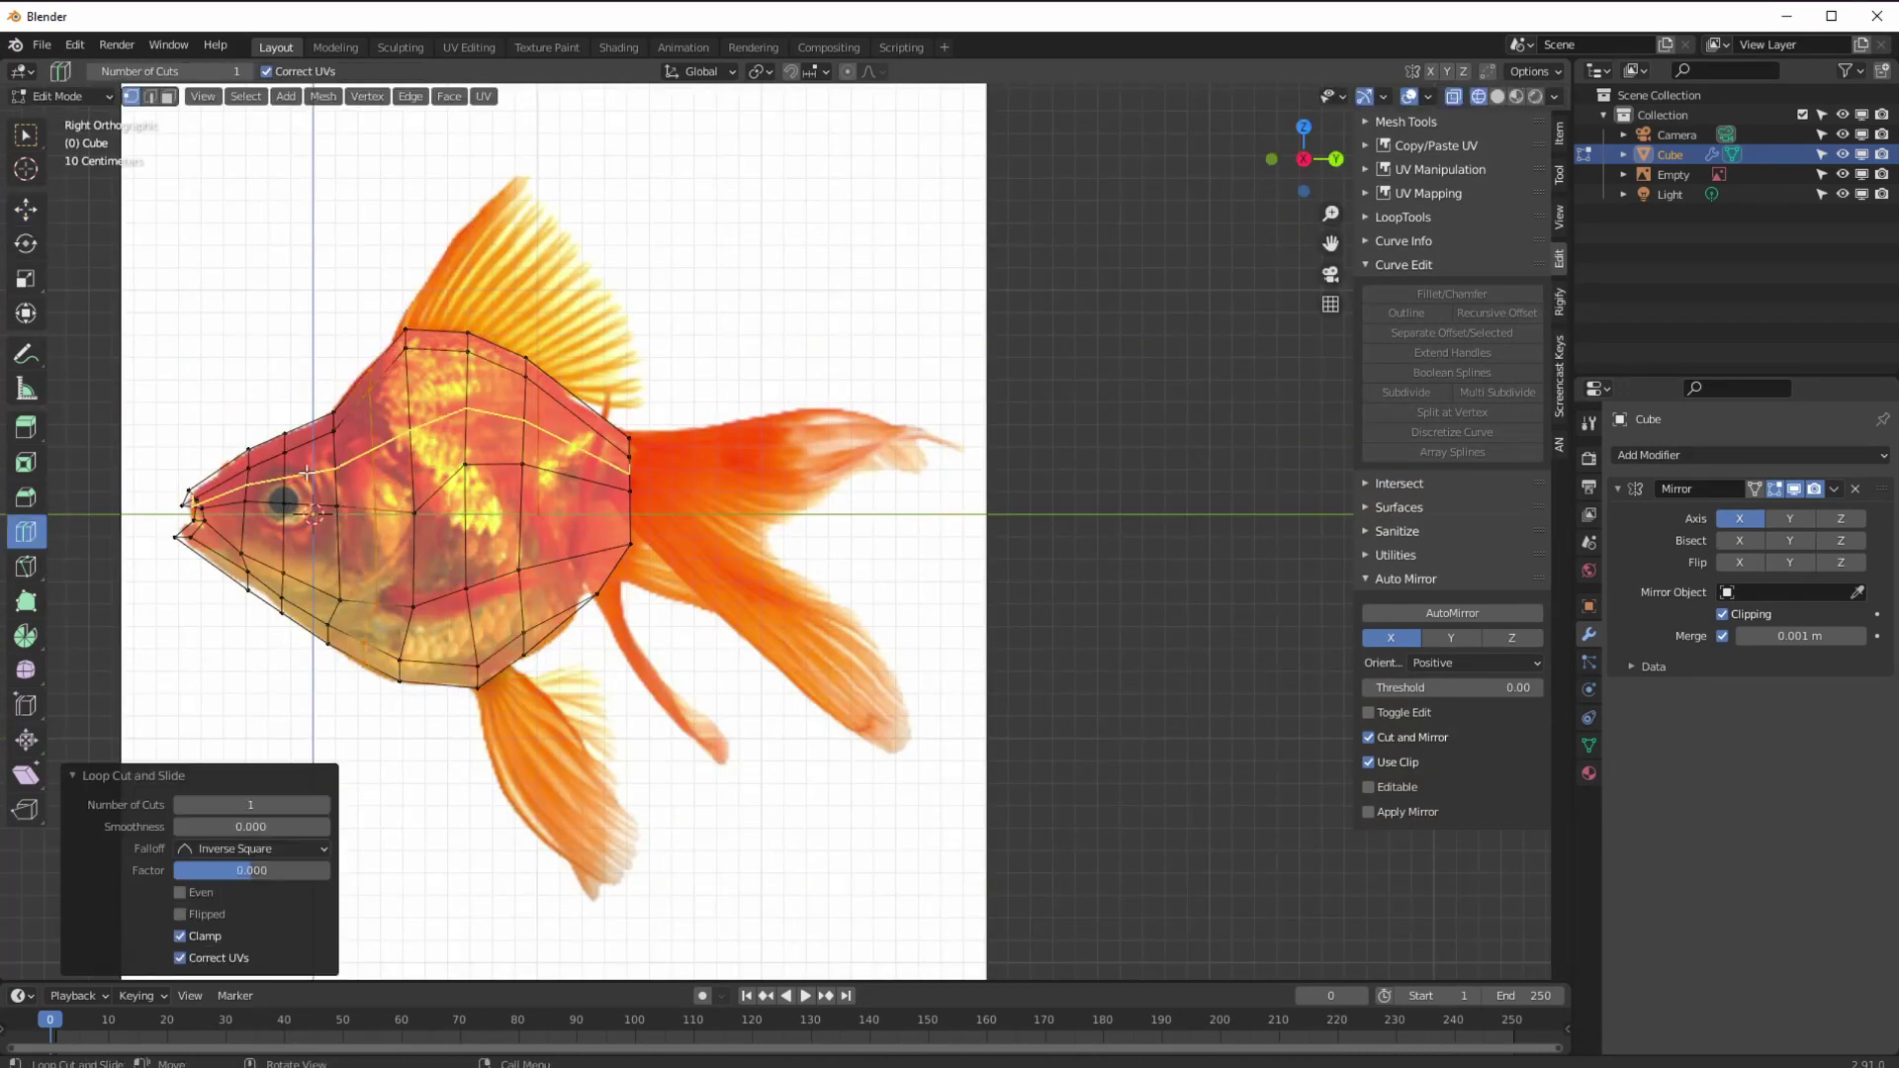
pyautogui.click(307, 473)
# - Move the vertices of the new loops on the forehead, shoulder and gill area to even out the mesh and match the outline
pyautogui.click(25, 209)
pyautogui.scroll(2, 289, 384)
pyautogui.moveTo(417, 485); pyautogui.dragTo(392, 486)
pyautogui.moveTo(475, 456); pyautogui.dragTo(420, 481)
pyautogui.moveTo(415, 363); pyautogui.dragTo(392, 377)
pyautogui.moveTo(282, 461); pyautogui.dragTo(276, 465)
pyautogui.click(420, 484)
pyautogui.moveTo(420, 484); pyautogui.dragTo(430, 477)
pyautogui.moveTo(481, 657); pyautogui.dragTo(481, 655)
pyautogui.moveTo(391, 486); pyautogui.dragTo(394, 485)
# - Move the throat and lower belly vertices forward and up to match the underside of the fish
pyautogui.moveTo(347, 787); pyautogui.dragTo(316, 774)
pyautogui.moveTo(347, 757); pyautogui.dragTo(327, 704)
pyautogui.moveTo(424, 725); pyautogui.dragTo(398, 720)
pyautogui.moveTo(403, 785); pyautogui.dragTo(370, 772)
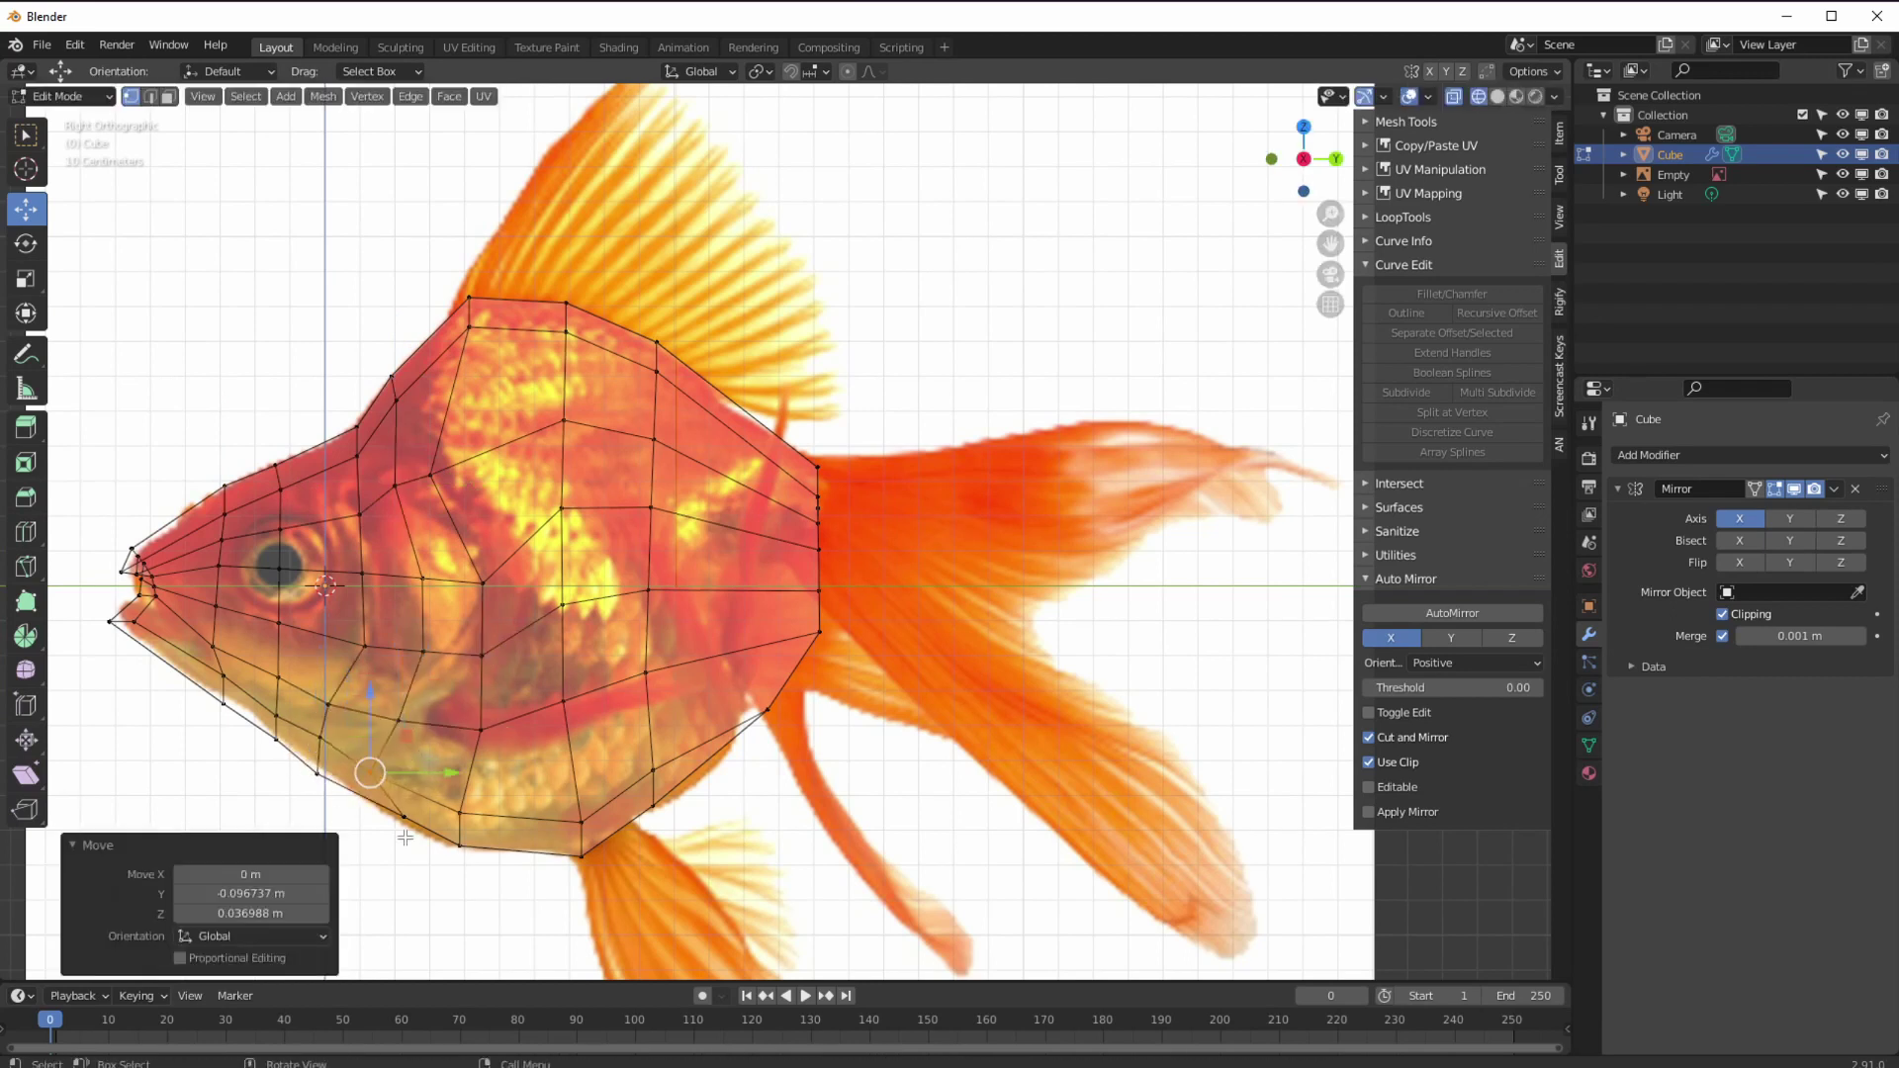
# - Reposition the rear-end vertices row by row where the body meets the tail
pyautogui.moveTo(771, 633); pyautogui.dragTo(770, 500, button='middle')
pyautogui.moveTo(770, 500); pyautogui.dragTo(760, 497)
pyautogui.moveTo(760, 497); pyautogui.dragTo(767, 553, button='middle')
pyautogui.press('KP_3')
pyautogui.moveTo(786, 606); pyautogui.dragTo(791, 596)
pyautogui.moveTo(864, 530); pyautogui.dragTo(779, 534)
pyautogui.moveTo(862, 485); pyautogui.dragTo(779, 486)
pyautogui.moveTo(857, 438); pyautogui.dragTo(784, 426)
pyautogui.moveTo(860, 369); pyautogui.dragTo(890, 485, button='middle')
pyautogui.press('KP_3')
pyautogui.moveTo(858, 341); pyautogui.dragTo(850, 331)
# - Extrude the faces at the rear end of the body backward to start the tail
pyautogui.moveTo(890, 395); pyautogui.dragTo(727, 395, button='middle')
pyautogui.click(169, 96)
pyautogui.click(838, 524)
pyautogui.press('KP_7')
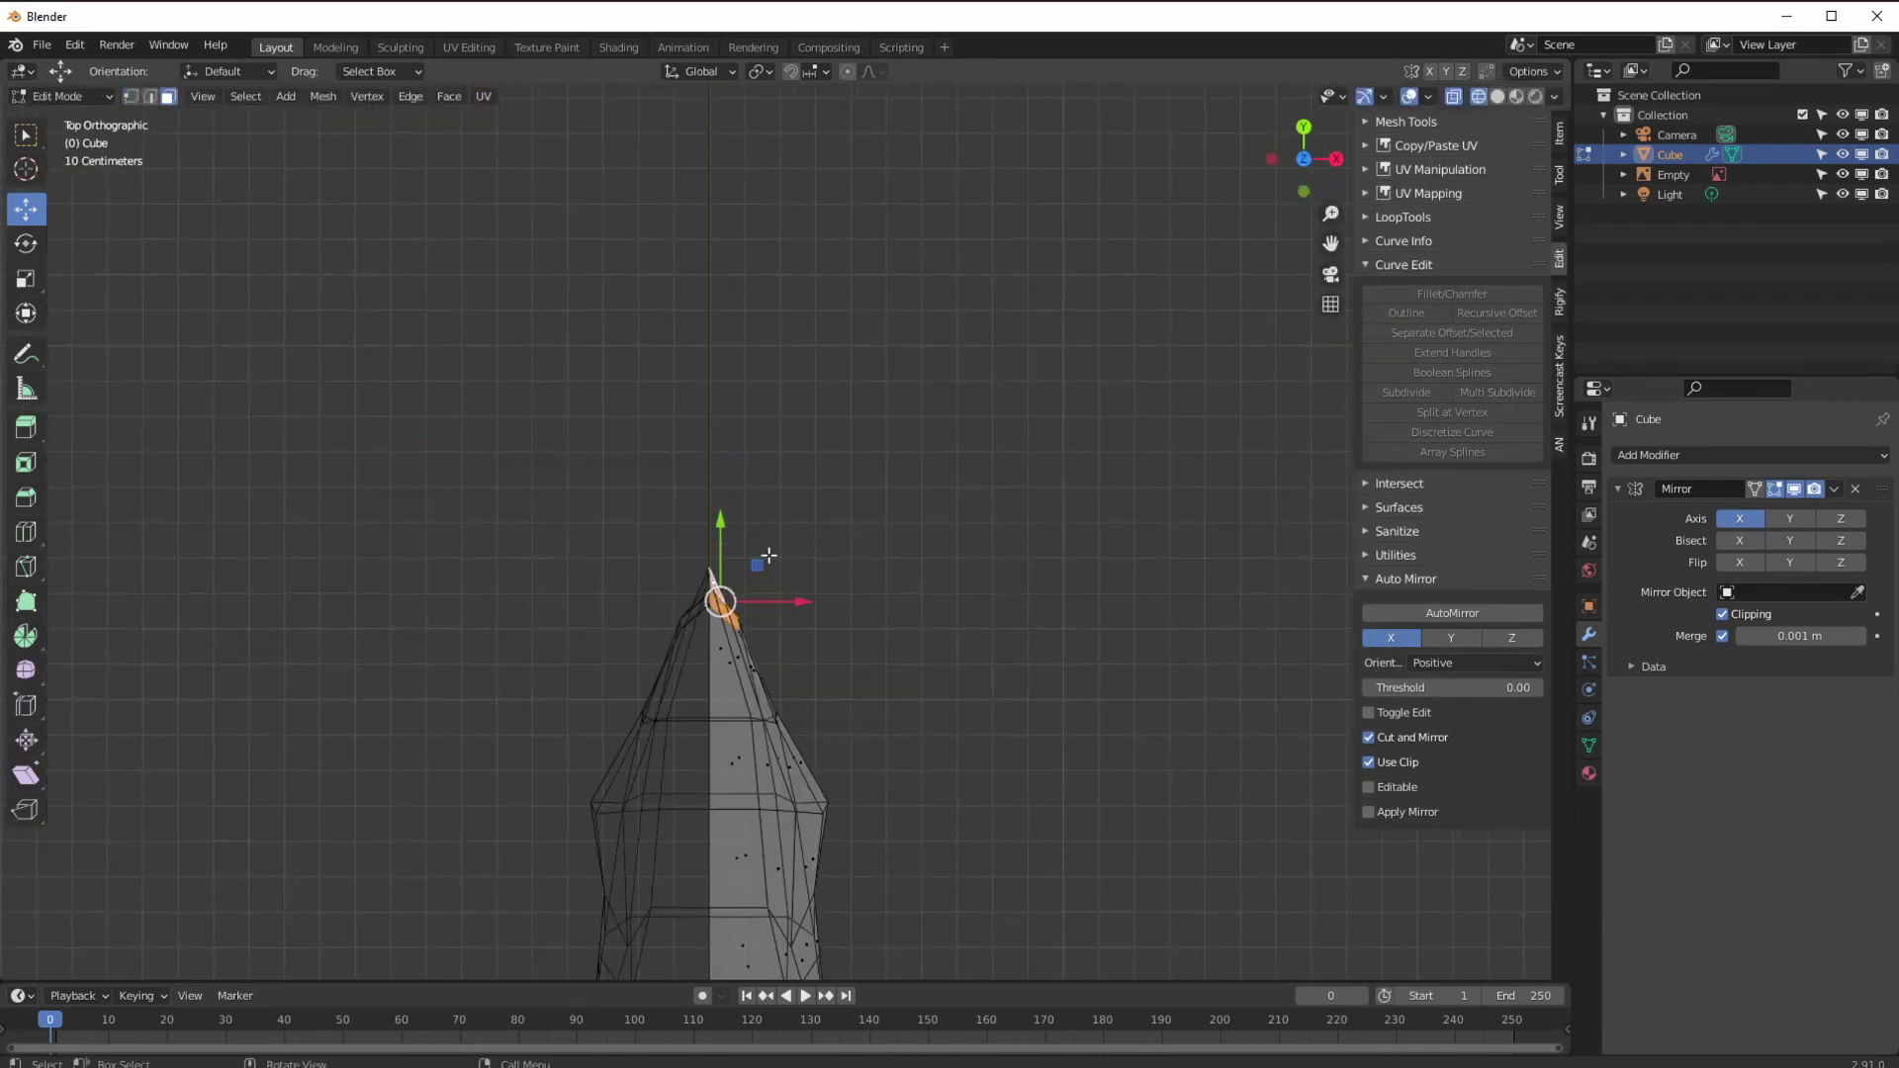
pyautogui.press('e')
pyautogui.click(929, 573)
pyautogui.press('1')
pyautogui.press('g')
pyautogui.press('KP_3')
# - Spread the extruded vertices backward along the tail base and add a loop cut across the new section
pyautogui.moveTo(826, 348); pyautogui.dragTo(928, 346)
pyautogui.moveTo(818, 451); pyautogui.dragTo(919, 466)
pyautogui.moveTo(802, 535); pyautogui.dragTo(909, 568)
pyautogui.moveTo(842, 623); pyautogui.dragTo(797, 572)
pyautogui.moveTo(819, 586); pyautogui.dragTo(887, 622)
pyautogui.moveTo(717, 586); pyautogui.dragTo(720, 581)
pyautogui.click(25, 532)
pyautogui.click(806, 455)
pyautogui.click(26, 209)
# - Pull the tail vertices backward and spread them over the upper and lower parts of the reference tail fin
pyautogui.moveTo(893, 321); pyautogui.dragTo(957, 407)
pyautogui.moveTo(923, 365); pyautogui.dragTo(1149, 367)
pyautogui.moveTo(918, 465); pyautogui.dragTo(1066, 434)
pyautogui.moveTo(879, 350); pyautogui.dragTo(1042, 328)
pyautogui.moveTo(857, 397); pyautogui.dragTo(994, 379)
pyautogui.moveTo(933, 516); pyautogui.dragTo(963, 513)
pyautogui.moveTo(909, 568); pyautogui.dragTo(1058, 622)
pyautogui.moveTo(886, 623); pyautogui.dragTo(1074, 772)
pyautogui.moveTo(844, 613); pyautogui.dragTo(932, 670)
pyautogui.moveTo(848, 556); pyautogui.dragTo(933, 592)
pyautogui.moveTo(856, 459); pyautogui.dragTo(957, 444)
# - Refine the tail's end and lower-lobe vertices to follow the fin shape in the reference
pyautogui.moveTo(1071, 765); pyautogui.dragTo(1120, 799)
pyautogui.moveTo(814, 605); pyautogui.dragTo(814, 636)
pyautogui.moveTo(942, 673); pyautogui.dragTo(943, 701)
pyautogui.moveTo(1129, 801); pyautogui.dragTo(1126, 819)
pyautogui.moveTo(1058, 622); pyautogui.dragTo(1123, 675)
pyautogui.moveTo(1119, 807); pyautogui.dragTo(1152, 828)
pyautogui.moveTo(963, 513); pyautogui.dragTo(977, 542)
pyautogui.moveTo(1148, 390); pyautogui.dragTo(1176, 409)
pyautogui.moveTo(1151, 347); pyautogui.dragTo(1200, 368)
pyautogui.moveTo(1159, 413); pyautogui.dragTo(1170, 370)
# - Shift the vertex rows at the tail root backward to space them evenly between body and tail
pyautogui.moveTo(803, 404); pyautogui.dragTo(797, 411, button='middle')
pyautogui.press('KP_3')
pyautogui.moveTo(832, 356); pyautogui.dragTo(908, 357)
pyautogui.moveTo(810, 400); pyautogui.dragTo(880, 404)
pyautogui.moveTo(866, 509); pyautogui.dragTo(925, 510)
pyautogui.moveTo(801, 614); pyautogui.dragTo(835, 607)
pyautogui.moveTo(721, 587); pyautogui.dragTo(728, 599)
pyautogui.moveTo(818, 456); pyautogui.dragTo(858, 452)
pyautogui.moveTo(808, 504); pyautogui.dragTo(844, 508)
# - Adjust the lower tail vertices and the remaining vertices at the tail joint to smooth the transition
pyautogui.moveTo(943, 701); pyautogui.dragTo(1045, 782)
pyautogui.moveTo(934, 592); pyautogui.dragTo(957, 615)
pyautogui.moveTo(842, 622); pyautogui.dragTo(883, 633)
pyautogui.moveTo(797, 548); pyautogui.dragTo(854, 559)
pyautogui.moveTo(940, 195); pyautogui.dragTo(1070, 327)
pyautogui.moveTo(1048, 323); pyautogui.dragTo(1048, 317)
pyautogui.moveTo(908, 357); pyautogui.dragTo(906, 353)
pyautogui.moveTo(817, 609); pyautogui.dragTo(812, 596)
pyautogui.moveTo(758, 587); pyautogui.dragTo(748, 538)
# - Reposition vertices on the lower side and upper part of the body to even out the mesh
pyautogui.moveTo(583, 714); pyautogui.dragTo(632, 679)
pyautogui.moveTo(632, 678); pyautogui.dragTo(681, 671)
pyautogui.click(681, 648)
pyautogui.moveTo(518, 687); pyautogui.dragTo(564, 752)
pyautogui.press('g')
pyautogui.click(553, 746)
pyautogui.moveTo(411, 191); pyautogui.dragTo(458, 259)
pyautogui.press('g')
pyautogui.click(436, 280)
# - Shift vertices across the middle of the body to smooth the flow of edges toward the head
pyautogui.click(637, 371)
pyautogui.moveTo(614, 580); pyautogui.dragTo(641, 570)
pyautogui.moveTo(618, 625); pyautogui.dragTo(670, 643)
pyautogui.moveTo(693, 558); pyautogui.dragTo(743, 618)
pyautogui.moveTo(727, 598); pyautogui.dragTo(705, 594)
pyautogui.moveTo(779, 363); pyautogui.dragTo(730, 373)
pyautogui.click(794, 357)
pyautogui.moveTo(400, 669); pyautogui.dragTo(457, 751)
pyautogui.moveTo(427, 711); pyautogui.dragTo(422, 708)
# - Move the vertices surrounding the eye so that they outline its outer ring
pyautogui.scroll(5, 223, 633)
pyautogui.click(344, 484)
pyautogui.moveTo(310, 337); pyautogui.dragTo(333, 345)
pyautogui.scroll(-2, 395, 435)
pyautogui.scroll(4, 515, 307)
pyautogui.click(625, 453)
pyautogui.moveTo(625, 453); pyautogui.dragTo(625, 405)
pyautogui.click(404, 743)
pyautogui.moveTo(405, 743); pyautogui.dragTo(399, 667)
# - Add a loop cut beside the eye and arrange the surrounding vertices into an even ring with one centred on the eye
pyautogui.click(924, 881)
pyautogui.click(26, 532)
pyautogui.click(766, 612)
pyautogui.click(26, 210)
pyautogui.moveTo(767, 612); pyautogui.dragTo(805, 600)
pyautogui.moveTo(772, 831); pyautogui.dragTo(758, 743)
pyautogui.moveTo(512, 599); pyautogui.dragTo(469, 599)
pyautogui.moveTo(621, 604); pyautogui.dragTo(624, 599)
# - Bevel the eye's centre vertex by 0.0894 m with one segment and add crossing loop cuts through the resulting face
pyautogui.hotkey('ctrl', 'shift', 'b')
pyautogui.click(732, 603)
pyautogui.click(26, 532)
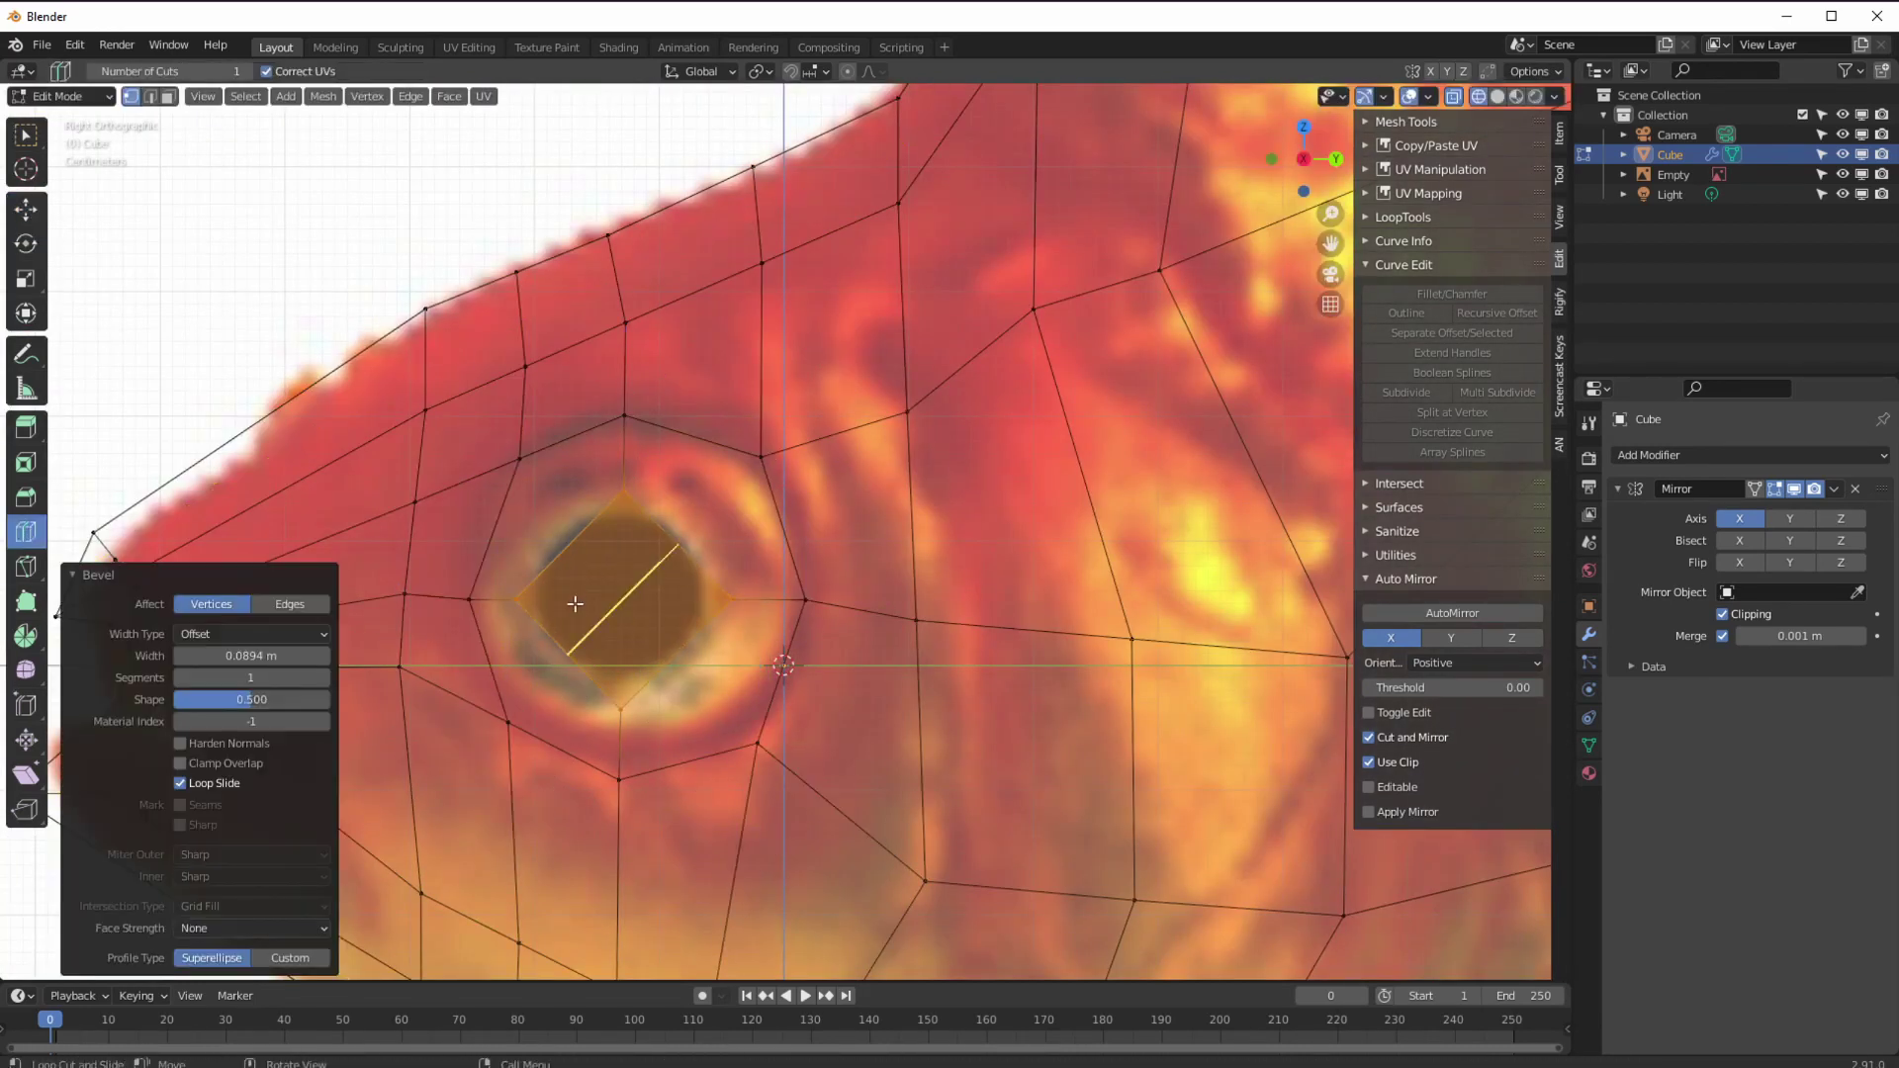
pyautogui.click(574, 603)
pyautogui.click(574, 566)
# - Knife-cut four diagonal edges from the corners of the outer eye ring to the inner diamond
pyautogui.click(26, 567)
pyautogui.moveTo(519, 458); pyautogui.dragTo(568, 543)
pyautogui.moveTo(761, 457); pyautogui.dragTo(679, 543)
pyautogui.moveTo(758, 744); pyautogui.dragTo(678, 655)
pyautogui.moveTo(508, 722); pyautogui.dragTo(568, 655)
# - Select the inner eye vertices, round them into a circle and switch to solid display
pyautogui.click(26, 210)
pyautogui.moveTo(20, 146); pyautogui.dragTo(109, 186)
pyautogui.moveTo(603, 514)
pyautogui.mouseDown()
pyautogui.moveTo(692, 583)
pyautogui.moveTo(519, 603)
pyautogui.mouseUp()
pyautogui.rightClick(370, 172)
pyautogui.click(454, 191)
pyautogui.hotkey('shift', 'z')
# - Move the vertices beside the head's centre line along X, one of them inward by about 0.097 m, to smooth the contour
pyautogui.moveTo(356, 554)
pyautogui.mouseDown(button='middle')
pyautogui.moveTo(517, 577)
pyautogui.moveTo(334, 603)
pyautogui.moveTo(524, 631)
pyautogui.mouseUp(button='middle')
pyautogui.scroll(-4, 524, 631)
pyautogui.click(26, 210)
pyautogui.click(26, 136)
pyautogui.moveTo(26, 135); pyautogui.dragTo(109, 163)
pyautogui.moveTo(648, 406); pyautogui.dragTo(682, 327, button='middle')
pyautogui.moveTo(799, 404); pyautogui.dragTo(809, 404)
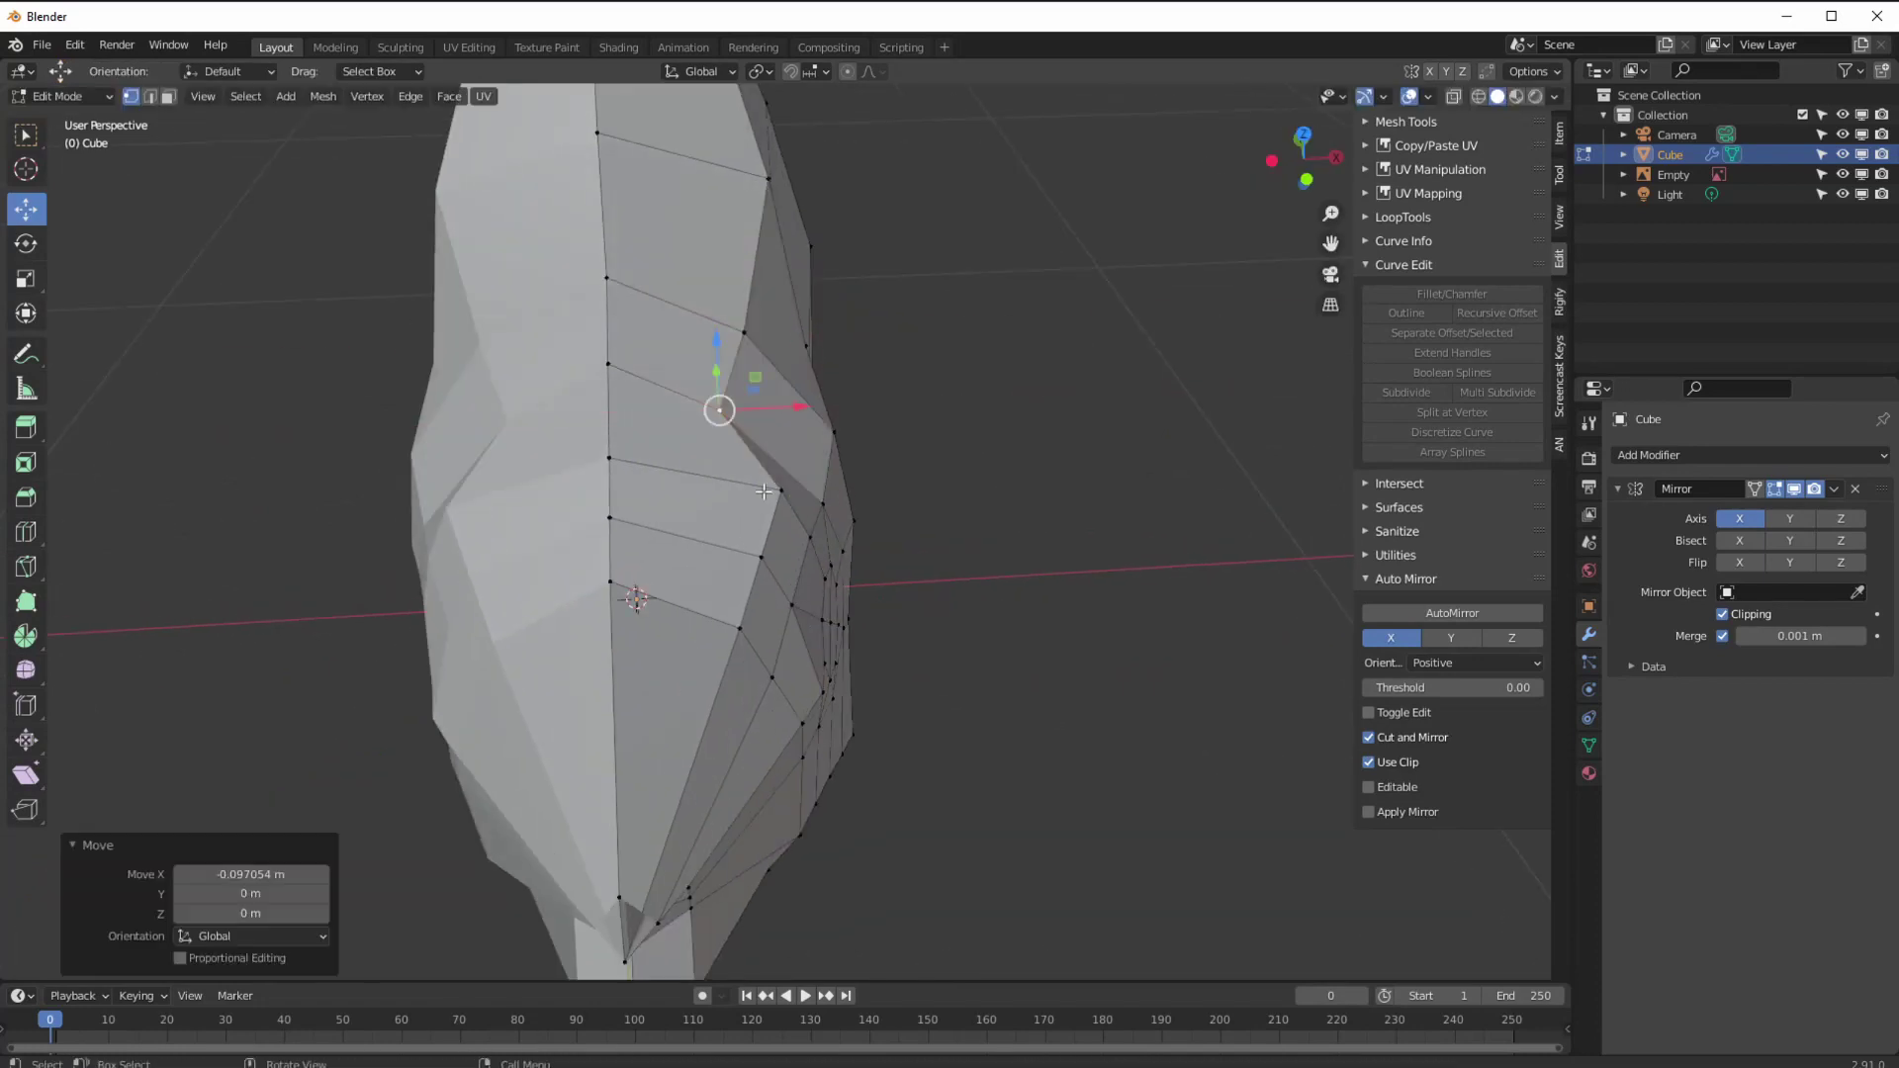
pyautogui.moveTo(809, 403); pyautogui.dragTo(693, 297, button='middle')
pyautogui.moveTo(720, 394); pyautogui.dragTo(718, 376)
# - Select a connected path of vertices along the side of the head and move it to round the profile
pyautogui.moveTo(718, 376); pyautogui.dragTo(820, 594, button='middle')
pyautogui.moveTo(820, 709); pyautogui.dragTo(838, 709)
pyautogui.click(743, 490)
pyautogui.keyDown('ctrl'); pyautogui.click(891, 790); pyautogui.keyUp('ctrl')
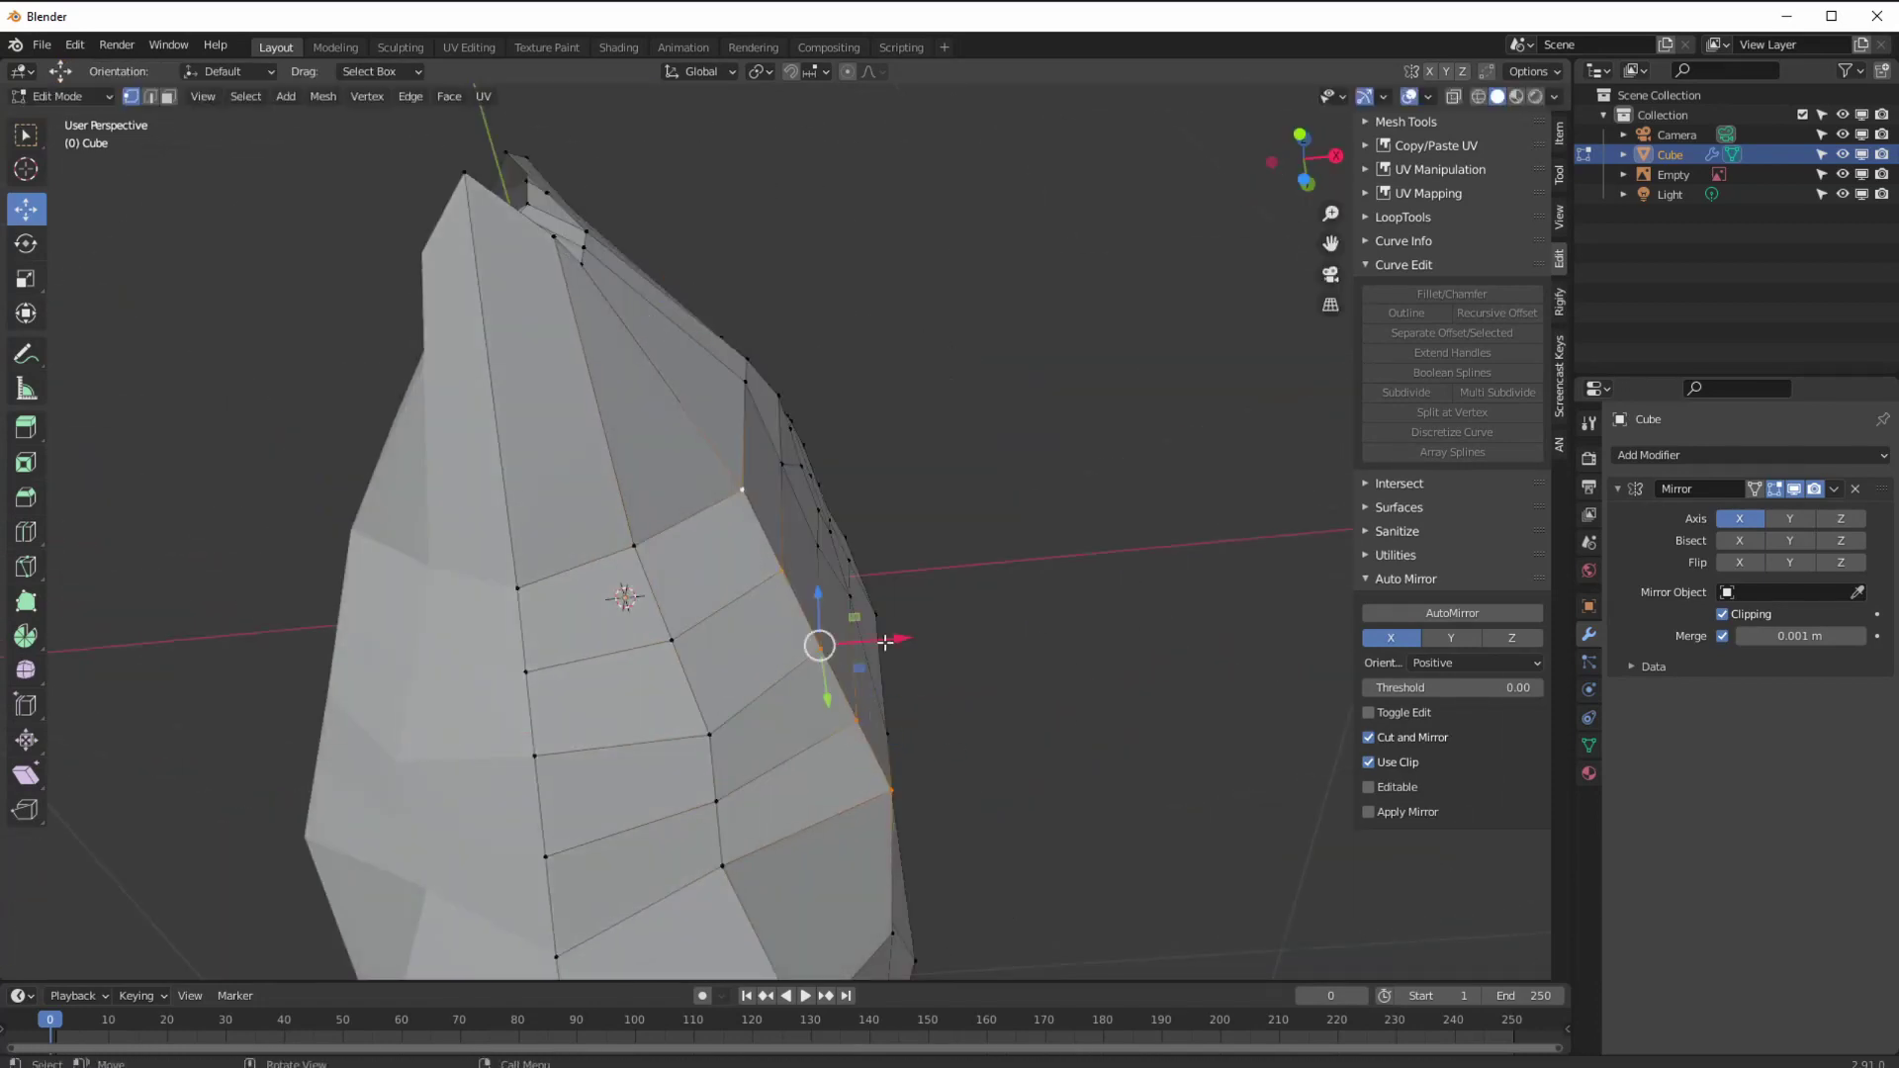
pyautogui.moveTo(886, 640); pyautogui.dragTo(844, 402, button='middle')
pyautogui.moveTo(844, 402); pyautogui.dragTo(850, 383)
# - Adjust further individual vertices on the side of the body to even out its thickness
pyautogui.click(860, 574)
pyautogui.keyDown('shift'); pyautogui.click(1098, 598); pyautogui.keyUp('shift')
pyautogui.keyDown('shift'); pyautogui.moveTo(1227, 722); pyautogui.dragTo(860, 448, button='middle'); pyautogui.keyUp('shift')
pyautogui.moveTo(707, 230); pyautogui.dragTo(713, 210)
pyautogui.click(1122, 512)
pyautogui.moveTo(1143, 435); pyautogui.dragTo(1149, 415)
# - Select the vertex on the back outline at the dorsal fin's front root in the wireframe side view
pyautogui.moveTo(989, 474); pyautogui.dragTo(593, 782, button='middle')
pyautogui.press('KP_3')
pyautogui.hotkey('shift', 'z')
pyautogui.click(663, 460)
pyautogui.scroll(3, 734, 227)
pyautogui.click(640, 375)
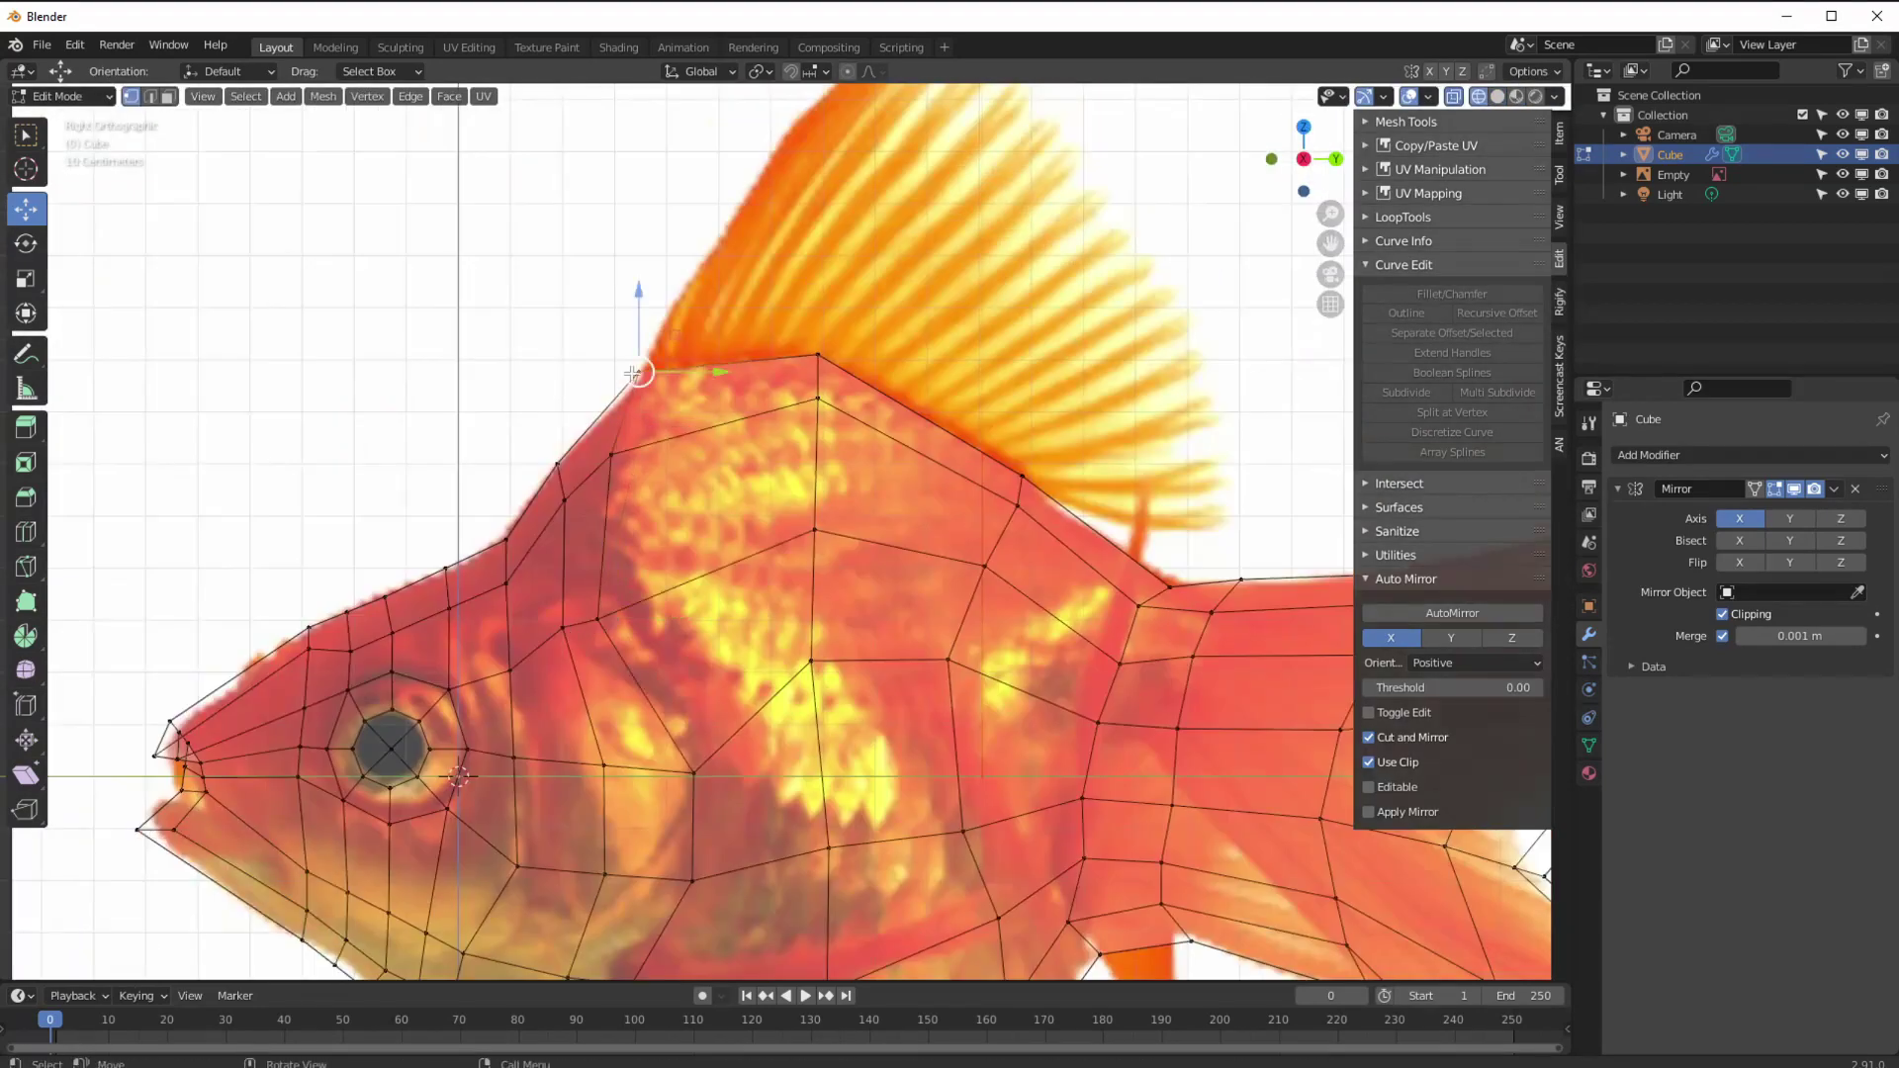
# - Add an edge loop through the lower body and move neighbouring vertices to follow the reference
pyautogui.scroll(-3, 640, 375)
pyautogui.hotkey('ctrl', 'r')
pyautogui.click(610, 805)
pyautogui.scroll(4, 752, 326)
pyautogui.moveTo(618, 283); pyautogui.dragTo(594, 285)
pyautogui.moveTo(592, 514); pyautogui.dragTo(652, 592)
pyautogui.moveTo(625, 539); pyautogui.dragTo(629, 532)
# - Check the body in solid display and nudge a single side vertex slightly upward in side view
pyautogui.scroll(-5, 632, 554)
pyautogui.hotkey('shift', 'z')
pyautogui.moveTo(613, 632)
pyautogui.mouseDown(button='middle')
pyautogui.moveTo(636, 699)
pyautogui.moveTo(457, 471)
pyautogui.mouseUp(button='middle')
pyautogui.press('KP_3')
pyautogui.hotkey('shift', 'z')
pyautogui.click(714, 451)
pyautogui.click(26, 210)
pyautogui.click(420, 482)
pyautogui.moveTo(419, 482); pyautogui.dragTo(419, 477)
pyautogui.hotkey('shift', 'z')
pyautogui.moveTo(390, 542); pyautogui.dragTo(521, 652, button='middle')
pyautogui.press('KP_3')
pyautogui.hotkey('shift', 'z')
# - Inset the belly face at the root of the lower fin and extrude it about 1.38 m along the fin
pyautogui.click(1833, 489)
pyautogui.click(72, 96)
pyautogui.click(74, 118)
pyautogui.click(72, 96)
pyautogui.click(51, 141)
pyautogui.scroll(2, 609, 752)
pyautogui.click(568, 642)
pyautogui.press('i')
pyautogui.click(683, 757)
pyautogui.press('e')
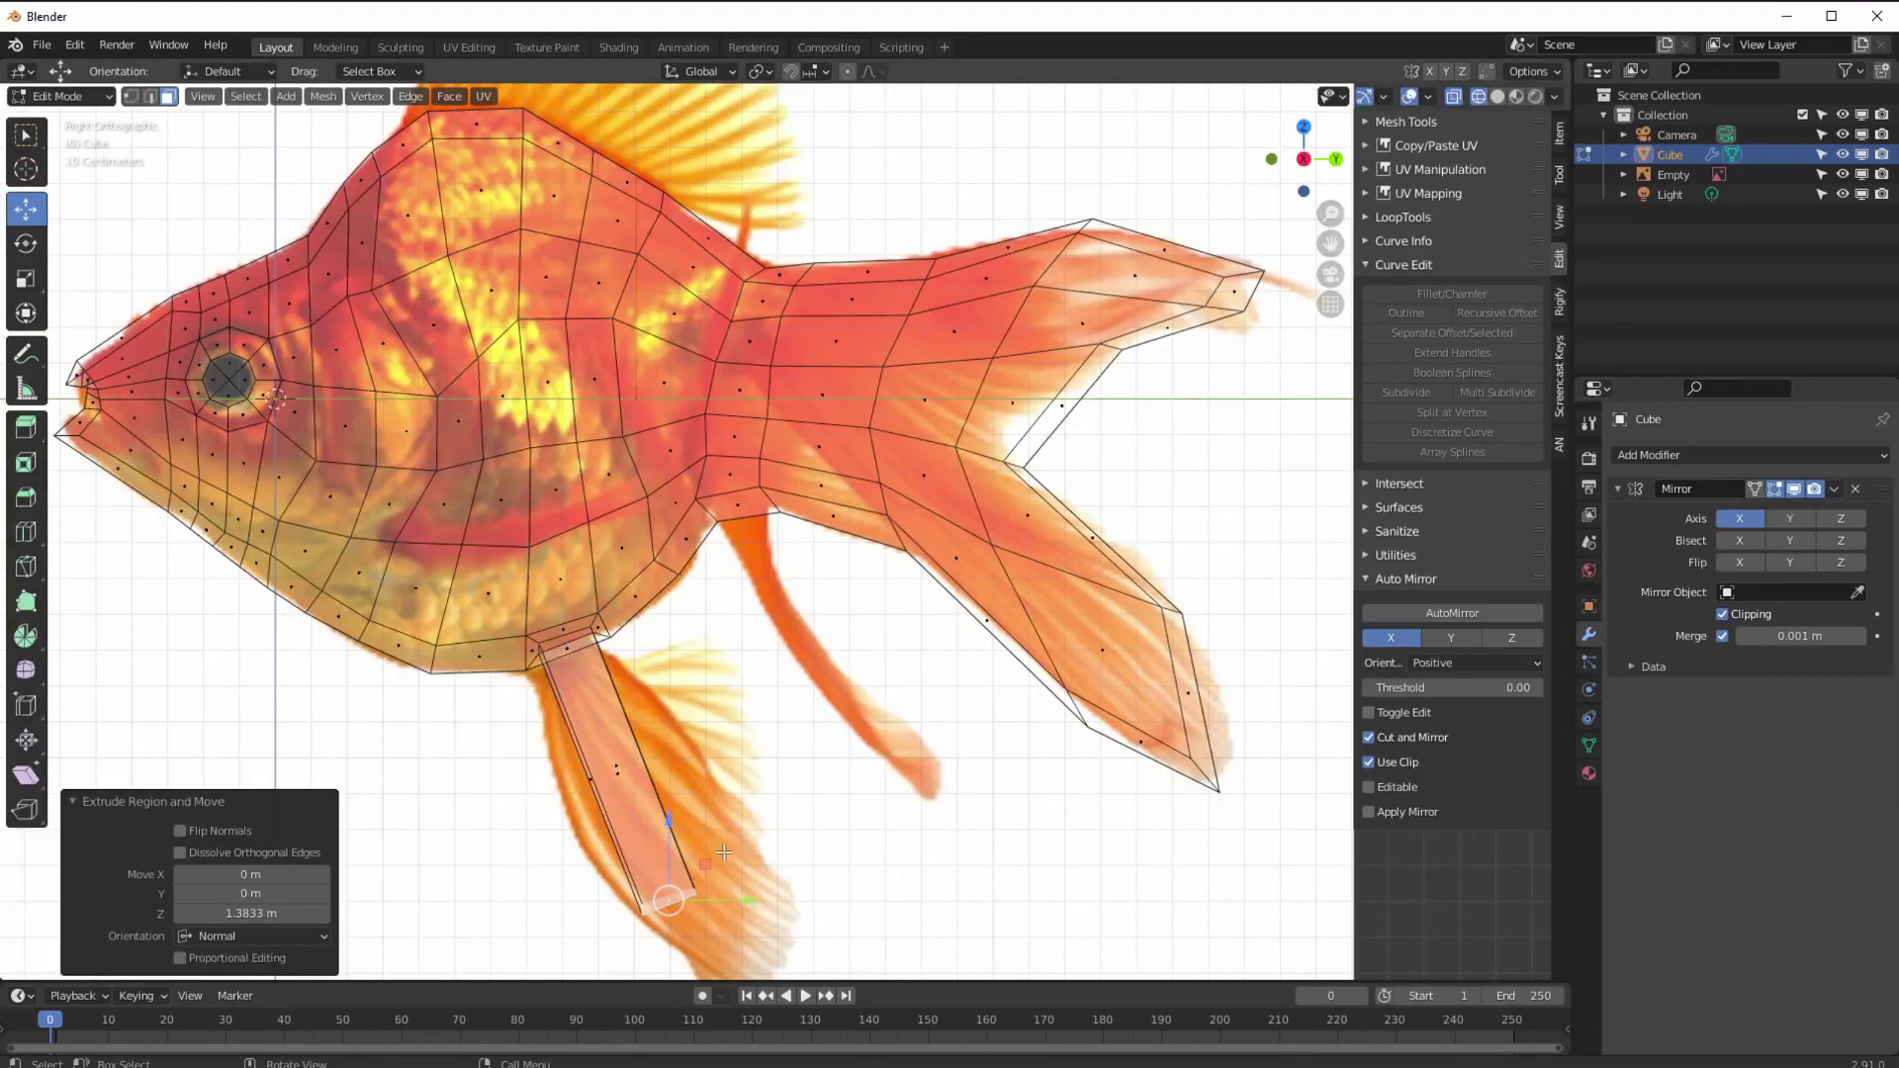
# - Position the end of the extruded belly fin near the reference tip and divide the fin with evenly spaced loop cuts
pyautogui.scroll(-1, 682, 752)
pyautogui.moveTo(635, 738); pyautogui.dragTo(692, 806)
pyautogui.click(26, 532)
pyautogui.click(593, 658)
pyautogui.click(26, 210)
pyautogui.rightClick(479, 563)
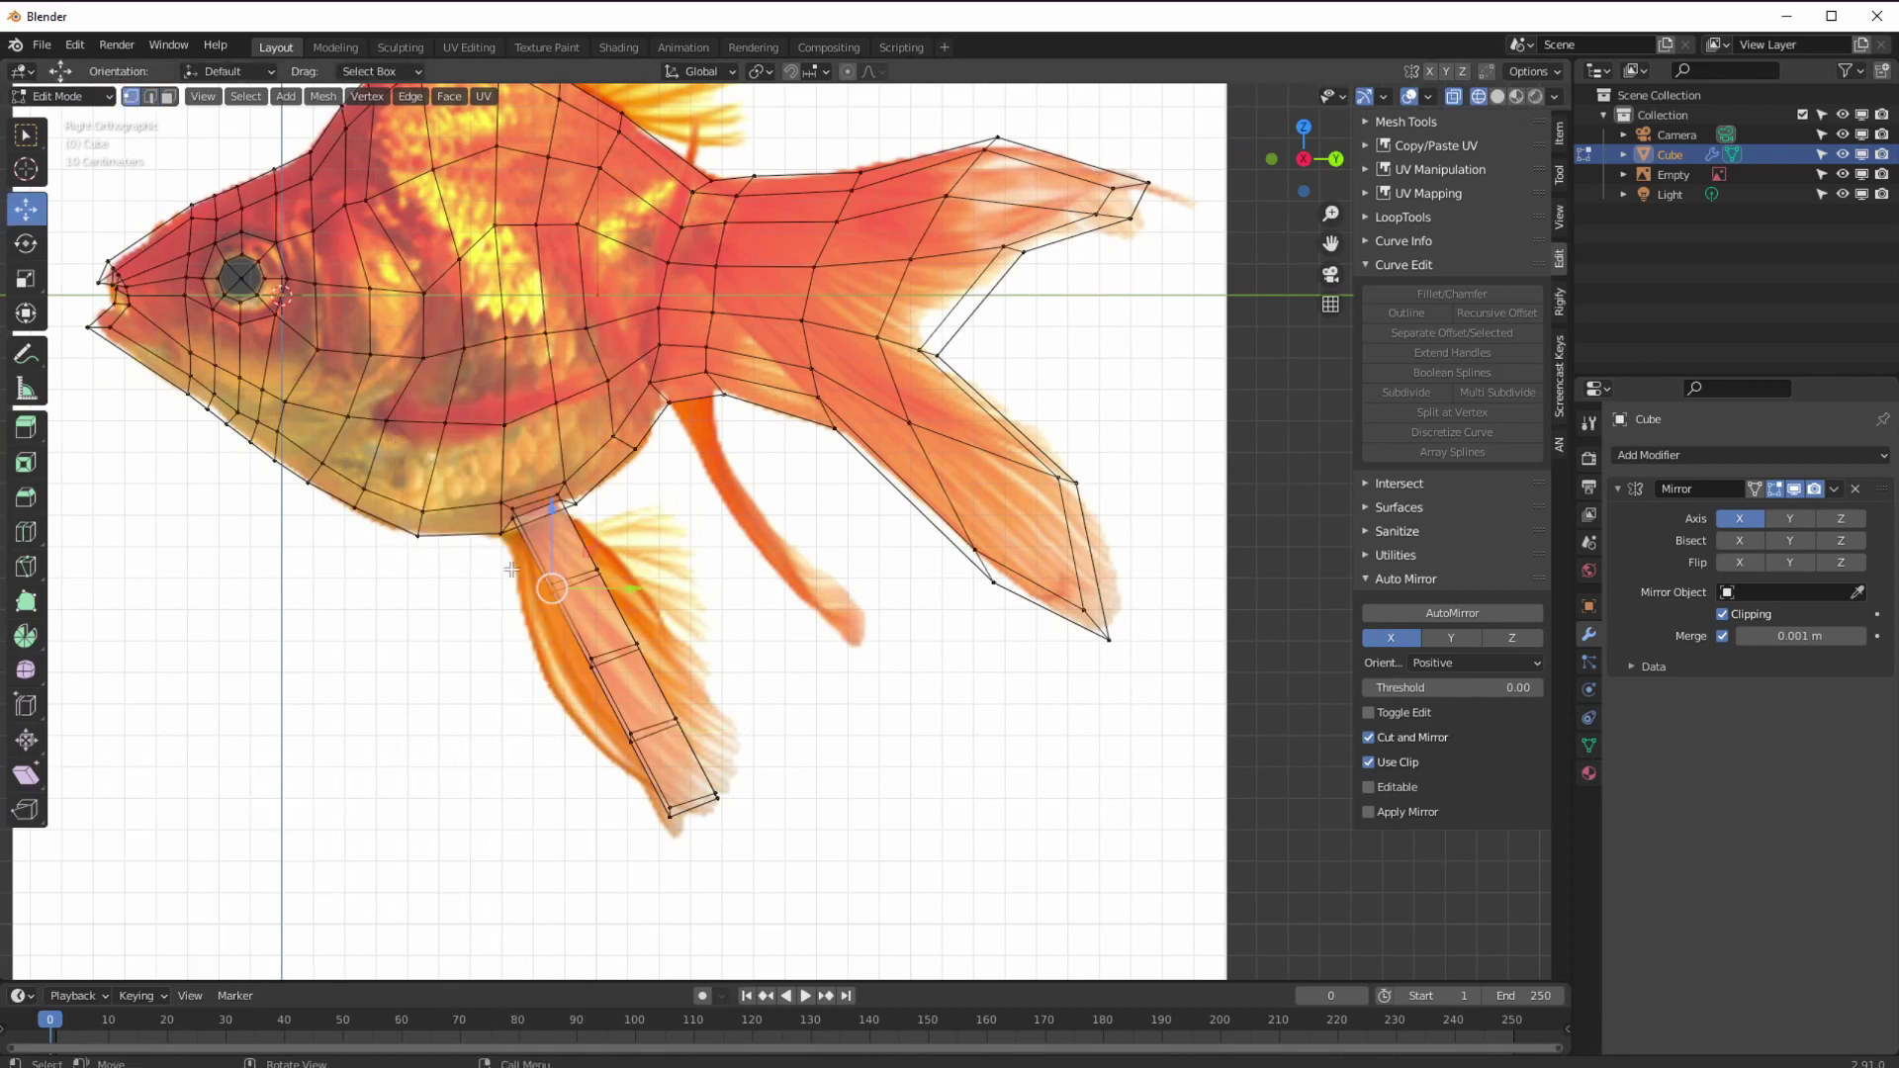
# - Move the vertices on both edges of the belly fin outward to widen it to the reference outline
pyautogui.moveTo(552, 589); pyautogui.dragTo(518, 605)
pyautogui.moveTo(592, 662); pyautogui.dragTo(561, 684)
pyautogui.moveTo(675, 720); pyautogui.dragTo(737, 727)
pyautogui.moveTo(638, 646); pyautogui.dragTo(663, 629)
pyautogui.moveTo(598, 571); pyautogui.dragTo(623, 564)
# - Add three more loop cuts across the belly fin between the existing cross edges
pyautogui.click(25, 532)
pyautogui.click(553, 547)
pyautogui.click(643, 697)
pyautogui.click(592, 623)
pyautogui.click(26, 209)
# - Move the belly fin's new edge and tip vertices onto the reference outline and check the fin in solid display
pyautogui.scroll(2, 692, 752)
pyautogui.moveTo(714, 818); pyautogui.dragTo(695, 839)
pyautogui.moveTo(392, 640); pyautogui.dragTo(401, 643)
pyautogui.moveTo(492, 809); pyautogui.dragTo(485, 815)
pyautogui.moveTo(614, 936); pyautogui.dragTo(609, 916)
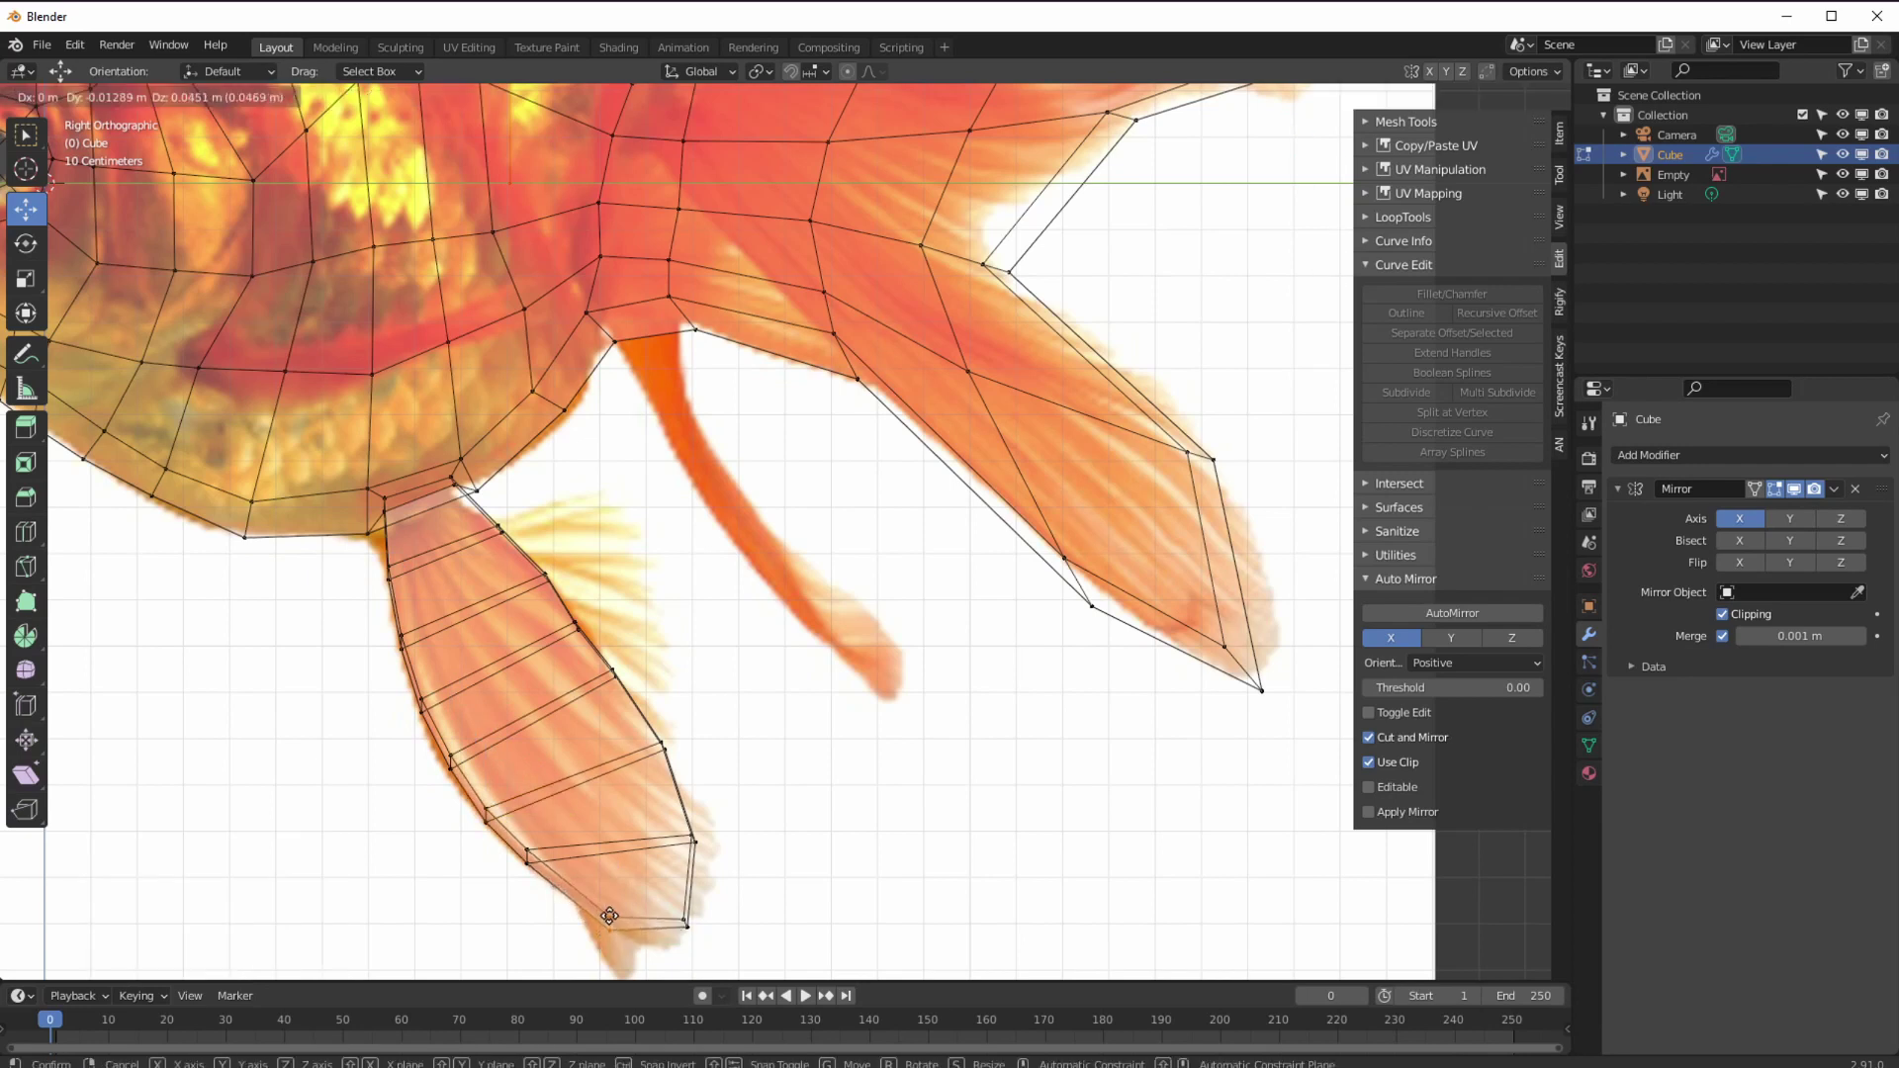
pyautogui.moveTo(545, 576); pyautogui.dragTo(543, 579)
pyautogui.scroll(-3, 474, 633)
pyautogui.hotkey('shift', 'z')
pyautogui.moveTo(374, 690); pyautogui.dragTo(640, 695, button='middle')
pyautogui.press('KP_3')
pyautogui.hotkey('shift', 'z')
# - Cut new edges with the Knife just below the back outline, along the base of the dorsal fin
pyautogui.keyDown('shift'); pyautogui.moveTo(794, 463); pyautogui.dragTo(789, 689, button='middle'); pyautogui.keyUp('shift')
pyautogui.scroll(2, 564, 349)
pyautogui.hotkey('shift', 'z')
pyautogui.moveTo(563, 349); pyautogui.dragTo(641, 566, button='middle')
pyautogui.click(27, 571)
pyautogui.press('KP_3')
pyautogui.hotkey('shift', 'z')
pyautogui.click(406, 412)
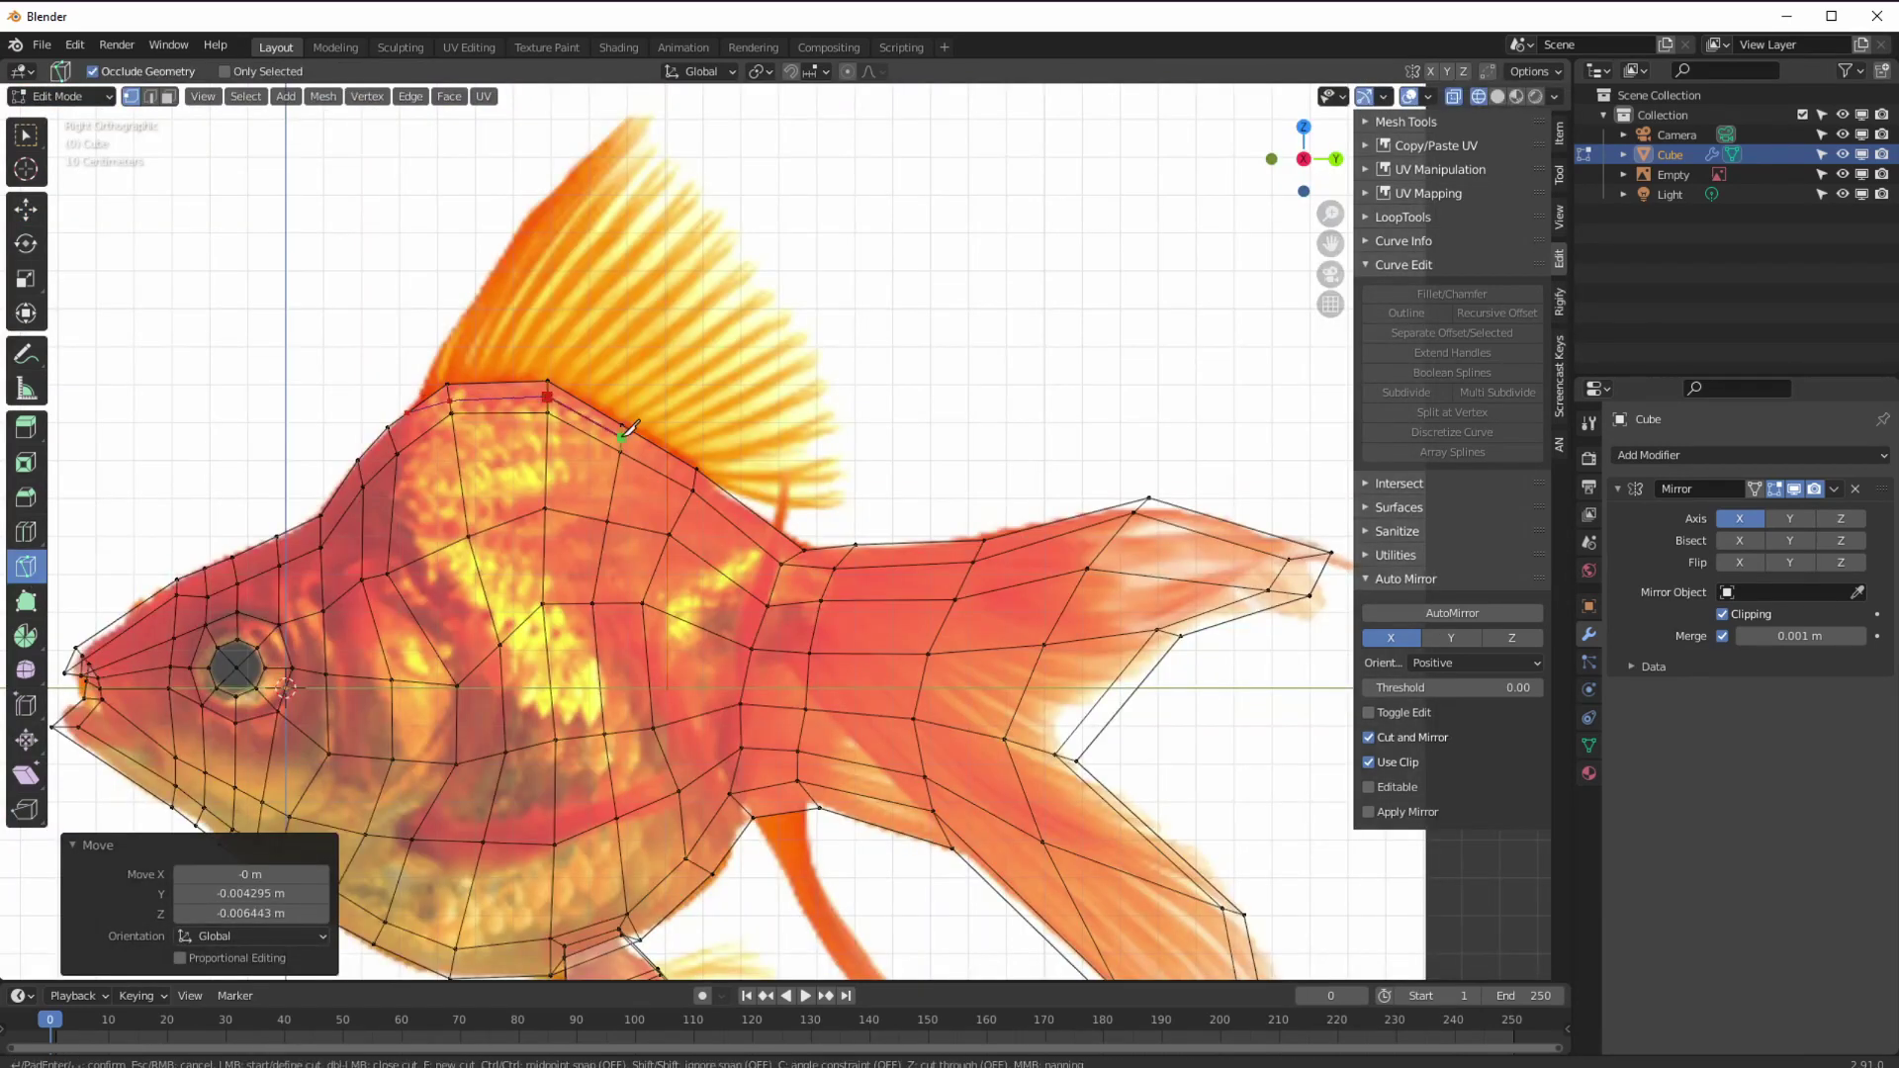
pyautogui.click(622, 437)
pyautogui.click(696, 479)
pyautogui.scroll(2, 695, 479)
pyautogui.keyDown('shift'); pyautogui.moveTo(262, 500); pyautogui.dragTo(513, 669, button='middle'); pyautogui.keyUp('shift')
pyautogui.keyDown('shift'); pyautogui.moveTo(729, 644); pyautogui.dragTo(415, 530, button='middle'); pyautogui.keyUp('shift')
pyautogui.press('Return')
# - Select the narrow strip of faces along the back and extrude it upward to start the dorsal fin
pyautogui.scroll(-5, 712, 632)
pyautogui.press('Tab')
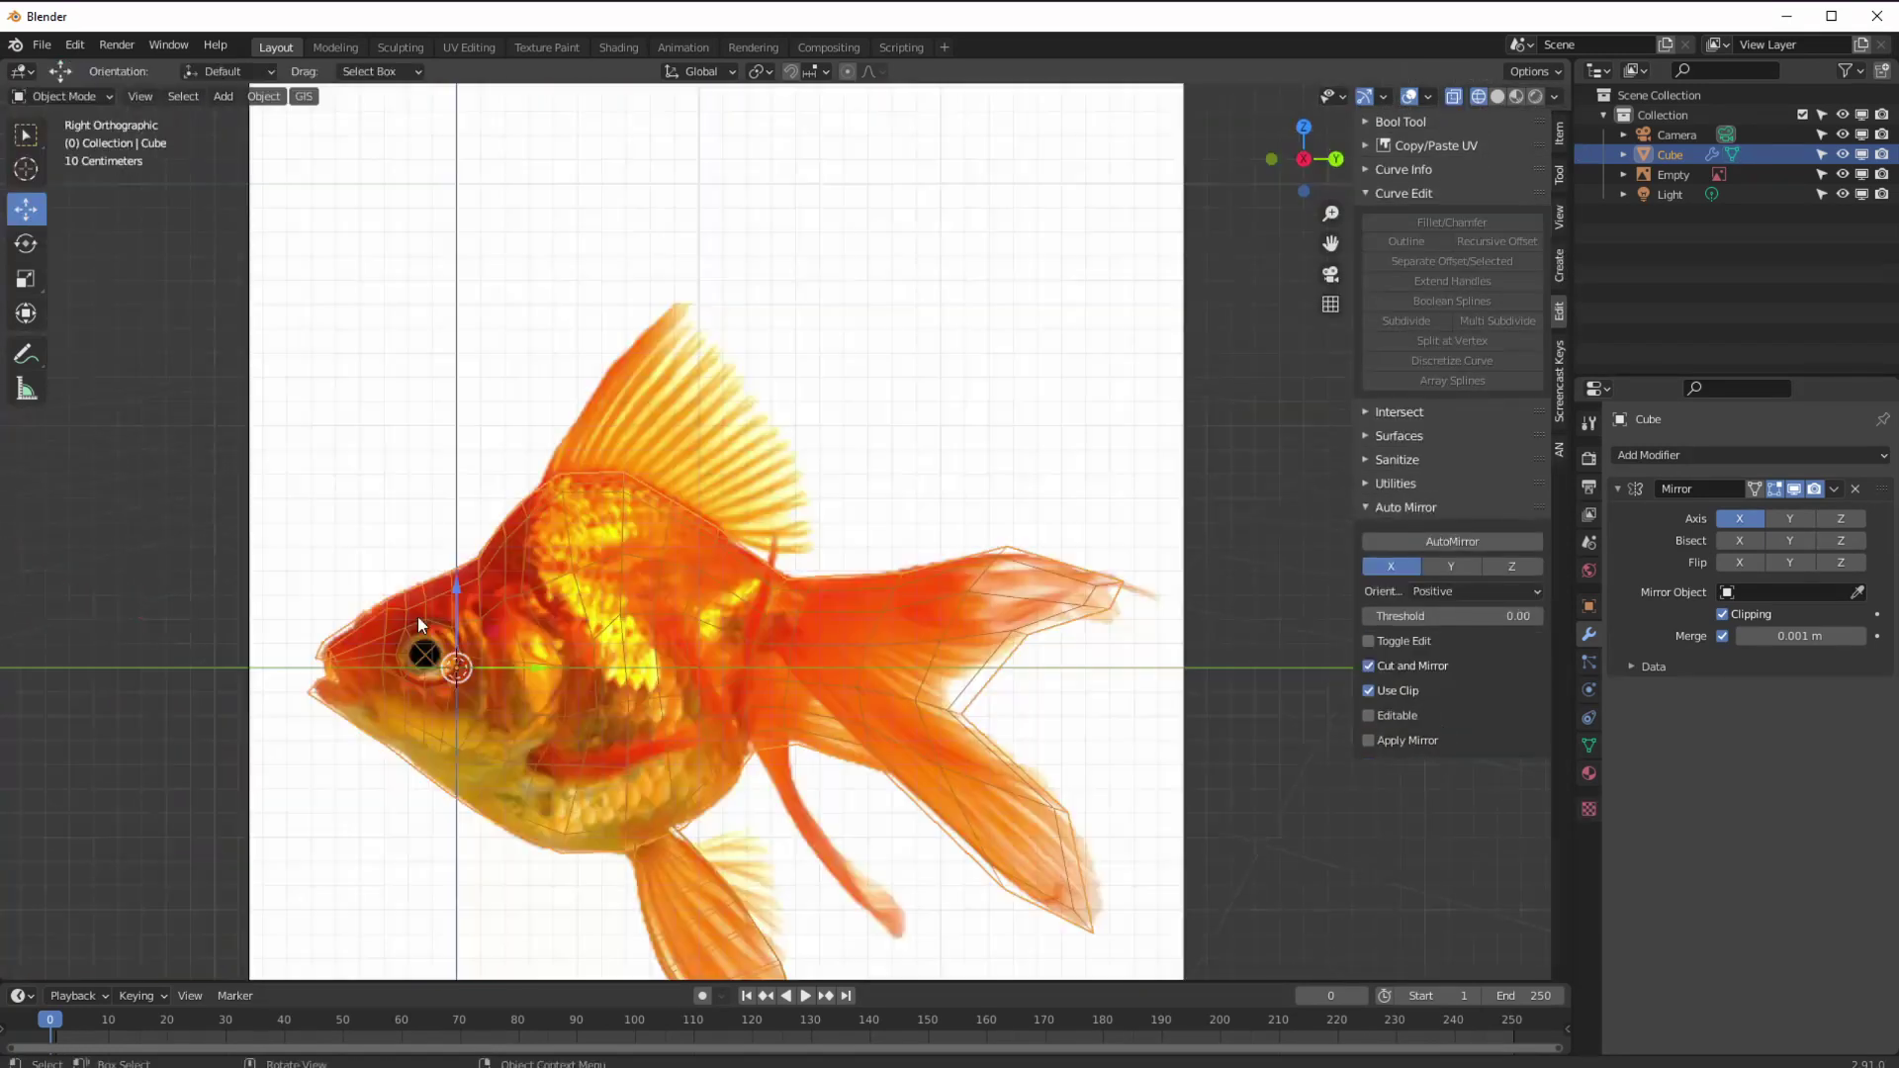
pyautogui.press('Tab')
pyautogui.scroll(1, 420, 625)
pyautogui.keyDown('shift'); pyautogui.click(608, 481); pyautogui.keyUp('shift')
pyautogui.keyDown('shift'); pyautogui.click(669, 515); pyautogui.keyUp('shift')
pyautogui.press('e')
pyautogui.click(788, 458)
# - Move the rear and upper vertices of the extruded dorsal fin toward the reference's rear outline
pyautogui.scroll(3, 746, 274)
pyautogui.press('1')
pyautogui.click(781, 433)
pyautogui.press('g')
pyautogui.press('g')
pyautogui.moveTo(599, 322); pyautogui.dragTo(664, 396)
pyautogui.press('g')
pyautogui.moveTo(494, 259); pyautogui.dragTo(553, 333)
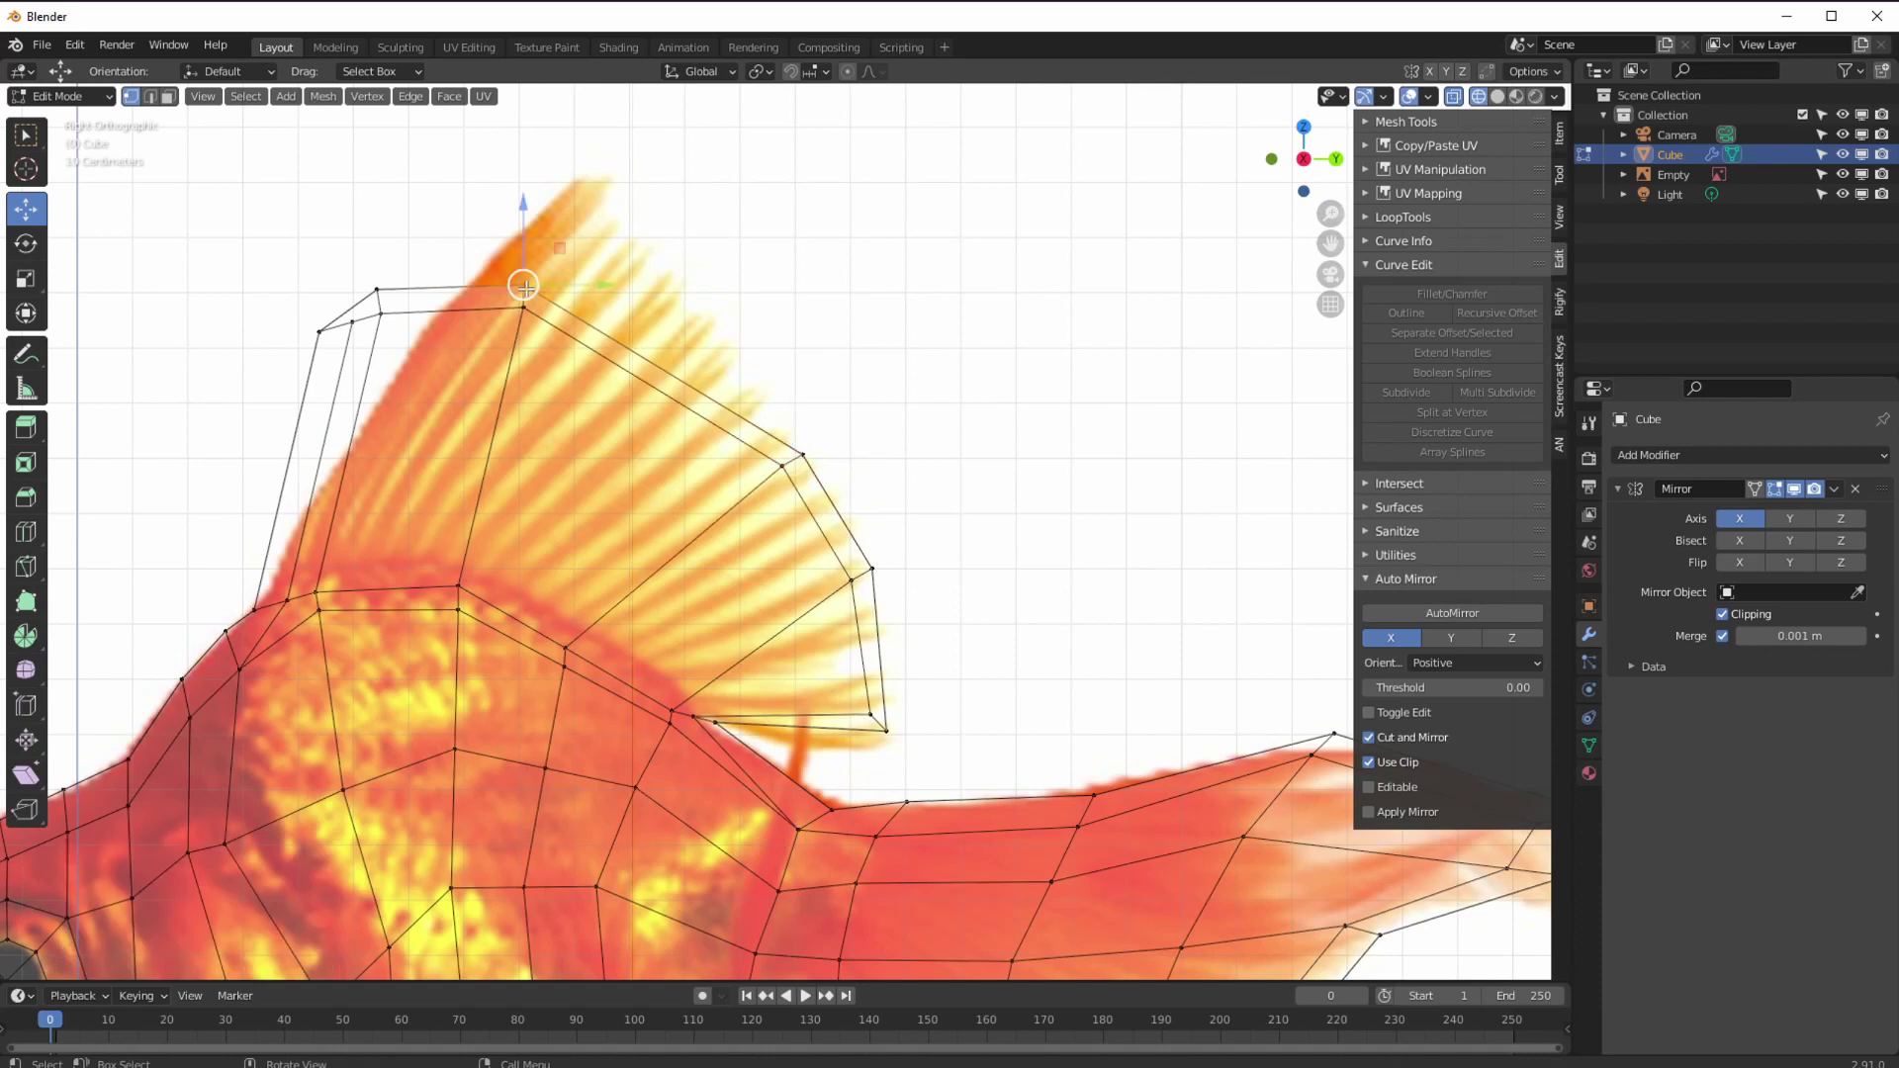
# - Move the front and top vertices of the dorsal fin to form its slanted leading edge and pointed tip
pyautogui.press('g')
pyautogui.moveTo(358, 262); pyautogui.dragTo(406, 336)
pyautogui.press('g')
pyautogui.click(628, 293)
pyautogui.moveTo(483, 240); pyautogui.dragTo(647, 320)
pyautogui.press('g')
pyautogui.click(610, 239)
pyautogui.click(590, 200)
pyautogui.press('g')
pyautogui.click(594, 224)
pyautogui.press('g')
pyautogui.click(530, 224)
# - Flatten the dorsal fin's outer vertices by scaling to 0 along X and move them about 0.309 m in X toward the centre plane
pyautogui.moveTo(499, 200); pyautogui.dragTo(865, 415, button='middle')
pyautogui.press('s')
pyautogui.press('x')
pyautogui.press('0')
pyautogui.press('Return')
pyautogui.moveTo(829, 327); pyautogui.dragTo(836, 325)
pyautogui.moveTo(837, 325); pyautogui.dragTo(611, 241, button='middle')
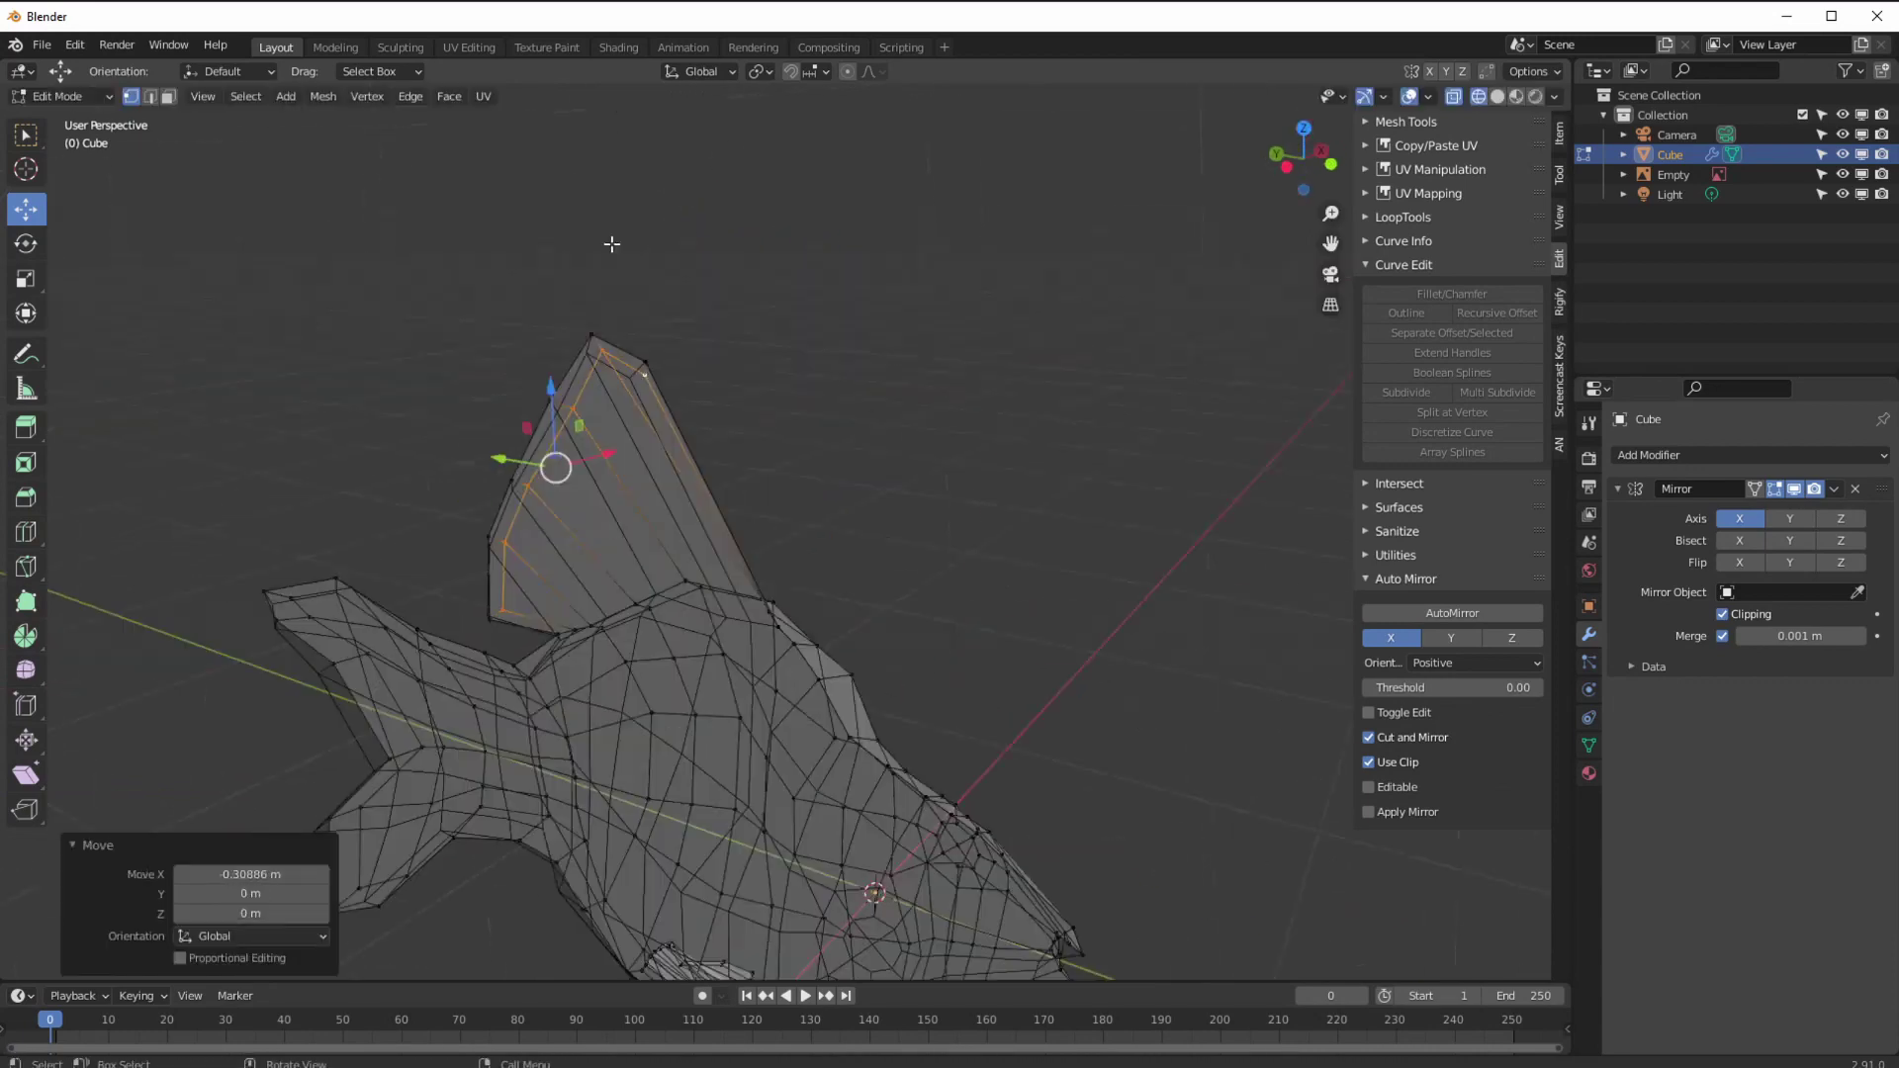
# - Add a loop cut across the tail and move its upper-edge vertices onto the reference outline
pyautogui.press('KP_3')
pyautogui.scroll(2, 700, 532)
pyautogui.click(26, 532)
pyautogui.click(684, 601)
pyautogui.click(26, 209)
pyautogui.scroll(3, 643, 460)
pyautogui.click(695, 533)
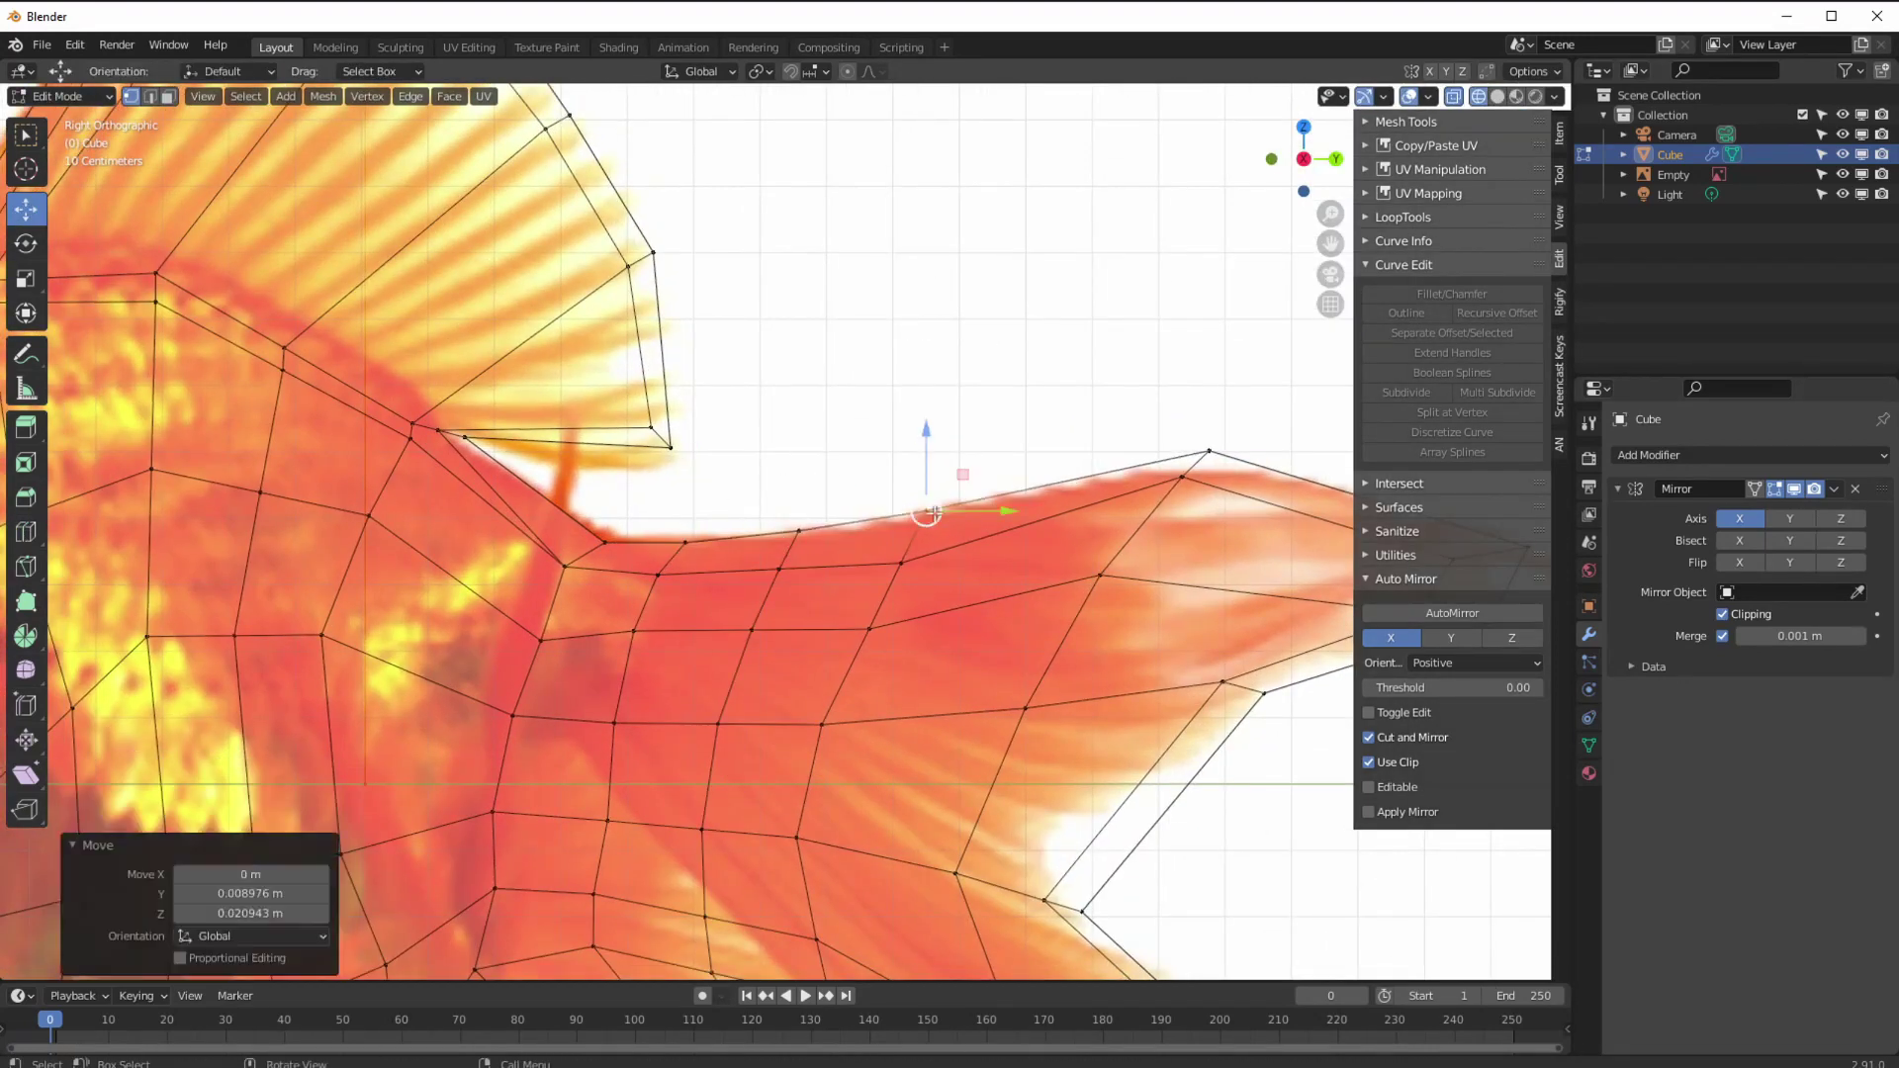
# - Narrow the selected tail vertices by scaling them along X in top view
pyautogui.scroll(-4, 935, 512)
pyautogui.moveTo(935, 512); pyautogui.dragTo(765, 777, button='middle')
pyautogui.press('KP_7')
pyautogui.press('s')
pyautogui.press('x')
pyautogui.click(673, 433)
# - Extend the selection over the tail fin, scale it to 0.256 along X and shift it slightly in top view
pyautogui.keyDown('shift'); pyautogui.click(746, 584); pyautogui.keyUp('shift')
pyautogui.moveTo(930, 751); pyautogui.dragTo(619, 695, button='middle')
pyautogui.press('s')
pyautogui.press('x')
pyautogui.click(695, 573)
pyautogui.moveTo(695, 614); pyautogui.dragTo(836, 554, button='middle')
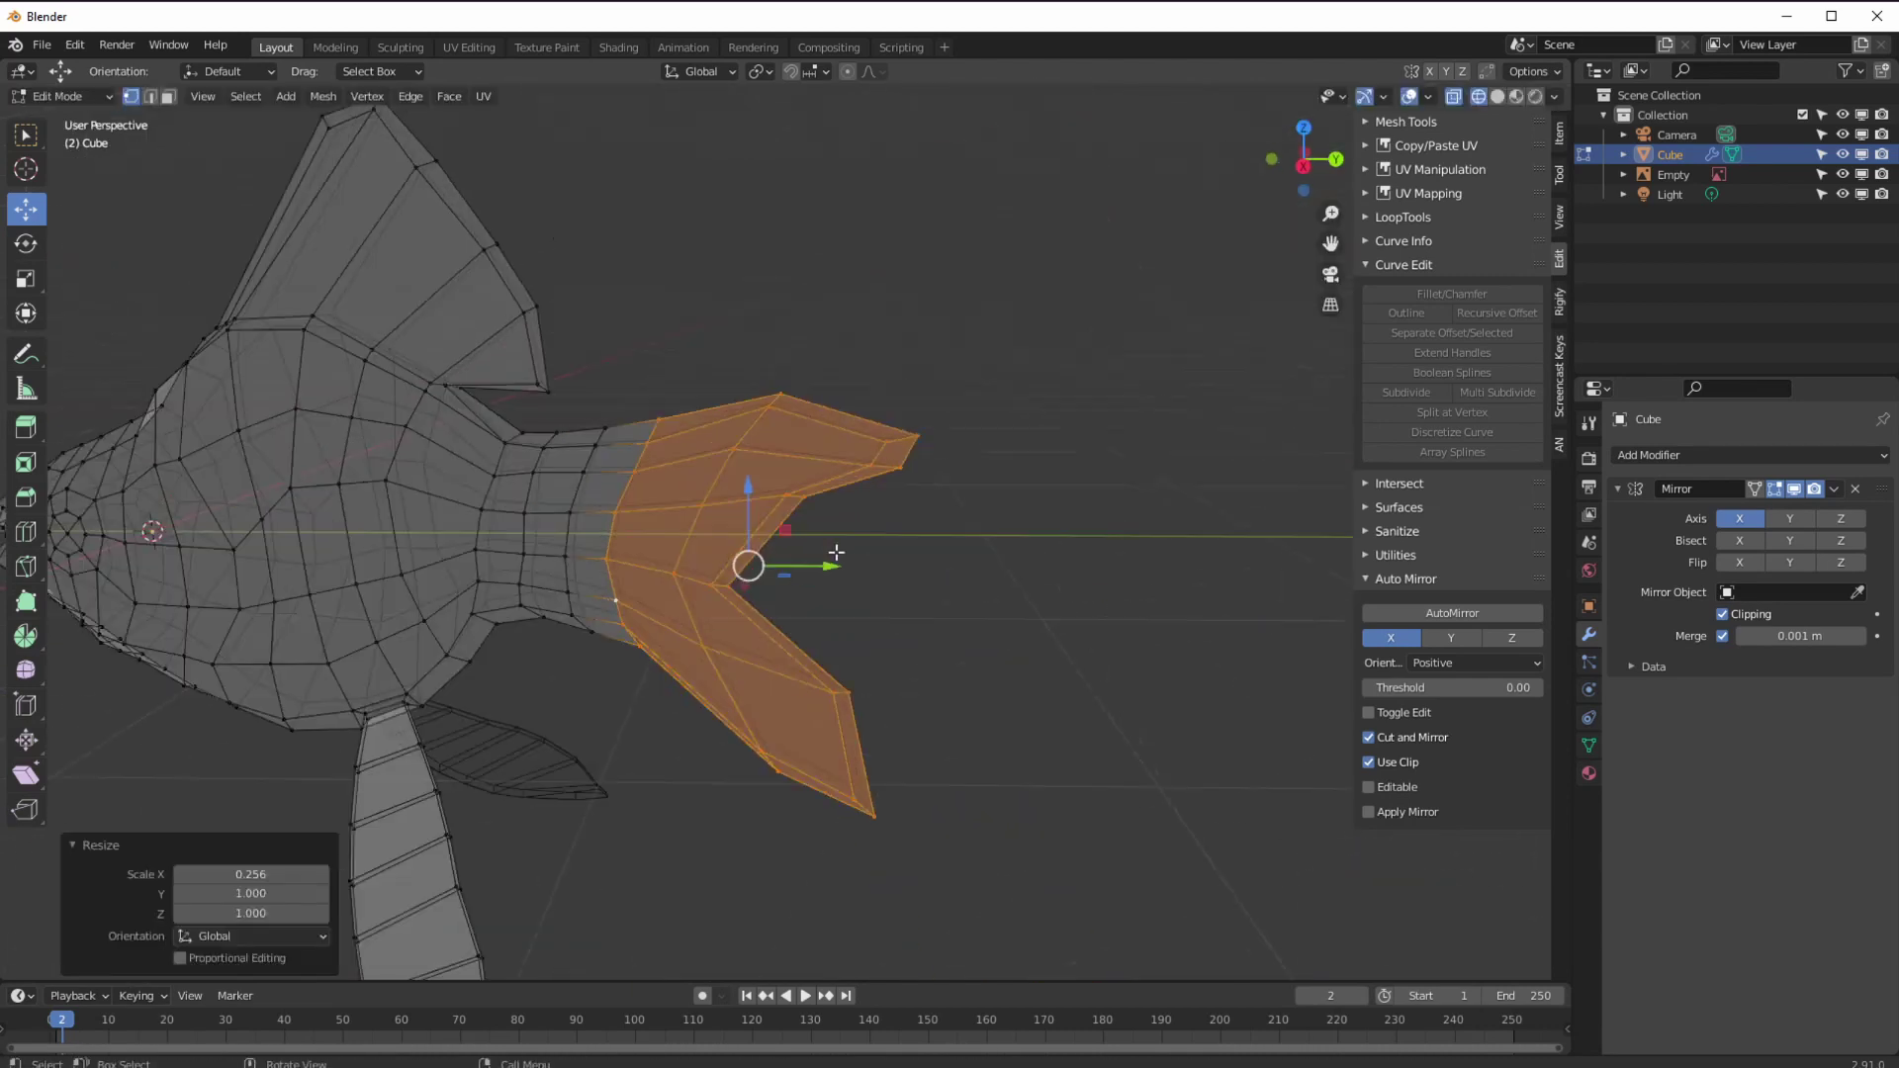
pyautogui.press('KP_7')
pyautogui.moveTo(932, 582); pyautogui.dragTo(932, 582)
pyautogui.moveTo(929, 449); pyautogui.dragTo(733, 488, button='middle')
# - Add a single loop cut through the dorsal fin and prepare to move its vertices in side view
pyautogui.scroll(-4, 496, 546)
pyautogui.moveTo(555, 513); pyautogui.dragTo(603, 553, button='middle')
pyautogui.click(25, 532)
pyautogui.click(720, 212)
pyautogui.press('KP_3')
pyautogui.scroll(4, 416, 450)
pyautogui.scroll(2, 1059, 668)
pyautogui.hotkey('shift', 'space')
pyautogui.press('g')
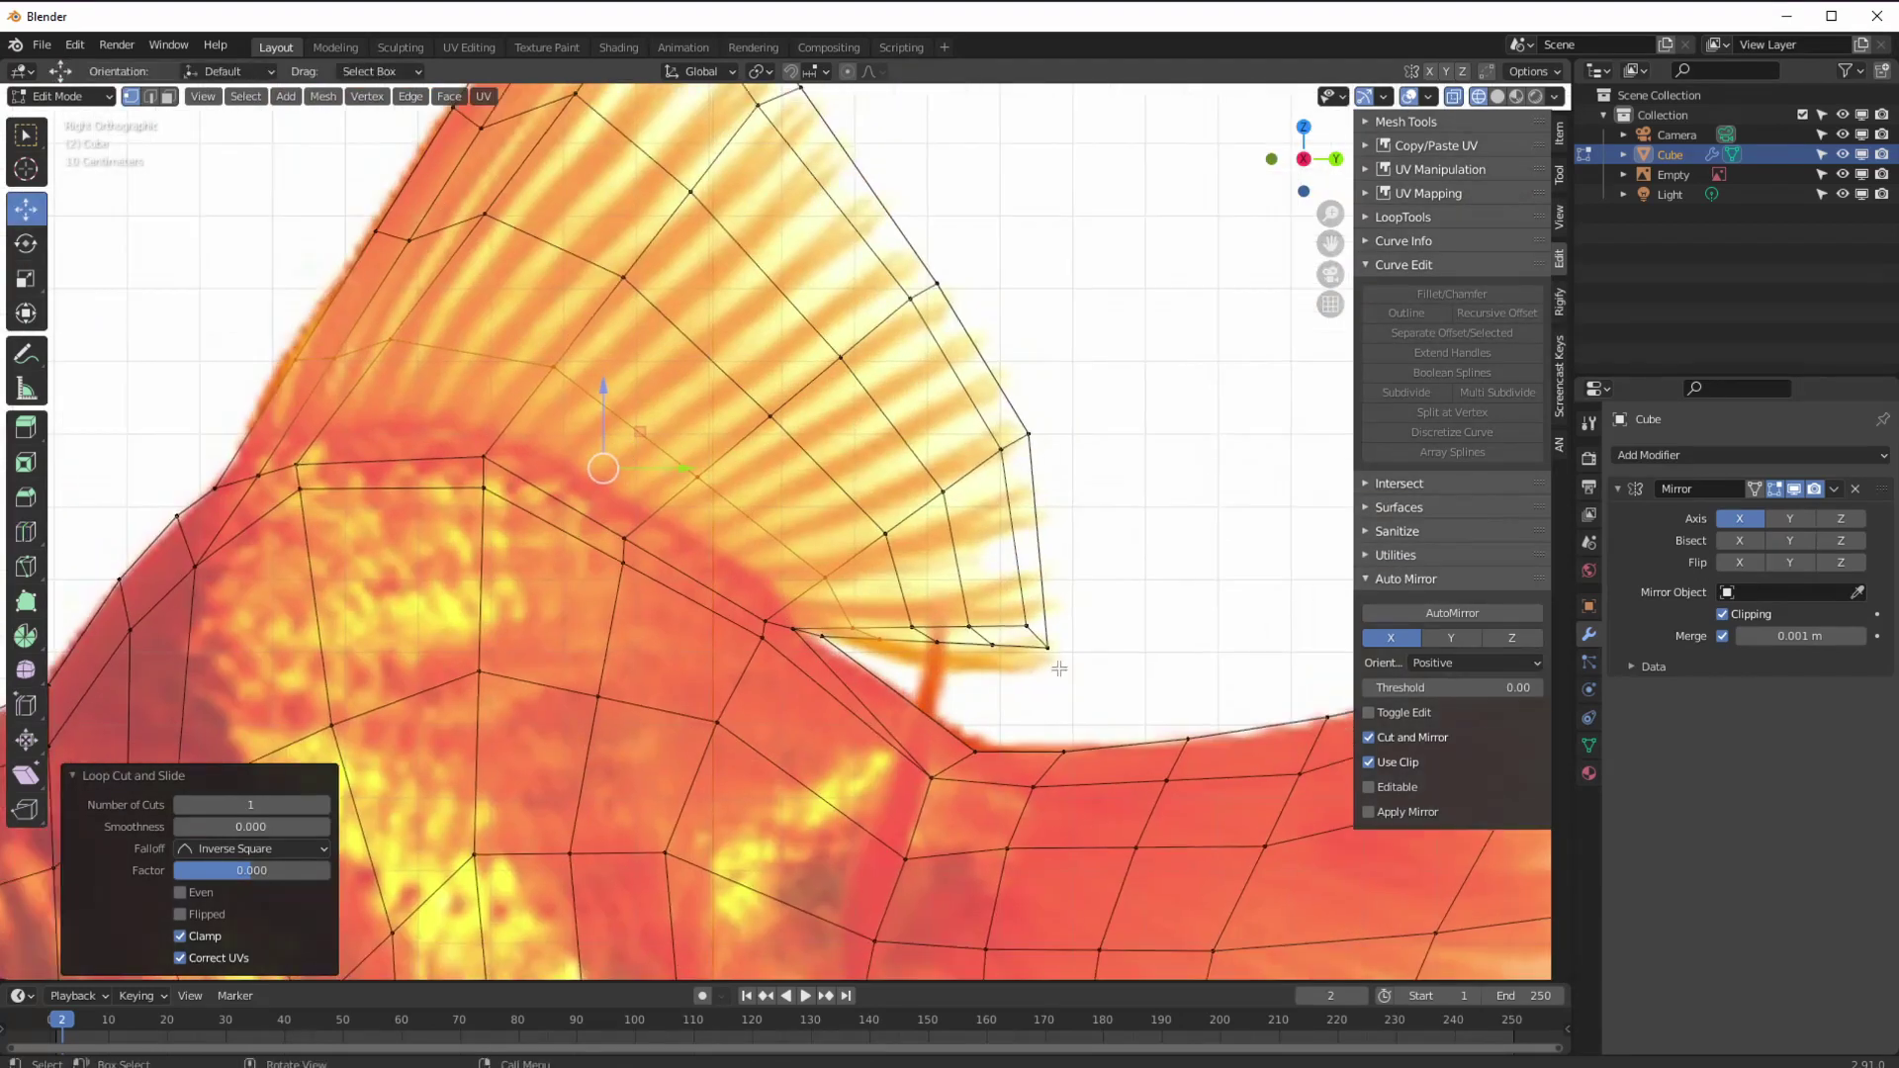
# - Move the dorsal fin's vertices around the new loop cut in side view to follow the reference outline
pyautogui.moveTo(928, 644); pyautogui.dragTo(942, 657)
pyautogui.scroll(-1, 942, 657)
pyautogui.keyDown('shift'); pyautogui.moveTo(850, 539); pyautogui.dragTo(1043, 712, button='middle'); pyautogui.keyUp('shift')
pyautogui.click(795, 323)
pyautogui.moveTo(795, 324); pyautogui.dragTo(788, 353)
pyautogui.moveTo(567, 554); pyautogui.dragTo(561, 537)
pyautogui.click(635, 537)
pyautogui.moveTo(596, 410); pyautogui.dragTo(666, 470)
pyautogui.keyDown('shift'); pyautogui.moveTo(747, 203); pyautogui.dragTo(998, 119, button='middle'); pyautogui.keyUp('shift')
# - Pull the vertices on the side of the head outward along X to bulge the eye
pyautogui.keyDown('alt'); pyautogui.click(805, 501); pyautogui.keyUp('alt')
pyautogui.moveTo(692, 554); pyautogui.dragTo(870, 532, button='middle')
pyautogui.press('f')
pyautogui.click(805, 534)
pyautogui.moveTo(870, 532); pyautogui.dragTo(942, 532)
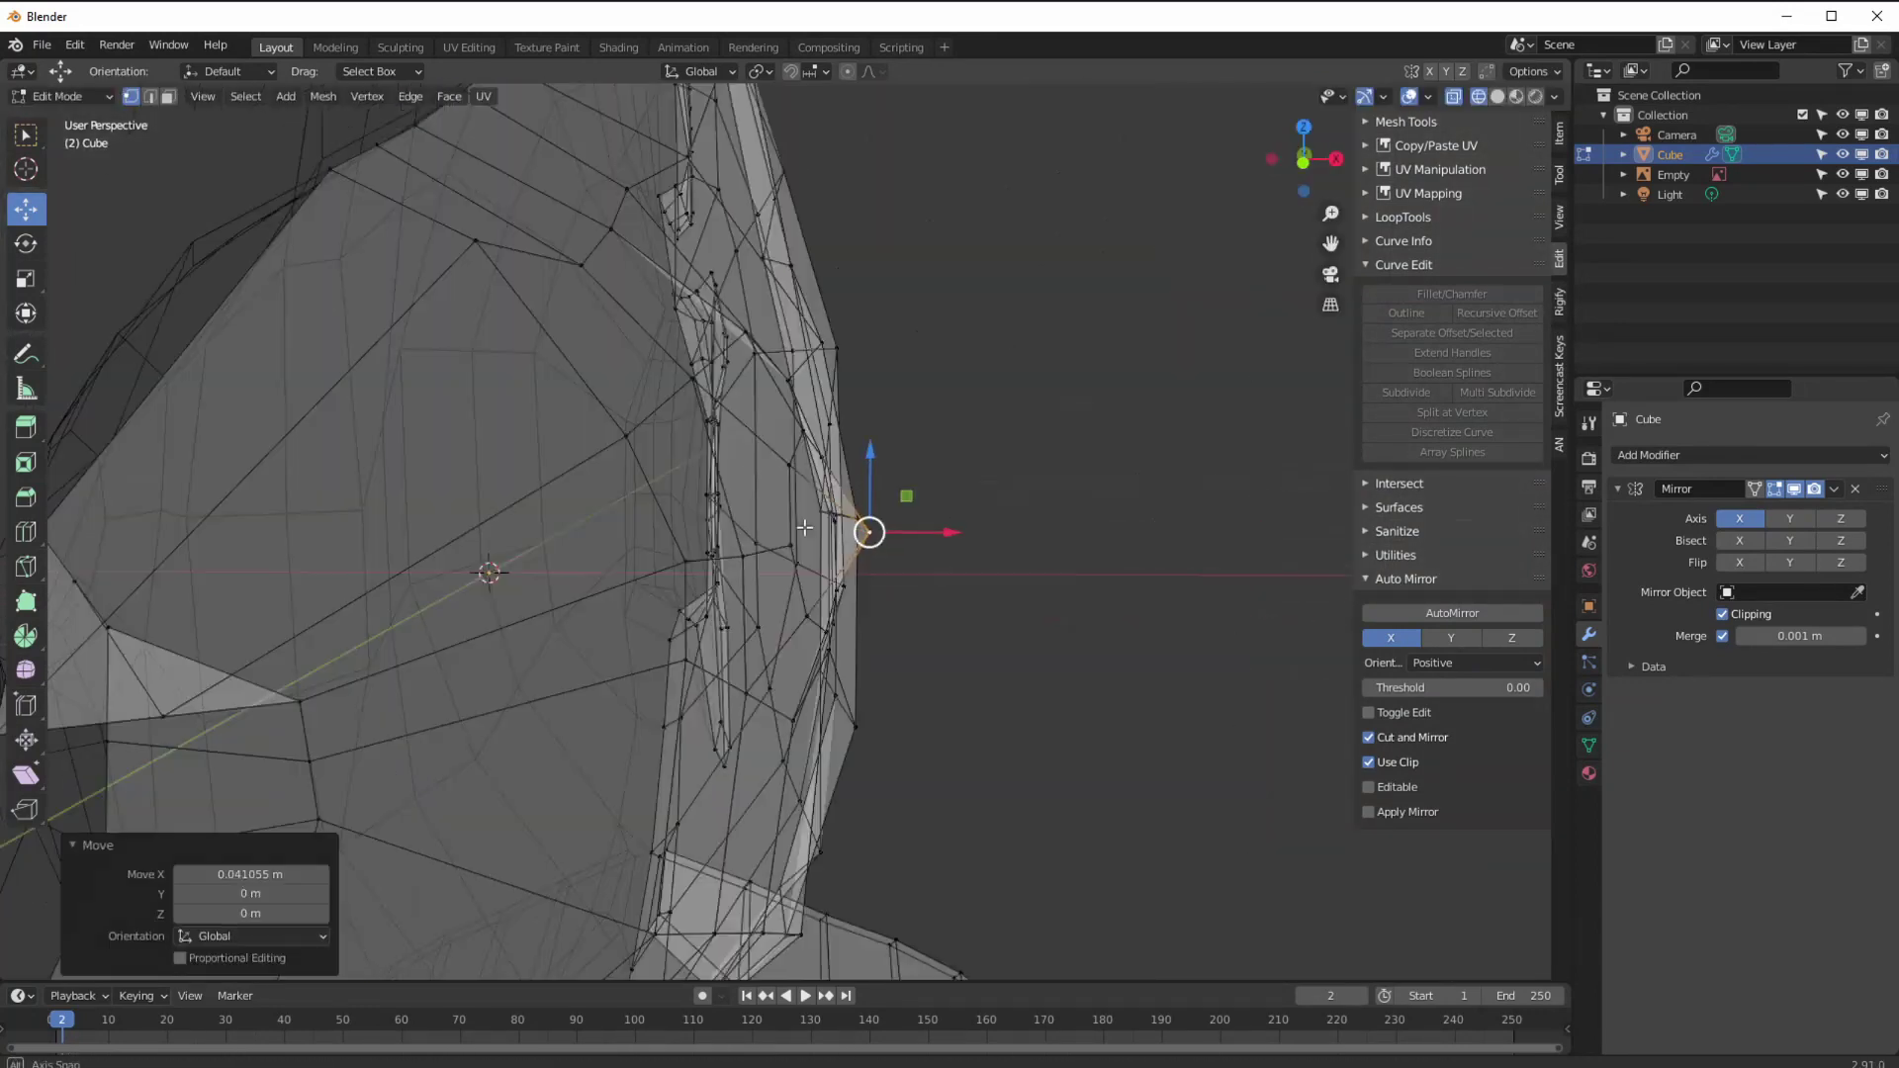
pyautogui.moveTo(942, 532); pyautogui.dragTo(738, 458, button='middle')
pyautogui.keyDown('alt'); pyautogui.click(738, 458); pyautogui.keyUp('alt')
pyautogui.moveTo(870, 533); pyautogui.dragTo(890, 533)
# - Select the edge loop around the eye and shift it slightly along X
pyautogui.moveTo(890, 533); pyautogui.dragTo(646, 450, button='middle')
pyautogui.press('2')
pyautogui.keyDown('shift'); pyautogui.click(646, 450); pyautogui.keyUp('shift')
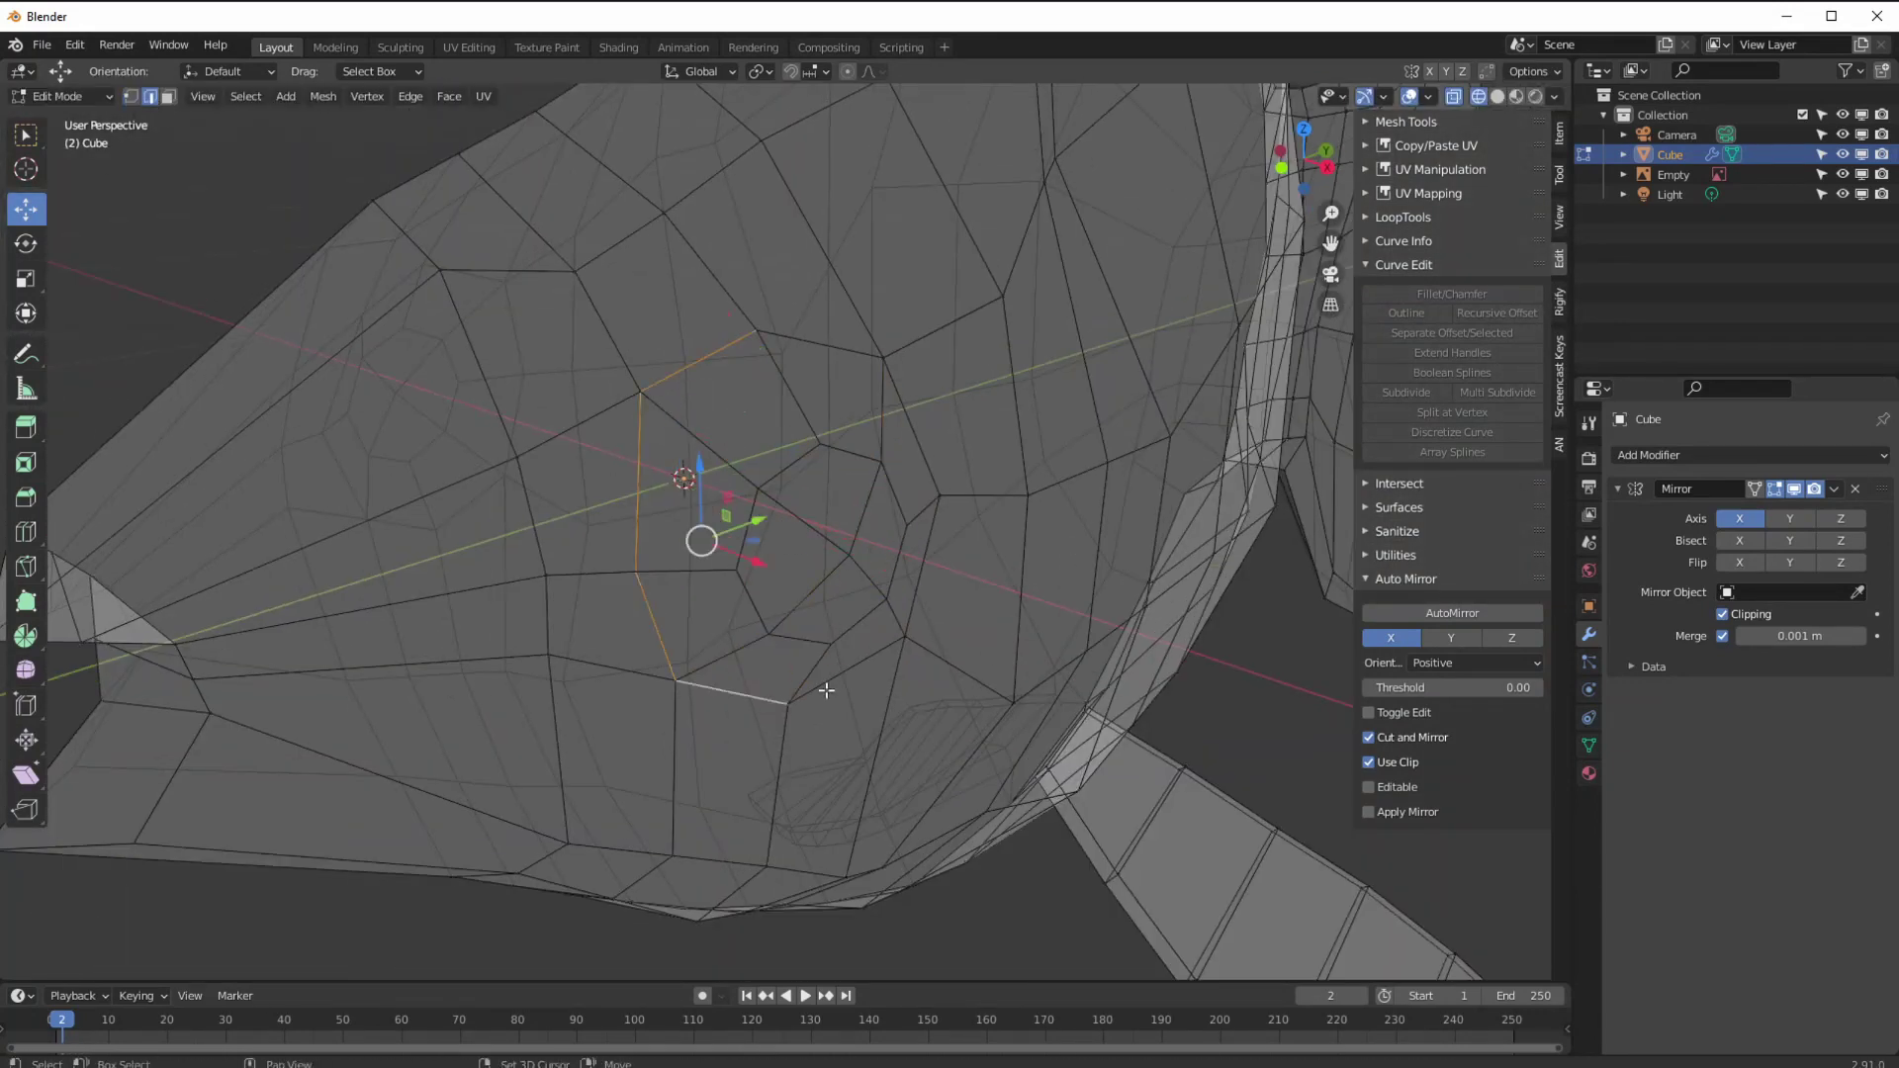
pyautogui.click(724, 502)
pyautogui.moveTo(725, 501); pyautogui.dragTo(791, 514, button='middle')
pyautogui.click(324, 681)
pyautogui.click(638, 453)
pyautogui.moveTo(637, 453); pyautogui.dragTo(752, 416, button='middle')
pyautogui.keyDown('alt'); pyautogui.click(752, 416); pyautogui.keyUp('alt')
pyautogui.moveTo(851, 460); pyautogui.dragTo(875, 467)
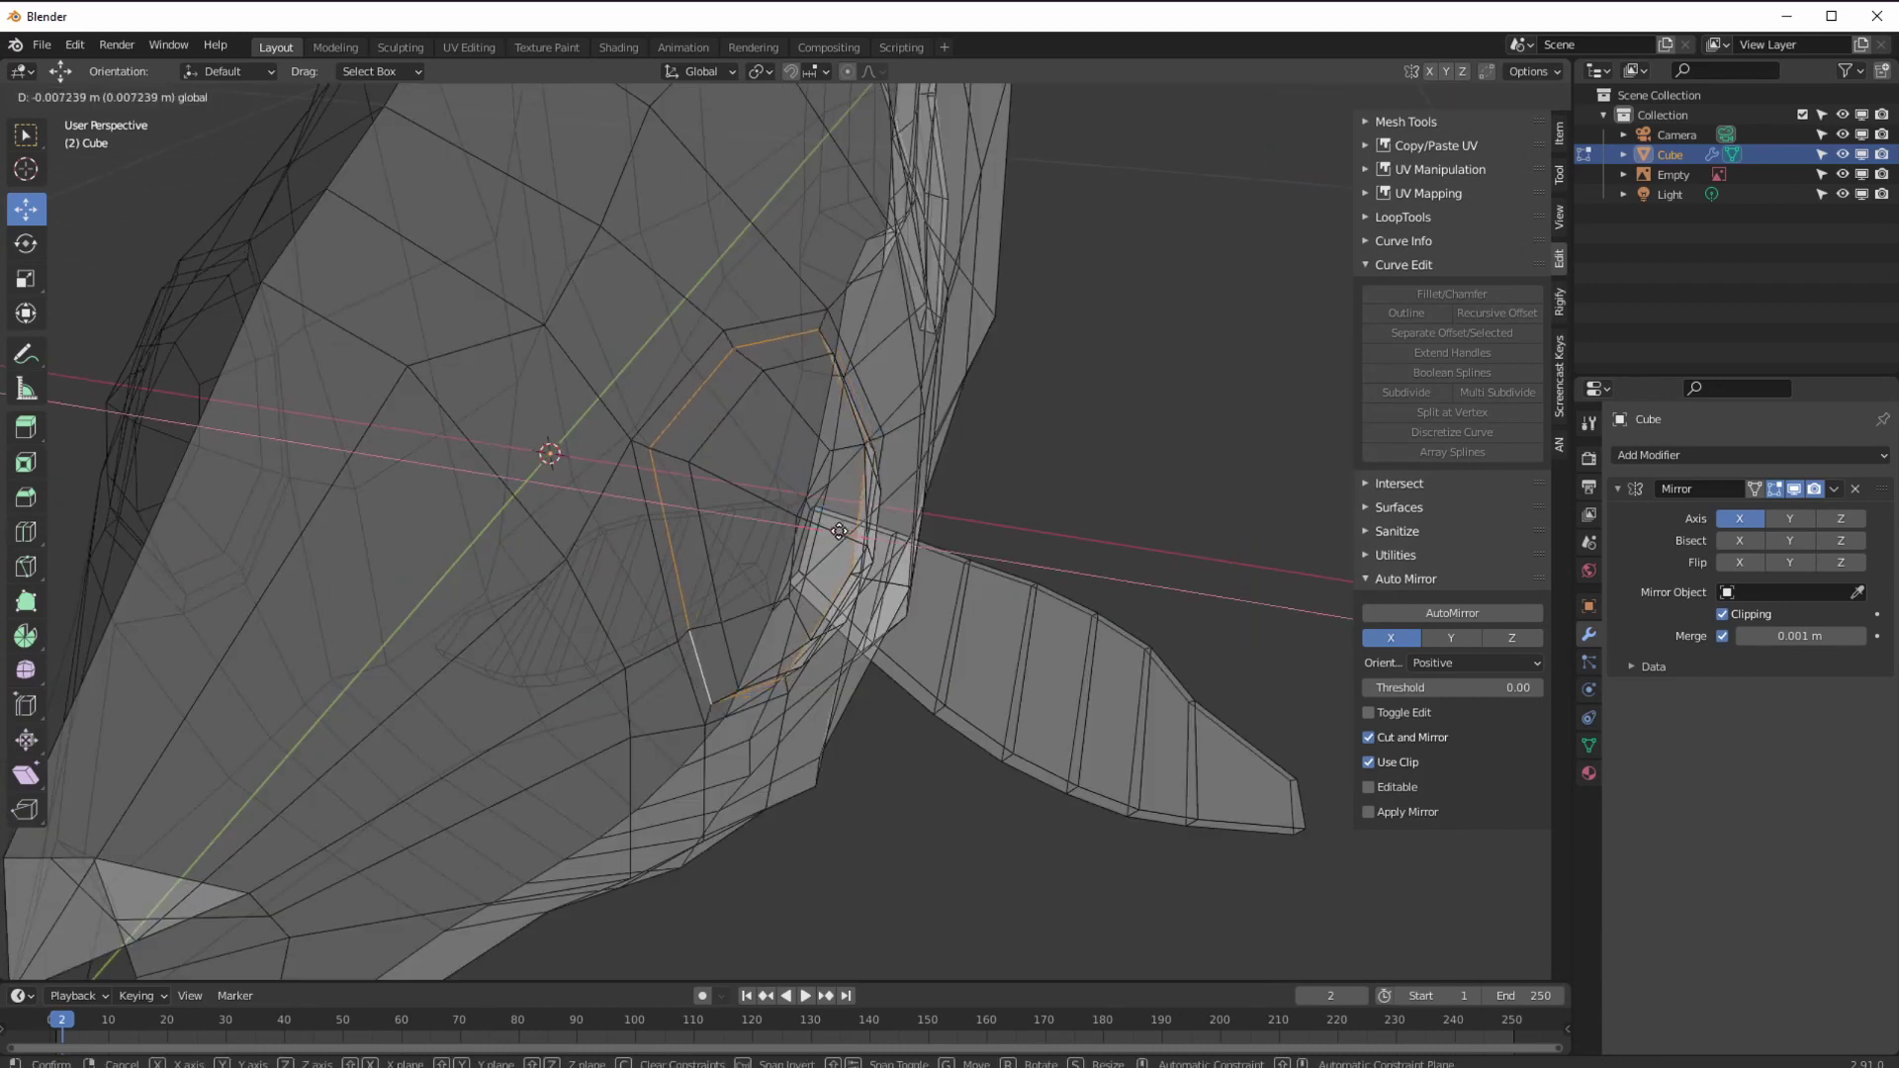
# - Return to Object Mode with solid shading and examine the fish's head from the front
pyautogui.scroll(-4, 782, 534)
pyautogui.click(65, 97)
pyautogui.click(67, 121)
pyautogui.press('z')
pyautogui.click(606, 409)
pyautogui.moveTo(435, 515); pyautogui.dragTo(633, 554, button='middle')
pyautogui.click(396, 578)
pyautogui.click(612, 566)
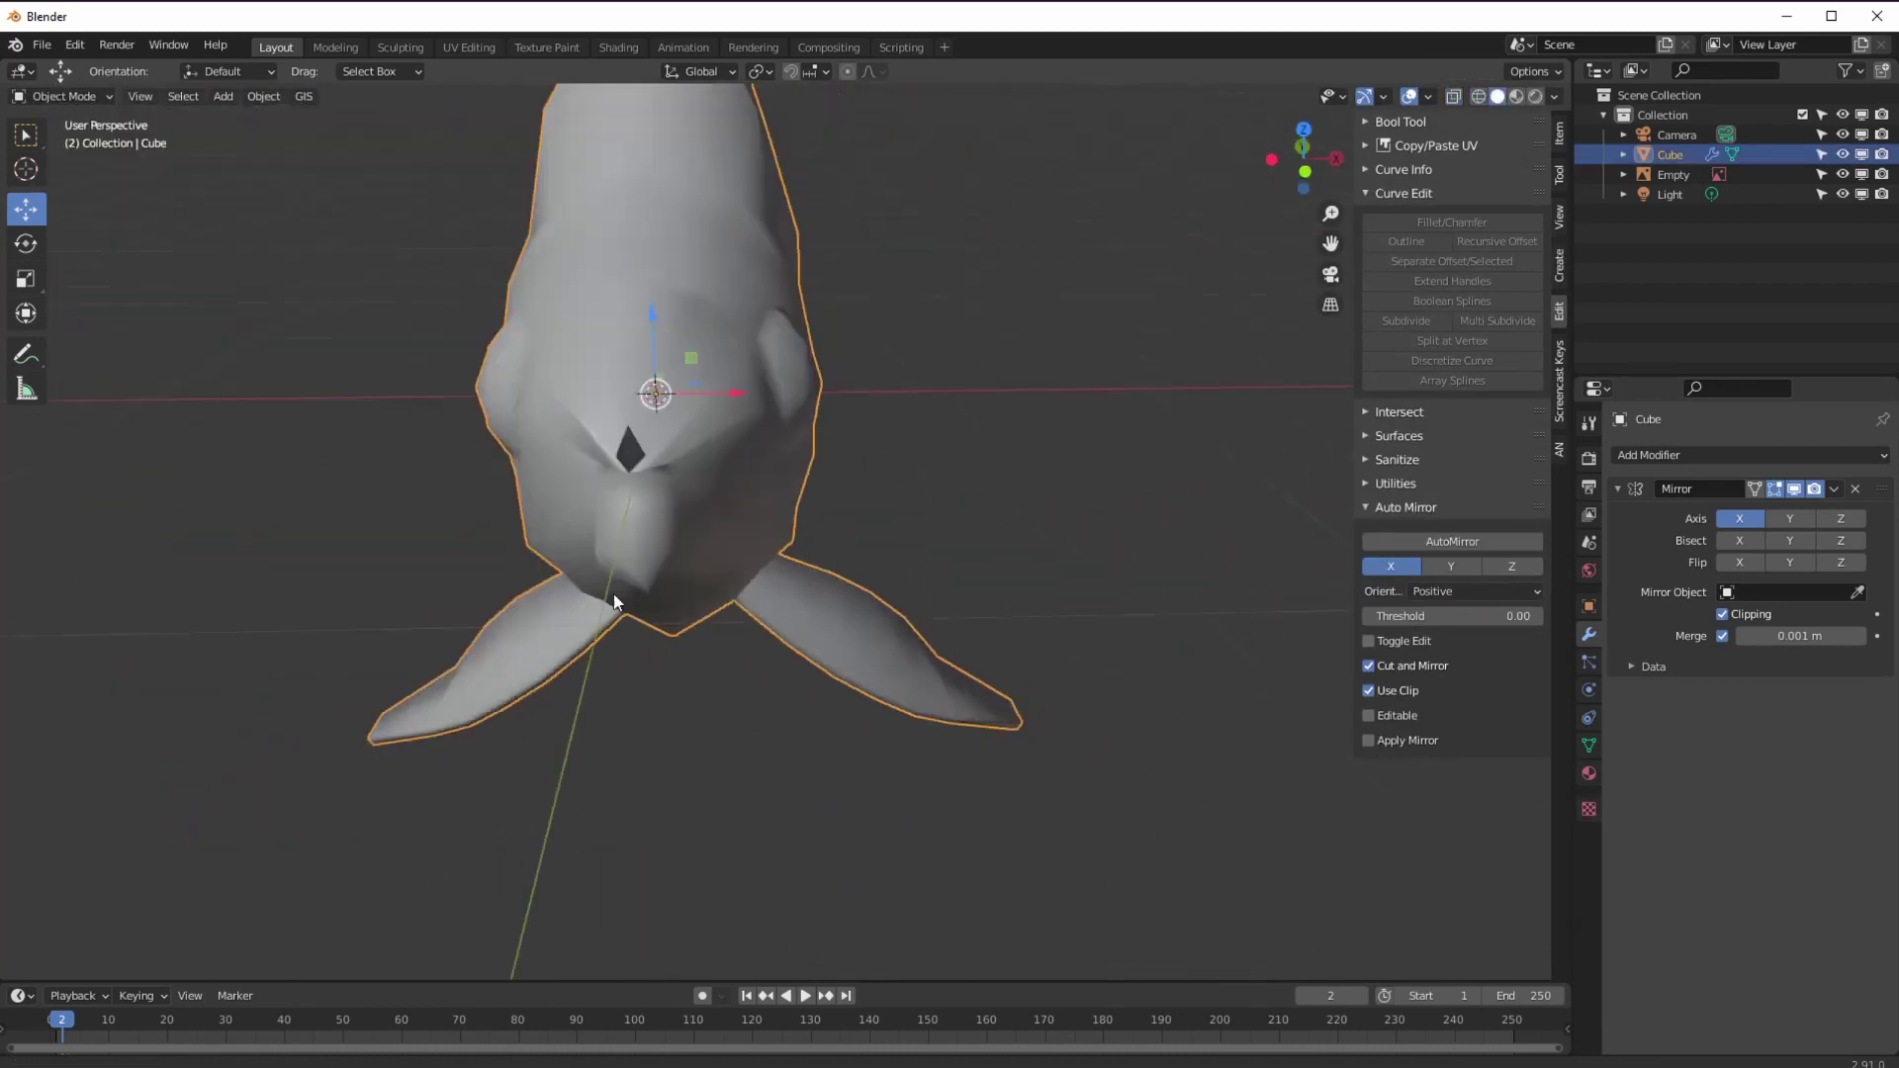
# - Reposition the mouth and snout vertices in wireframe side view to reshape the lips
pyautogui.press('KP_3')
pyautogui.press('z')
pyautogui.click(435, 561)
pyautogui.scroll(6, 674, 714)
pyautogui.moveTo(472, 572)
pyautogui.keyDown('shift'); pyautogui.mouseDown(button='middle')
pyautogui.moveTo(674, 714)
pyautogui.moveTo(874, 807)
pyautogui.mouseUp(button='middle'); pyautogui.keyUp('shift')
pyautogui.click(61, 97)
pyautogui.click(61, 140)
pyautogui.press('g')
pyautogui.moveTo(654, 458); pyautogui.dragTo(655, 461)
pyautogui.moveTo(623, 526); pyautogui.dragTo(660, 543)
pyautogui.moveTo(636, 588); pyautogui.dragTo(528, 614)
pyautogui.moveTo(826, 557); pyautogui.dragTo(813, 606)
pyautogui.moveTo(592, 535); pyautogui.dragTo(585, 595)
pyautogui.moveTo(597, 486); pyautogui.dragTo(585, 552)
pyautogui.moveTo(561, 440); pyautogui.dragTo(544, 480)
pyautogui.moveTo(585, 552); pyautogui.dragTo(611, 560)
# - Try to move the selected snout vertex sideways along X in top view
pyautogui.moveTo(678, 492); pyautogui.dragTo(725, 554, button='middle')
pyautogui.press('KP_7')
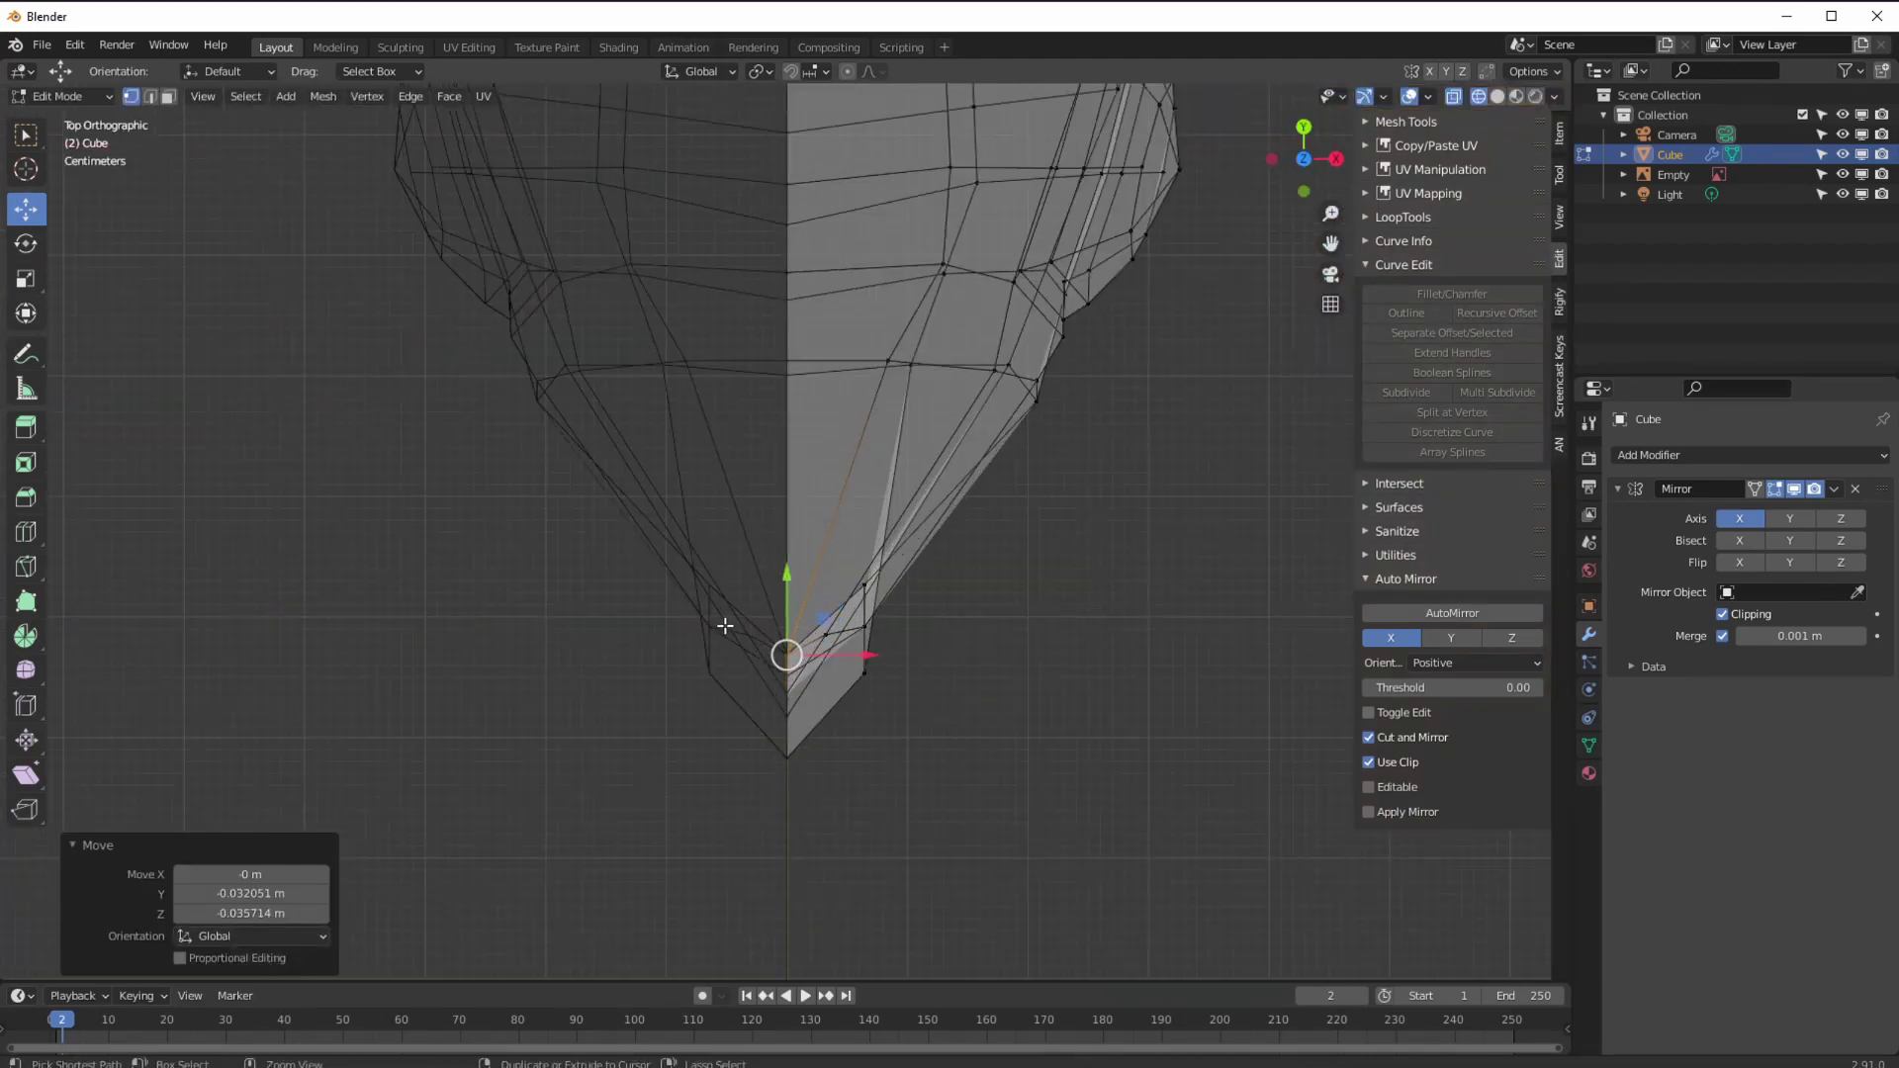
pyautogui.moveTo(860, 653); pyautogui.dragTo(939, 652)
pyautogui.moveTo(553, 494); pyautogui.dragTo(493, 488, button='middle')
# - Set up a quad view without the sidebar, showing the mesh in solid shading with a wireframe overlay
pyautogui.hotkey('ctrl', 'alt', 'q')
pyautogui.scroll(3, 1226, 751)
pyautogui.press('n')
pyautogui.scroll(3, 1187, 751)
pyautogui.moveTo(1101, 377); pyautogui.dragTo(998, 198, button='middle')
pyautogui.click(1497, 96)
pyautogui.click(1427, 97)
pyautogui.click(1305, 433)
pyautogui.scroll(2, 381, 387)
pyautogui.moveTo(1087, 396); pyautogui.dragTo(1182, 312, button='middle')
# - Fine-tune the positions of individual head vertices in the quad layout's front view, checking them in perspective
pyautogui.moveTo(472, 788); pyautogui.dragTo(456, 788)
pyautogui.scroll(5, 456, 781)
pyautogui.moveTo(555, 669); pyautogui.dragTo(544, 626)
pyautogui.click(516, 626)
pyautogui.click(420, 784)
pyautogui.moveTo(415, 781)
pyautogui.mouseDown()
pyautogui.moveTo(481, 742)
pyautogui.moveTo(436, 784)
pyautogui.mouseUp()
pyautogui.click(473, 781)
pyautogui.scroll(-5, 425, 791)
pyautogui.moveTo(539, 748); pyautogui.dragTo(517, 756)
pyautogui.moveTo(455, 642); pyautogui.dragTo(447, 659)
pyautogui.scroll(-3, 447, 682)
pyautogui.scroll(8, 475, 741)
pyautogui.click(585, 729)
pyautogui.scroll(-2, 1024, 746)
pyautogui.moveTo(585, 729); pyautogui.dragTo(464, 679)
pyautogui.scroll(-6, 514, 712)
pyautogui.moveTo(450, 749); pyautogui.dragTo(450, 748)
pyautogui.scroll(-7, 1137, 732)
pyautogui.moveTo(1211, 381); pyautogui.dragTo(958, 360, button='middle')
pyautogui.scroll(-4, 1053, 391)
pyautogui.scroll(3, 988, 376)
# - Return to Object Mode in a single view and add a Subdivision Surface modifier to the fish
pyautogui.press('Tab')
pyautogui.hotkey('ctrl', 'alt', 'q')
pyautogui.moveTo(834, 500); pyautogui.dragTo(762, 495, button='middle')
pyautogui.scroll(-3, 791, 494)
pyautogui.click(1742, 455)
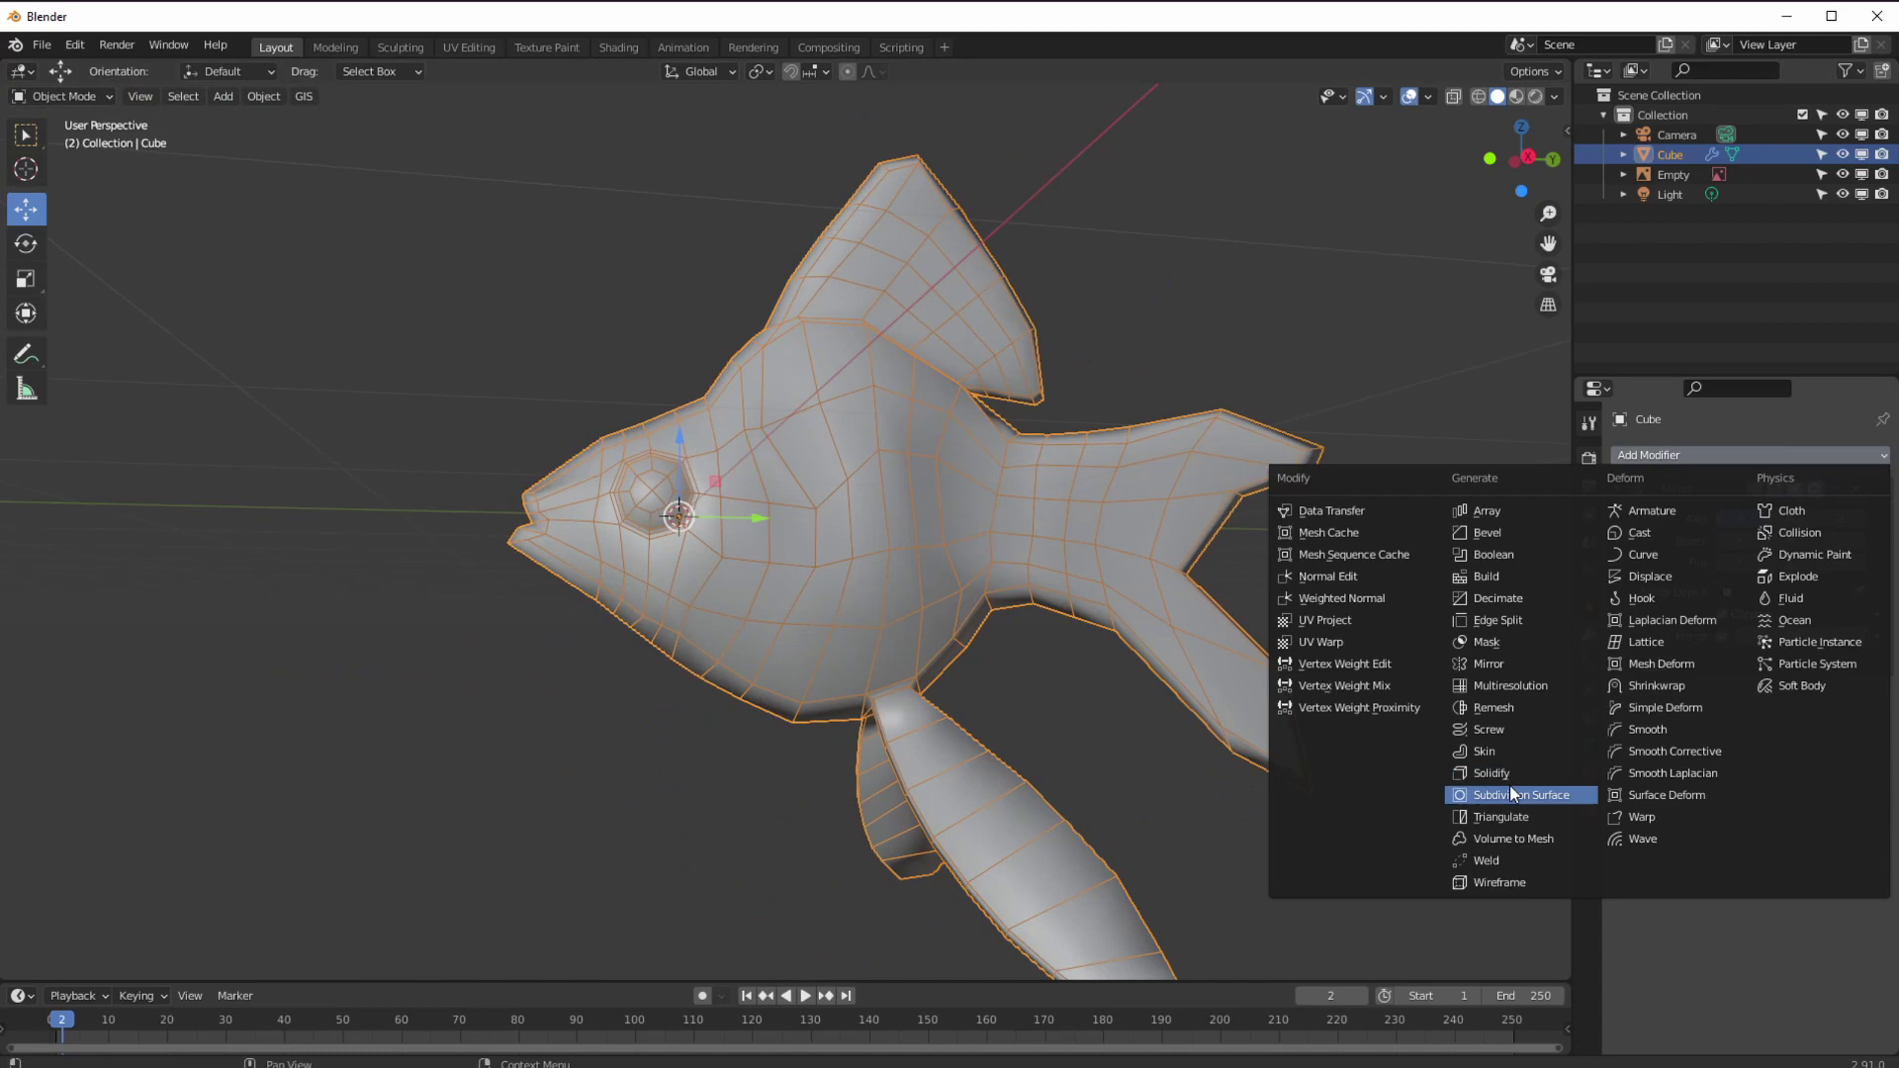
pyautogui.click(1511, 791)
# - Turn off the Subdivision modifier's display in the viewport and in Edit Mode
pyautogui.moveTo(890, 475); pyautogui.dragTo(1137, 554, button='middle')
pyautogui.click(1755, 694)
pyautogui.click(1773, 695)
pyautogui.click(1794, 694)
pyautogui.moveTo(831, 702); pyautogui.dragTo(716, 521, button='middle')
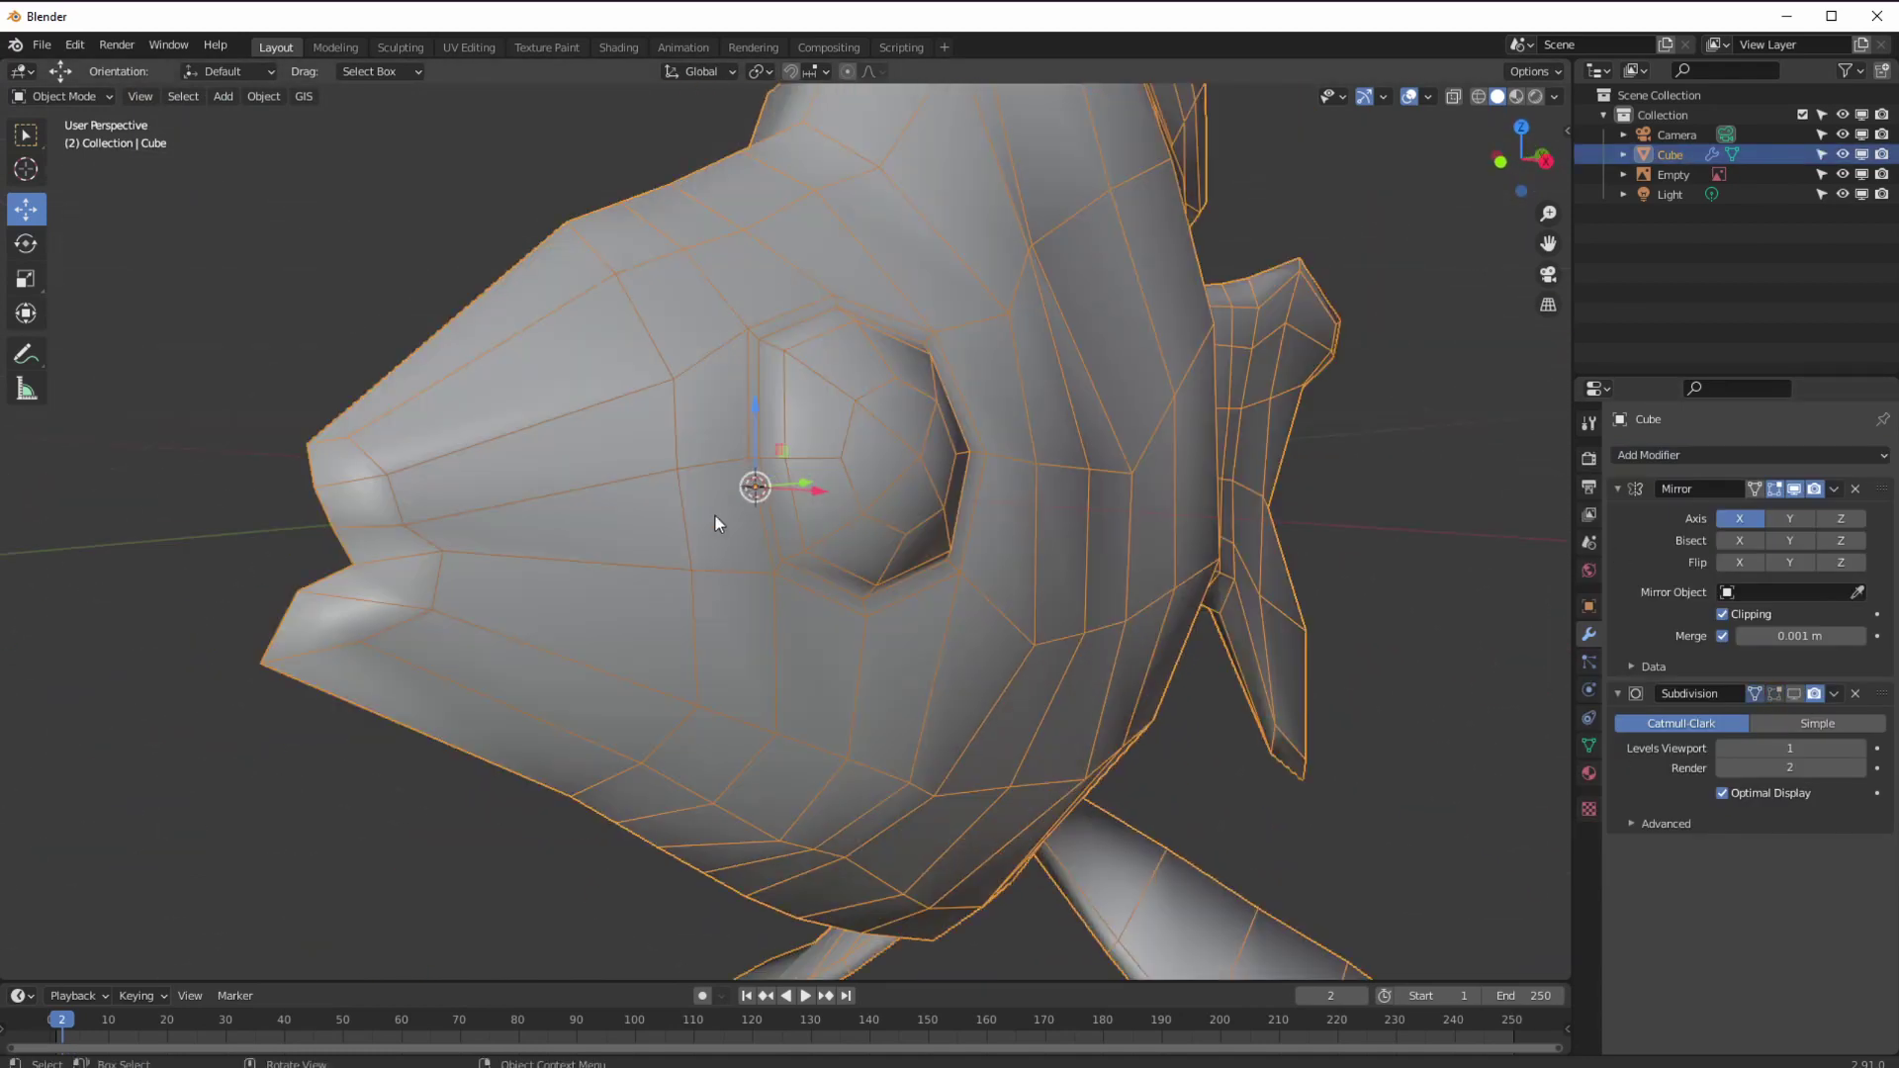
# - Add a loop cut to the head between the mouth and the eye
pyautogui.click(63, 97)
pyautogui.click(61, 141)
pyautogui.click(26, 532)
pyautogui.click(554, 475)
pyautogui.moveTo(84, 401); pyautogui.dragTo(693, 396, button='middle')
pyautogui.click(26, 210)
# - Shift the snout vertices slightly, refining their positions in side view
pyautogui.moveTo(205, 332); pyautogui.dragTo(315, 399)
pyautogui.moveTo(193, 442); pyautogui.dragTo(295, 504)
pyautogui.press('KP_3')
pyautogui.keyDown('alt'); pyautogui.click(306, 542); pyautogui.keyUp('alt')
pyautogui.click(301, 424)
pyautogui.moveTo(301, 424); pyautogui.dragTo(301, 415)
pyautogui.click(281, 548)
pyautogui.moveTo(279, 547); pyautogui.dragTo(285, 554)
# - Move a head vertex inward along X and adjust another vertex in front view
pyautogui.moveTo(395, 553); pyautogui.dragTo(949, 584, button='middle')
pyautogui.moveTo(1000, 569); pyautogui.dragTo(974, 570)
pyautogui.press('KP_1')
pyautogui.scroll(4, 975, 553)
pyautogui.click(988, 454)
pyautogui.moveTo(1022, 418); pyautogui.dragTo(1014, 411)
pyautogui.scroll(6, 673, 649)
pyautogui.moveTo(674, 649); pyautogui.dragTo(633, 682, button='middle')
# - Return to Object Mode and turn the Subdivision modifier's viewport and Edit Mode display back on
pyautogui.press('Tab')
pyautogui.click(1794, 694)
pyautogui.click(1774, 694)
pyautogui.scroll(-2, 989, 663)
pyautogui.moveTo(1068, 653); pyautogui.dragTo(766, 611, button='middle')
# - Examine the smoothed head up close with the viewport overlays hidden
pyautogui.click(1186, 692)
pyautogui.click(1409, 96)
pyautogui.scroll(4, 652, 633)
pyautogui.moveTo(652, 633); pyautogui.dragTo(682, 578, button='middle')
pyautogui.scroll(2, 682, 579)
pyautogui.click(1409, 97)
pyautogui.click(679, 669)
pyautogui.moveTo(563, 633)
pyautogui.mouseDown(button='middle')
pyautogui.moveTo(679, 668)
pyautogui.moveTo(554, 633)
pyautogui.mouseUp(button='middle')
# - Try to move the centre vertex of the snout's crease about 0.063 m along X in Edit Mode
pyautogui.click(63, 97)
pyautogui.click(67, 143)
pyautogui.moveTo(613, 554); pyautogui.dragTo(732, 534, button='middle')
pyautogui.click(602, 424)
pyautogui.moveTo(668, 424); pyautogui.dragTo(683, 424)
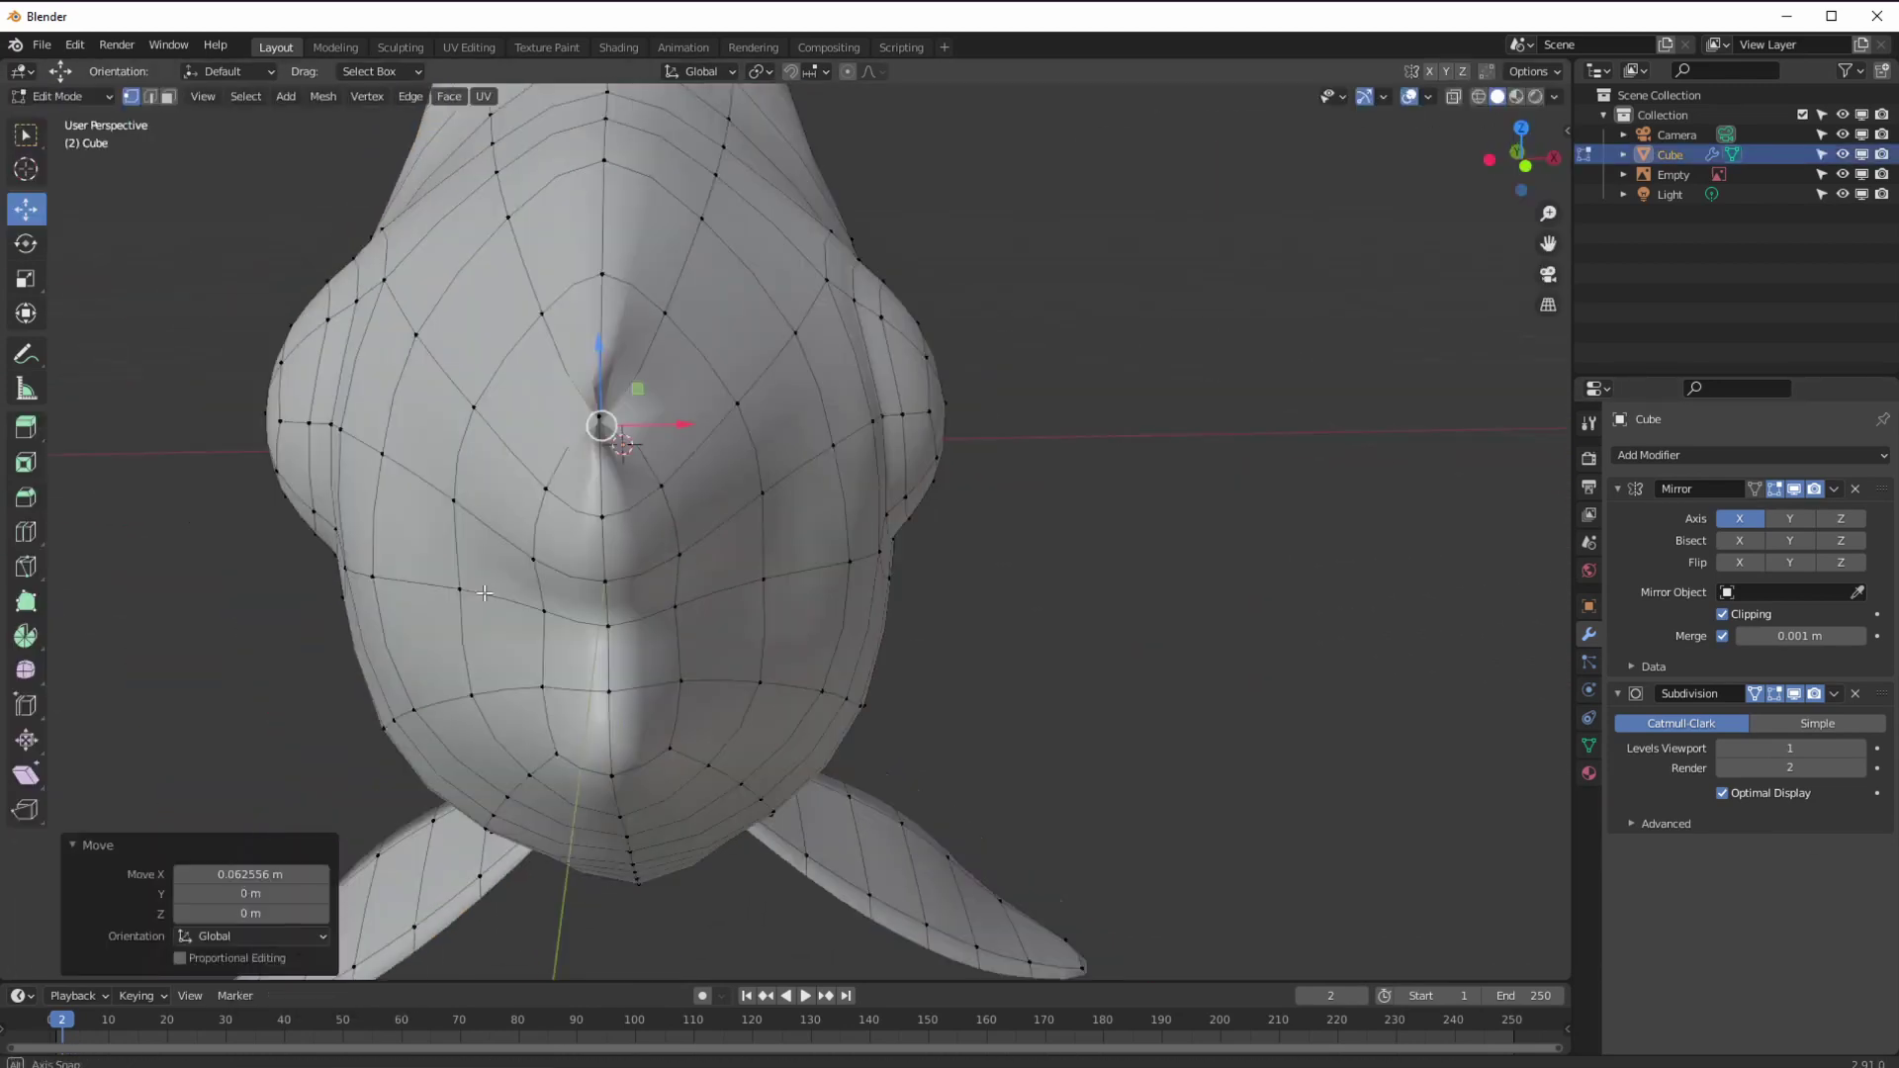
# - Delete the creased faces on top of the snout
pyautogui.moveTo(840, 534); pyautogui.dragTo(729, 542, button='middle')
pyautogui.press('KP_3')
pyautogui.scroll(9, 59, 312)
pyautogui.moveTo(554, 475); pyautogui.dragTo(652, 504, button='middle')
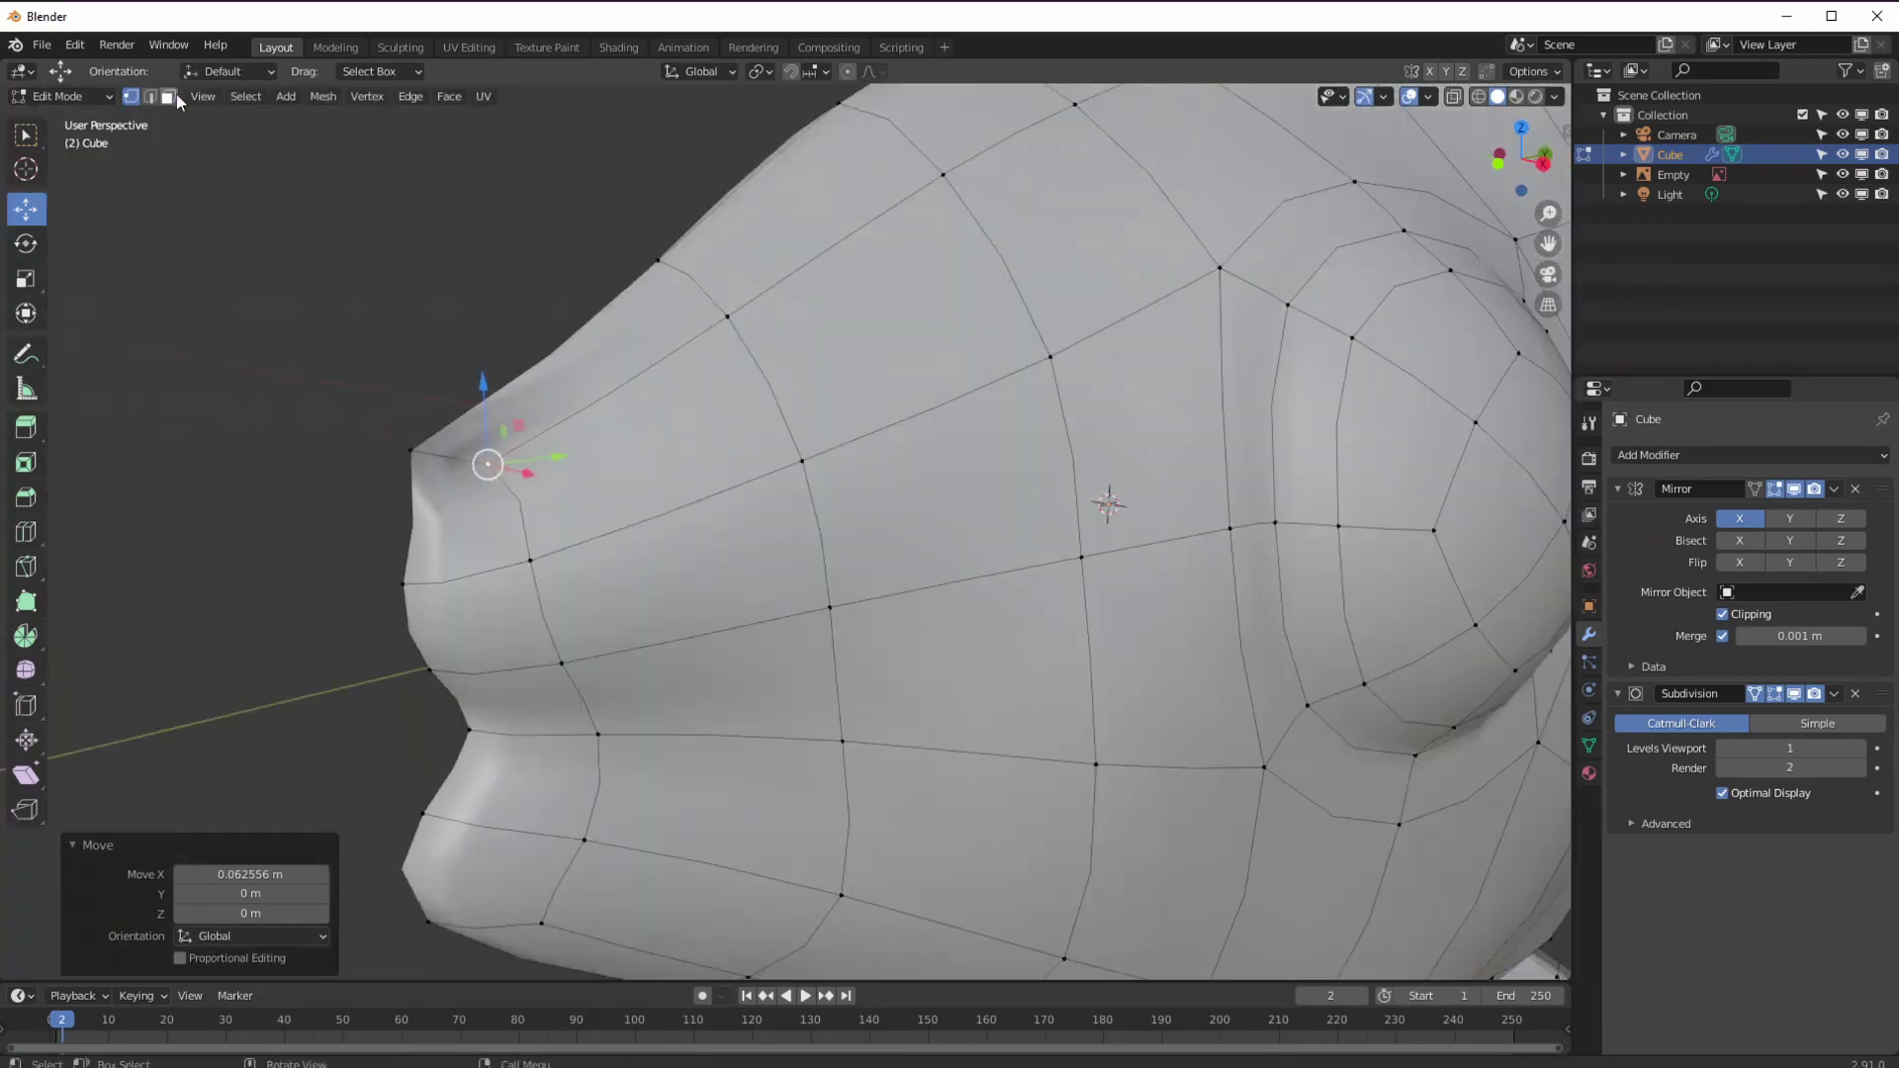
pyautogui.click(168, 97)
pyautogui.click(475, 445)
pyautogui.keyDown('shift'); pyautogui.click(672, 401); pyautogui.keyUp('shift')
pyautogui.press('x')
pyautogui.click(500, 567)
# - Extrude the front border edge of the snout's hole upward and adjust its position to start rebuilding the missing surface
pyautogui.moveTo(396, 623); pyautogui.dragTo(584, 663, button='middle')
pyautogui.click(608, 693)
pyautogui.click(150, 97)
pyautogui.click(582, 660)
pyautogui.press('e')
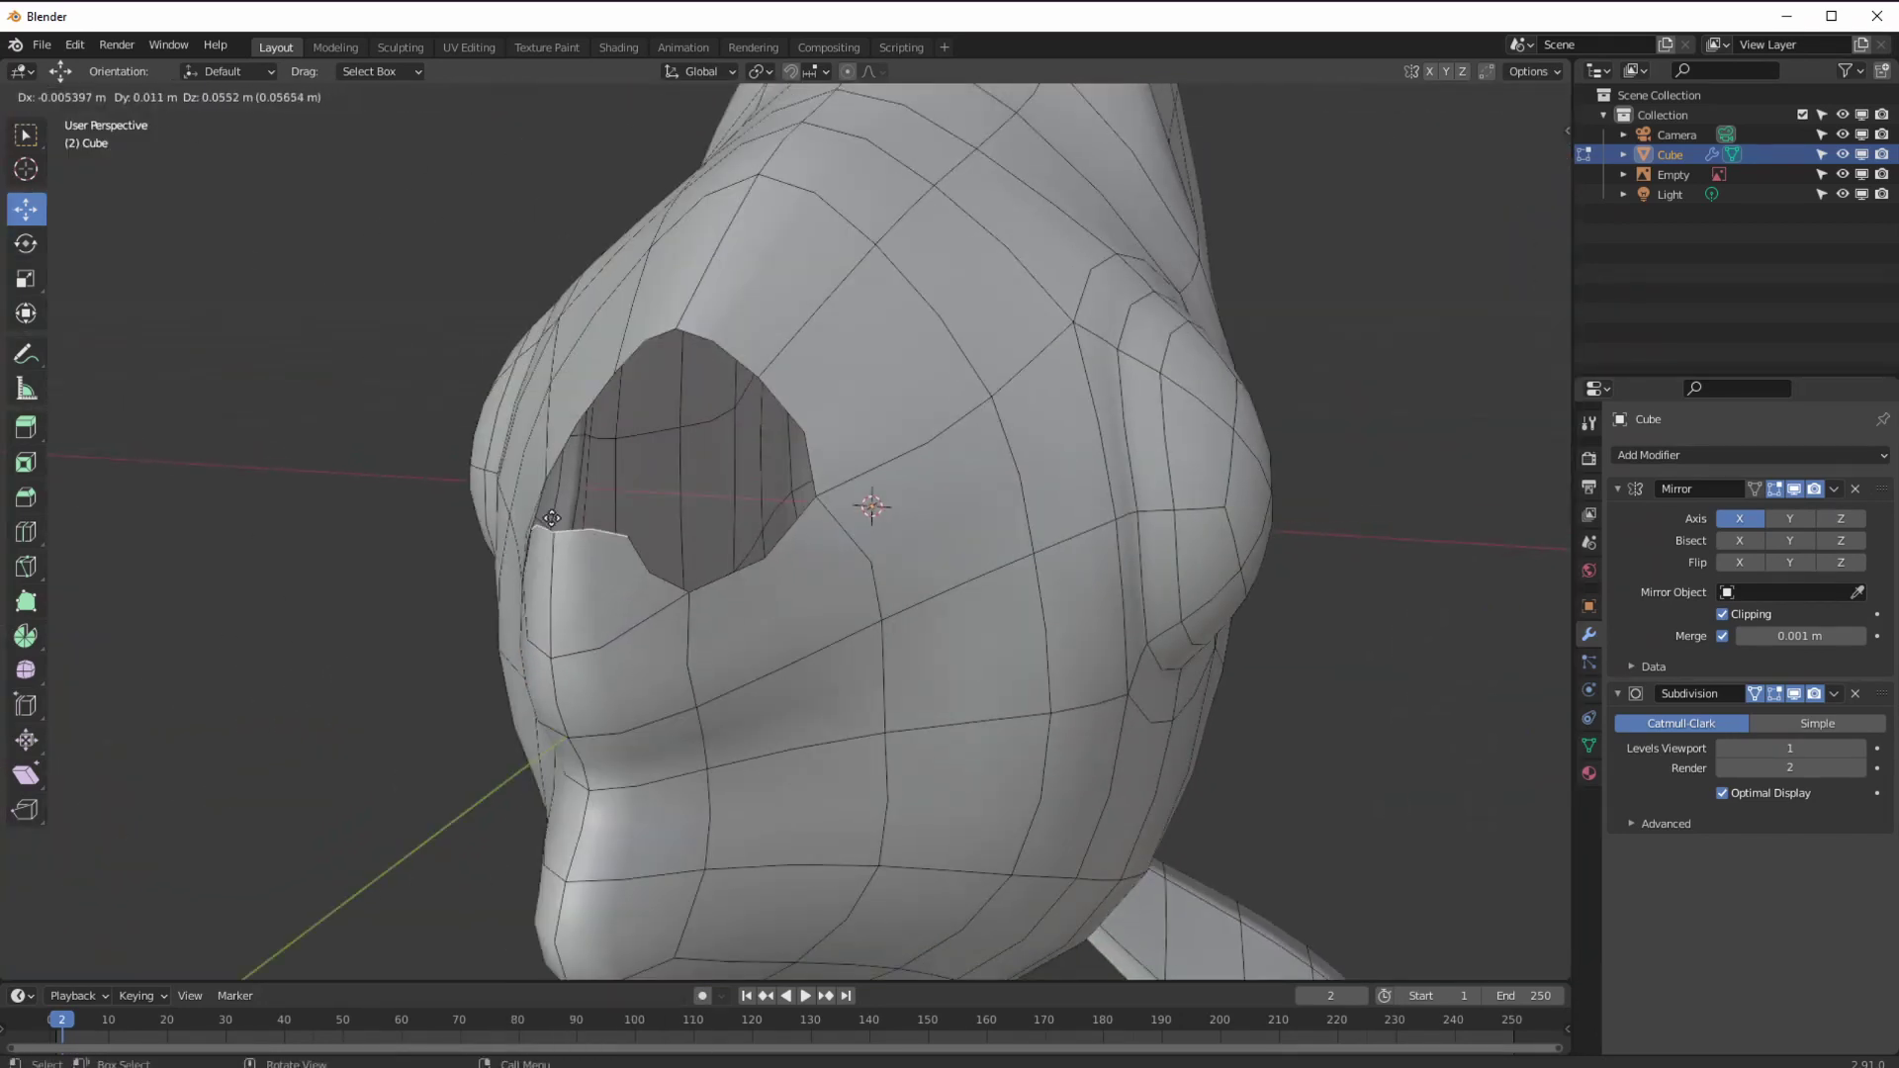
pyautogui.click(578, 534)
pyautogui.press('KP_3')
pyautogui.moveTo(759, 424); pyautogui.dragTo(787, 408)
# - Close the remaining gap on top of the snout by joining the hole's border edges
pyautogui.moveTo(593, 425); pyautogui.dragTo(715, 450, button='middle')
pyautogui.keyDown('shift'); pyautogui.click(823, 279); pyautogui.keyUp('shift')
pyautogui.rightClick(339, 250)
pyautogui.click(327, 395)
pyautogui.keyDown('alt'); pyautogui.click(895, 364); pyautogui.keyUp('alt')
pyautogui.rightClick(336, 265)
pyautogui.click(339, 305)
# - Toggle the Subdivision modifier's cage display and return the fish to Object Mode
pyautogui.scroll(-4, 455, 692)
pyautogui.moveTo(464, 742); pyautogui.dragTo(598, 762, button='middle')
pyautogui.click(1755, 693)
pyautogui.scroll(-5, 890, 653)
pyautogui.moveTo(890, 652); pyautogui.dragTo(732, 682, button='middle')
pyautogui.press('Tab')
pyautogui.moveTo(801, 761); pyautogui.dragTo(642, 771, button='middle')
pyautogui.scroll(-2, 708, 781)
# - Expand the mesh's Normals settings to check Auto Smooth and view the whole fish
pyautogui.click(1588, 745)
pyautogui.click(1646, 795)
pyautogui.moveTo(712, 643); pyautogui.dragTo(678, 605, button='middle')
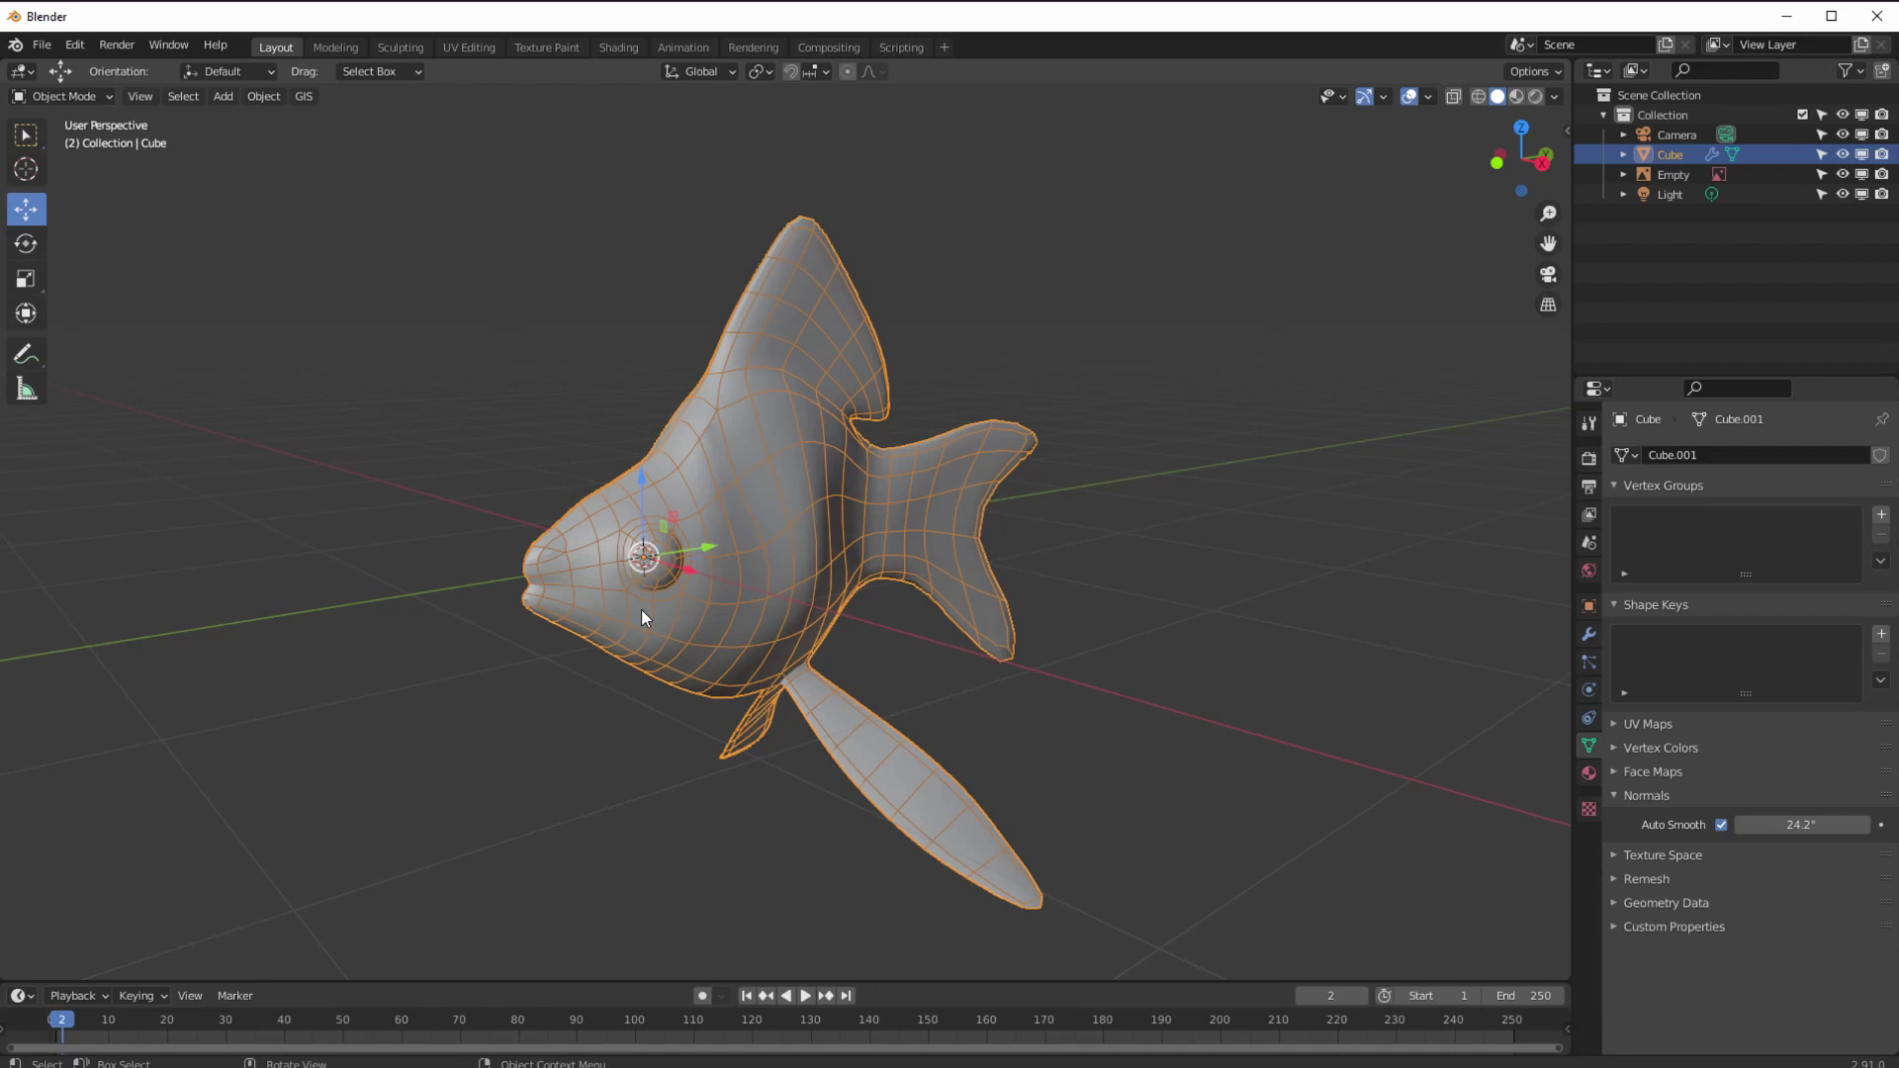
pyautogui.moveTo(850, 625); pyautogui.dragTo(641, 605, button='middle')
# - Apply the Mirror modifier so both halves of the fish become real geometry
pyautogui.click(1589, 636)
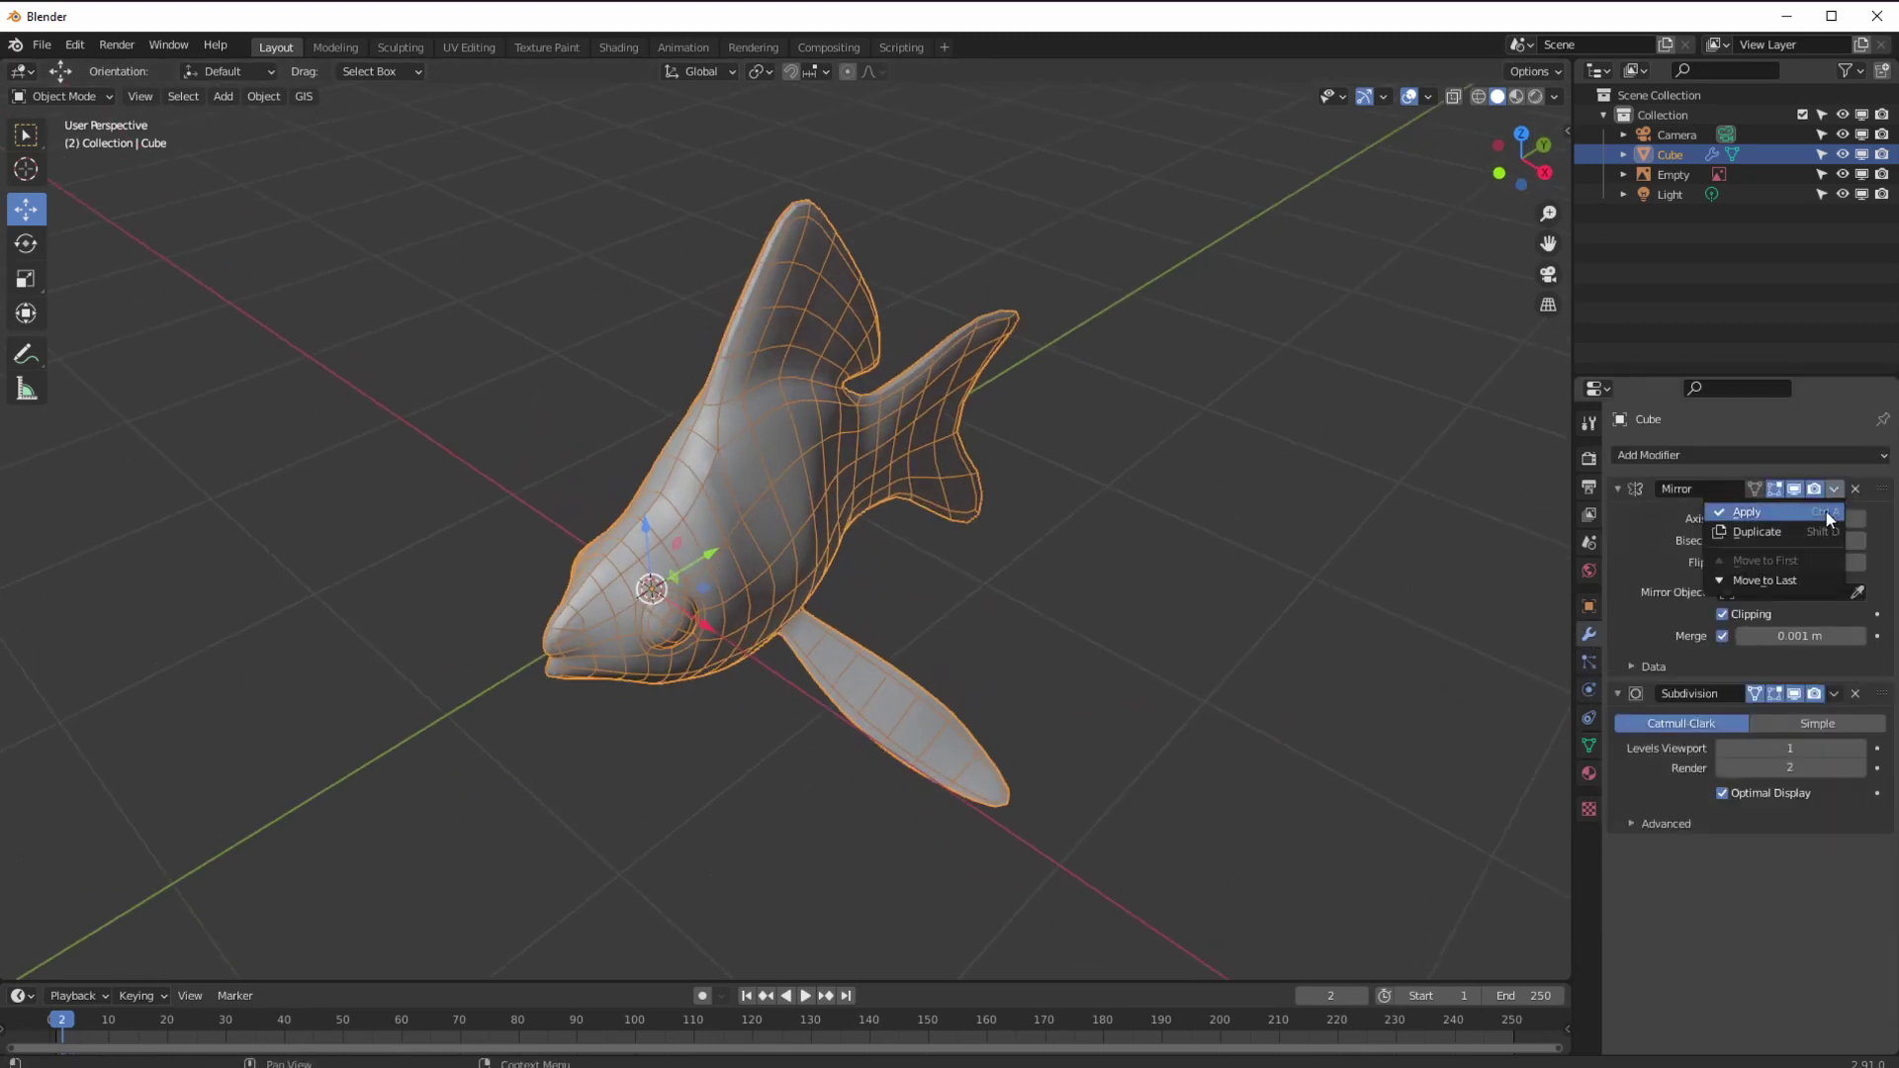
pyautogui.click(1826, 513)
pyautogui.moveTo(749, 767); pyautogui.dragTo(698, 620, button='middle')
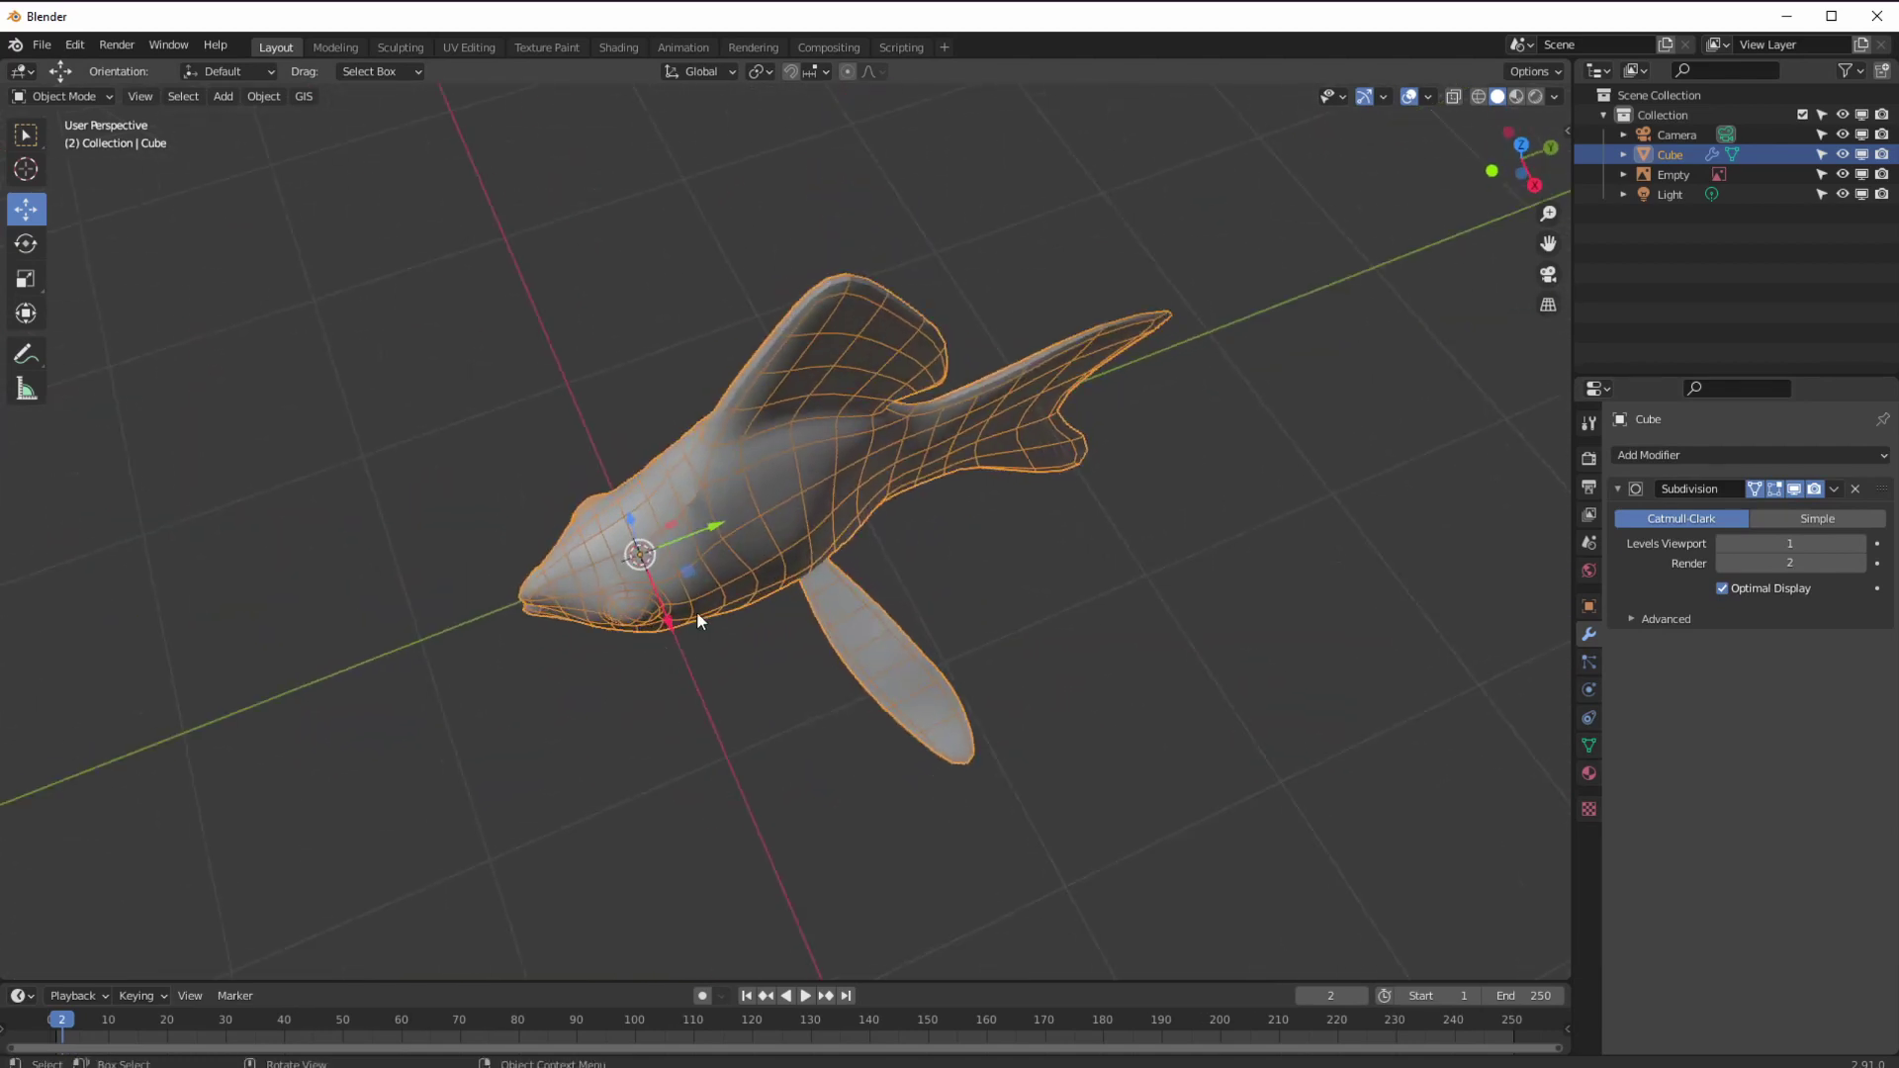
pyautogui.moveTo(869, 499); pyautogui.dragTo(692, 554, button='middle')
pyautogui.moveTo(584, 509)
pyautogui.mouseDown(button='middle')
pyautogui.moveTo(665, 606)
pyautogui.moveTo(652, 441)
pyautogui.moveTo(659, 519)
pyautogui.moveTo(595, 476)
pyautogui.mouseUp(button='middle')
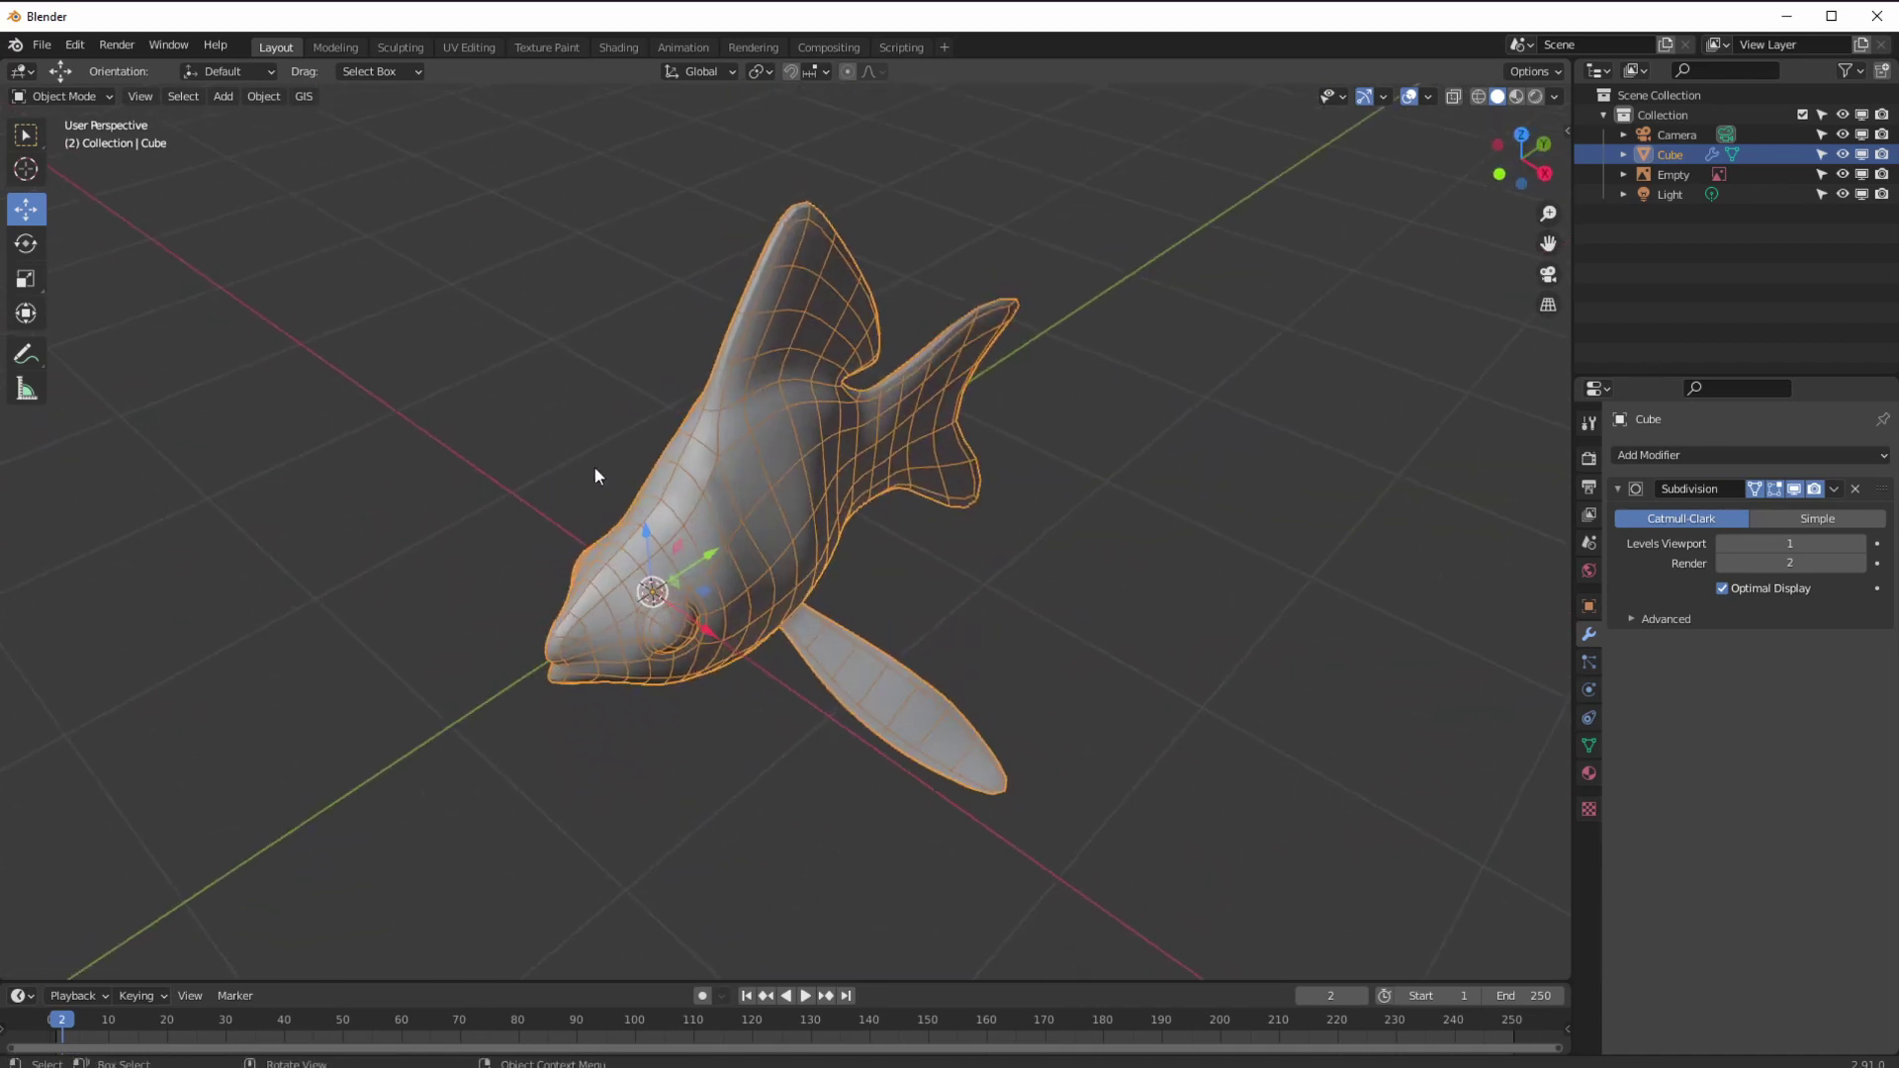
# - Add a Basis shape key and two further shape keys named t_left and t_right
pyautogui.click(1589, 743)
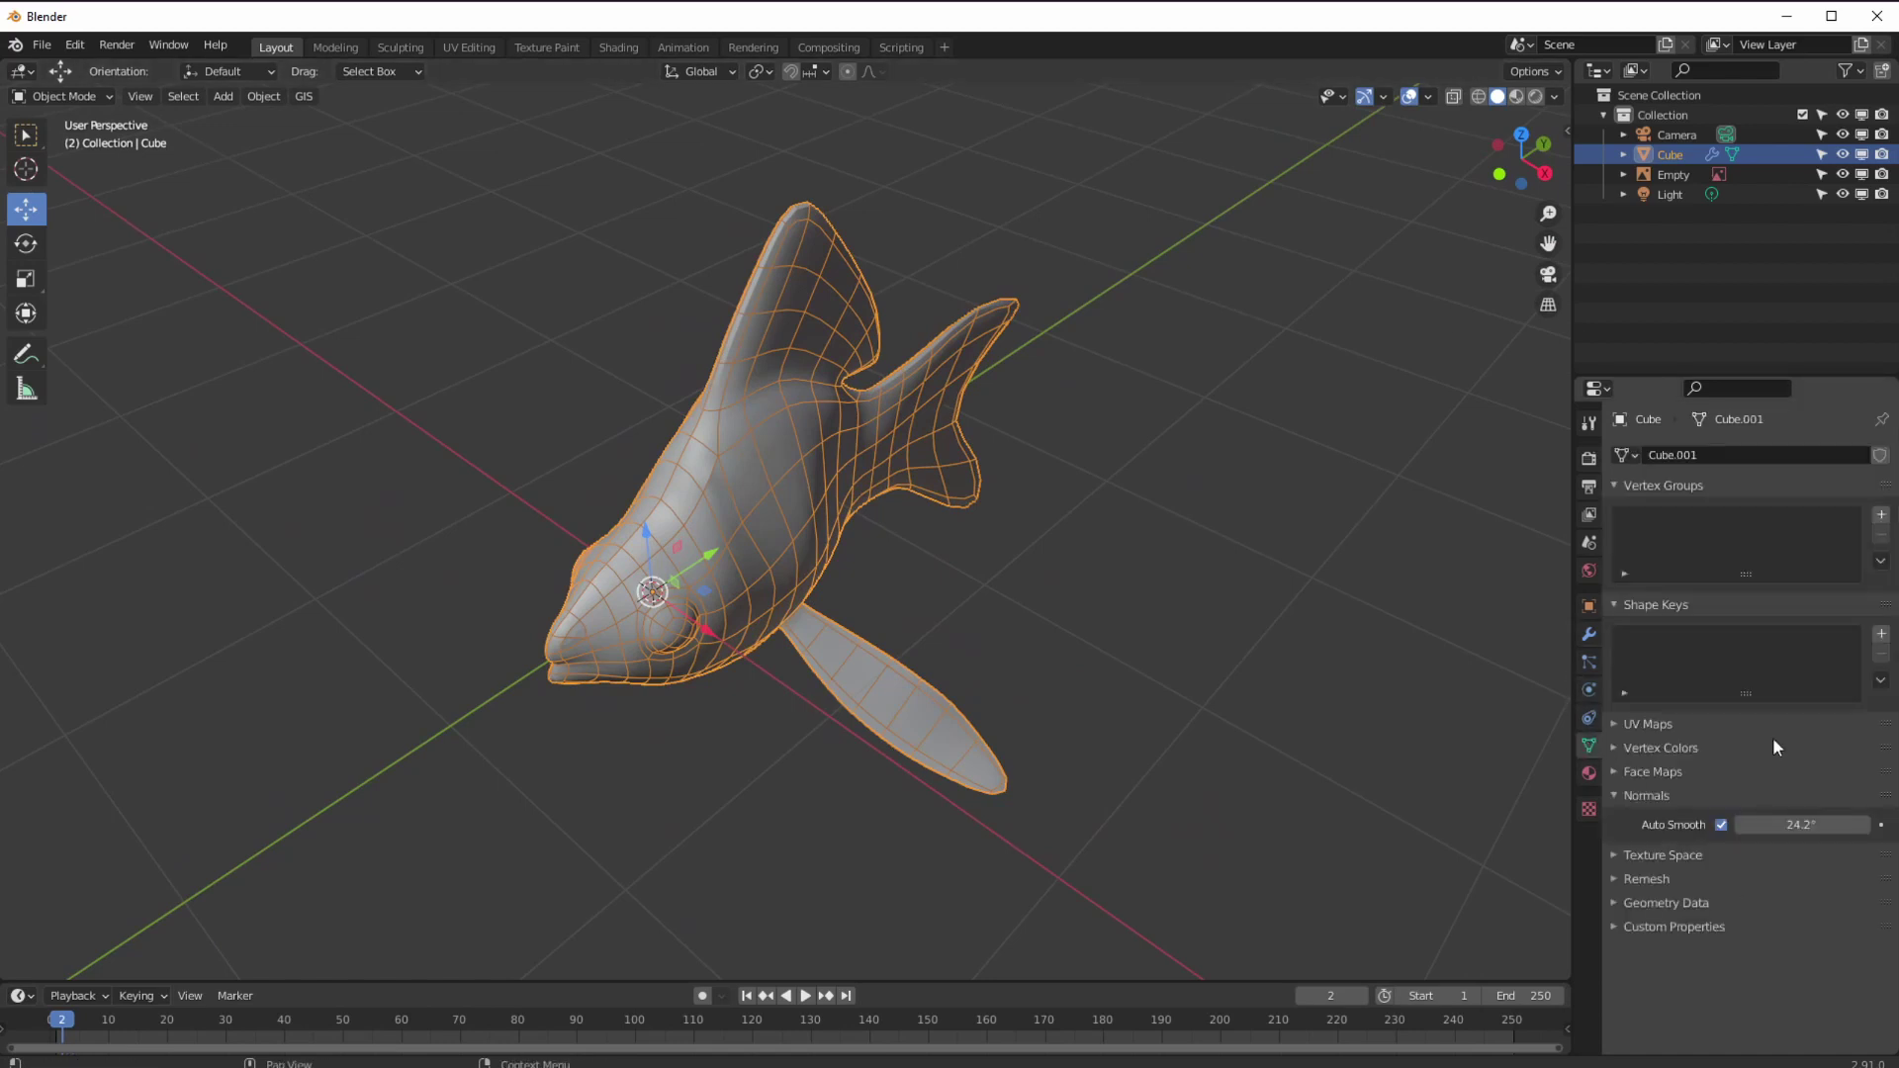
pyautogui.click(1881, 636)
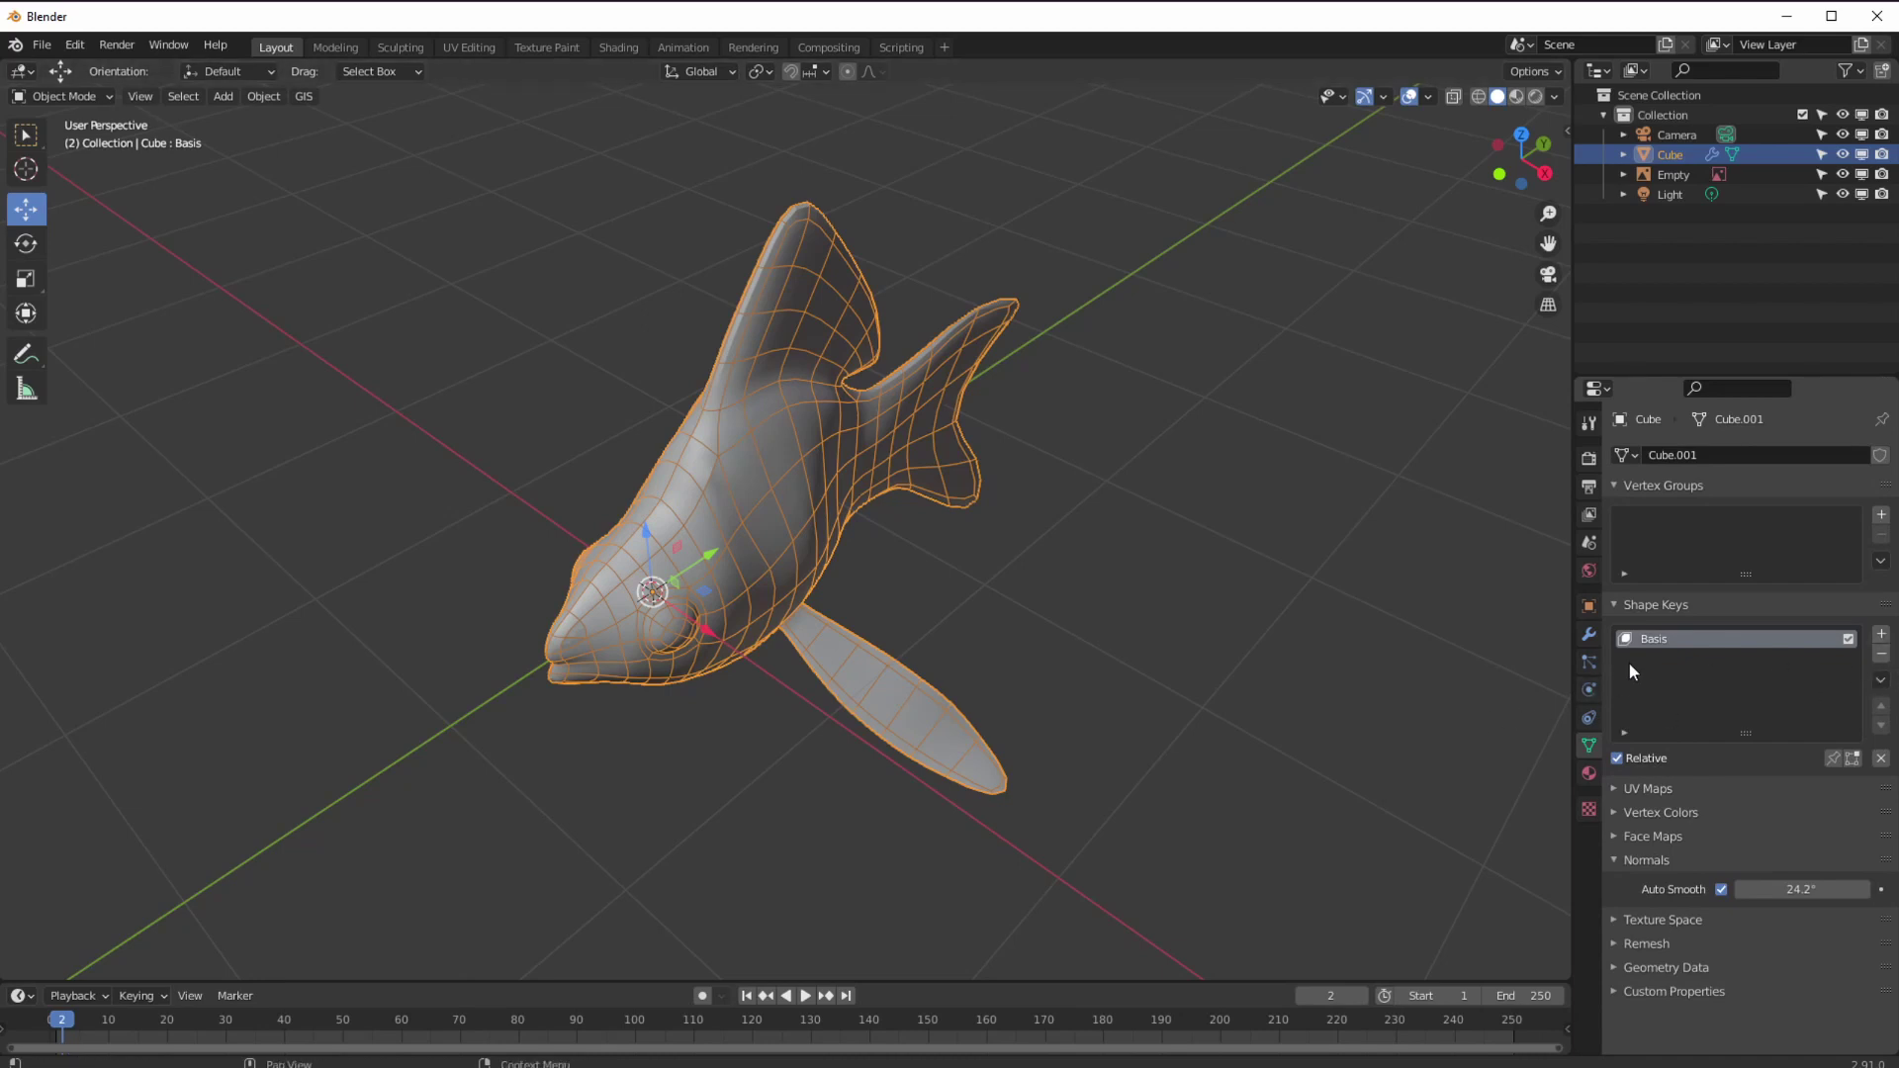
pyautogui.moveTo(931, 637); pyautogui.dragTo(894, 615, button='middle')
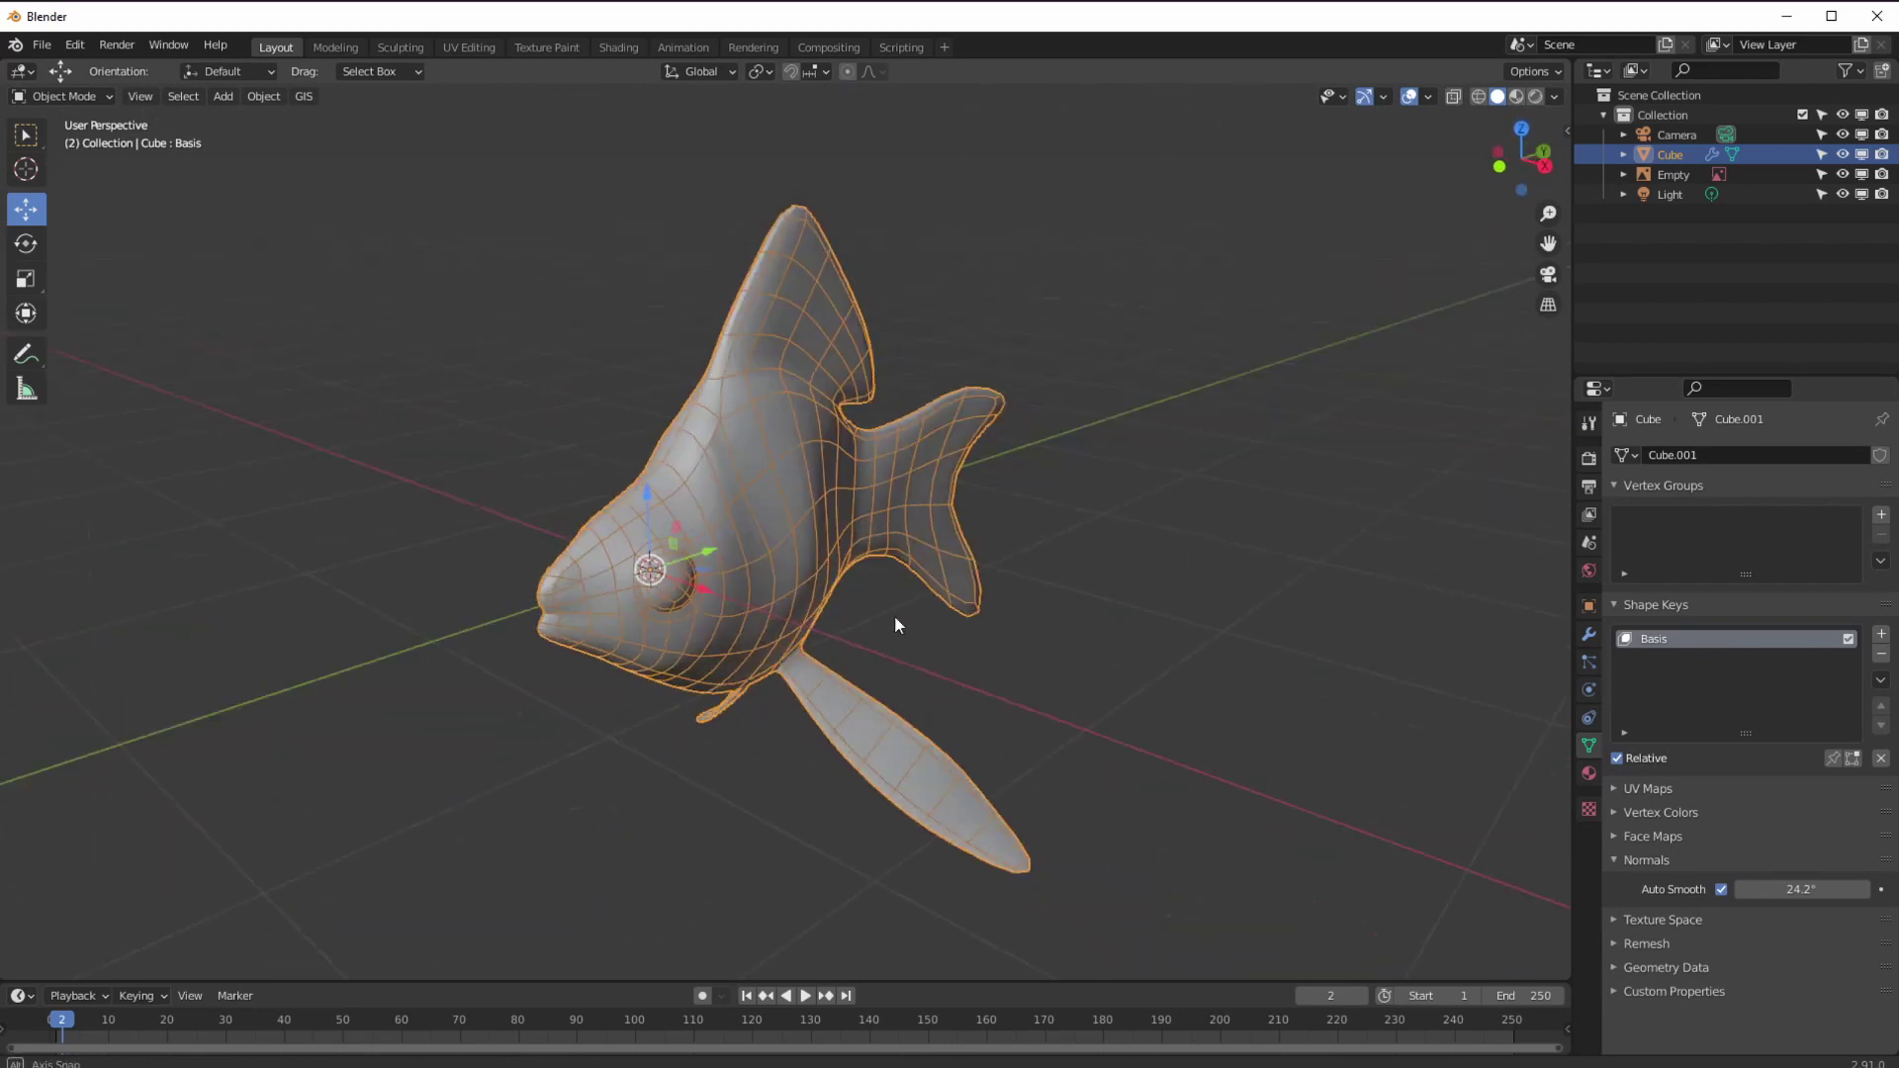
pyautogui.click(1881, 635)
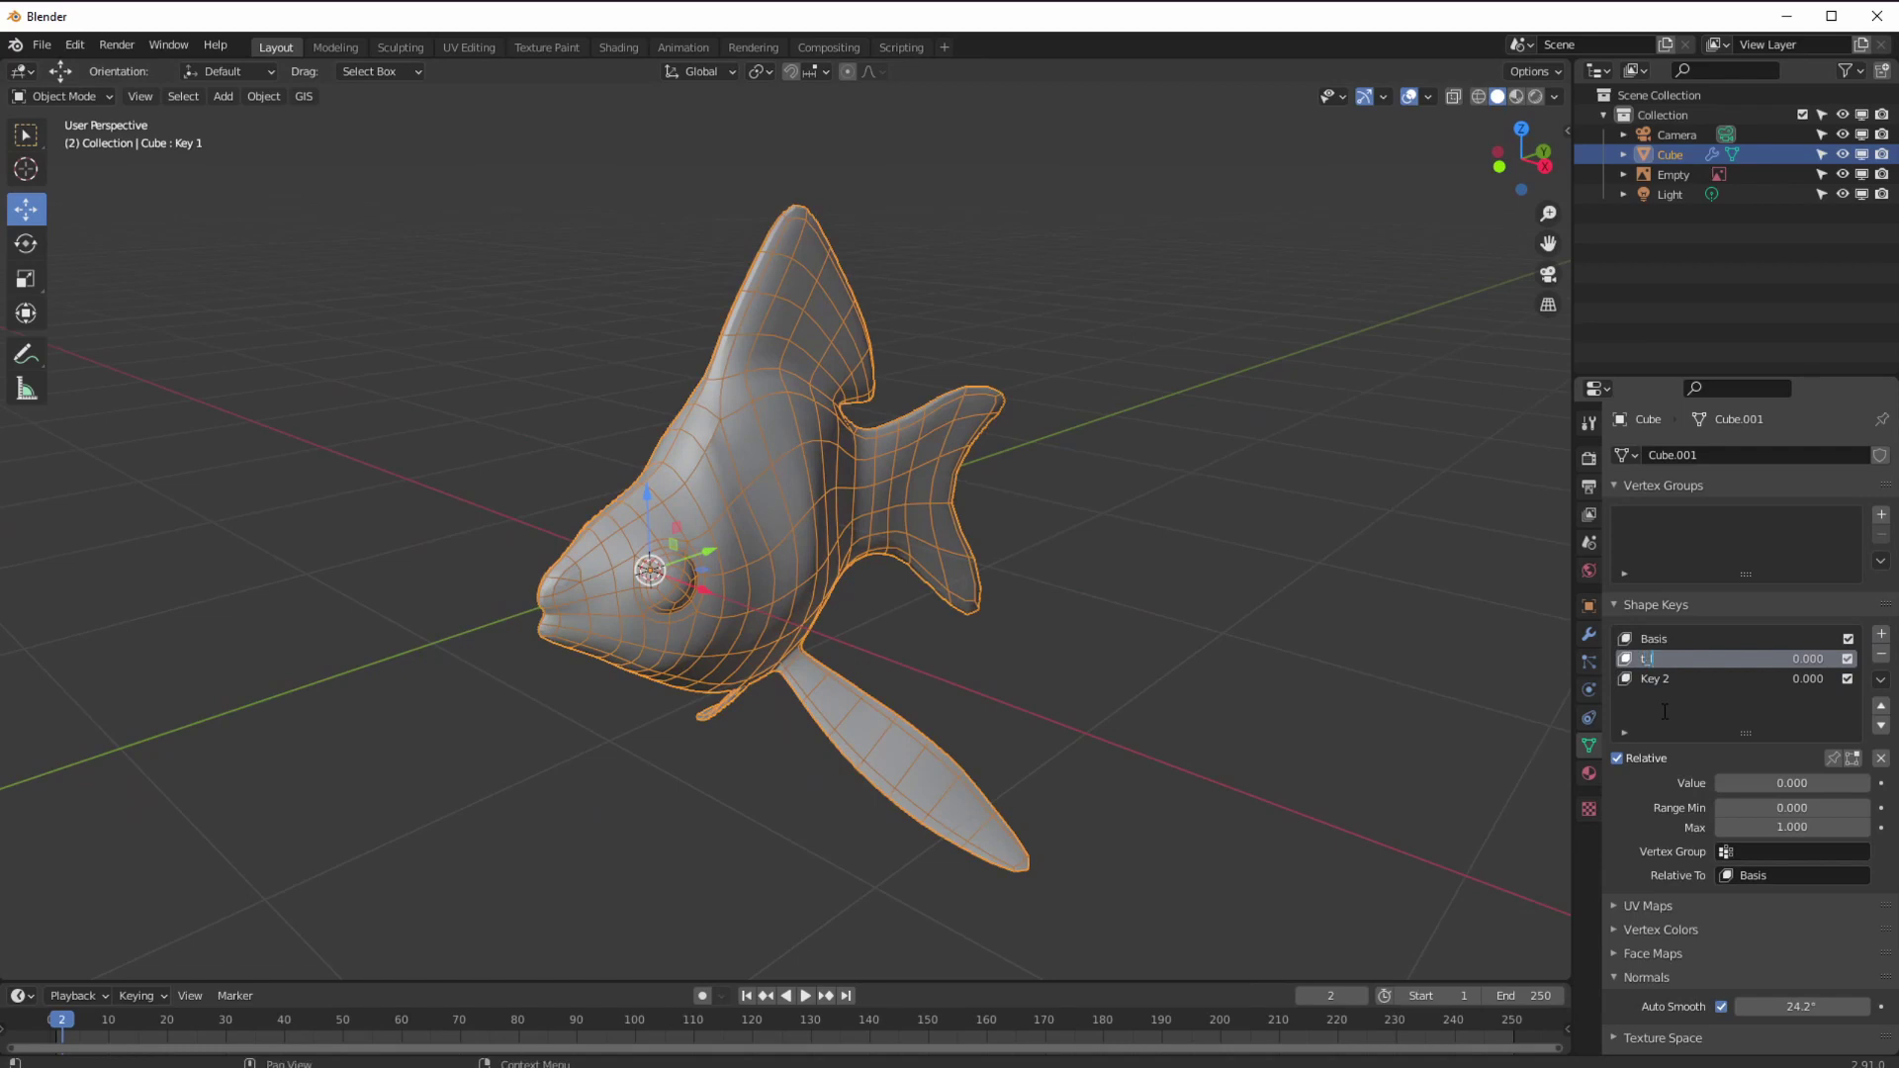
pyautogui.write('t')
pyautogui.press('Return')
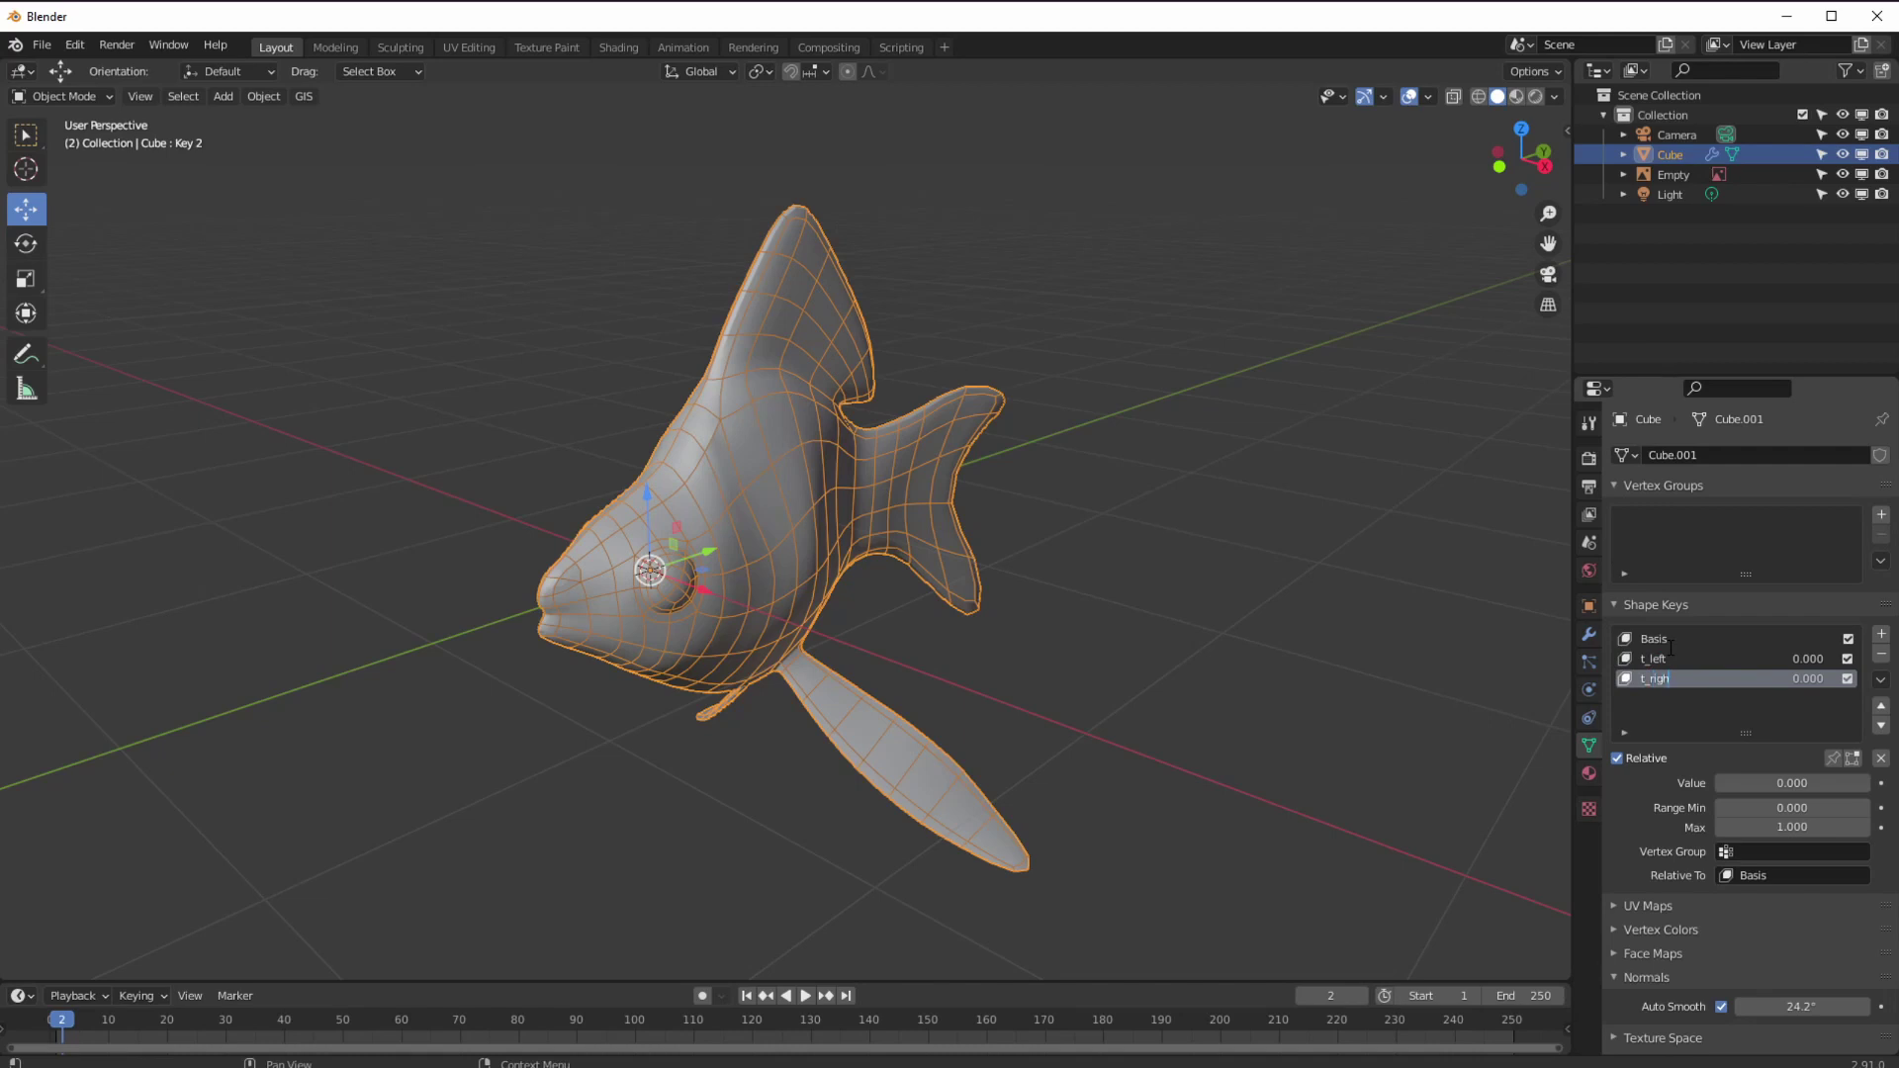
# - Split the viewport into Quad View and frame the fish in the top, front, side and perspective views
pyautogui.moveTo(550, 375); pyautogui.dragTo(313, 435, button='middle')
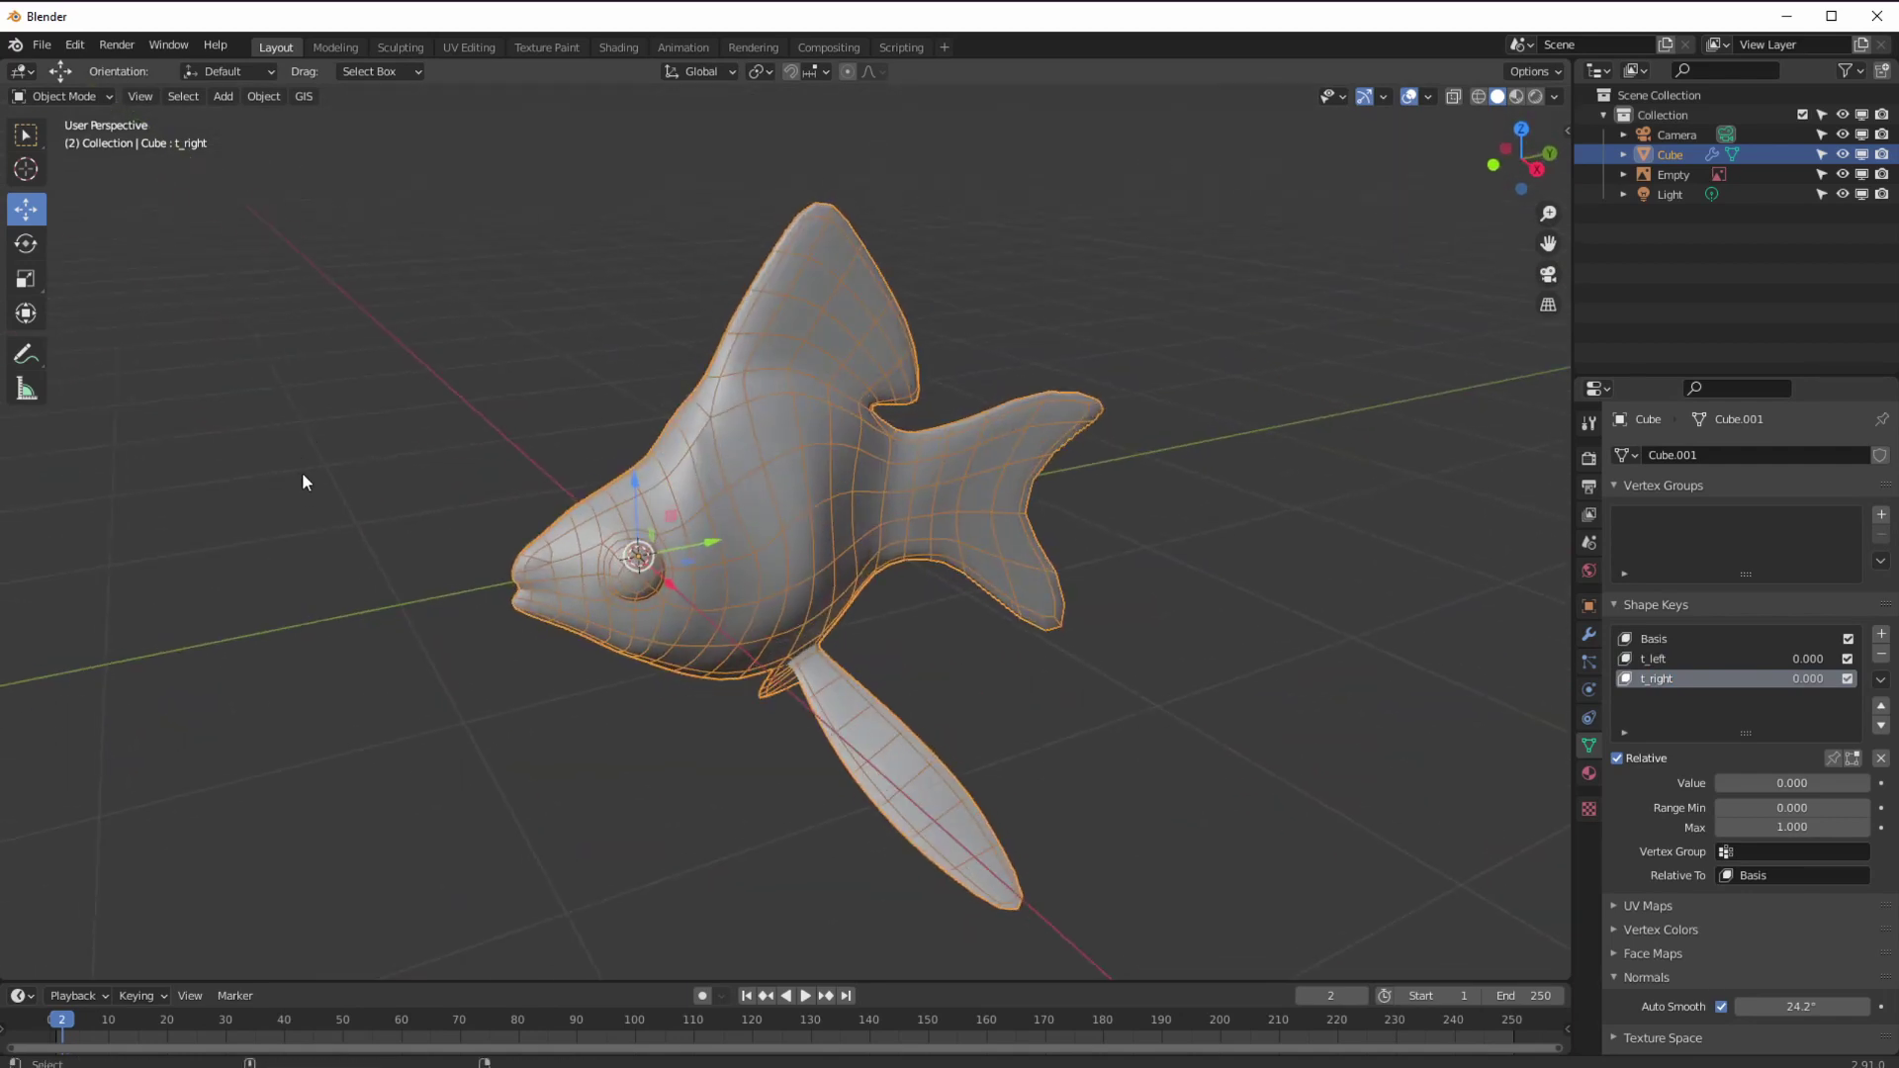
pyautogui.hotkey('ctrl', 'alt', 'q')
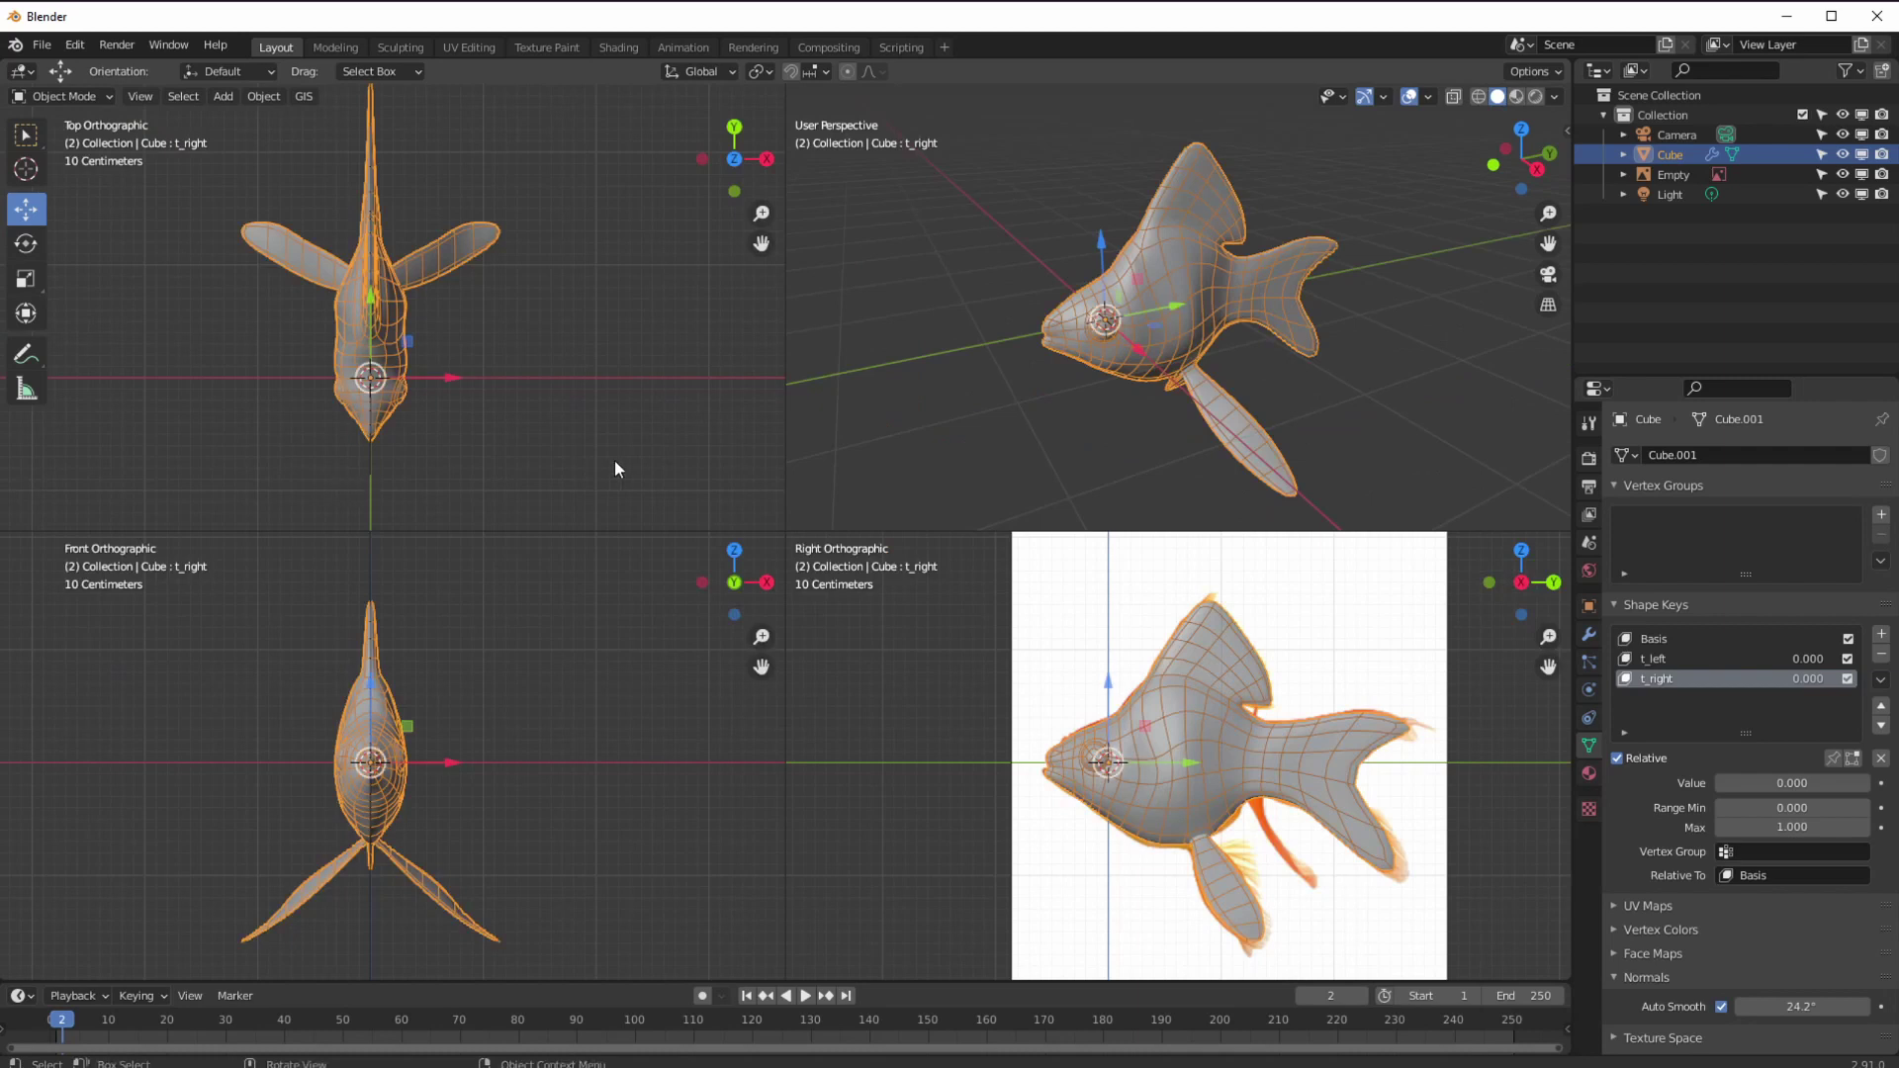
pyautogui.scroll(-11, 967, 561)
pyautogui.scroll(18, 965, 563)
pyautogui.scroll(-15, 971, 559)
pyautogui.scroll(2, 970, 559)
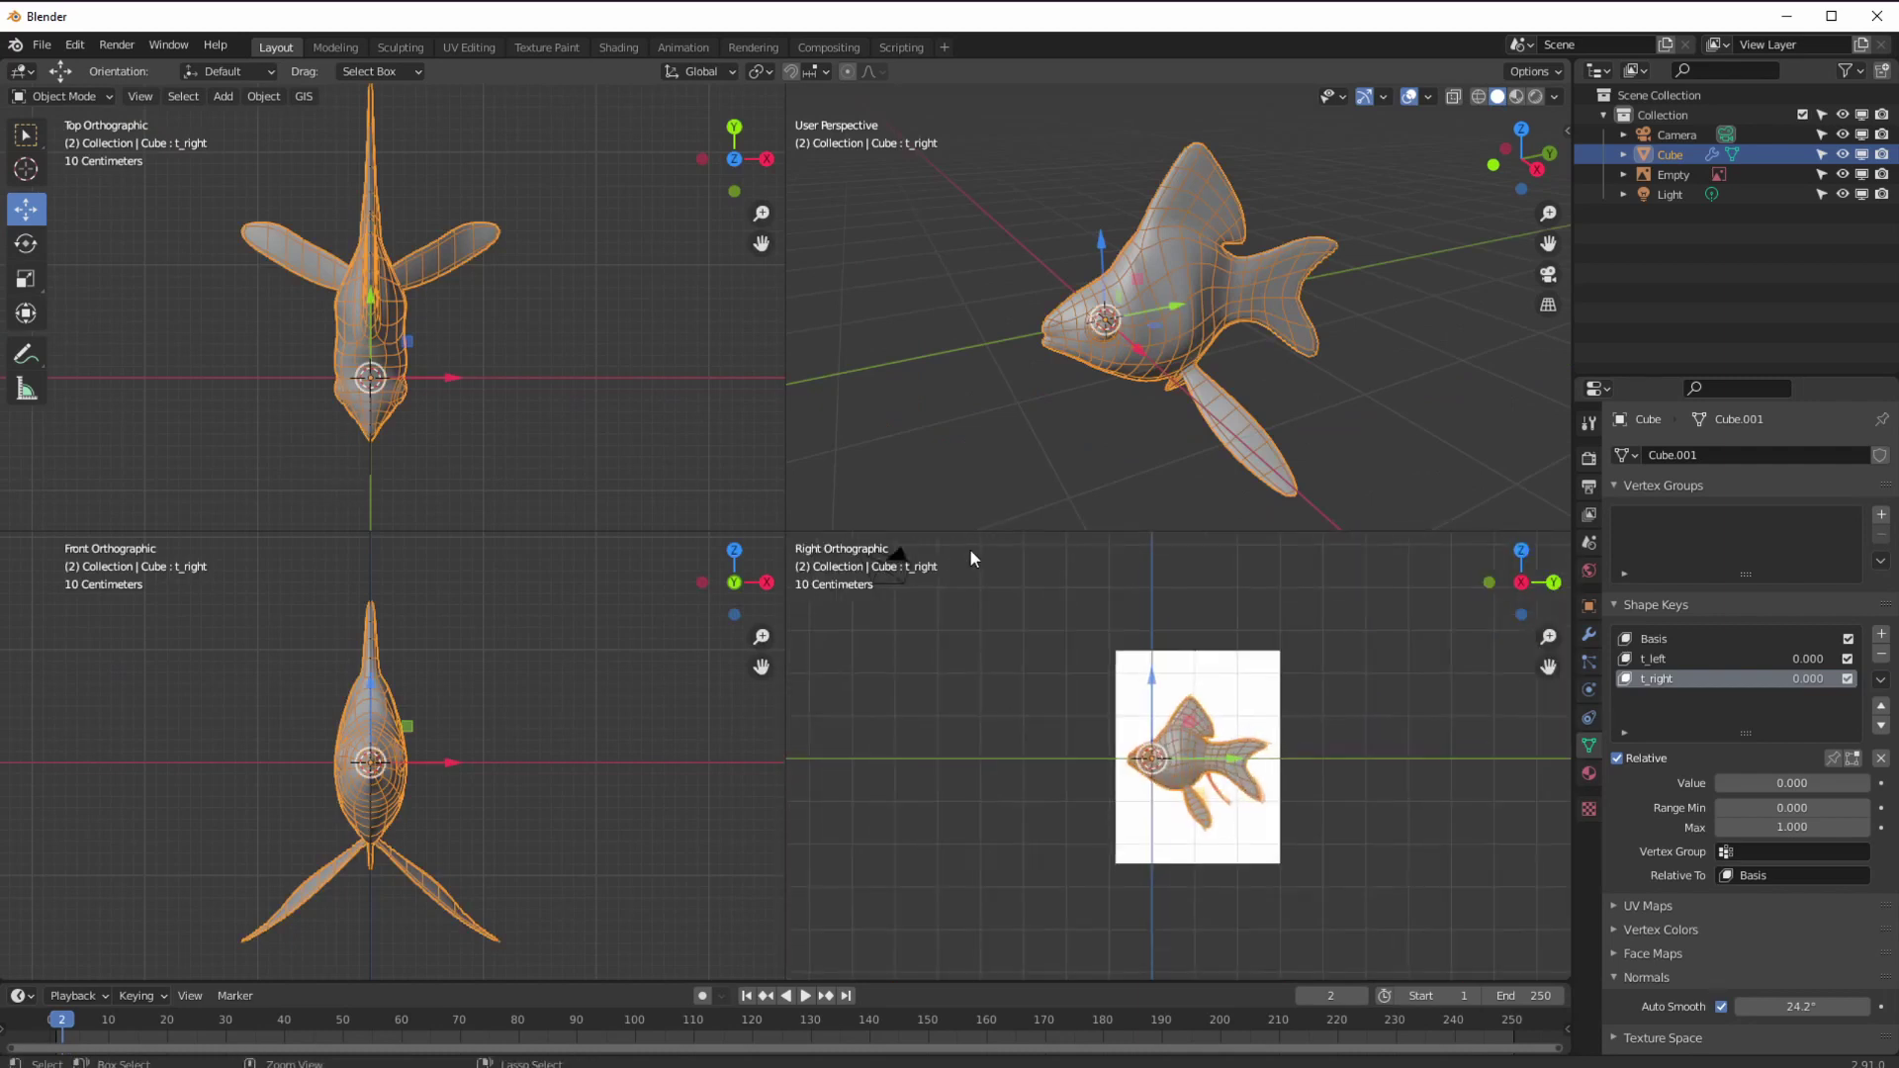
pyautogui.keyDown('ctrl'); pyautogui.moveTo(1028, 765); pyautogui.dragTo(1064, 708, button='middle'); pyautogui.keyUp('ctrl')
pyautogui.moveTo(991, 415); pyautogui.dragTo(1022, 435, button='middle')
pyautogui.moveTo(862, 418); pyautogui.dragTo(907, 433, button='middle')
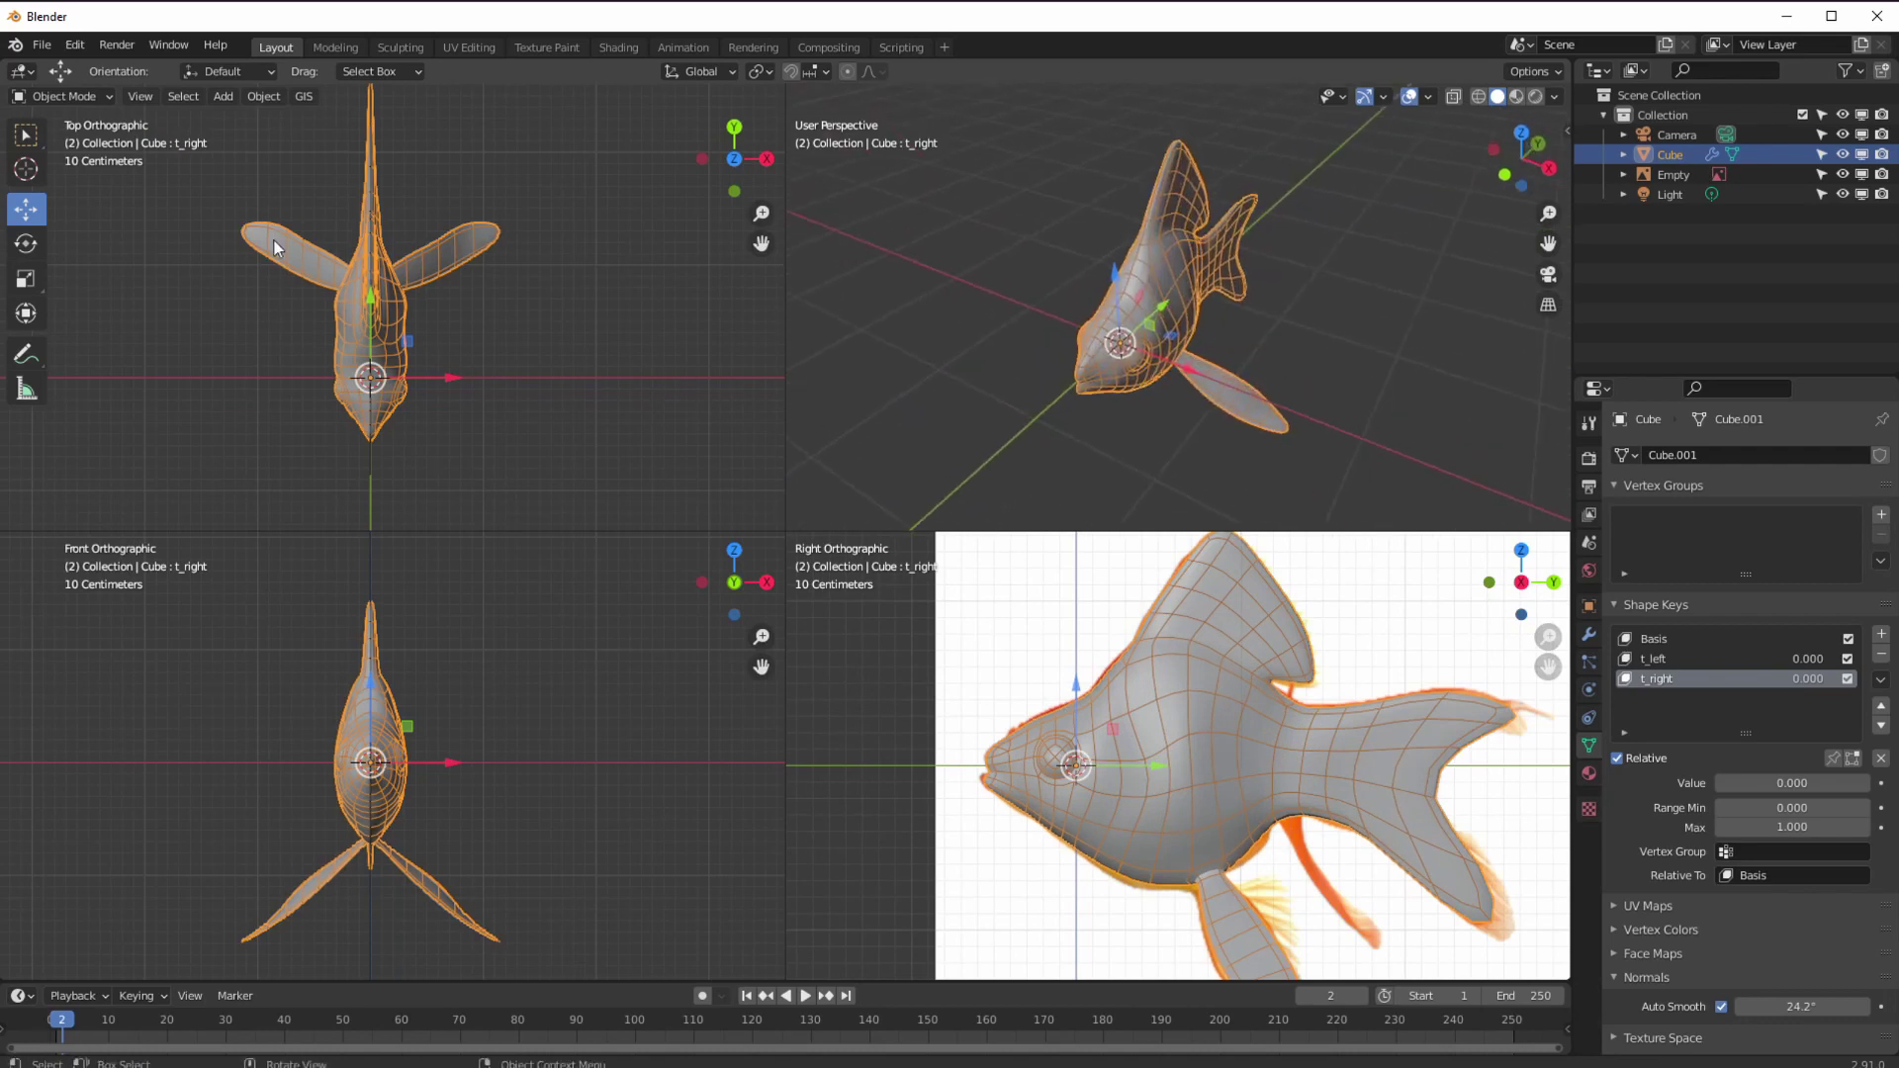
pyautogui.keyDown('ctrl'); pyautogui.moveTo(1025, 668); pyautogui.dragTo(1025, 657, button='middle'); pyautogui.keyUp('ctrl')
pyautogui.keyDown('ctrl'); pyautogui.moveTo(572, 777); pyautogui.dragTo(573, 717, button='middle'); pyautogui.keyUp('ctrl')
pyautogui.keyDown('ctrl'); pyautogui.moveTo(518, 376); pyautogui.dragTo(519, 380, button='middle'); pyautogui.keyUp('ctrl')
pyautogui.keyDown('shift'); pyautogui.moveTo(519, 380); pyautogui.dragTo(524, 513, button='middle'); pyautogui.keyUp('shift')
pyautogui.keyDown('shift'); pyautogui.moveTo(519, 457); pyautogui.dragTo(524, 387, button='middle'); pyautogui.keyUp('shift')
pyautogui.moveTo(1187, 380); pyautogui.dragTo(1136, 368, button='middle')
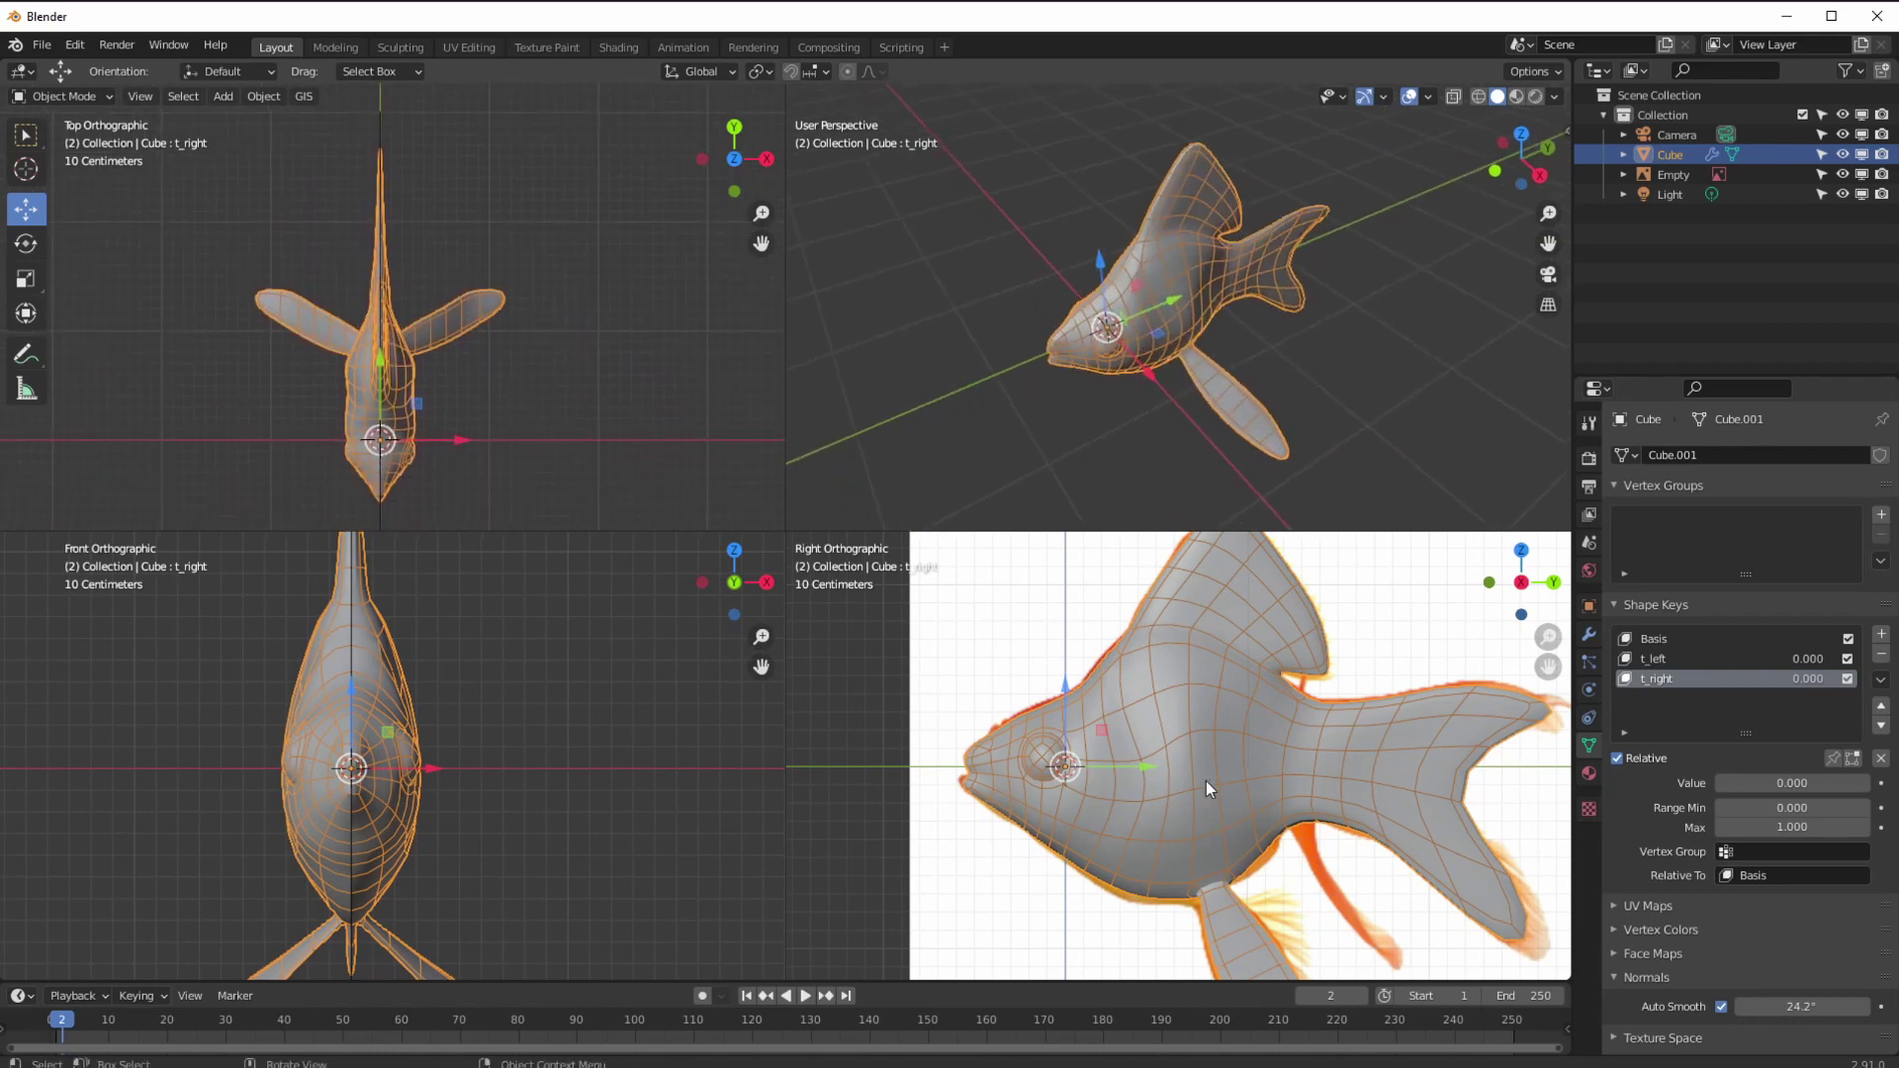
# - Switch to wireframe shading and hide the fishy.jpg reference image, disabling it in viewports, renders and for selection
pyautogui.hotkey('shift', 'z')
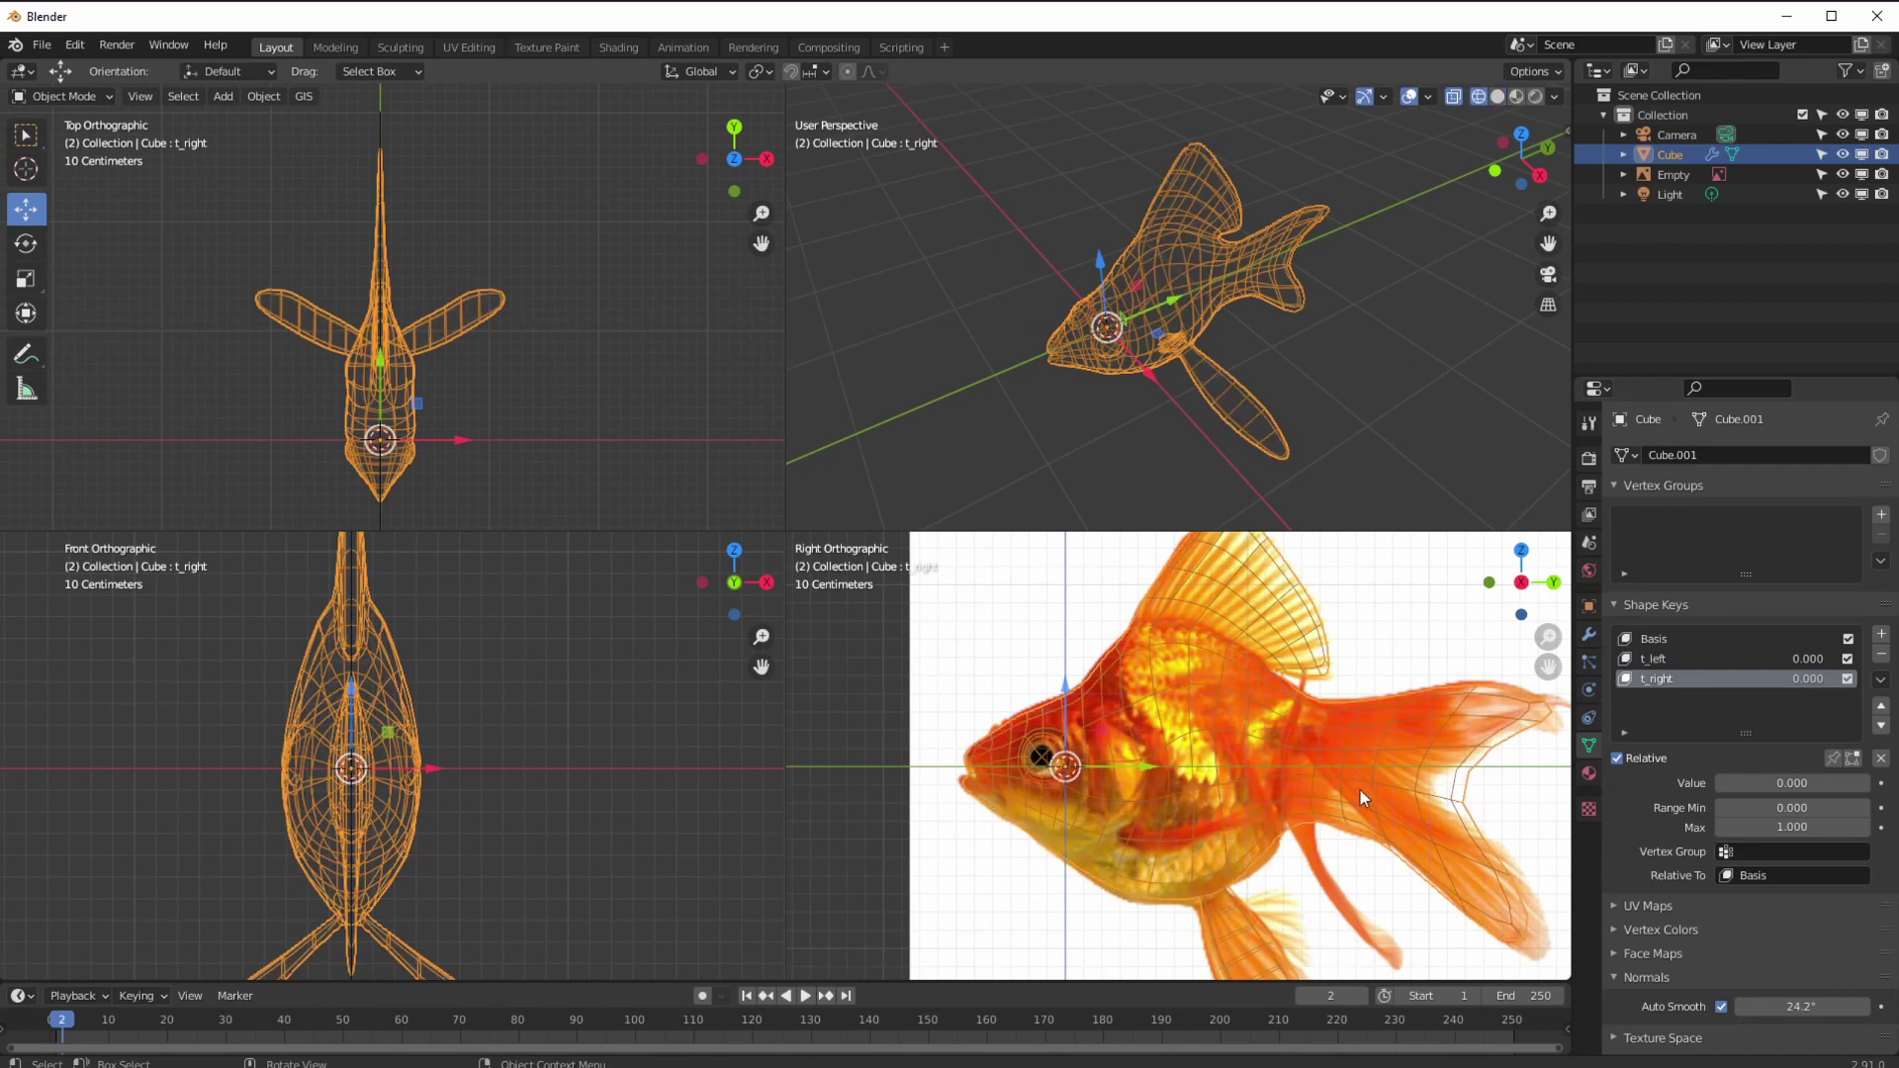
pyautogui.click(1671, 175)
pyautogui.press('h')
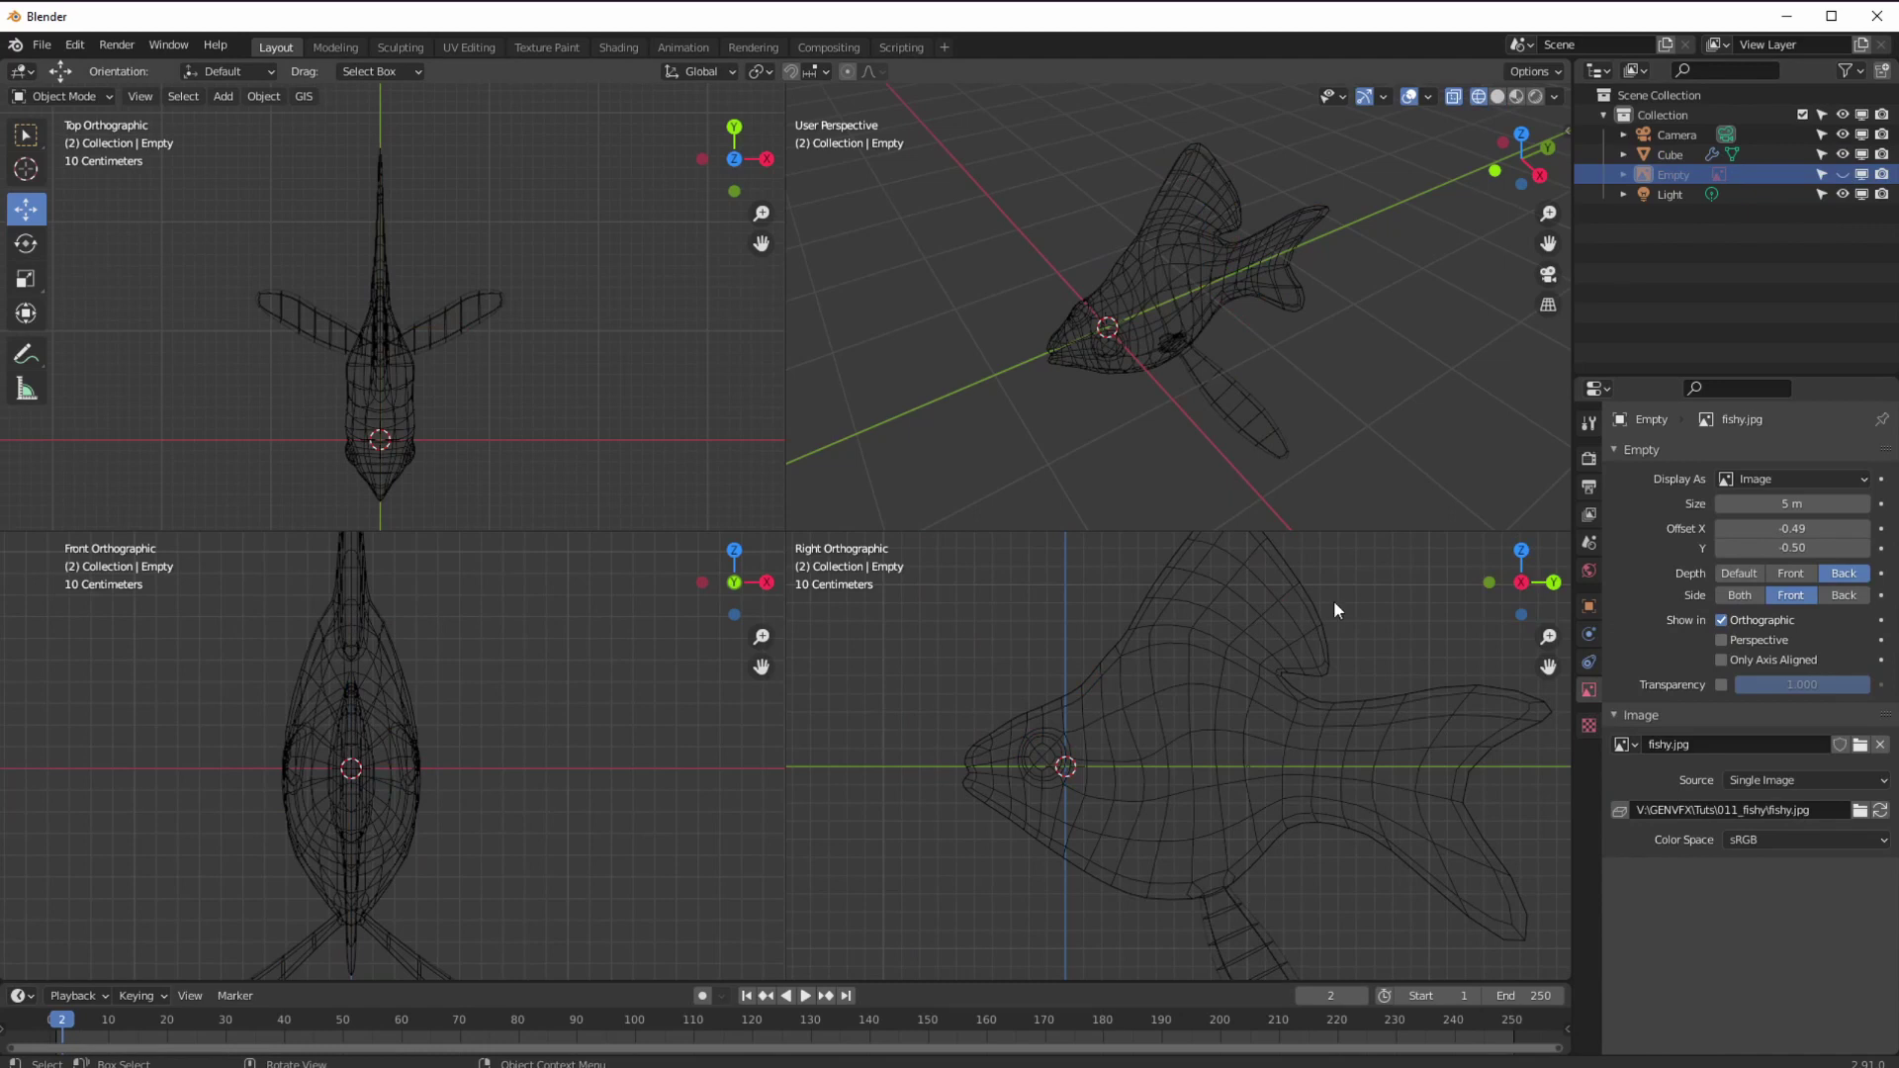
pyautogui.click(1882, 175)
pyautogui.click(1861, 175)
pyautogui.click(1821, 175)
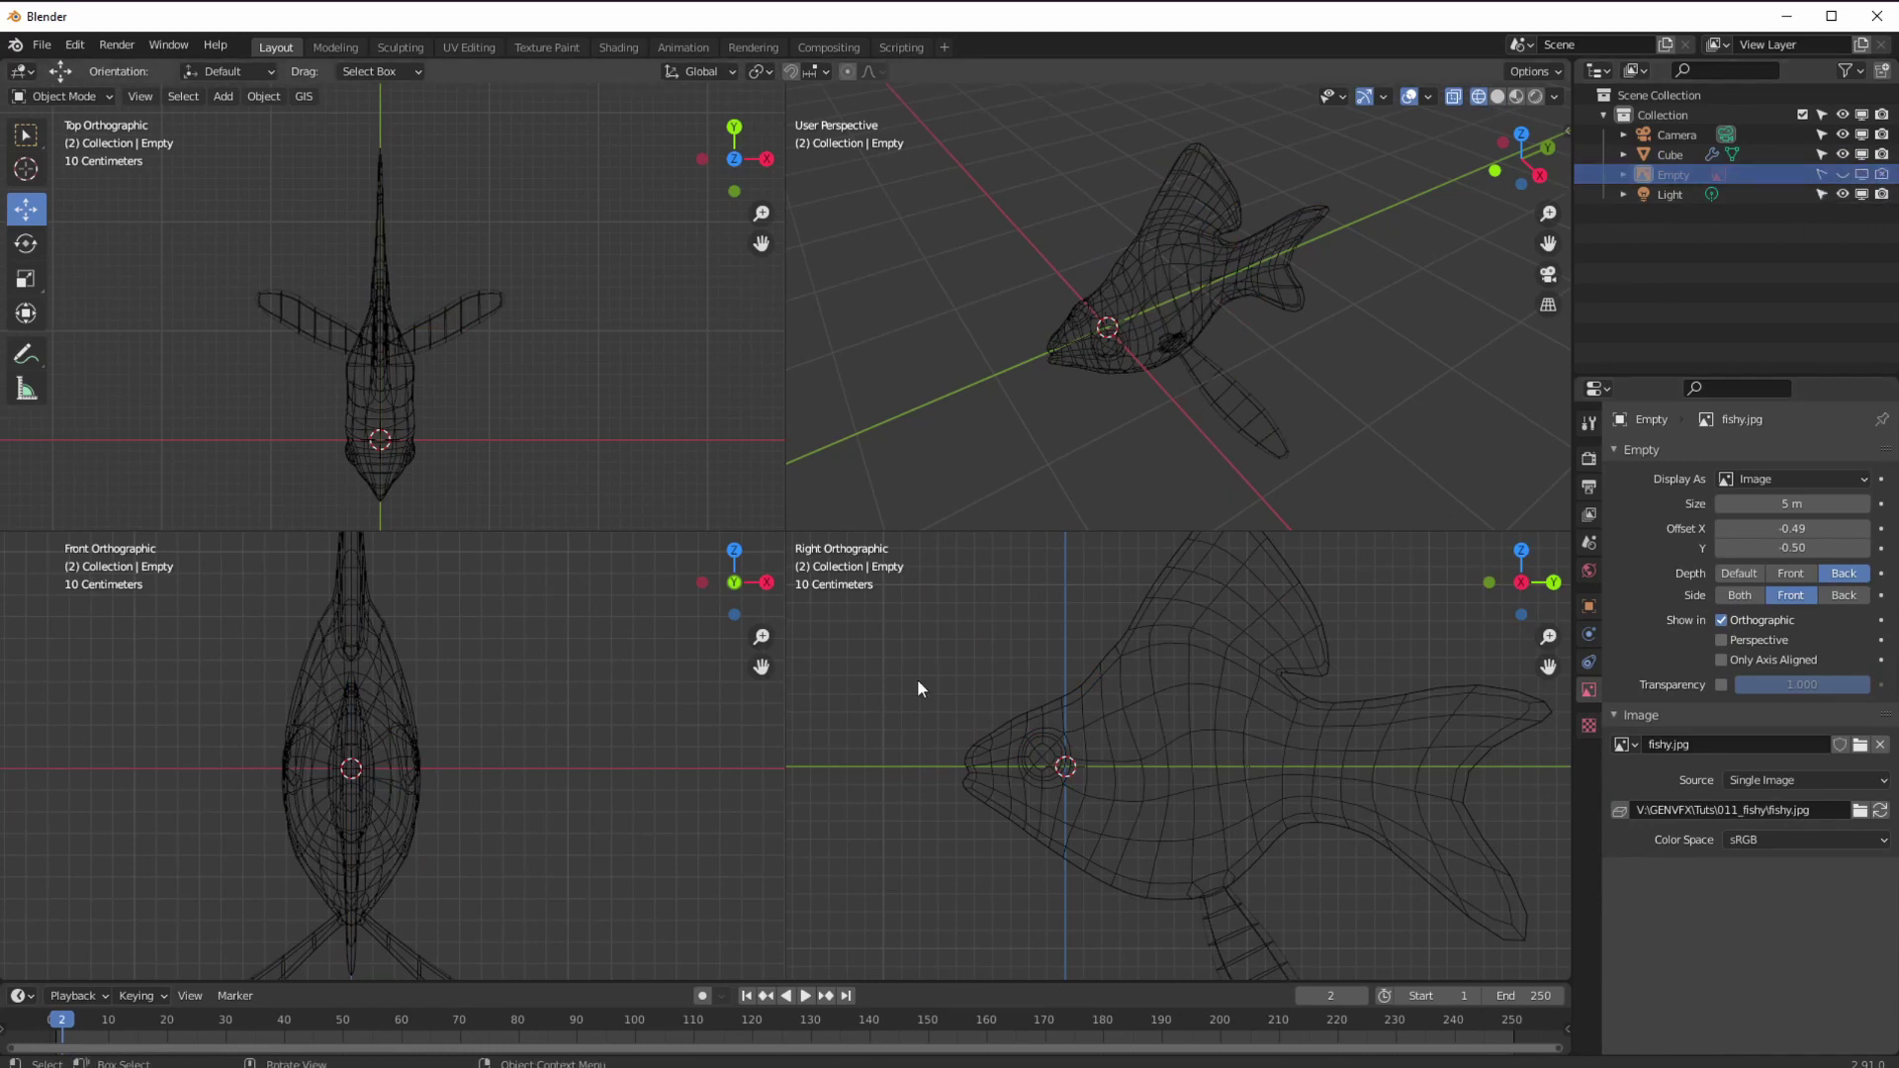
# - Put the fish in Edit Mode with proportional editing on and select the whole tail fin in the side view
pyautogui.scroll(-1, 1017, 785)
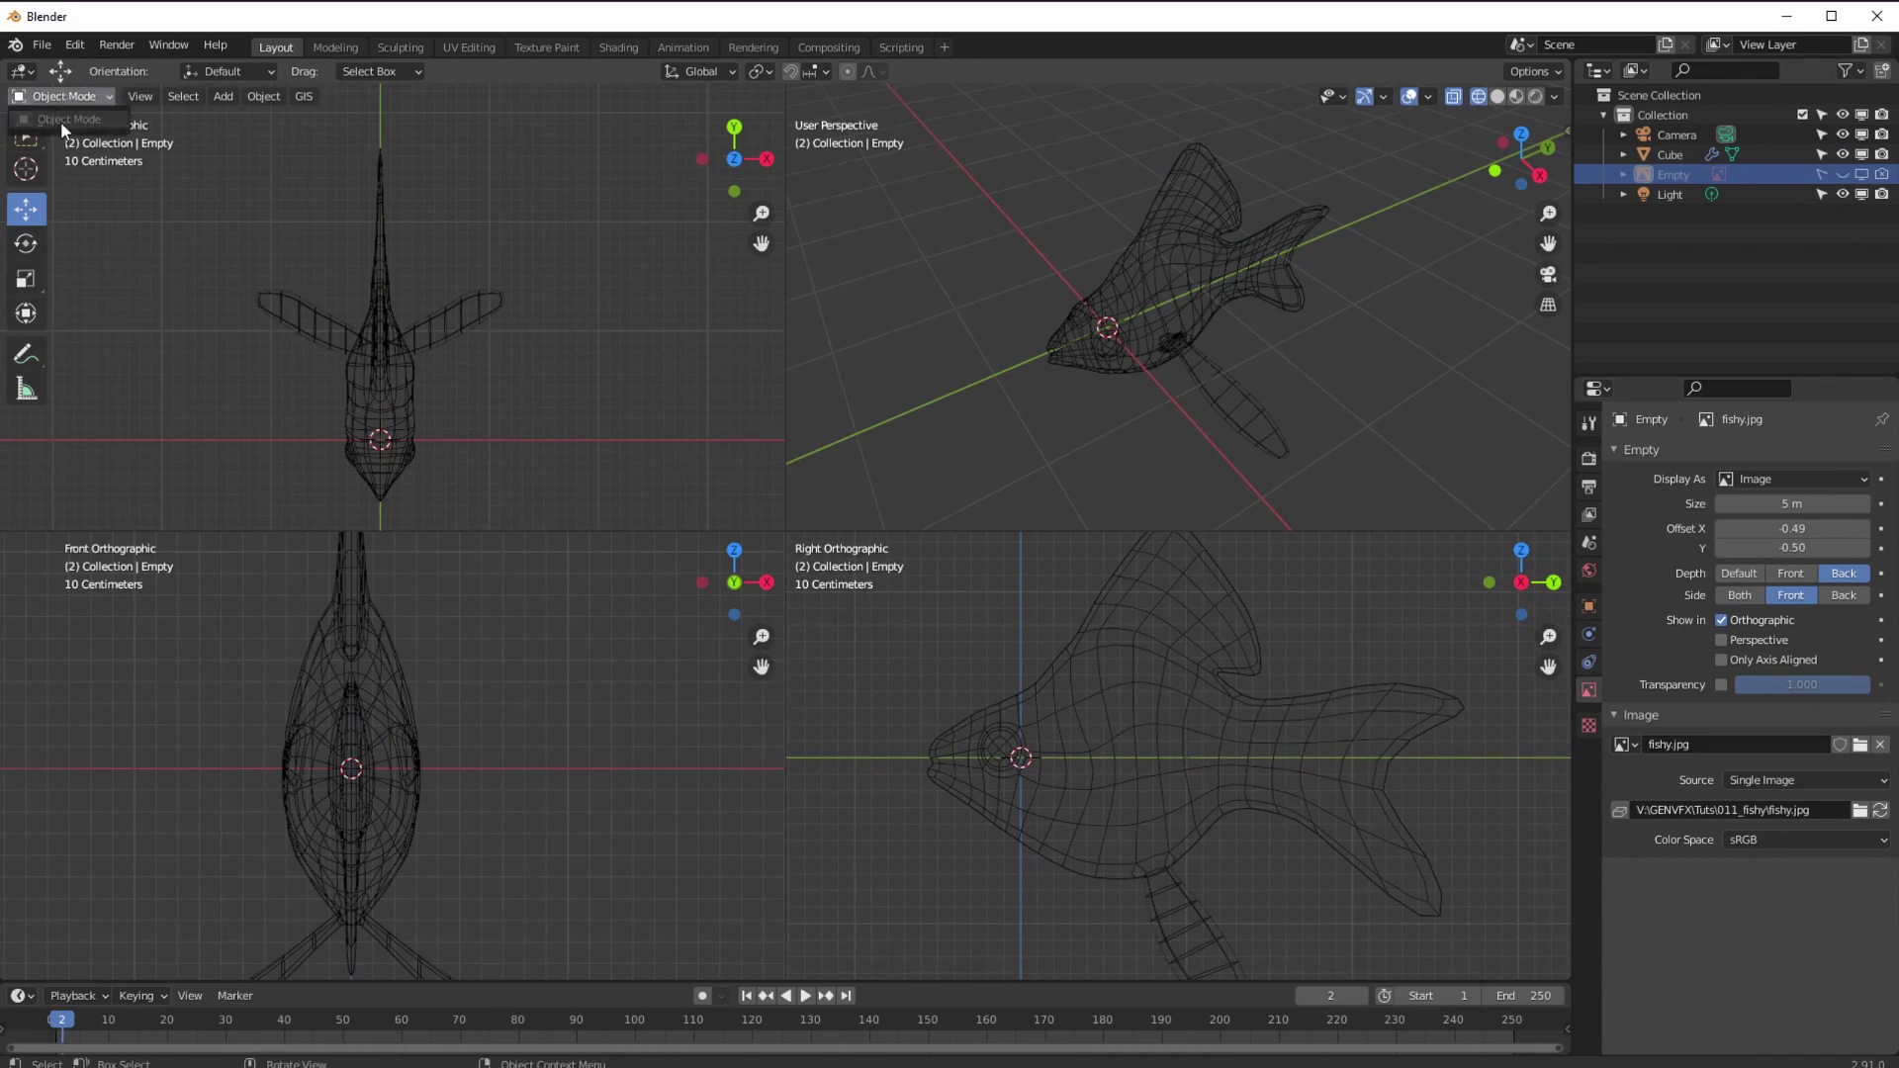
pyautogui.click(1193, 727)
pyautogui.click(38, 99)
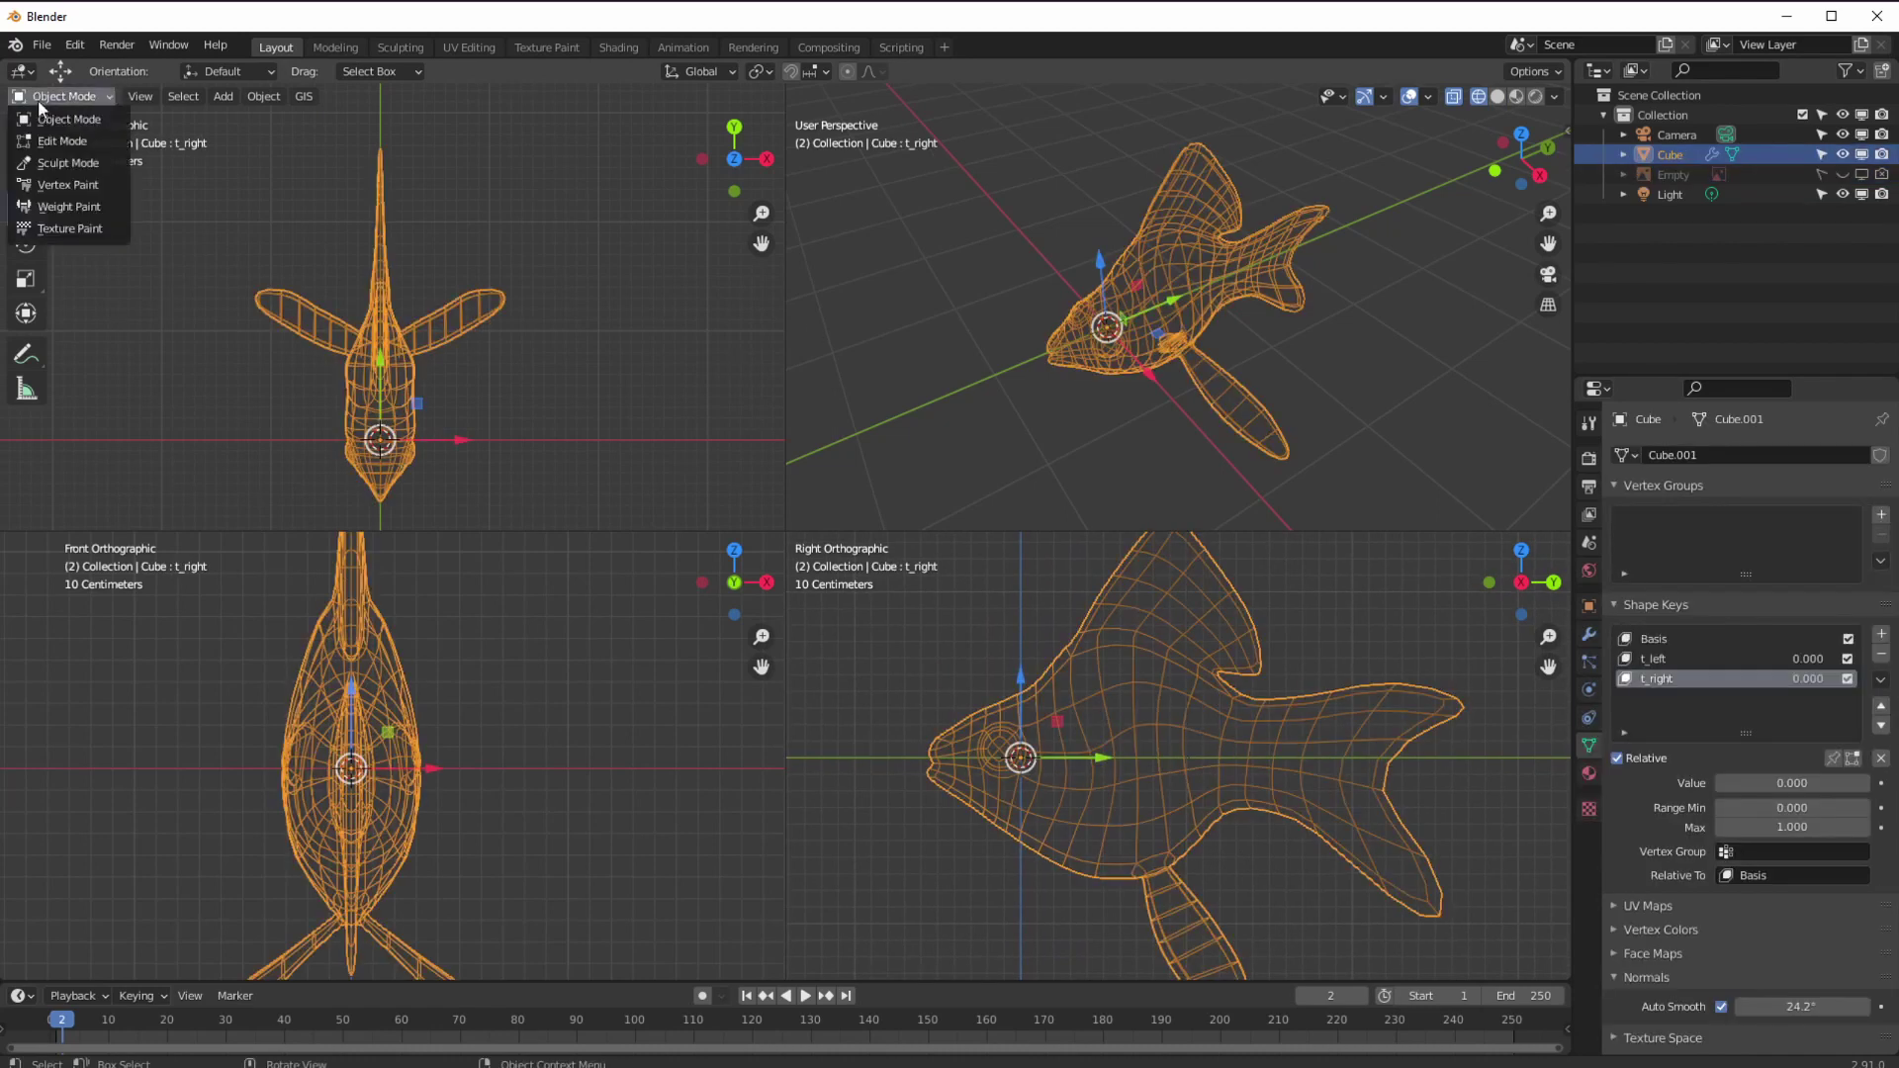
pyautogui.click(59, 121)
pyautogui.keyDown('shift'); pyautogui.moveTo(1060, 708); pyautogui.dragTo(997, 672, button='middle'); pyautogui.keyUp('shift')
pyautogui.click(28, 136)
pyautogui.moveTo(1188, 657)
pyautogui.mouseDown()
pyautogui.moveTo(1362, 635)
pyautogui.moveTo(1389, 922)
pyautogui.moveTo(1179, 819)
pyautogui.moveTo(1177, 661)
pyautogui.mouseUp()
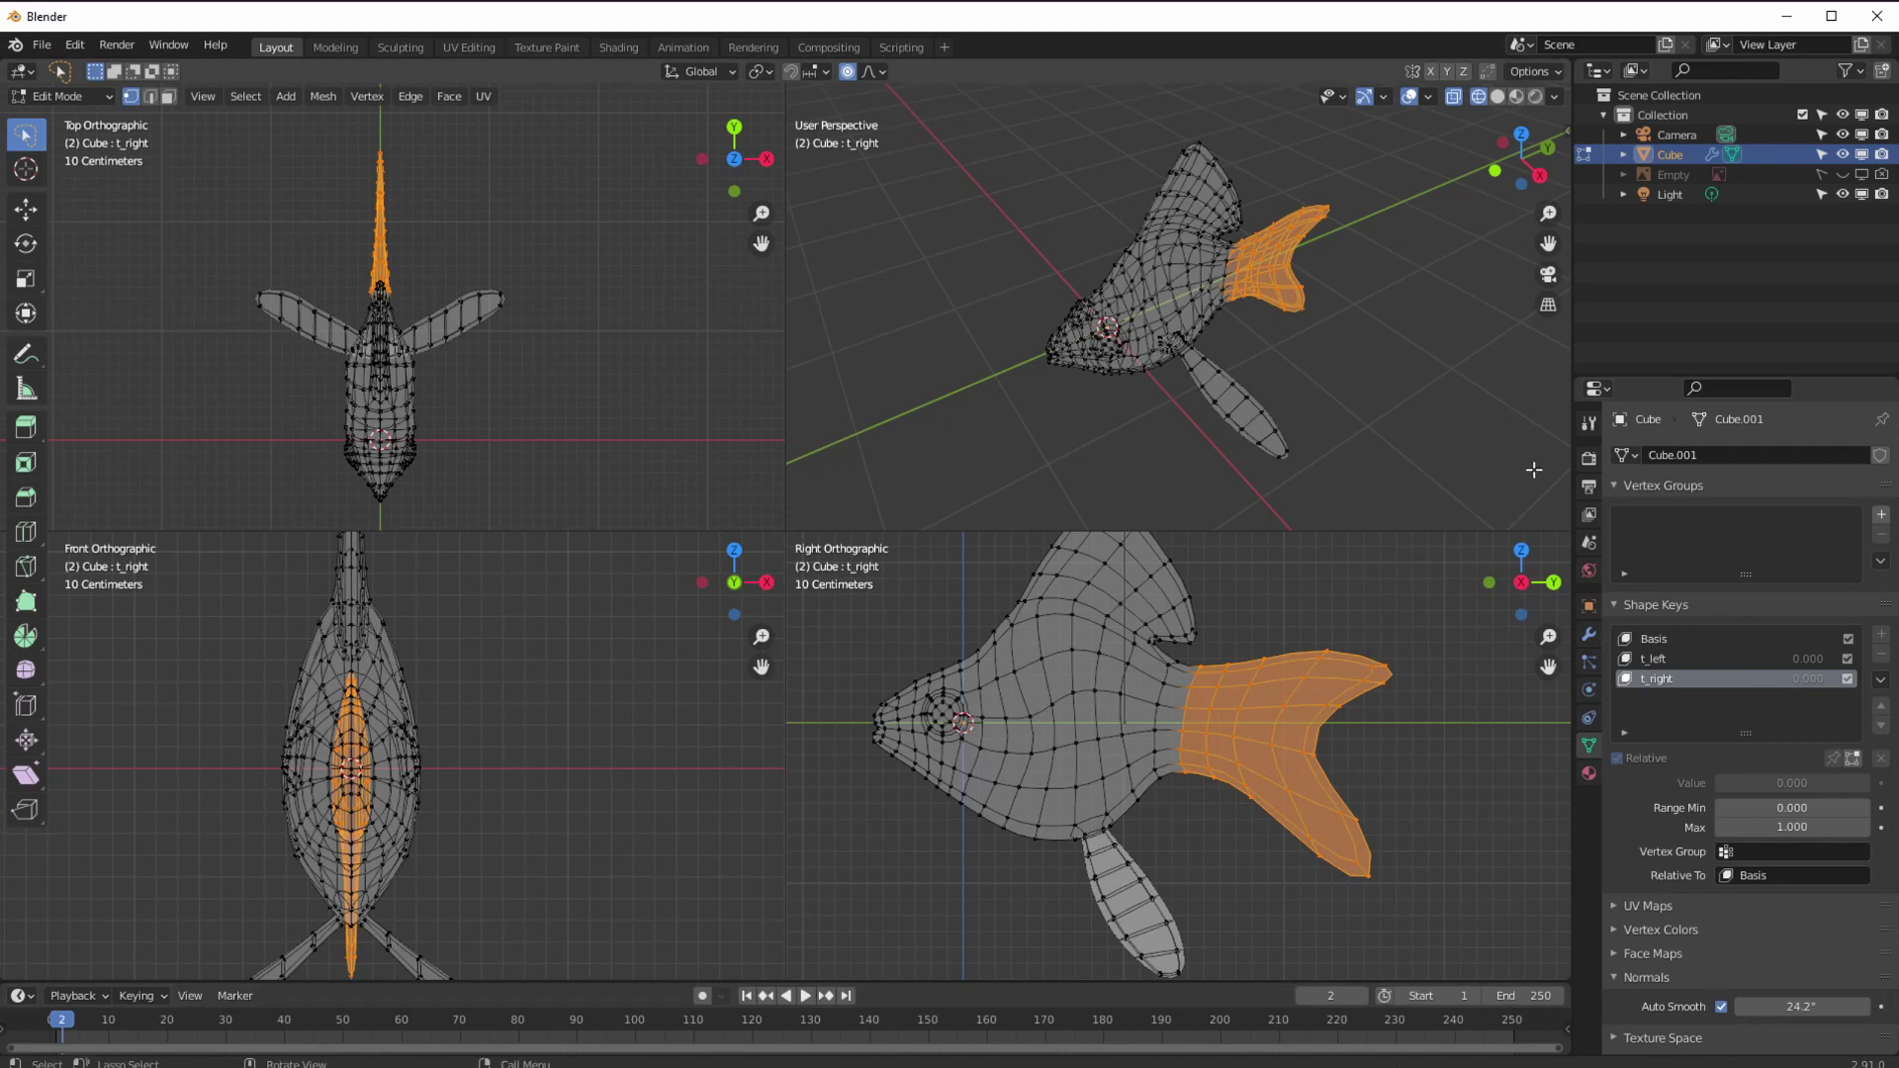
# - Make t_left the active shape key and place the 3D cursor at the base of the tail in the side view
pyautogui.click(1663, 660)
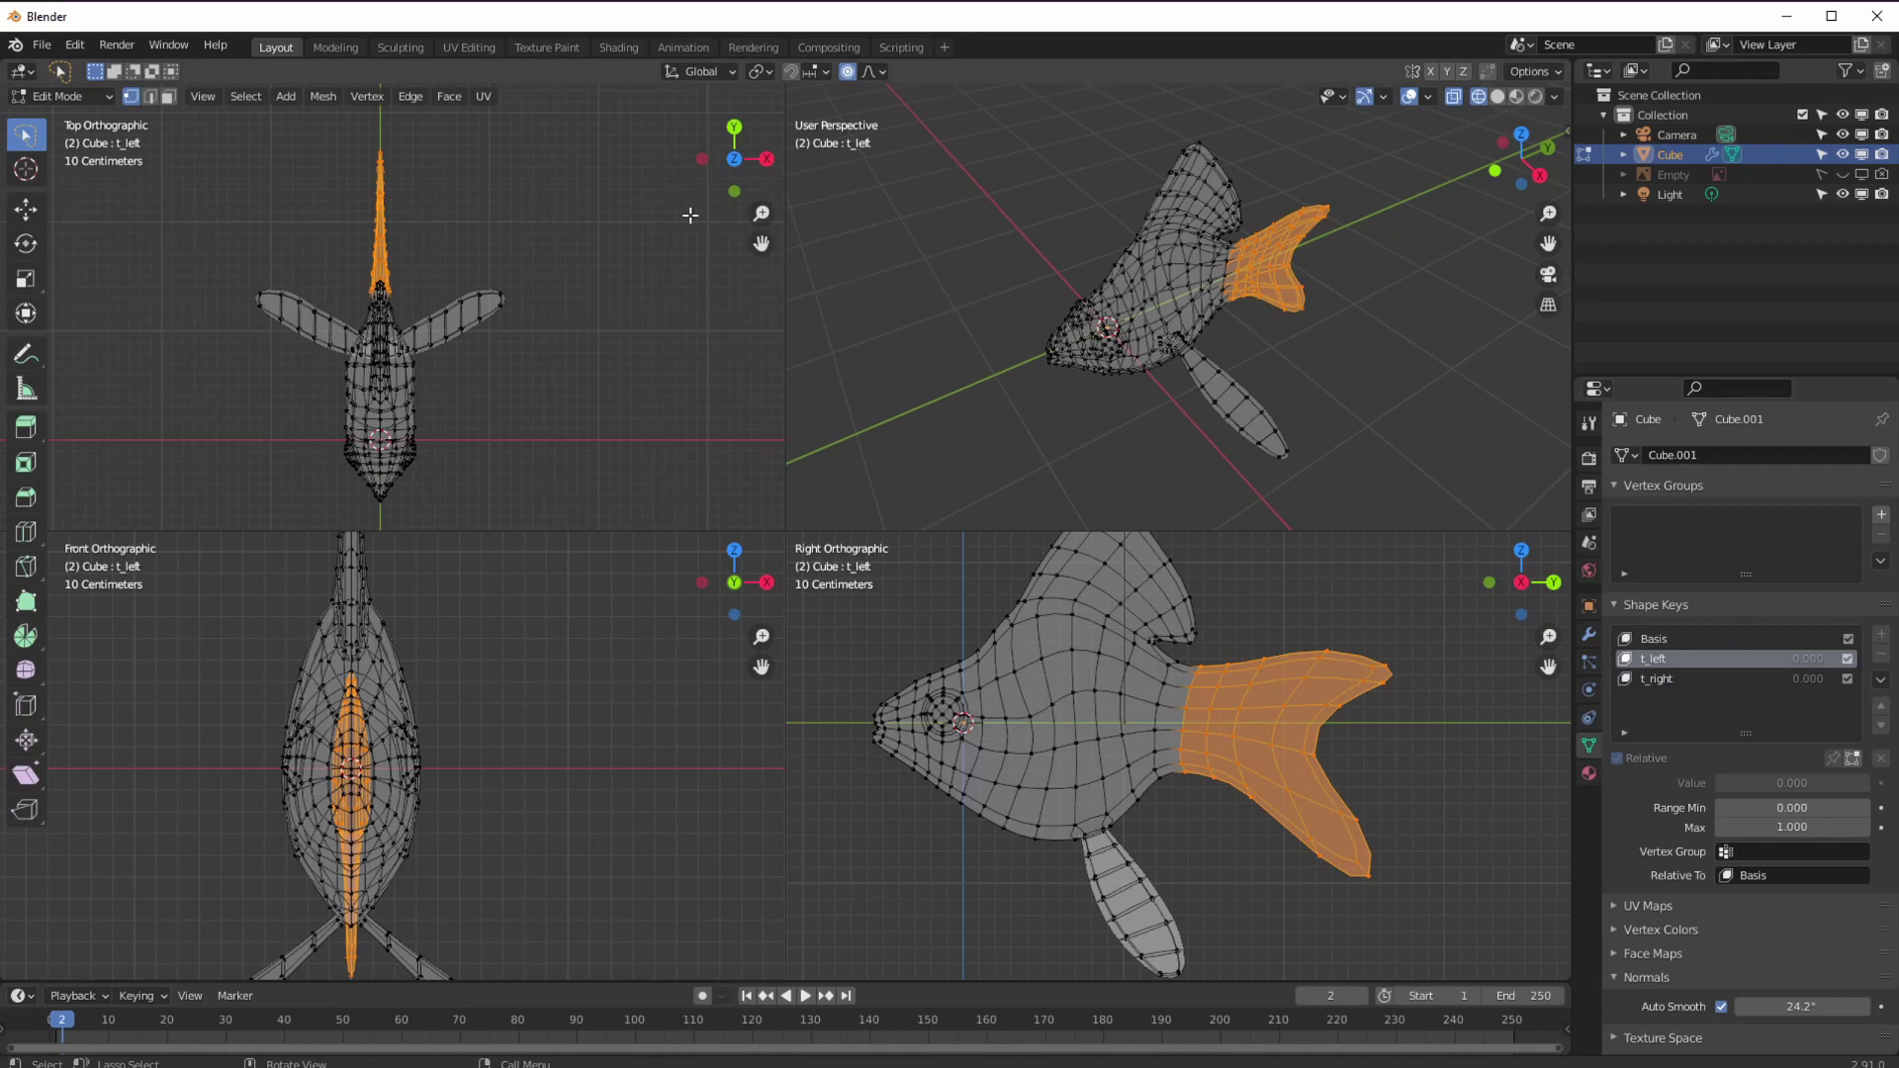
pyautogui.click(26, 245)
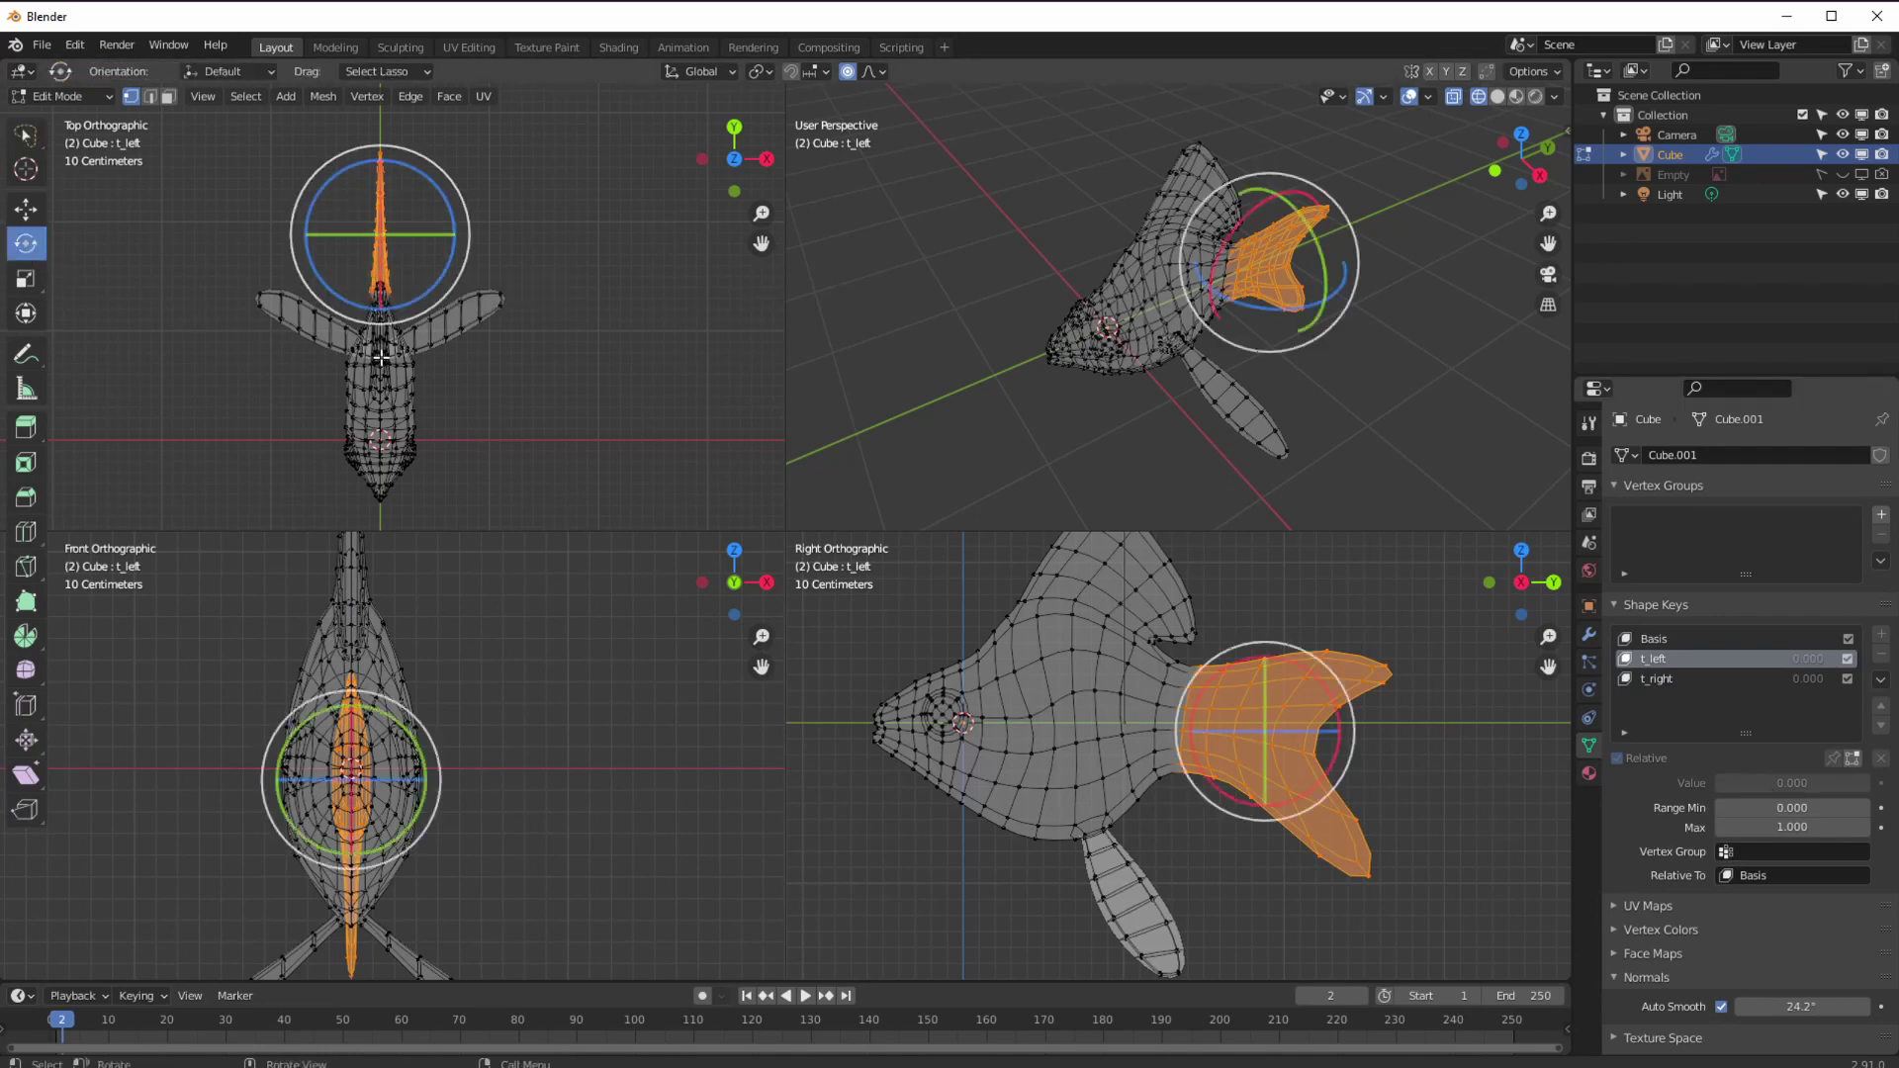
pyautogui.scroll(3, 380, 333)
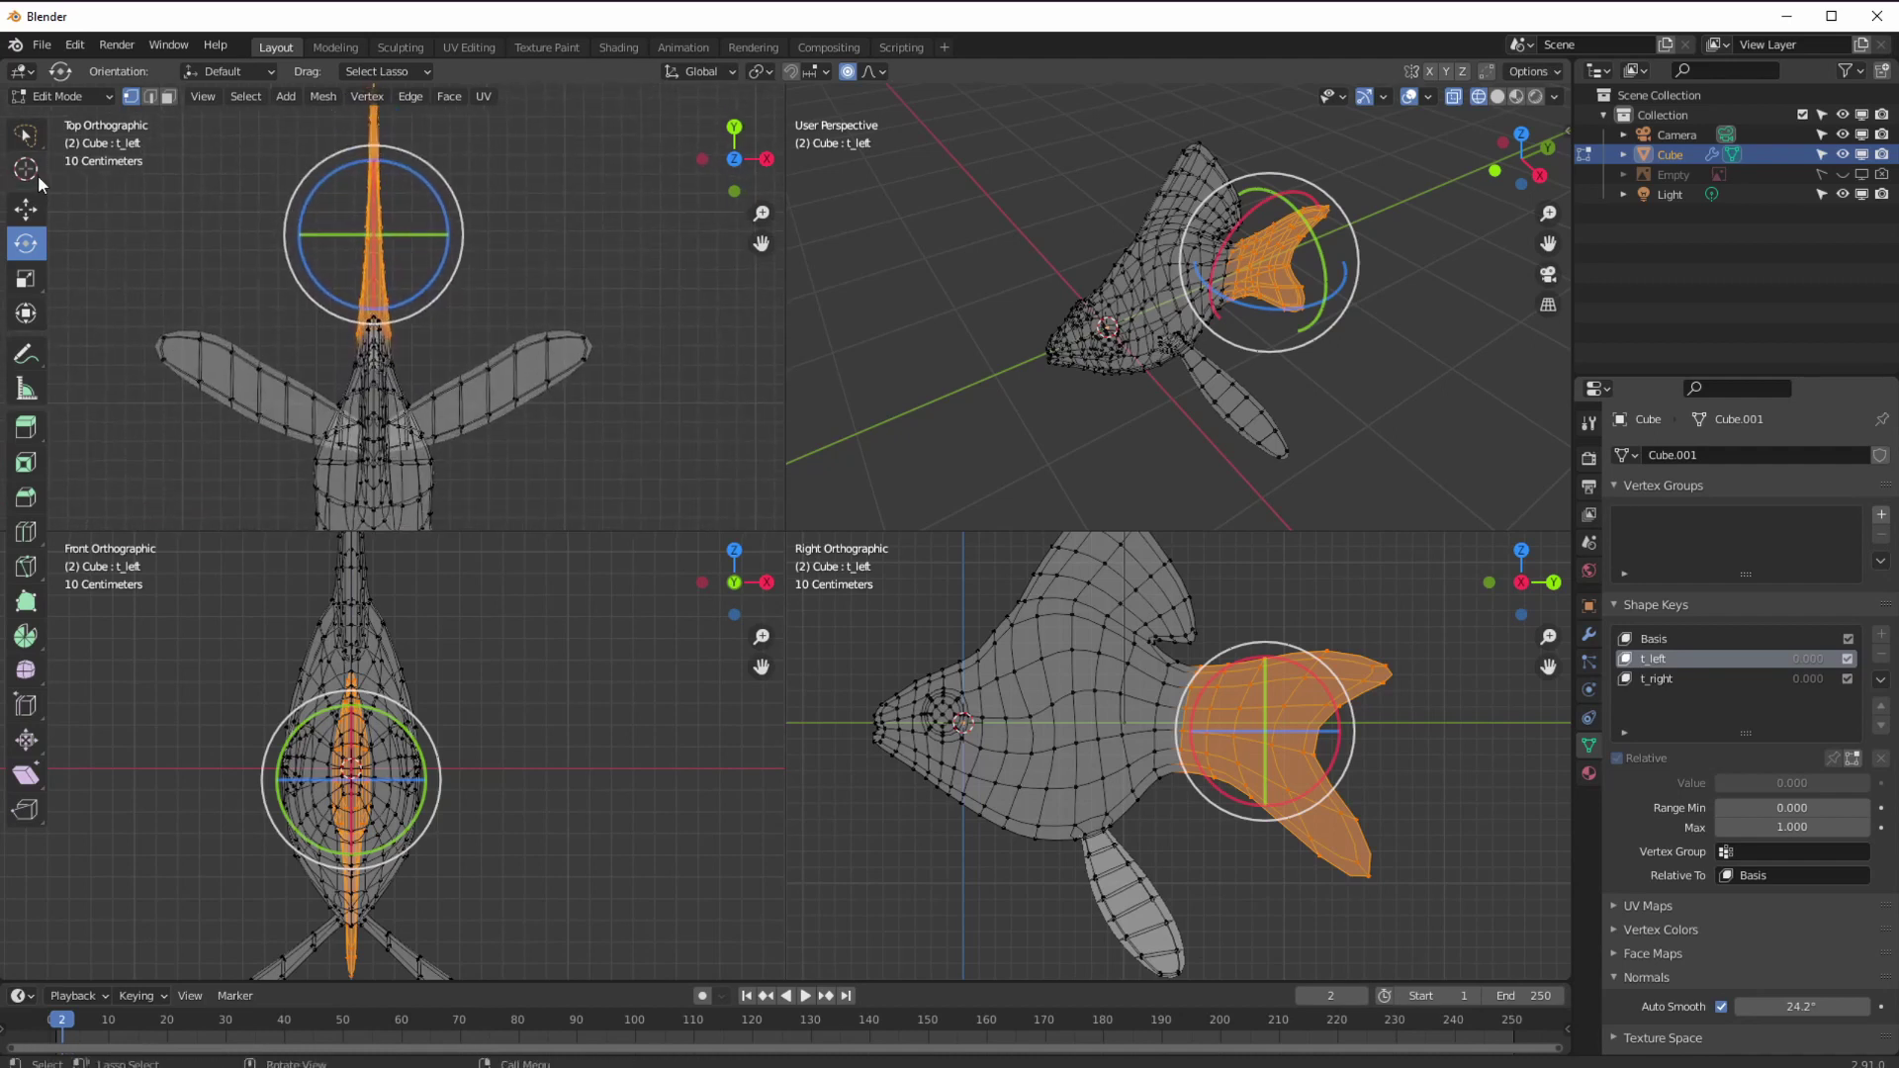
pyautogui.click(38, 178)
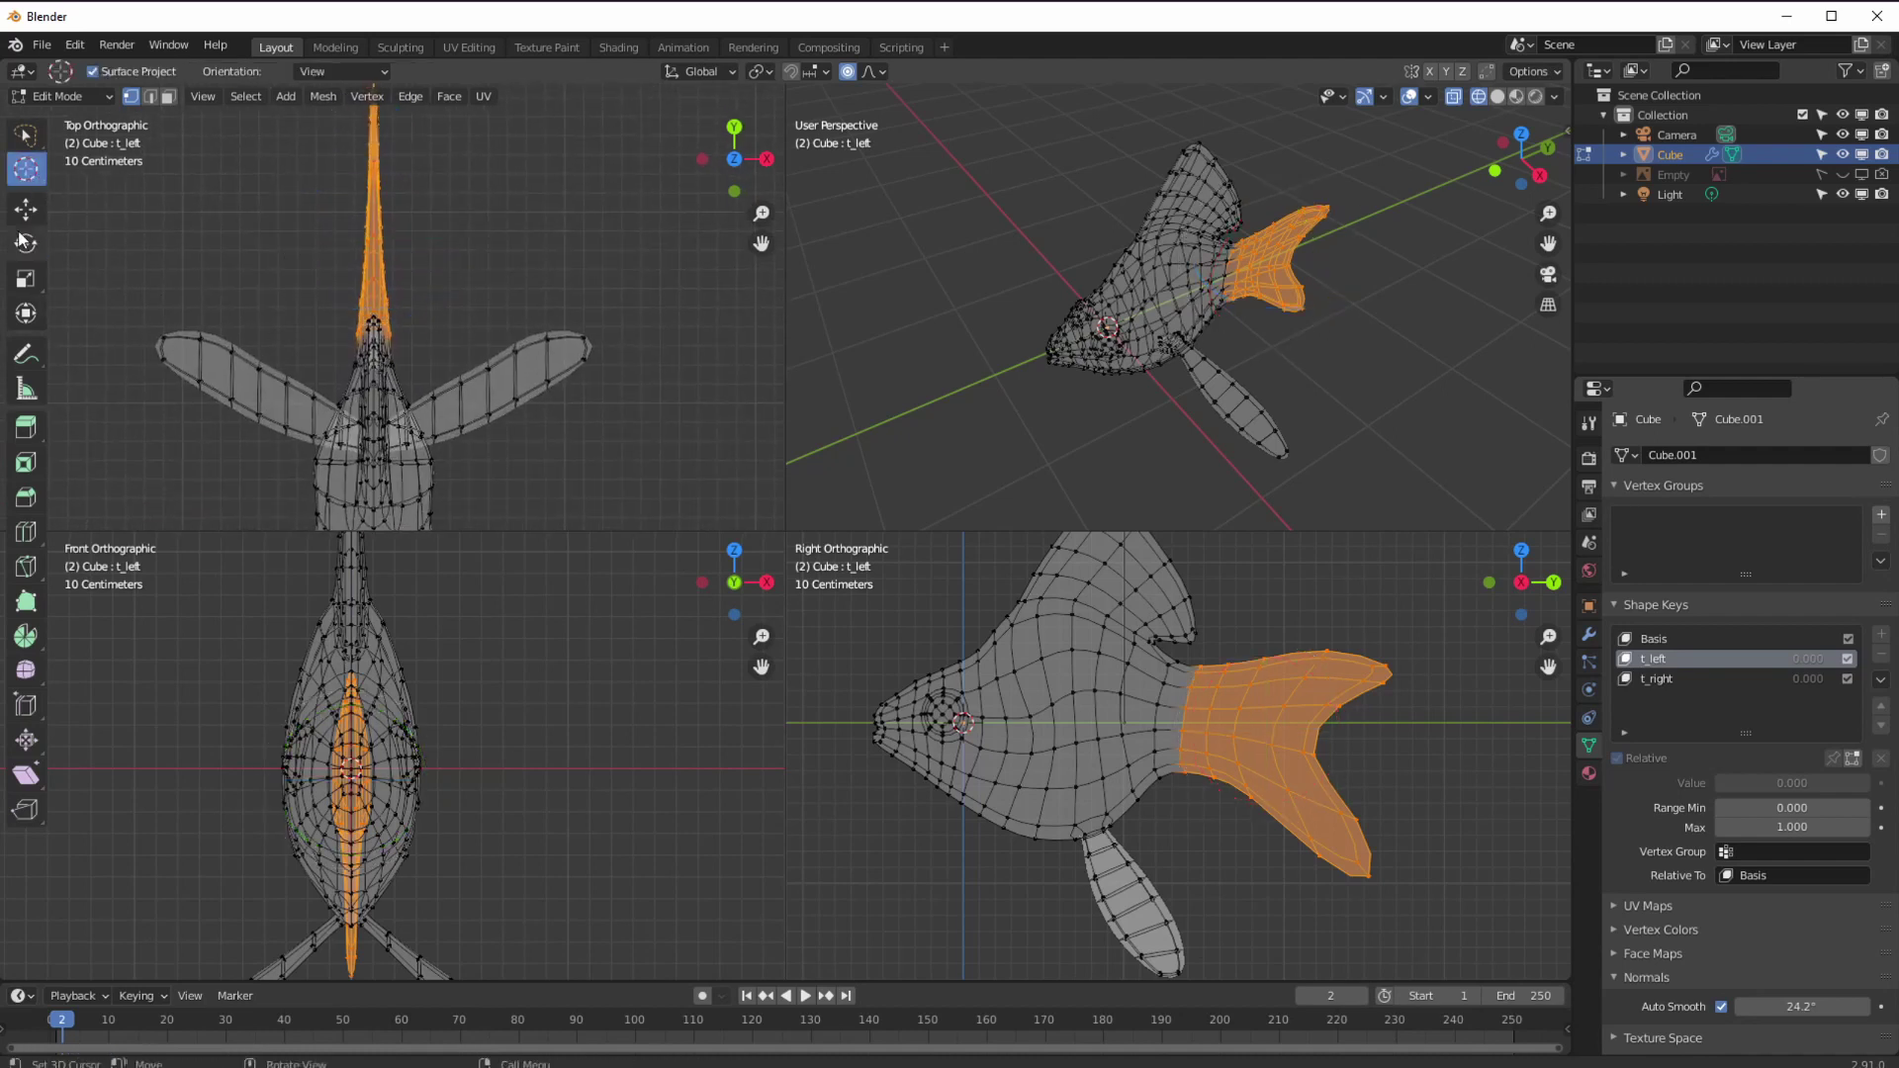
pyautogui.click(26, 209)
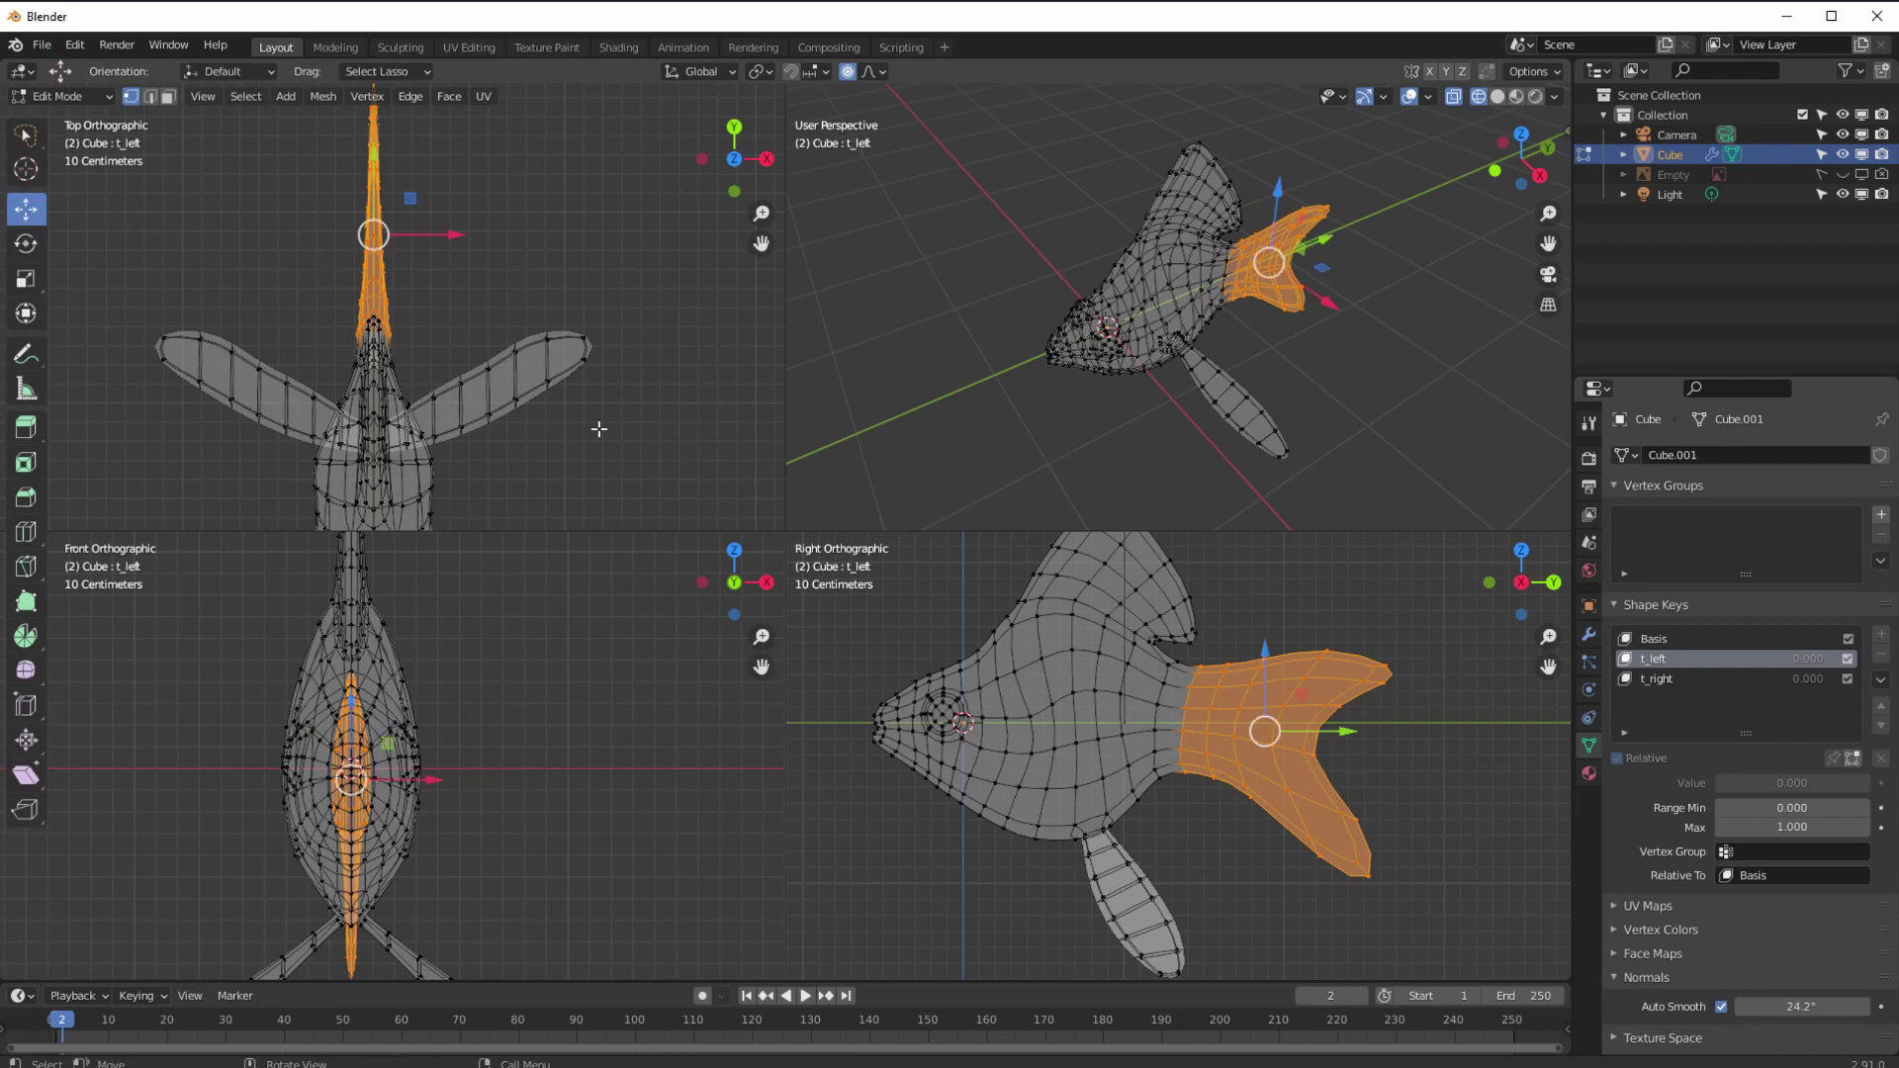
pyautogui.click(1183, 710)
pyautogui.click(27, 176)
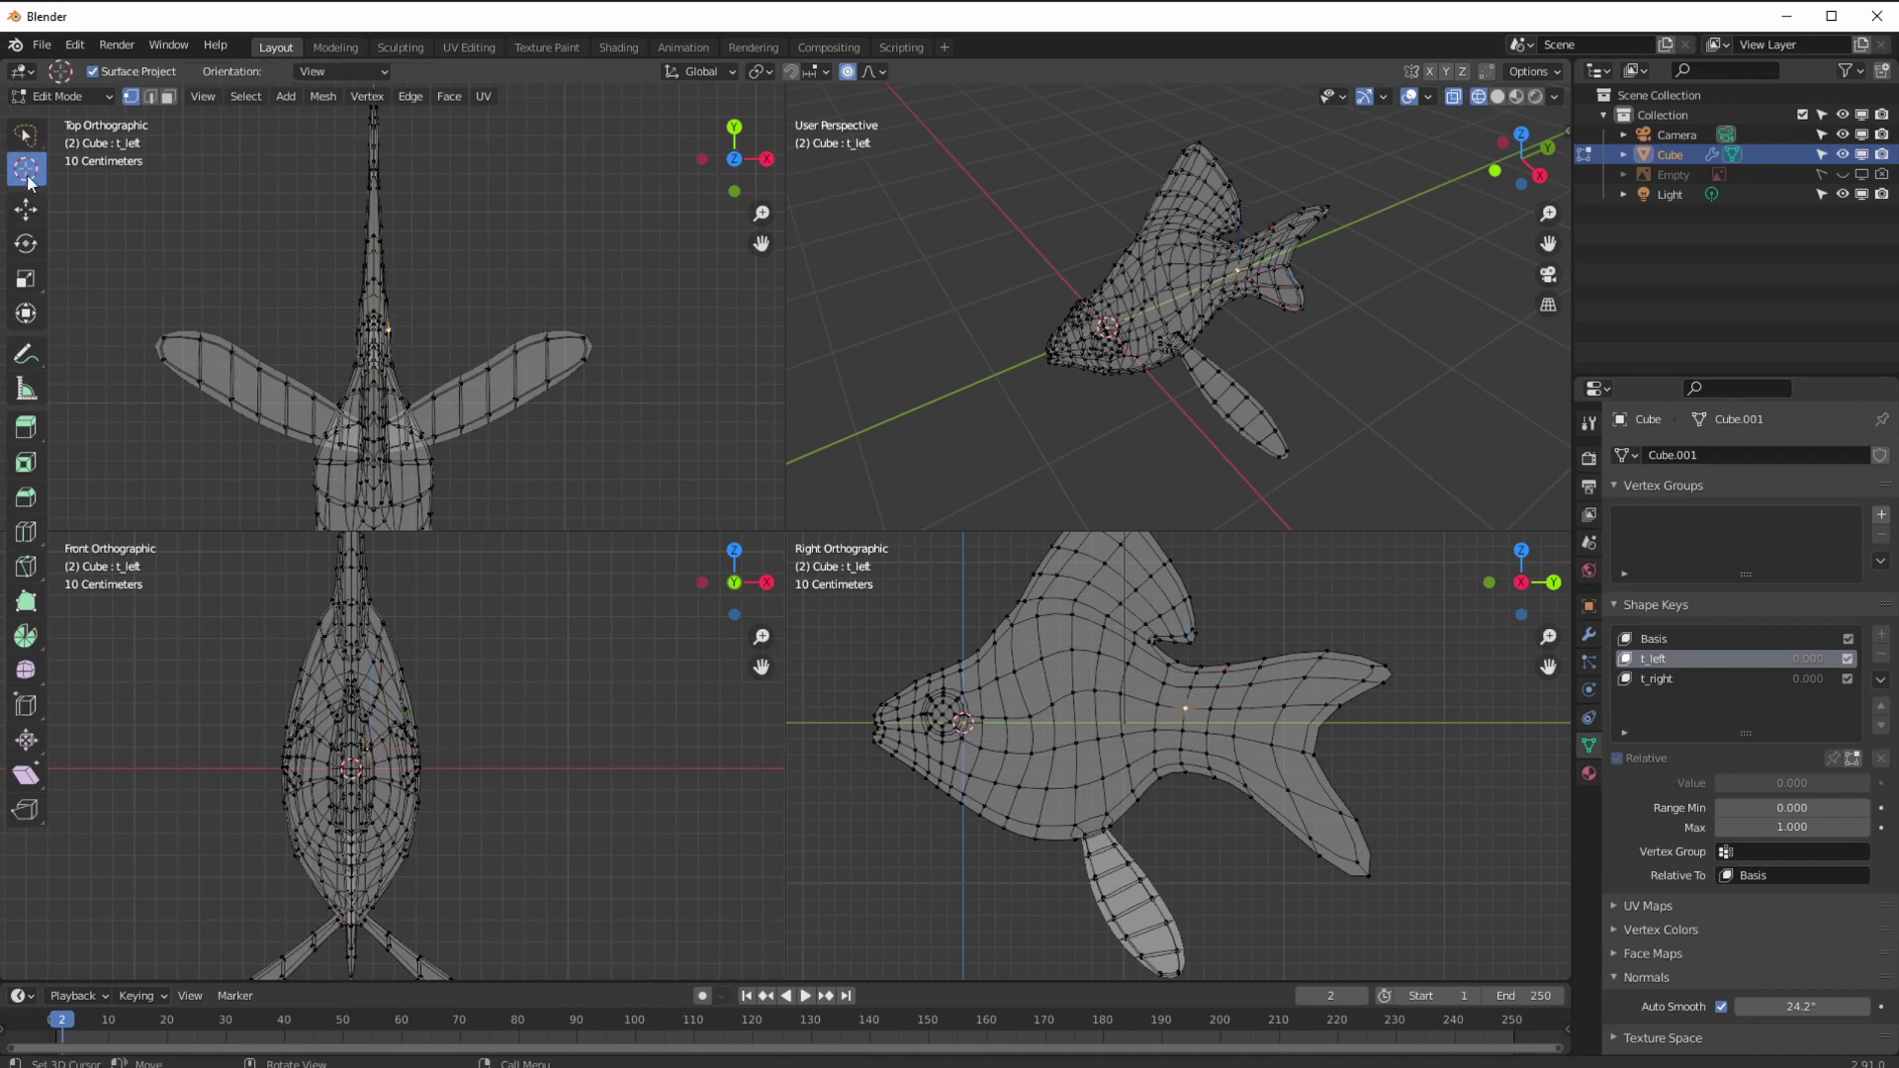
pyautogui.click(1132, 713)
pyautogui.click(1163, 718)
# - Set the transform pivot point to 3D Cursor and reselect the whole tail fin
pyautogui.click(695, 72)
pyautogui.click(756, 72)
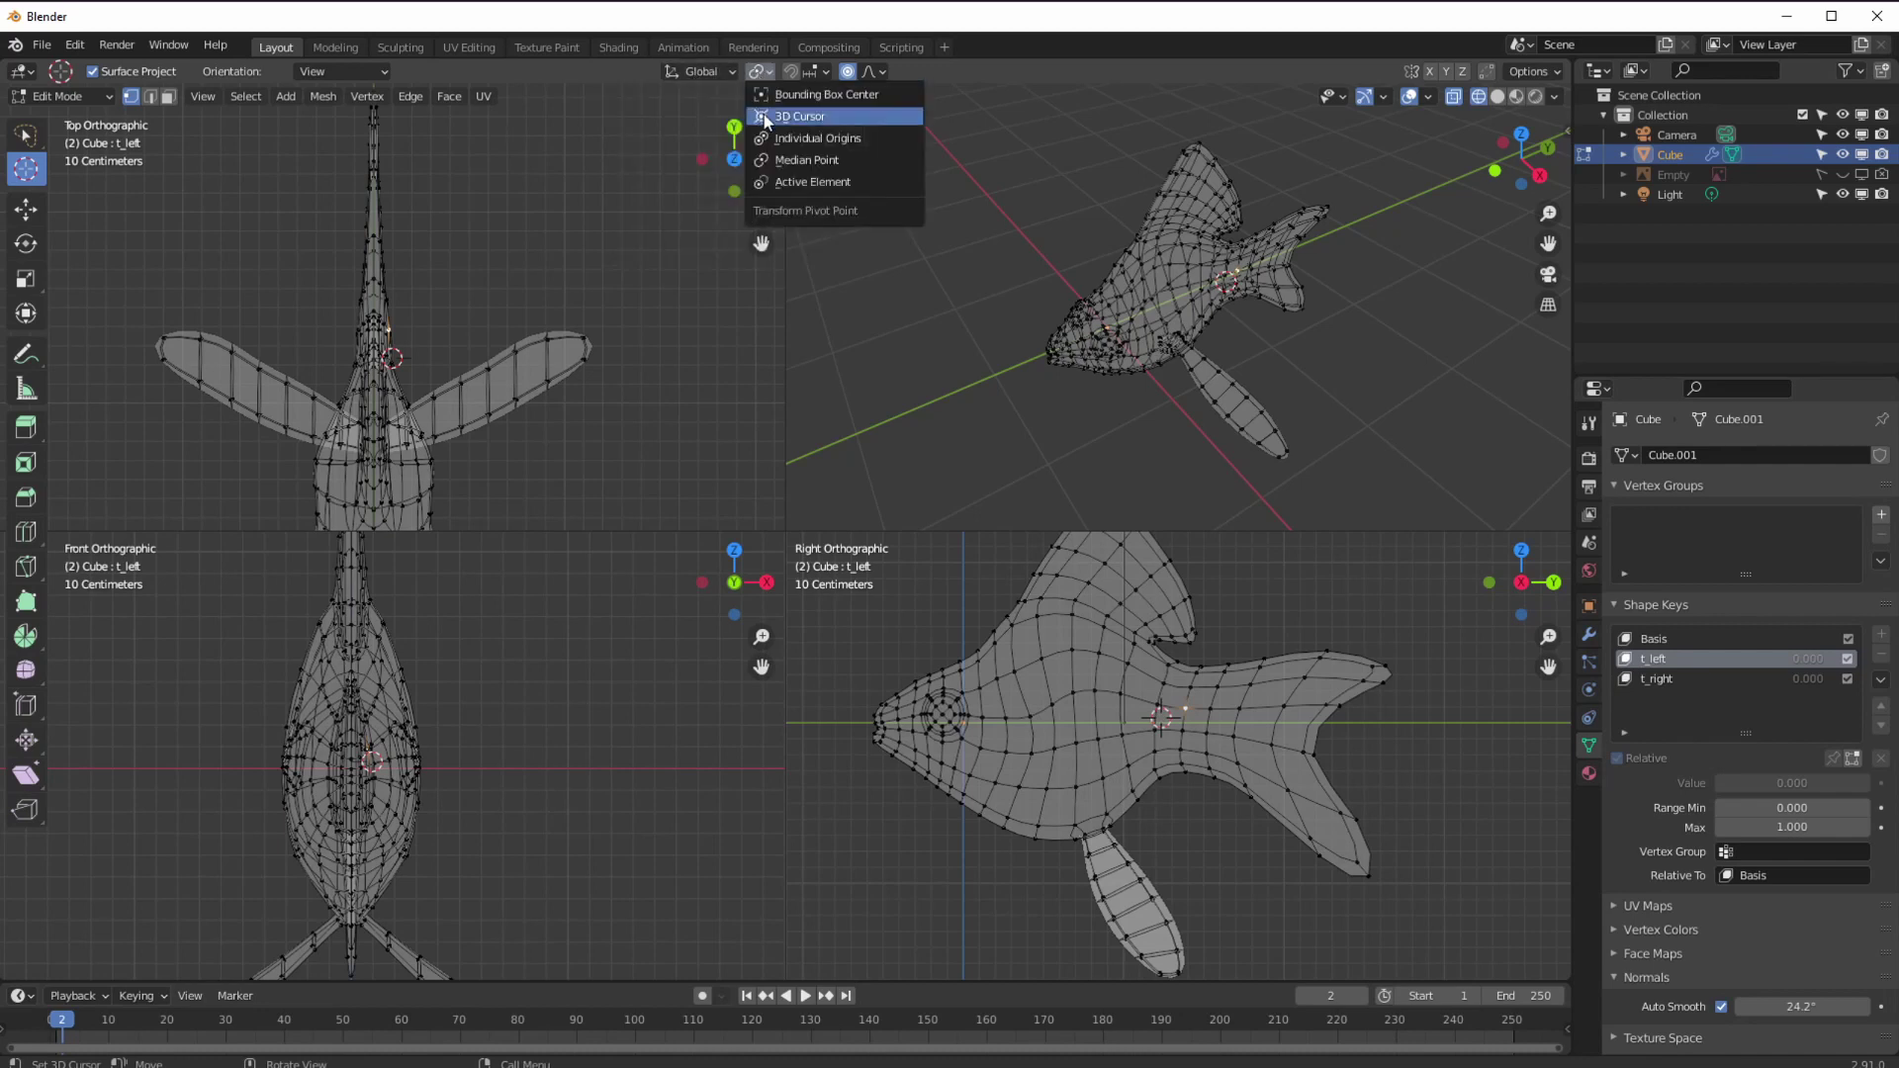
pyautogui.click(767, 115)
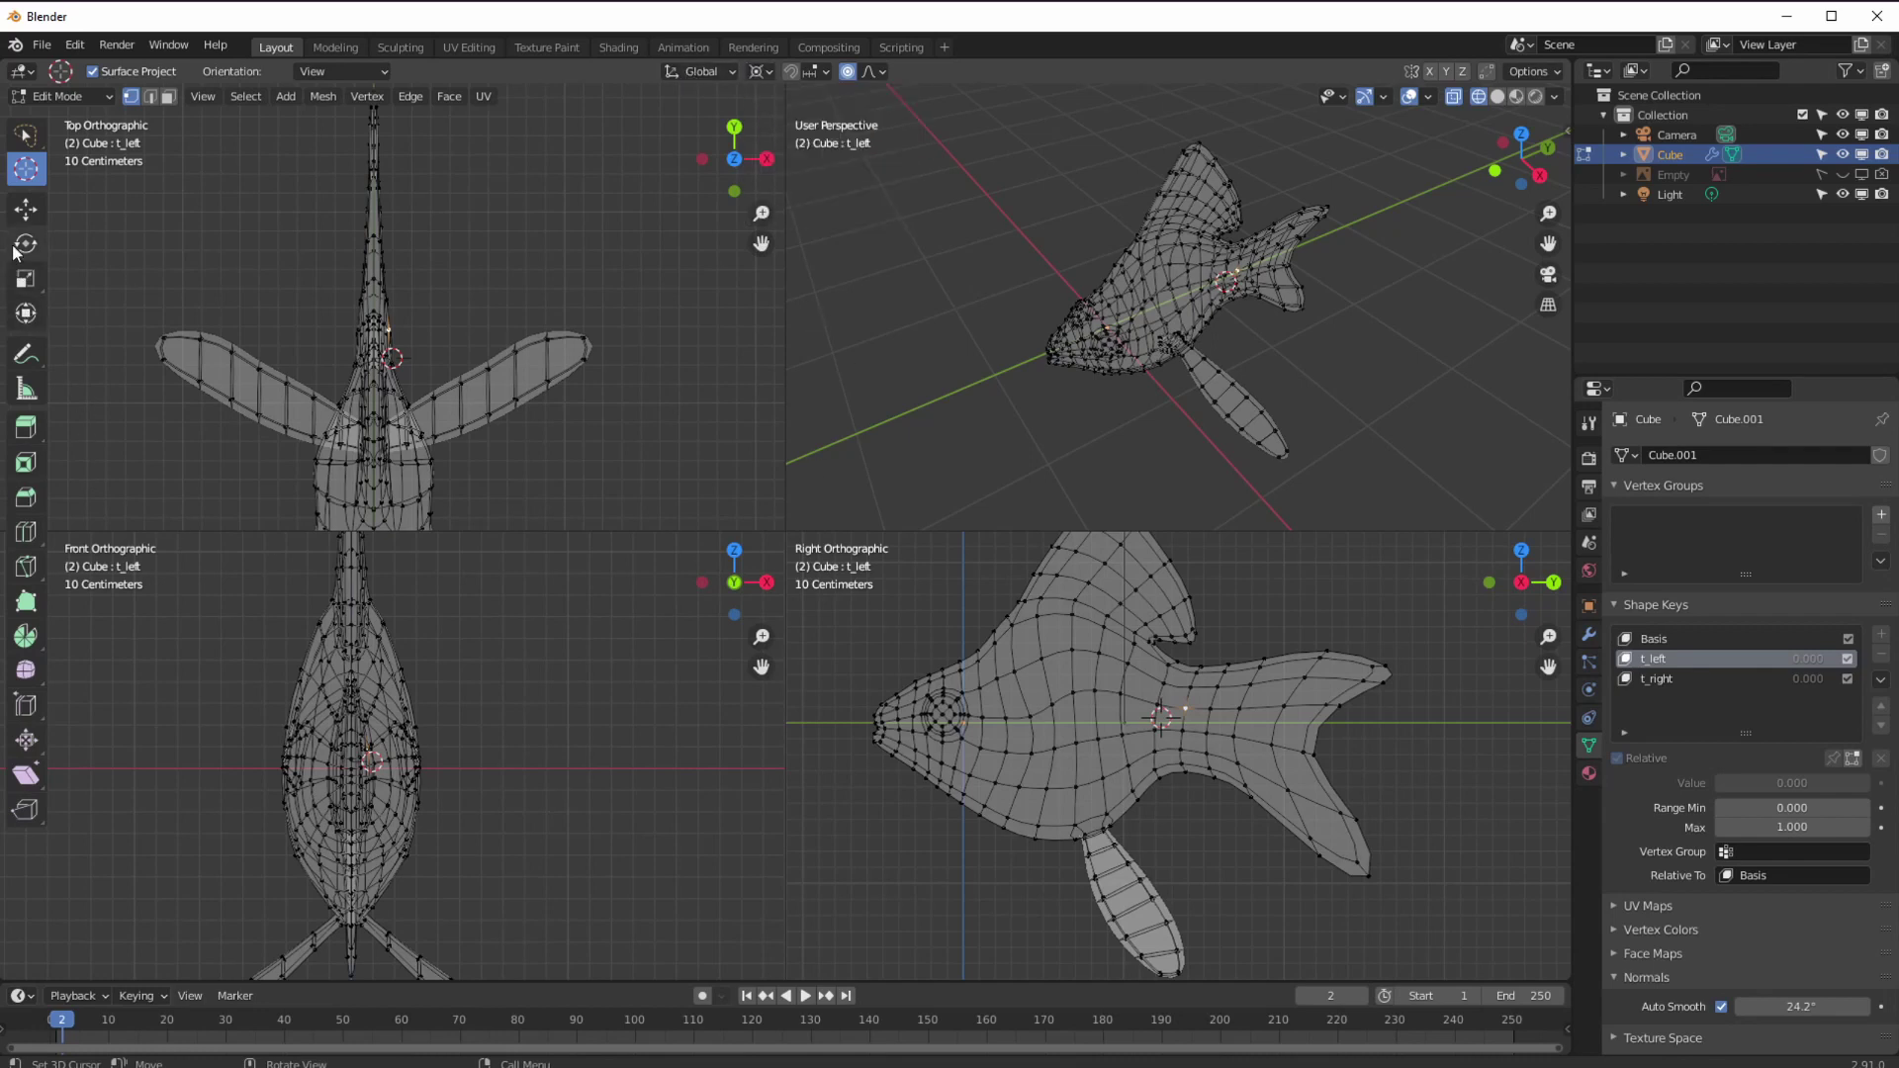
pyautogui.click(25, 134)
pyautogui.moveTo(1432, 687)
pyautogui.keyDown('ctrl'); pyautogui.mouseDown(button='right')
pyautogui.moveTo(1208, 661)
pyautogui.moveTo(1172, 682)
pyautogui.moveTo(1237, 850)
pyautogui.moveTo(1451, 791)
pyautogui.mouseUp(button='right'); pyautogui.keyUp('ctrl')
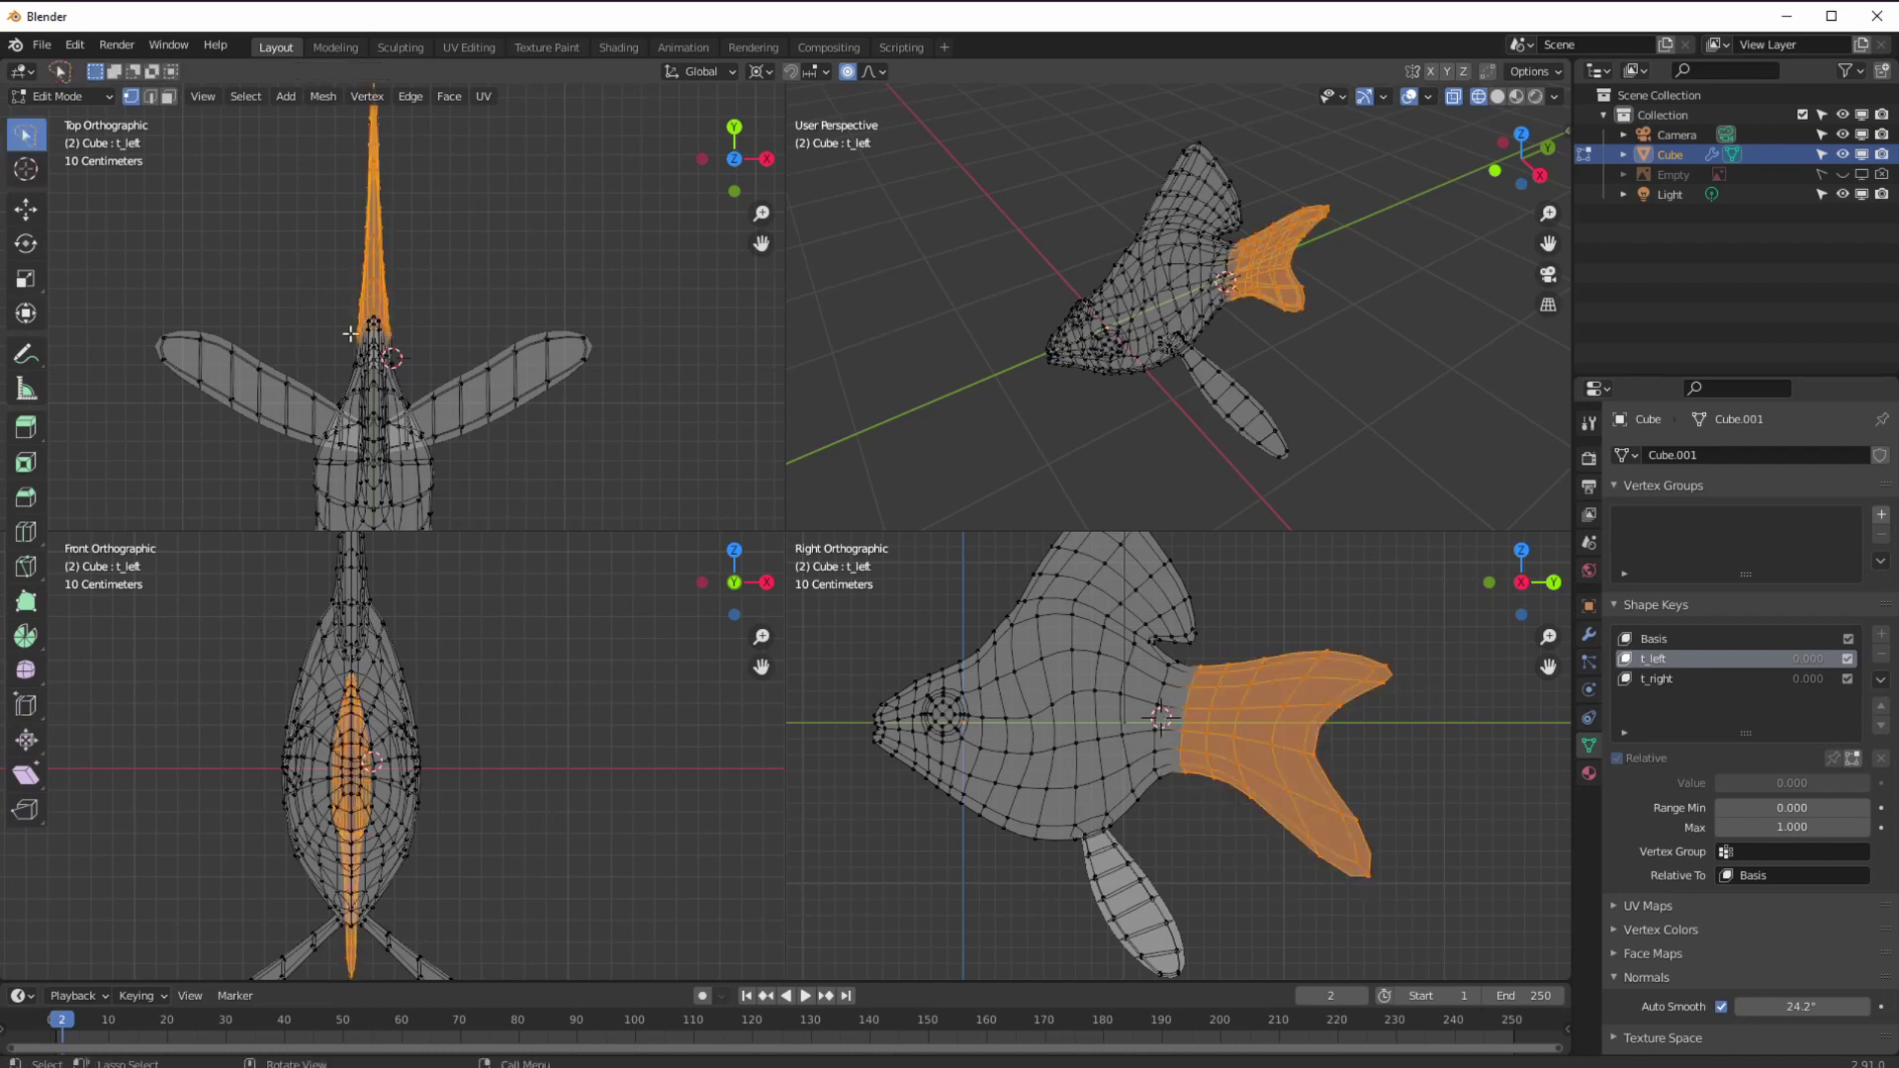
# - Reposition the 3D cursor onto the body's centre line at the tail base in the top view
pyautogui.click(26, 243)
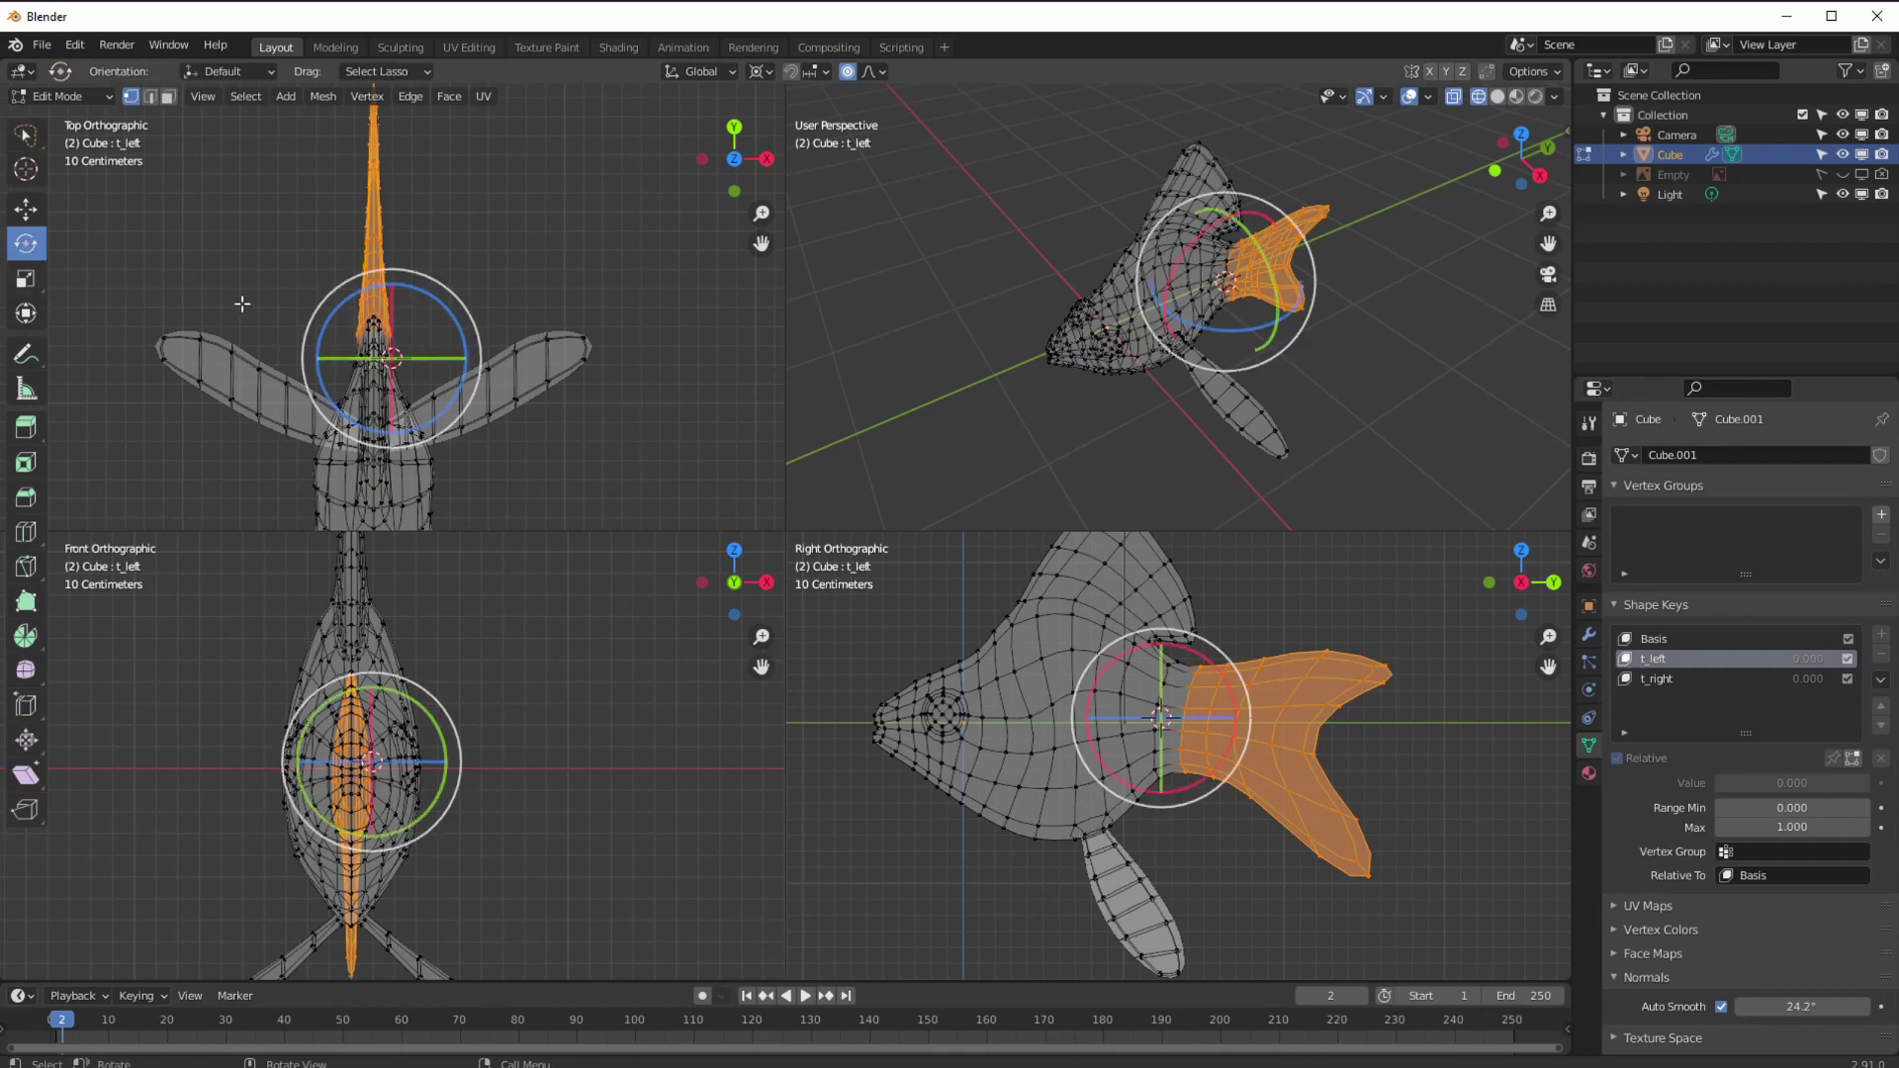
pyautogui.click(26, 168)
pyautogui.click(372, 358)
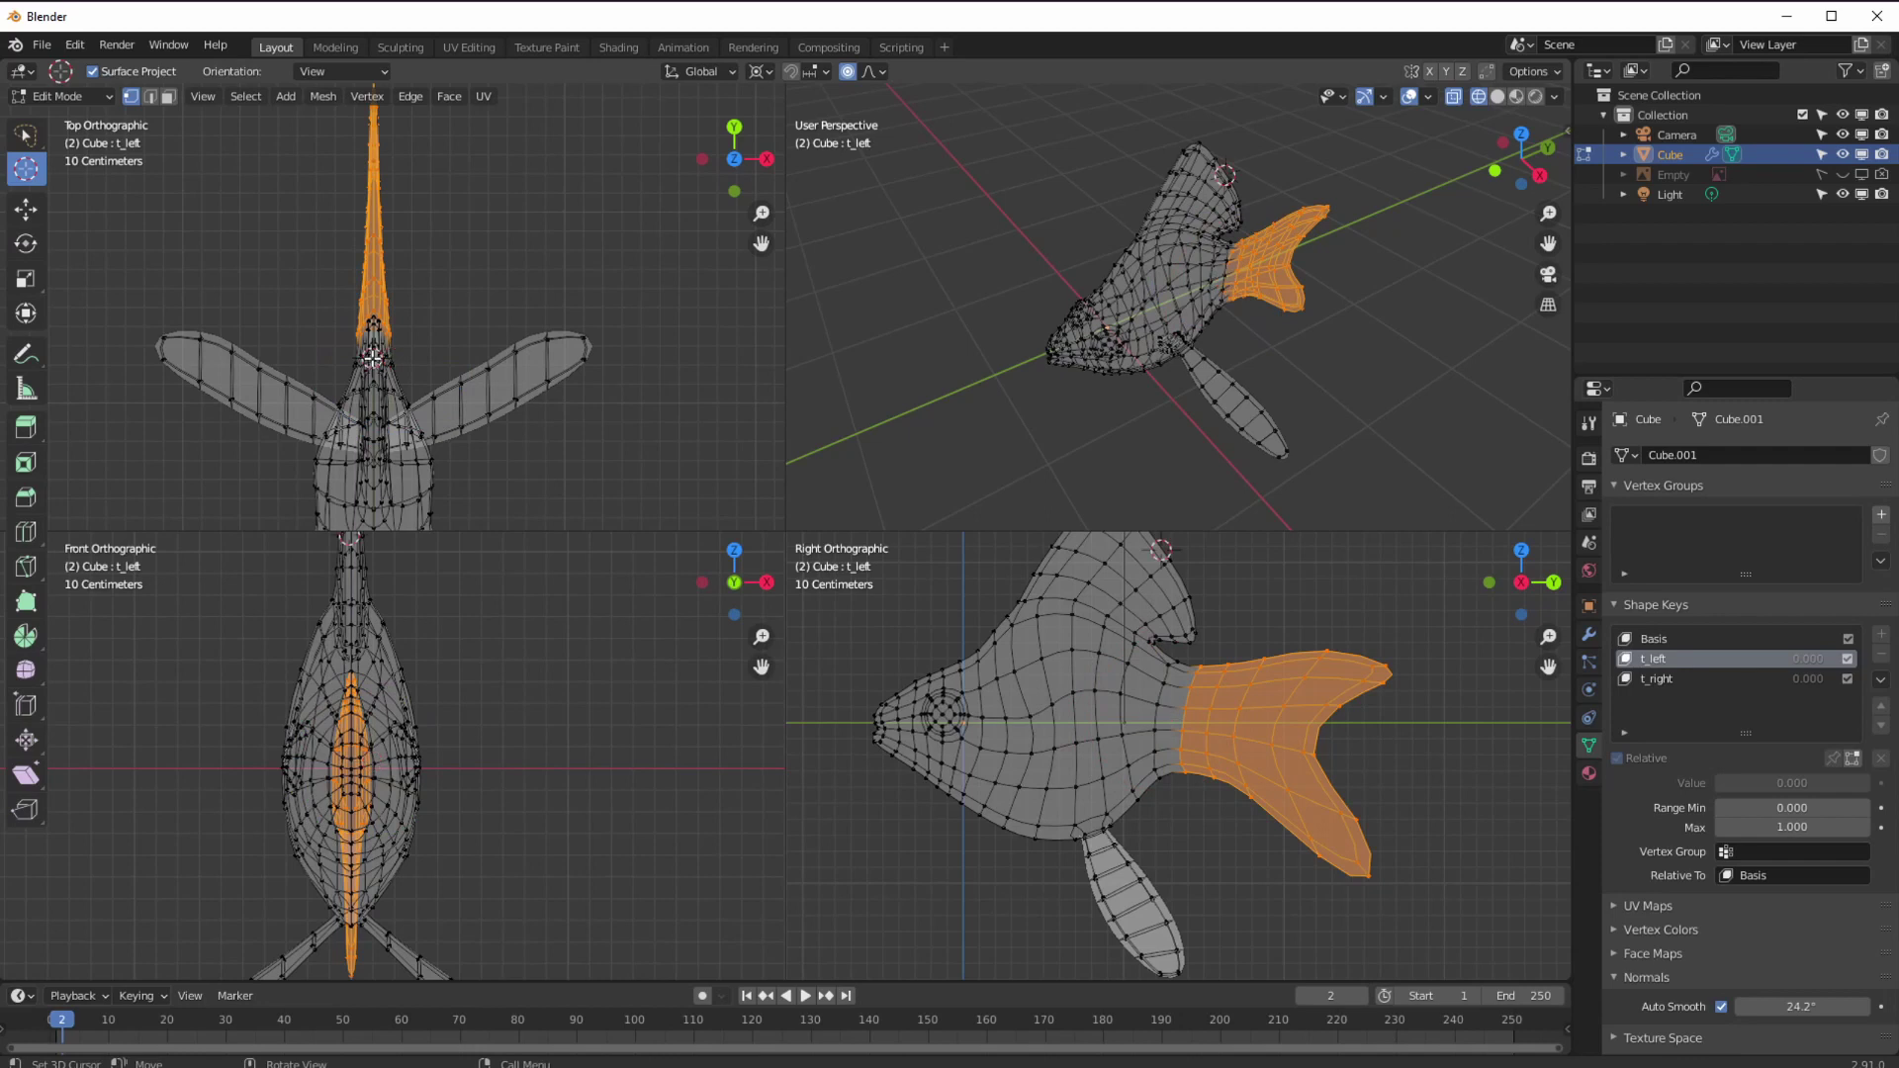
# - Try to rotate the tail fin -12.8° about Z around the 3D cursor with smooth proportional editing
pyautogui.click(25, 242)
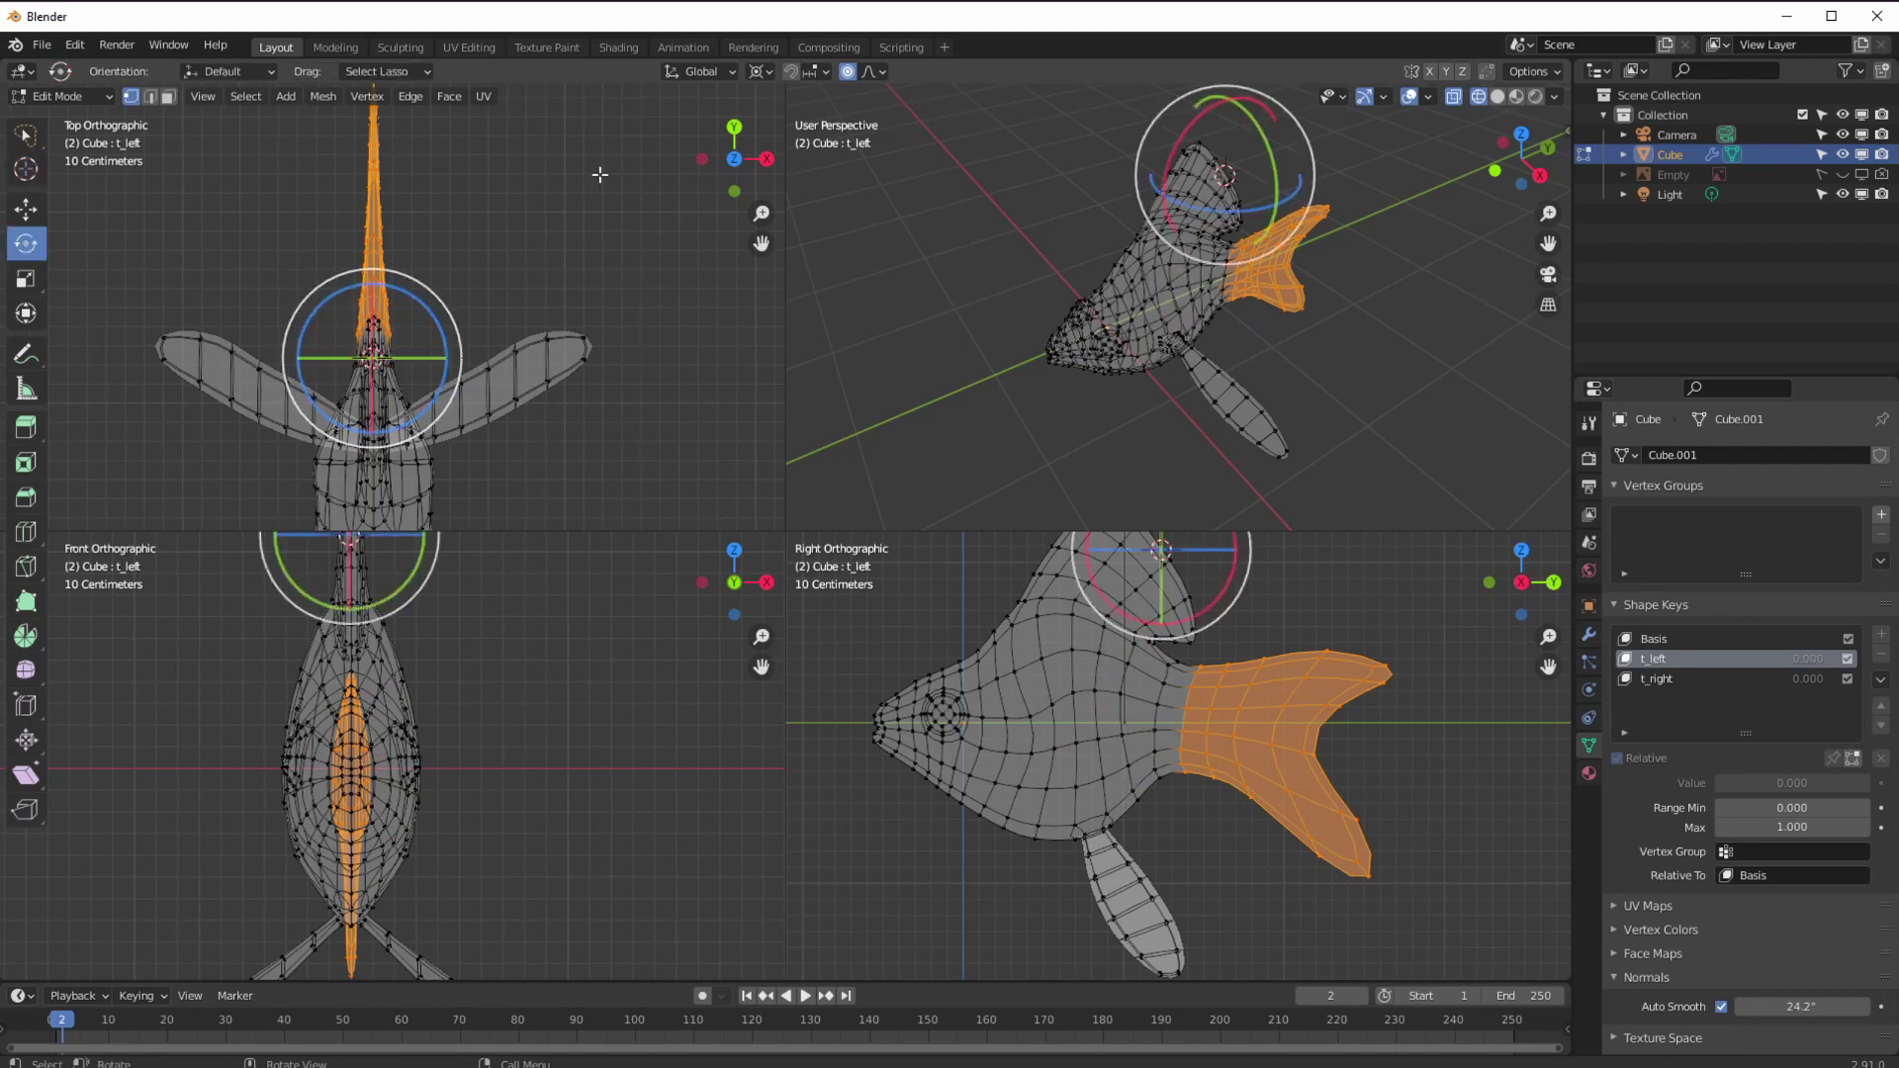
pyautogui.keyDown('ctrl'); pyautogui.moveTo(498, 369); pyautogui.dragTo(502, 420, button='middle'); pyautogui.keyUp('ctrl')
pyautogui.moveTo(320, 359)
pyautogui.mouseDown()
pyautogui.moveTo(362, 346)
pyautogui.moveTo(341, 348)
pyautogui.mouseUp()
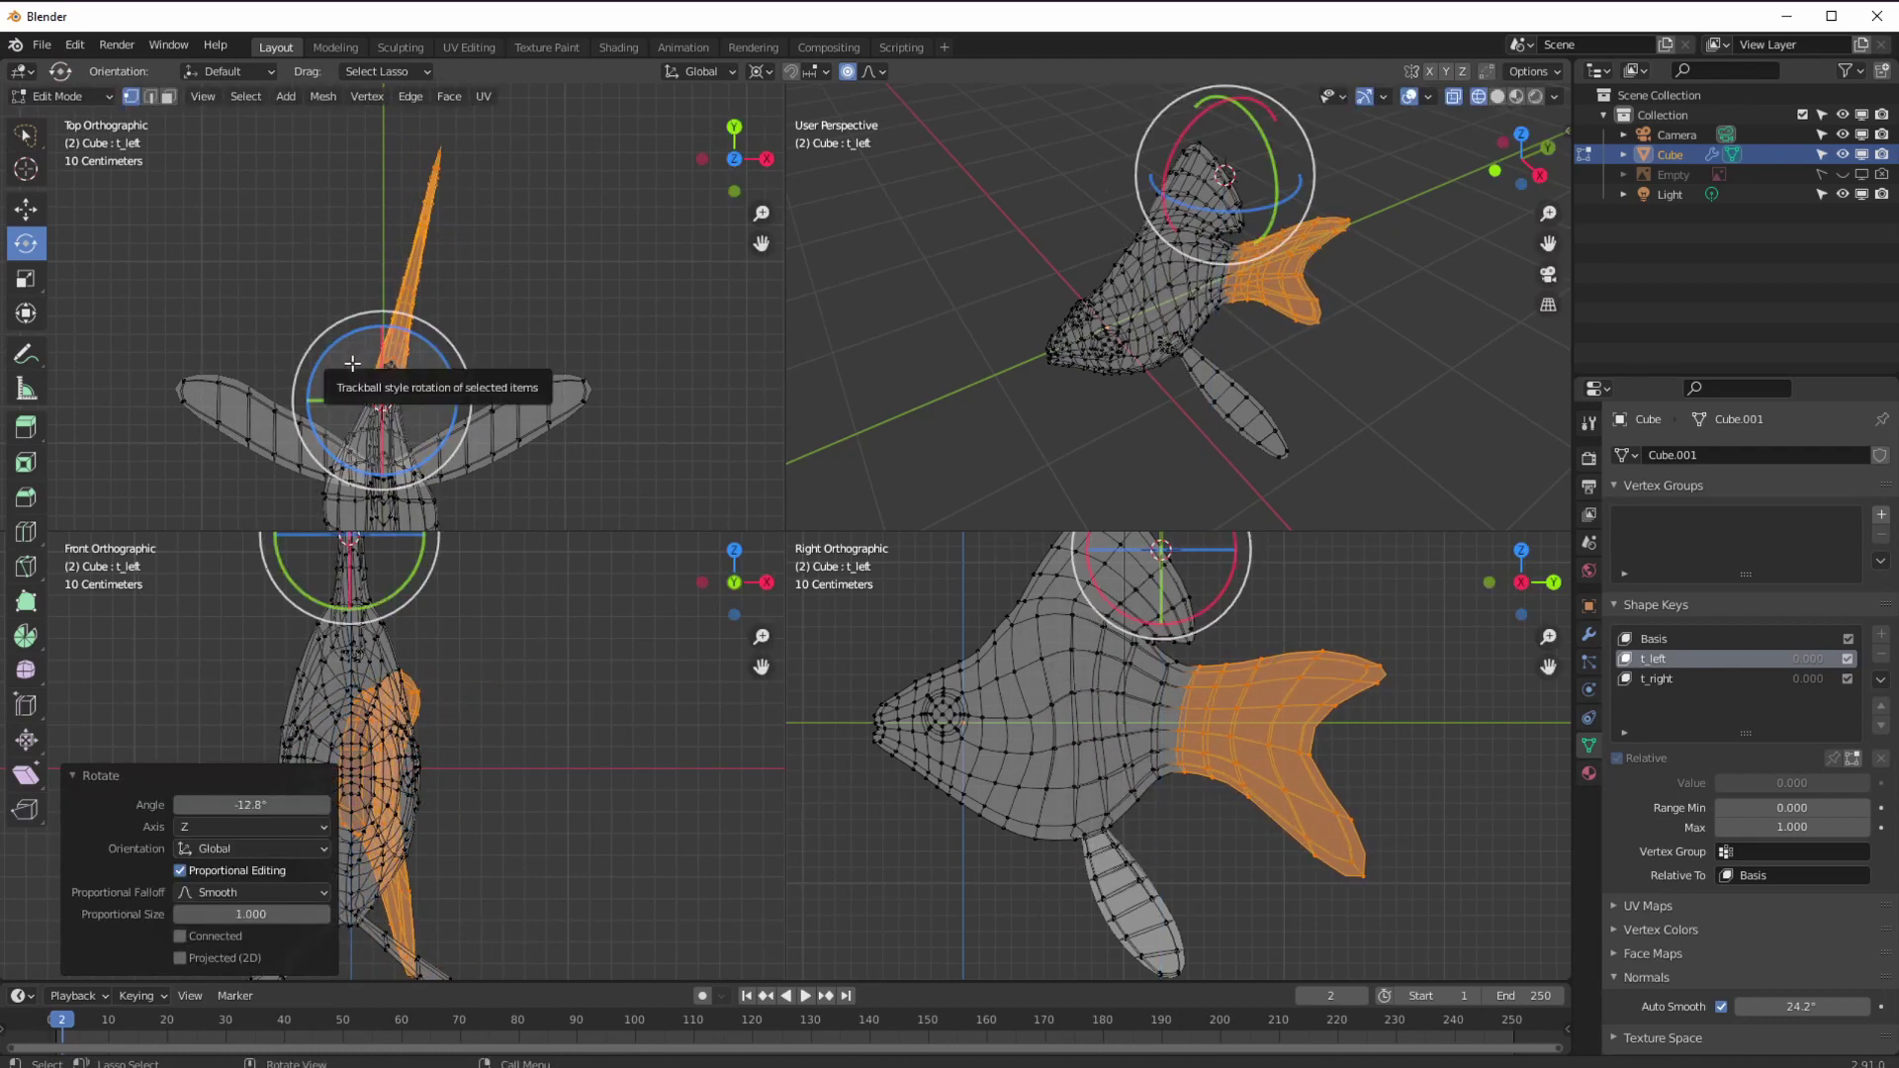
pyautogui.hotkey('ctrl', 'z')
# - Undo the last tail rotation and narrow the selection to the rear part of the tail fin
pyautogui.moveTo(345, 130); pyautogui.dragTo(377, 162)
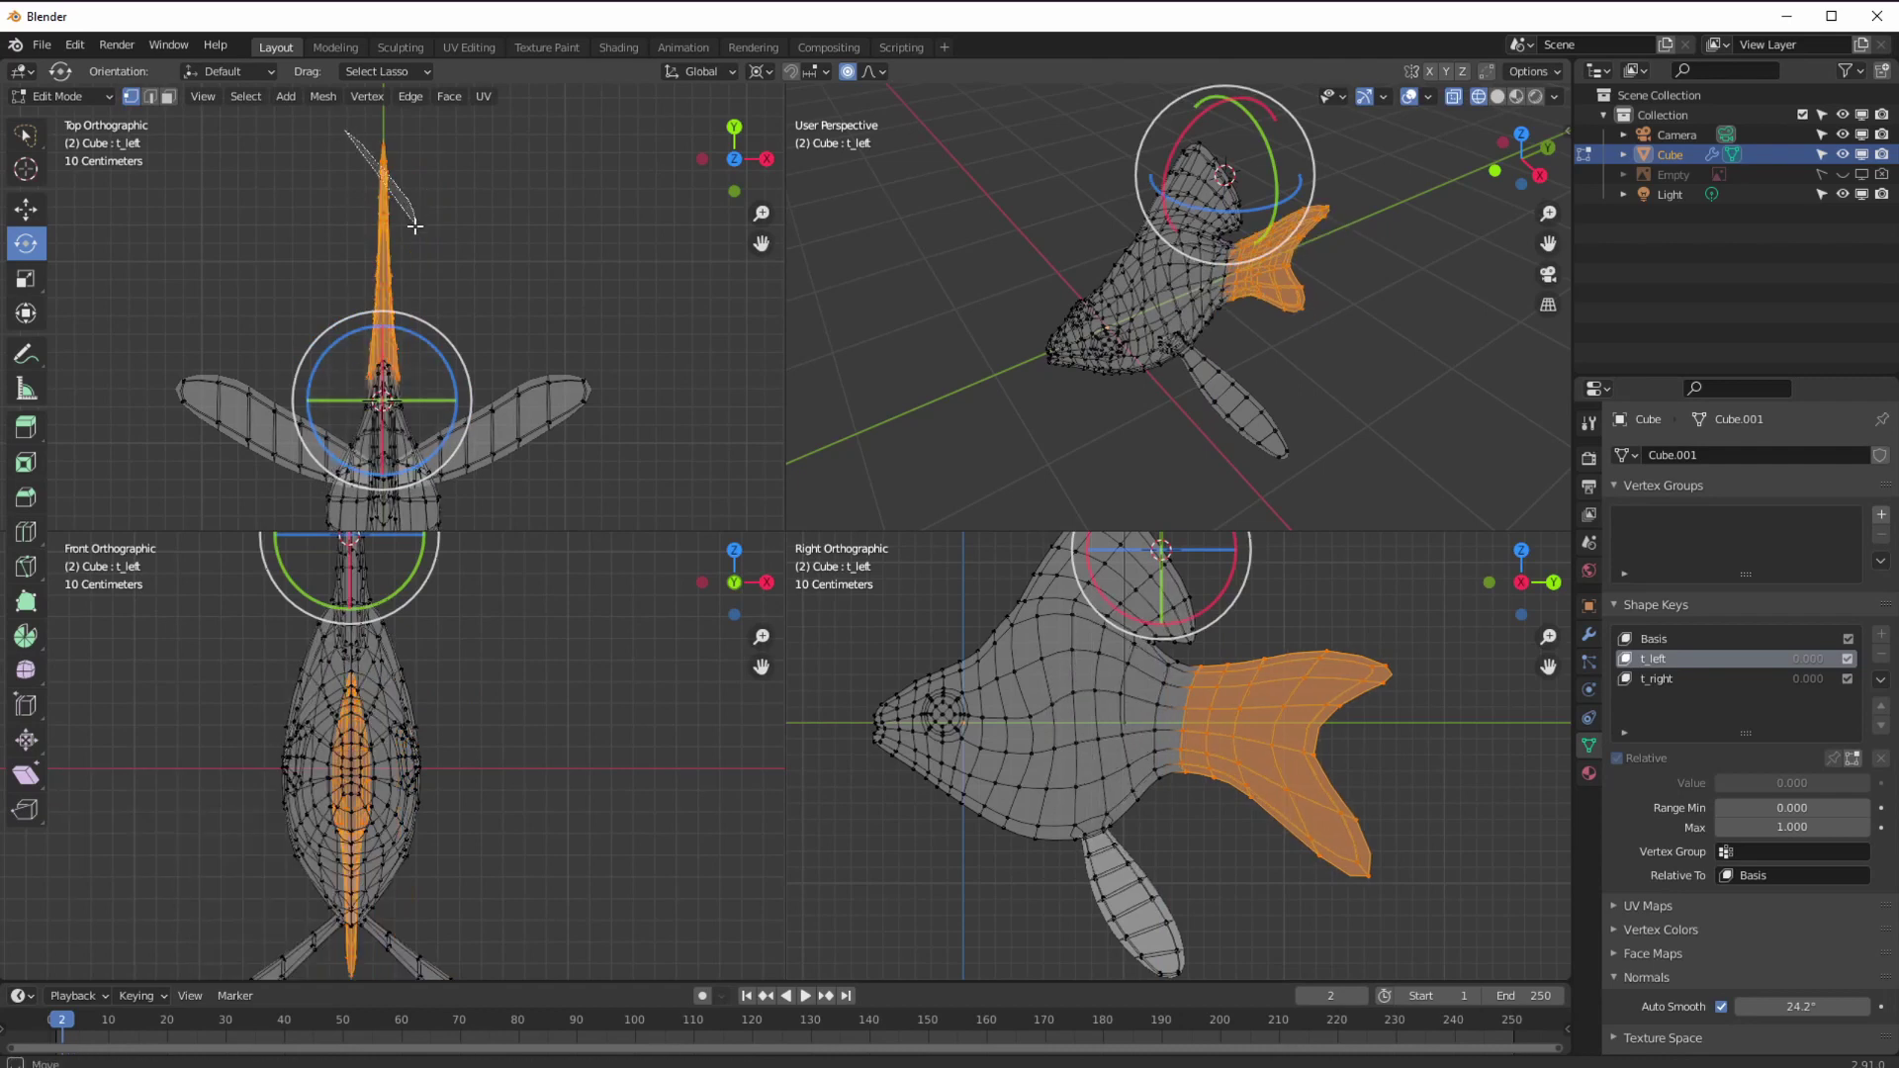
pyautogui.keyDown('ctrl'); pyautogui.moveTo(414, 227); pyautogui.dragTo(415, 225); pyautogui.keyUp('ctrl')
pyautogui.moveTo(1417, 726)
pyautogui.mouseDown()
pyautogui.moveTo(1325, 627)
pyautogui.moveTo(1256, 761)
pyautogui.moveTo(1433, 938)
pyautogui.moveTo(1415, 828)
pyautogui.mouseUp()
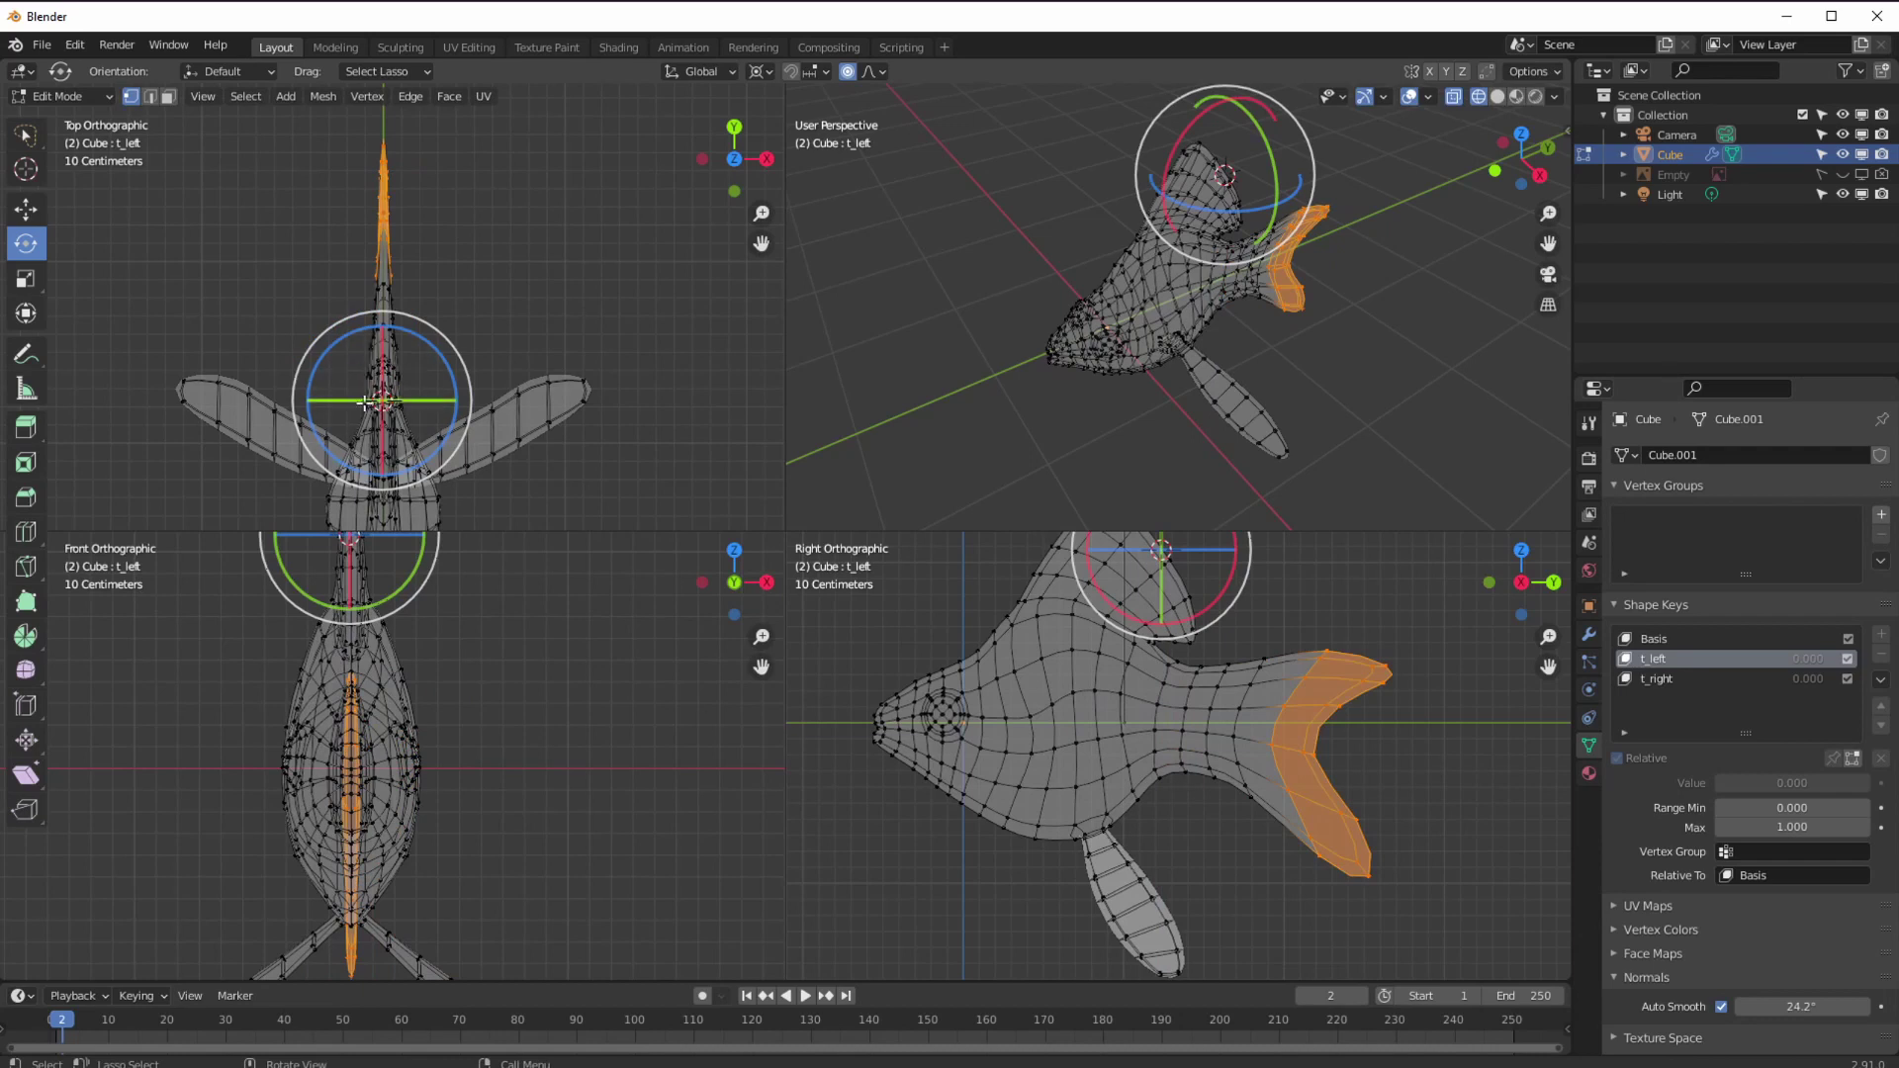
# - Rotate the rear of the tail fin -23.7° about Z around the 3D cursor with smooth proportional editing at size 0.751
pyautogui.moveTo(315, 362); pyautogui.dragTo(327, 345)
pyautogui.scroll(-4, 325, 347)
pyautogui.scroll(7, 325, 347)
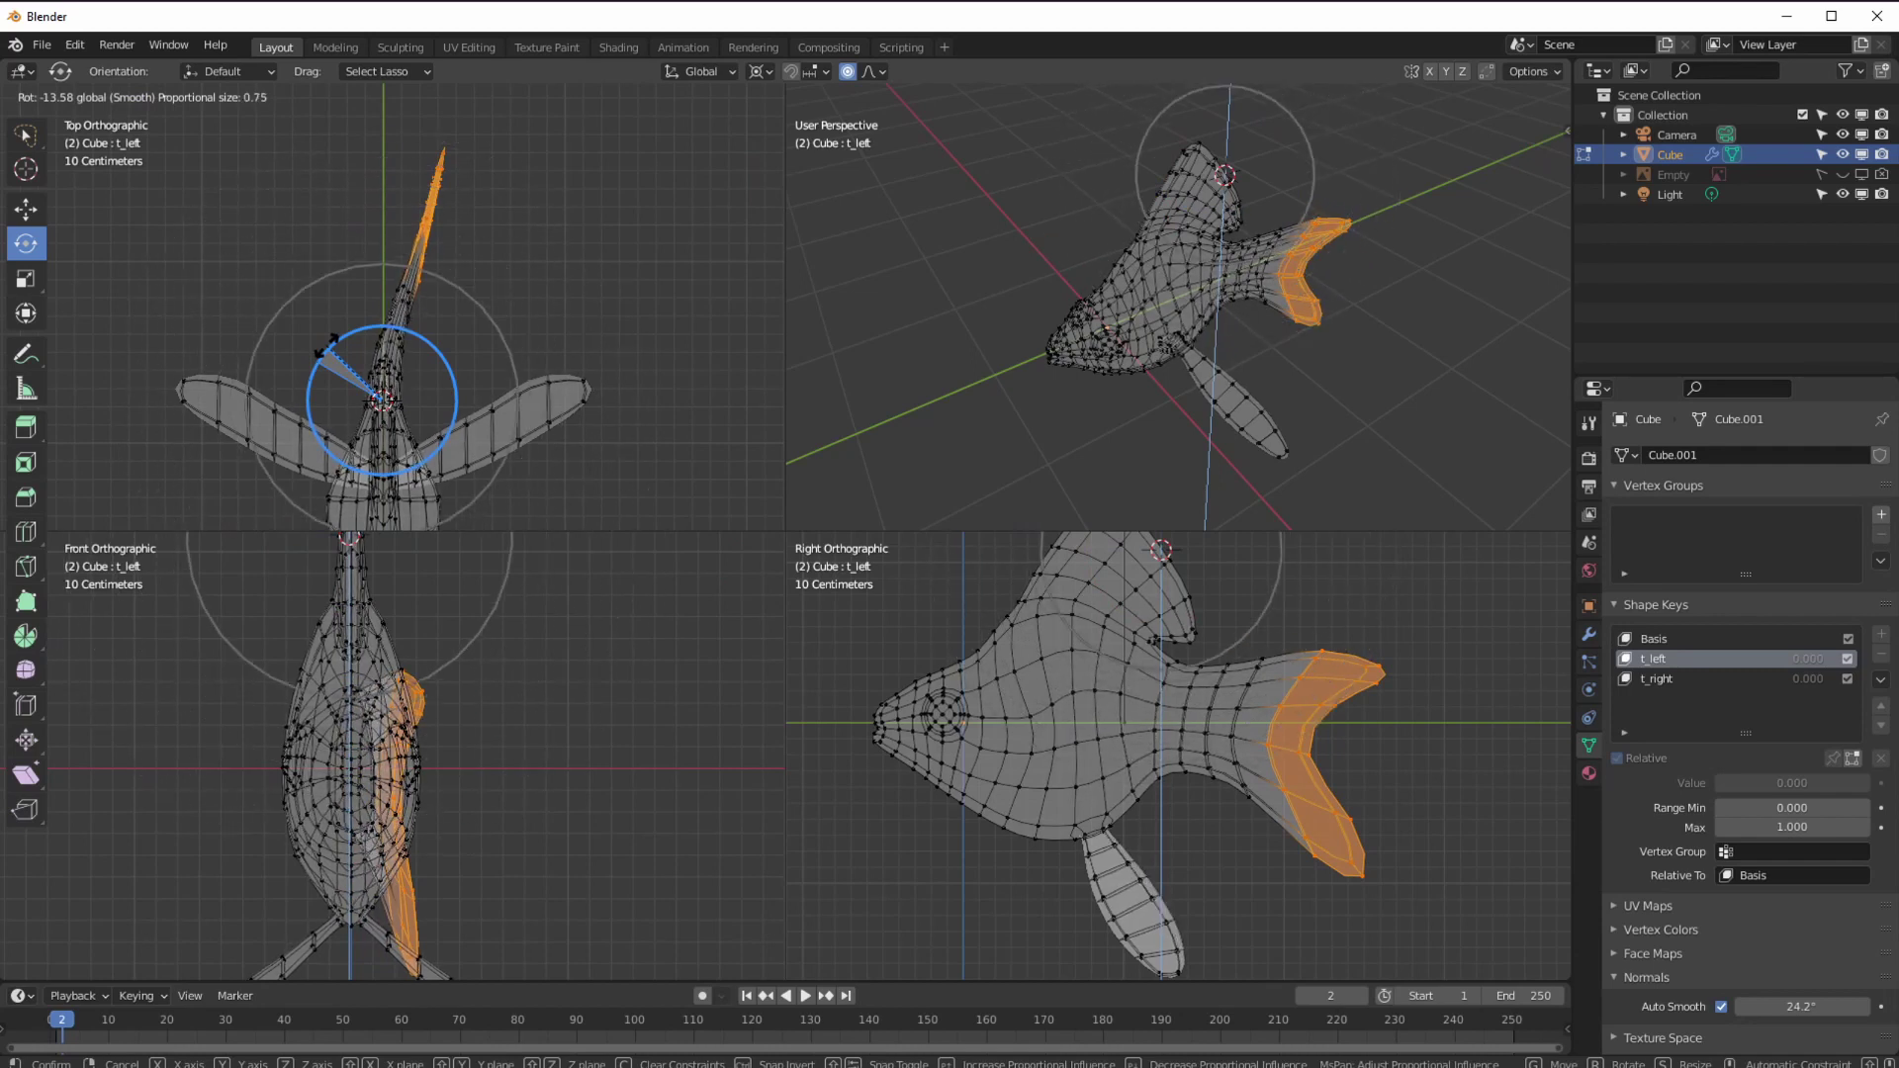
pyautogui.moveTo(327, 342); pyautogui.dragTo(333, 331)
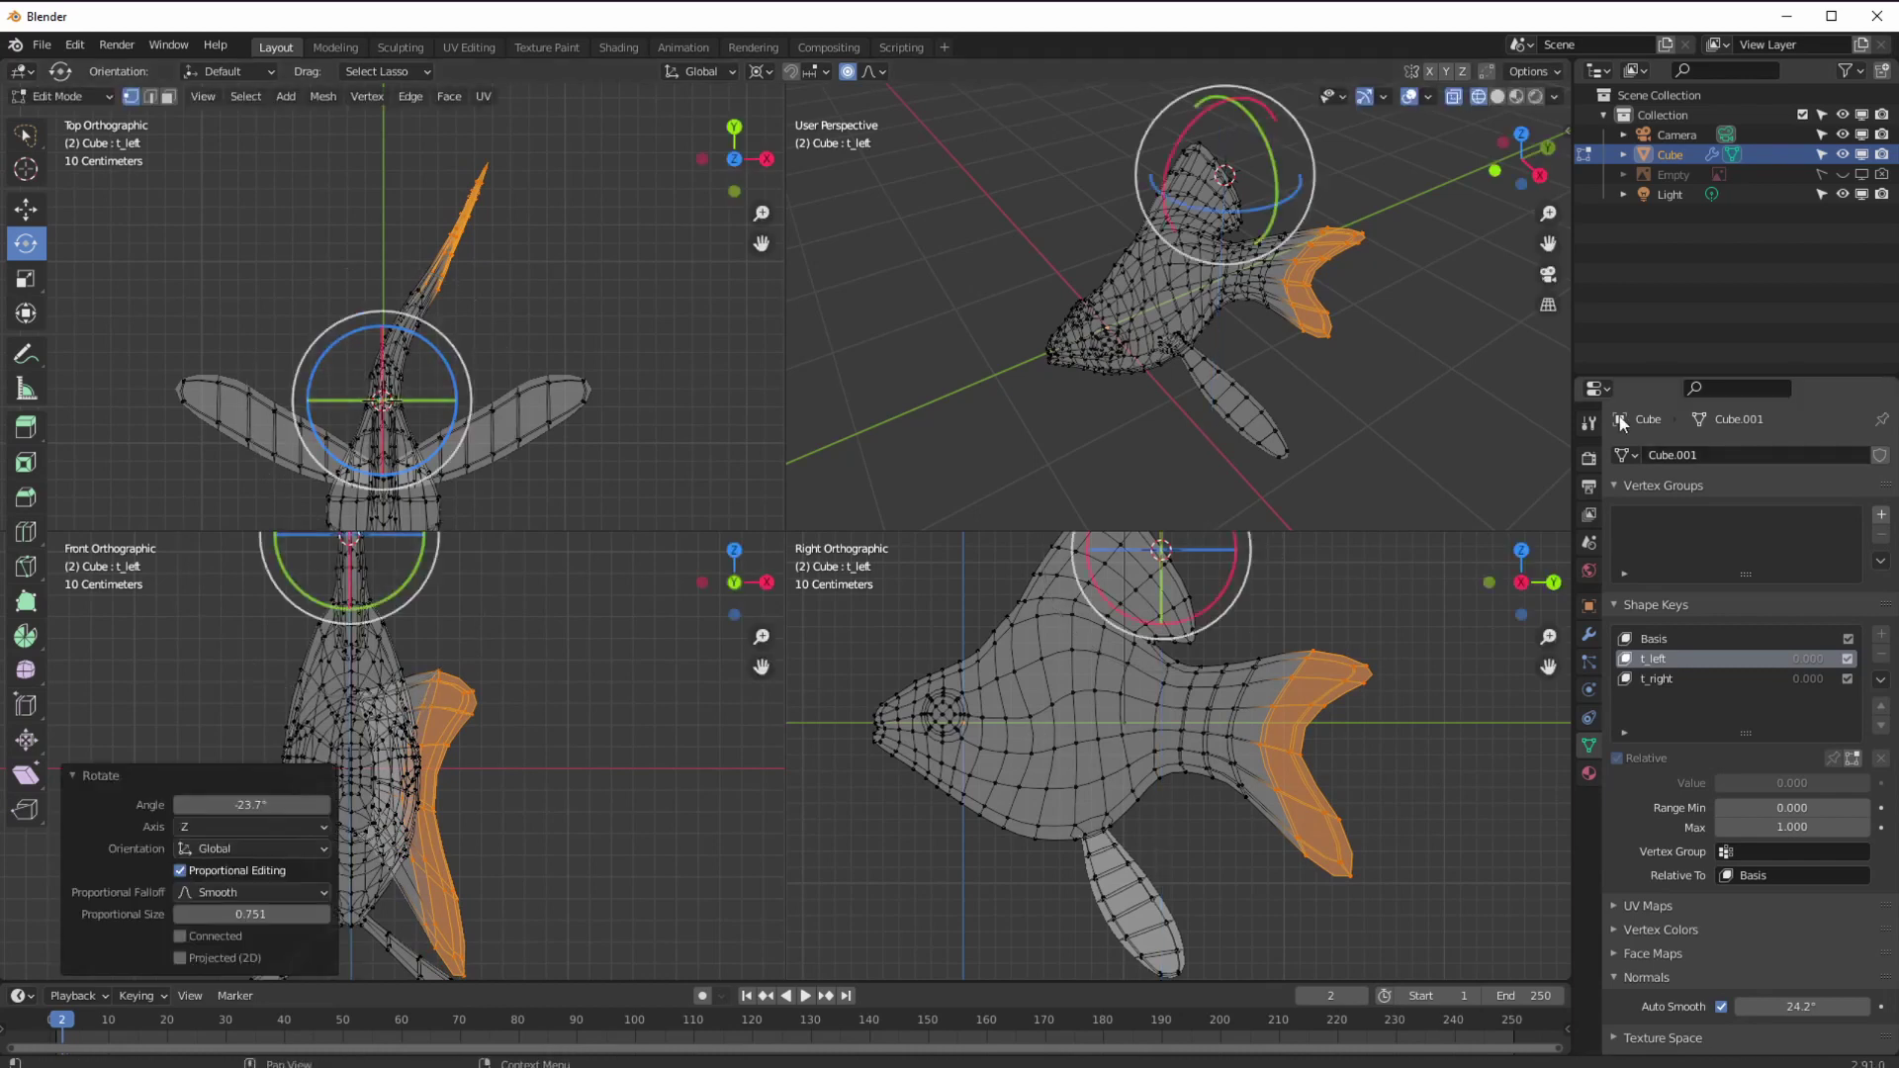
# - Make t_right the active shape key and rotate the rear of the tail fin 27.6° about Z with proportional editing
pyautogui.click(1671, 683)
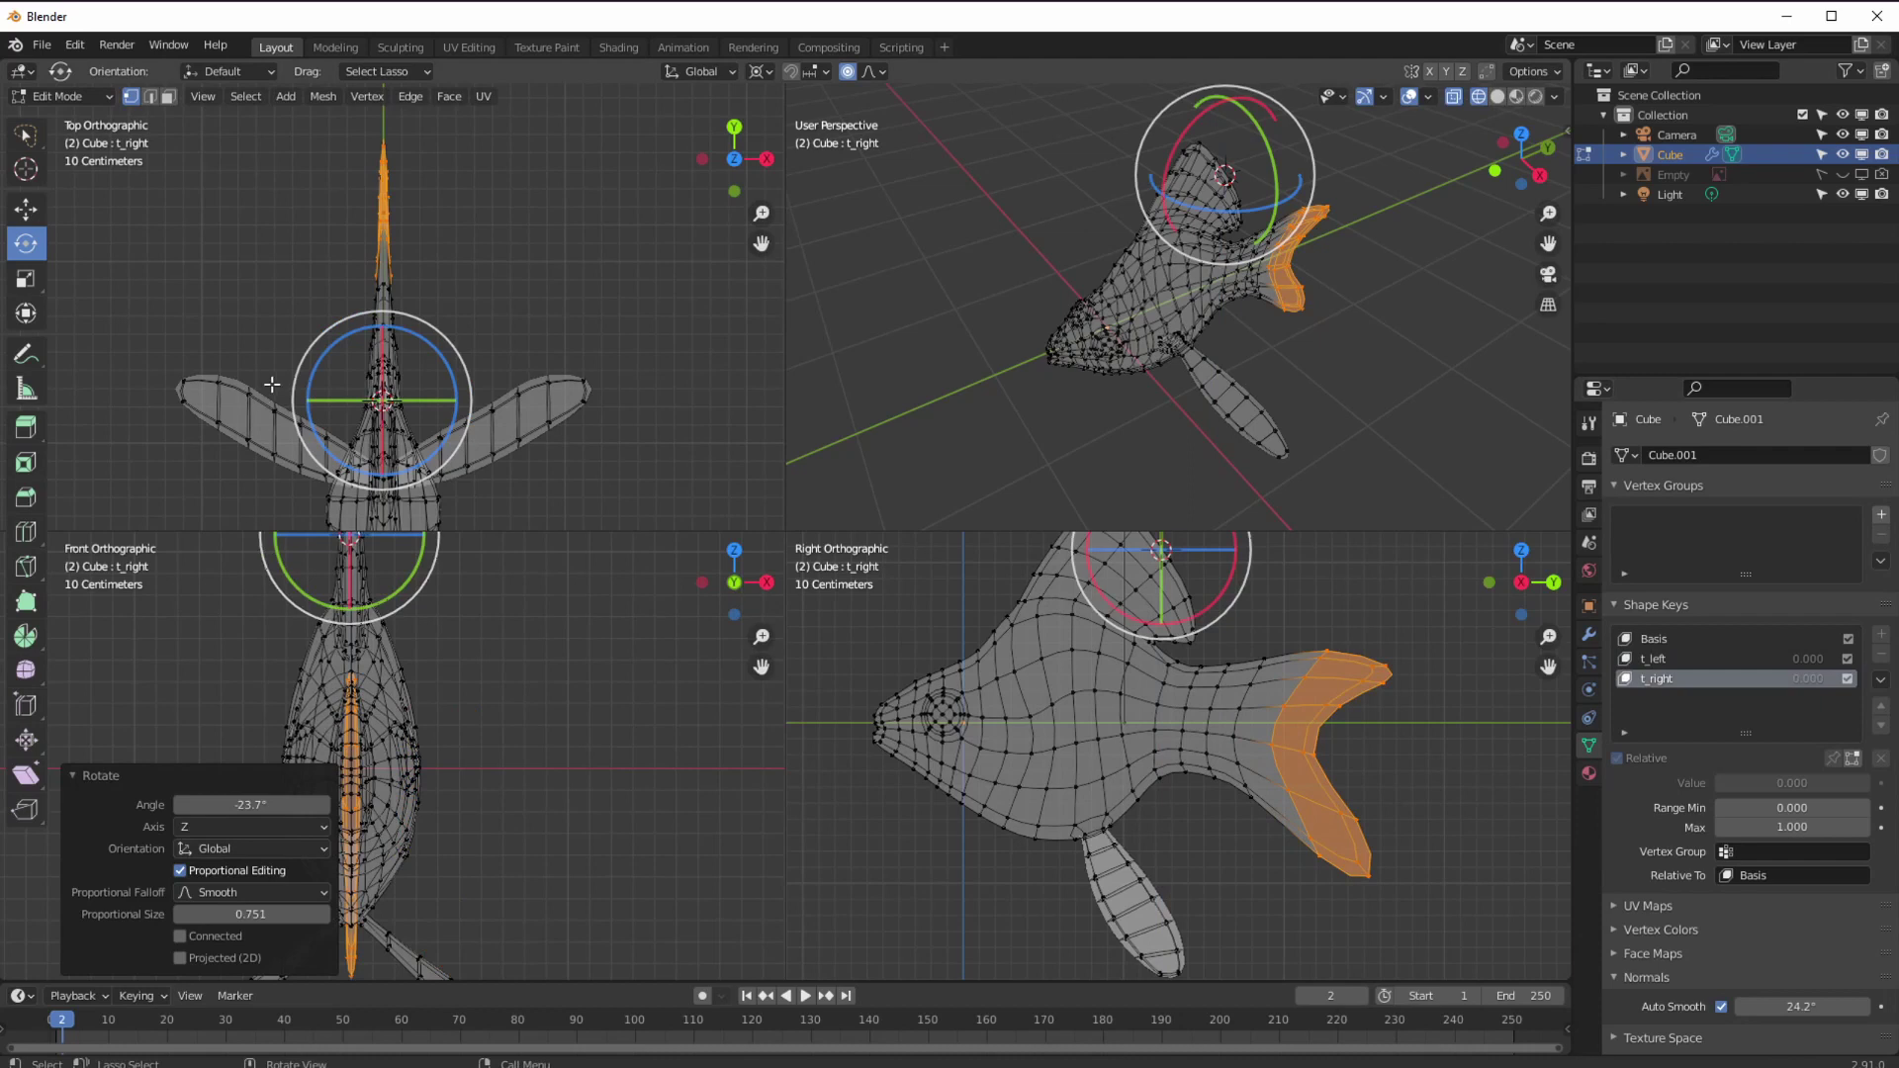
pyautogui.moveTo(313, 376); pyautogui.dragTo(292, 418)
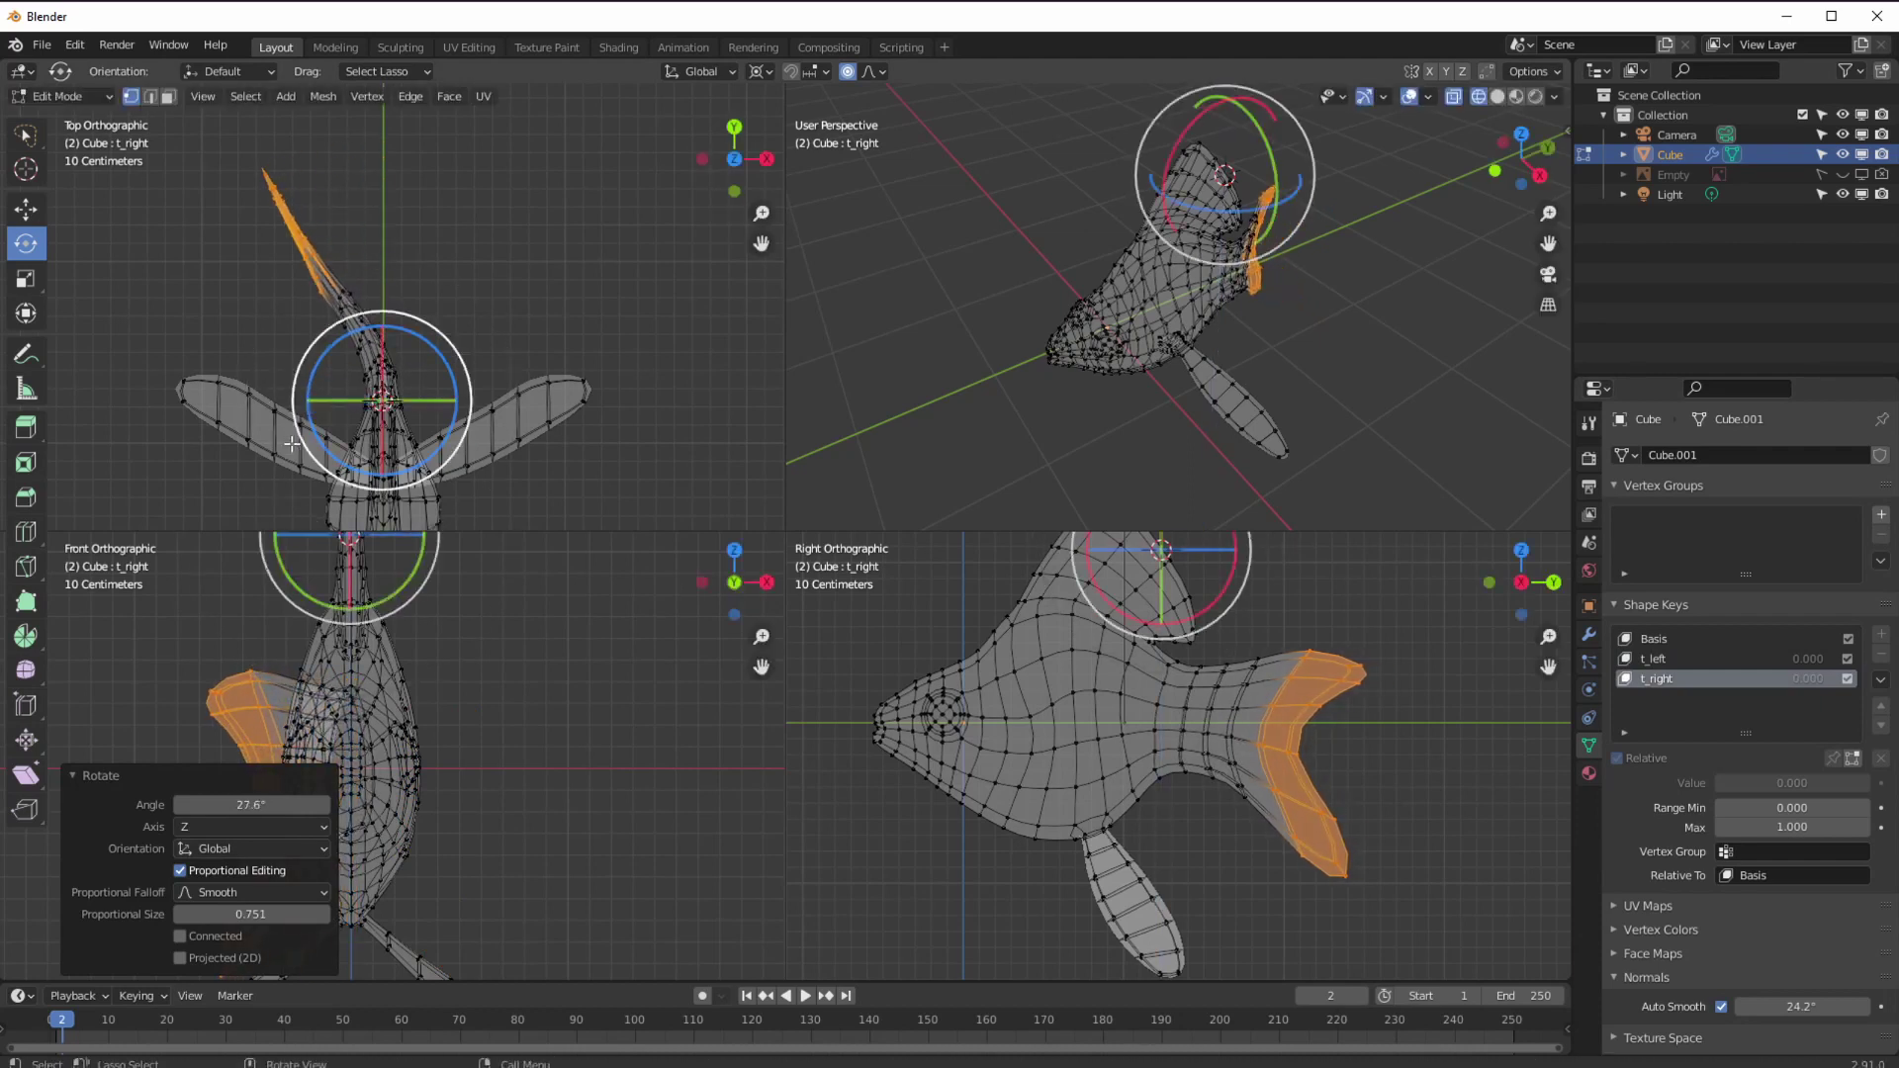
# - Compare the bends in t_left and t_right, and rotate the t_right tail by -5.37° about Z to even them out
pyautogui.click(1654, 659)
pyautogui.click(1651, 678)
pyautogui.click(1649, 658)
pyautogui.click(1653, 678)
pyautogui.click(1650, 659)
pyautogui.click(1654, 678)
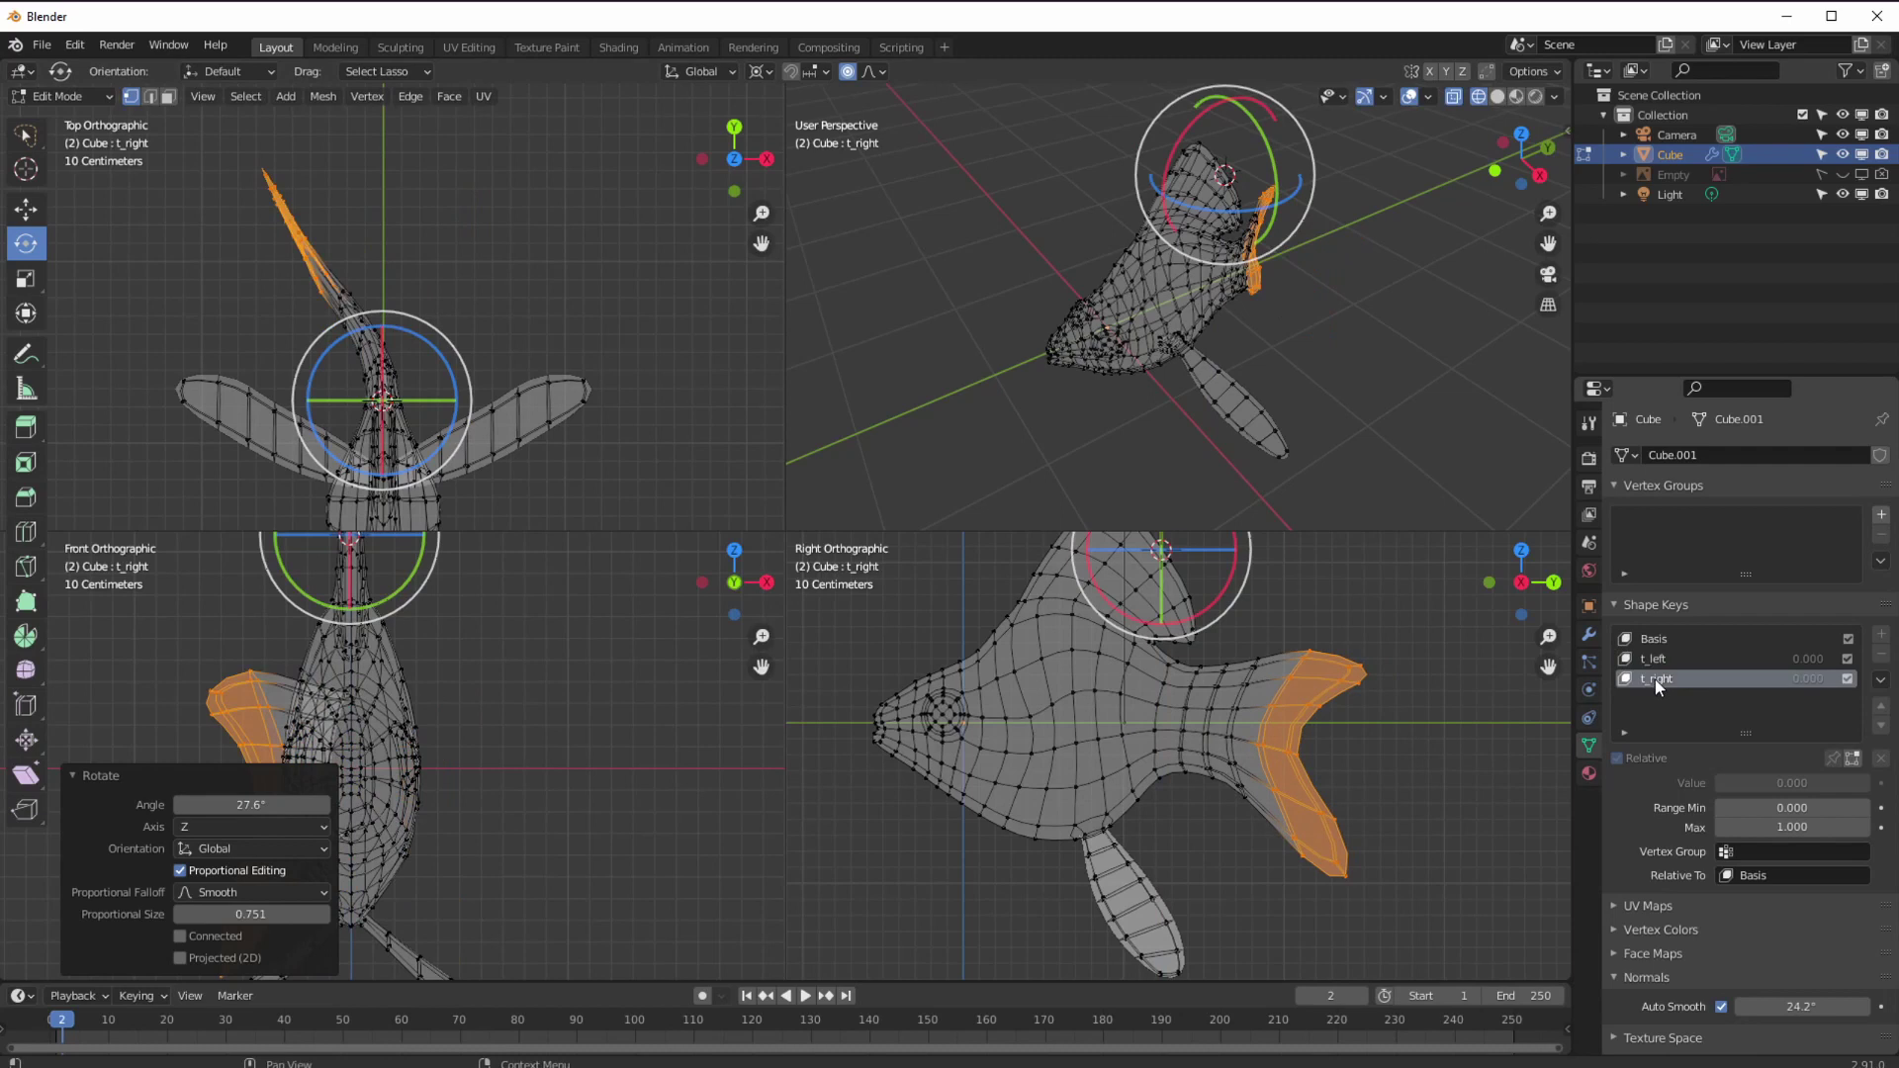
pyautogui.moveTo(313, 369); pyautogui.dragTo(317, 358)
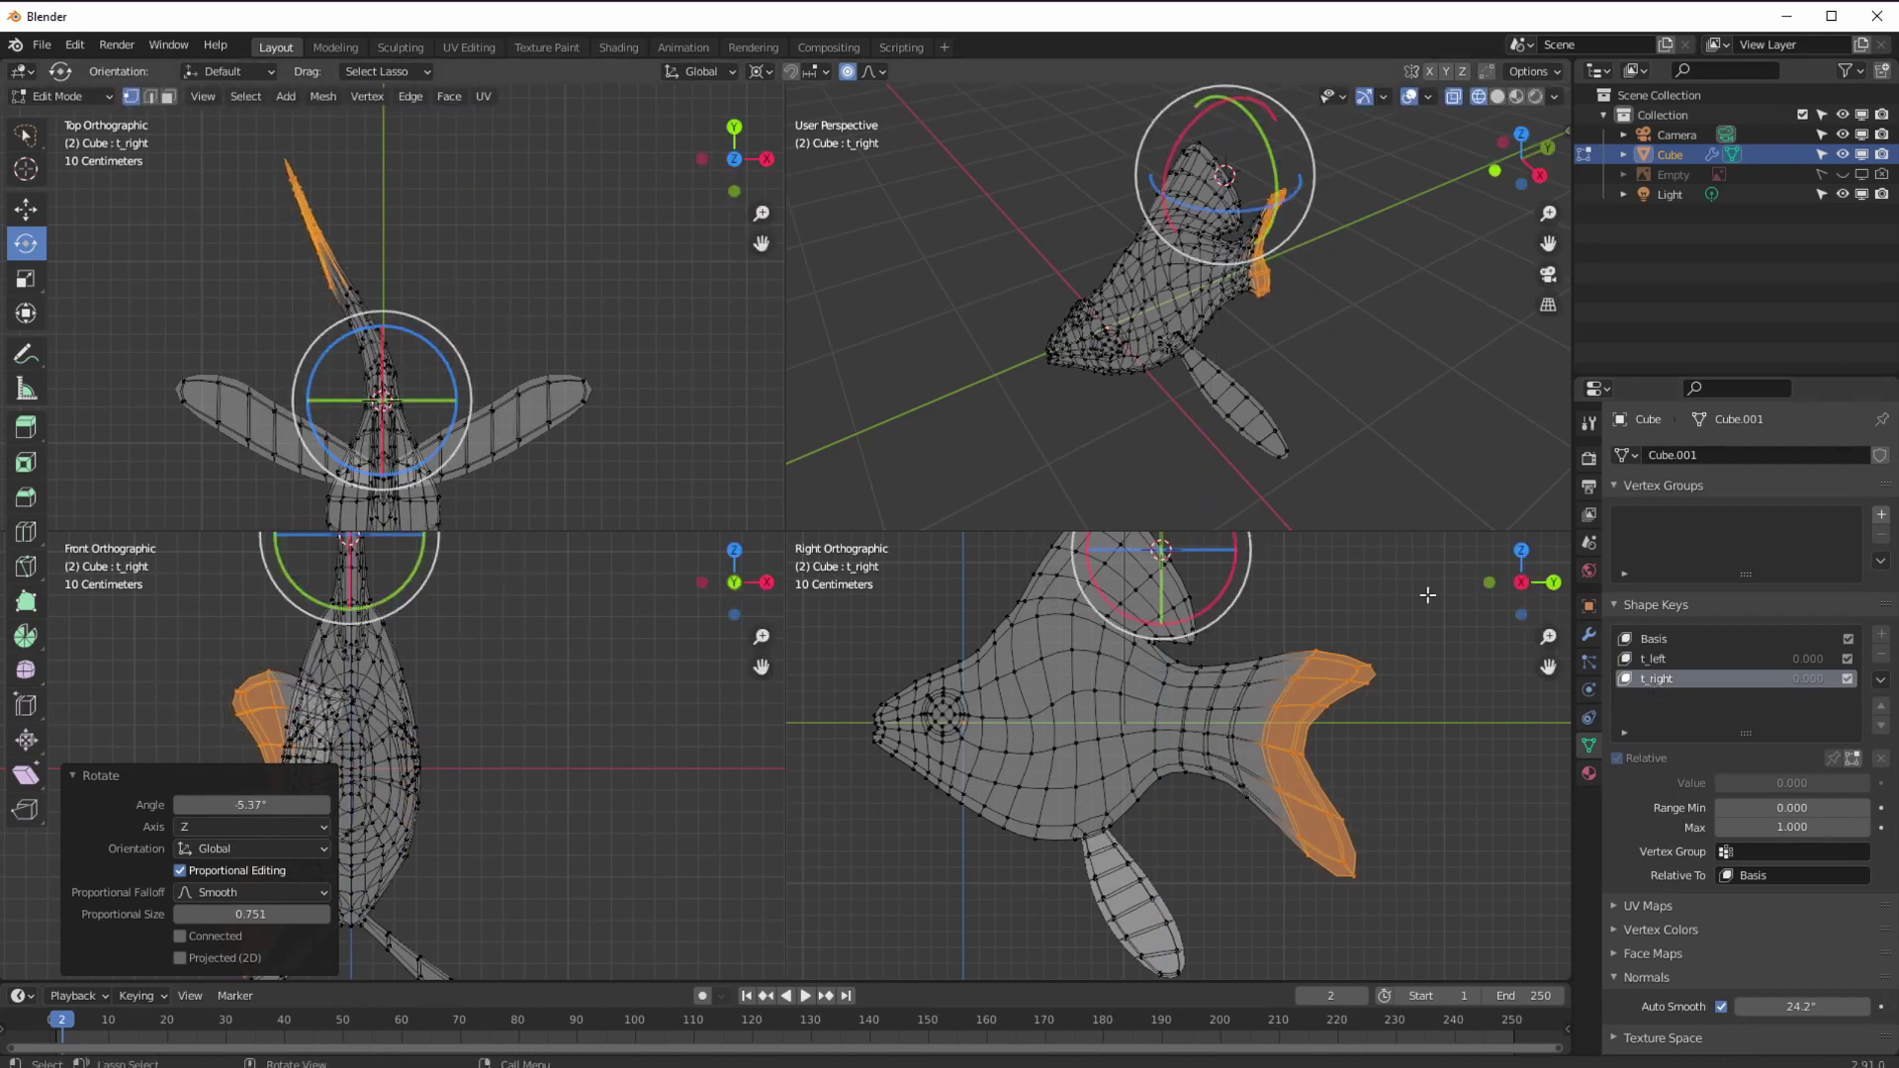
# - Alternate between the t_left and t_right shape keys to compare how far the tail bends each way
pyautogui.click(1662, 660)
pyautogui.click(1663, 678)
pyautogui.click(1659, 660)
pyautogui.click(1662, 679)
pyautogui.click(1663, 660)
pyautogui.click(1665, 678)
pyautogui.click(1661, 660)
pyautogui.click(1664, 679)
pyautogui.click(1658, 661)
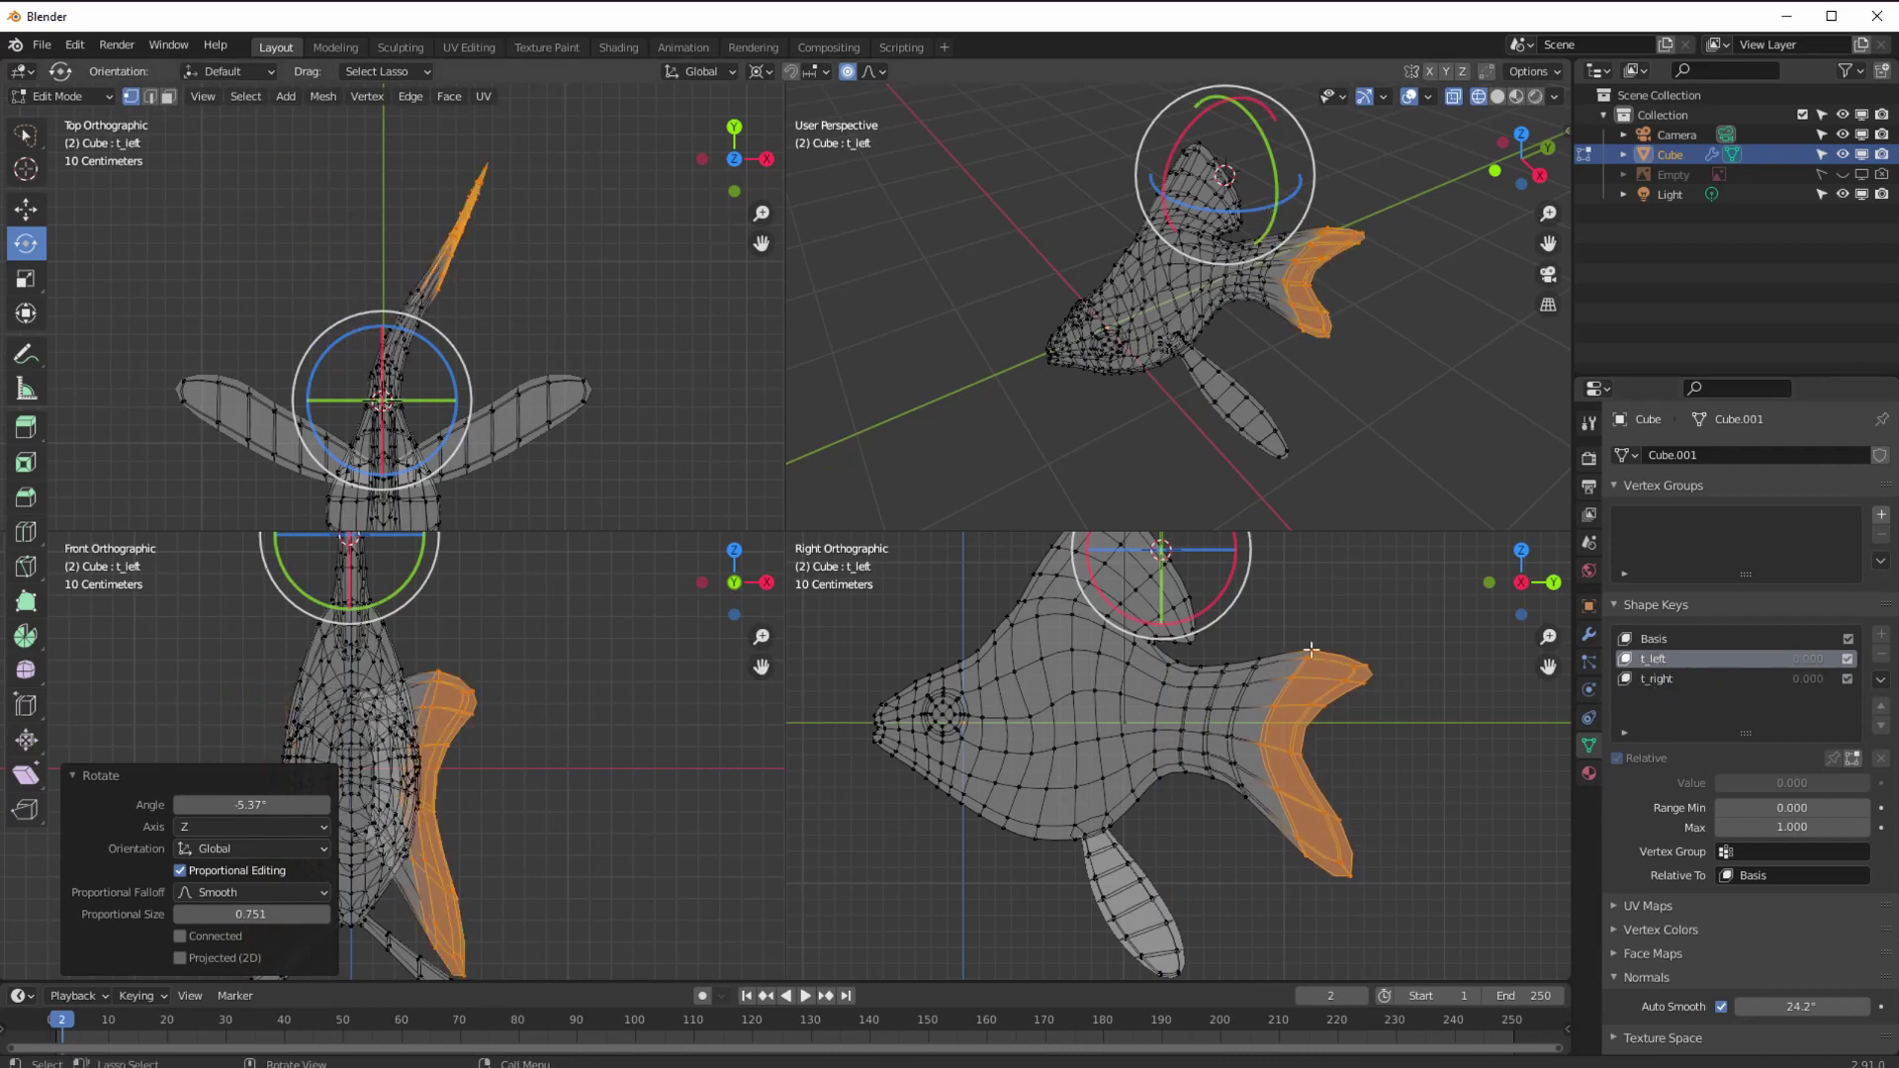
pyautogui.click(1662, 679)
pyautogui.click(1660, 659)
pyautogui.click(1663, 678)
pyautogui.click(1660, 659)
pyautogui.click(1660, 681)
pyautogui.click(1660, 661)
pyautogui.click(1656, 680)
pyautogui.click(1660, 659)
pyautogui.click(1660, 679)
# - Leave the quad view for a single perspective view and put the fish in Object Mode
pyautogui.moveTo(980, 390); pyautogui.dragTo(880, 475, button='middle')
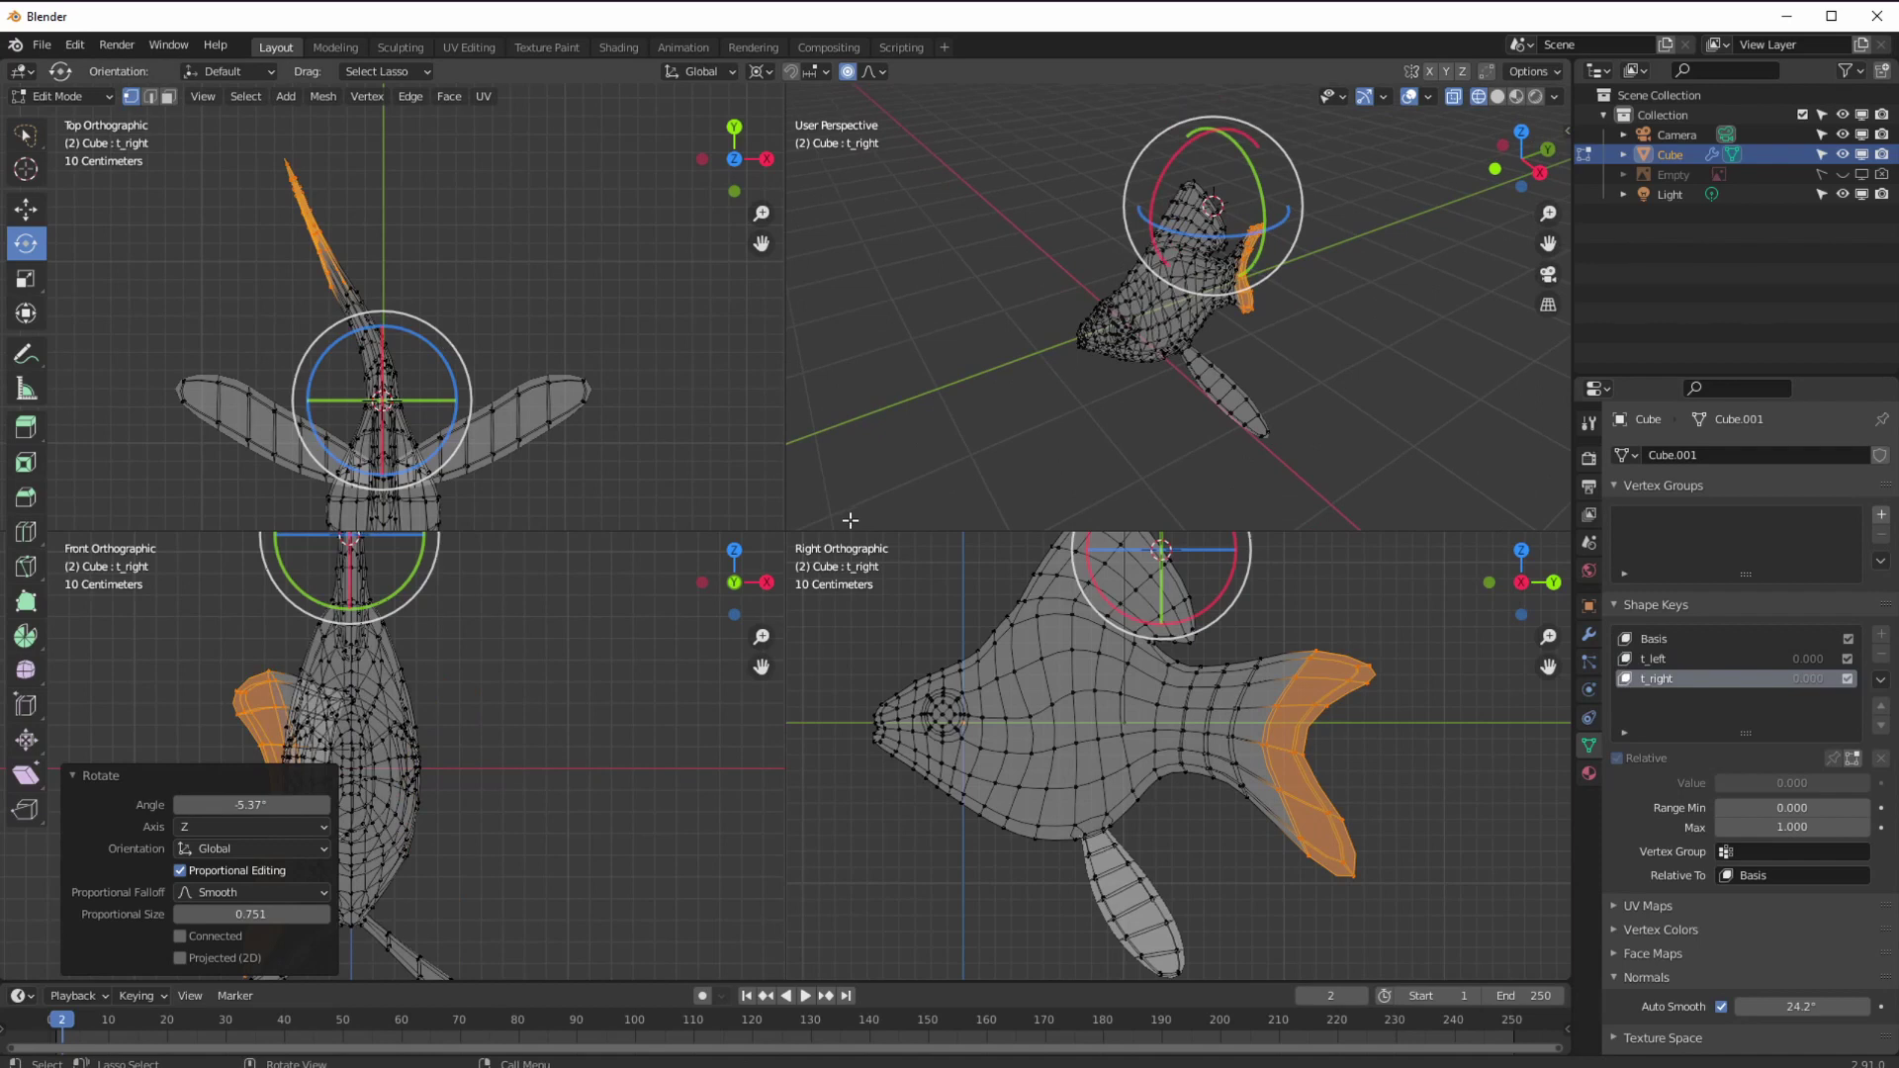
pyautogui.hotkey('ctrl', 'alt', 'q')
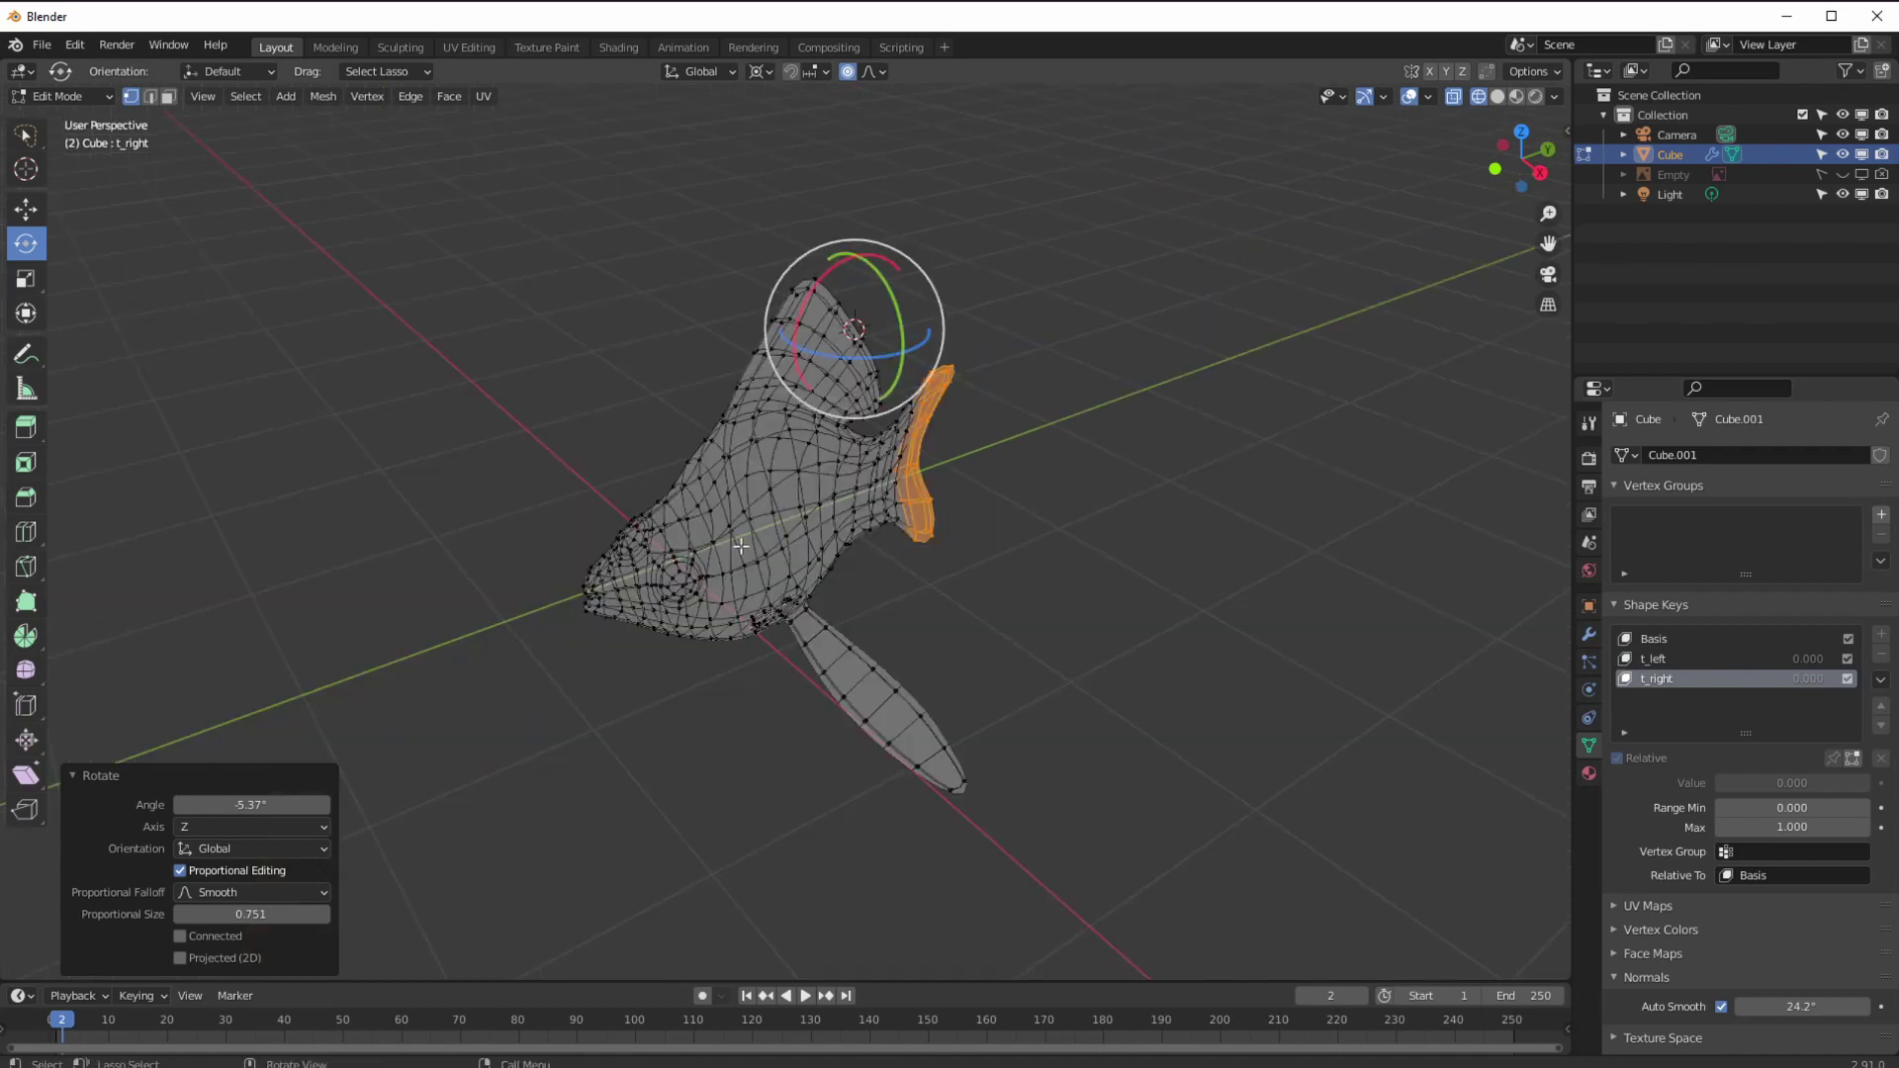
pyautogui.click(45, 95)
pyautogui.click(59, 115)
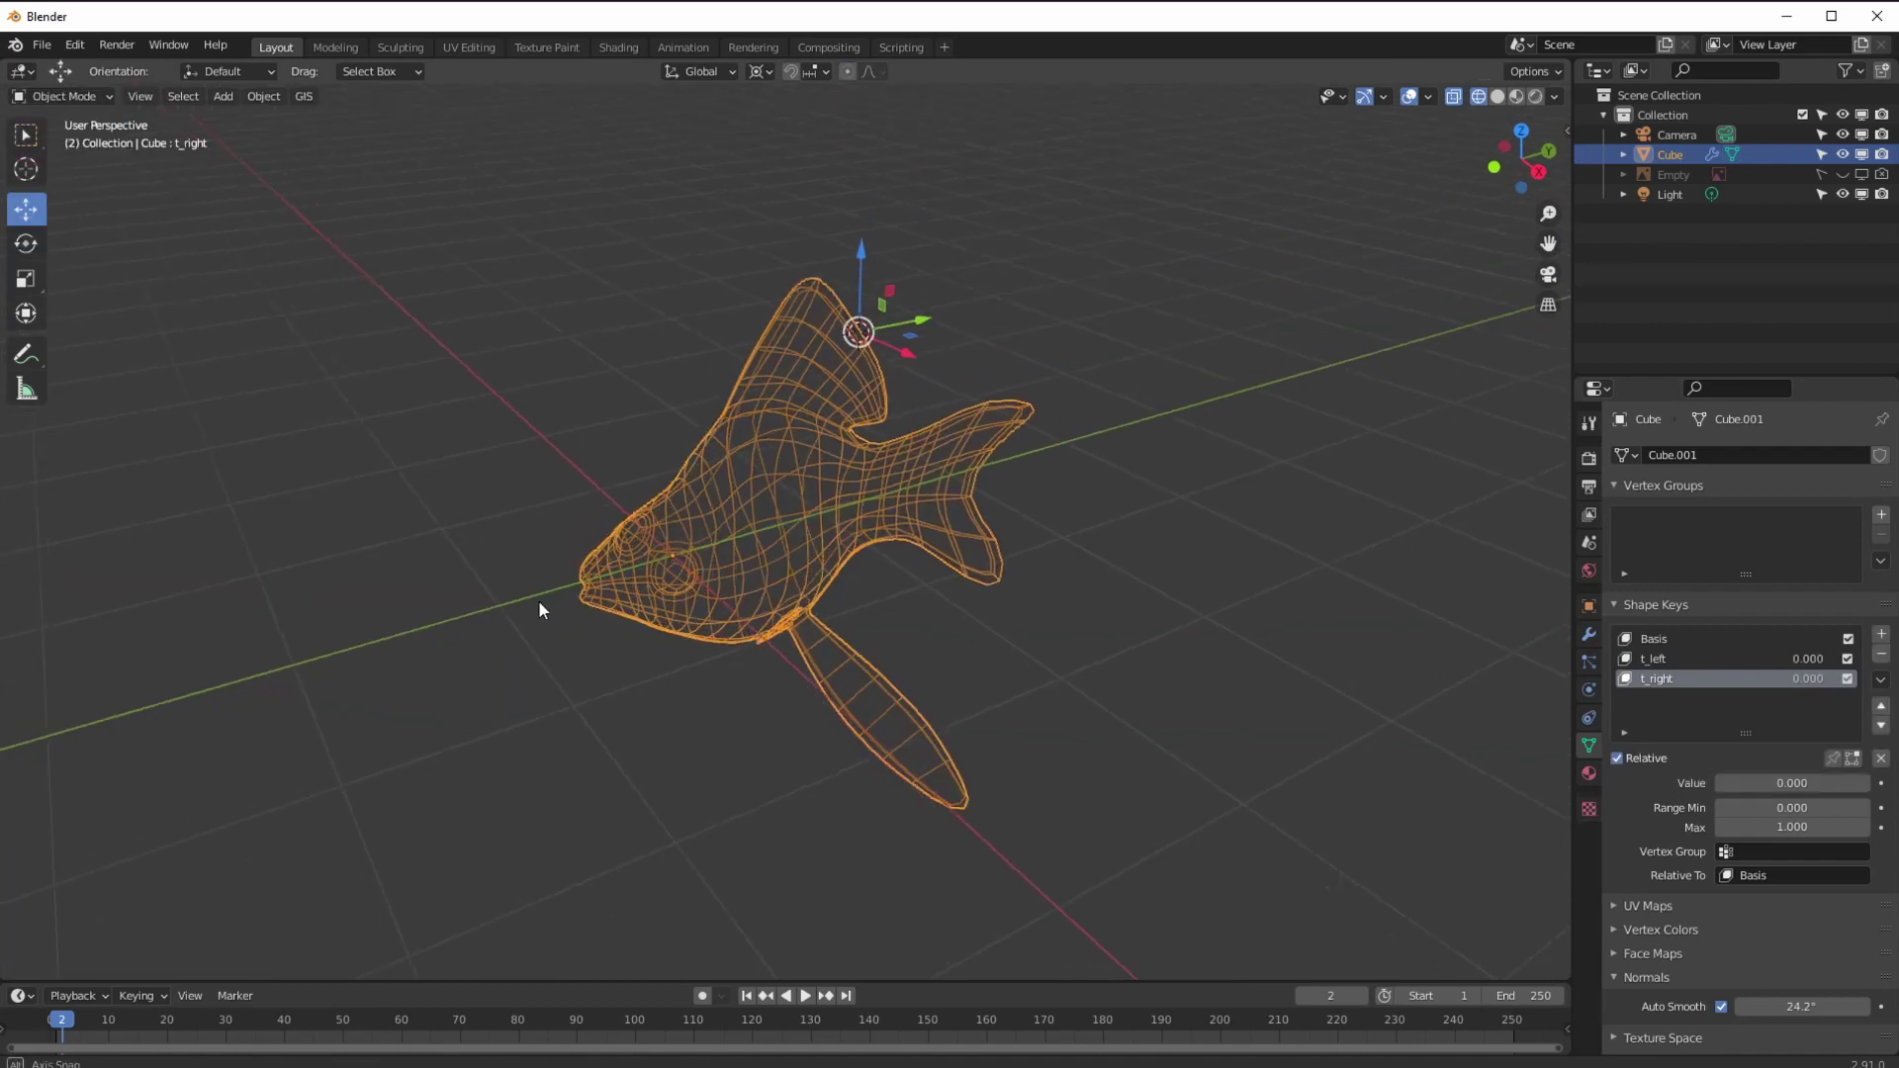
# - Preview the tail bend in Object Mode by varying the shape key value and inspecting t_left and t_right
pyautogui.click(1661, 659)
pyautogui.moveTo(1029, 625); pyautogui.dragTo(851, 751, button='middle')
pyautogui.moveTo(1740, 784)
pyautogui.mouseDown()
pyautogui.moveTo(1869, 783)
pyautogui.moveTo(1721, 783)
pyautogui.moveTo(1823, 799)
pyautogui.moveTo(1711, 783)
pyautogui.mouseUp()
pyautogui.click(1656, 678)
pyautogui.moveTo(1051, 666); pyautogui.dragTo(841, 595, button='middle')
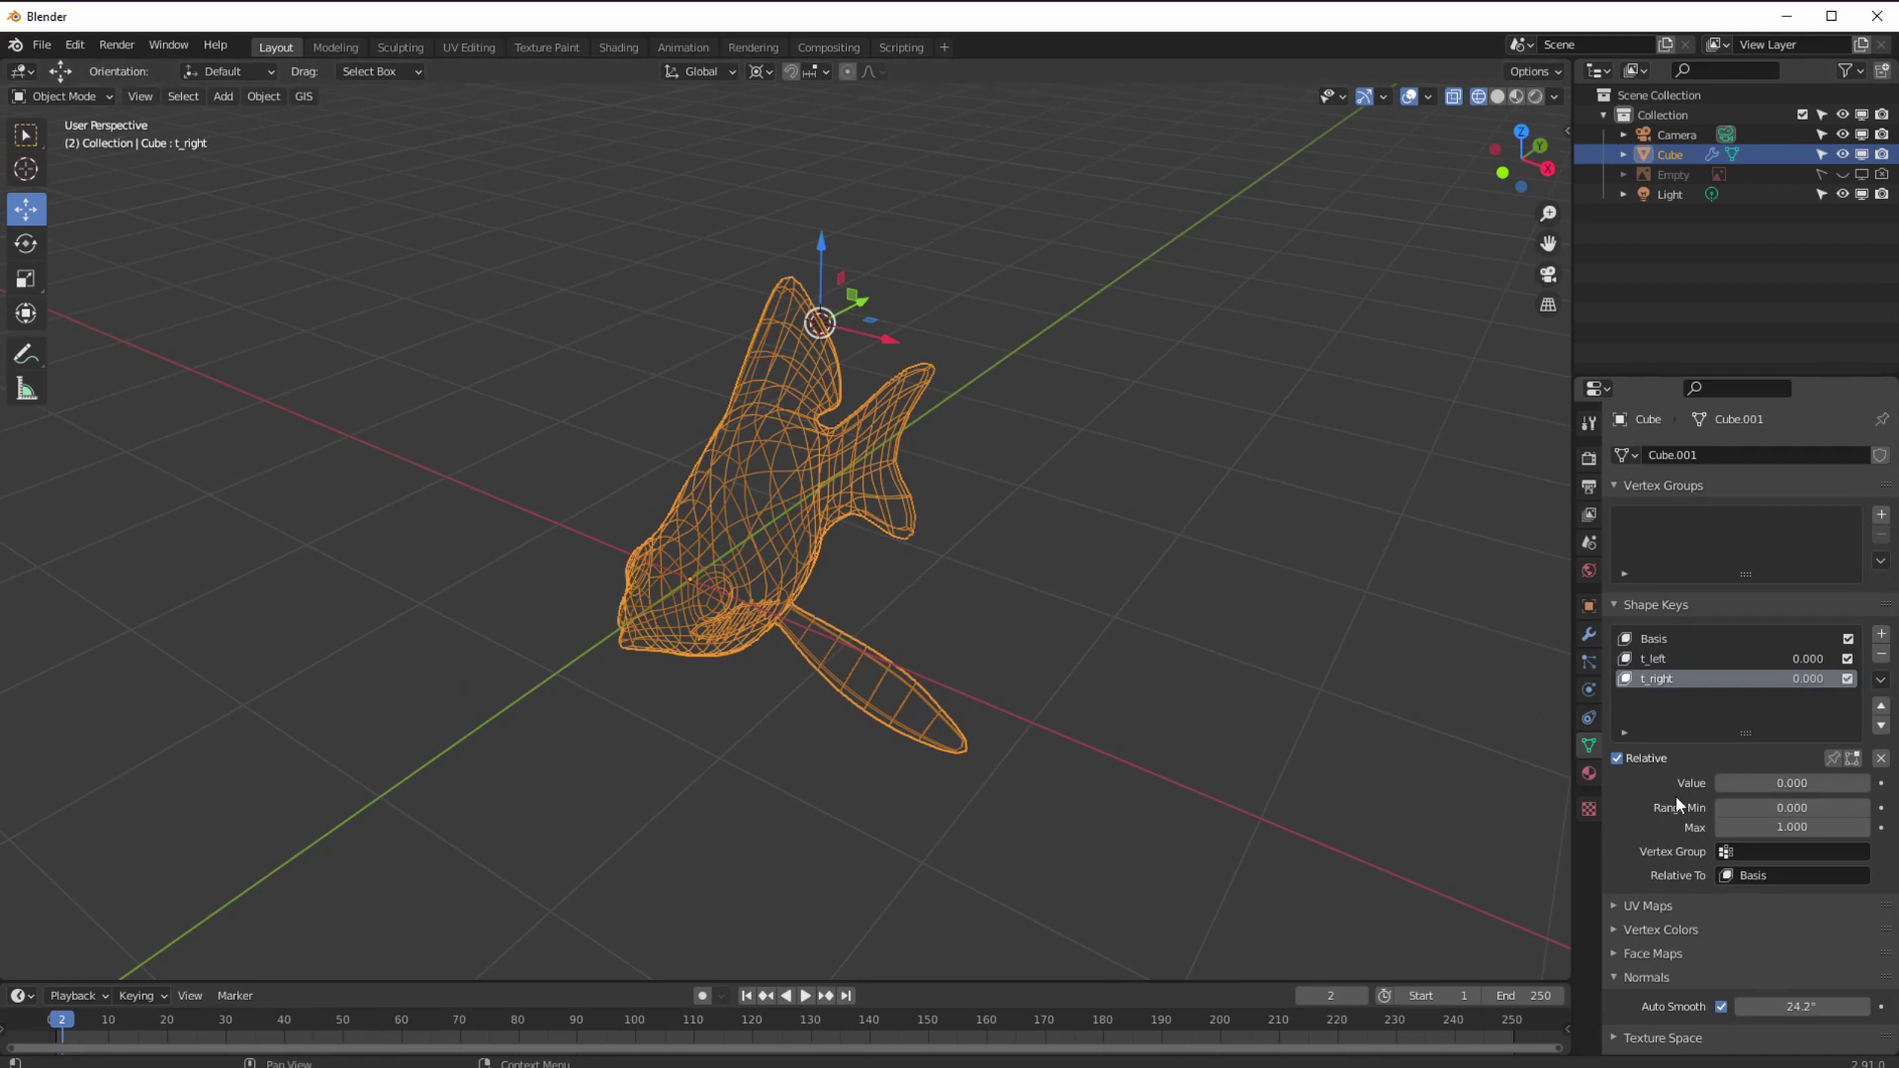
pyautogui.moveTo(685, 656); pyautogui.dragTo(597, 672, button='middle')
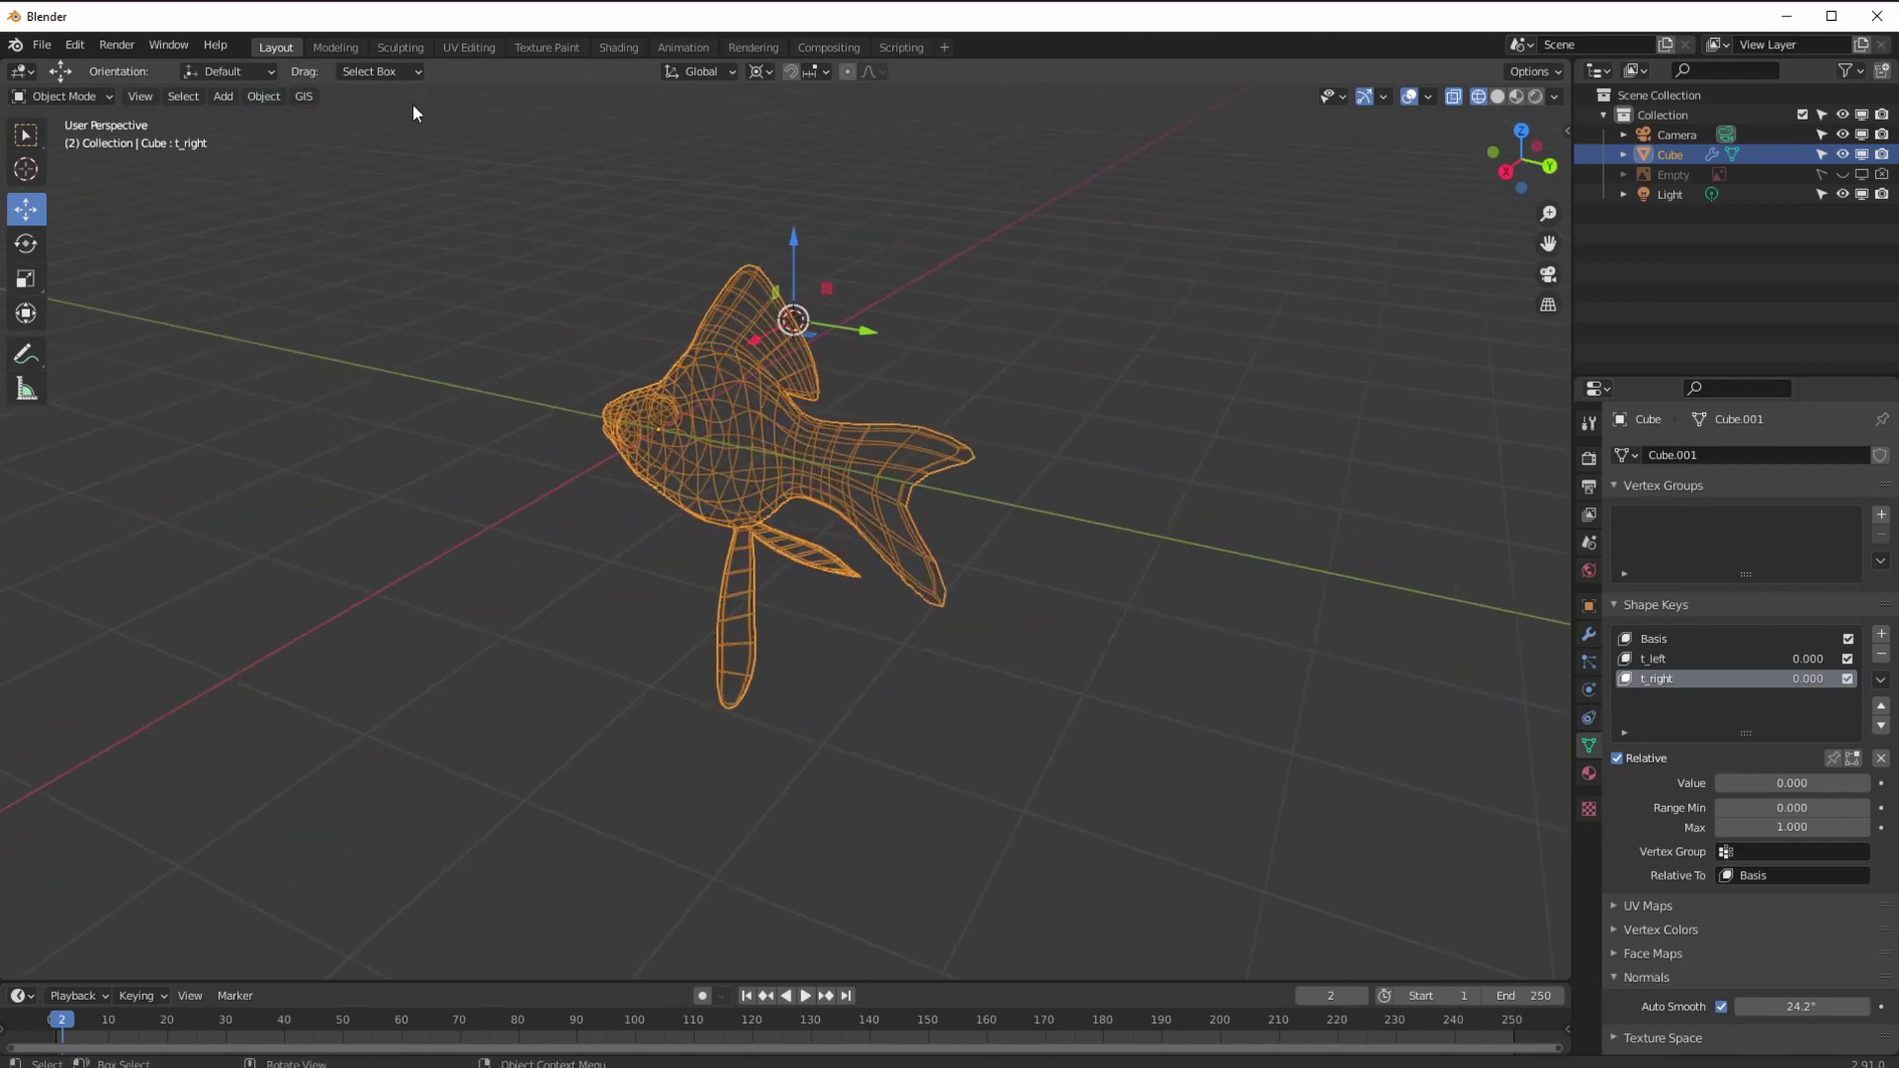
# - Switch to the Animation workspace and display the fish's shape keys with the model viewed from above its head
pyautogui.click(683, 47)
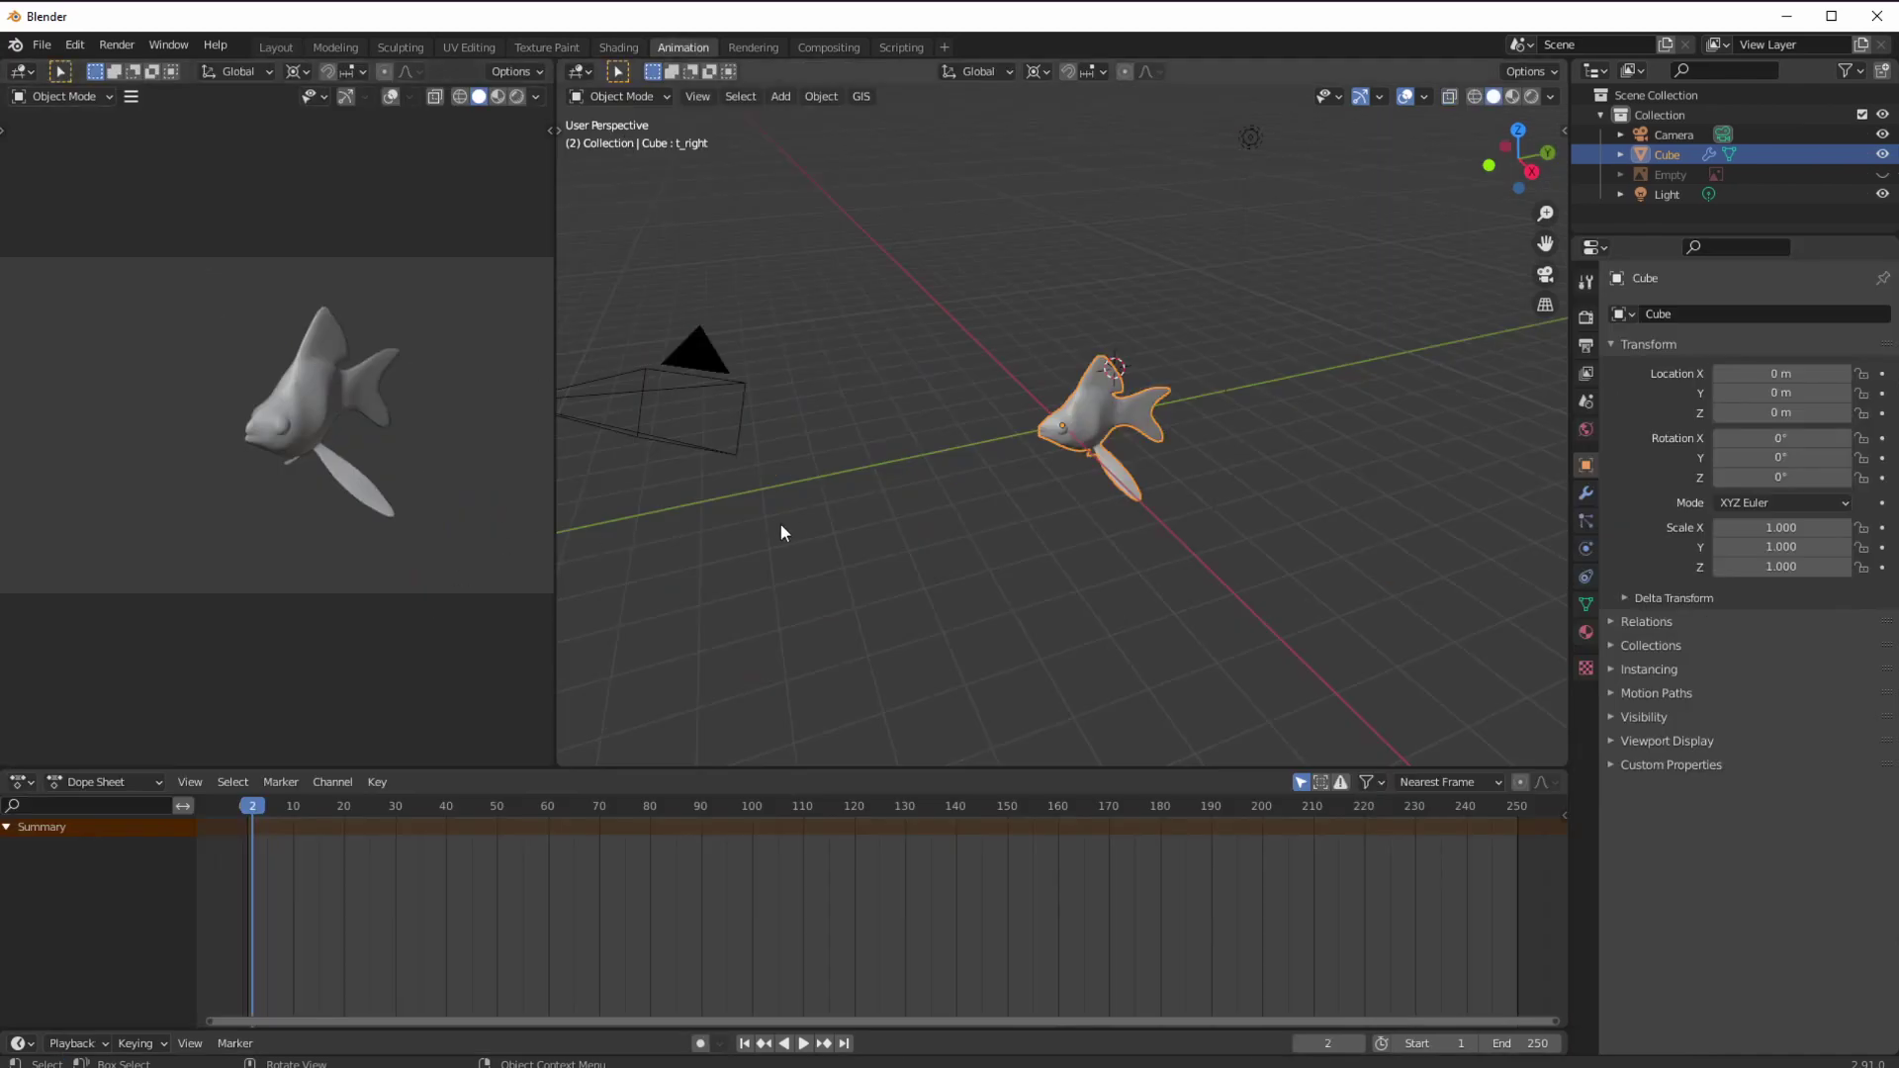
pyautogui.moveTo(840, 584)
pyautogui.mouseDown(button='middle')
pyautogui.moveTo(817, 525)
pyautogui.moveTo(835, 517)
pyautogui.moveTo(865, 584)
pyautogui.mouseUp(button='middle')
pyautogui.moveTo(972, 535); pyautogui.dragTo(868, 461, button='middle')
pyautogui.moveTo(983, 534)
pyautogui.mouseDown(button='middle')
pyautogui.moveTo(953, 415)
pyautogui.moveTo(953, 537)
pyautogui.mouseUp(button='middle')
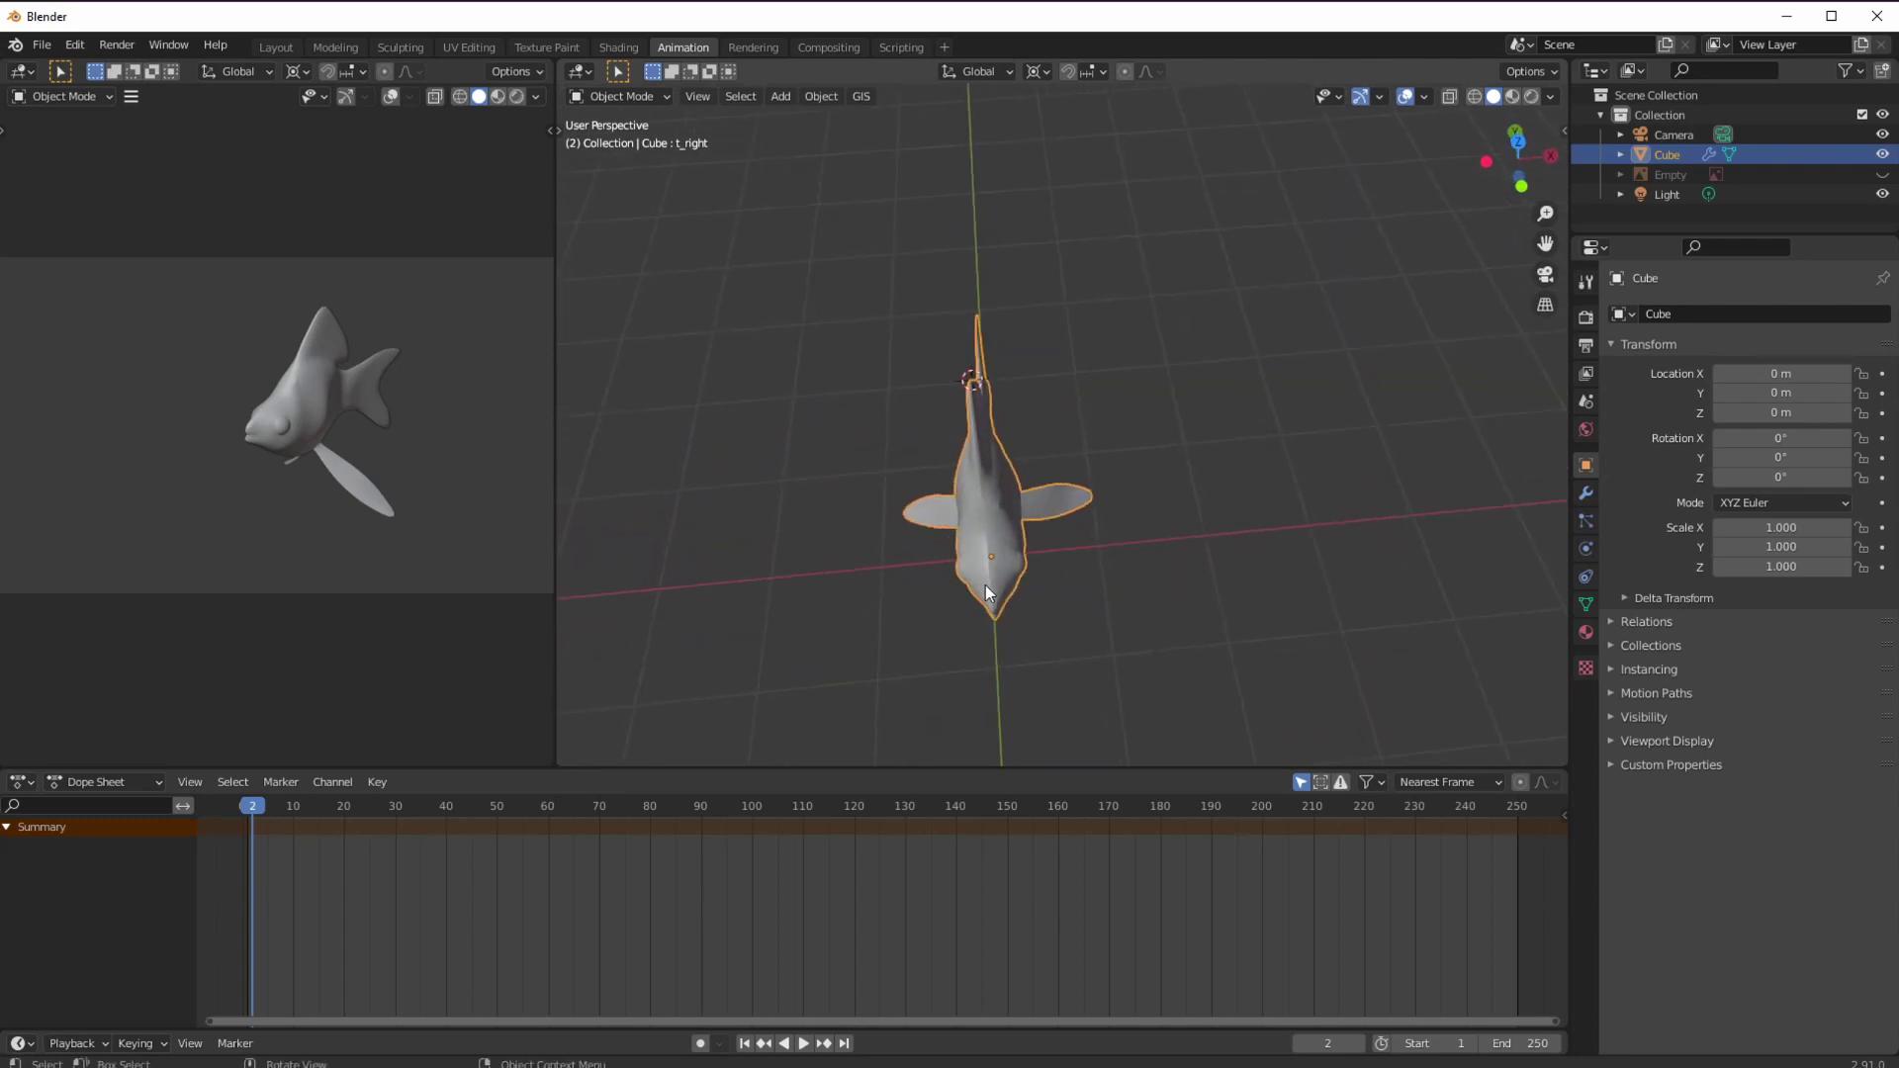
pyautogui.moveTo(982, 590); pyautogui.dragTo(952, 546, button='middle')
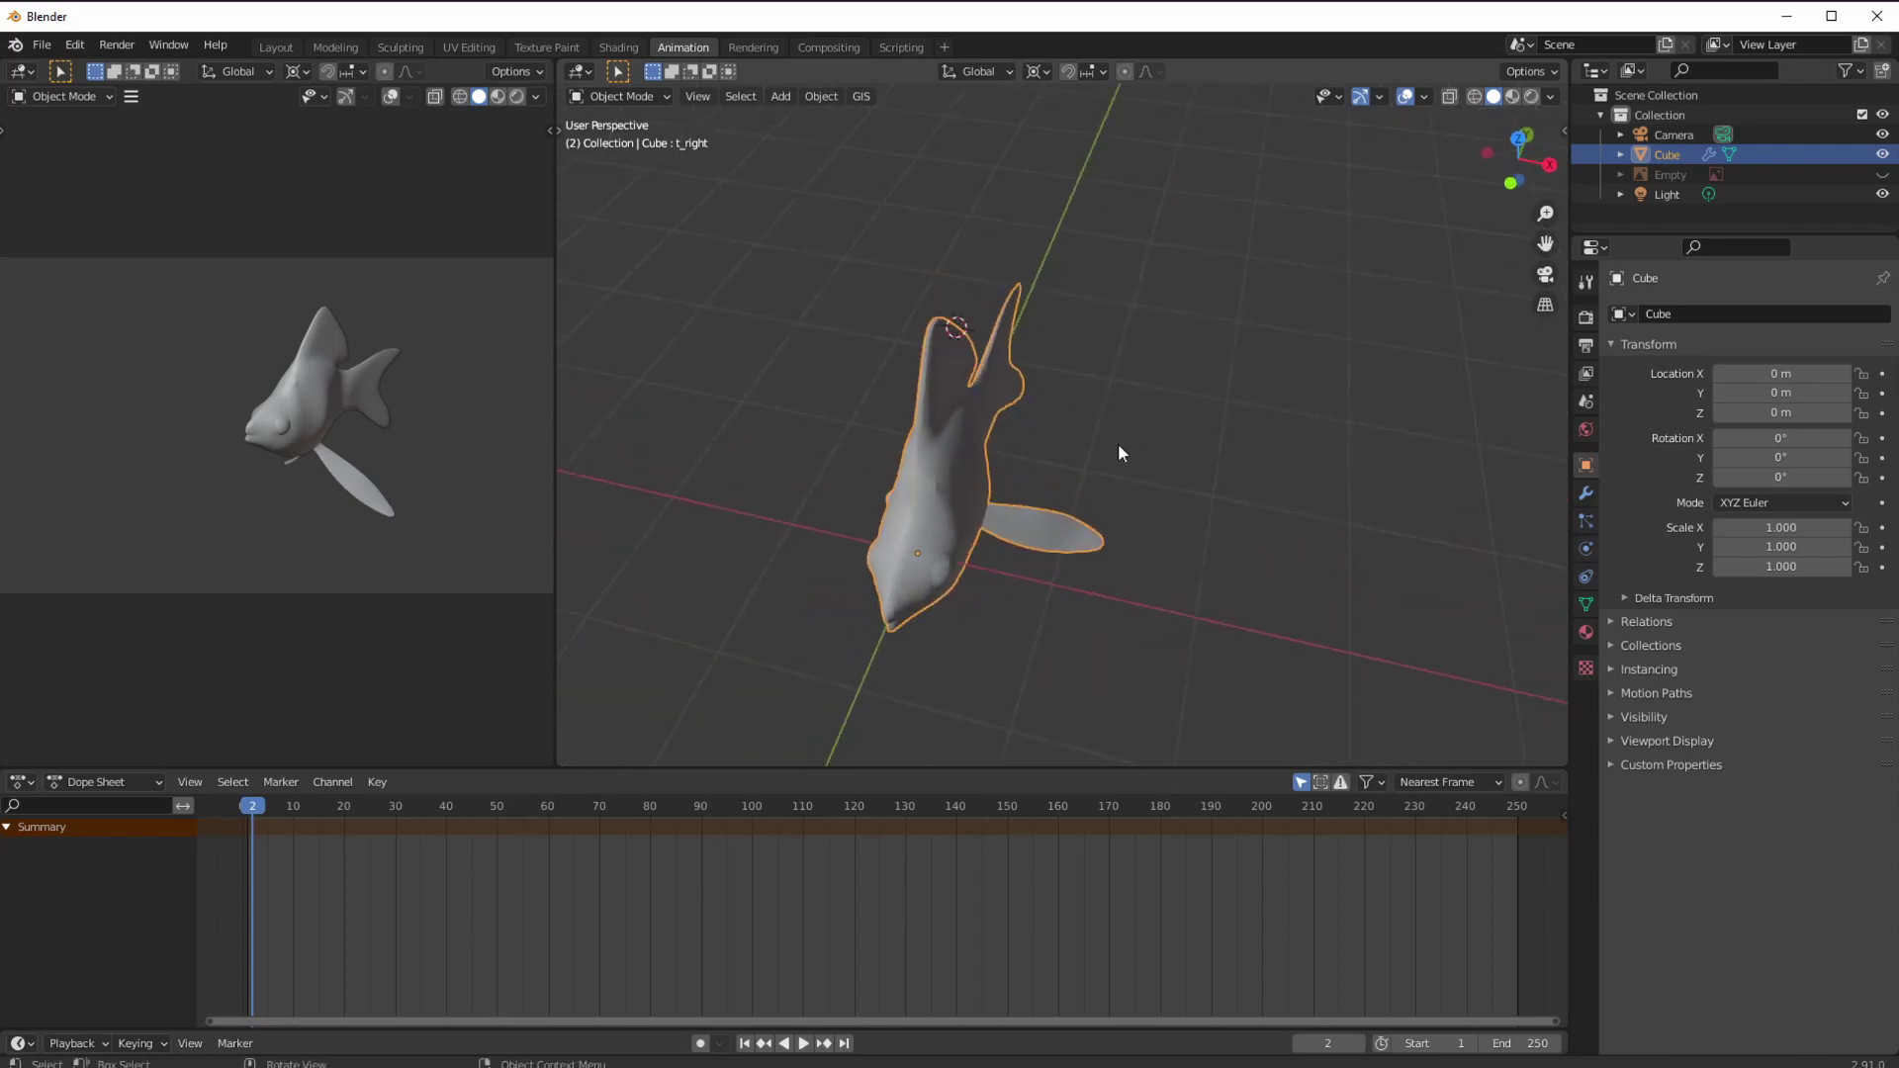
pyautogui.click(1585, 605)
pyautogui.moveTo(989, 554); pyautogui.dragTo(997, 621, button='middle')
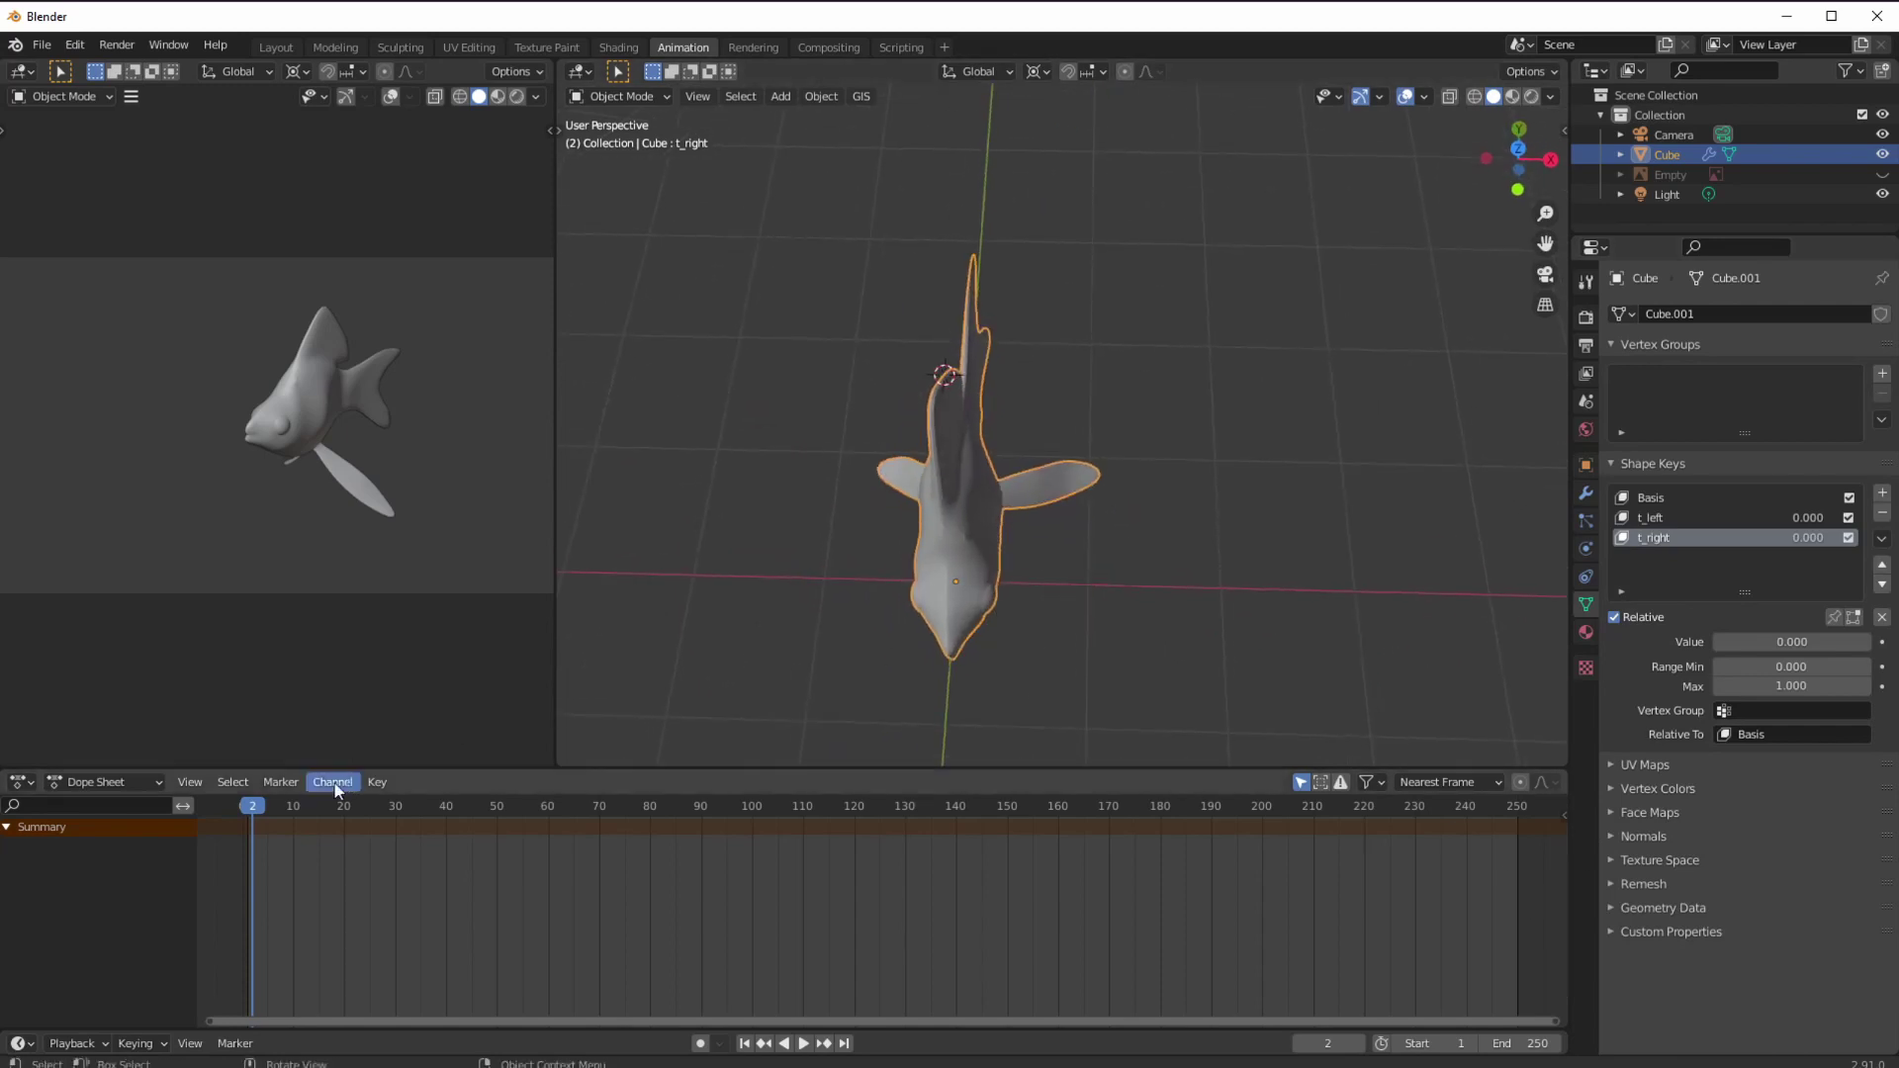
# - At frame 1, set the t_left shape key to 1.000 and keyframe its value
pyautogui.moveTo(277, 819); pyautogui.dragTo(246, 821)
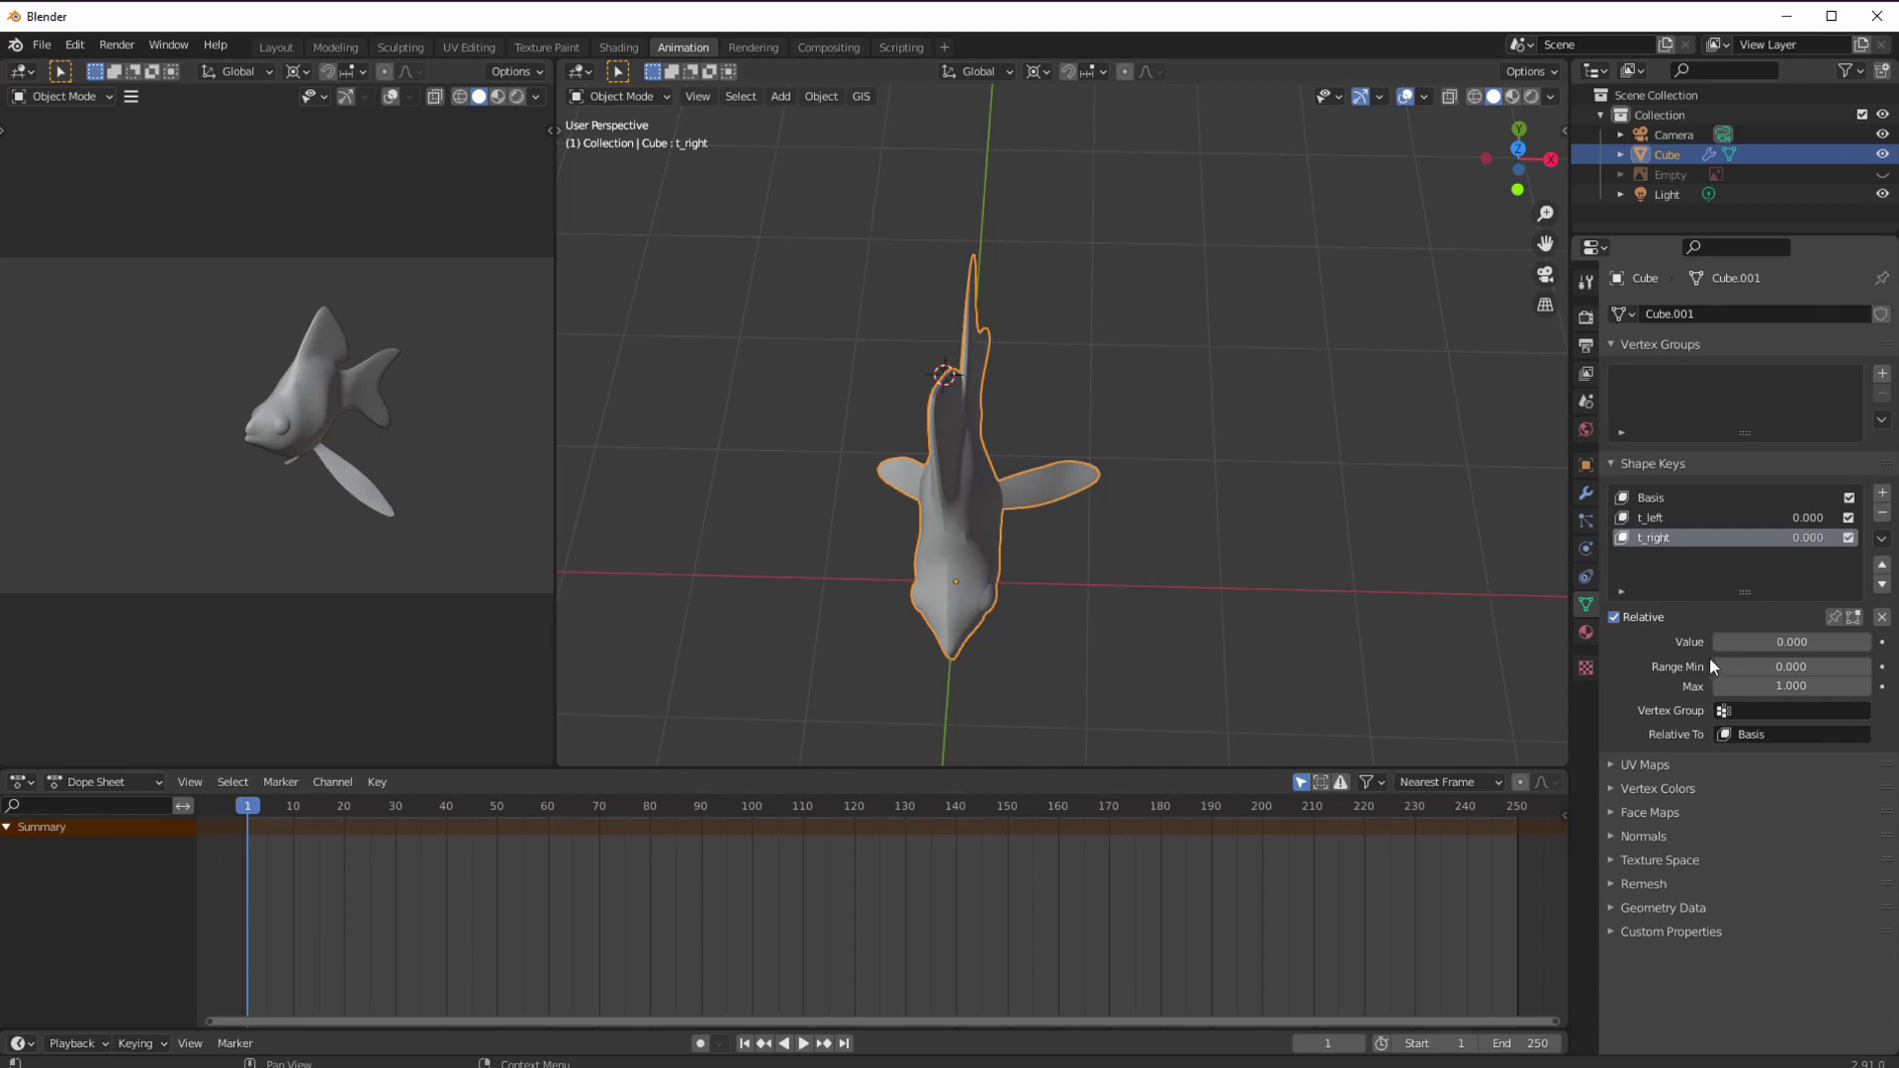
pyautogui.moveTo(860, 543); pyautogui.dragTo(1072, 417, button='middle')
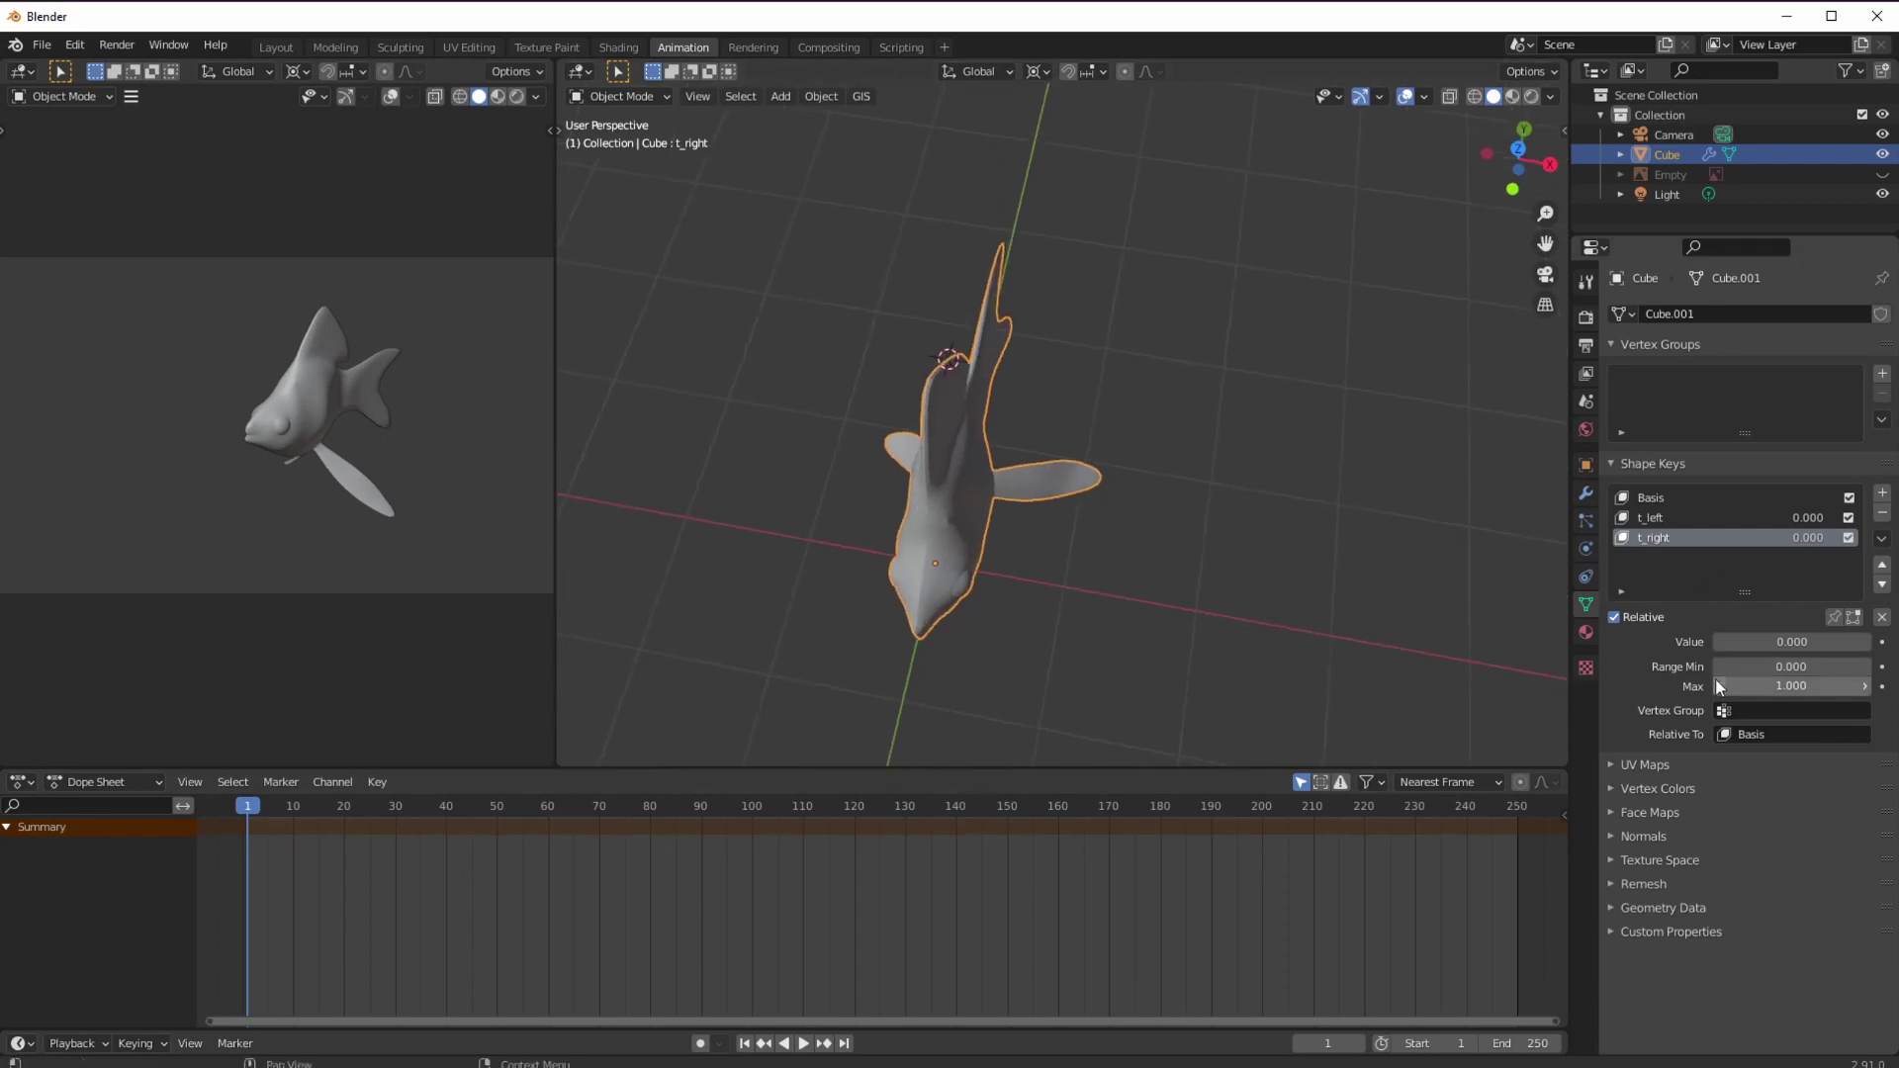
pyautogui.click(1653, 518)
pyautogui.moveTo(1753, 644); pyautogui.dragTo(1755, 649)
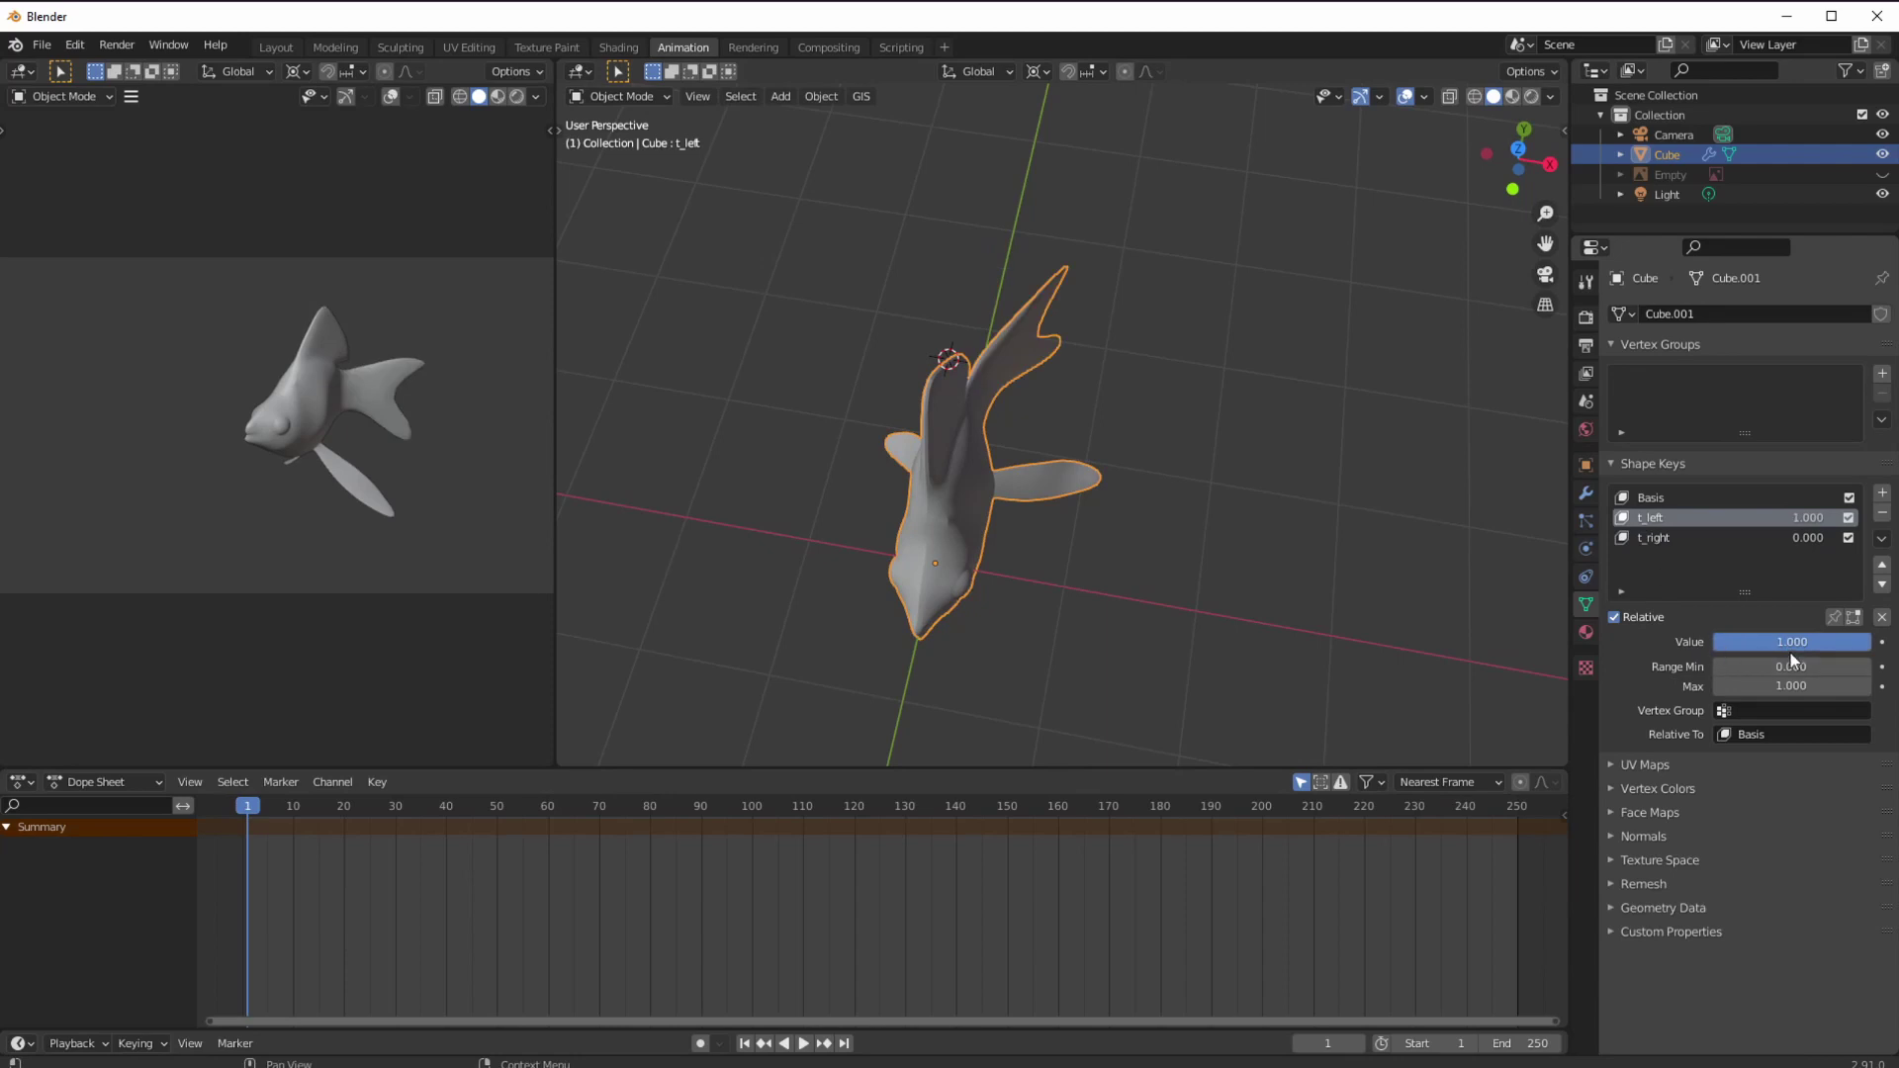
pyautogui.rightClick(1772, 643)
pyautogui.click(1770, 639)
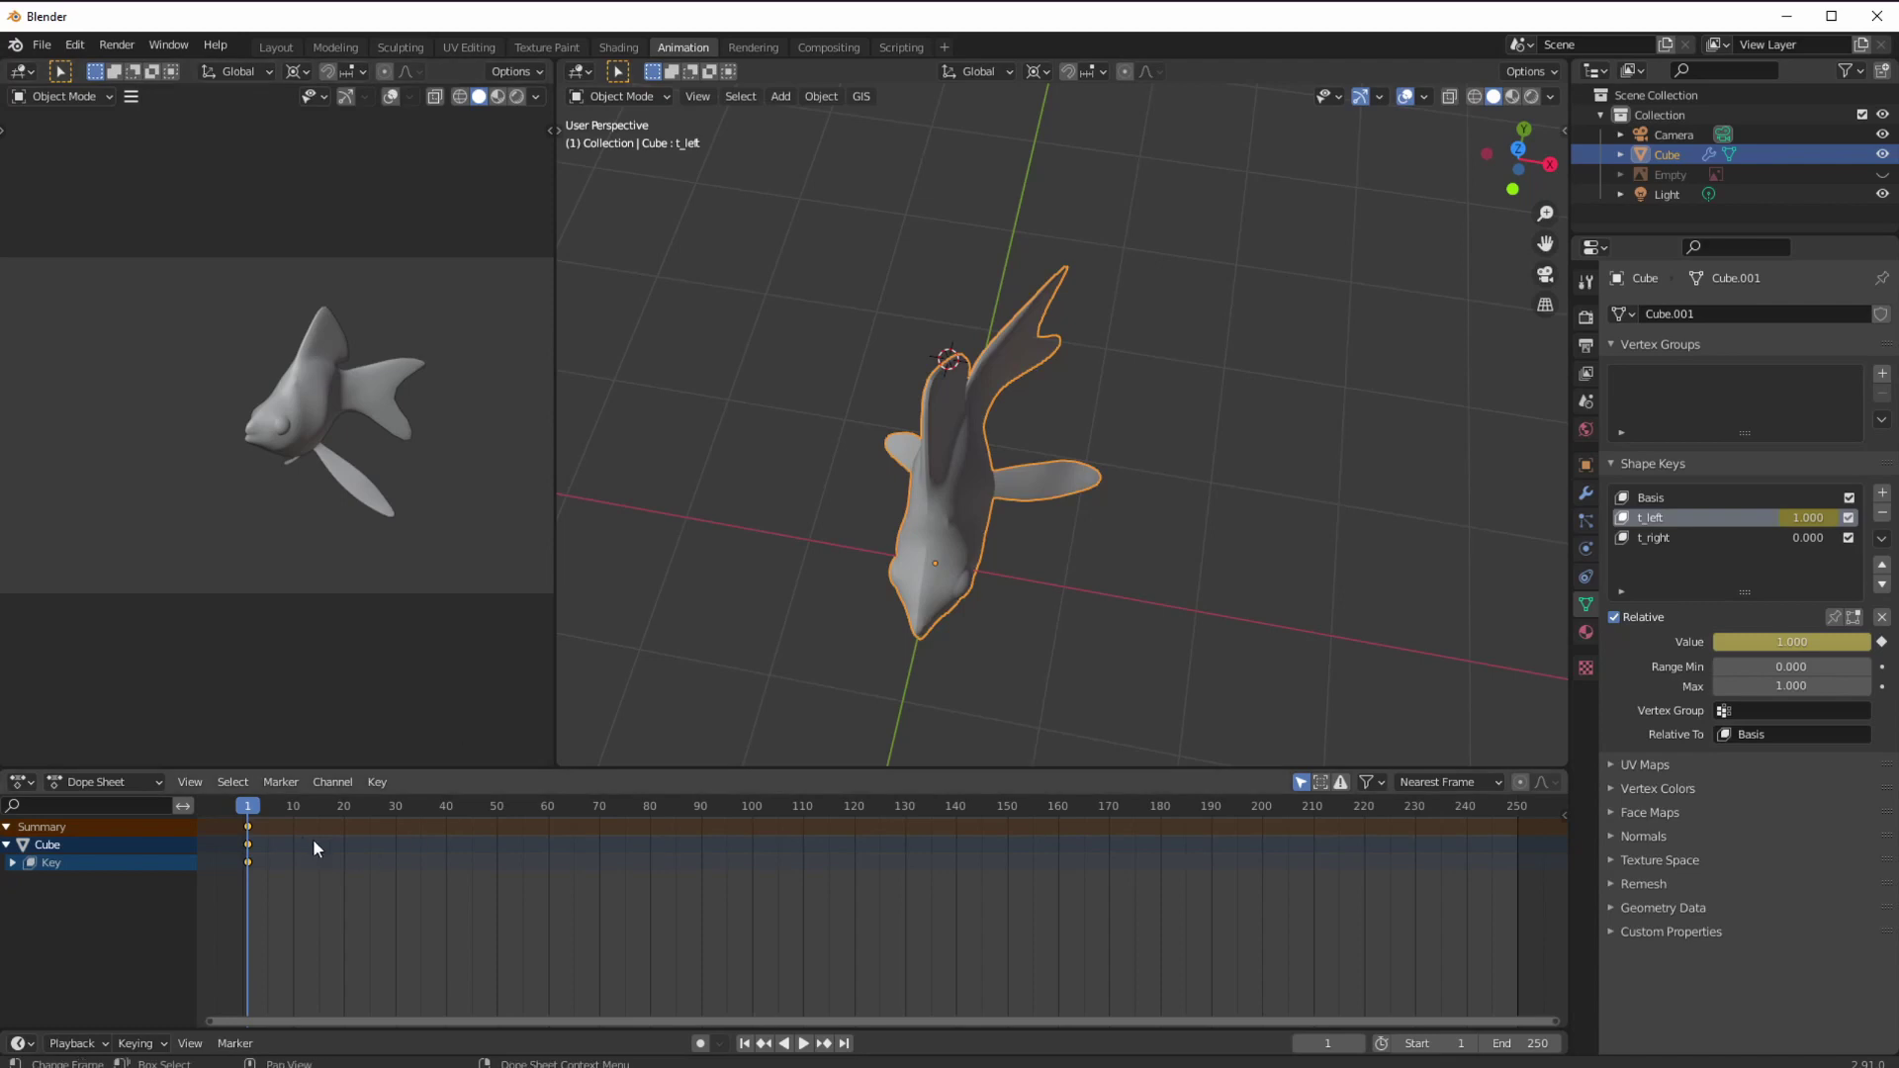
# - At frame 10, set t_left to 0 and t_right to 1, and keyframe both values
pyautogui.press('space')
pyautogui.press('space')
pyautogui.moveTo(1814, 641)
pyautogui.mouseDown()
pyautogui.moveTo(1770, 643)
pyautogui.moveTo(1798, 645)
pyautogui.mouseUp()
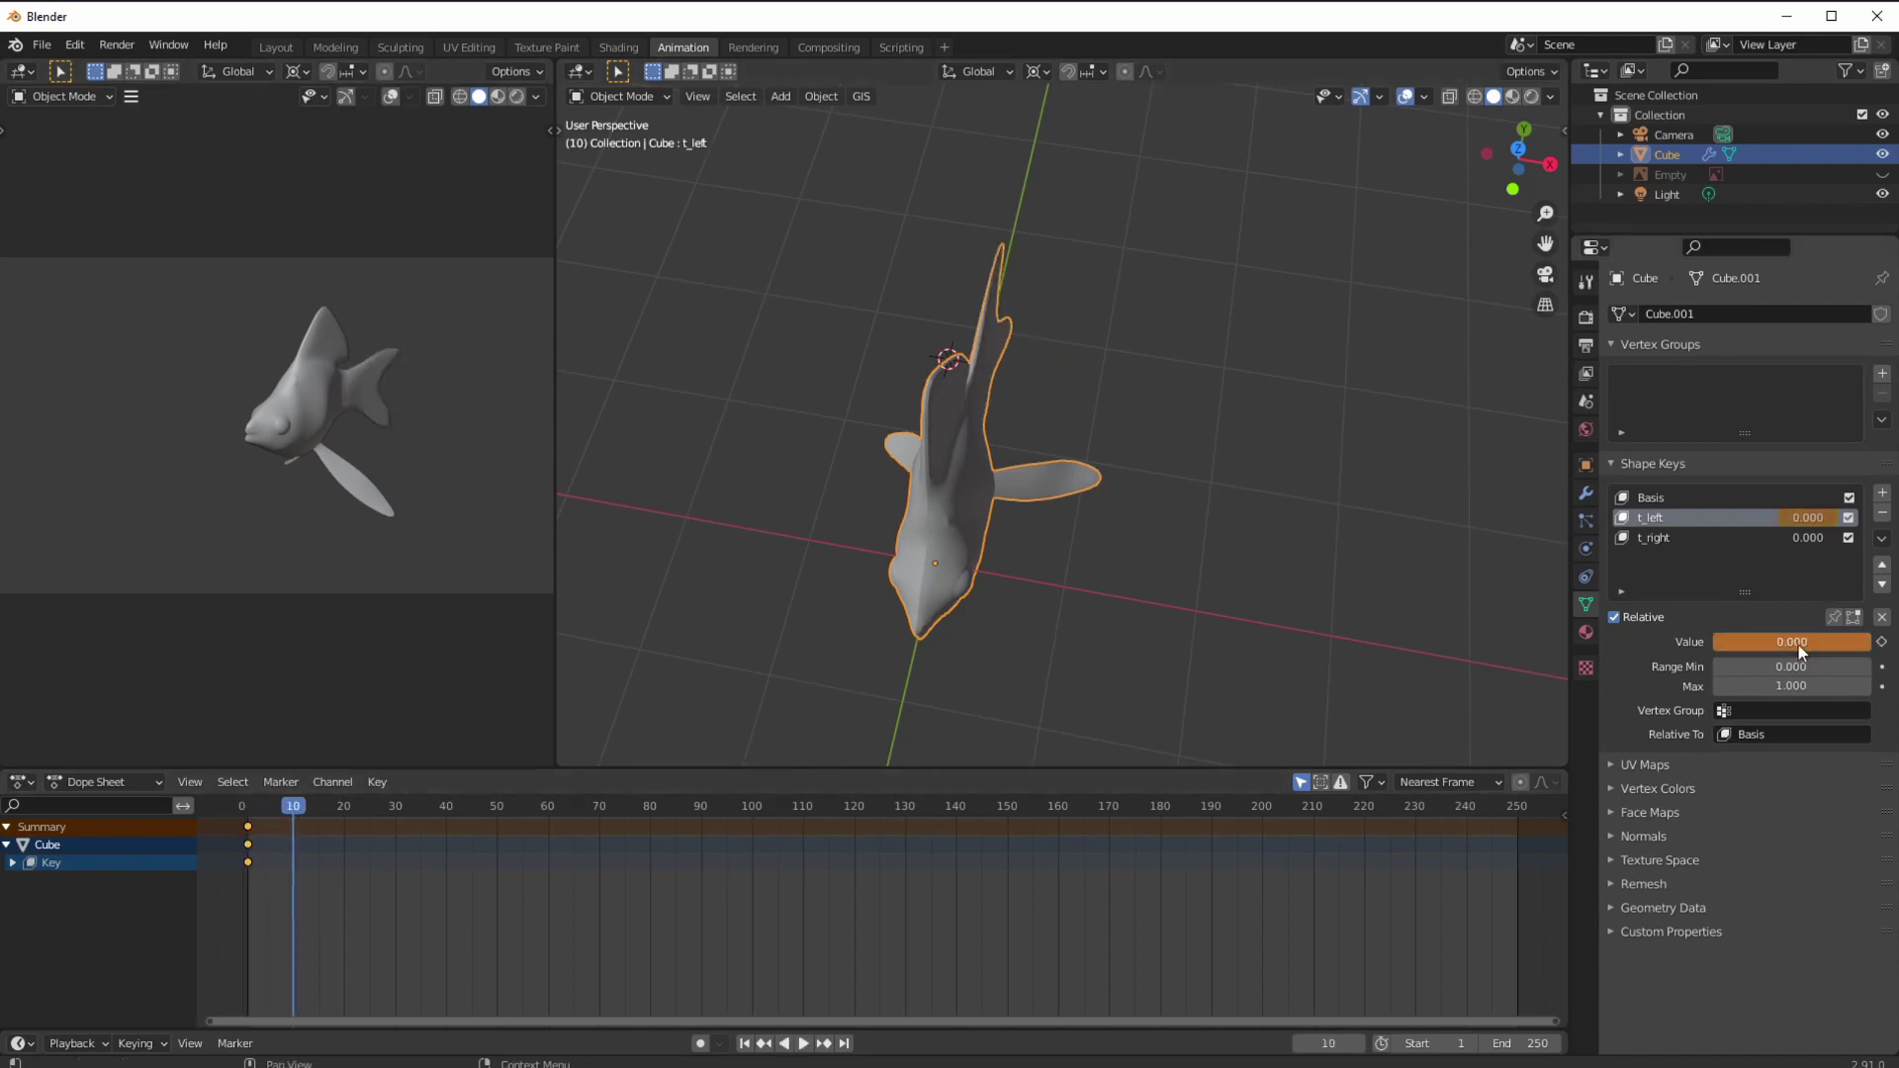
pyautogui.click(1646, 537)
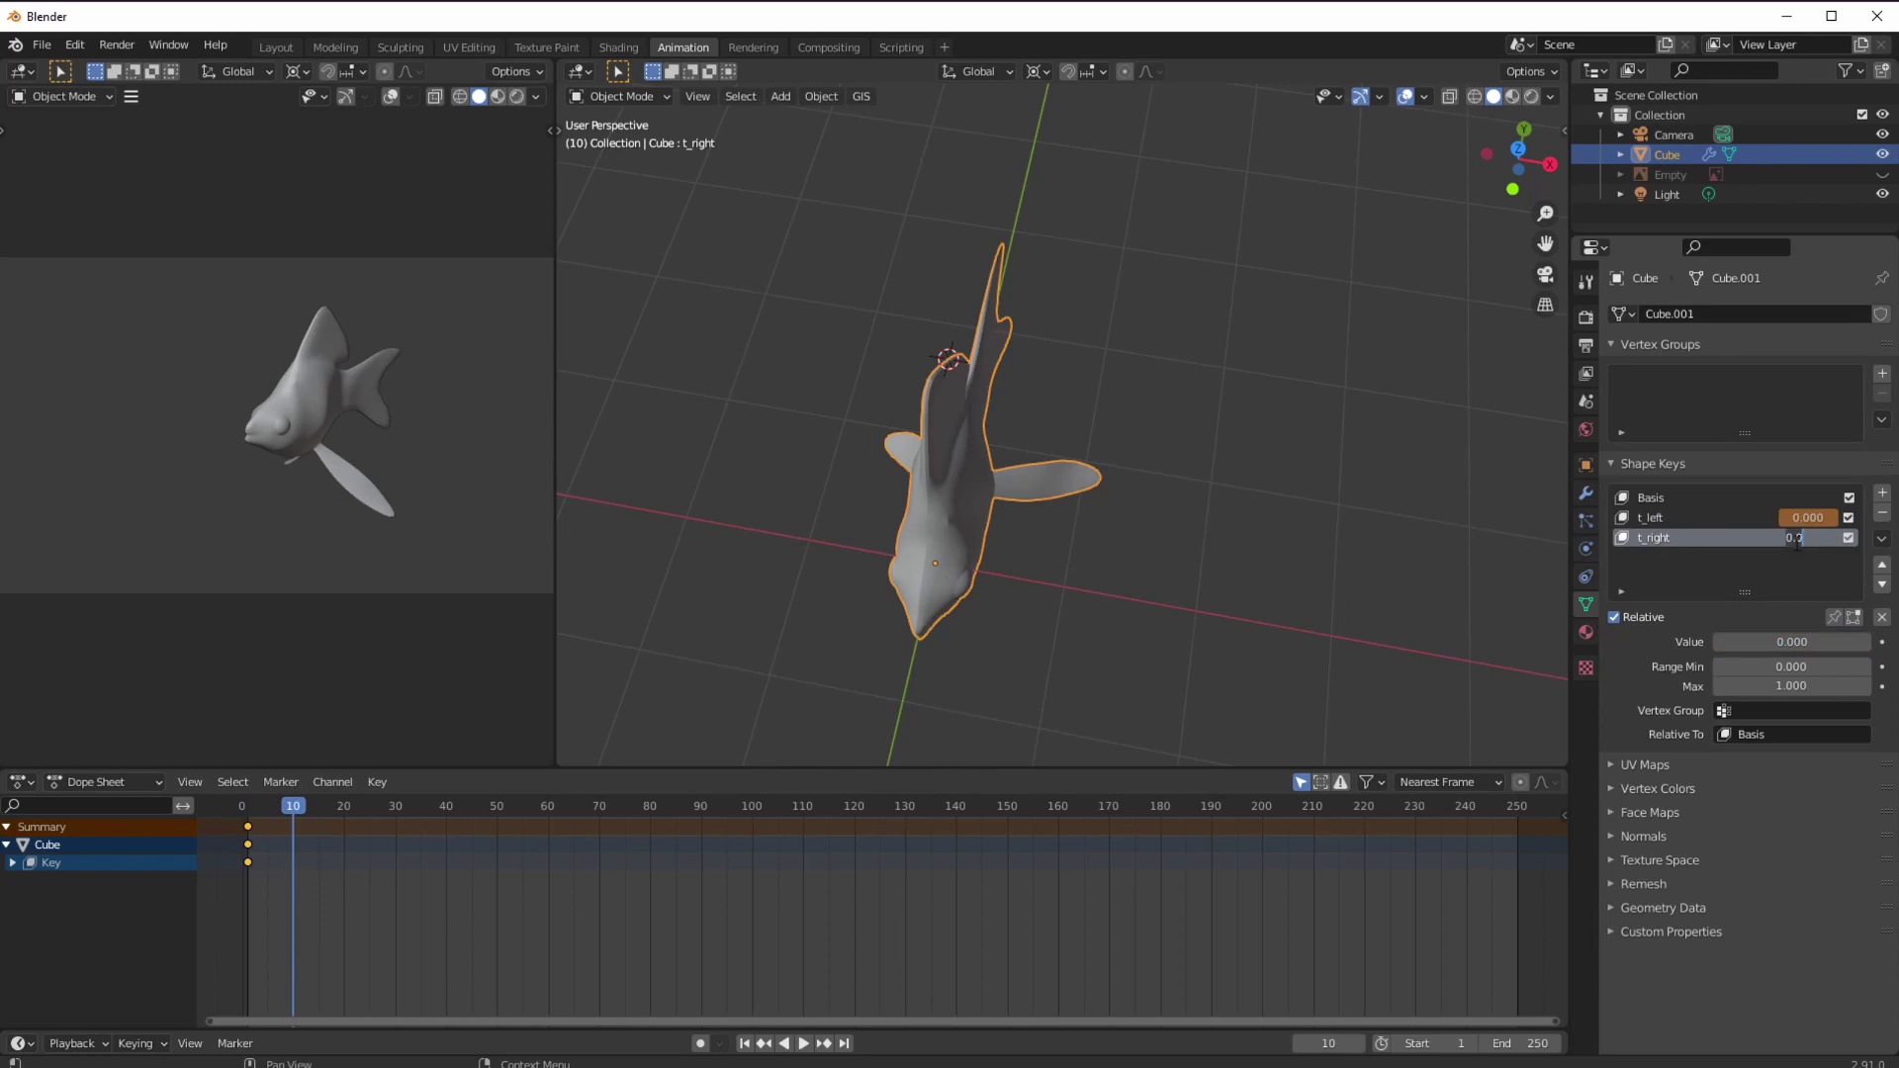
pyautogui.write('1')
pyautogui.press('Return')
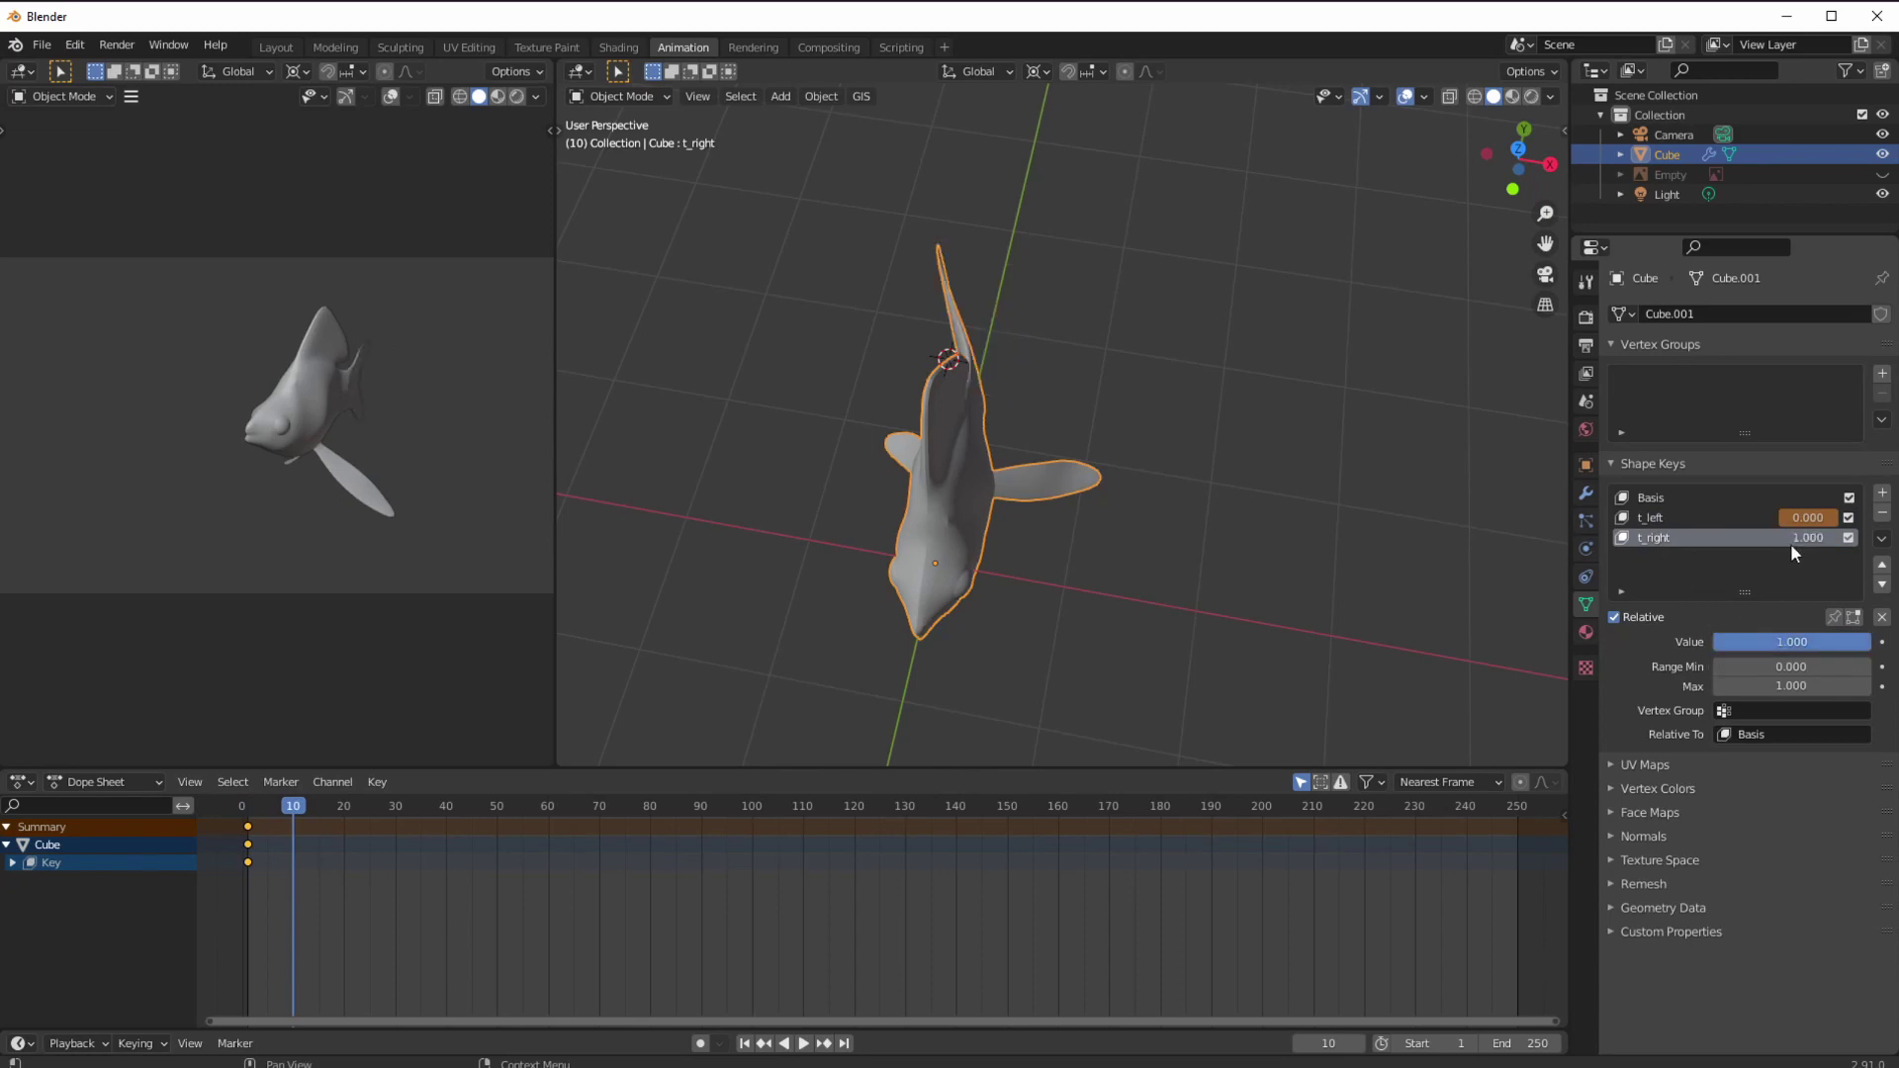
pyautogui.rightClick(1790, 538)
pyautogui.click(1789, 536)
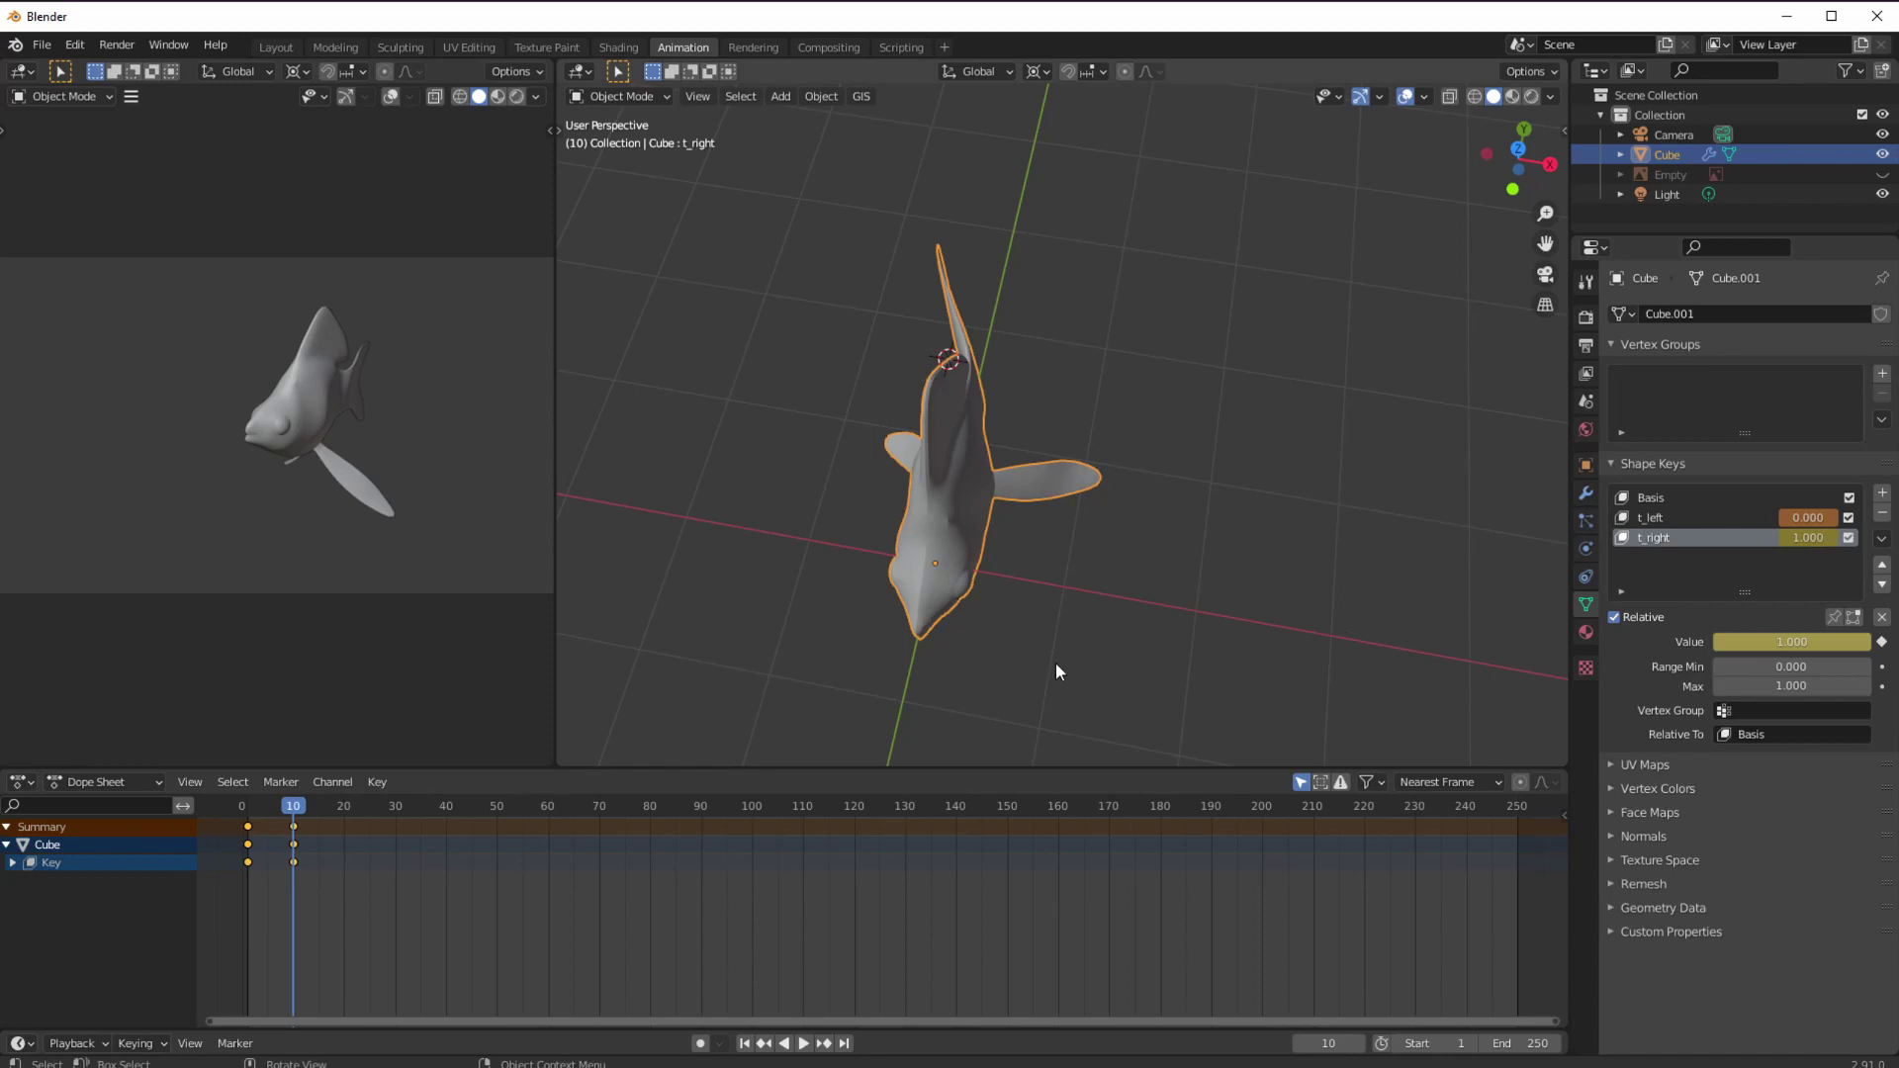
pyautogui.rightClick(1801, 516)
pyautogui.click(1796, 513)
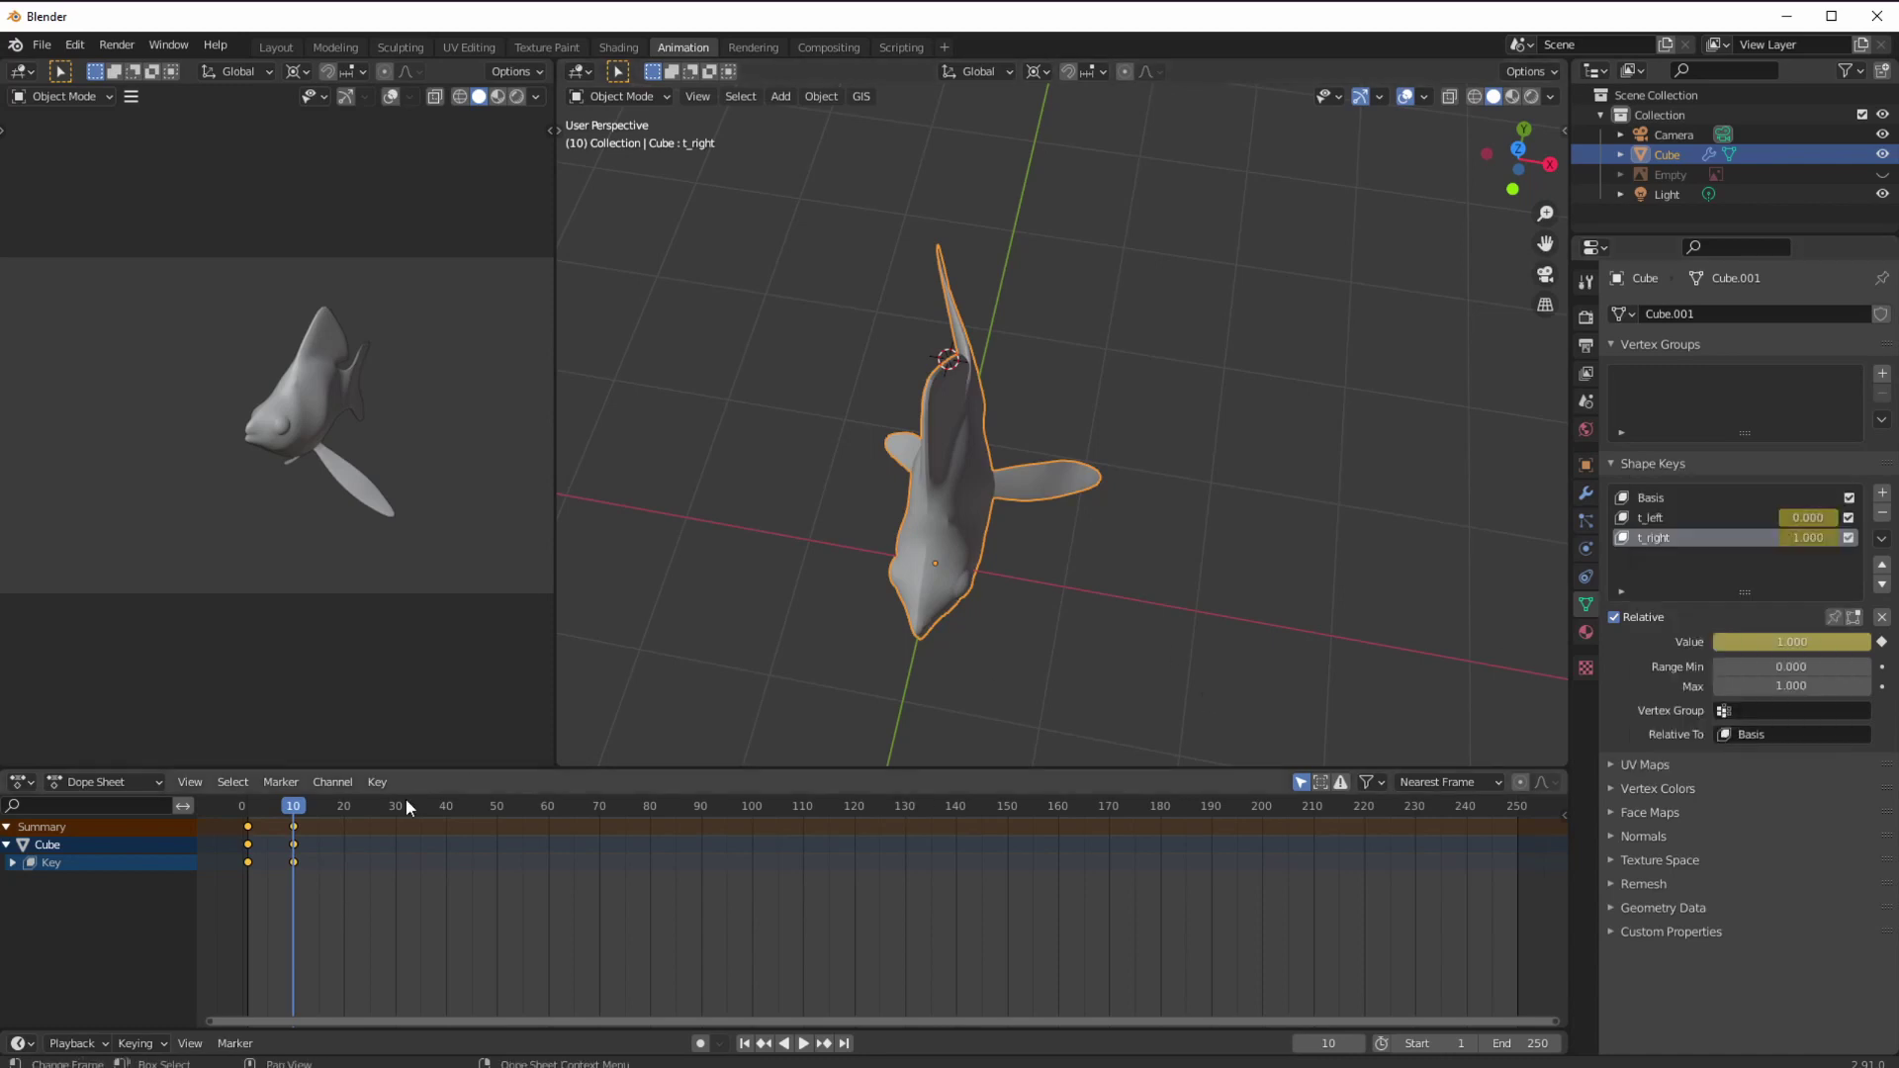
# - Return to frame 1, set the t_right shape key to 0 and keyframe its value
pyautogui.moveTo(303, 813); pyautogui.dragTo(247, 813)
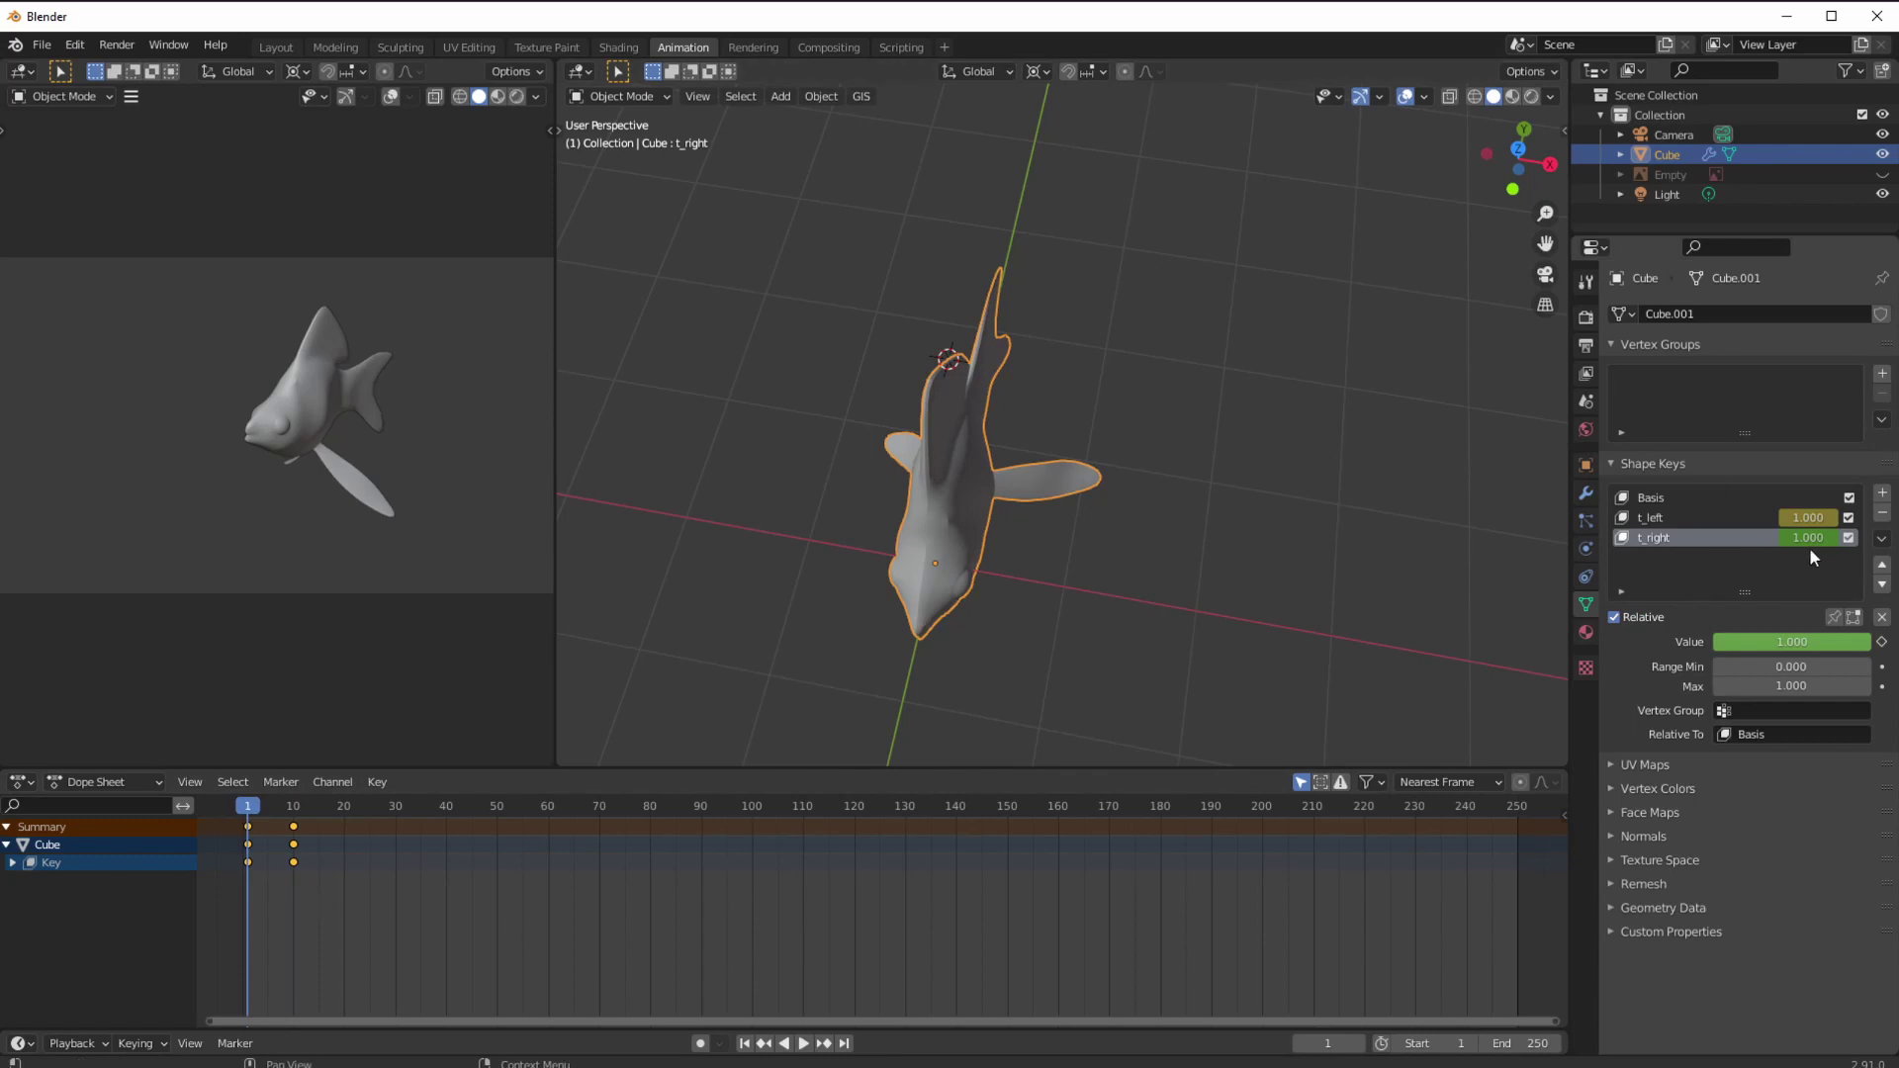
pyautogui.press('space')
pyautogui.press('Escape')
pyautogui.write('0')
pyautogui.press('Return')
pyautogui.hotkey('ctrl', 'z')
pyautogui.write('0')
pyautogui.press('Return')
pyautogui.rightClick(1784, 538)
pyautogui.click(1780, 544)
# - Play and scrub the tail animation while examining its movement from behind the fish
pyautogui.press('space')
pyautogui.moveTo(278, 811); pyautogui.dragTo(258, 811)
pyautogui.moveTo(941, 558); pyautogui.dragTo(786, 586, button='middle')
pyautogui.moveTo(643, 643); pyautogui.dragTo(751, 593, button='middle')
pyautogui.click(248, 813)
pyautogui.press('space')
# - Copy the shape key keyframes at frames 1 and 10 and paste them at frame 20, and play back the result
pyautogui.moveTo(251, 811); pyautogui.dragTo(342, 841)
pyautogui.press('space')
pyautogui.moveTo(395, 922); pyautogui.dragTo(233, 827)
pyautogui.hotkey('ctrl', 'c')
pyautogui.hotkey('ctrl', 'v')
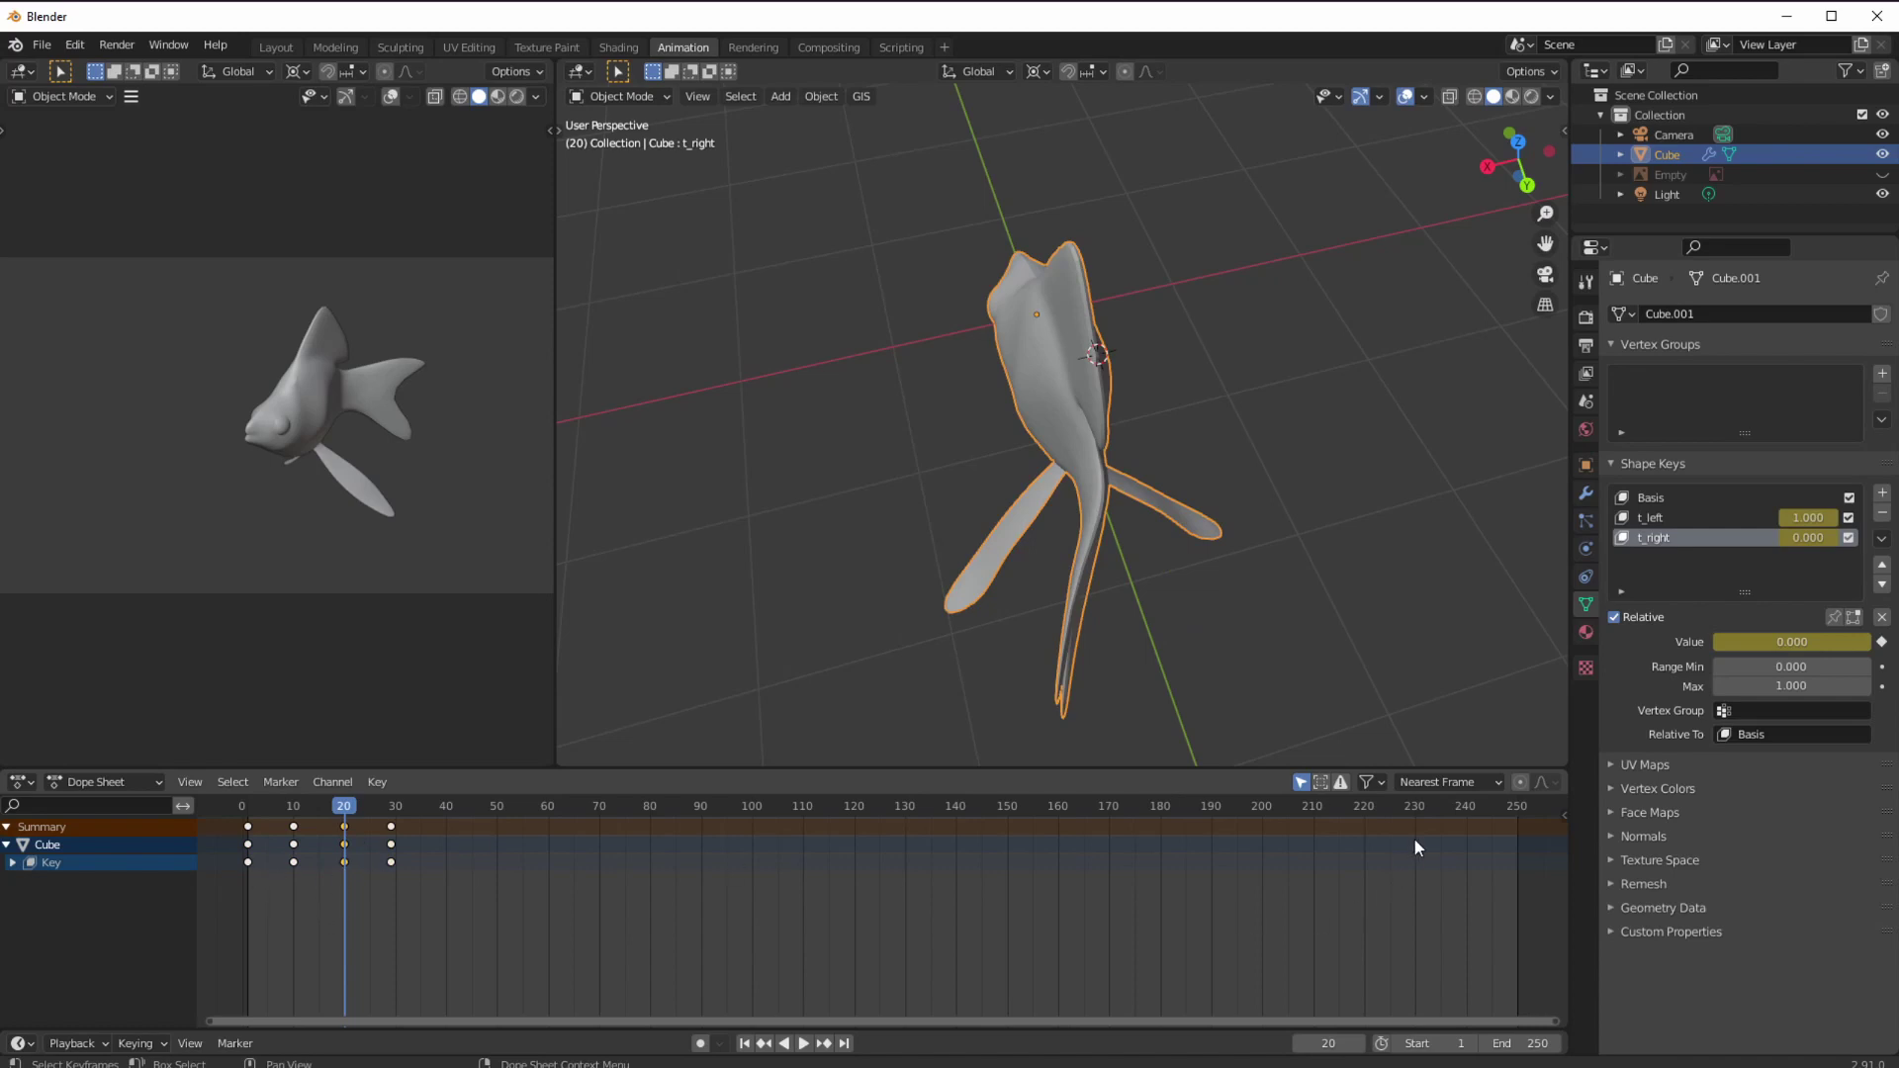
pyautogui.press('space')
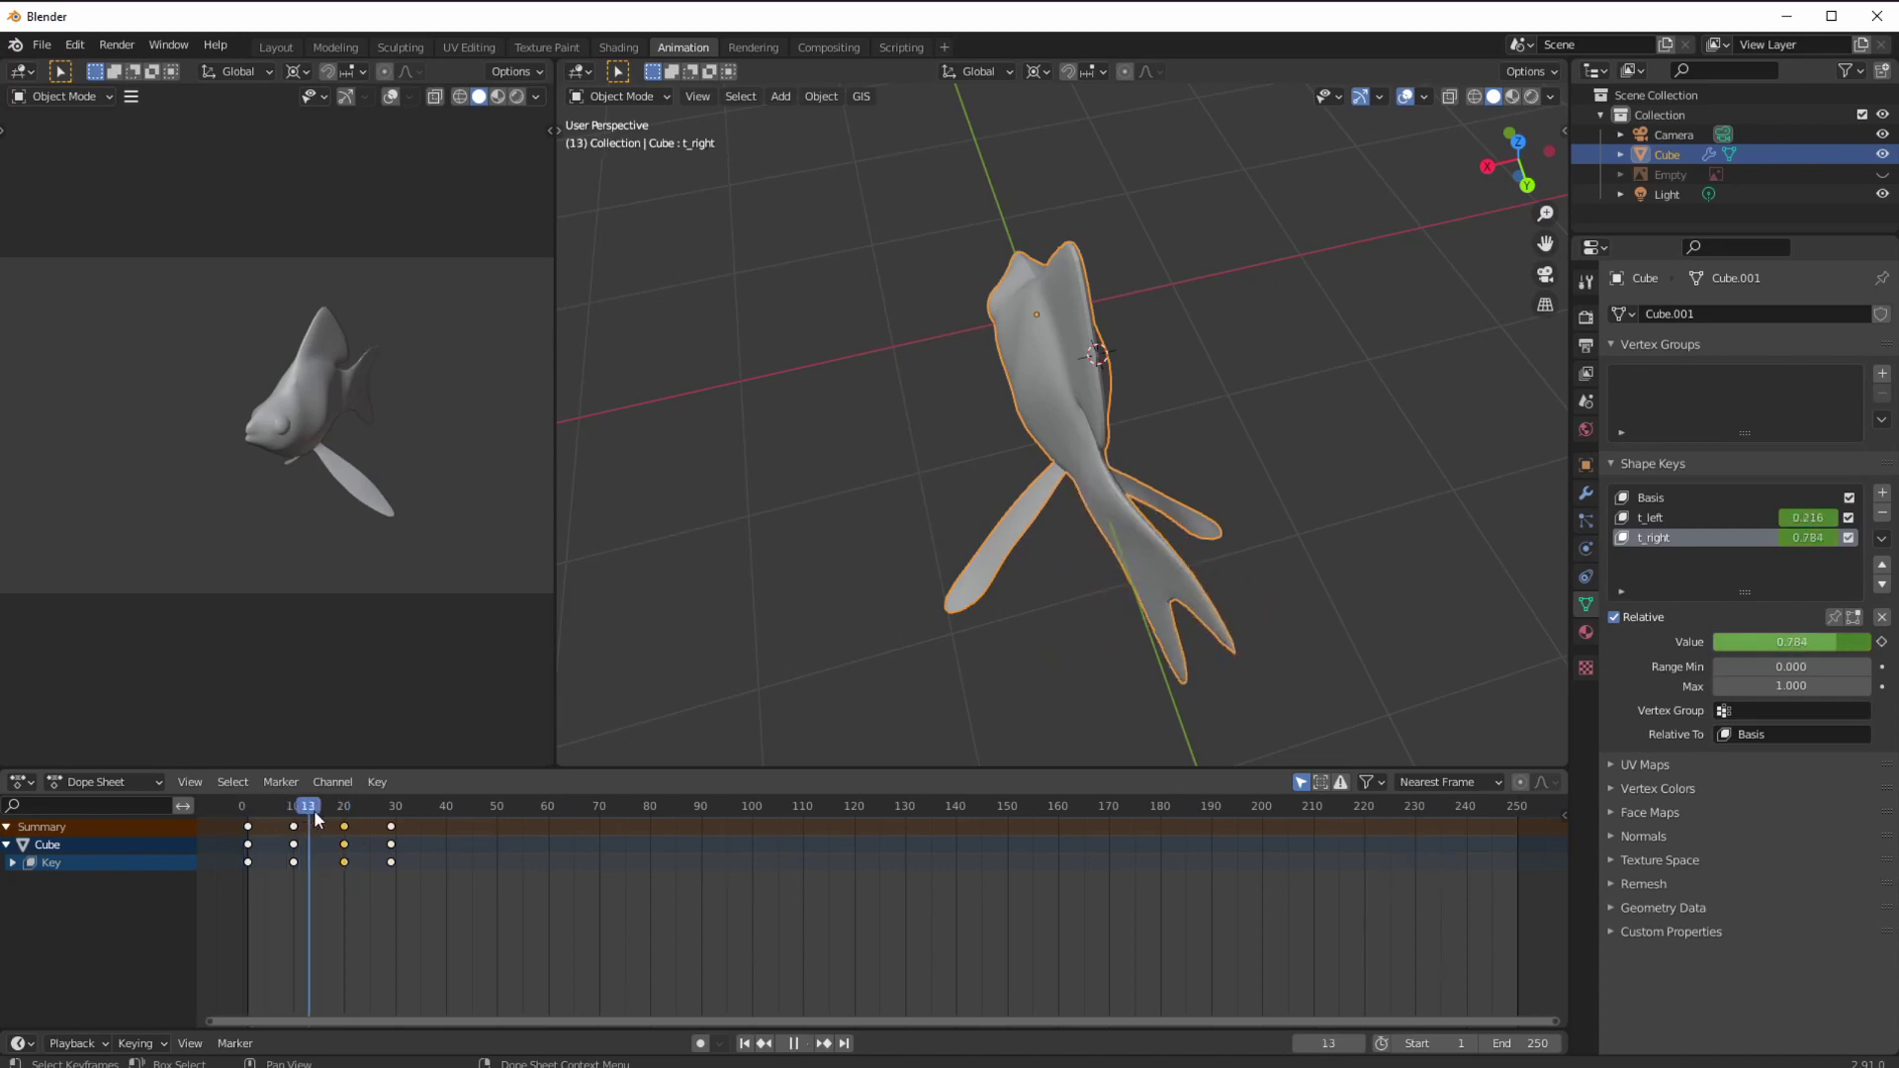
pyautogui.press('space')
# - Move the shape key keyframes at frame 29 to frame 30
pyautogui.moveTo(478, 893); pyautogui.dragTo(267, 835)
pyautogui.scroll(-1, 483, 898)
pyautogui.moveTo(500, 902); pyautogui.dragTo(698, 912, button='middle')
pyautogui.scroll(7, 600, 900)
pyautogui.moveTo(347, 892); pyautogui.dragTo(822, 957, button='middle')
pyautogui.scroll(10, 737, 905)
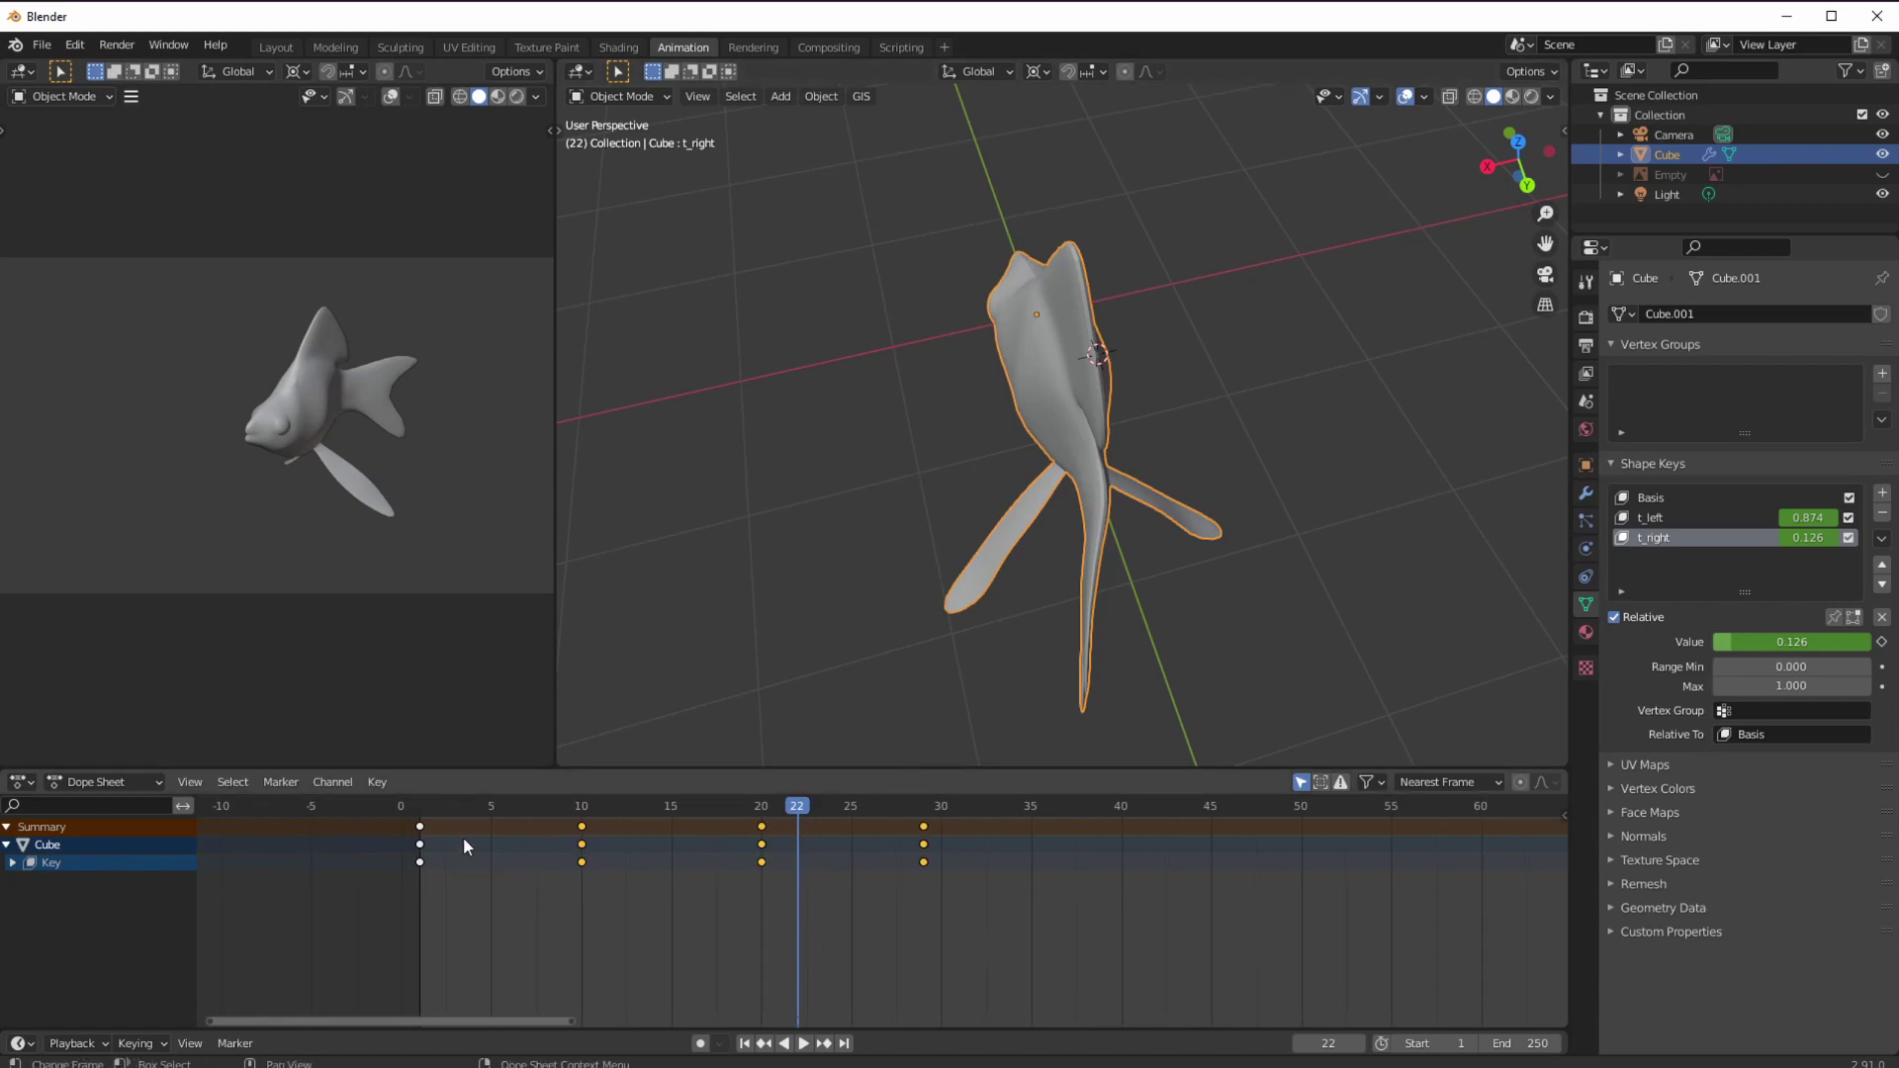
pyautogui.click(420, 844)
pyautogui.moveTo(594, 806); pyautogui.dragTo(761, 833)
pyautogui.press('space')
pyautogui.click(923, 844)
pyautogui.press('g')
pyautogui.click(961, 879)
# - Copy the keyframes at frames 20 and 30 and paste them at frame 40
pyautogui.moveTo(1013, 925); pyautogui.dragTo(750, 841)
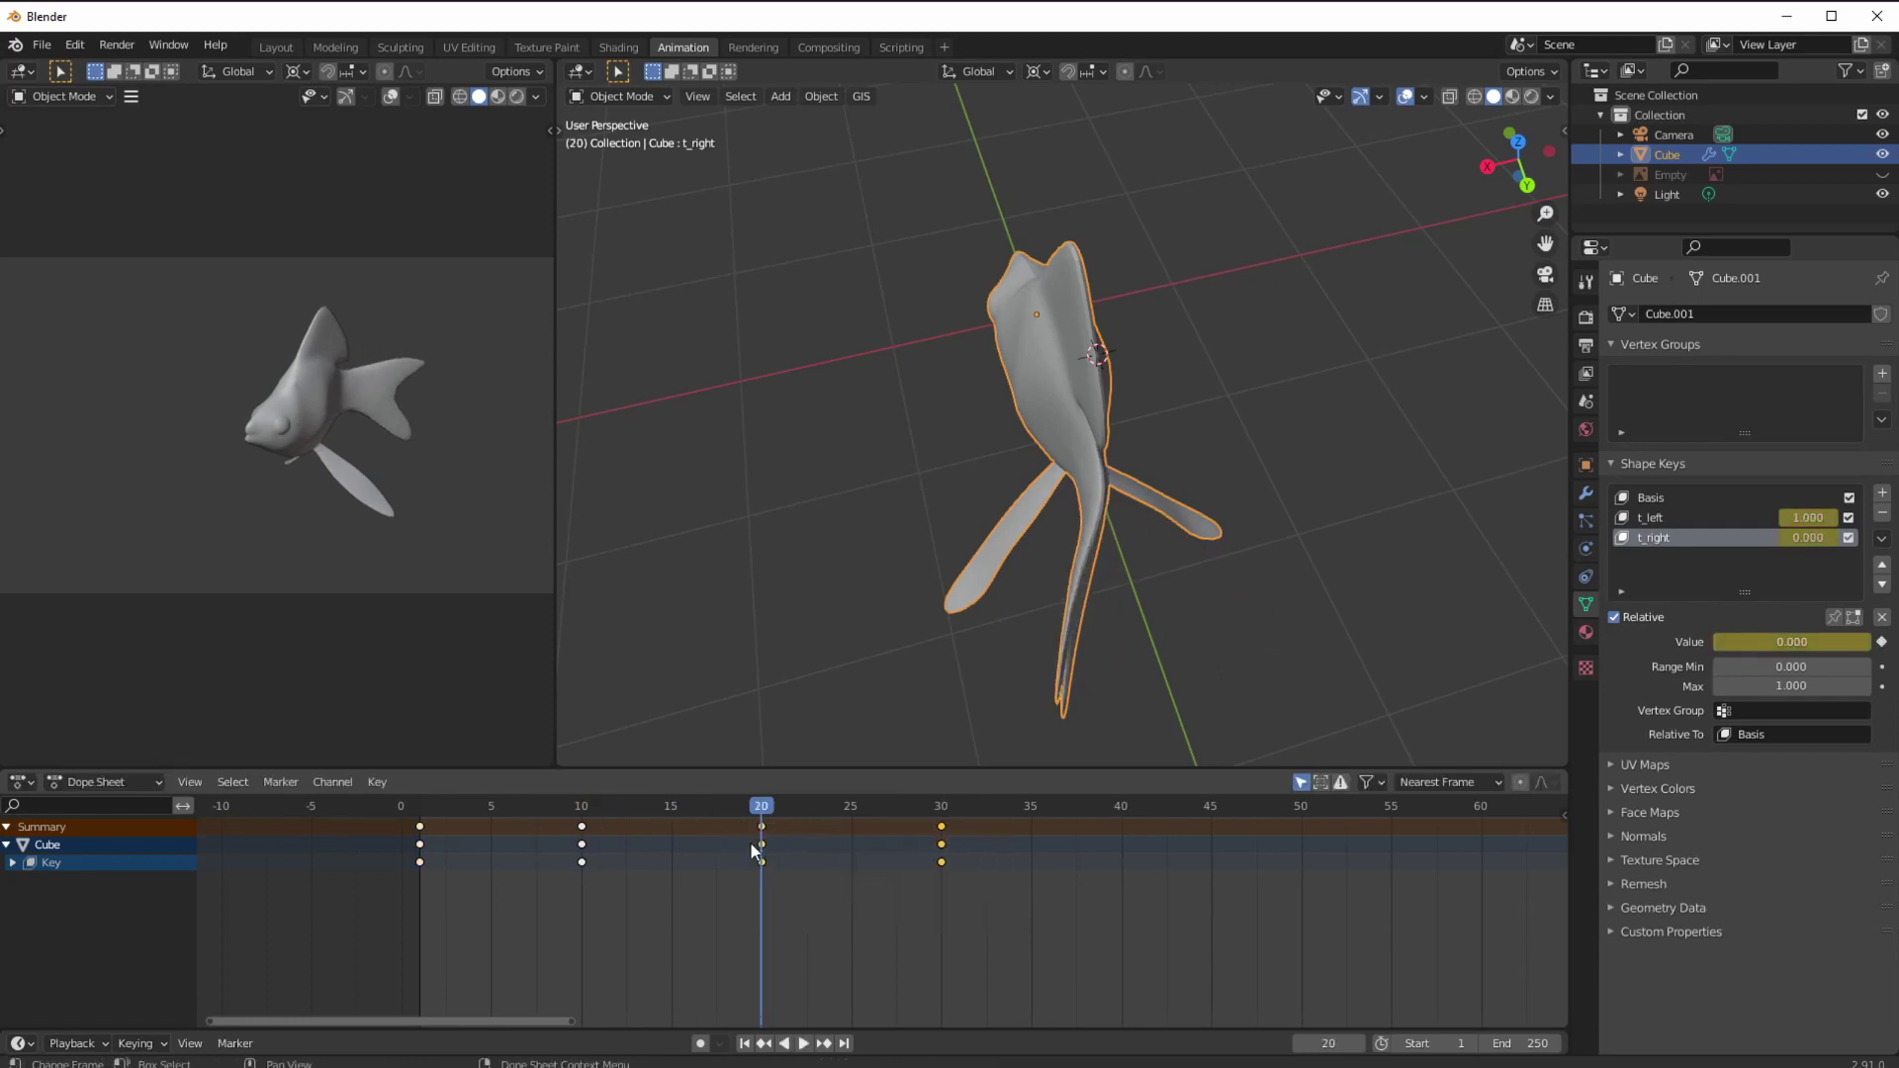
pyautogui.click(1117, 807)
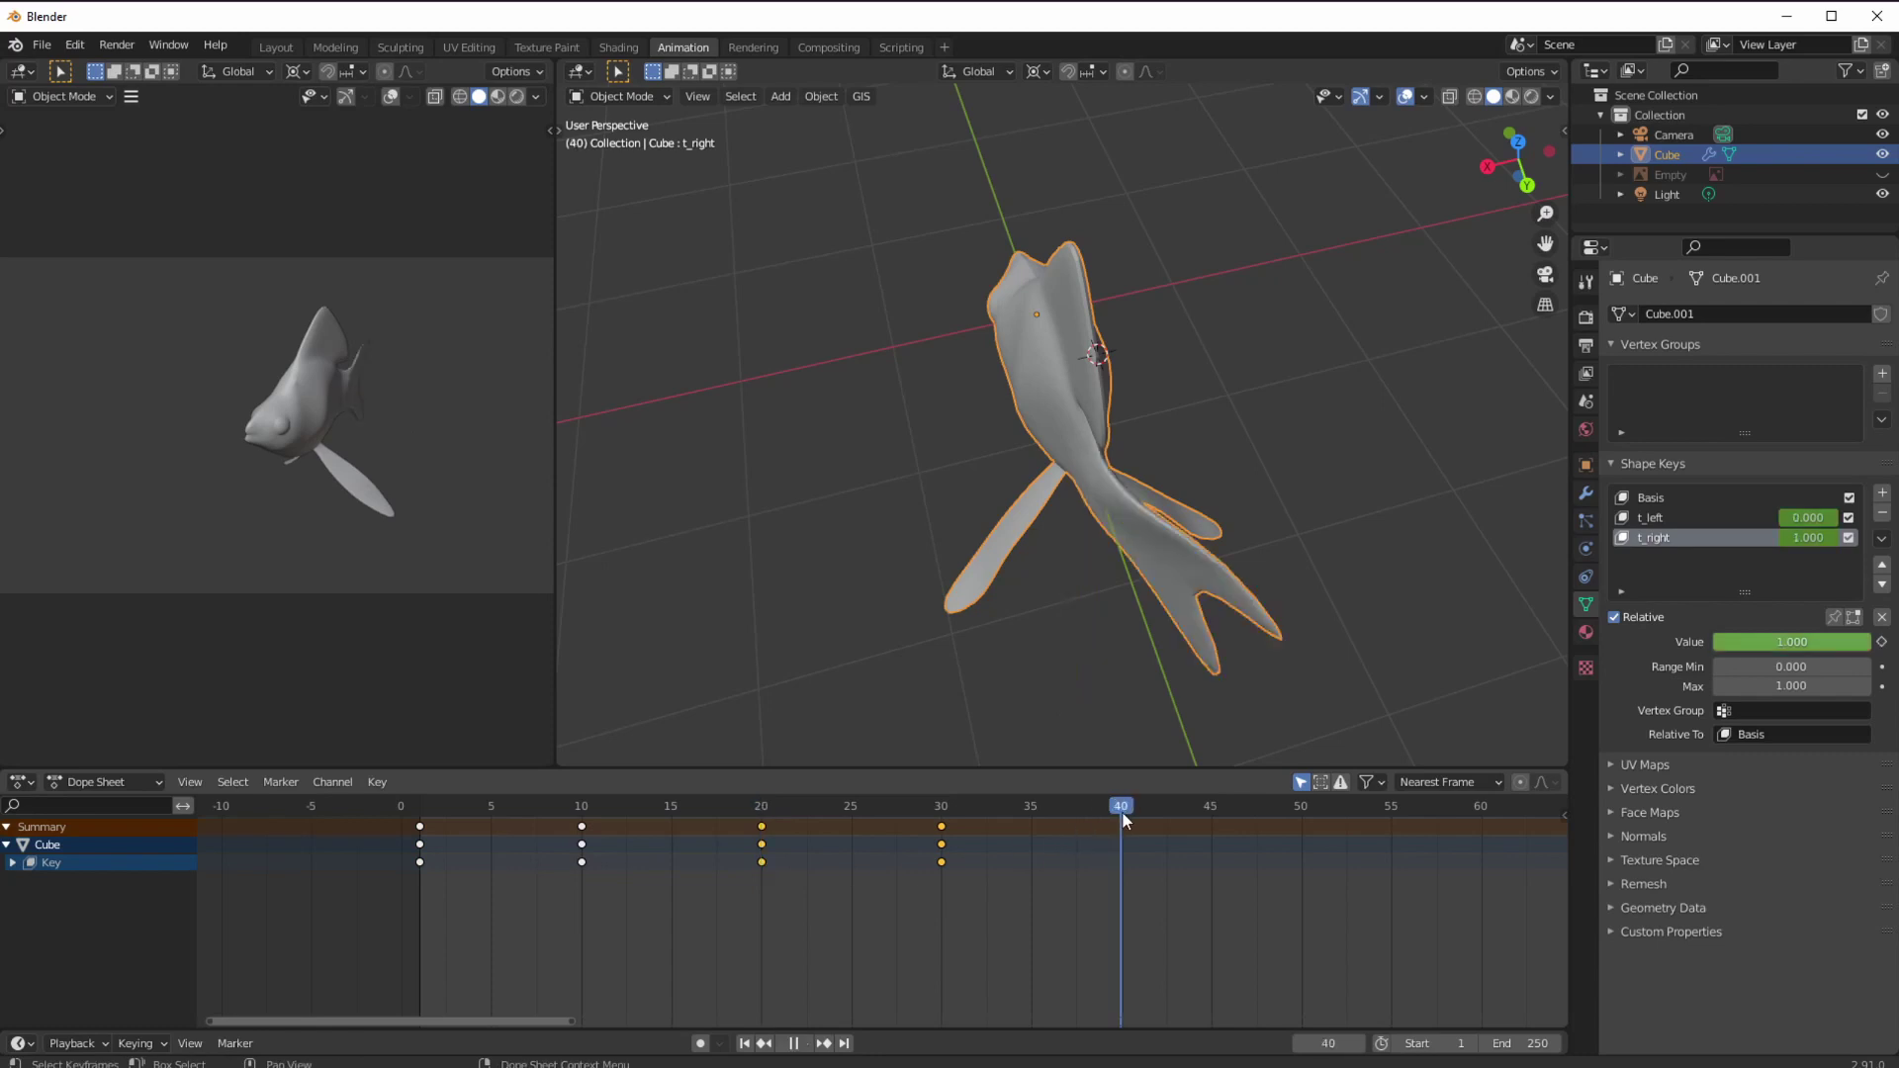
pyautogui.hotkey('ctrl', 'v')
pyautogui.scroll(-5, 880, 939)
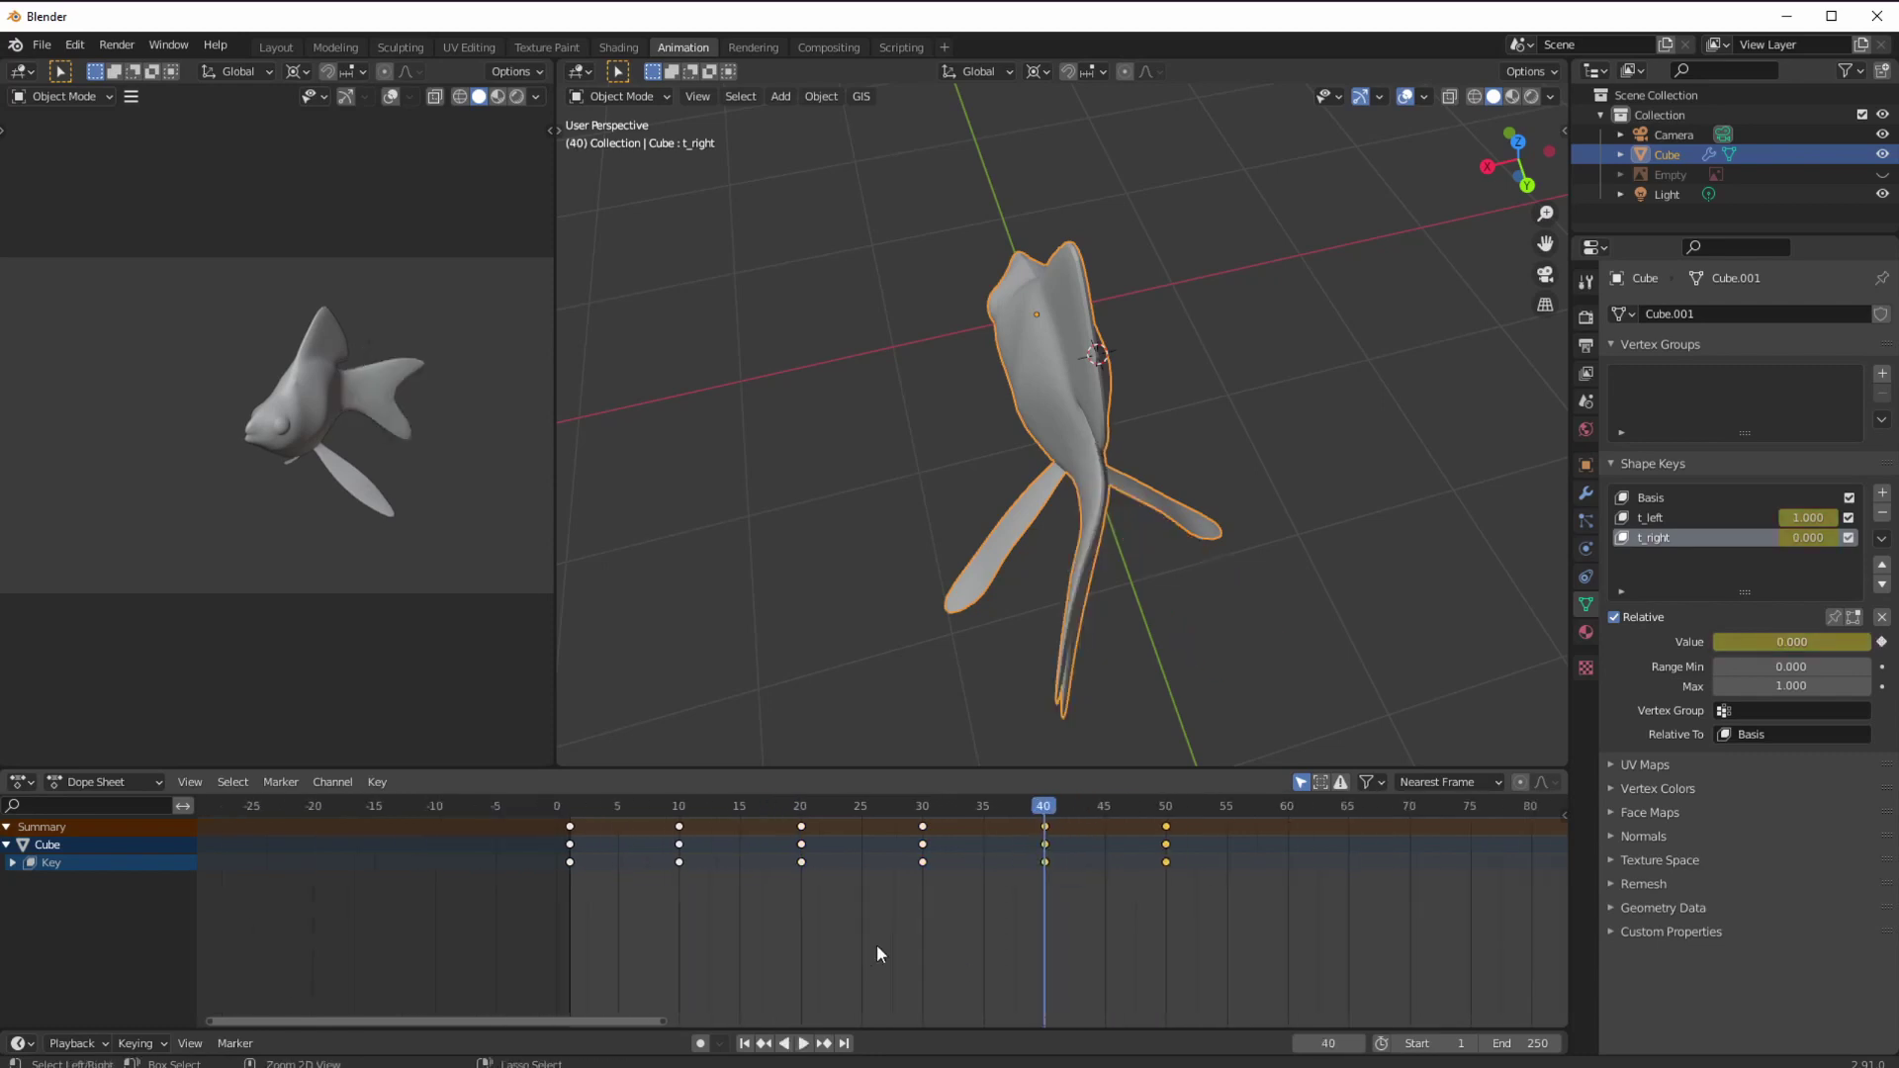
pyautogui.moveTo(866, 944); pyautogui.dragTo(417, 954, button='middle')
pyautogui.scroll(-7, 466, 949)
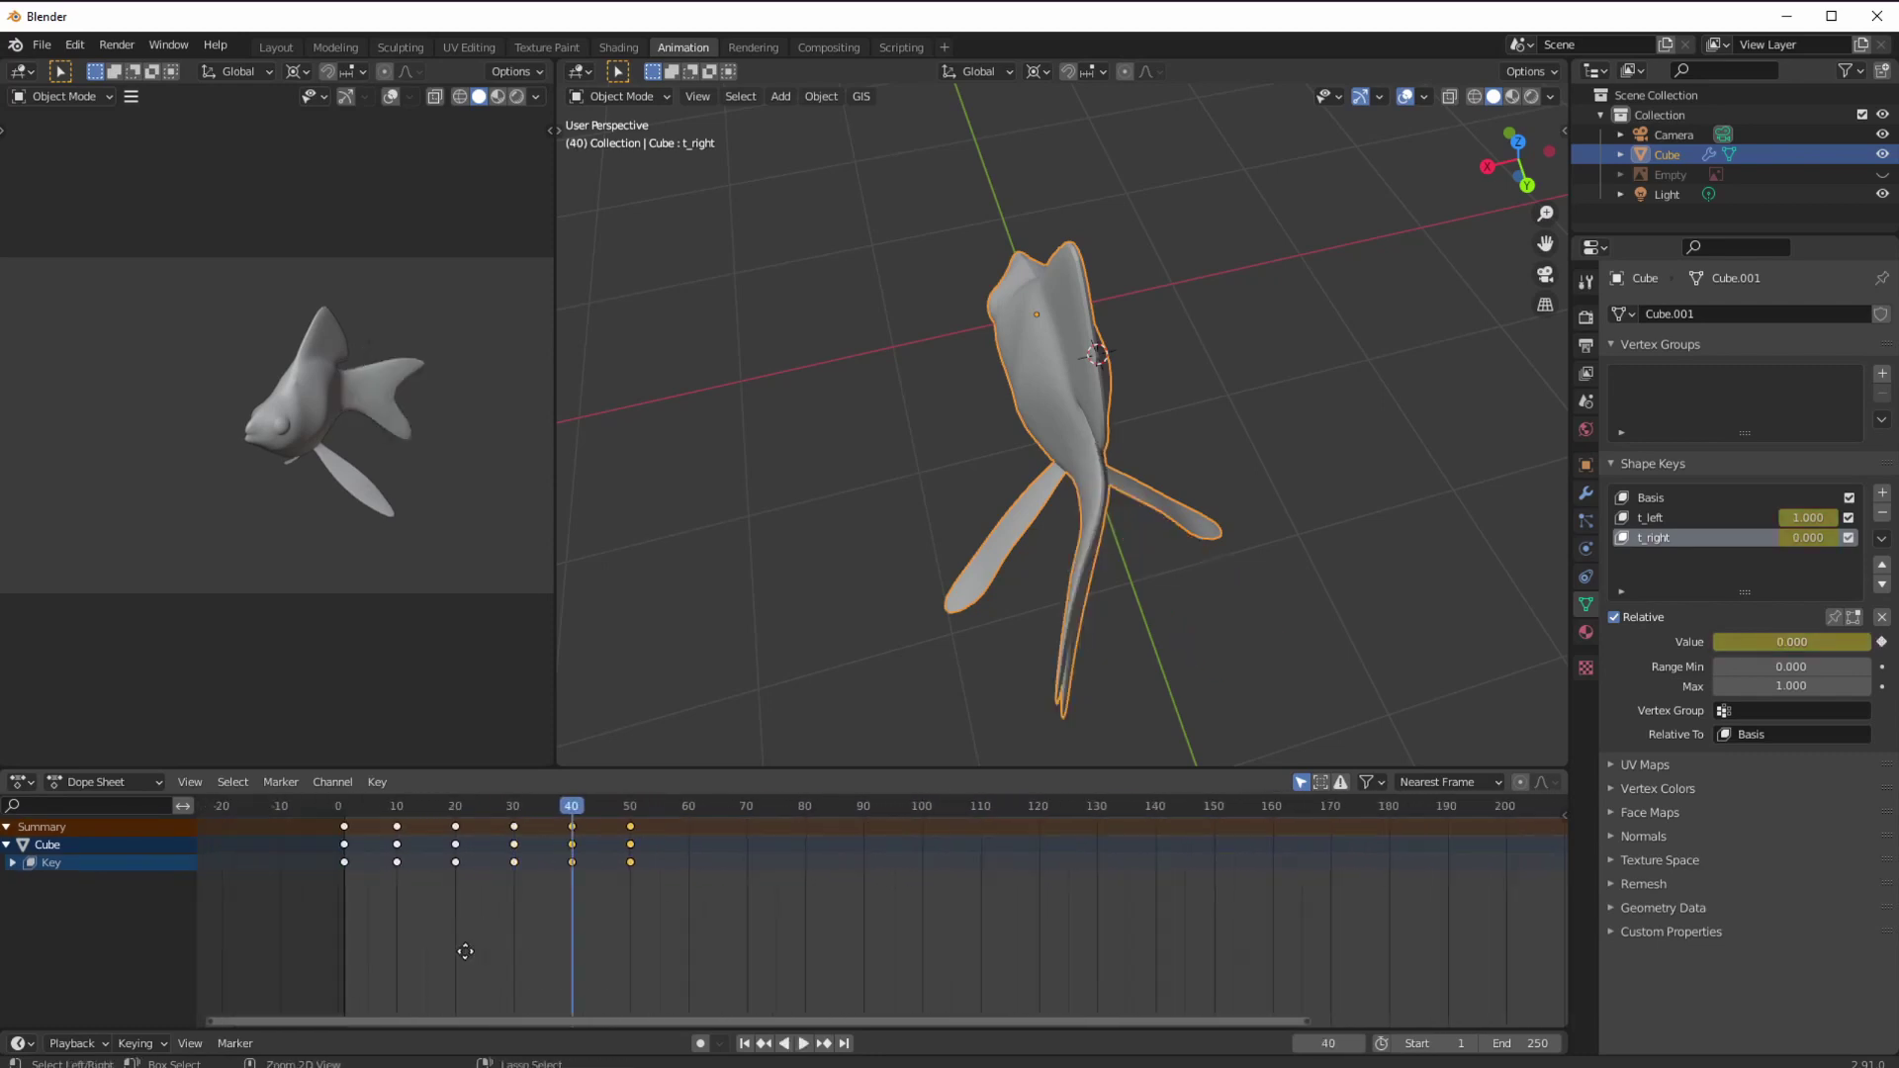
# - Copy all the fish's keyframes from the start through frame 50 and paste them at frame 60
pyautogui.scroll(2, 475, 947)
pyautogui.moveTo(672, 908); pyautogui.dragTo(596, 904, button='middle')
pyautogui.moveTo(693, 934); pyautogui.dragTo(330, 823)
pyautogui.hotkey('ctrl', 'c')
pyautogui.moveTo(552, 813); pyautogui.dragTo(652, 833)
pyautogui.hotkey('ctrl', 'v')
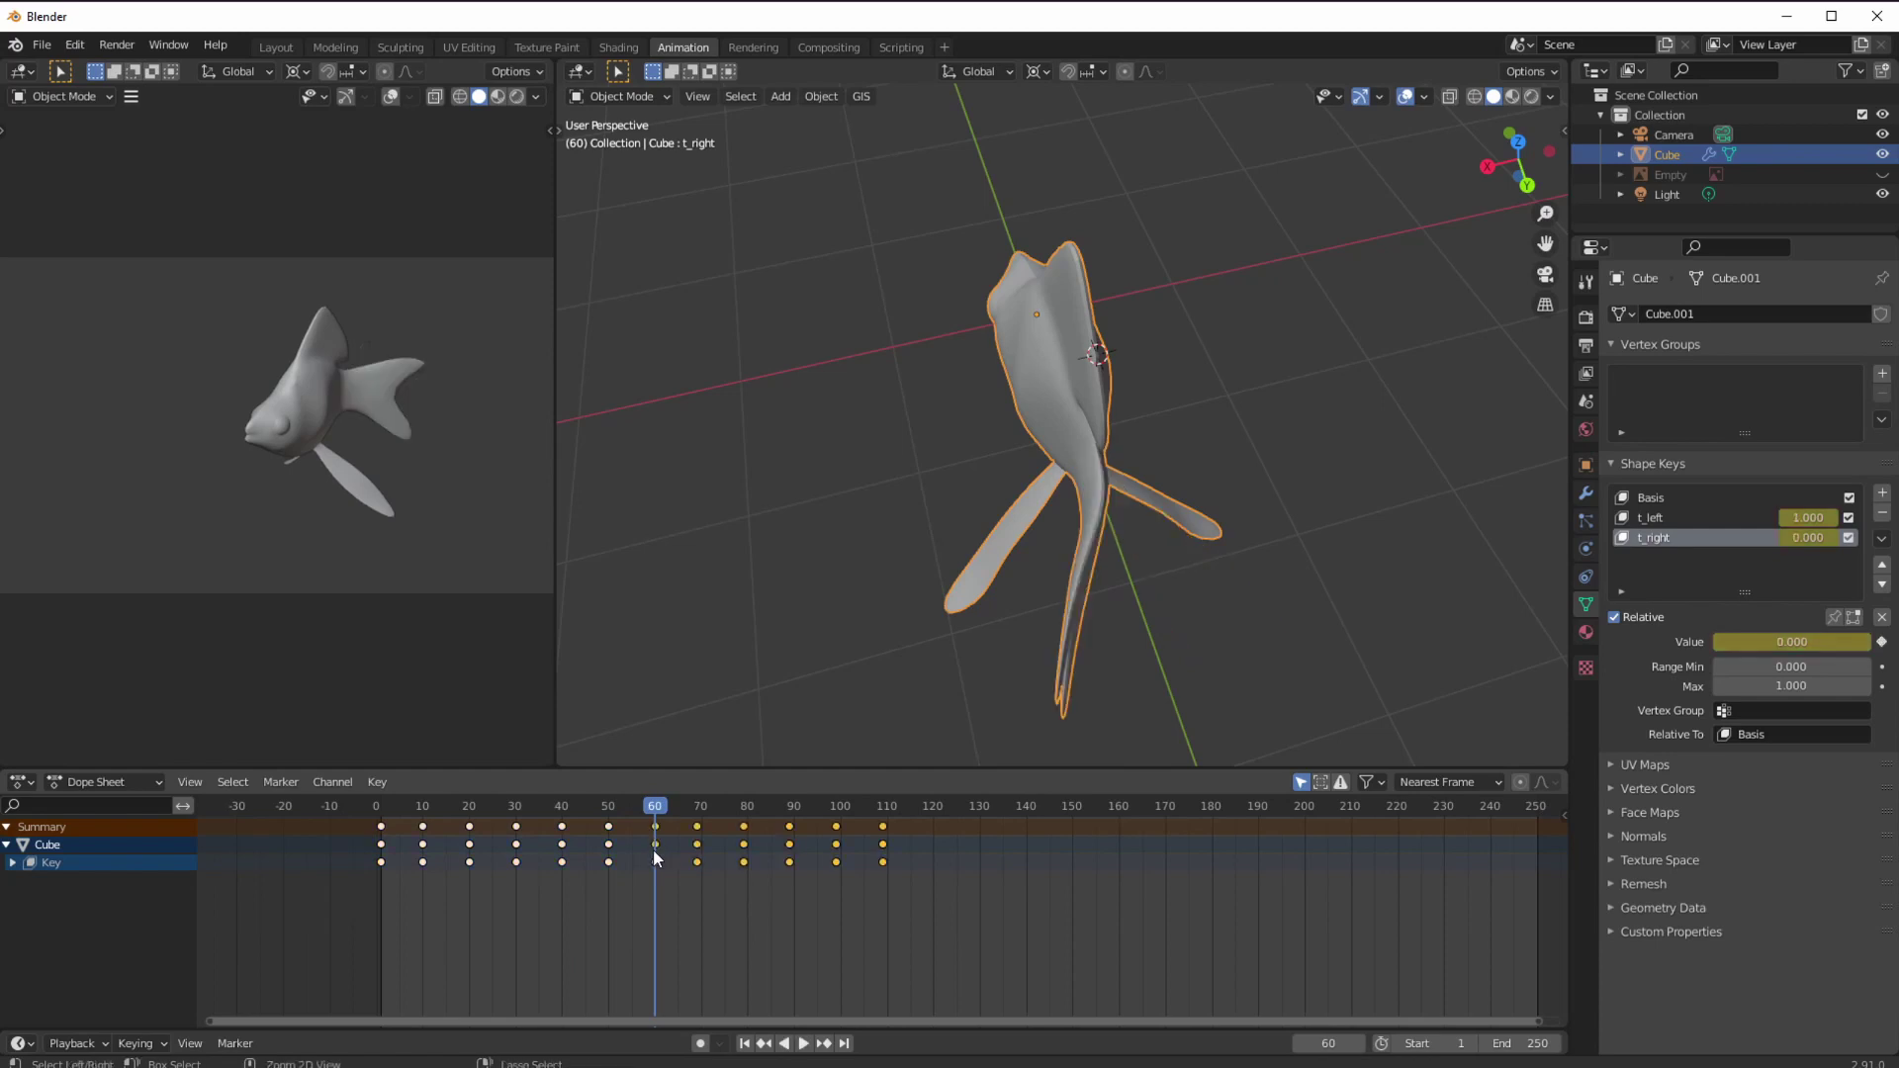
# - Copy the whole run of tail keyframes and paste it at frame 120
pyautogui.moveTo(1084, 941); pyautogui.dragTo(293, 820)
pyautogui.moveTo(882, 811); pyautogui.dragTo(930, 837)
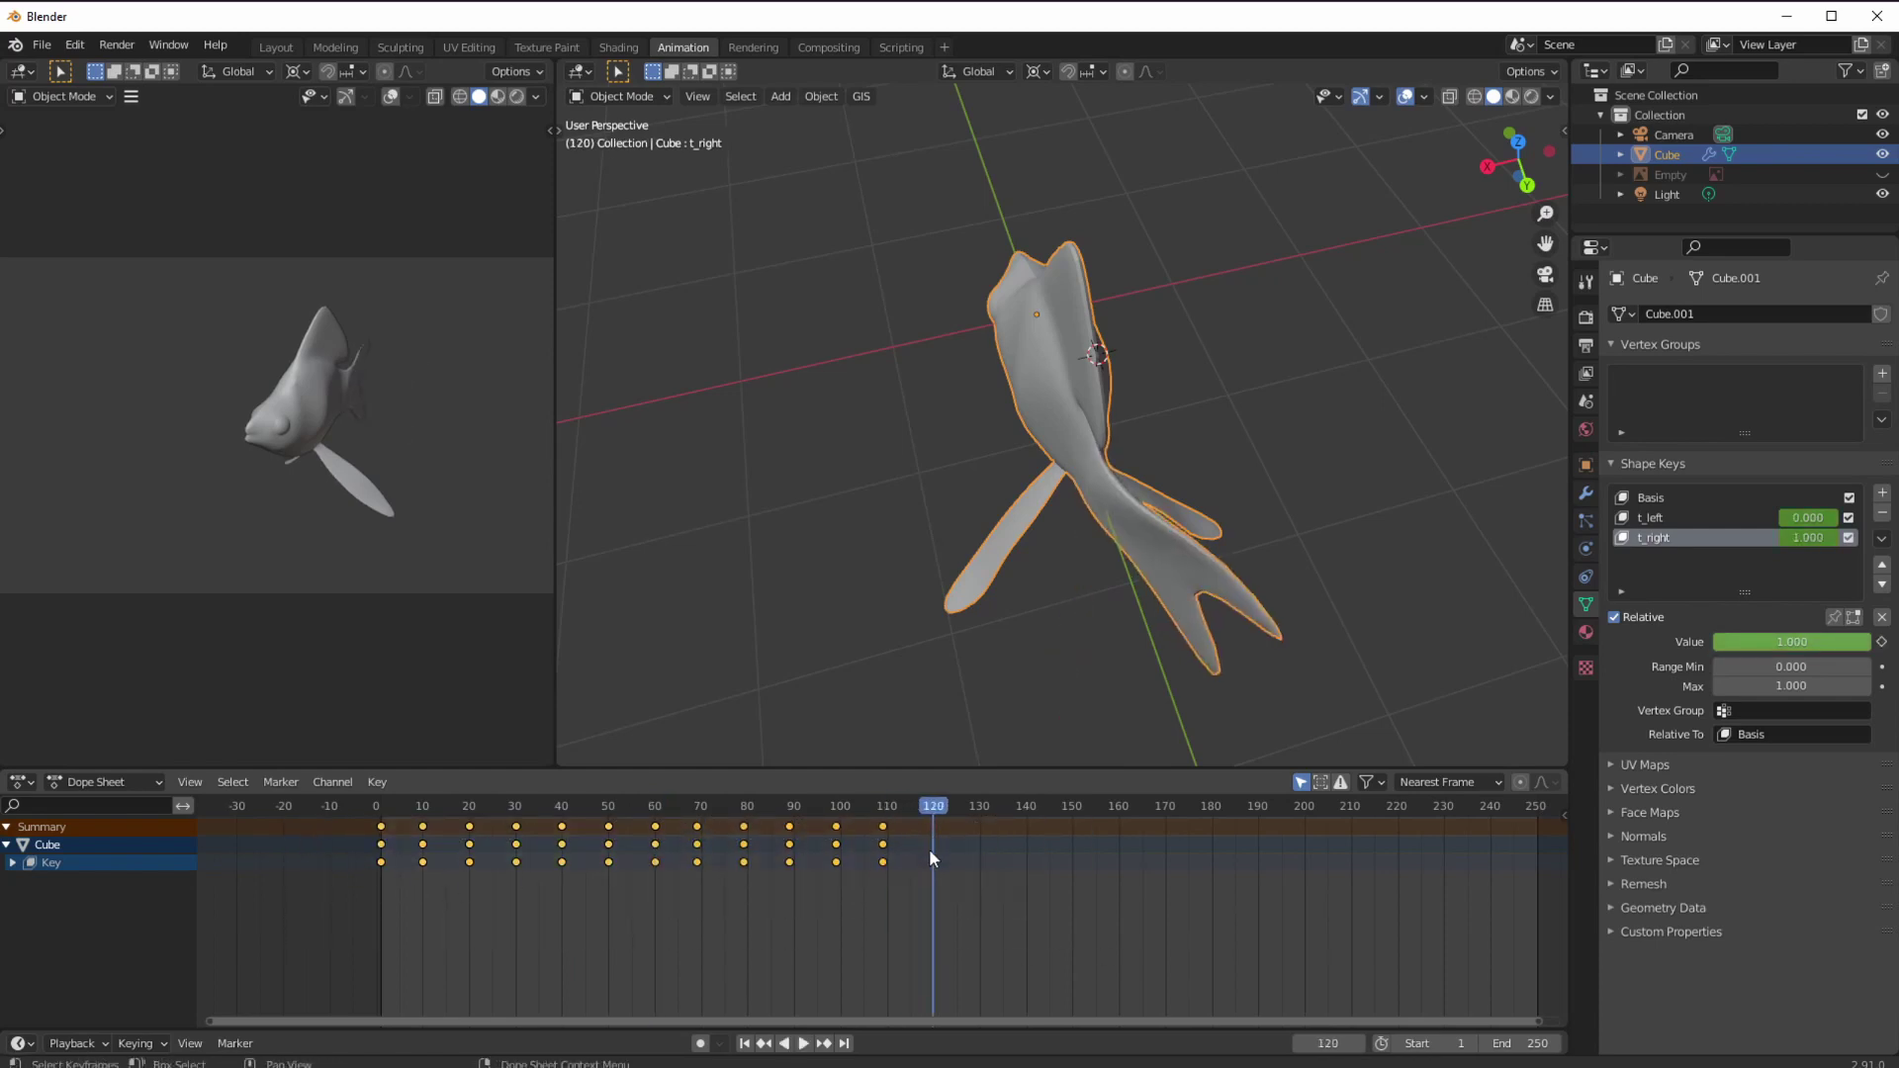
pyautogui.hotkey('ctrl', 'v')
# - Paste one more keyframe pair at frame 238 and move the last keyframe to frame 250
pyautogui.moveTo(918, 813); pyautogui.dragTo(1481, 810)
pyautogui.hotkey('ctrl', 'v')
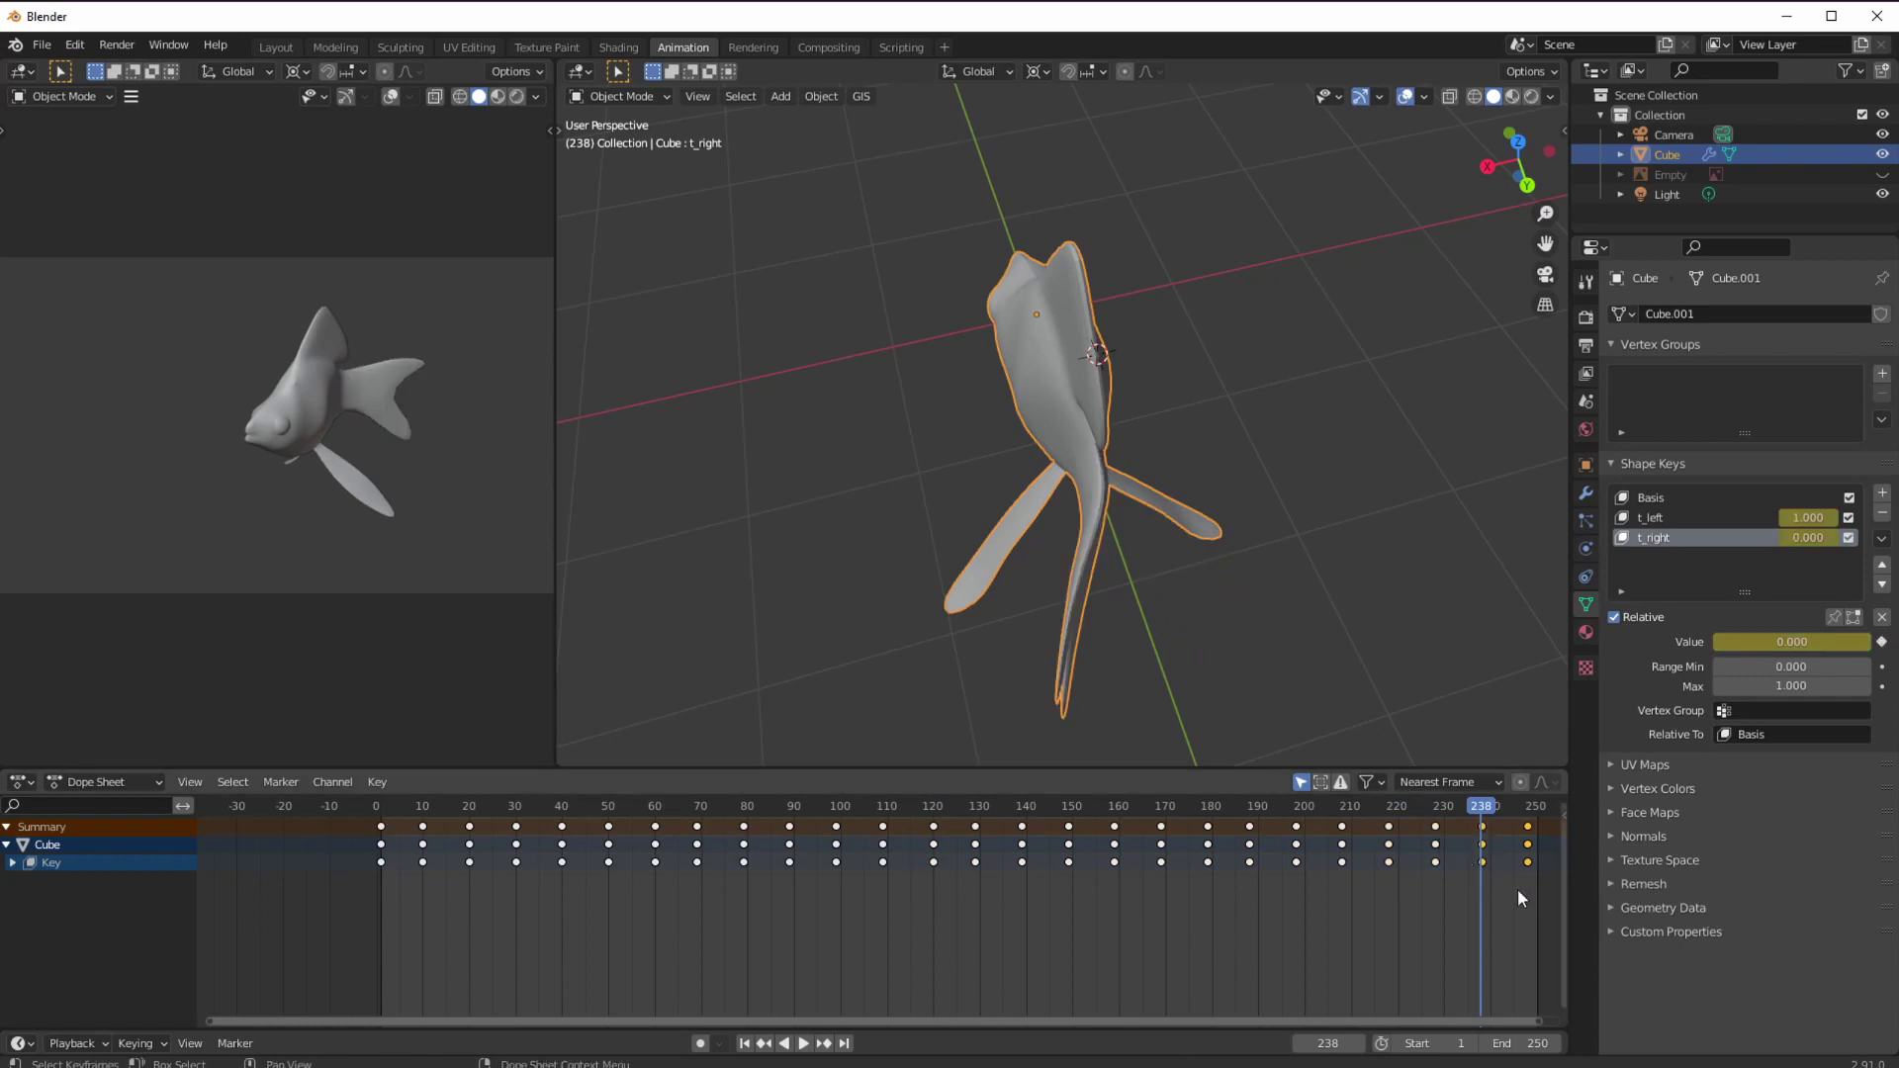
pyautogui.moveTo(1516, 819)
pyautogui.mouseDown()
pyautogui.moveTo(1534, 827)
pyautogui.moveTo(1535, 885)
pyautogui.moveTo(1542, 827)
pyautogui.mouseUp()
# - Play and scrub the full tail animation while viewing the fish from its front side
pyautogui.press('space')
pyautogui.press('space')
pyautogui.moveTo(710, 643); pyautogui.dragTo(851, 662, button='middle')
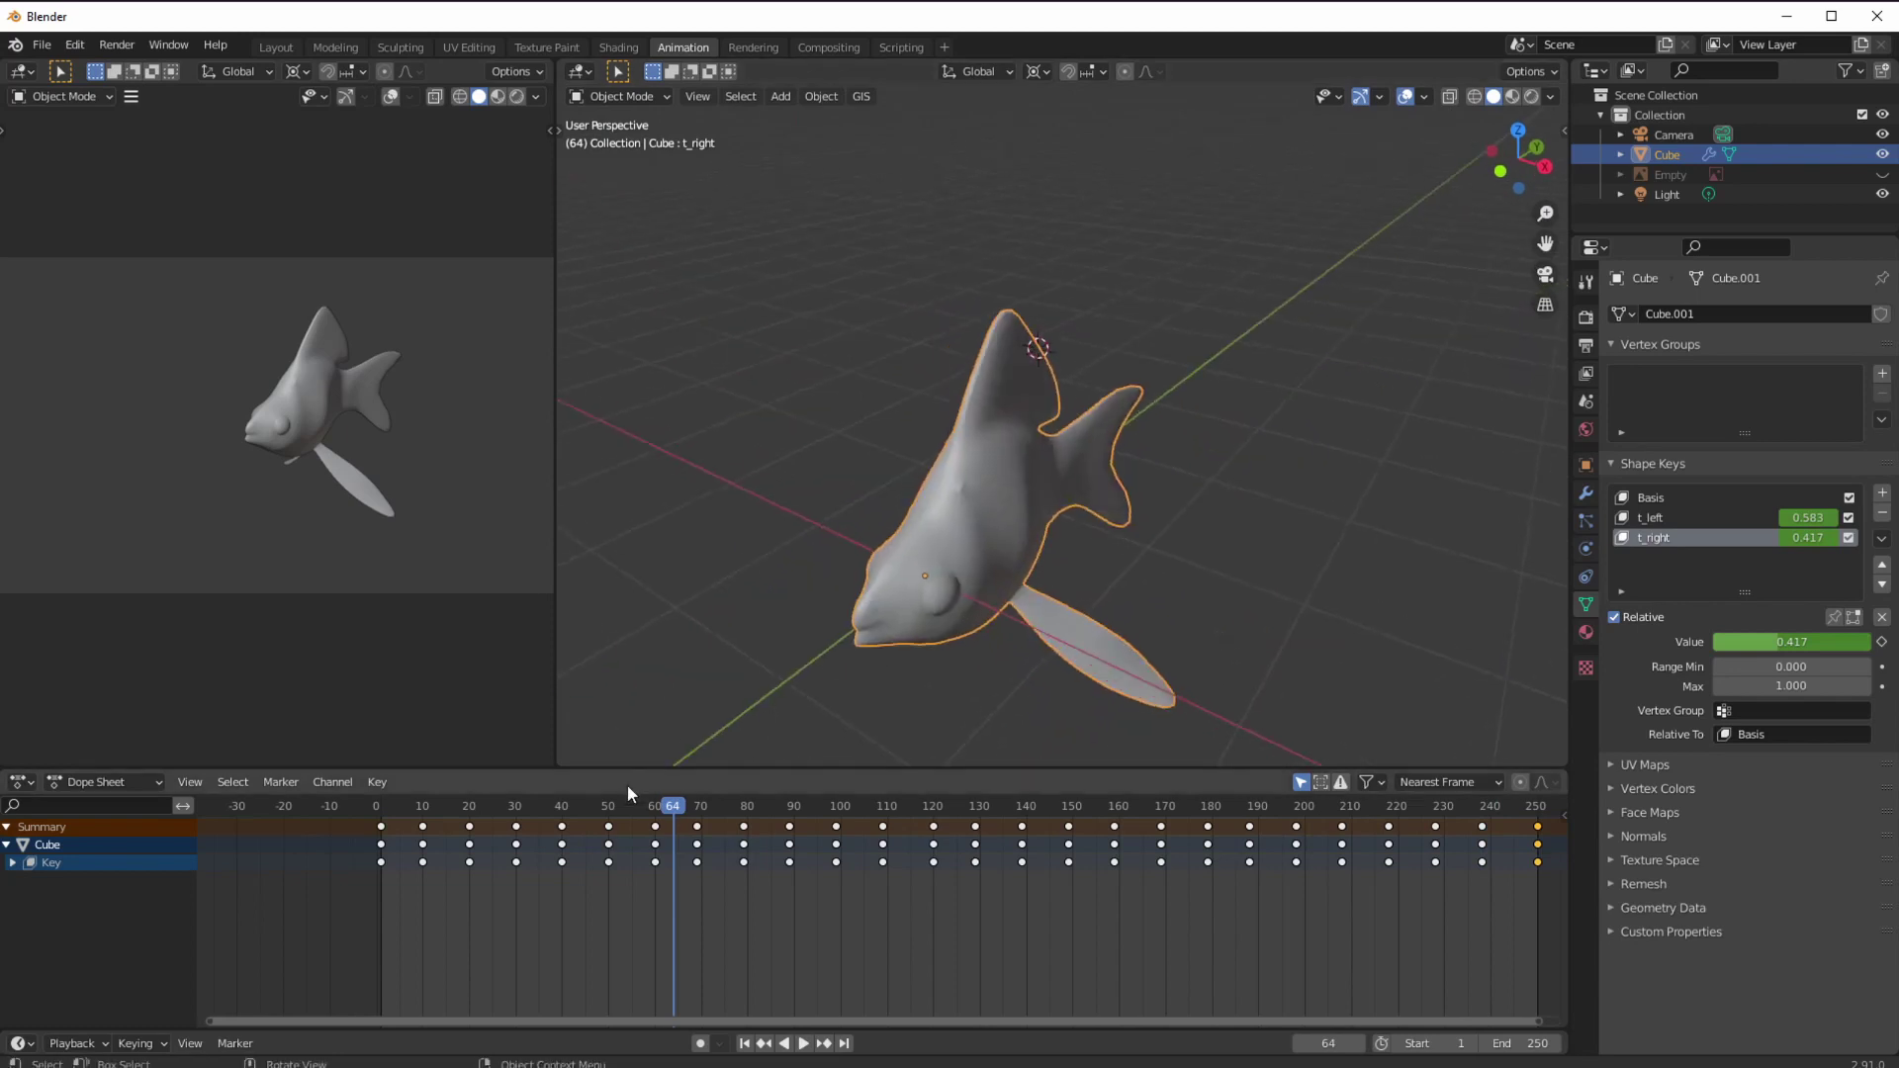
pyautogui.click(745, 1044)
pyautogui.click(804, 1045)
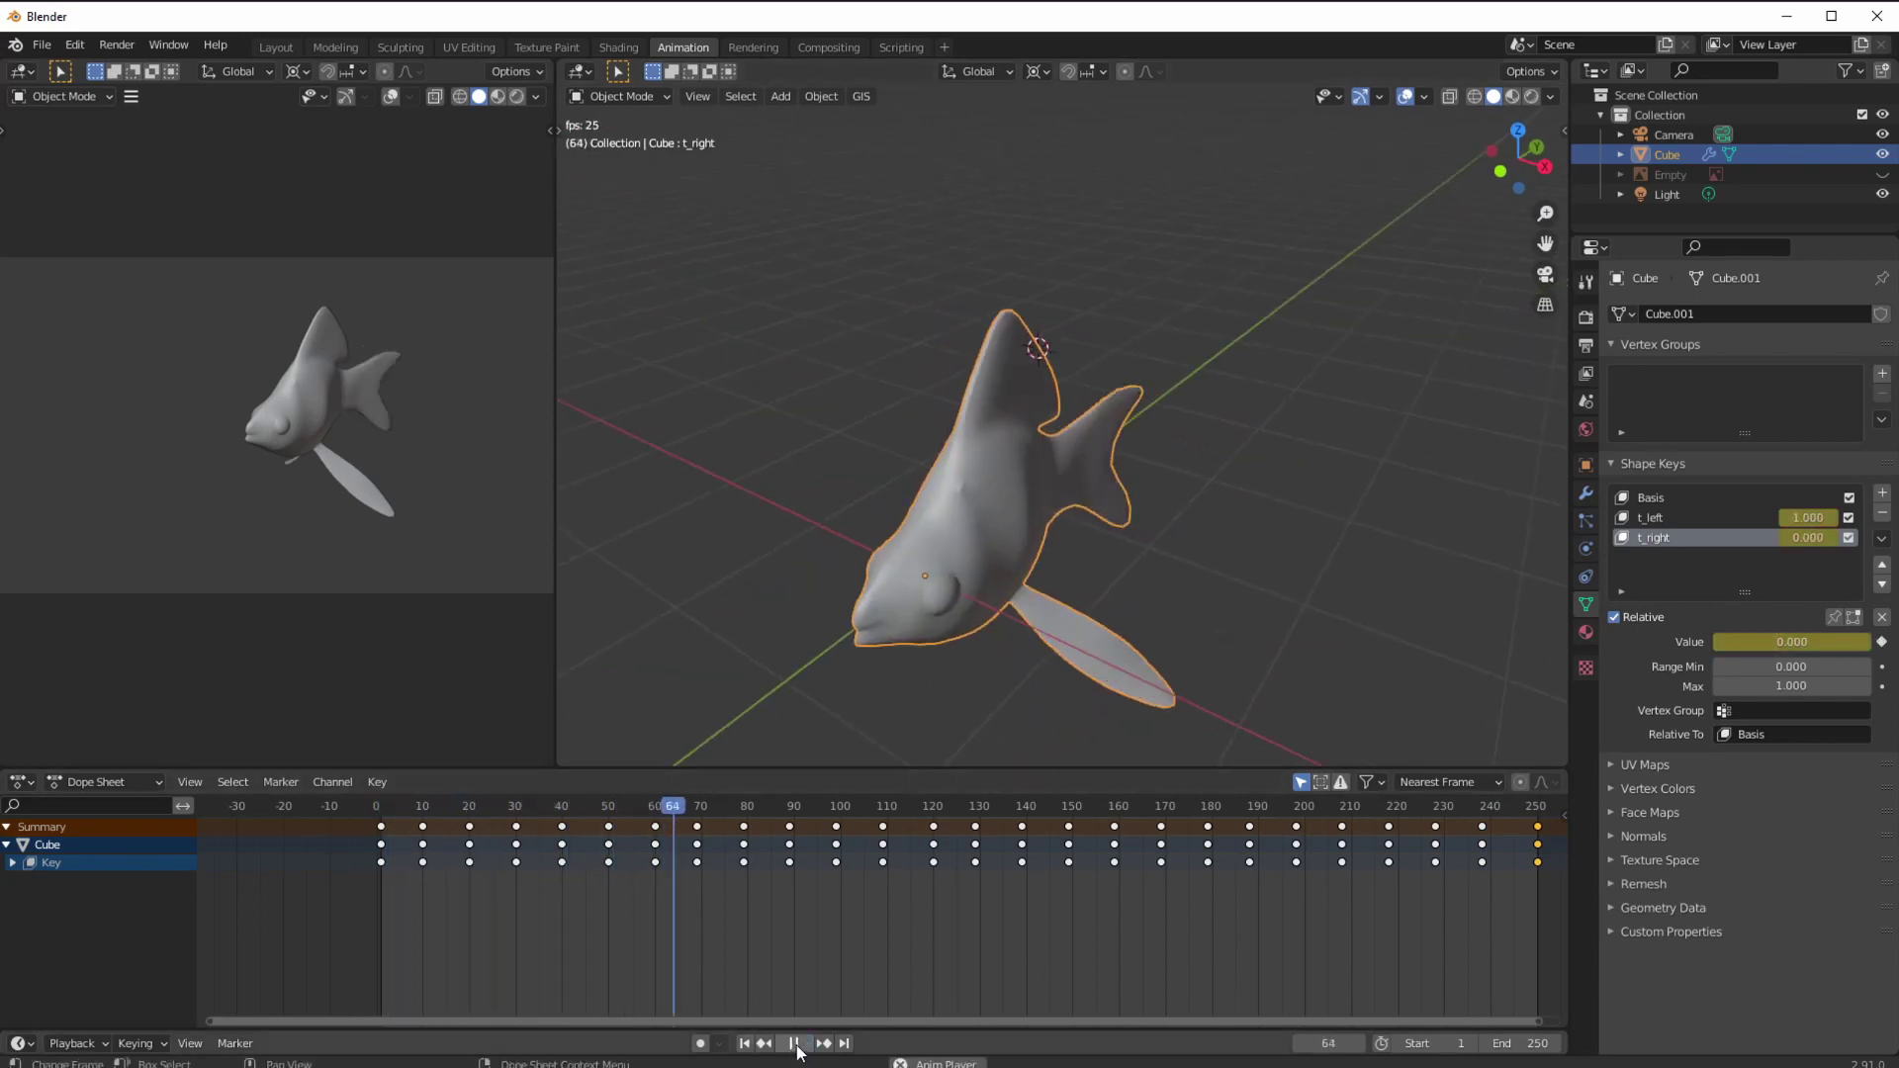
pyautogui.click(796, 1044)
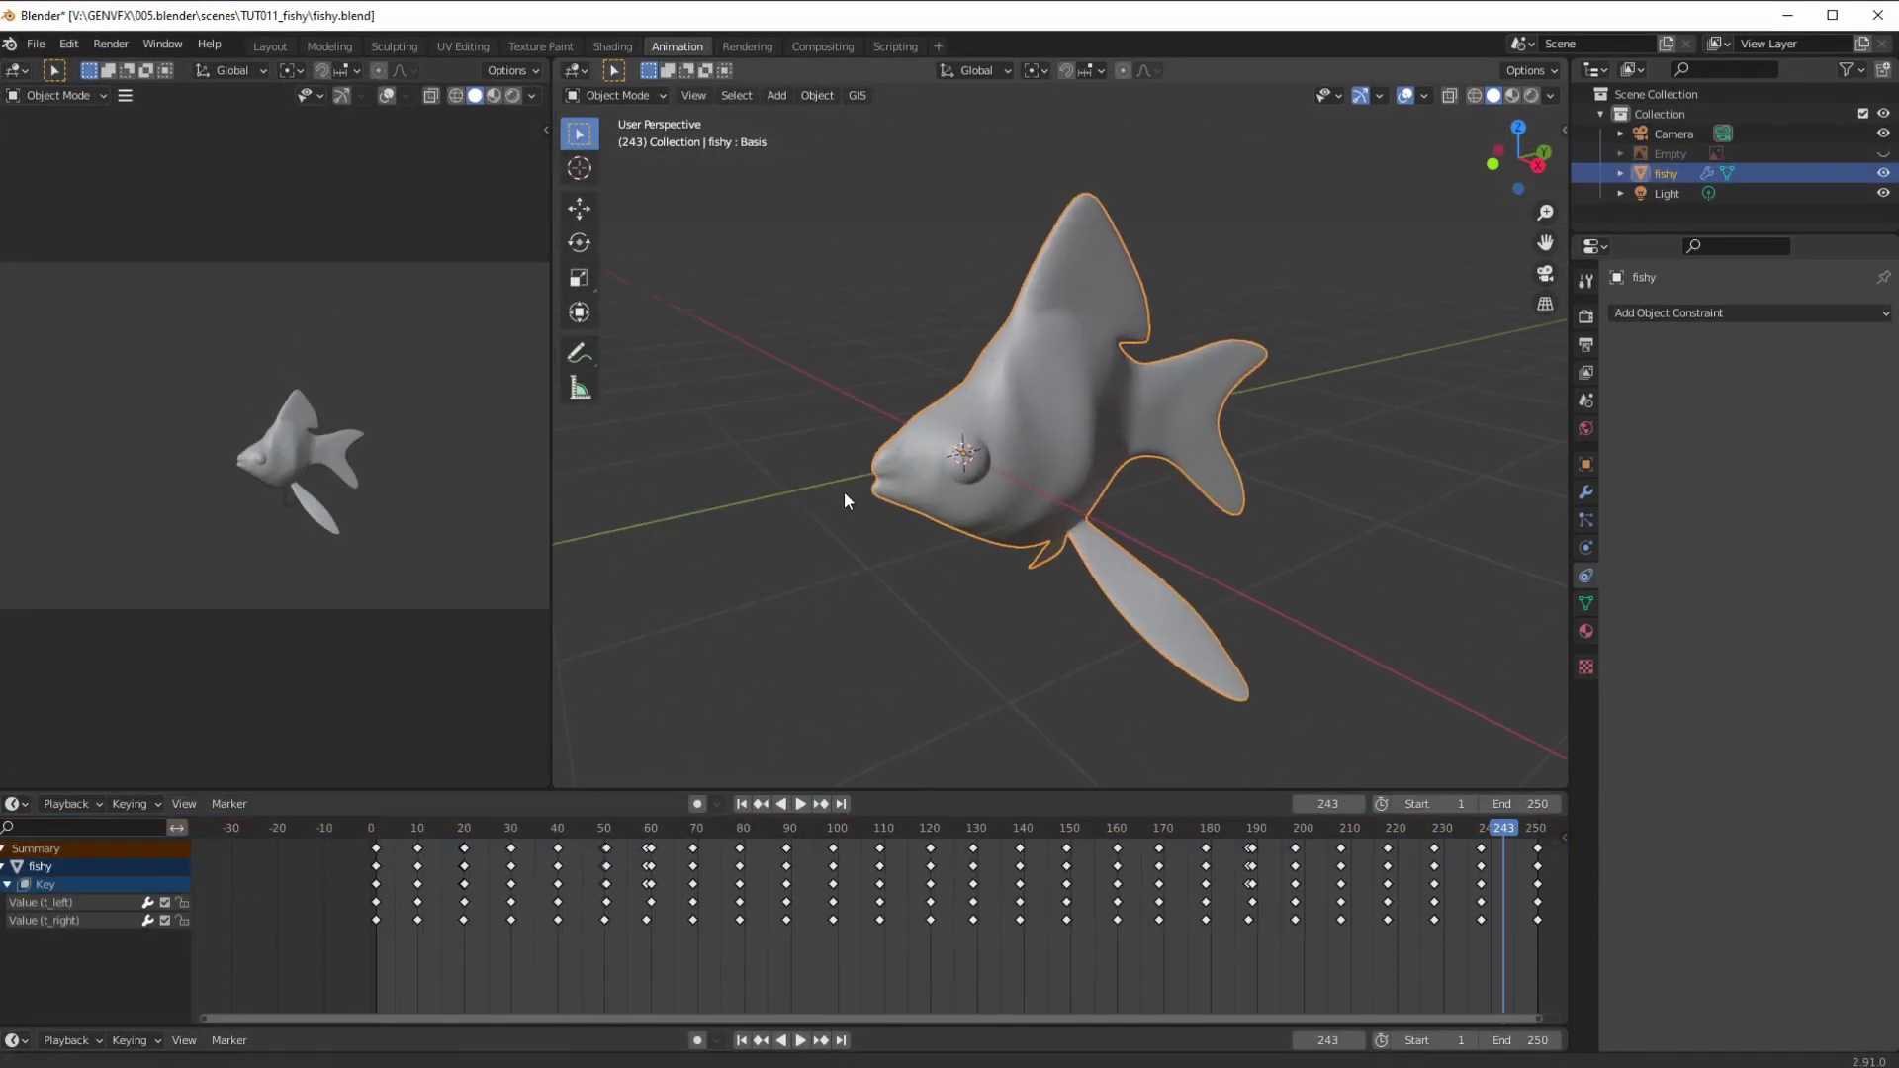
pyautogui.moveTo(844, 490); pyautogui.dragTo(914, 581, button='middle')
pyautogui.moveTo(406, 832); pyautogui.dragTo(1302, 861)
pyautogui.press('space')
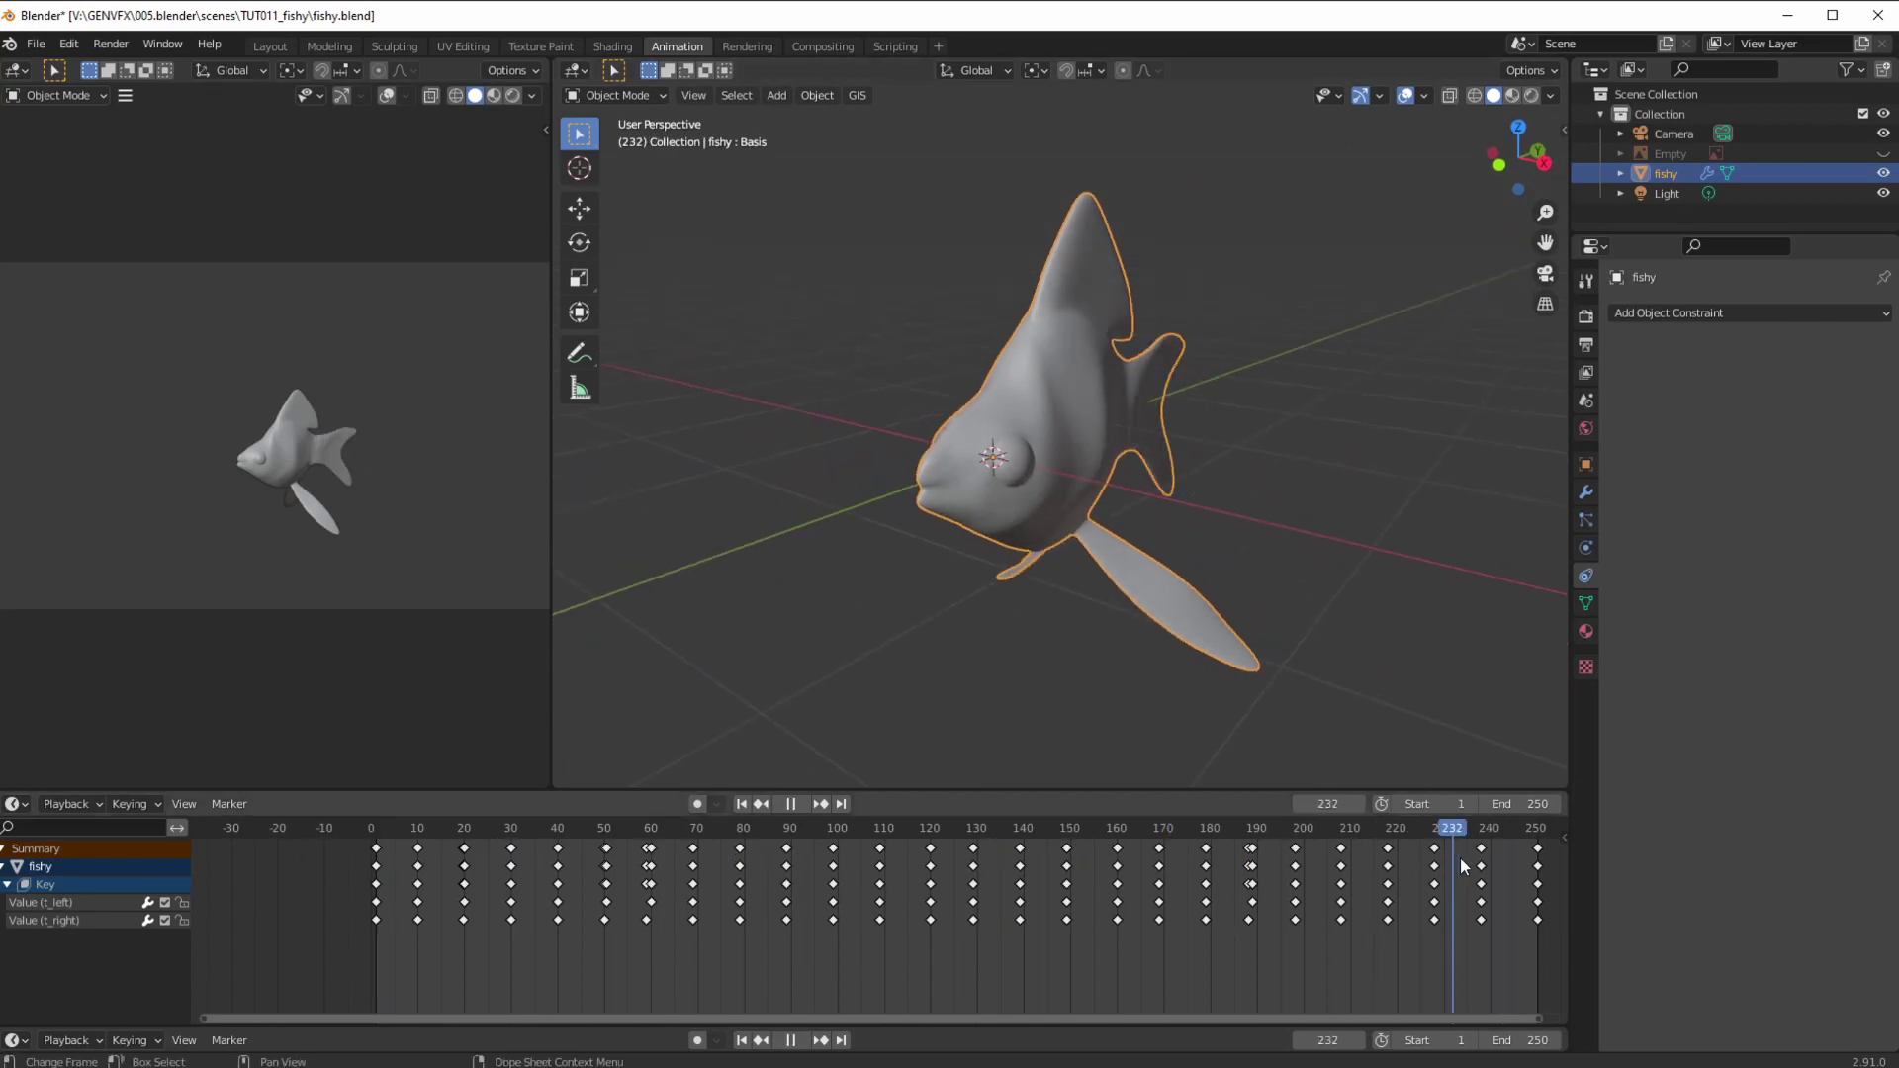
# - Add a Clamp To object constraint to the fishy object
pyautogui.click(1585, 602)
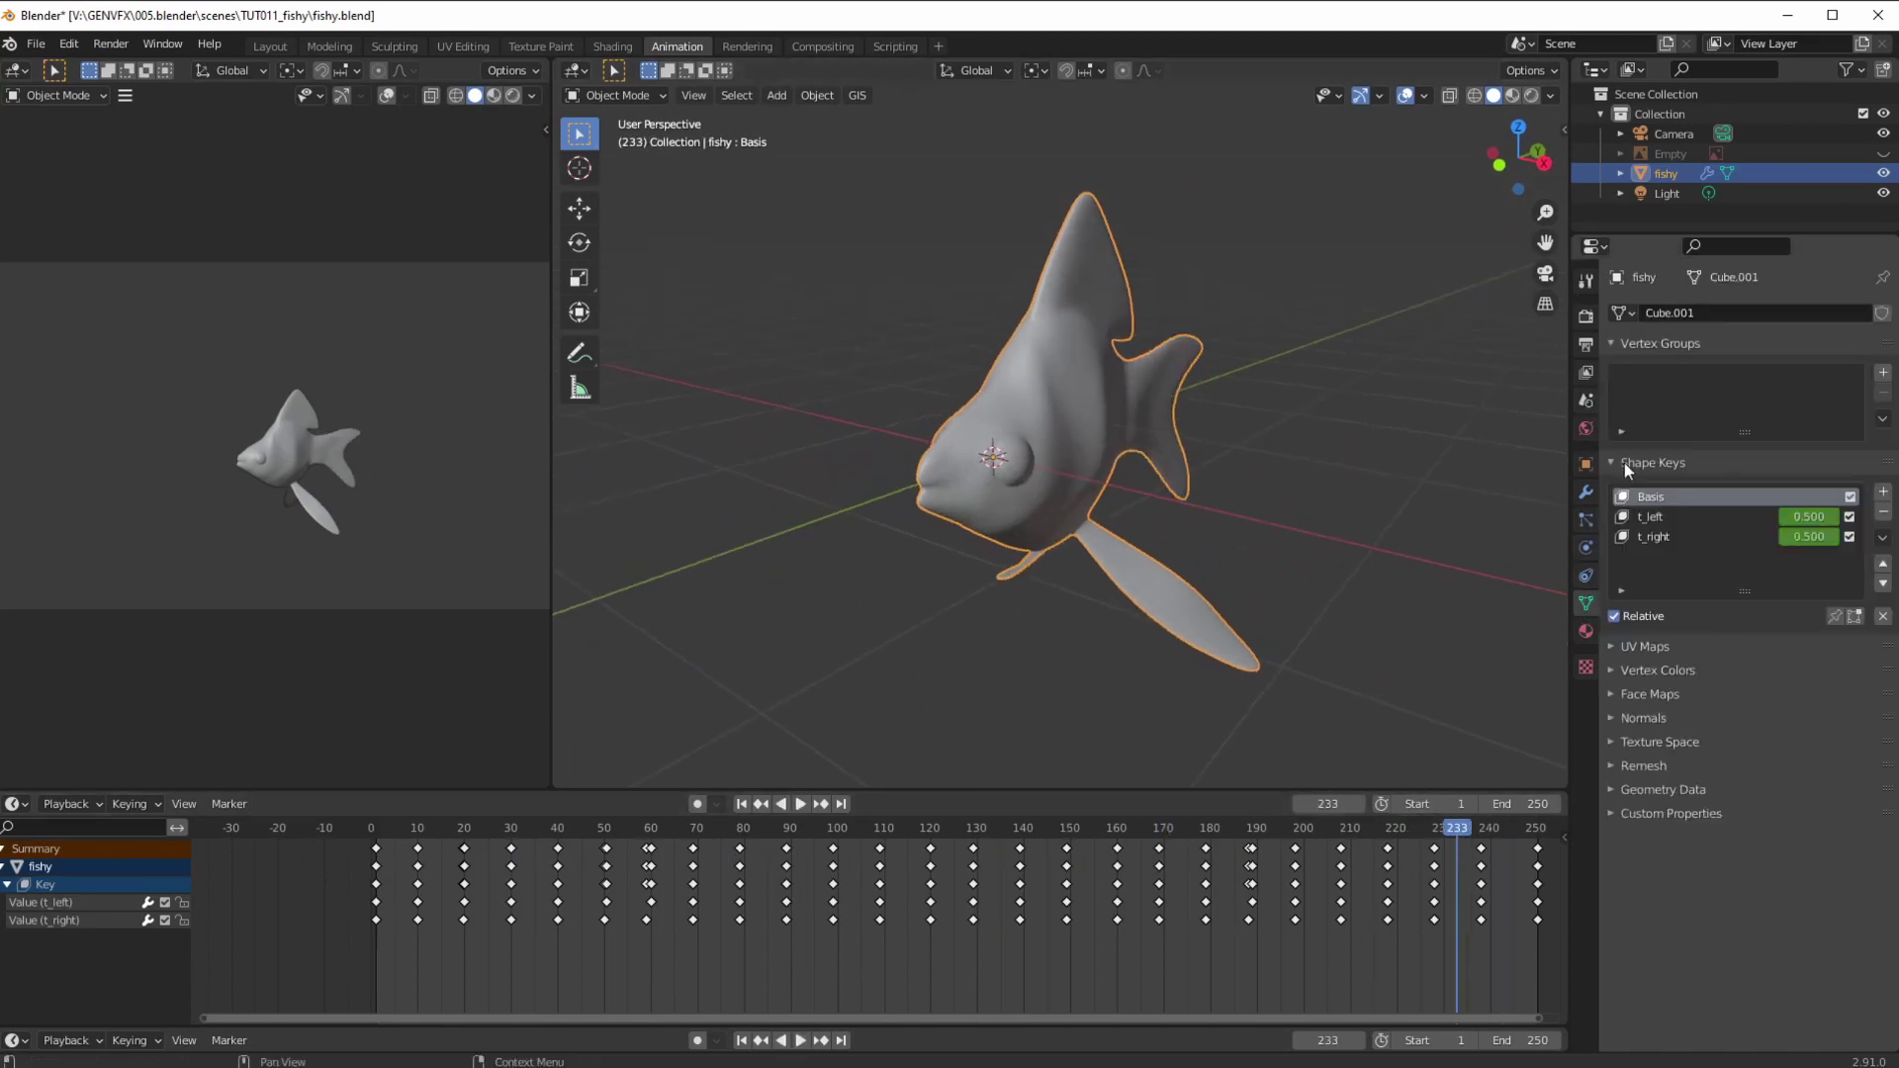
pyautogui.click(1585, 574)
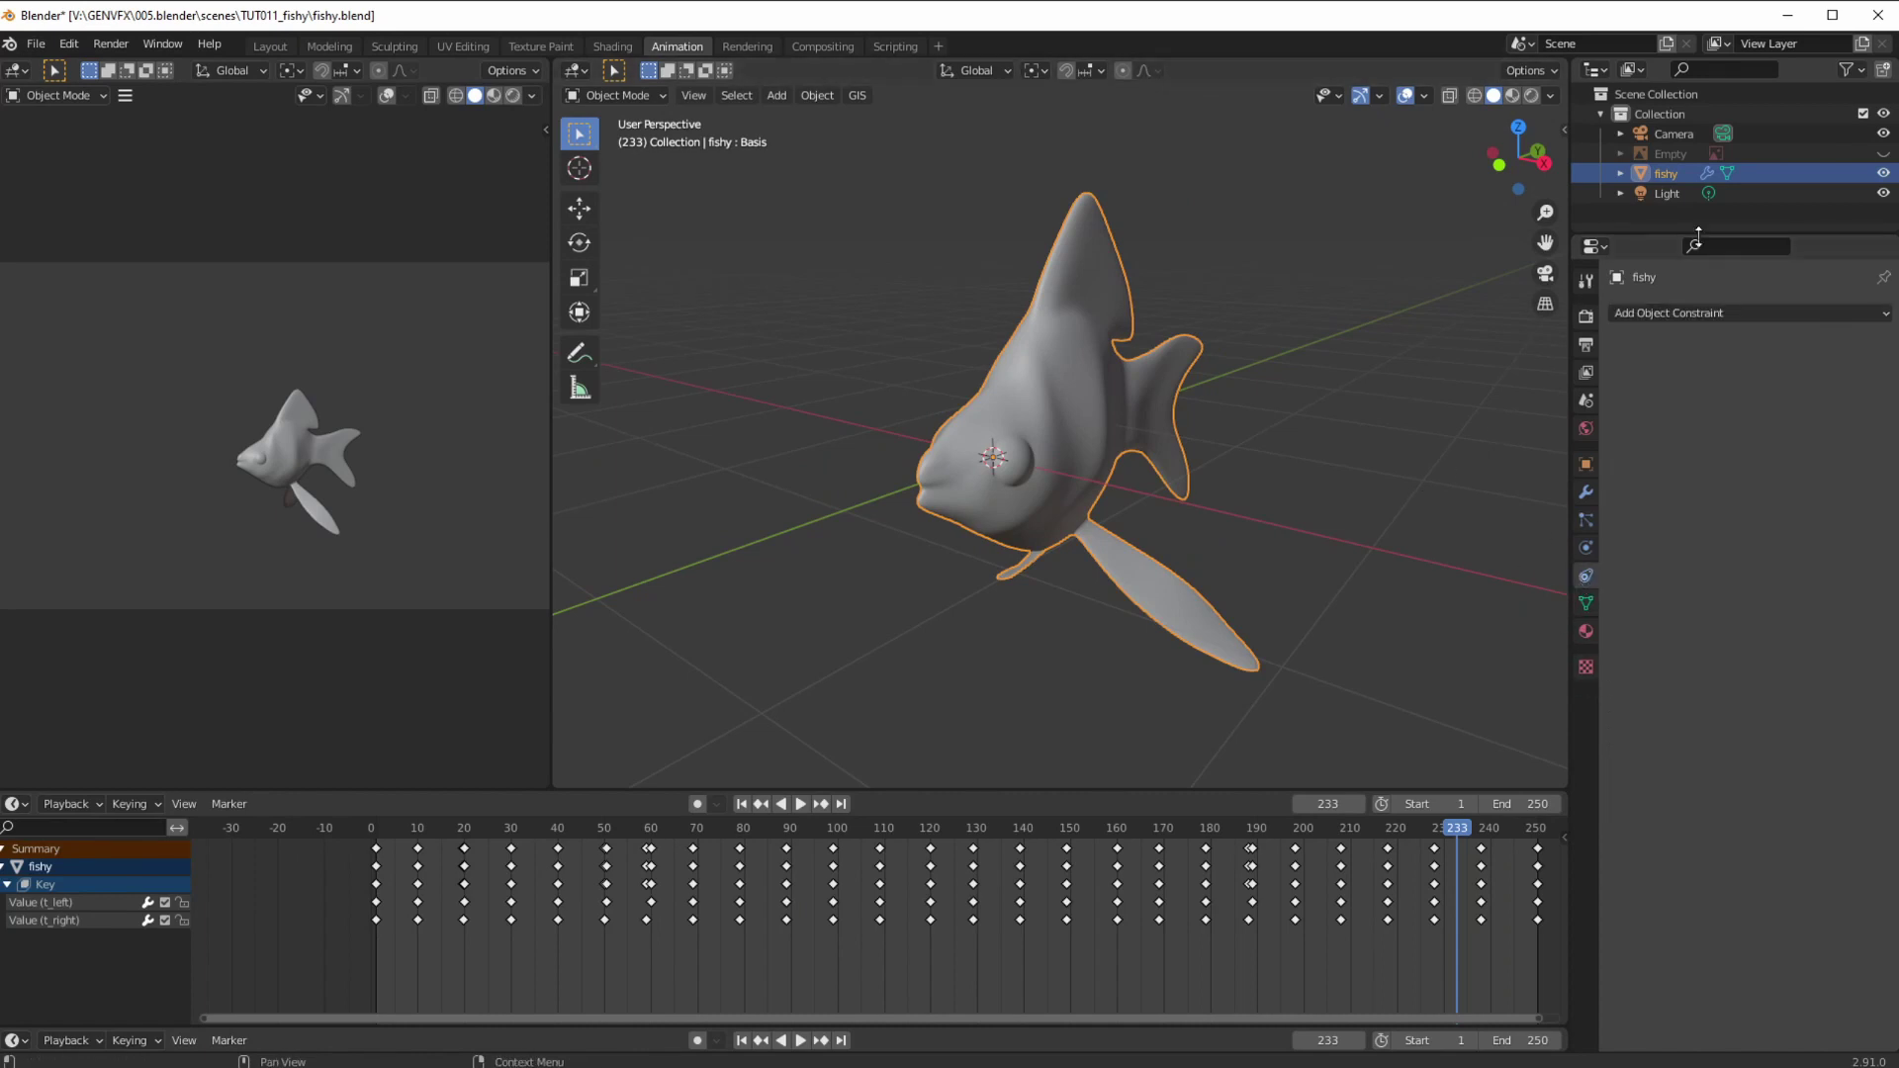
pyautogui.click(1642, 316)
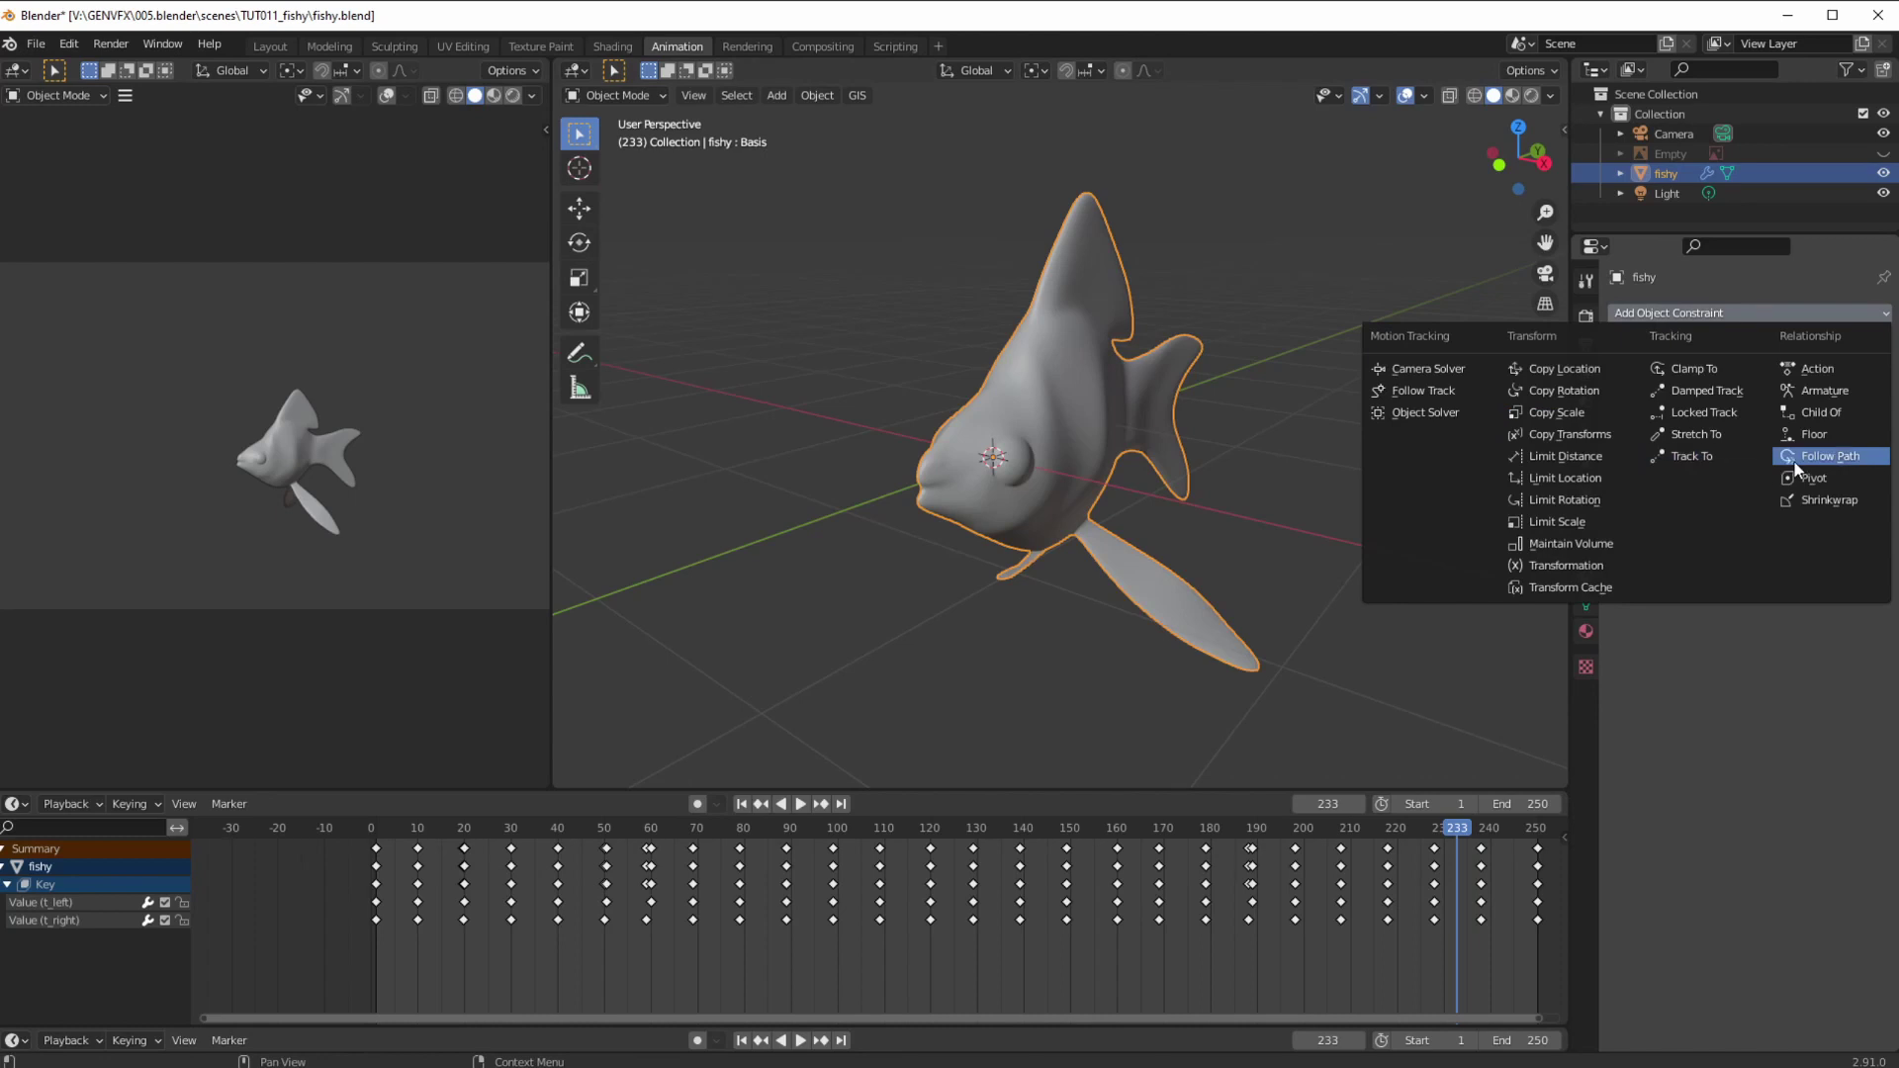
pyautogui.click(1693, 368)
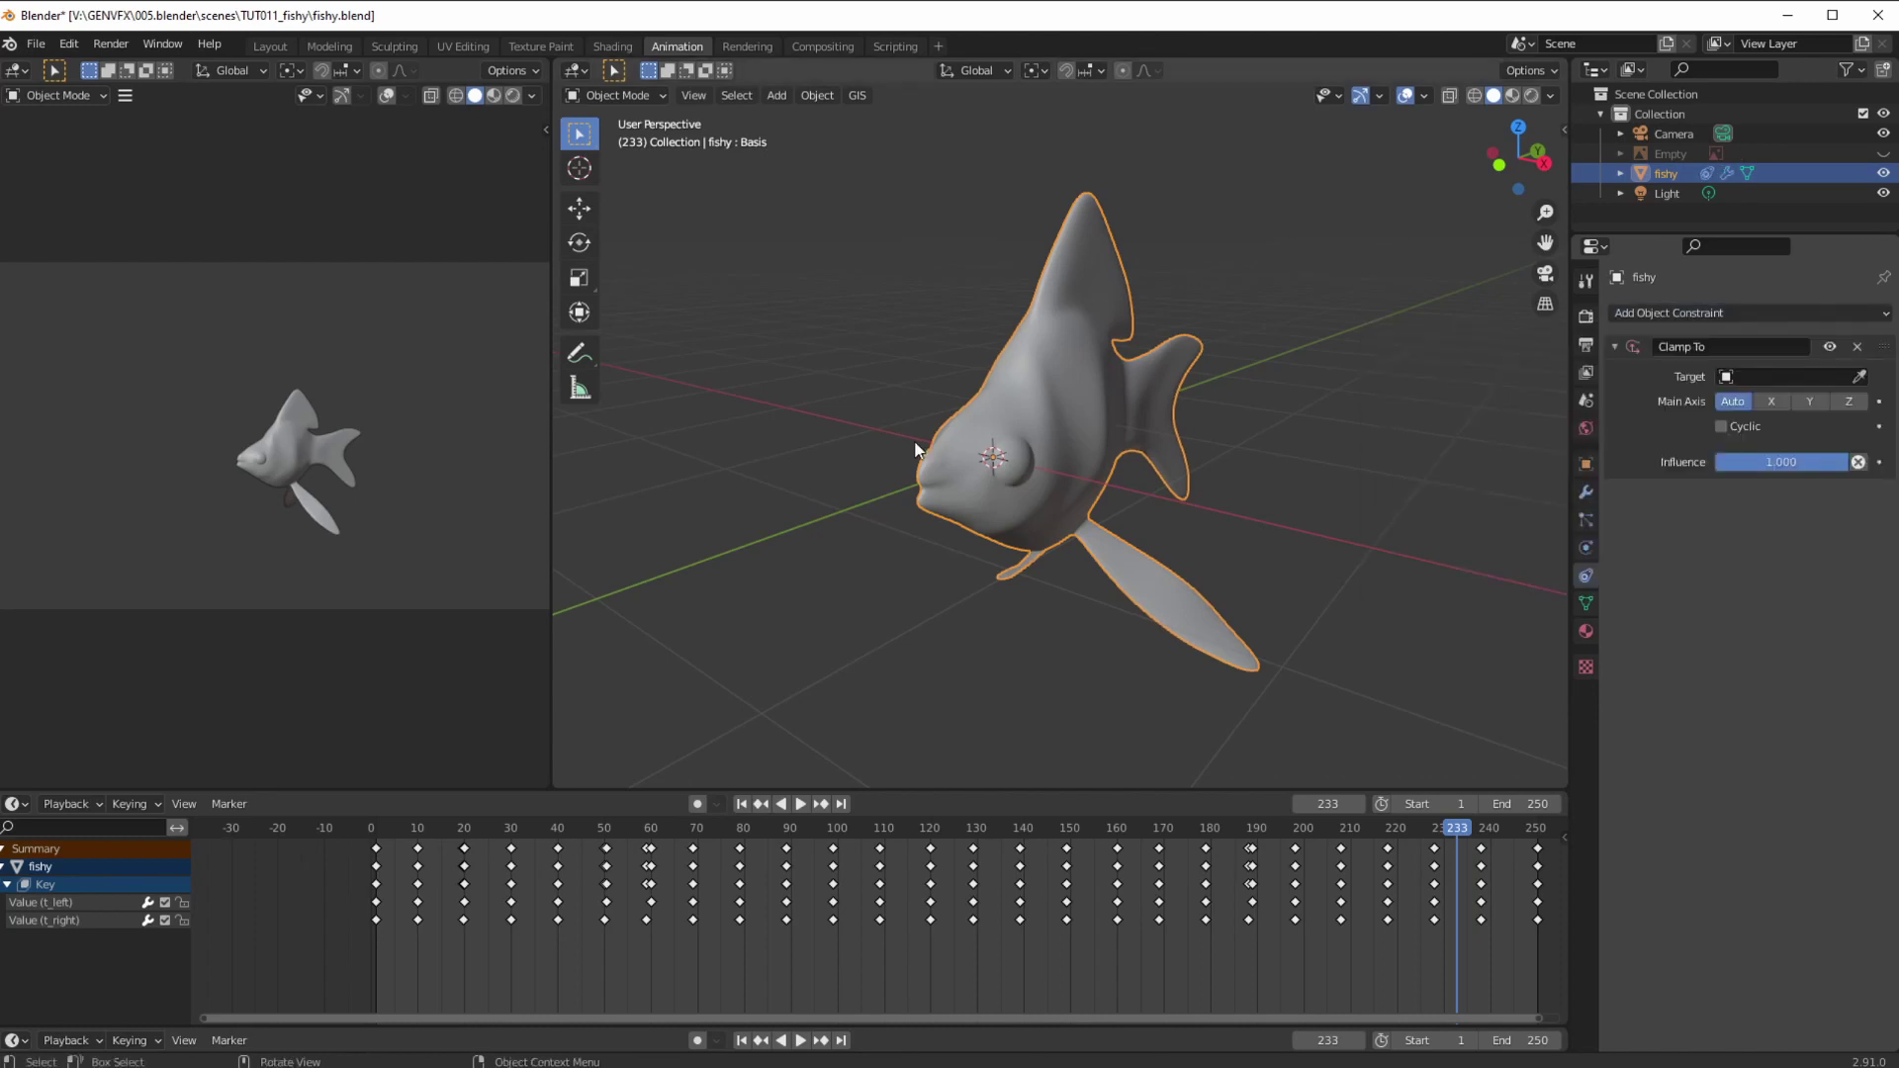
# - Add a Bezier circle curve at the origin around the fish
pyautogui.moveTo(914, 402); pyautogui.dragTo(884, 447, button='middle')
pyautogui.scroll(-2, 884, 447)
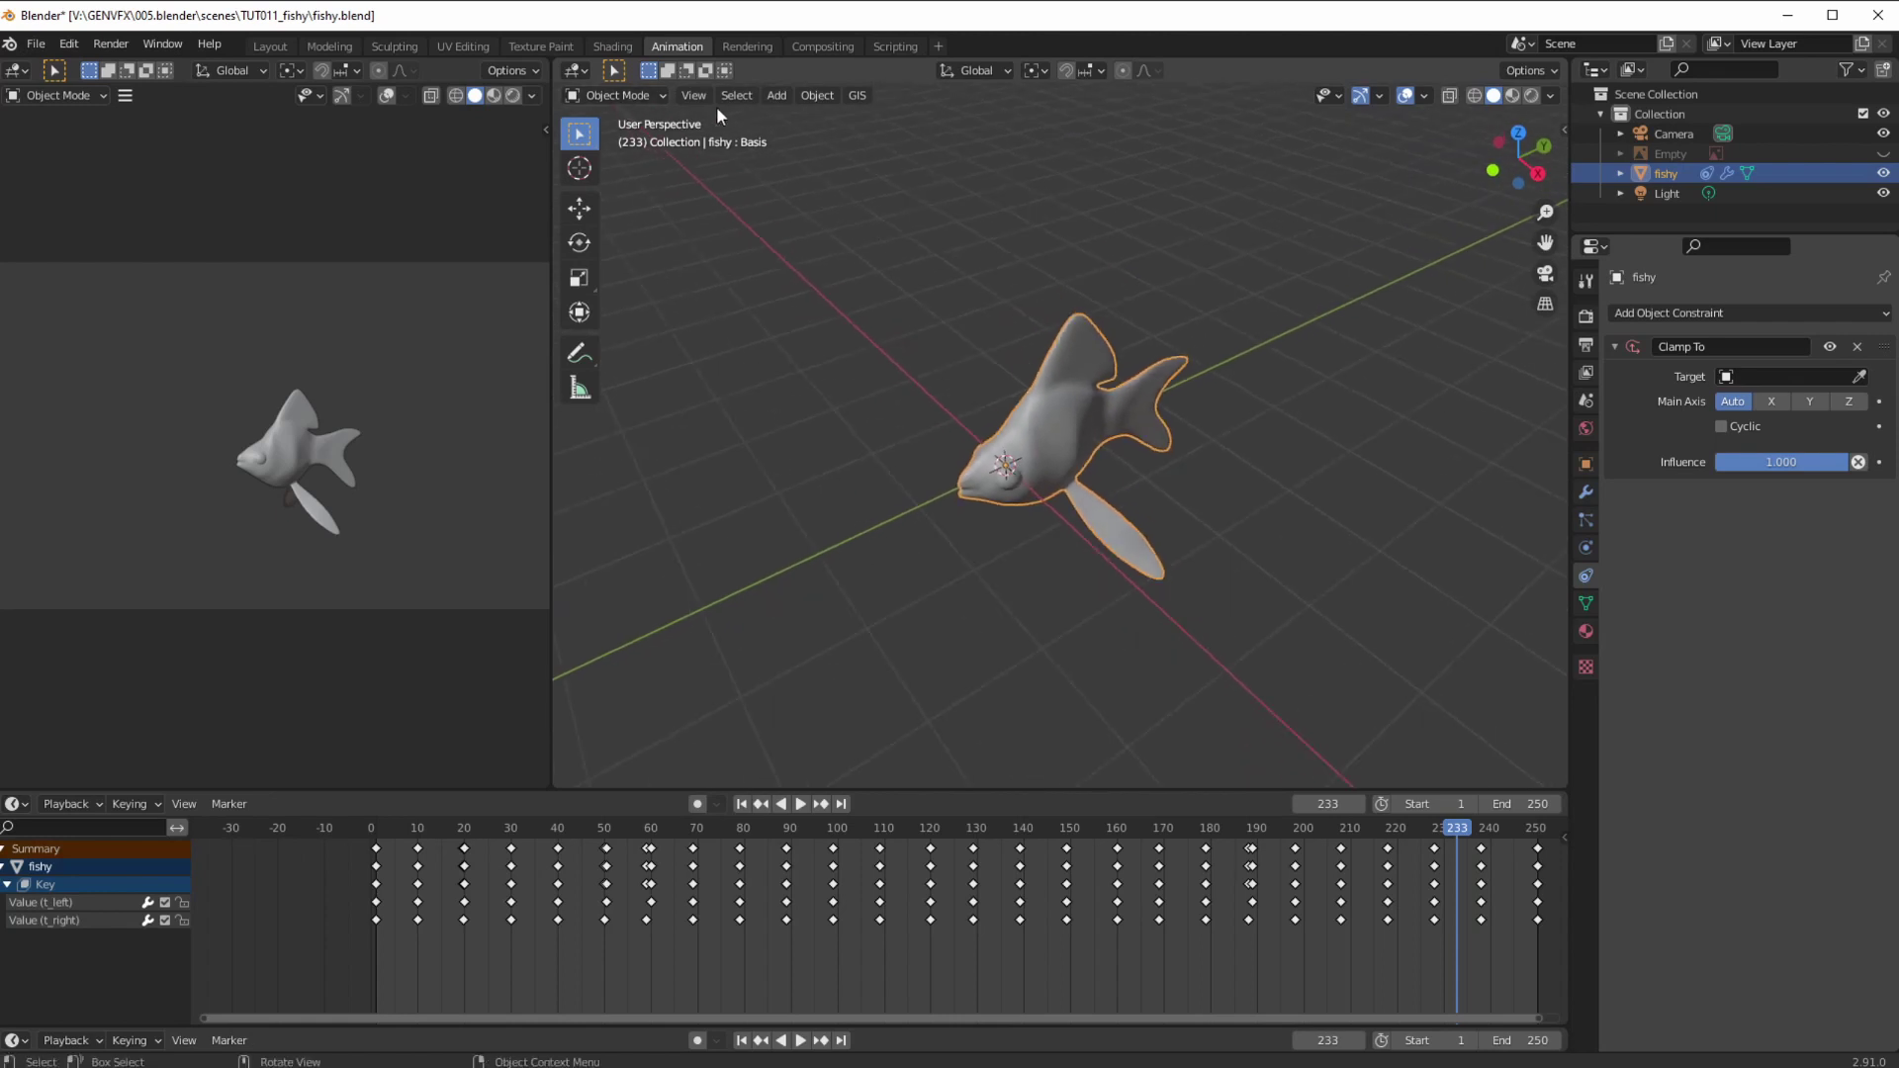
pyautogui.click(773, 97)
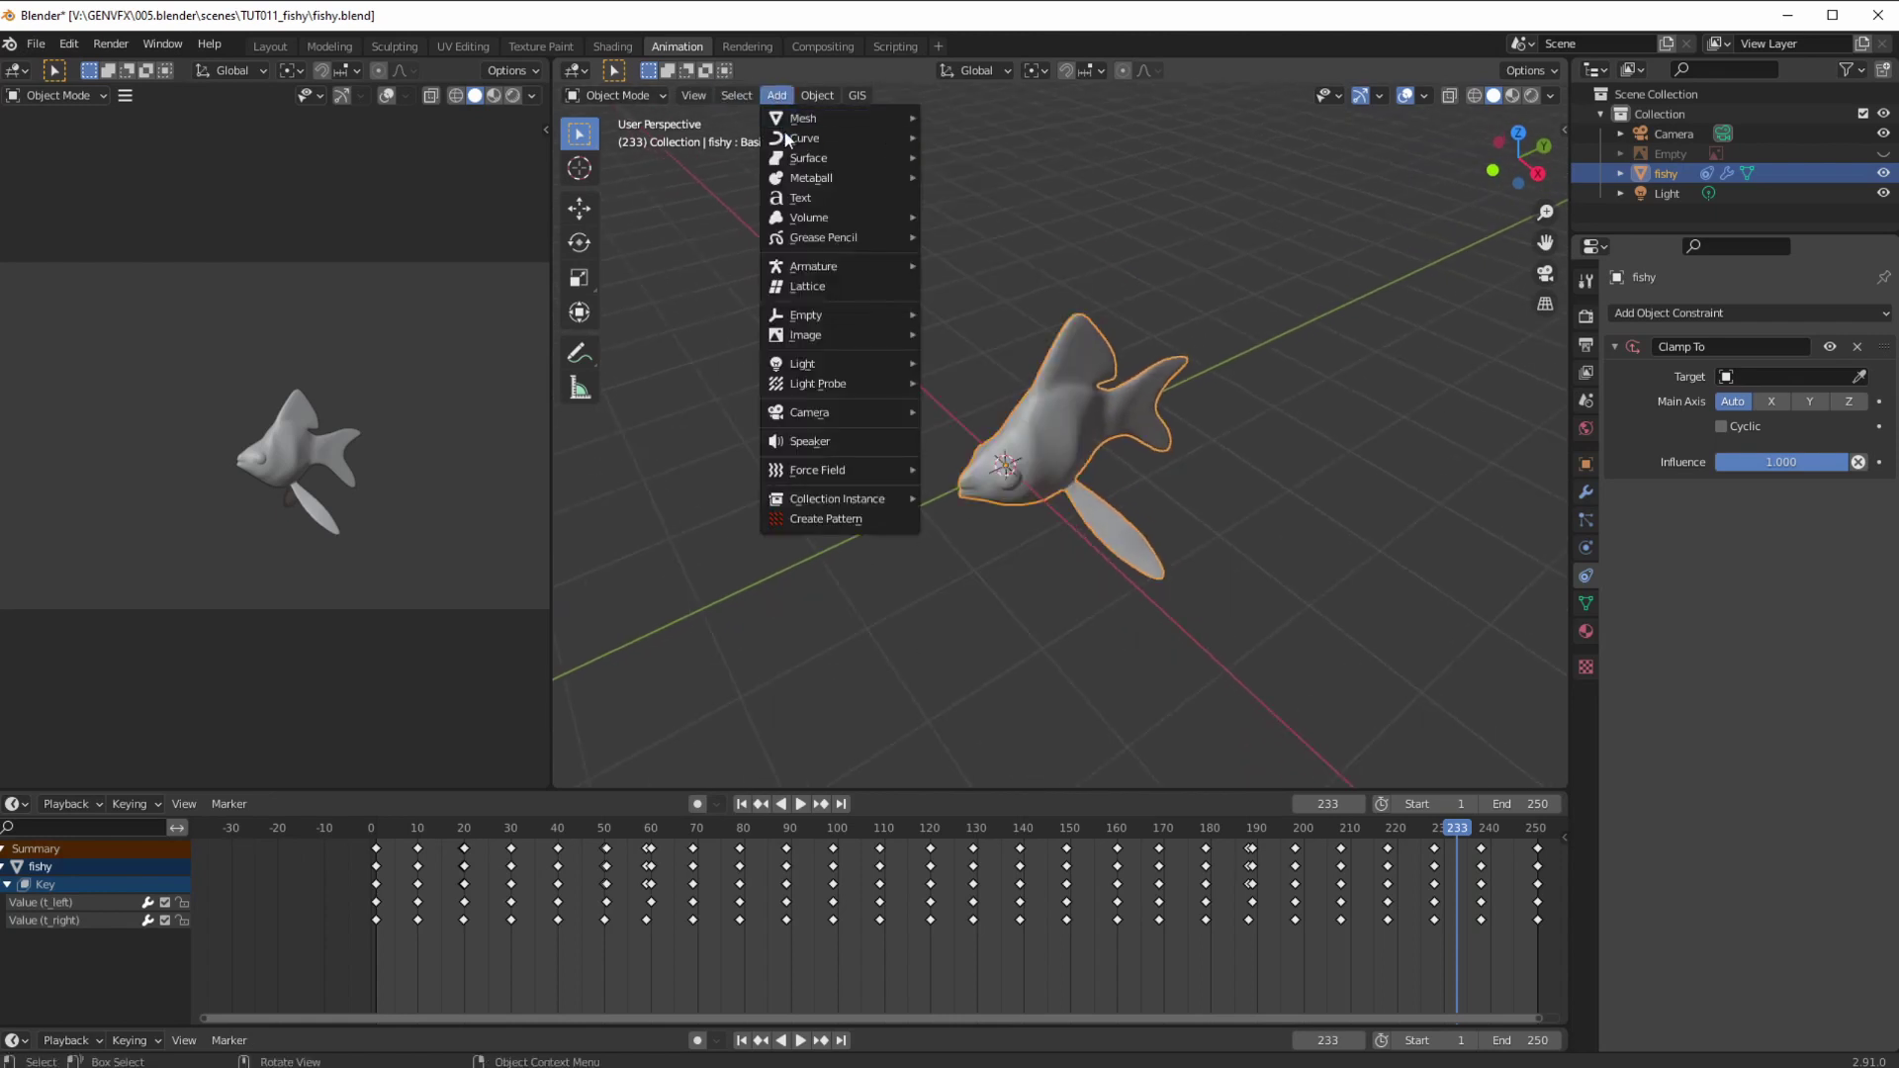
pyautogui.moveTo(811, 138)
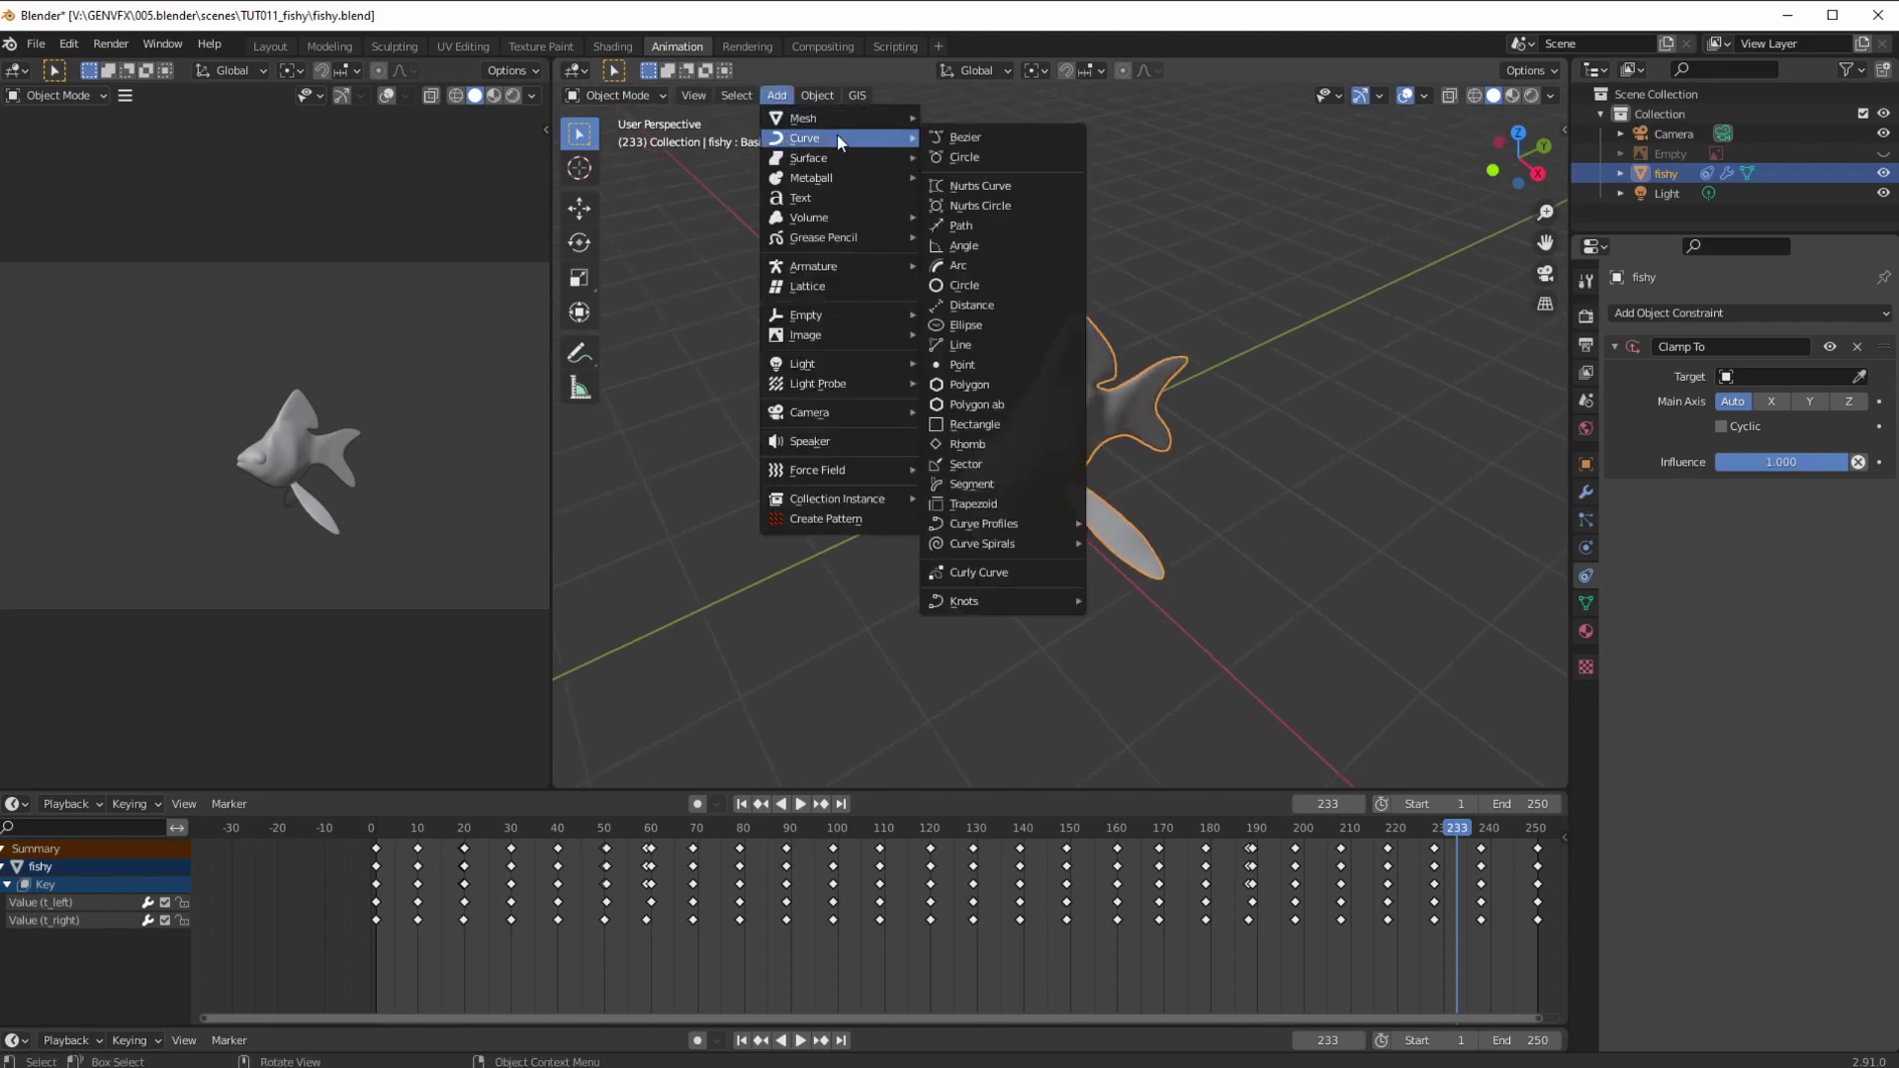
pyautogui.click(954, 156)
pyautogui.moveTo(898, 568)
pyautogui.mouseDown(button='middle')
pyautogui.moveTo(890, 623)
pyautogui.moveTo(932, 581)
pyautogui.moveTo(911, 568)
pyautogui.moveTo(906, 594)
pyautogui.mouseUp(button='middle')
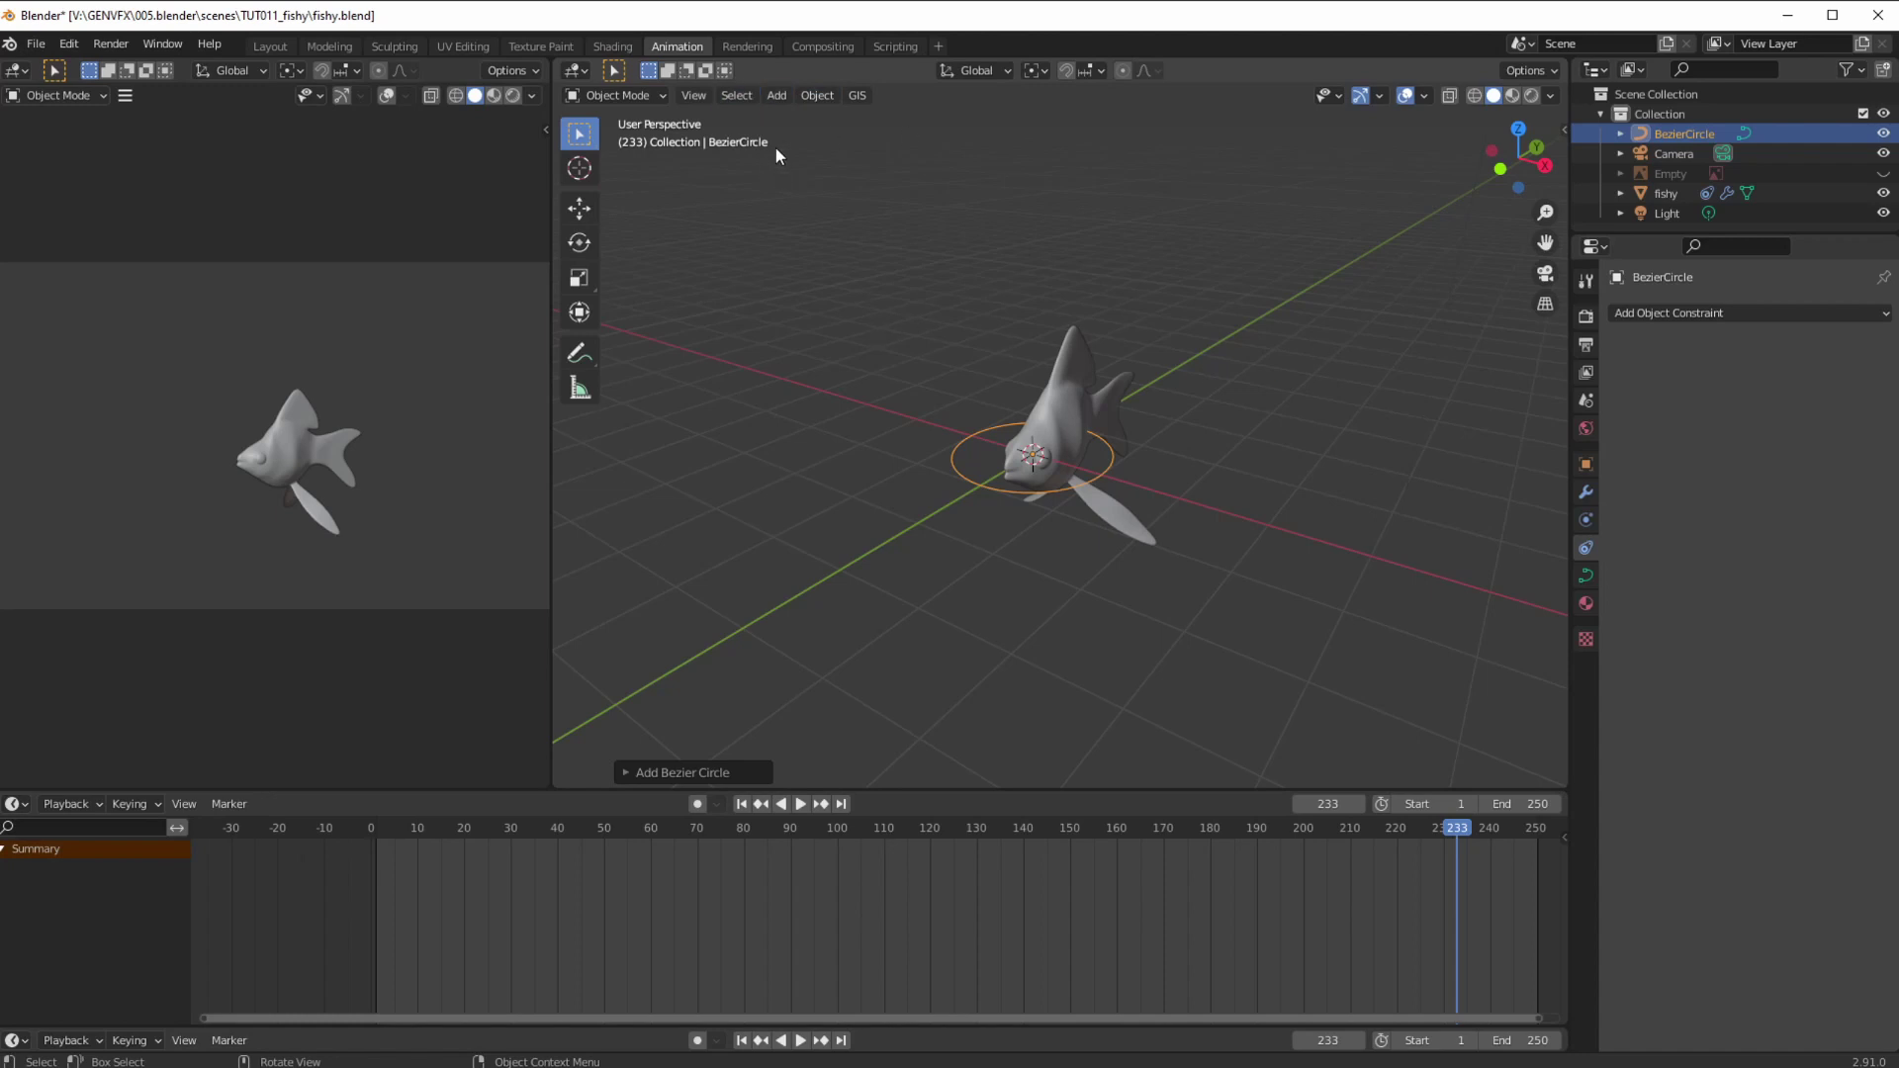
# - Add a simple Circle curve at the origin and delete it again
pyautogui.click(777, 95)
pyautogui.moveTo(791, 137)
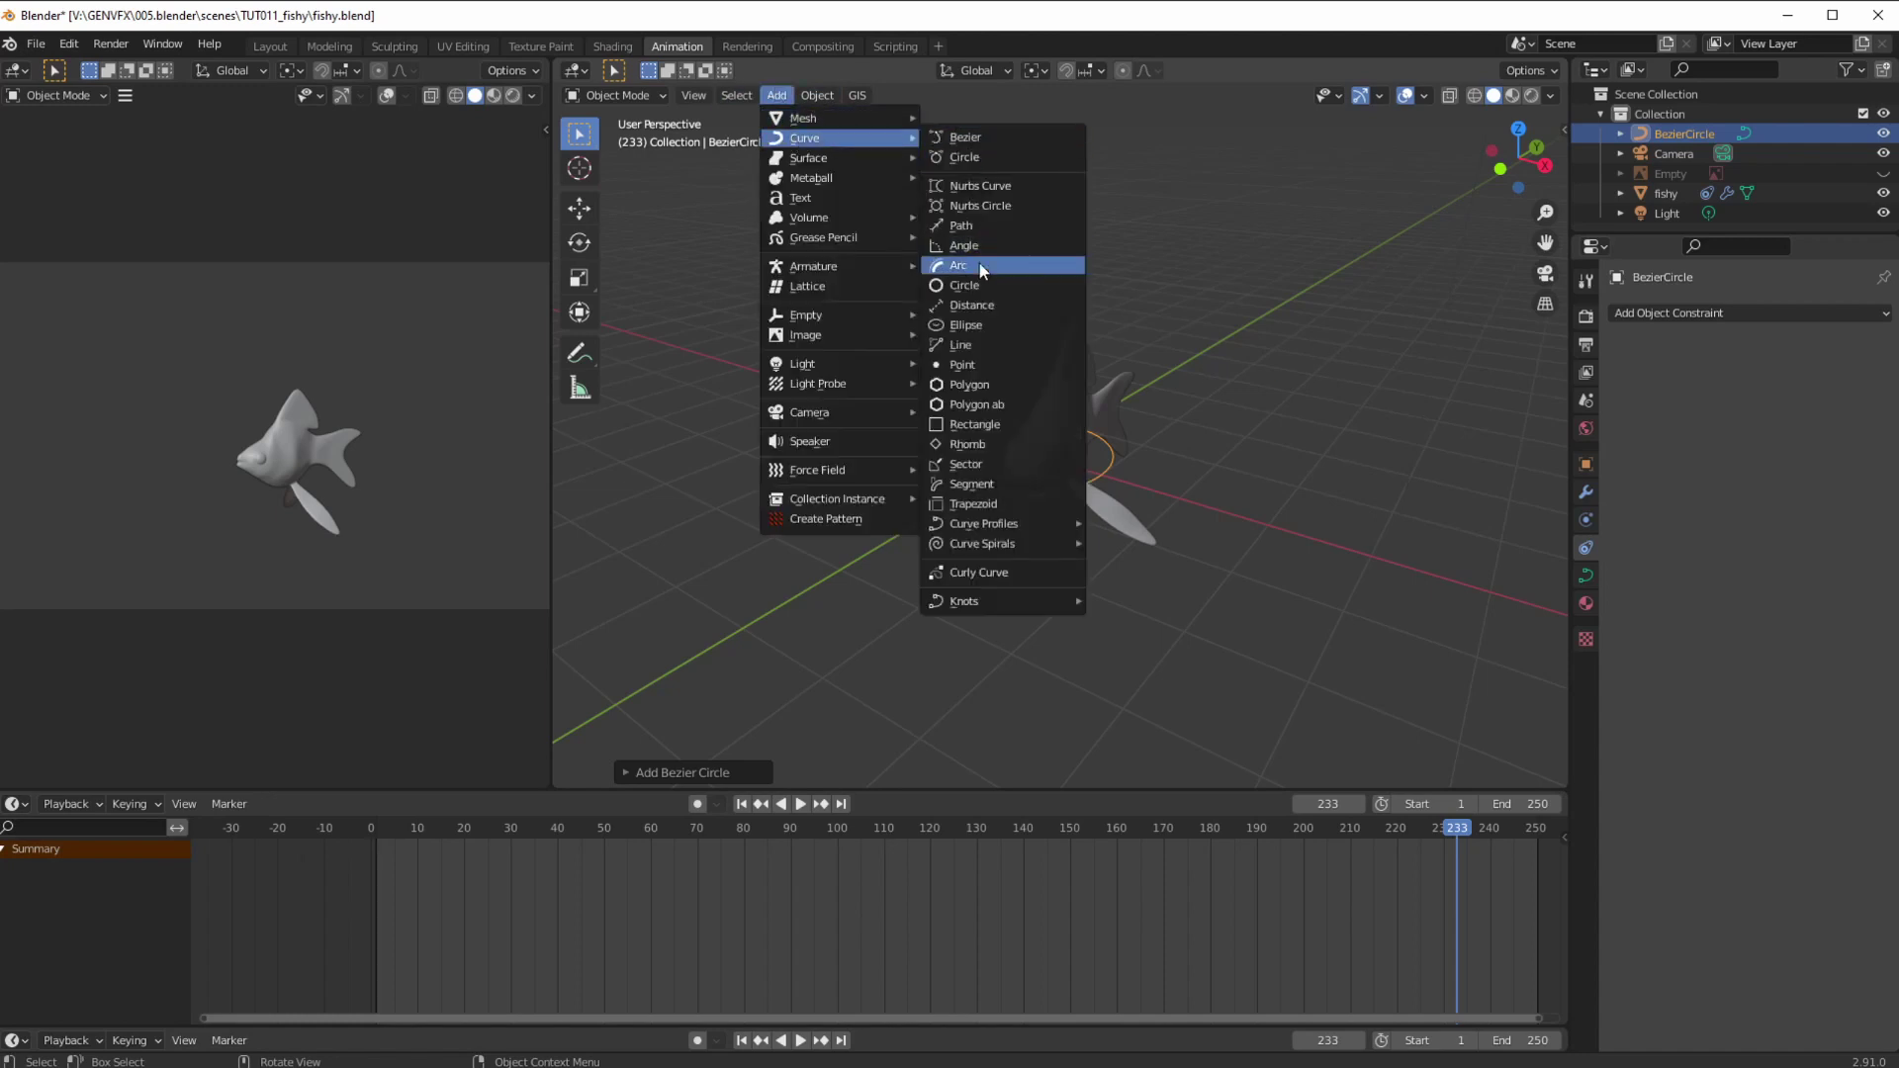
pyautogui.click(971, 287)
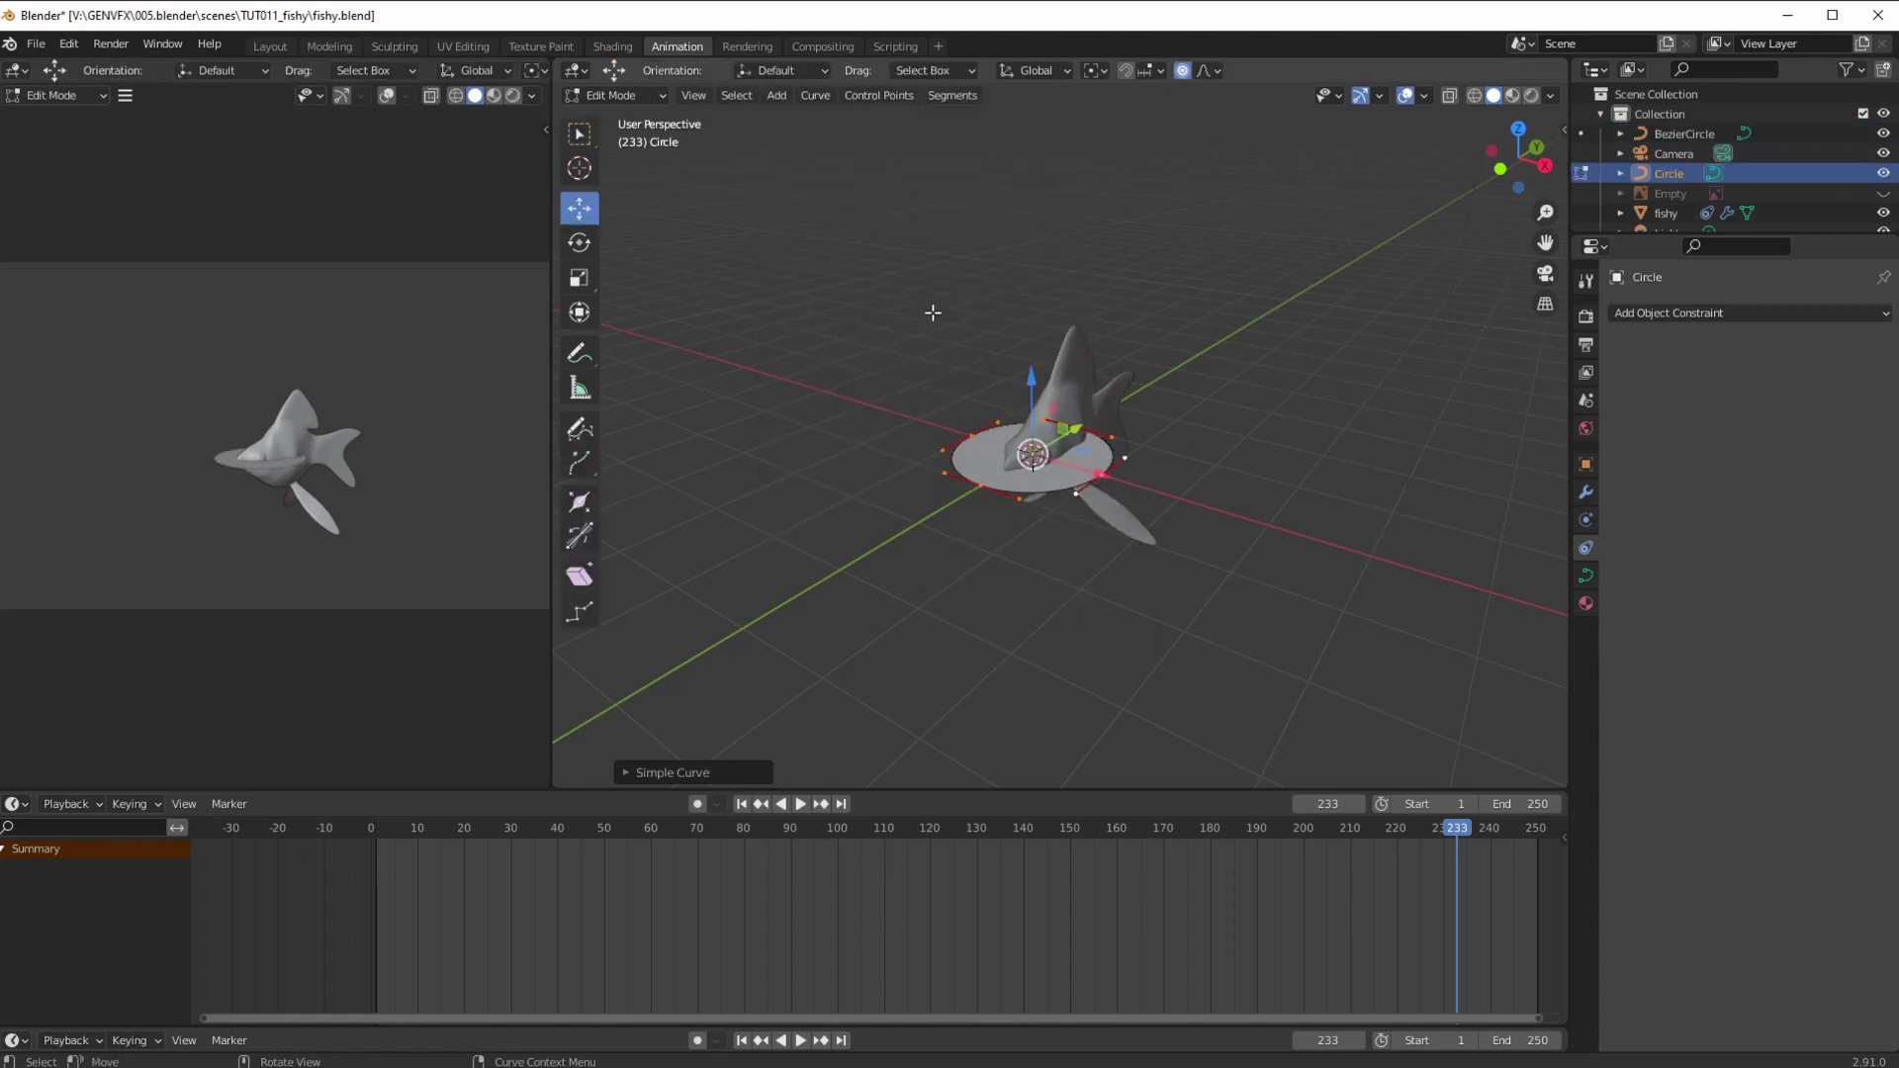
pyautogui.rightClick(771, 346)
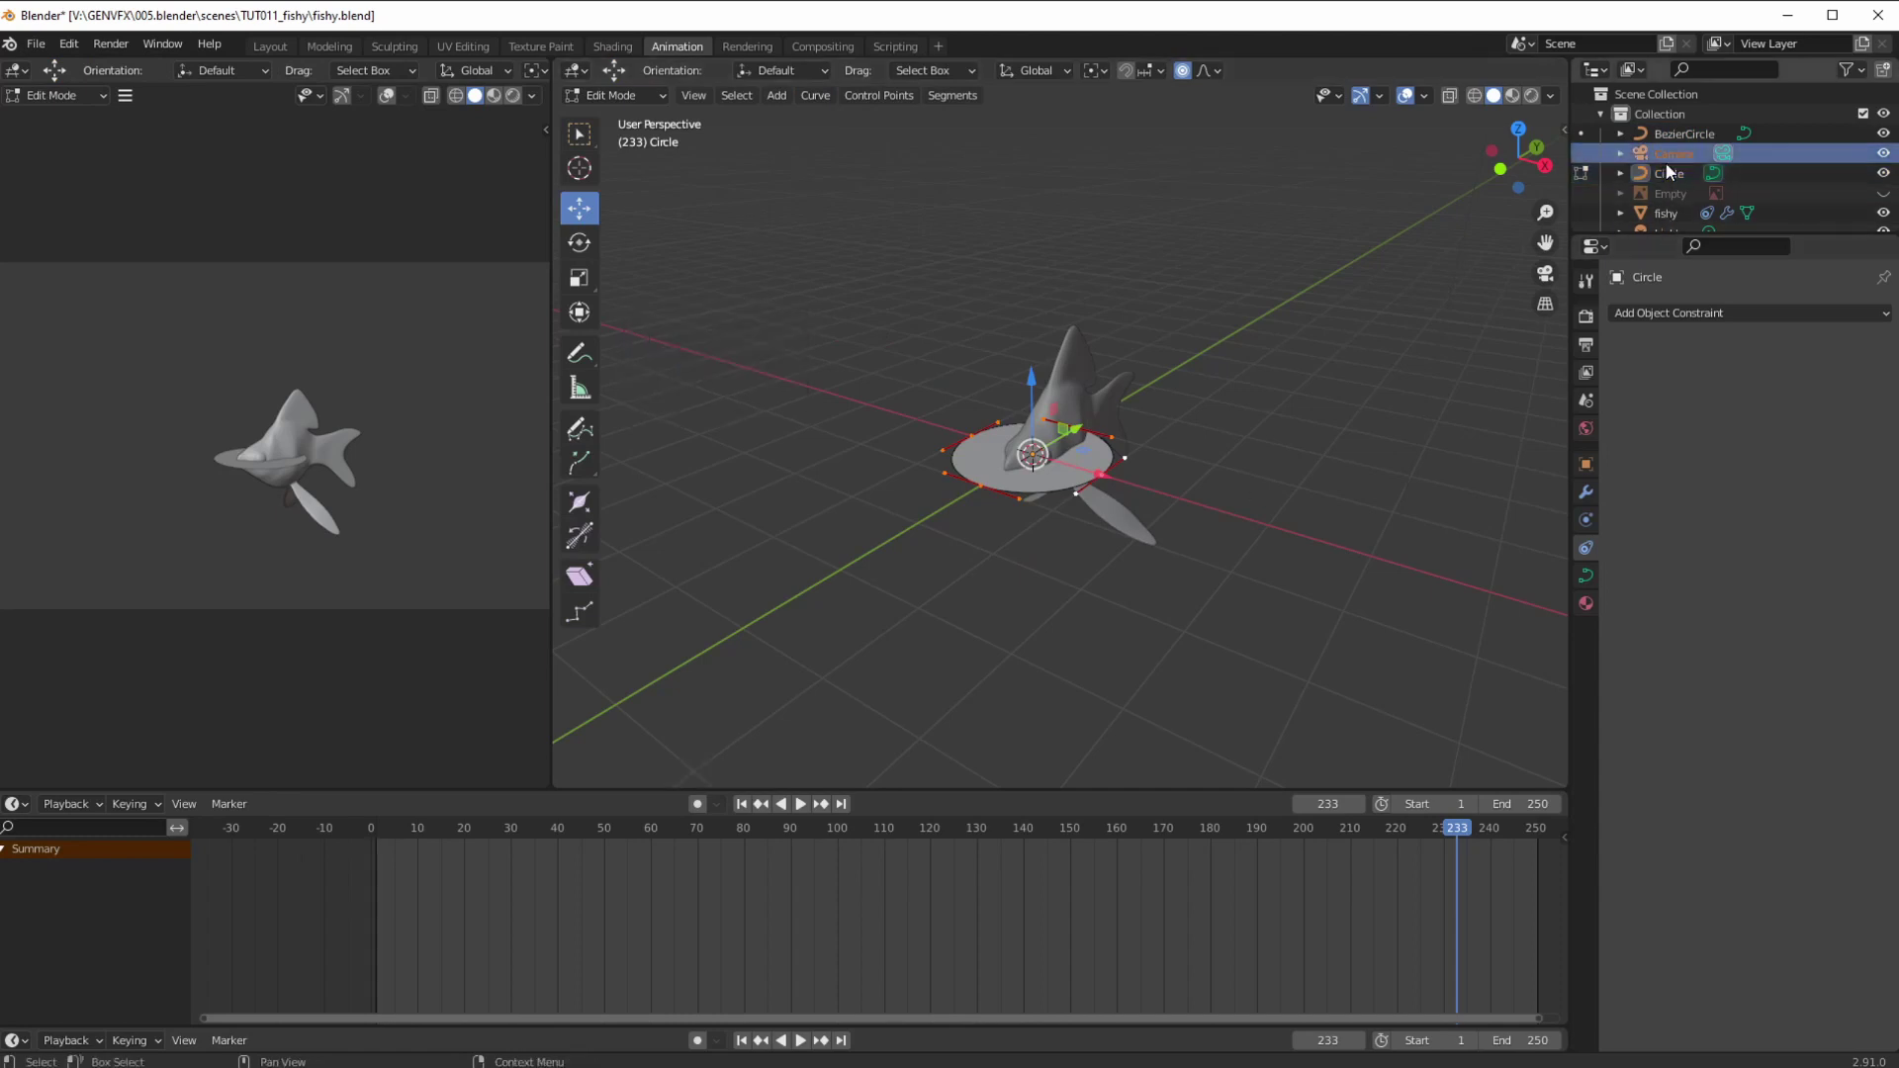
pyautogui.press('x')
# - Scale up the Bezier circle's control points in Edit Mode to a diameter of about 8.15 m
pyautogui.click(1676, 134)
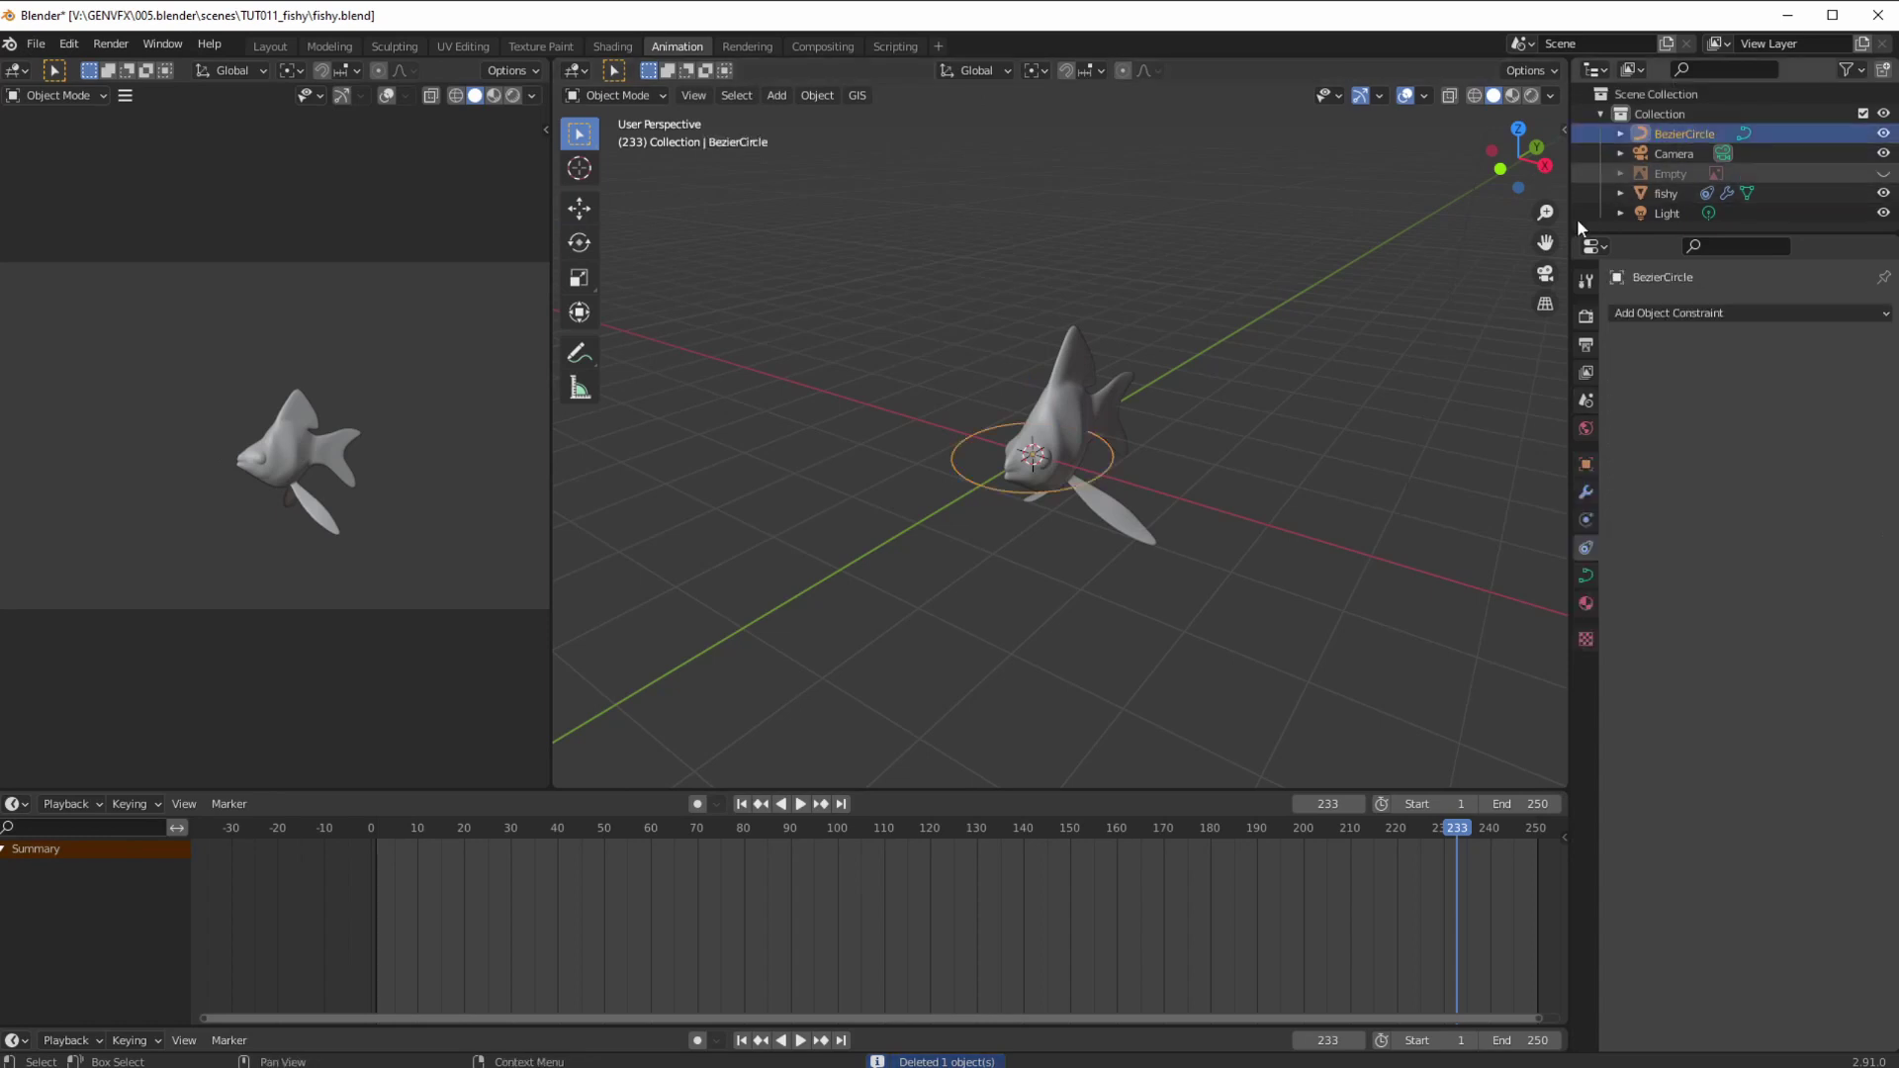
pyautogui.click(611, 95)
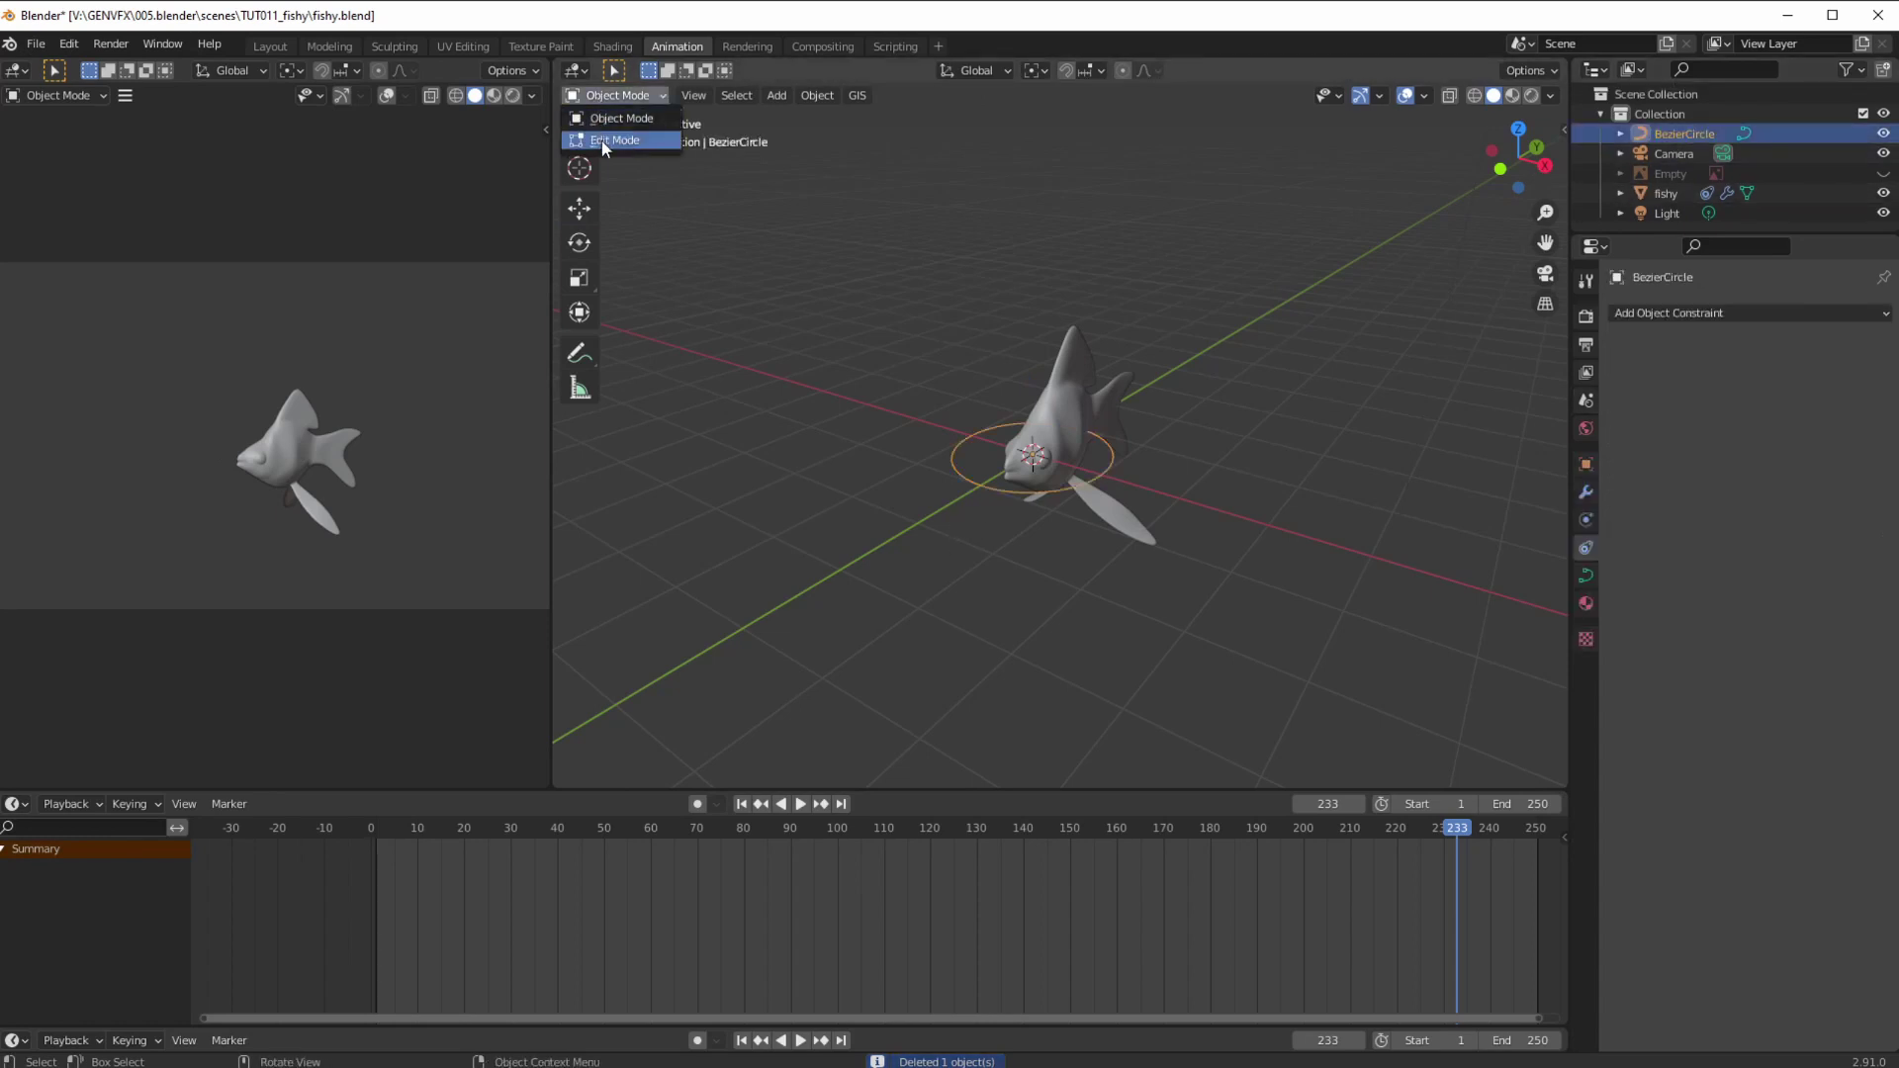
pyautogui.click(601, 140)
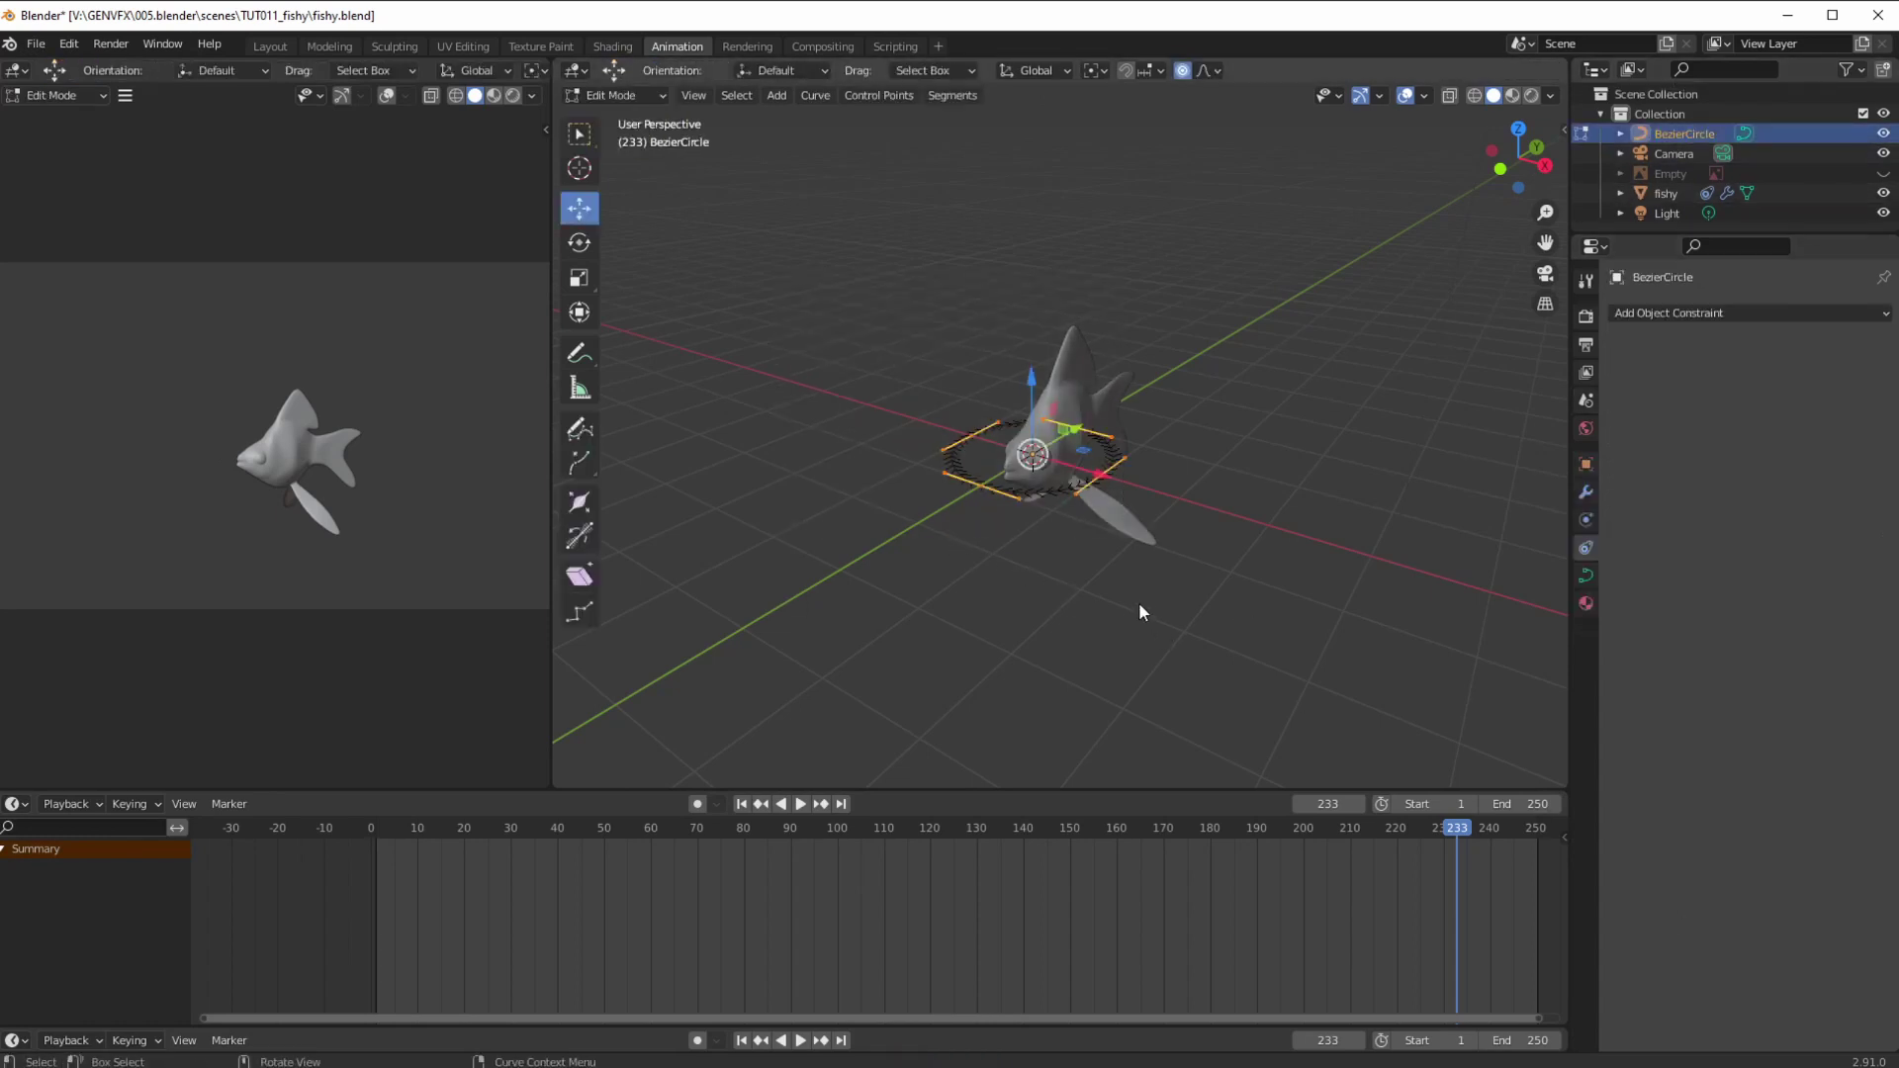
pyautogui.press('s')
pyautogui.click(1228, 597)
pyautogui.press('s')
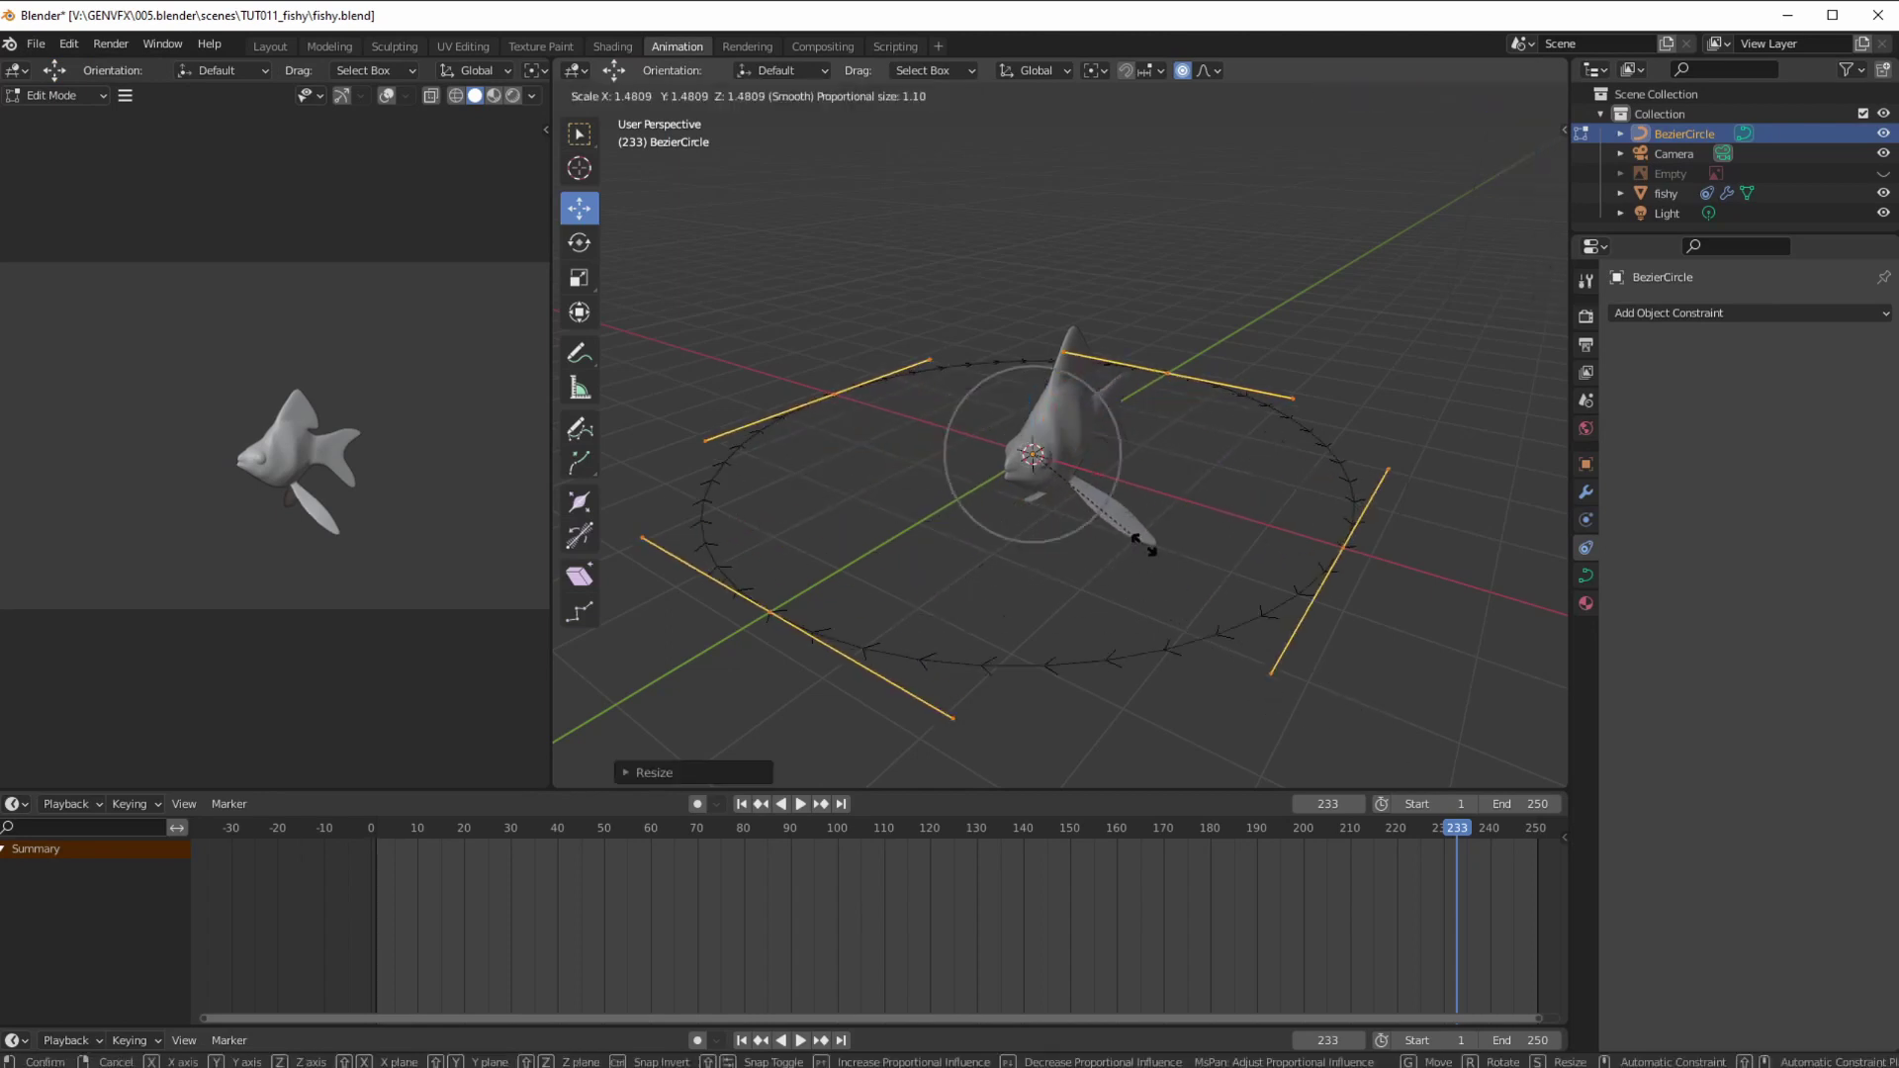
pyautogui.click(932, 577)
pyautogui.moveTo(1032, 519); pyautogui.dragTo(966, 571, button='middle')
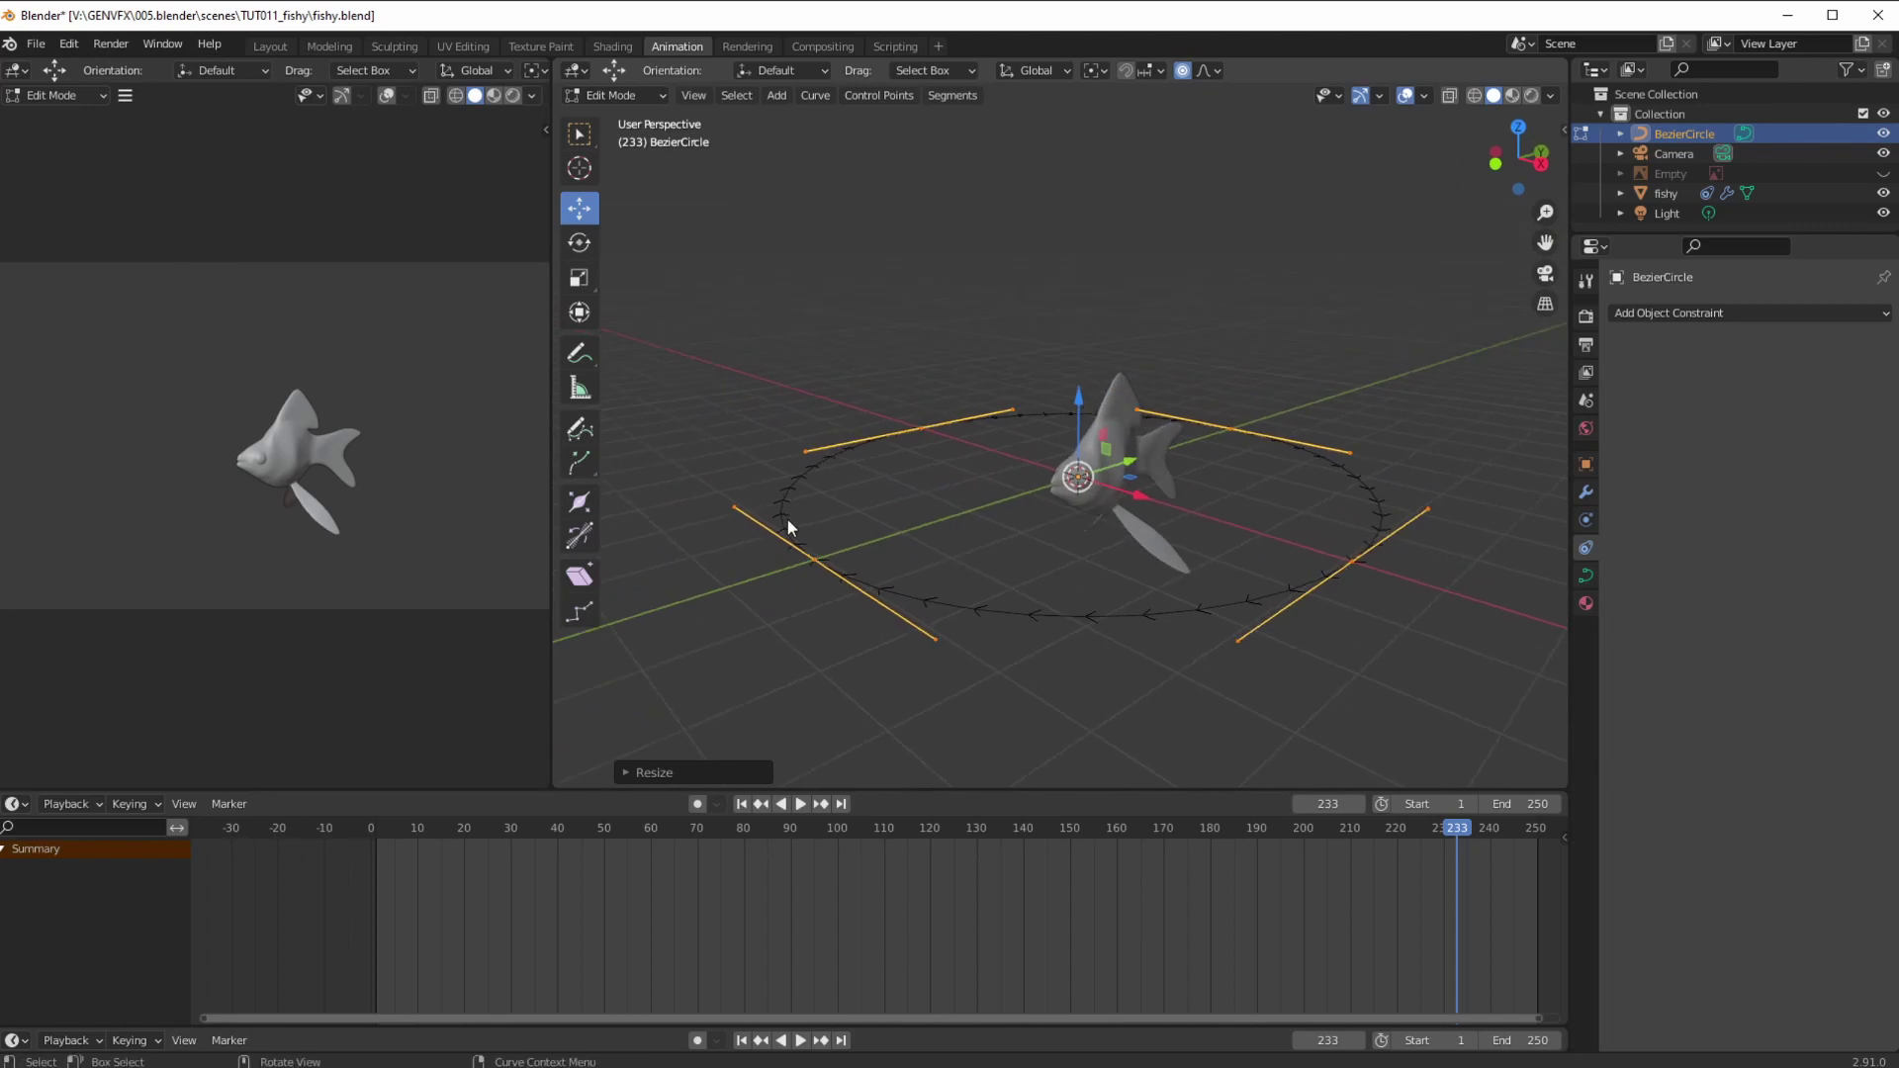
# - Raise the Bezier circle's control points in front of and behind the fish along the Z axis
pyautogui.click(814, 560)
pyautogui.moveTo(806, 473); pyautogui.dragTo(803, 368)
pyautogui.moveTo(803, 368); pyautogui.dragTo(752, 487, button='middle')
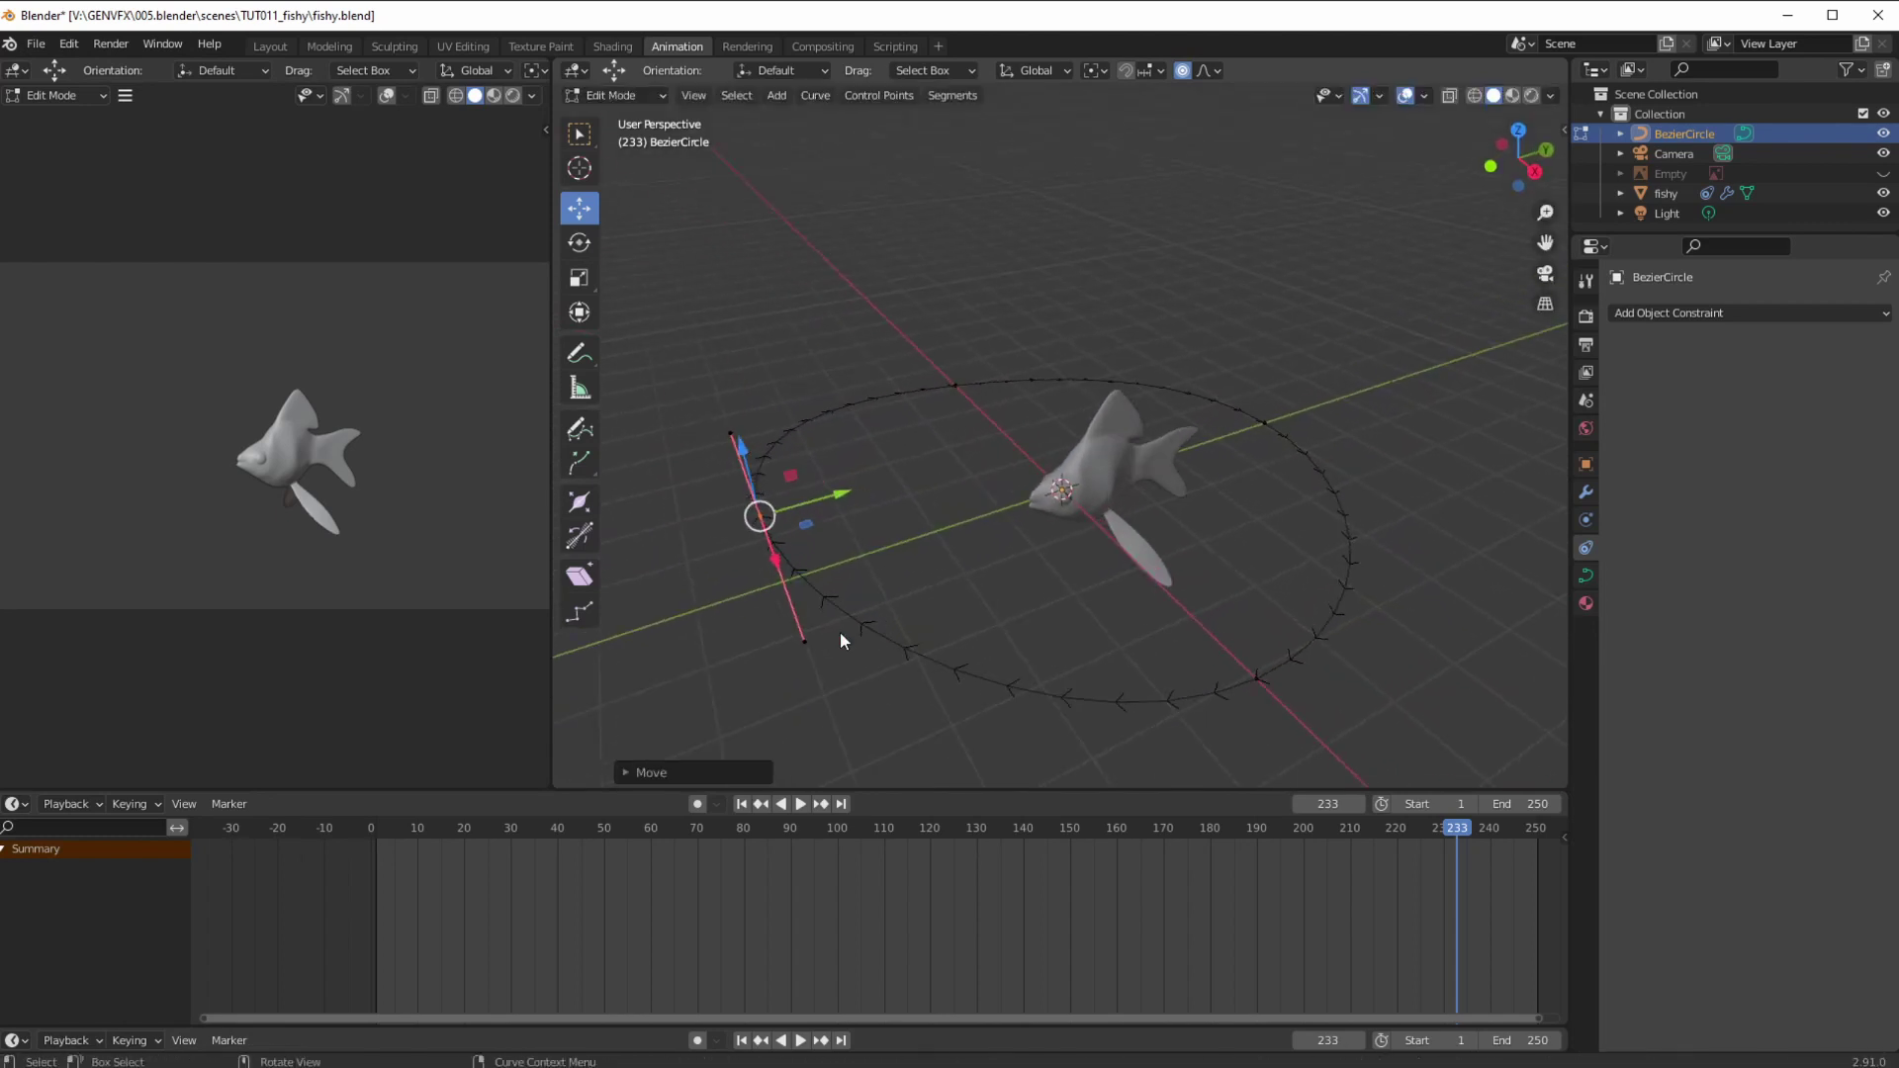
pyautogui.moveTo(1055, 531); pyautogui.dragTo(1032, 509, button='middle')
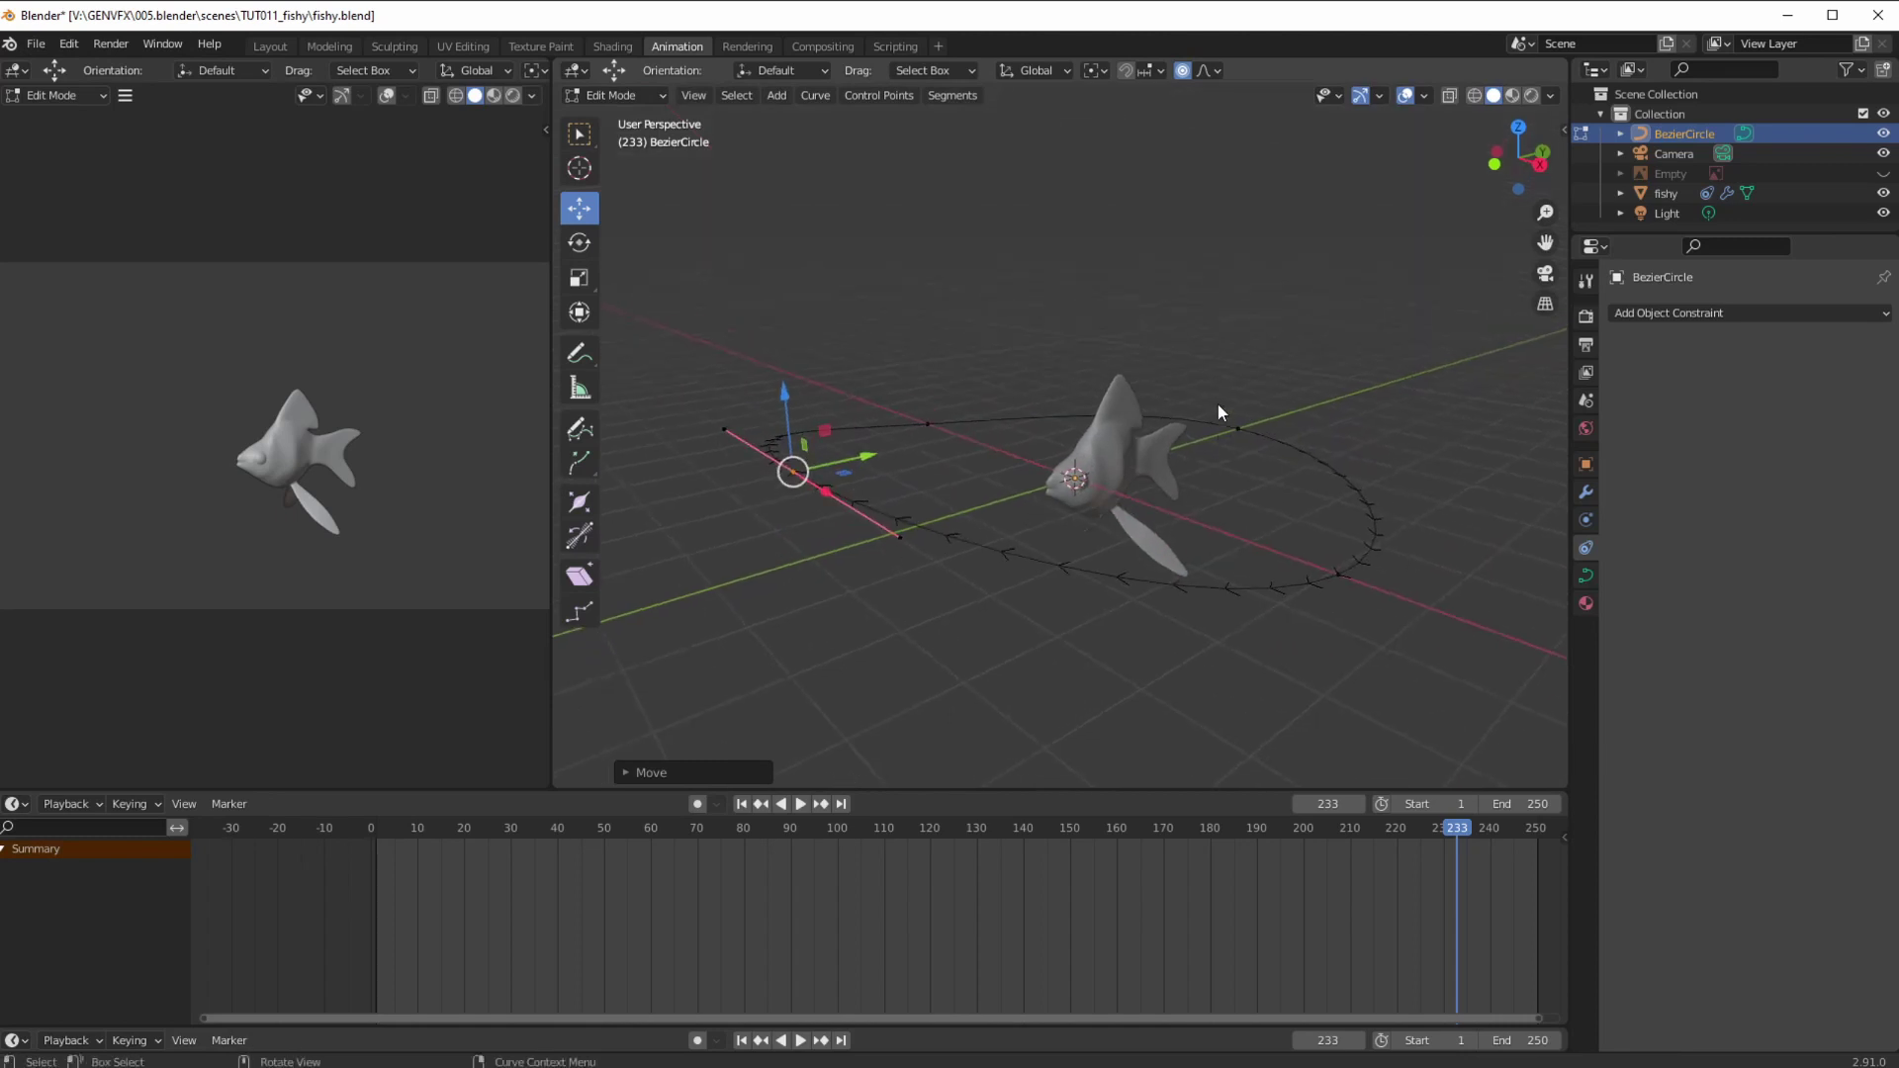
pyautogui.click(1234, 423)
pyautogui.press('g')
pyautogui.press('z')
pyautogui.click(875, 335)
# - Lower the curve's control point on the negative X side along Z, and return to Object Mode
pyautogui.click(930, 425)
pyautogui.press('g')
pyautogui.press('z')
pyautogui.click(811, 522)
pyautogui.moveTo(810, 522); pyautogui.dragTo(1026, 524, button='middle')
pyautogui.moveTo(1035, 704); pyautogui.dragTo(870, 495, button='middle')
pyautogui.click(641, 96)
pyautogui.click(621, 118)
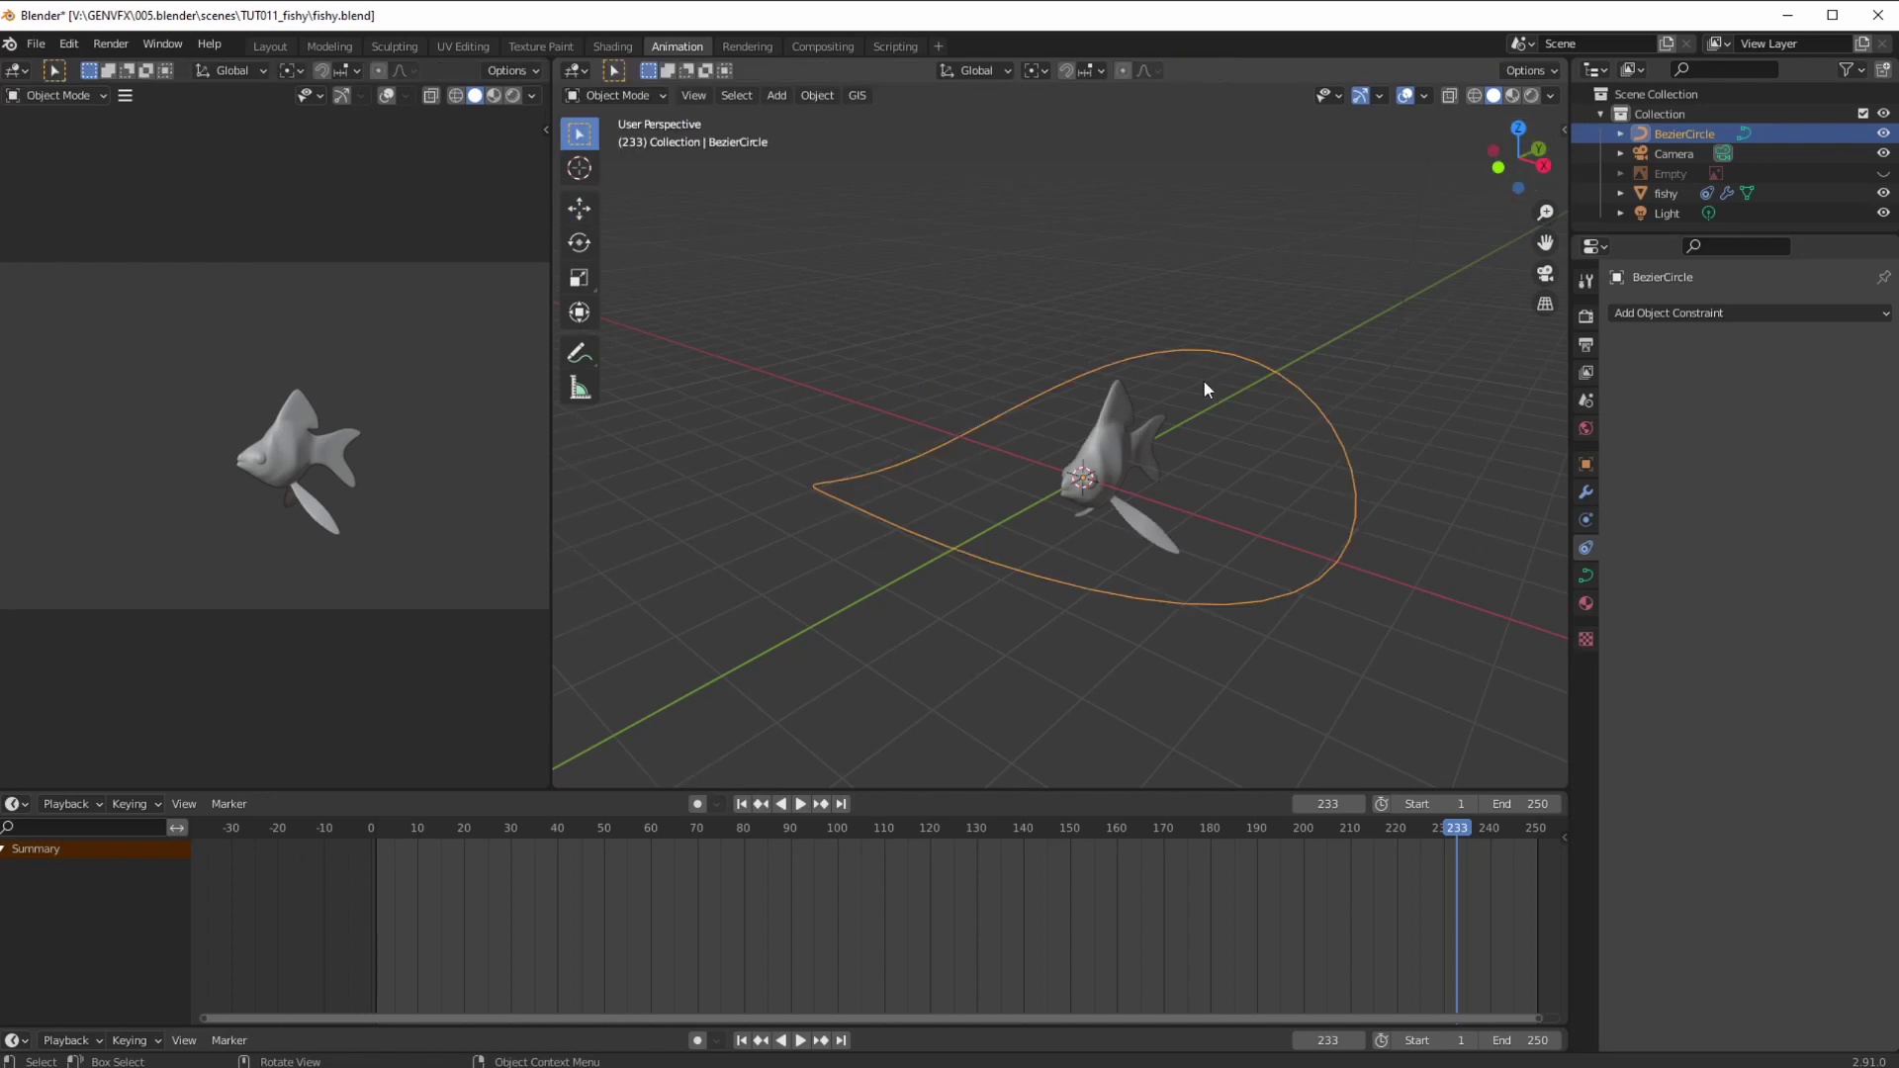
# - Show the transform values, select the fish, and examine its placement inside the curve from several angles
pyautogui.press('n')
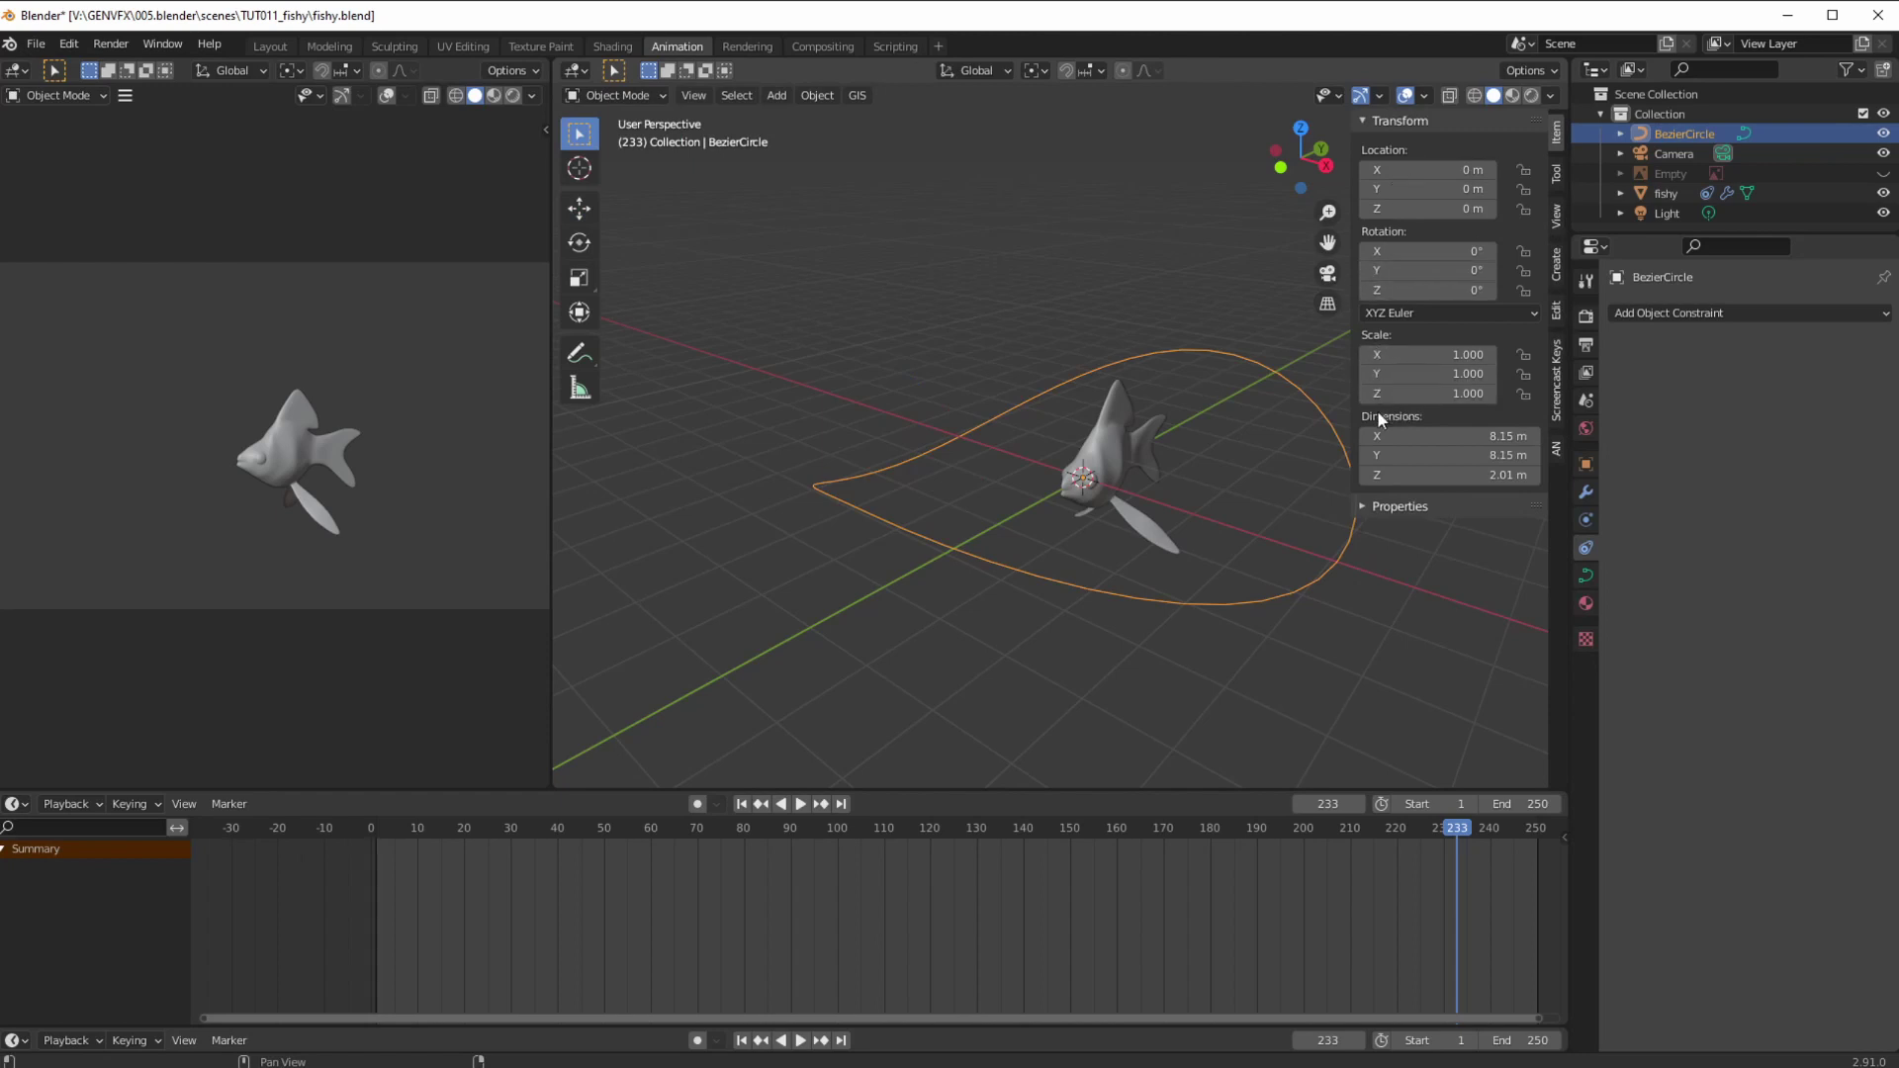
pyautogui.click(1112, 413)
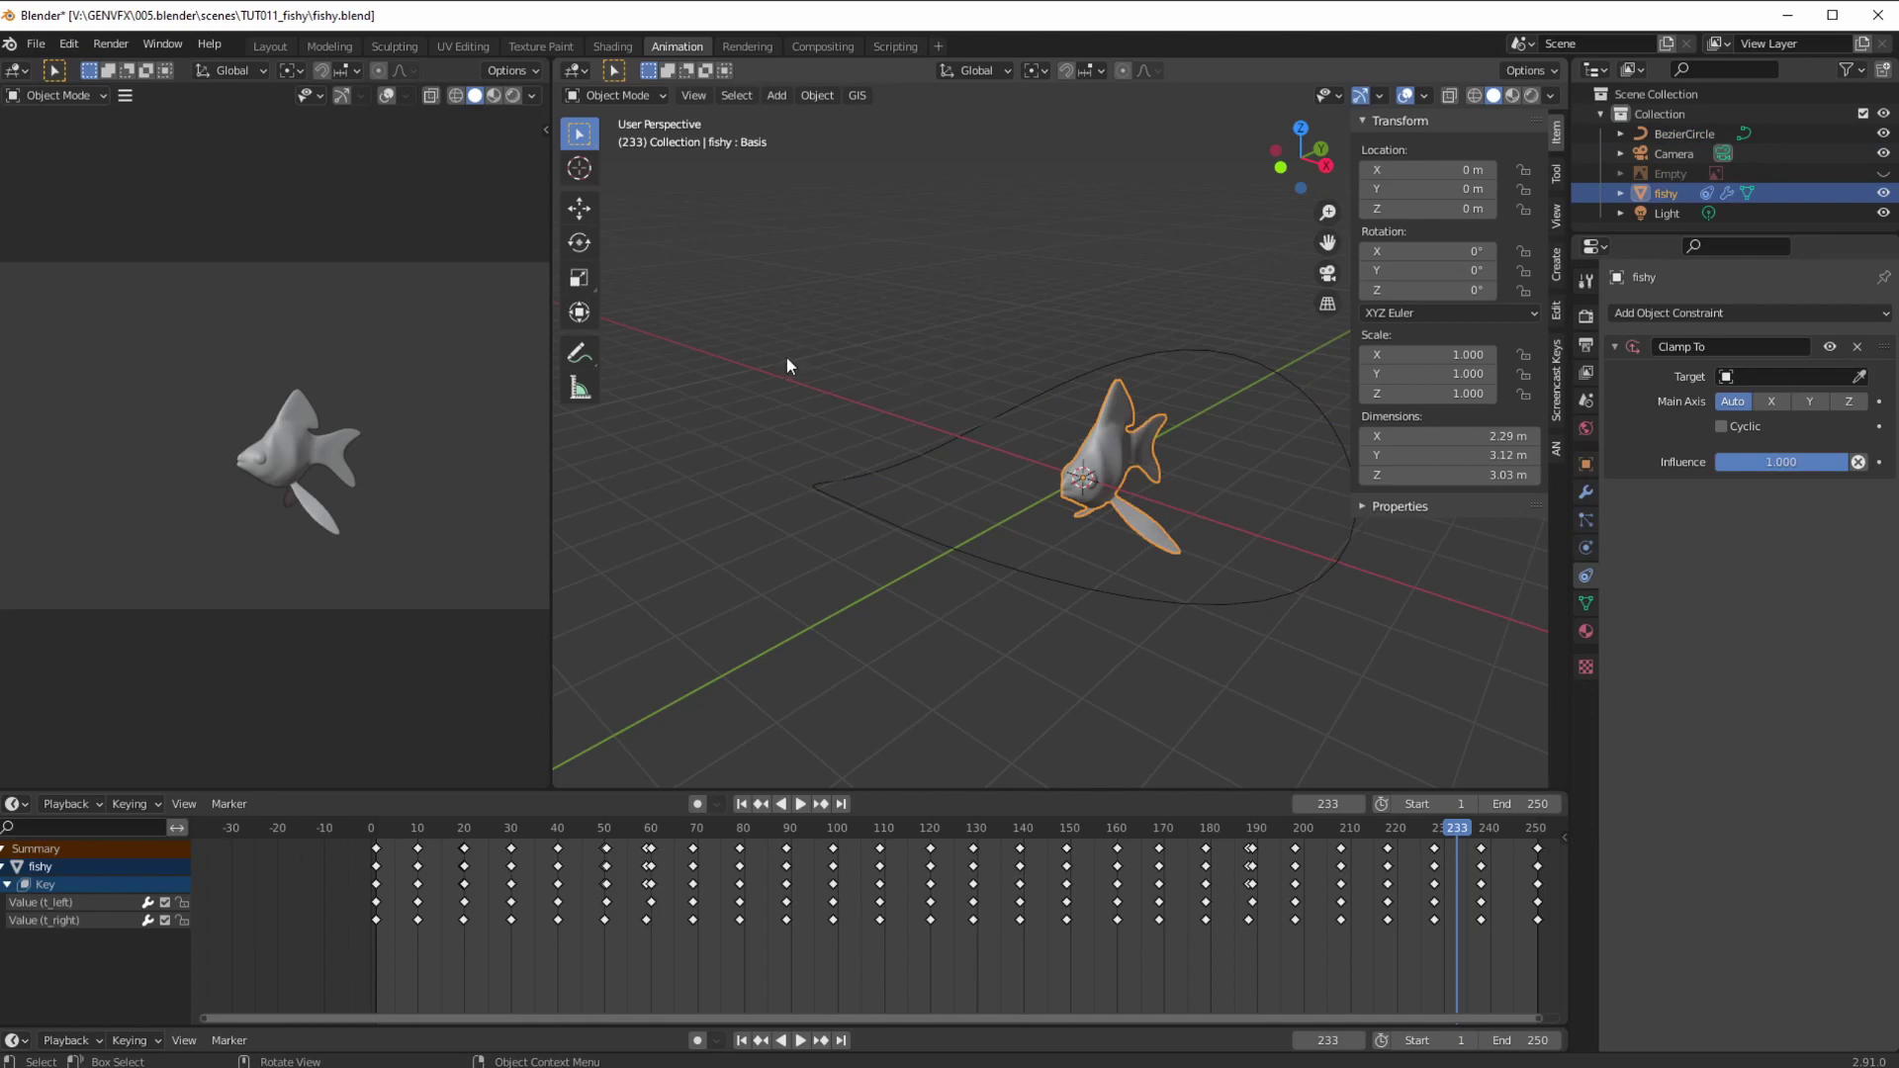
pyautogui.moveTo(844, 441); pyautogui.dragTo(886, 505, button='middle')
pyautogui.moveTo(831, 482); pyautogui.dragTo(780, 469, button='middle')
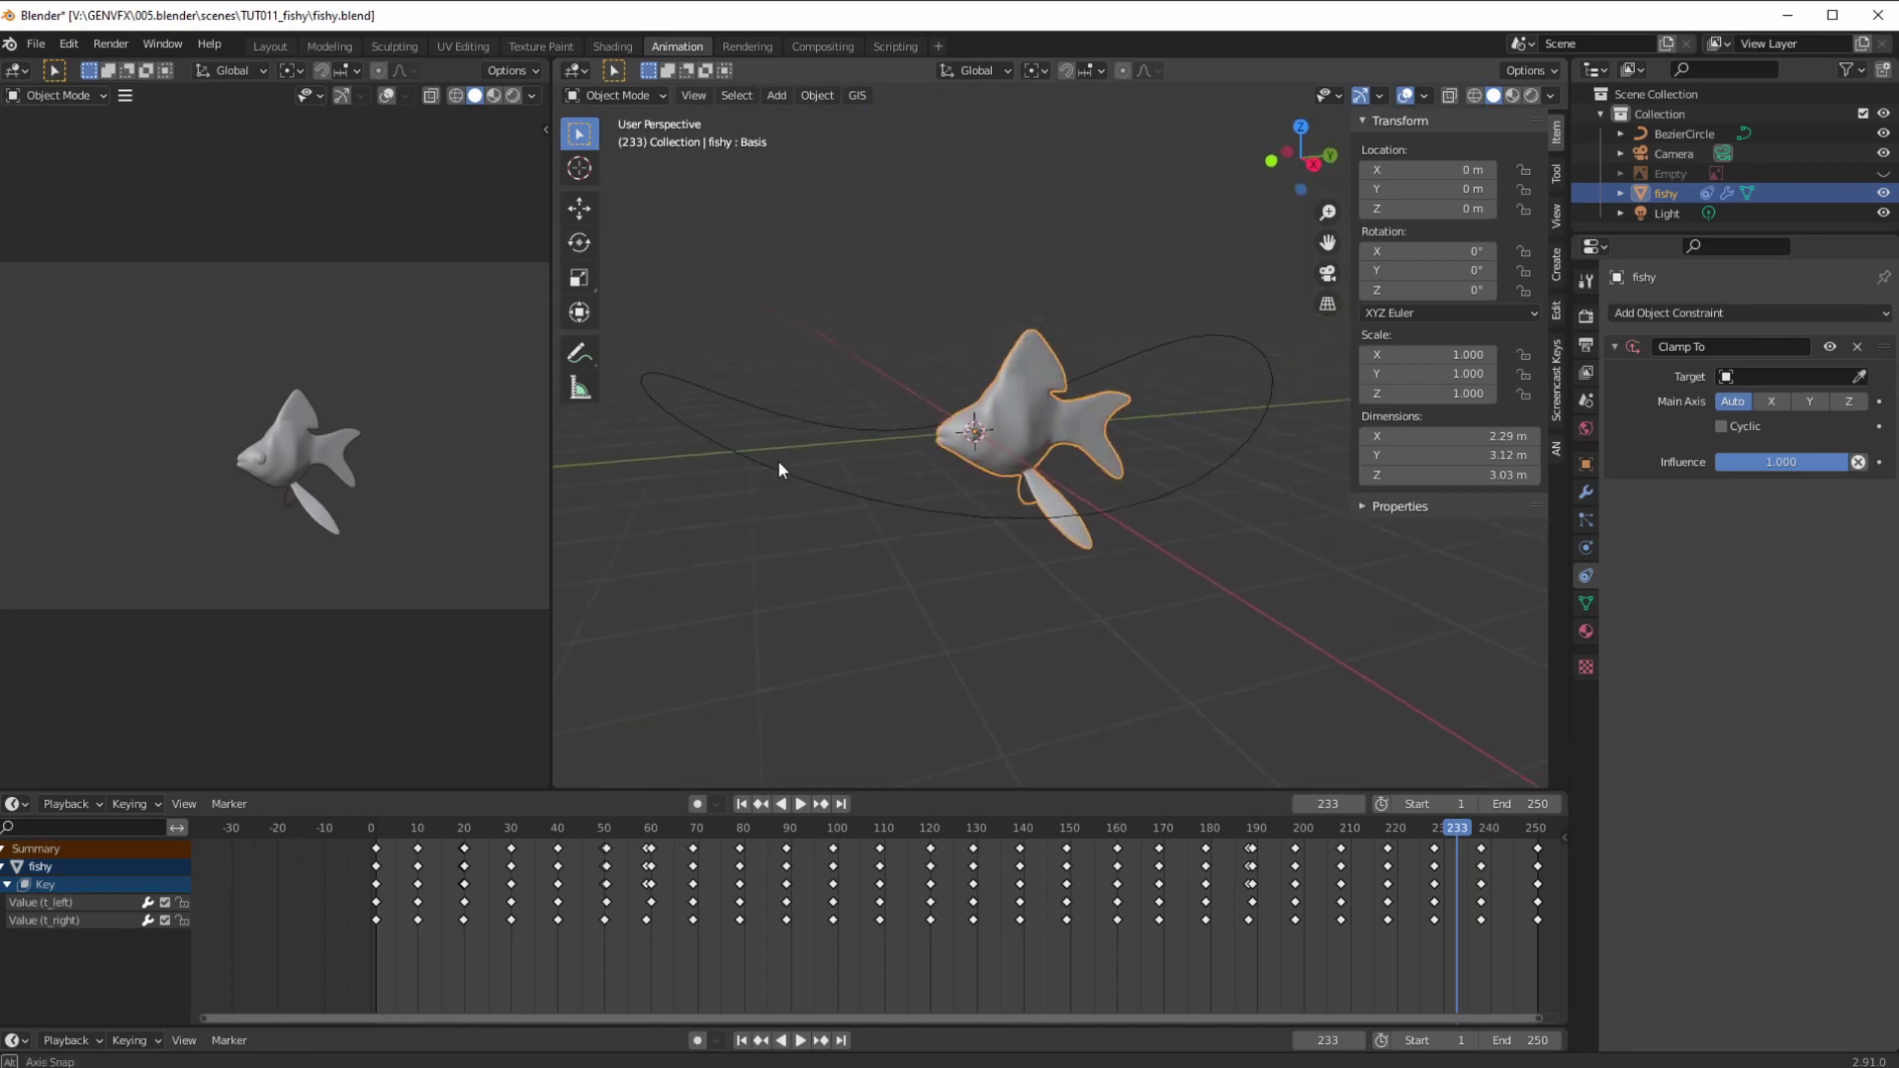
pyautogui.moveTo(911, 449); pyautogui.dragTo(1082, 398, button='middle')
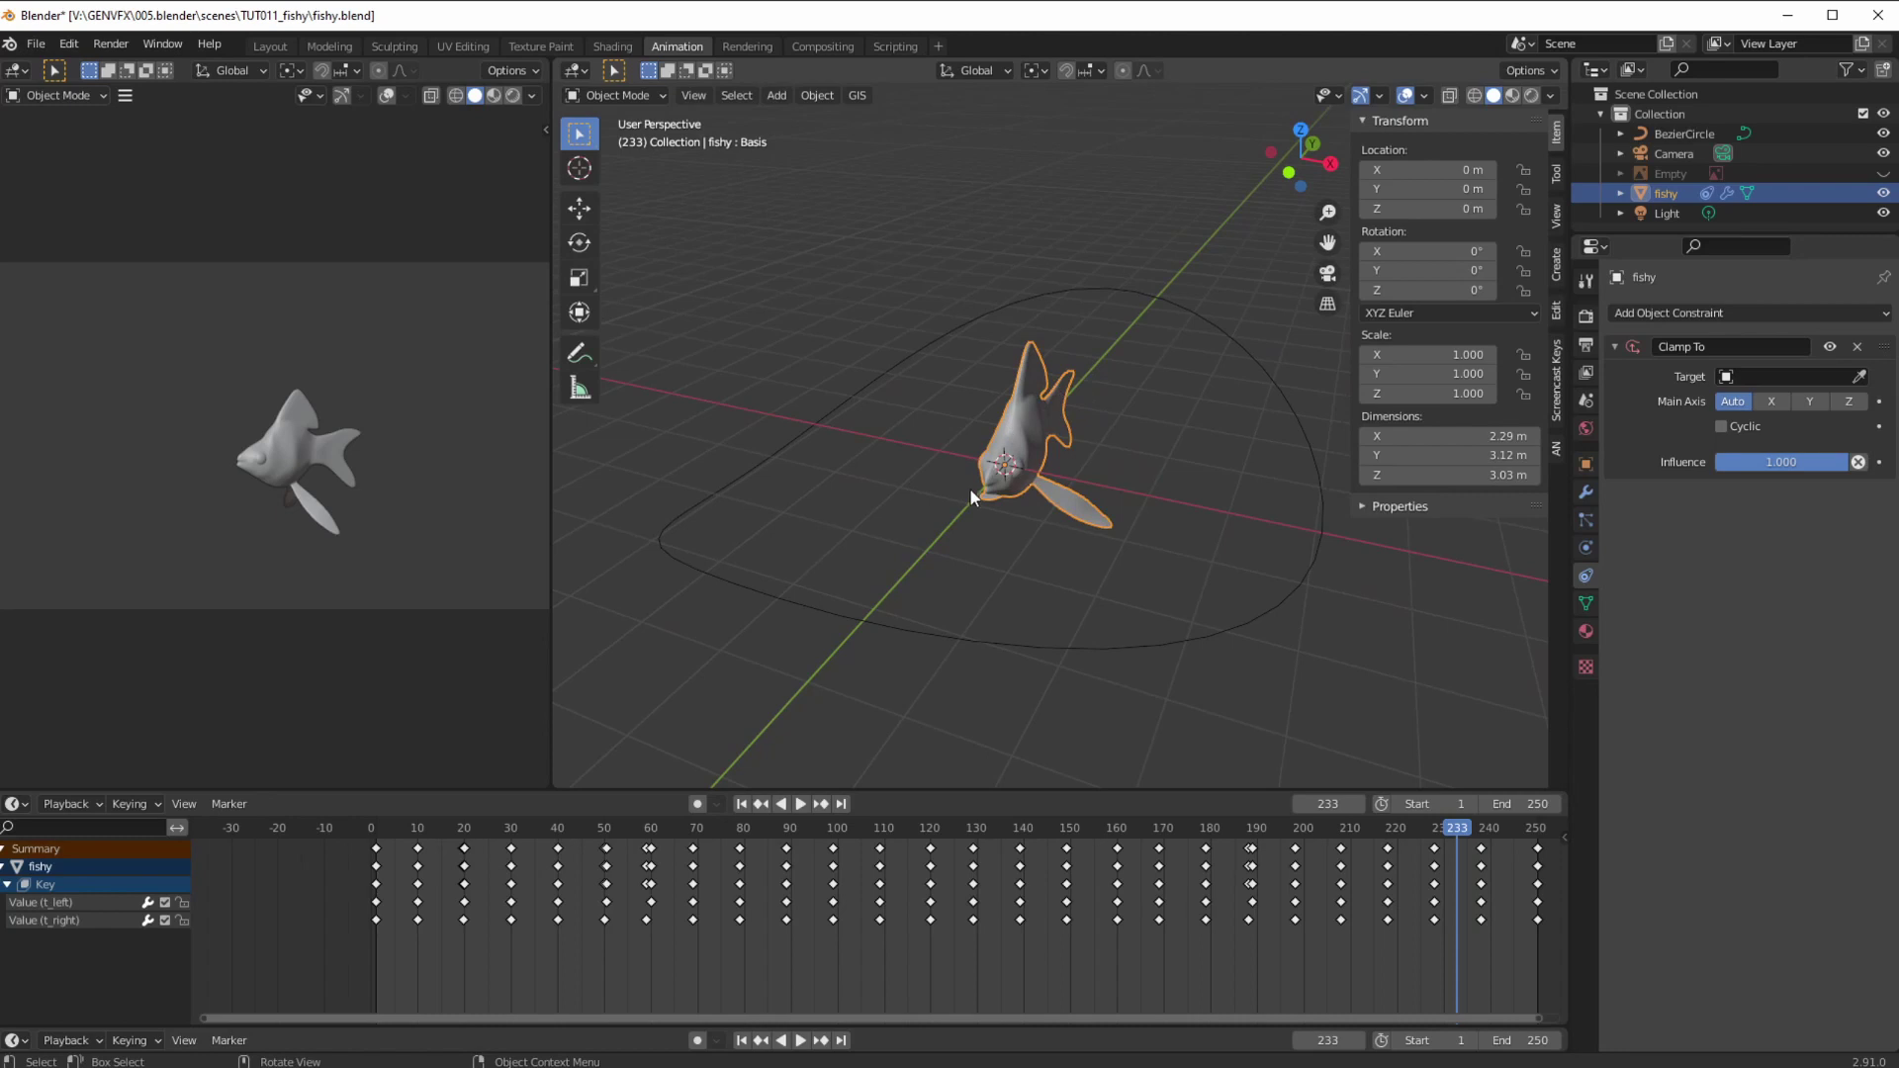
pyautogui.moveTo(985, 494); pyautogui.dragTo(1023, 524, button='middle')
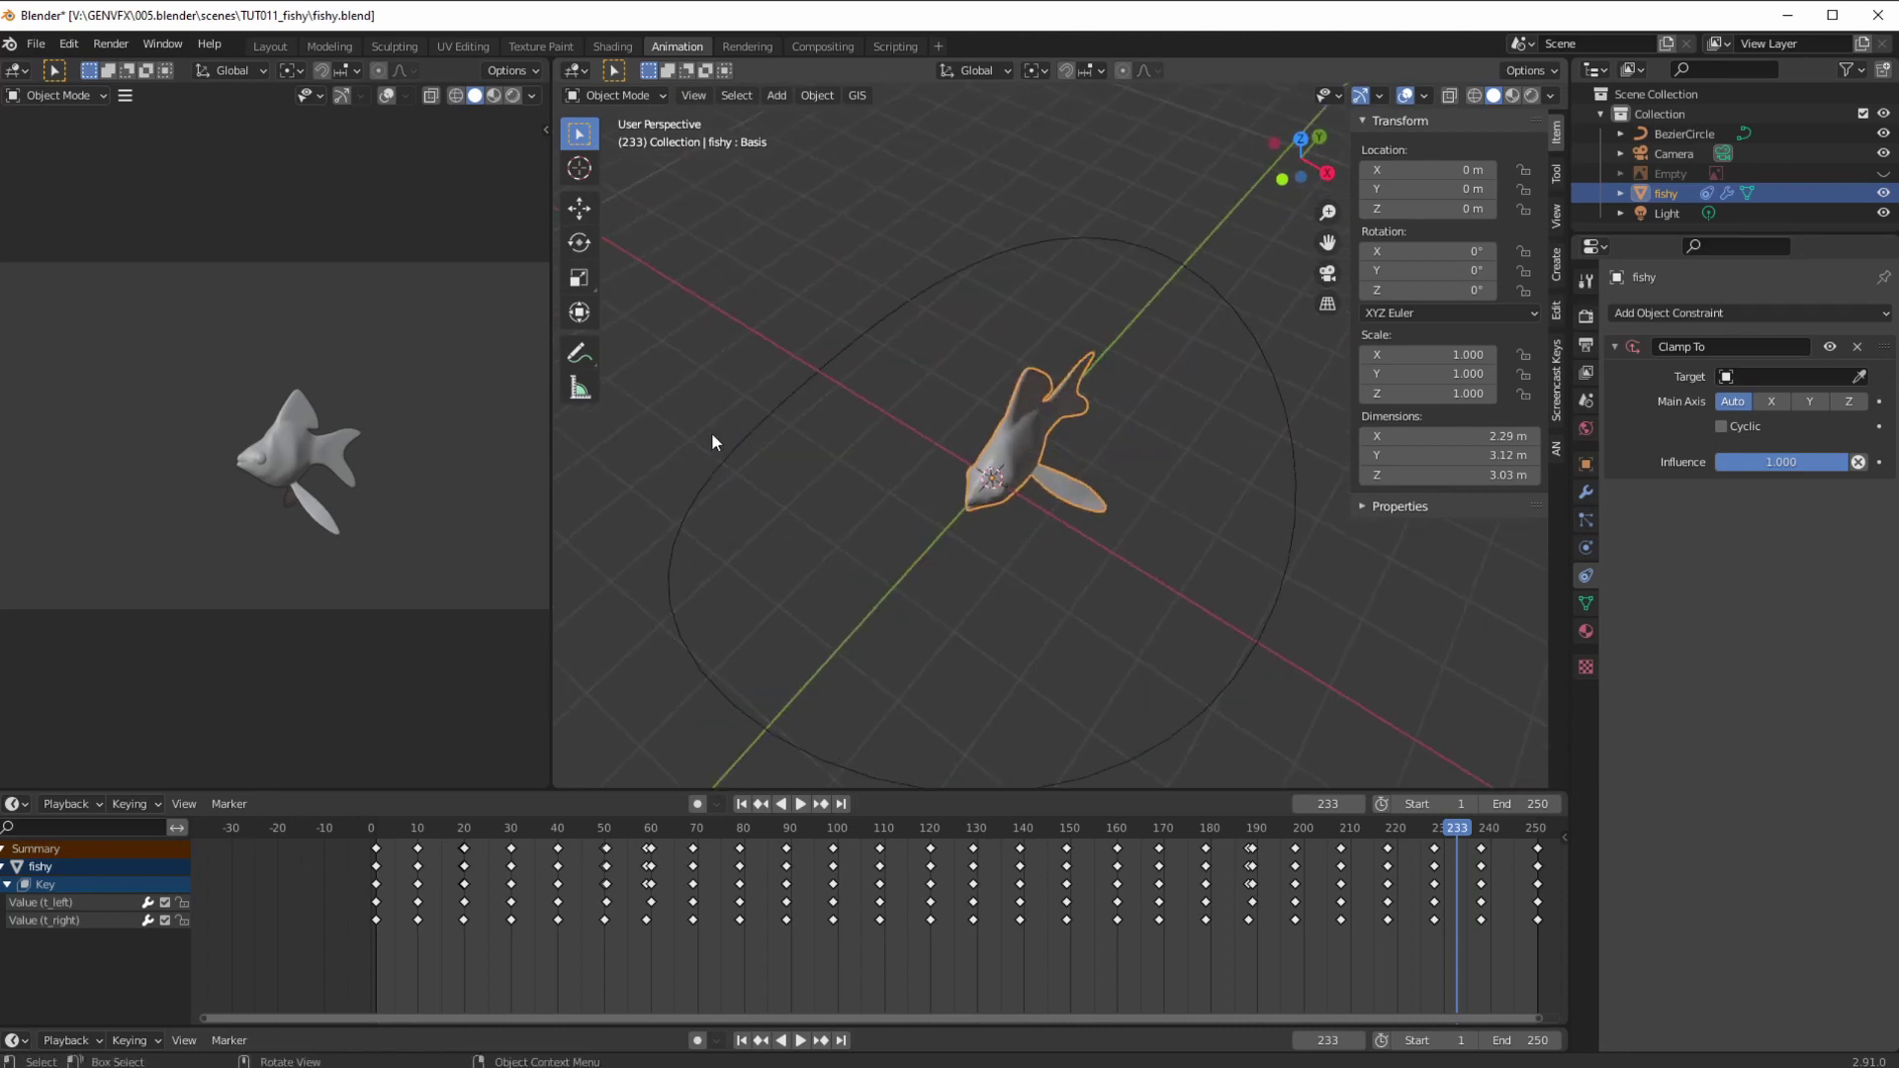
pyautogui.moveTo(969, 646); pyautogui.dragTo(933, 556, button='middle')
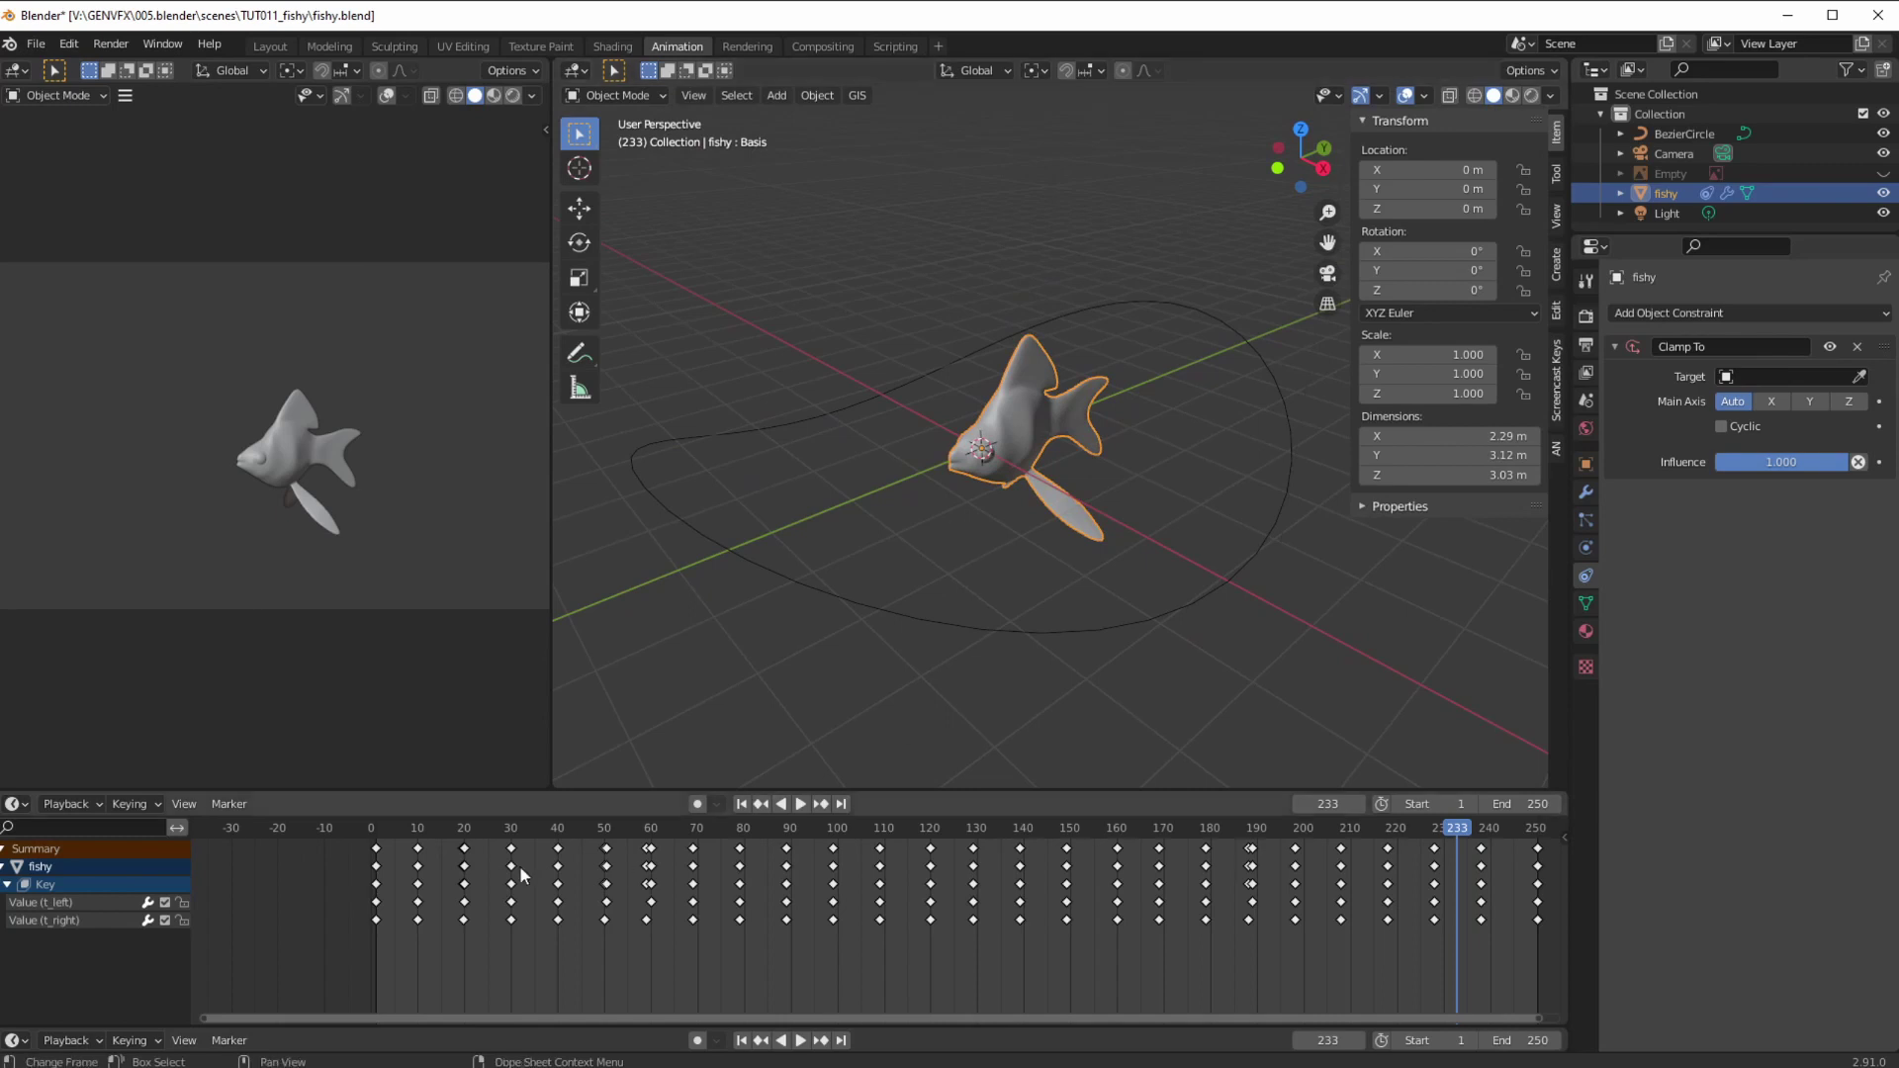
# - Play and scrub the fish animation to examine its motion relative to the curve
pyautogui.press('space')
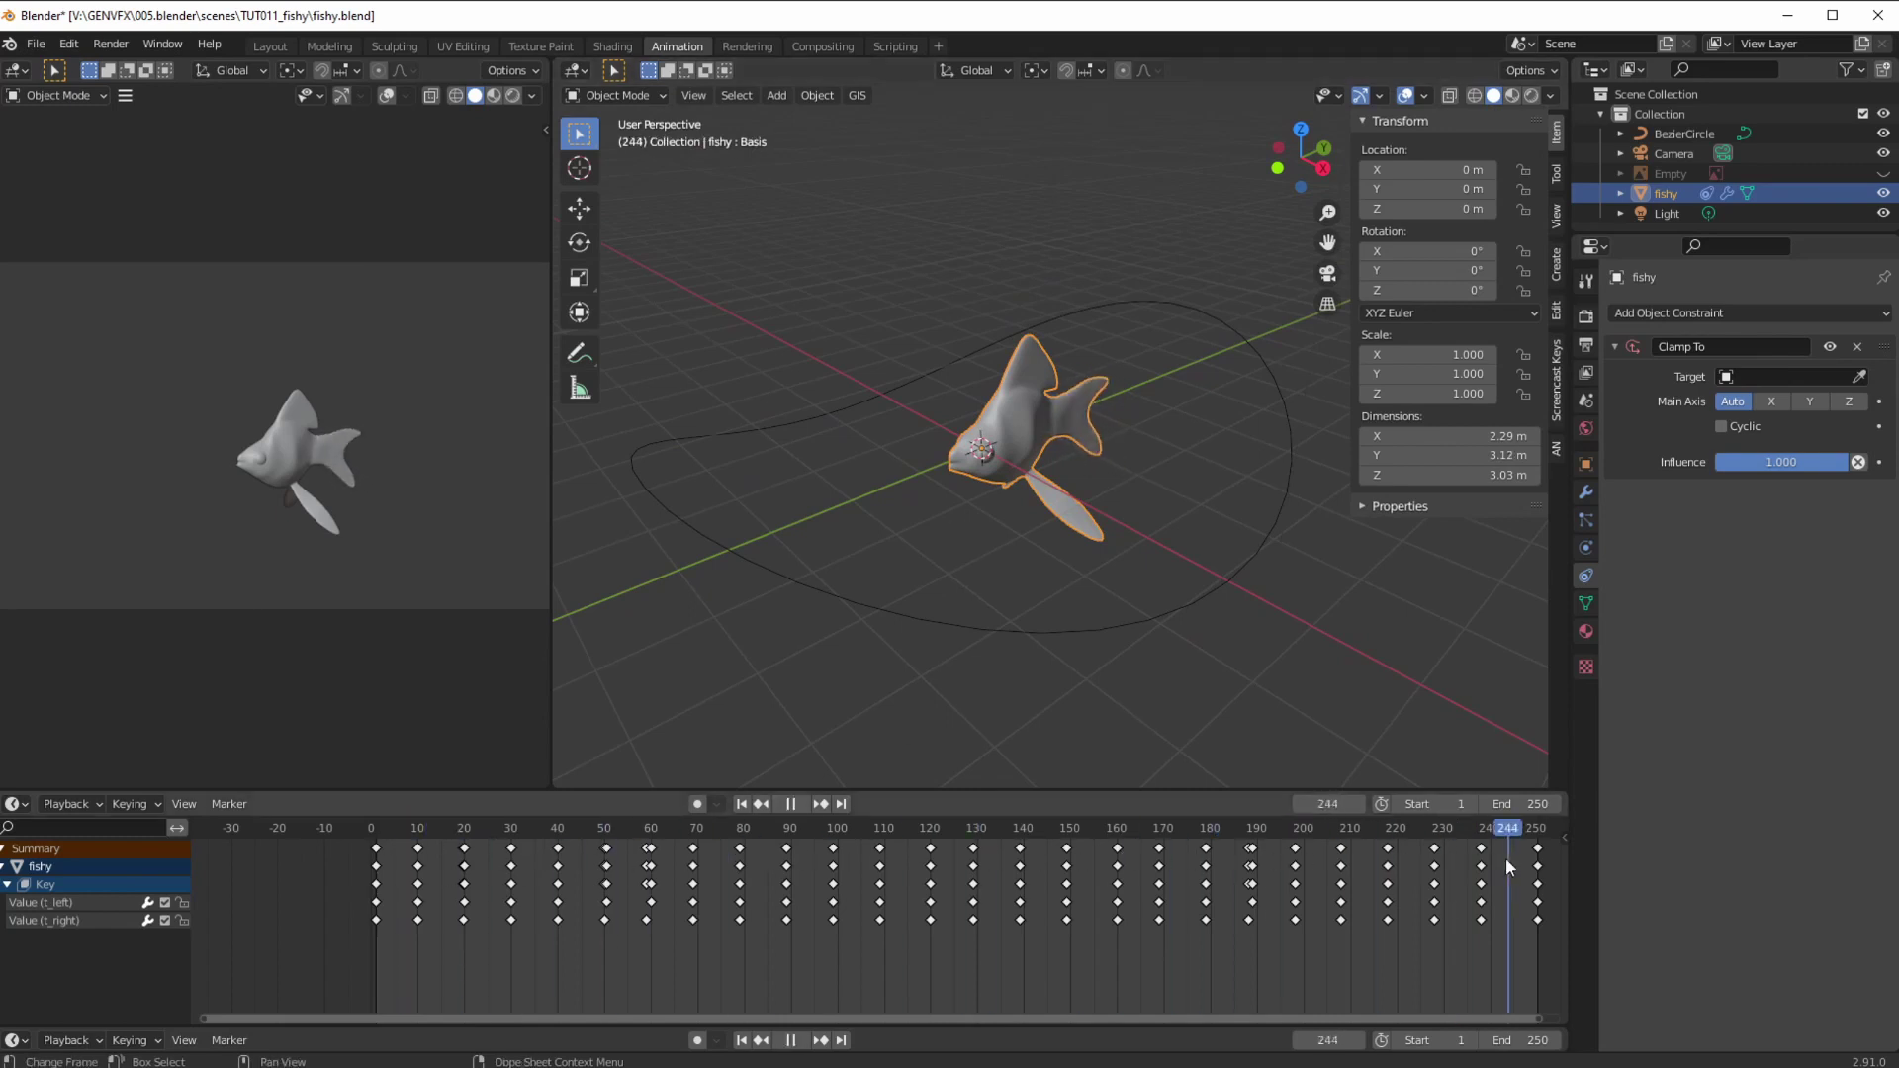
pyautogui.press('space')
pyautogui.moveTo(755, 669); pyautogui.dragTo(986, 526, button='middle')
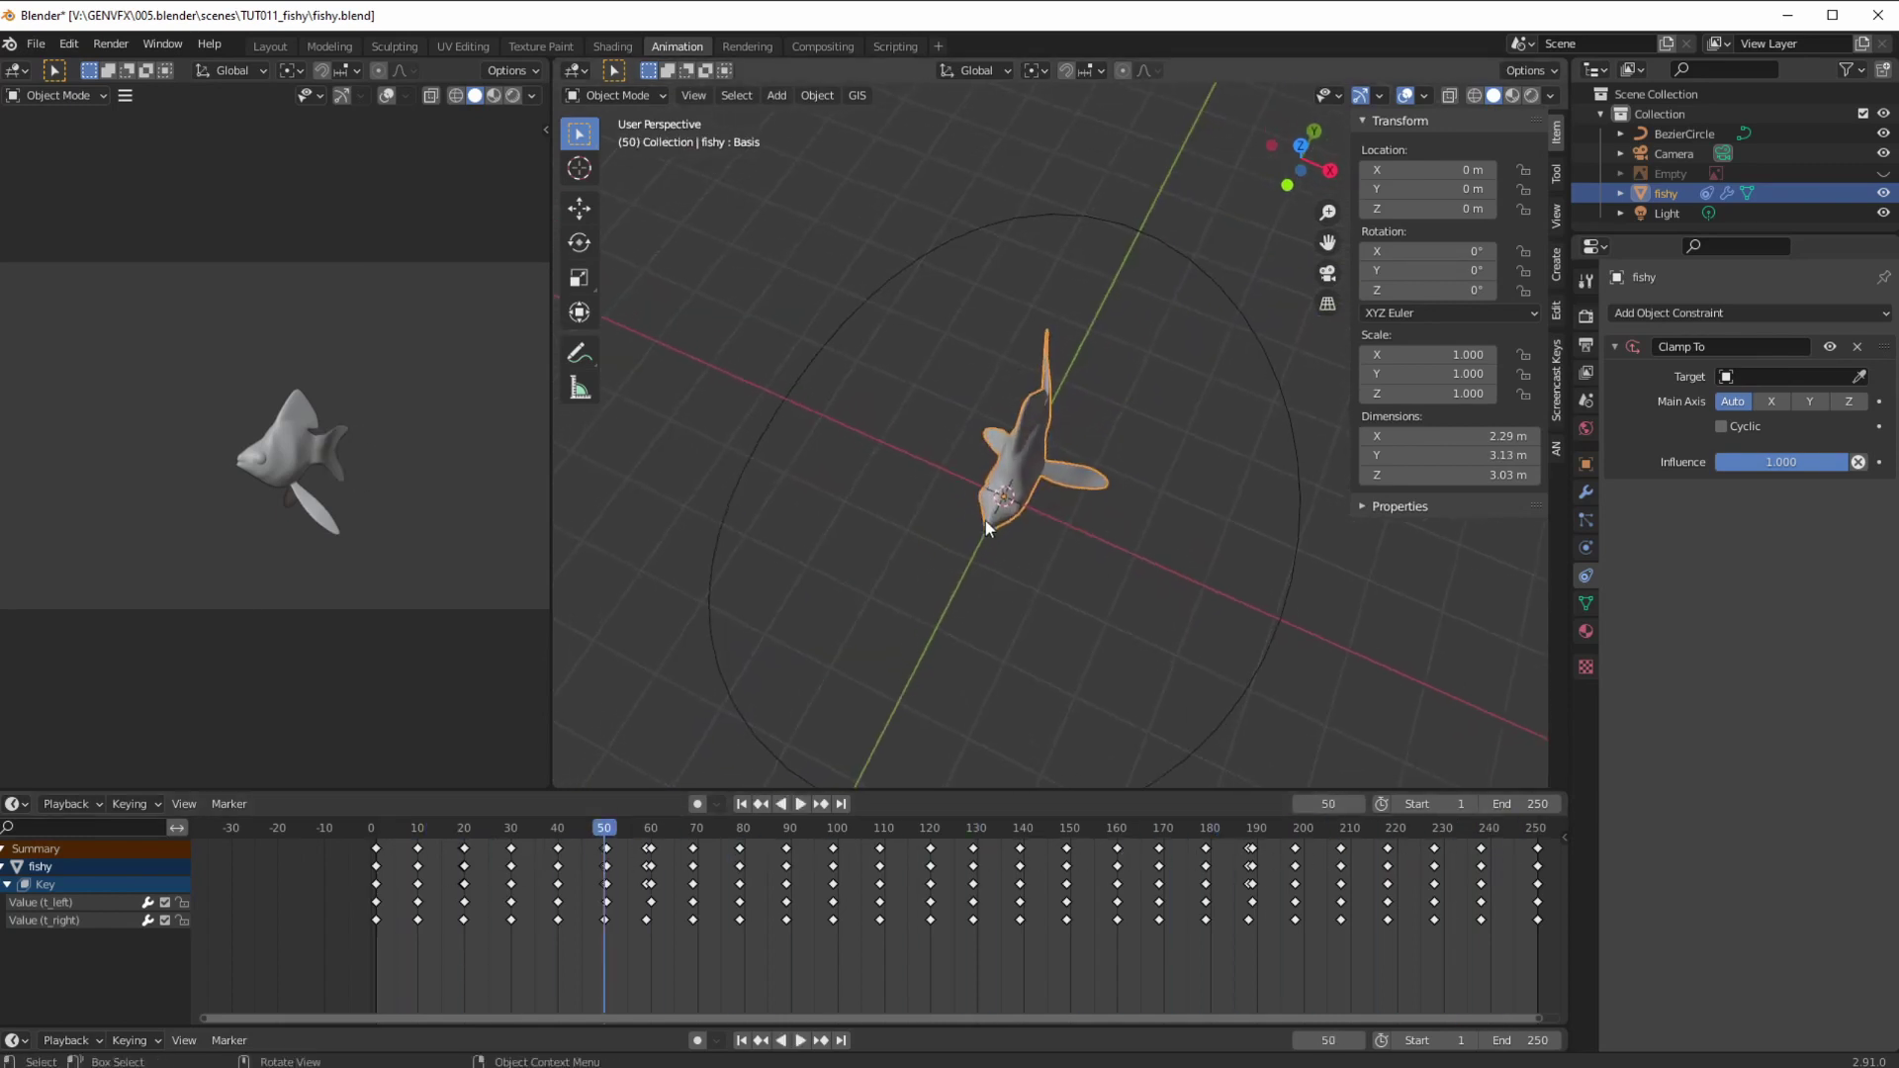
pyautogui.moveTo(395, 828); pyautogui.dragTo(847, 835)
pyautogui.moveTo(888, 677); pyautogui.dragTo(856, 527, button='middle')
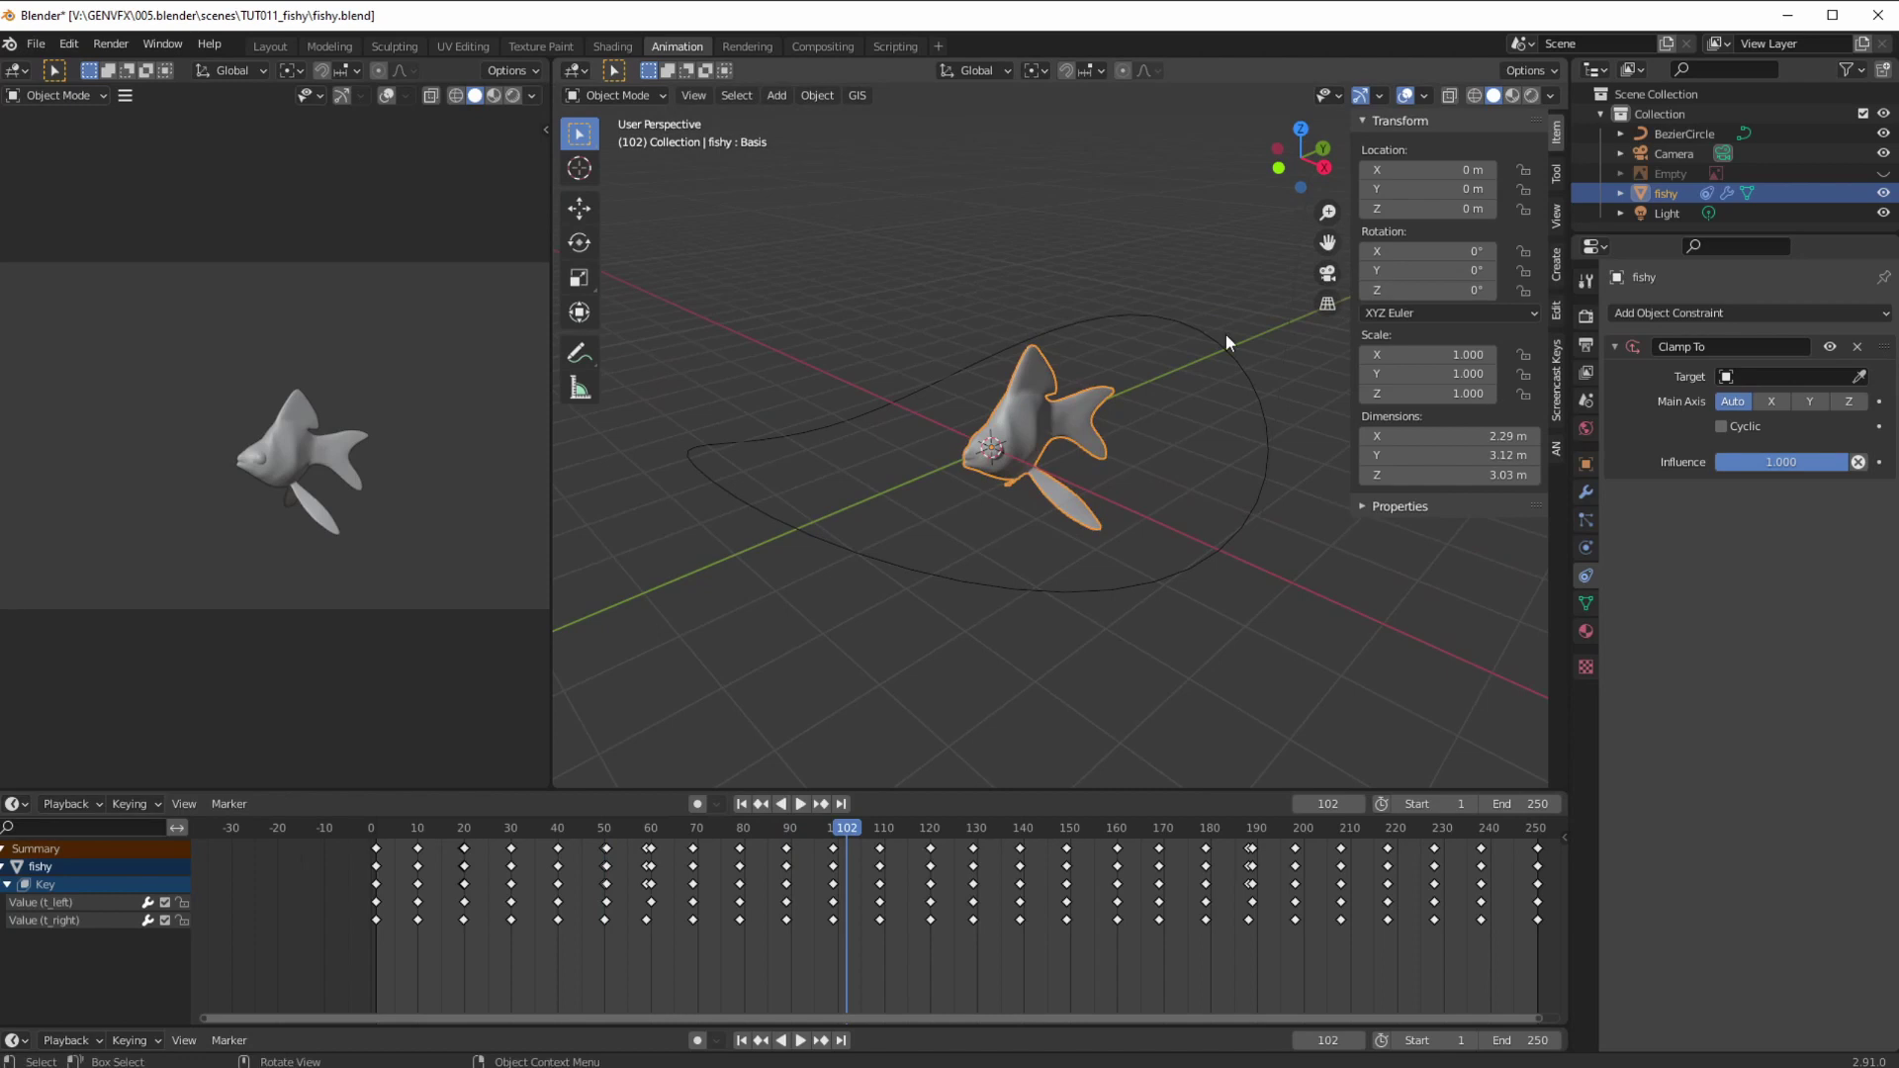
# - Remove the Clamp To constraint from the fish and add a Follow Path constraint in its place
pyautogui.click(1092, 655)
pyautogui.click(1022, 453)
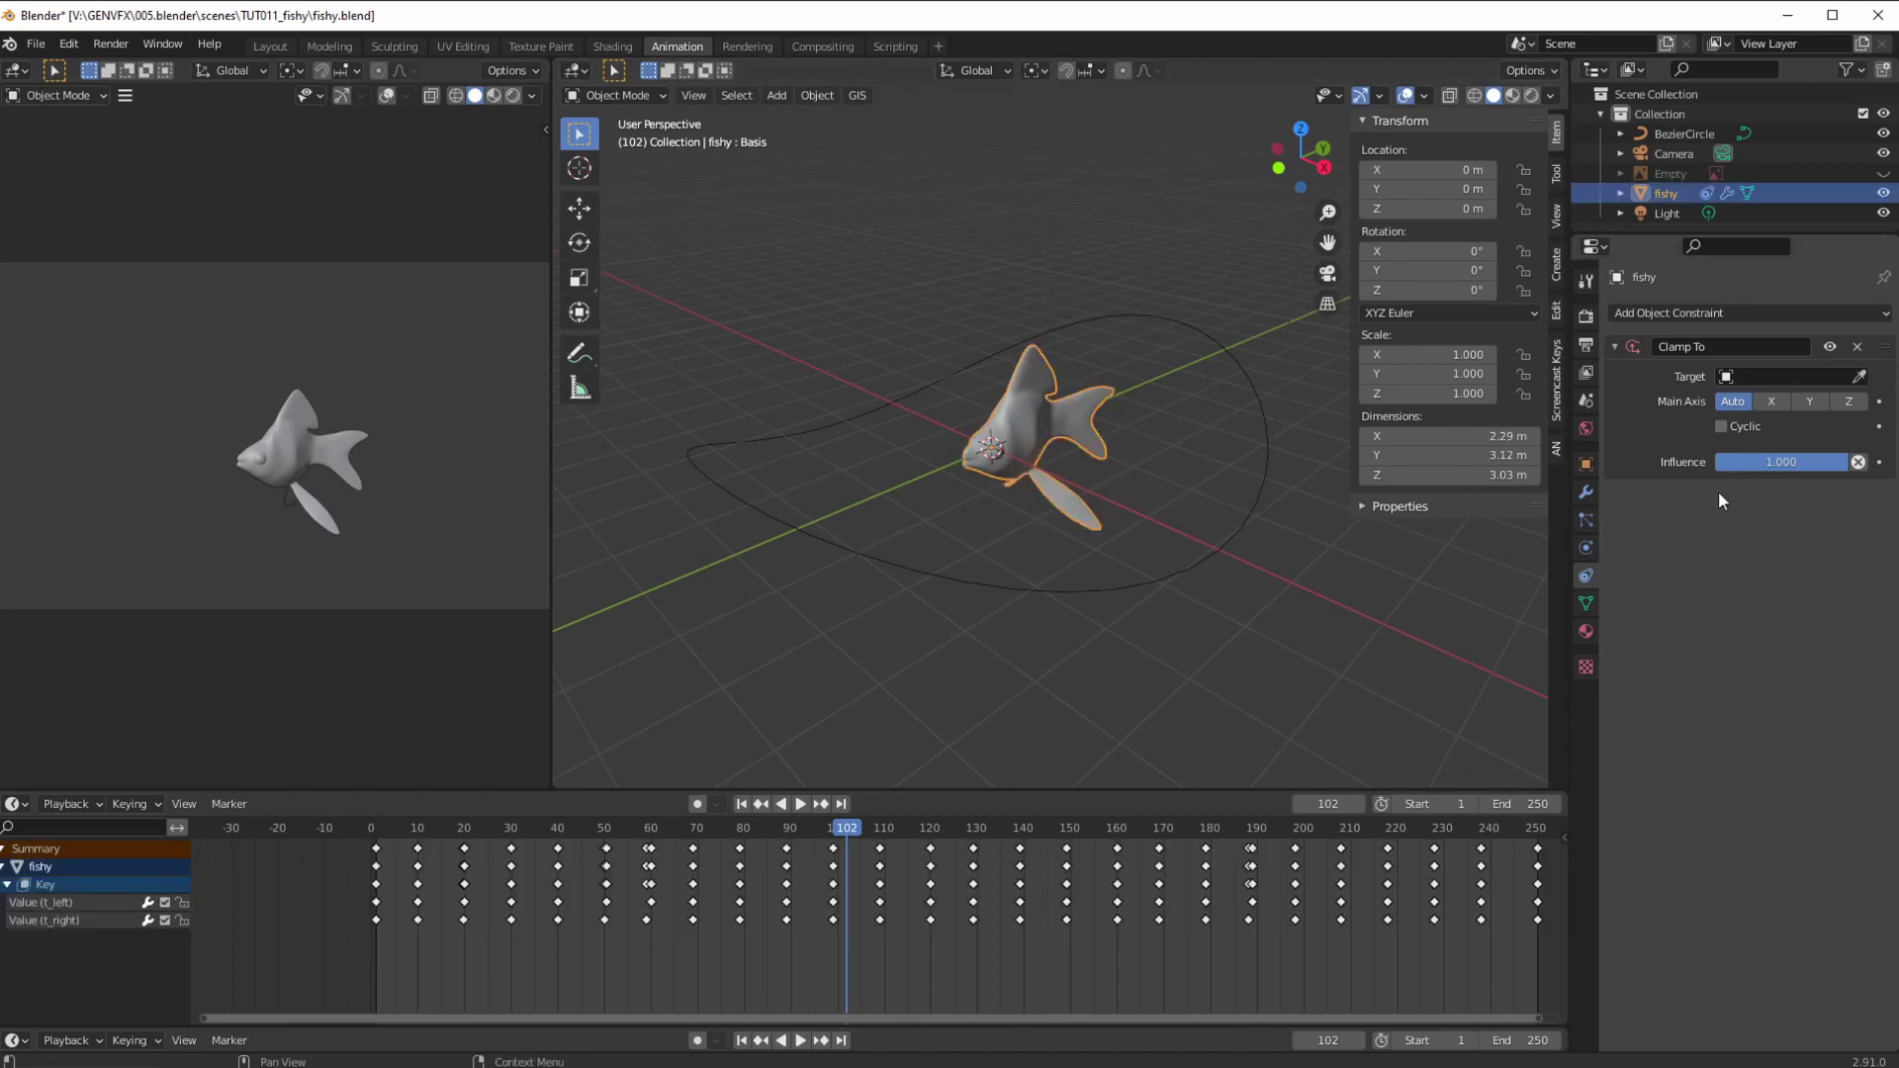
pyautogui.click(1857, 347)
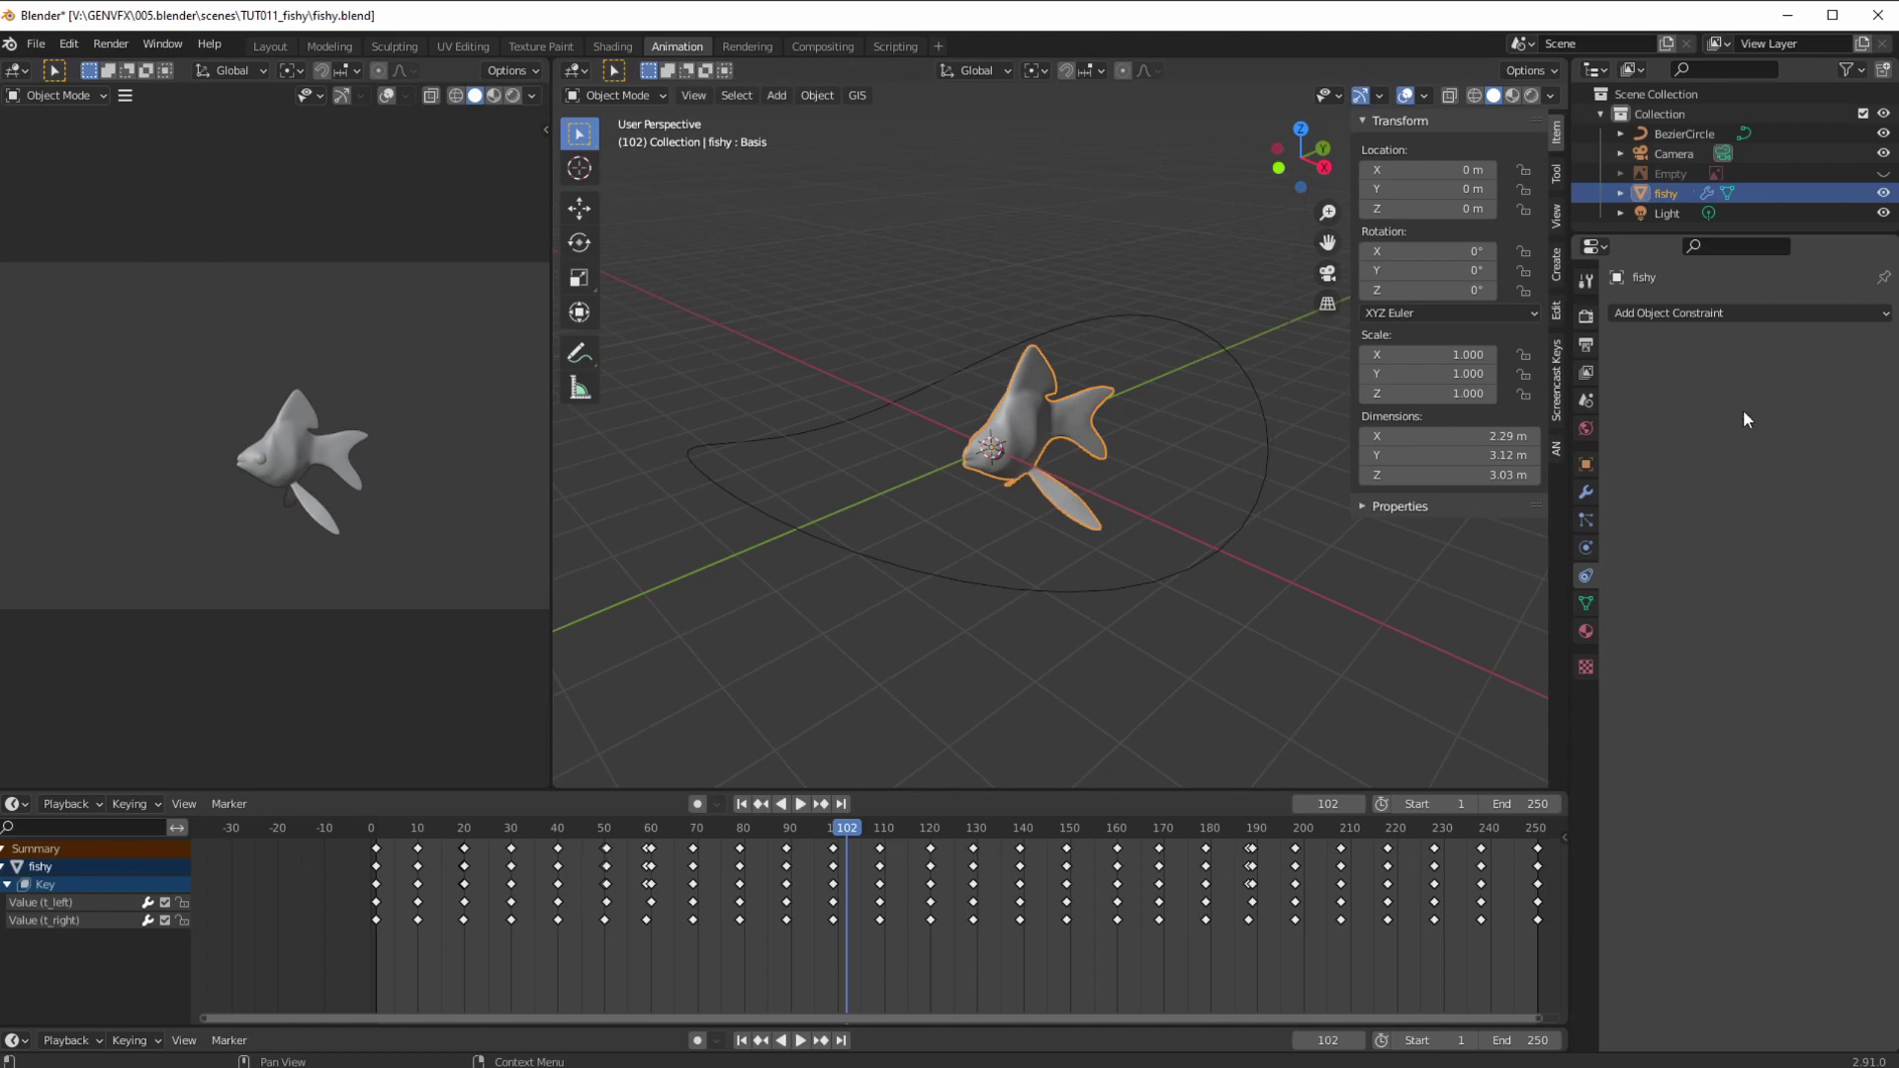
pyautogui.click(1640, 314)
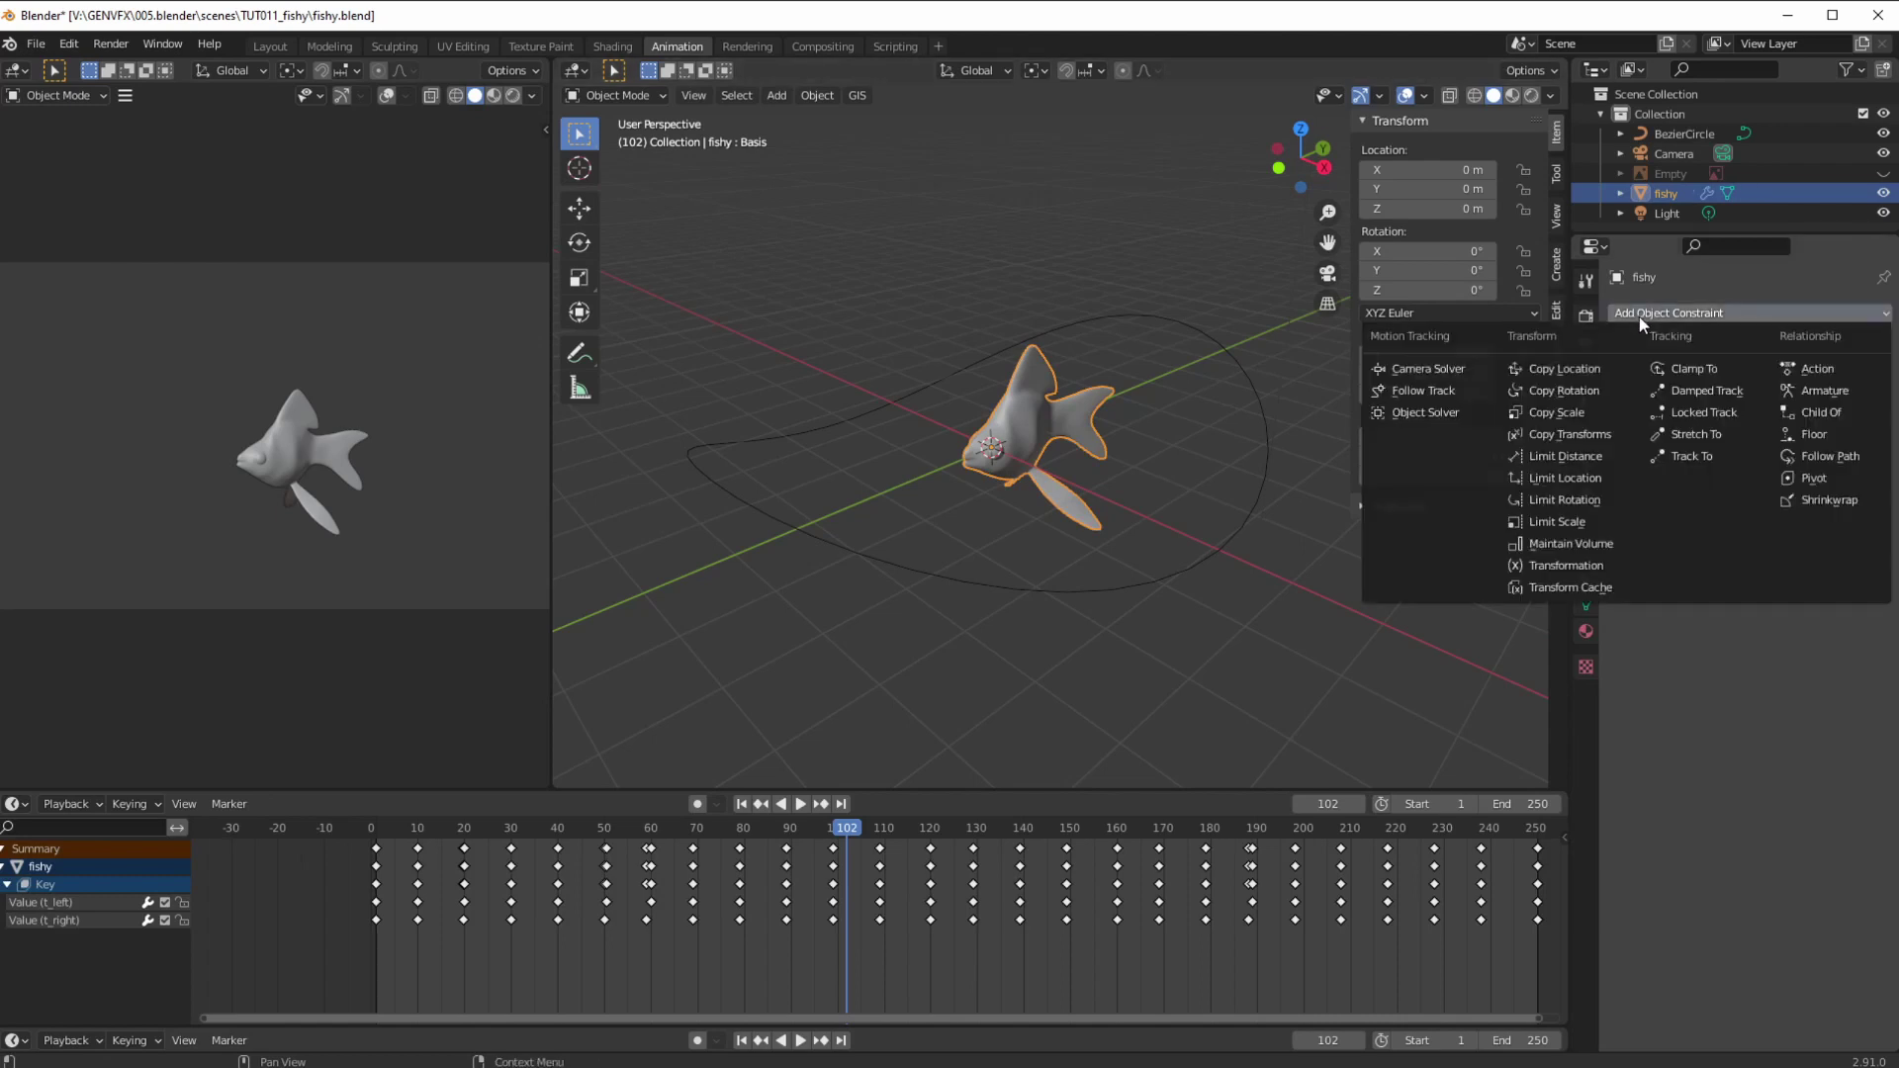
pyautogui.click(1803, 455)
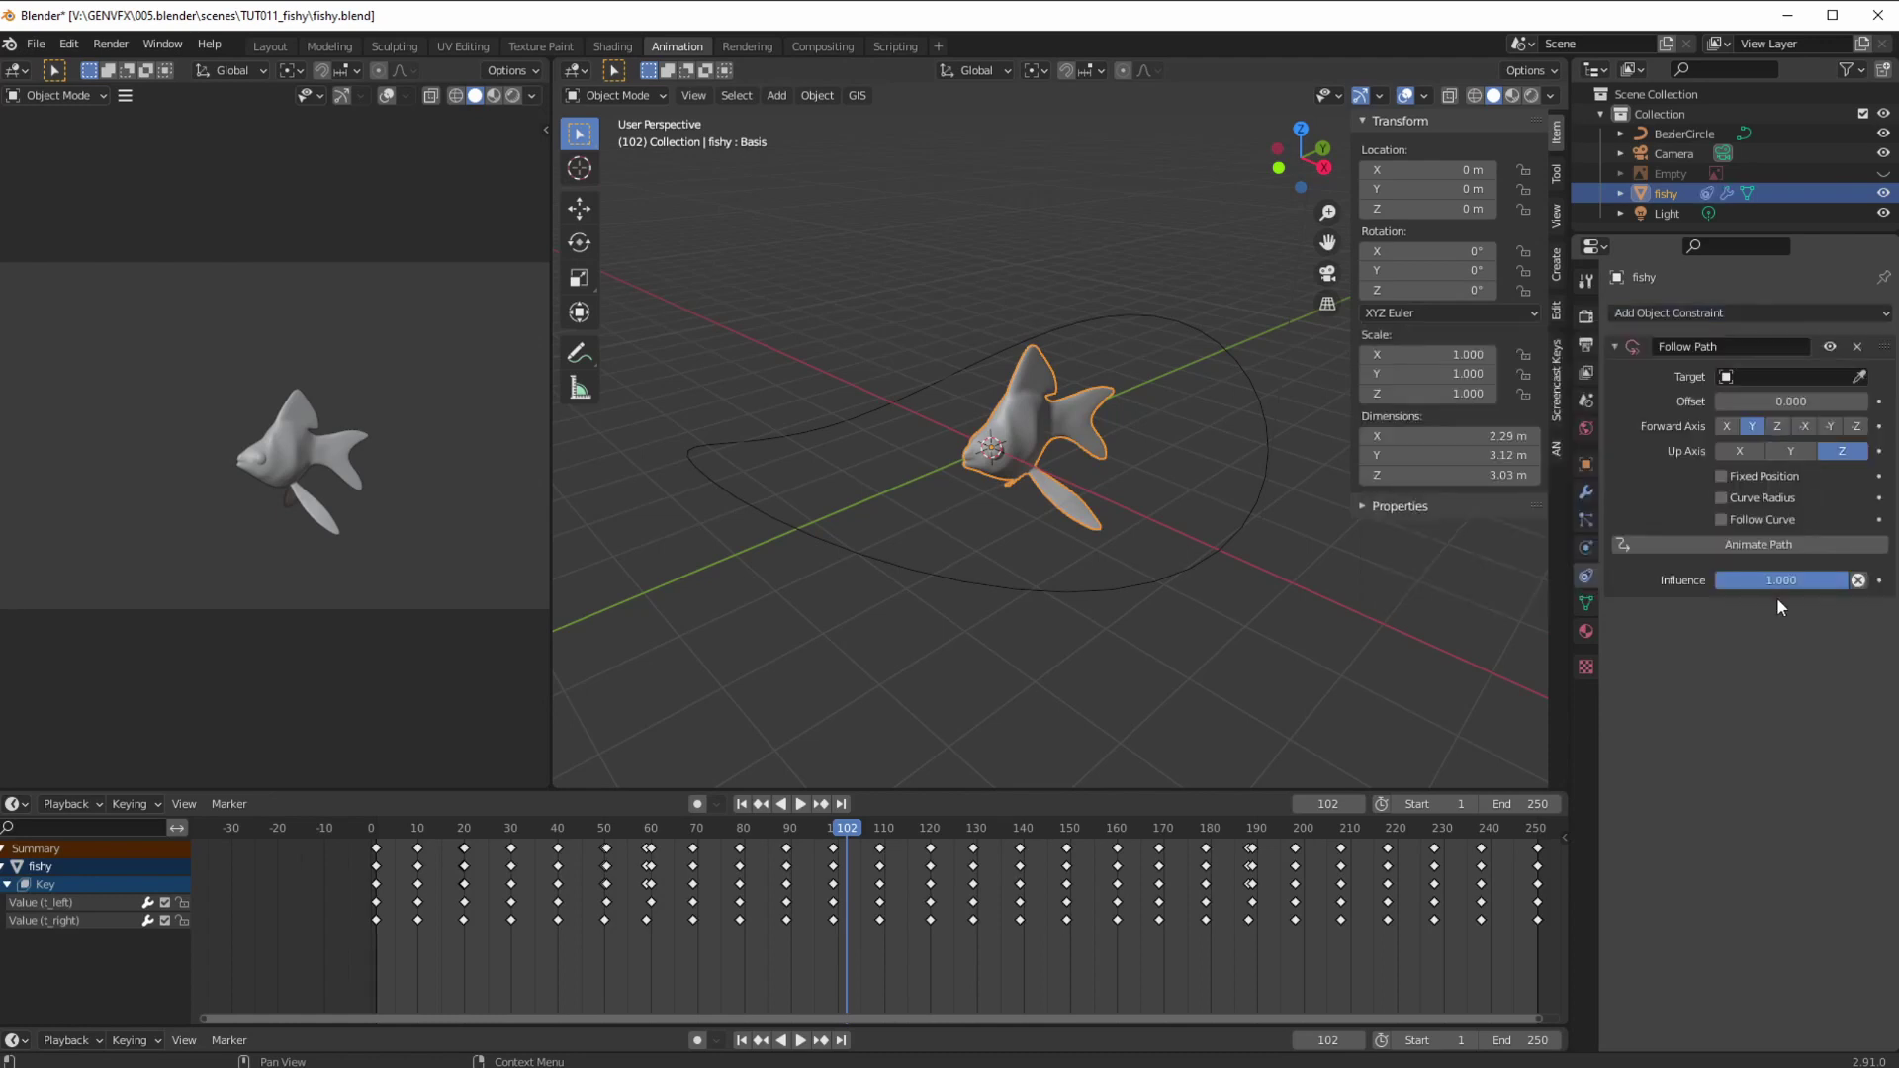
# - Target the Follow Path constraint to BezierCircle and go to frame 1
pyautogui.click(1742, 376)
pyautogui.click(1730, 408)
pyautogui.moveTo(1290, 644); pyautogui.dragTo(973, 590, button='middle')
pyautogui.moveTo(846, 833); pyautogui.dragTo(385, 835)
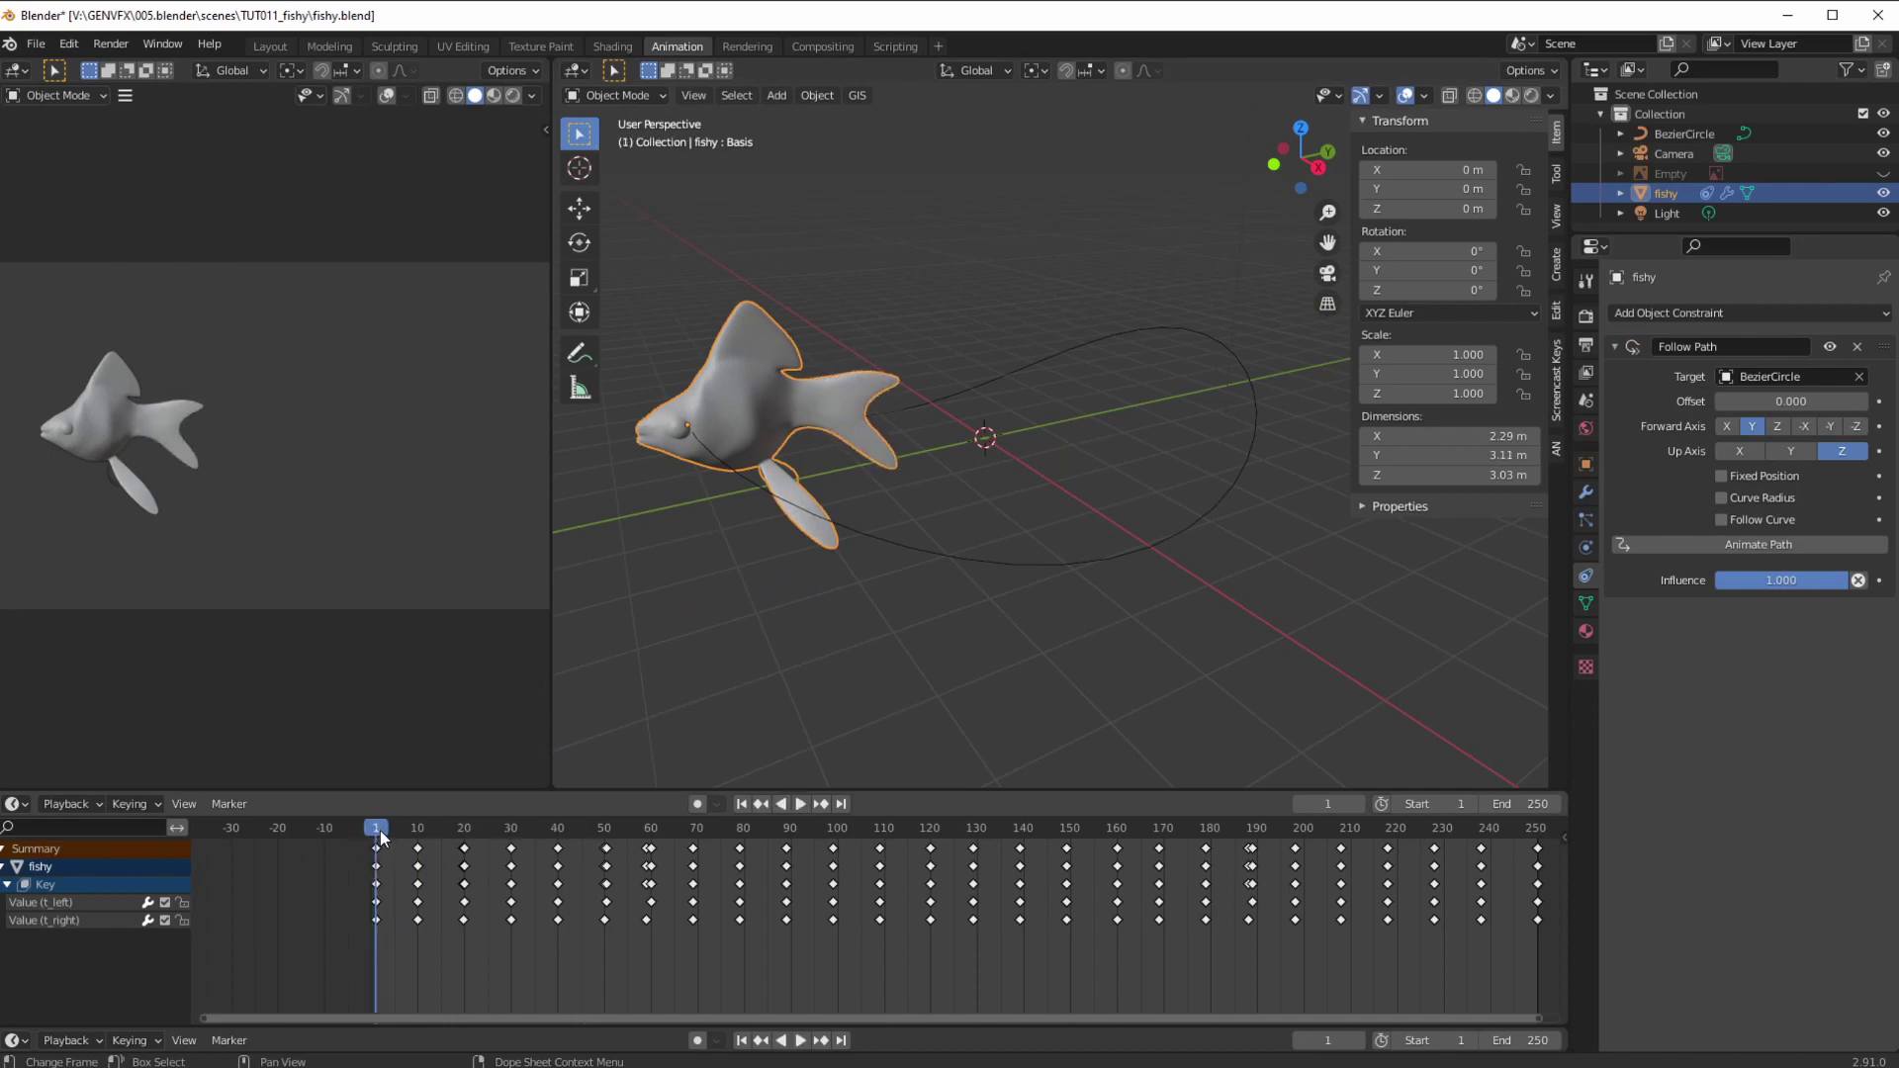
# - Try sliding the fish along the curve with the offset while toggling Follow Curve, and reset the offset to 0
pyautogui.moveTo(1745, 401); pyautogui.dragTo(1894, 401)
pyautogui.click(1721, 521)
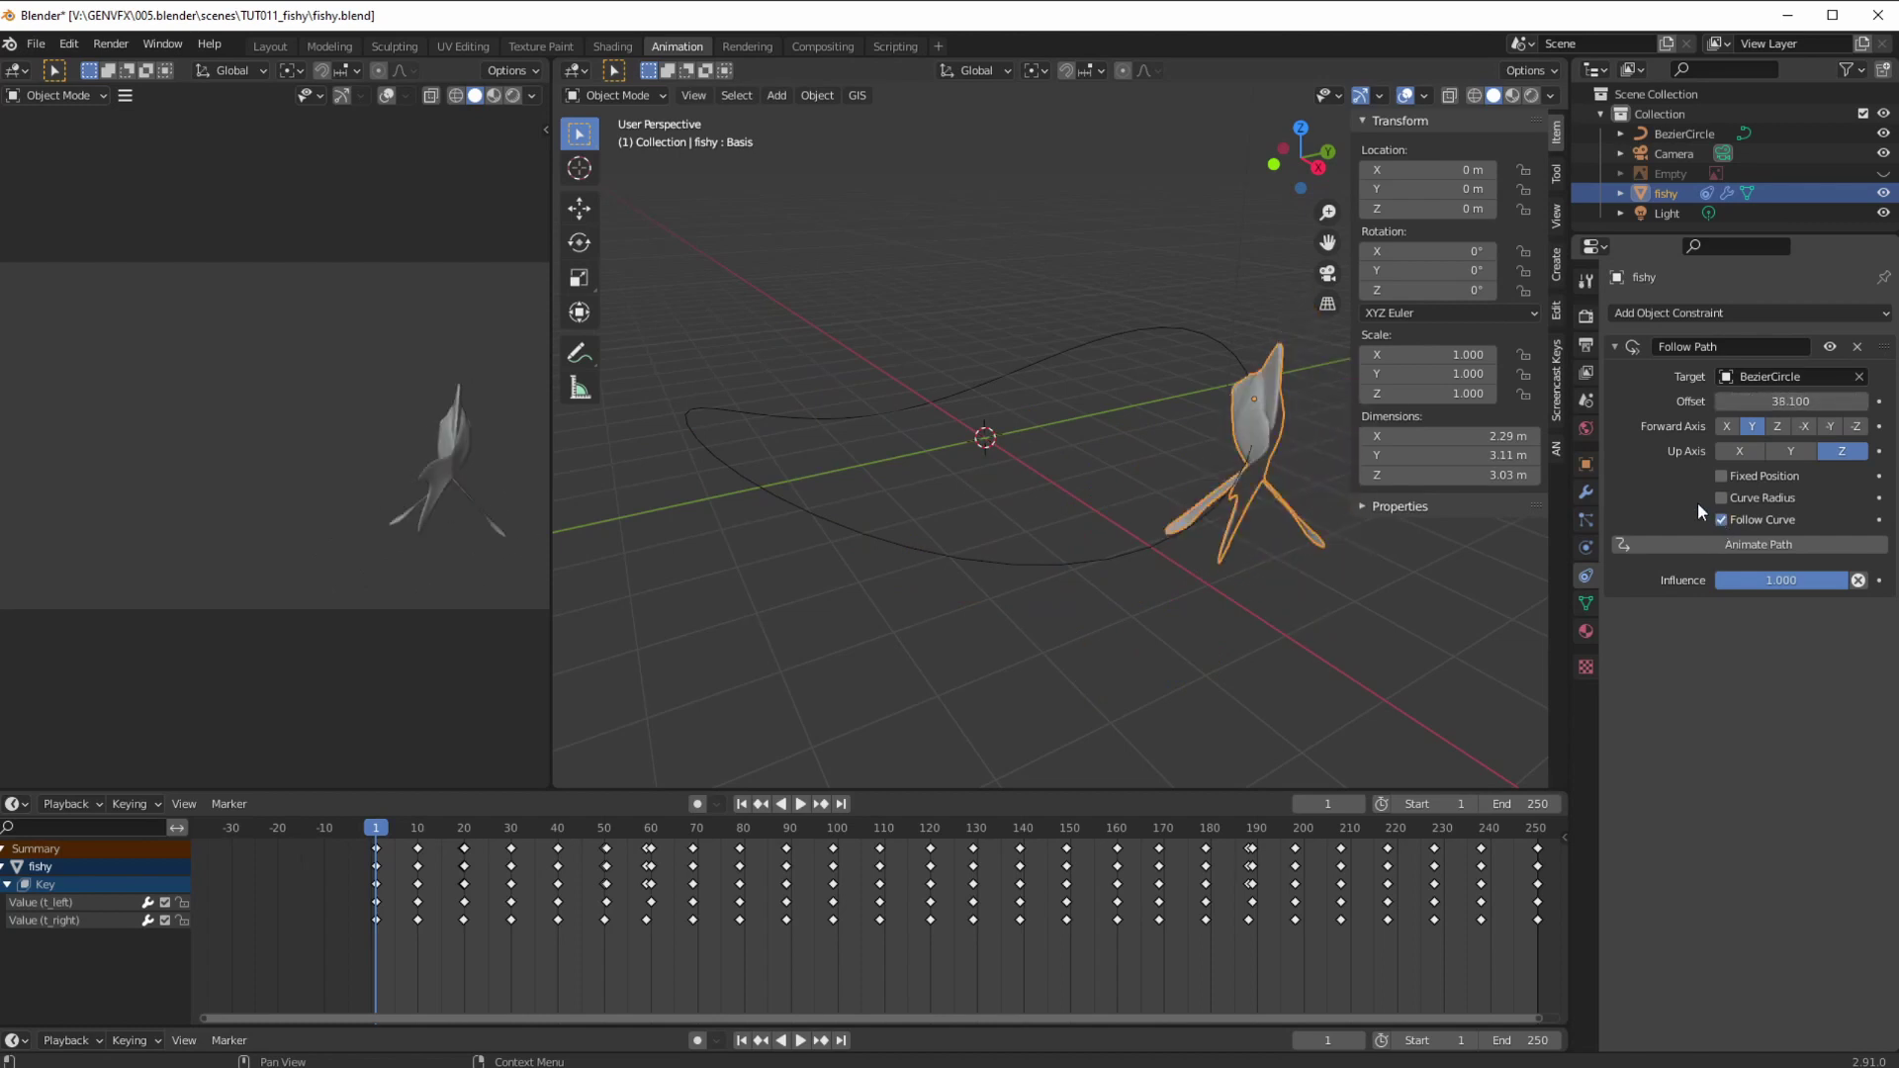
pyautogui.click(1721, 520)
pyautogui.moveTo(1839, 402); pyautogui.dragTo(1129, 419)
pyautogui.moveTo(1130, 419); pyautogui.dragTo(1115, 471, button='middle')
pyautogui.moveTo(1791, 401)
pyautogui.mouseDown()
pyautogui.moveTo(1880, 424)
pyautogui.moveTo(1752, 420)
pyautogui.moveTo(1786, 403)
pyautogui.moveTo(1756, 405)
pyautogui.mouseUp()
pyautogui.press('BackSpace')
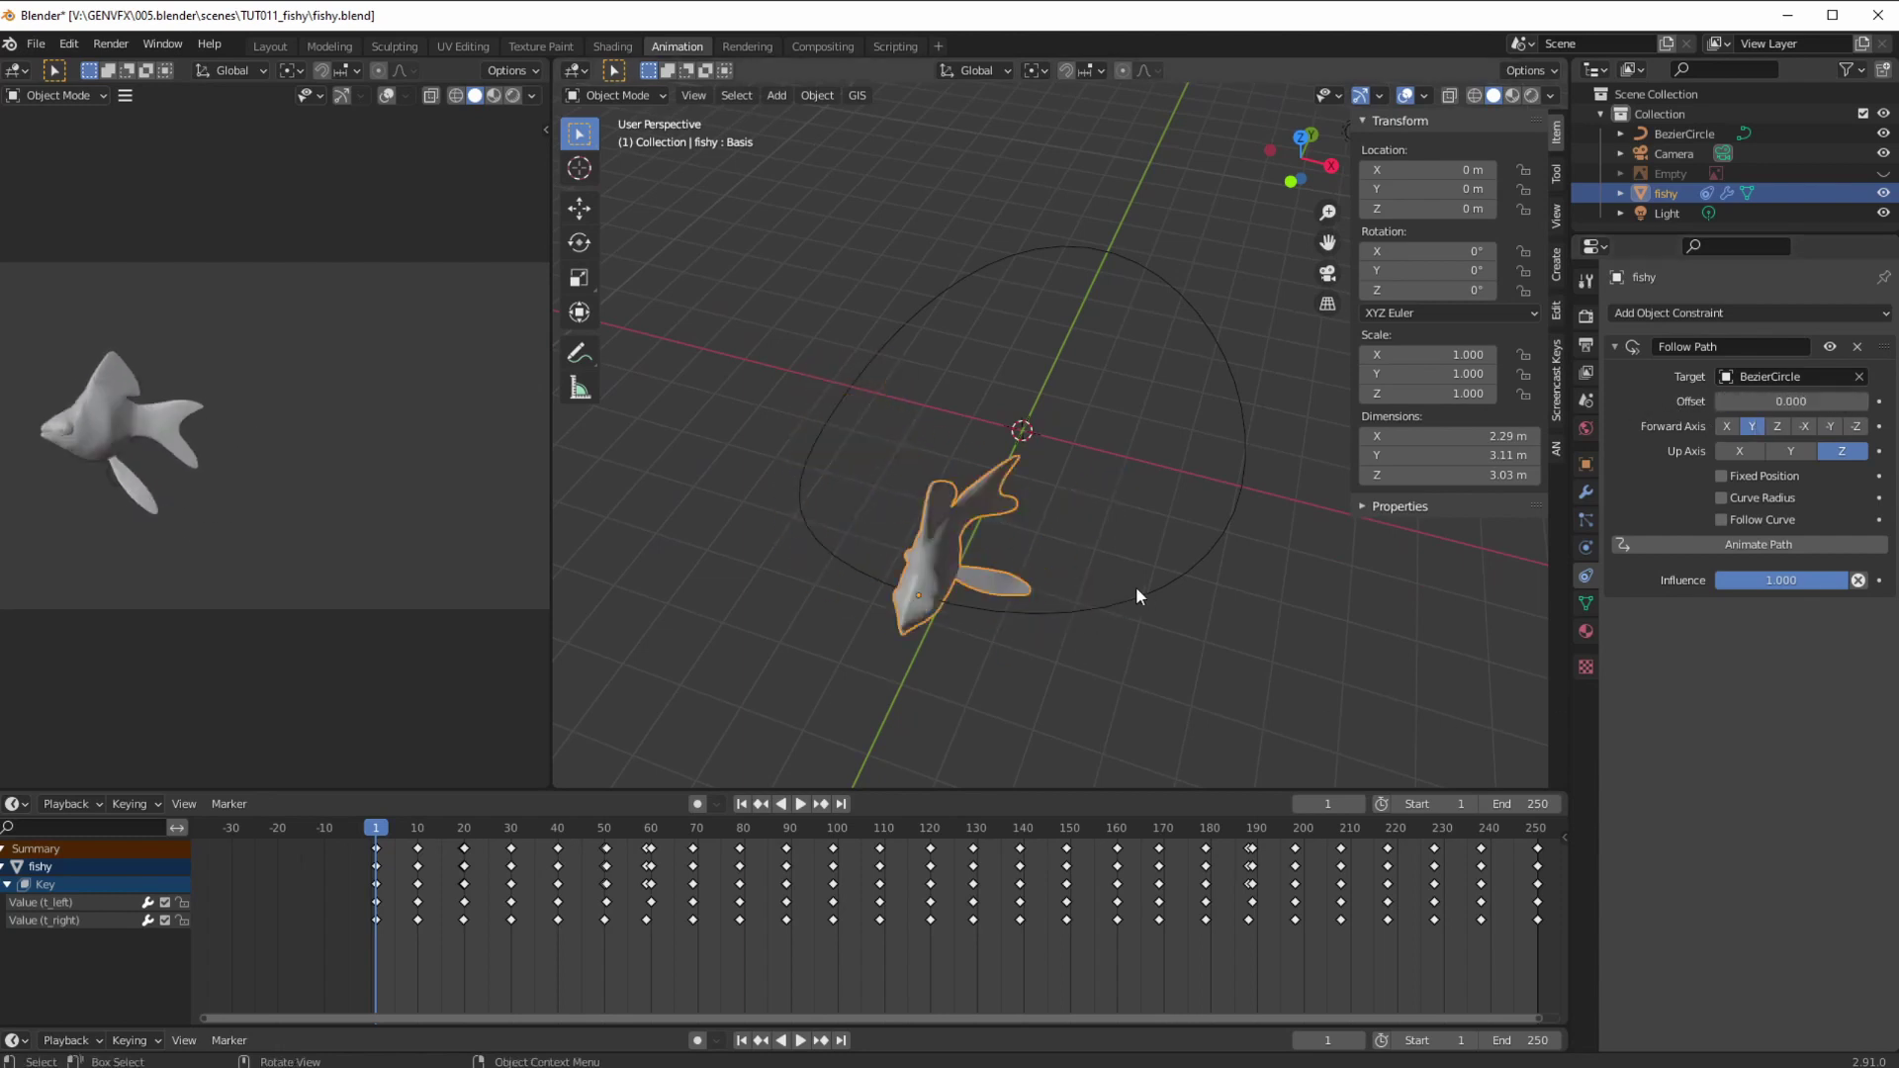
# - Enable Follow Curve on the Follow Path constraint and keyframe its offset of 0 at frame 1
pyautogui.moveTo(1135, 585); pyautogui.dragTo(1072, 554, button='middle')
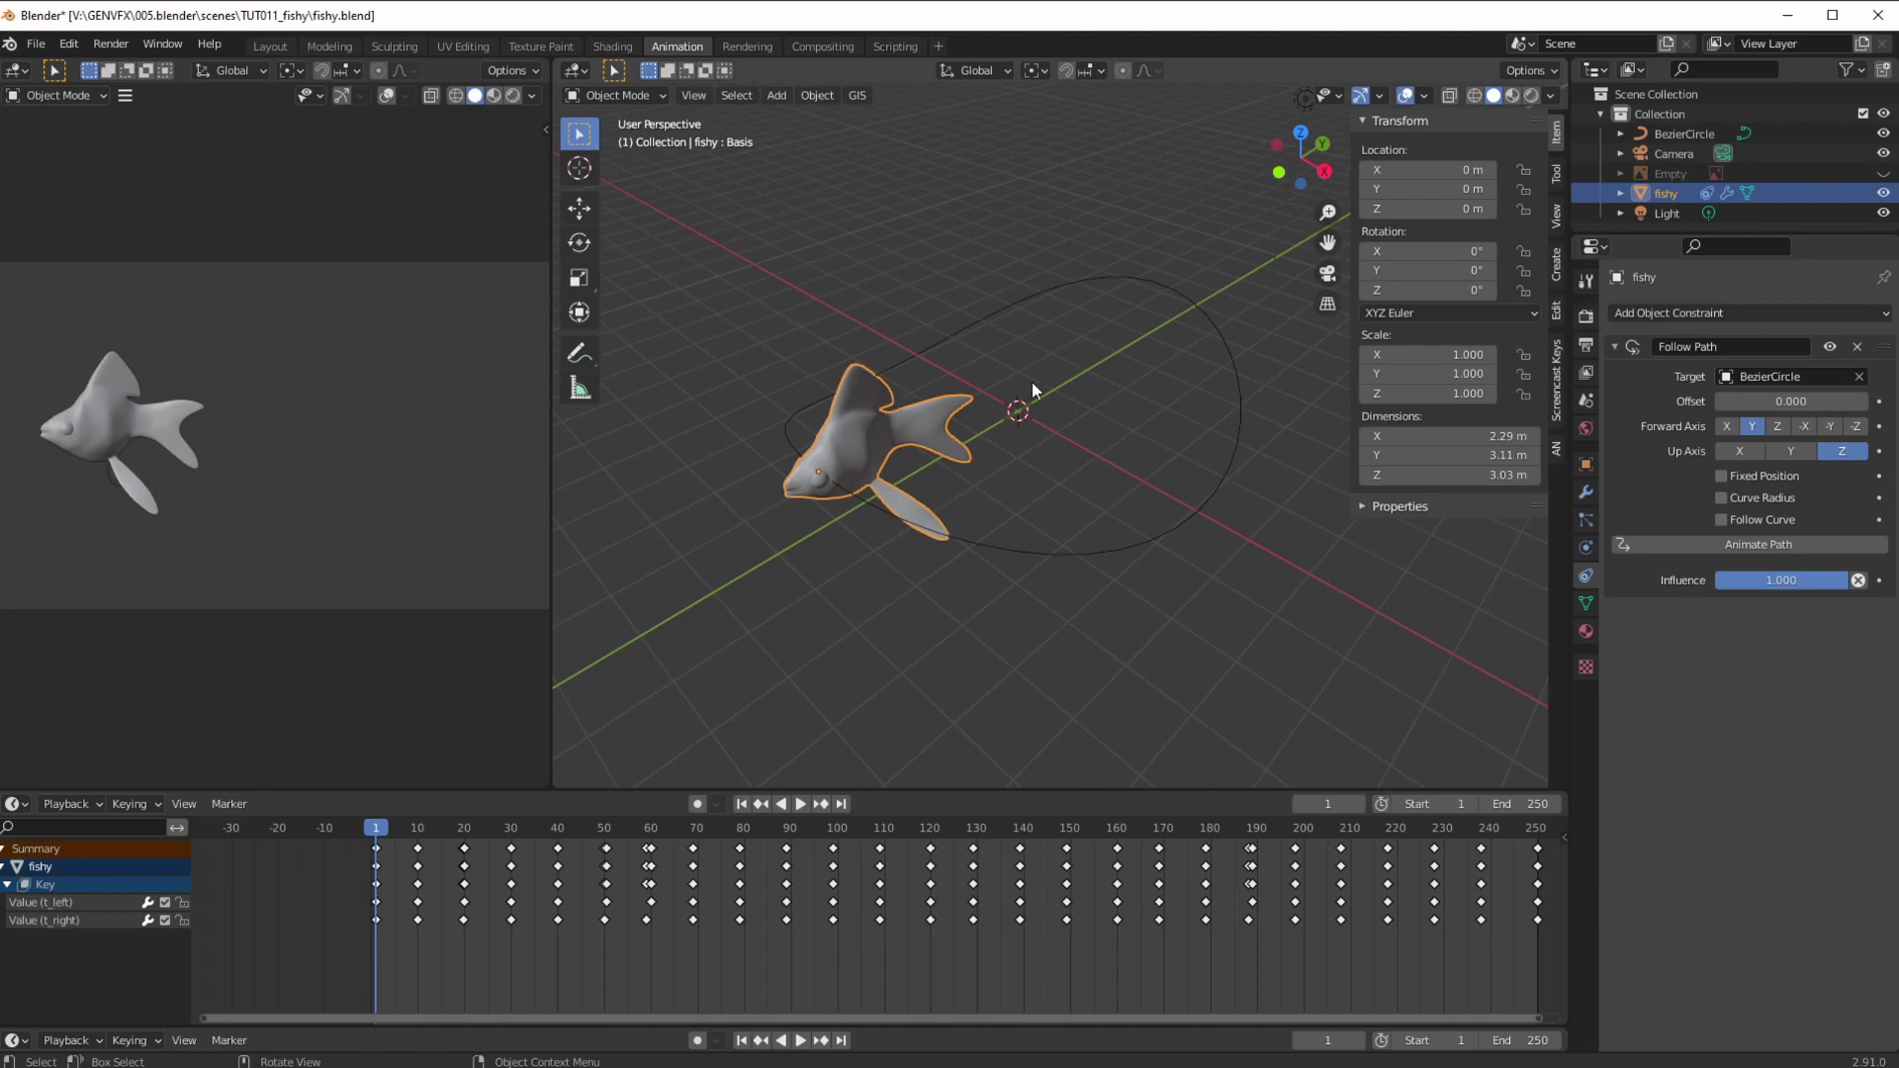
pyautogui.moveTo(957, 426); pyautogui.dragTo(1232, 324, button='middle')
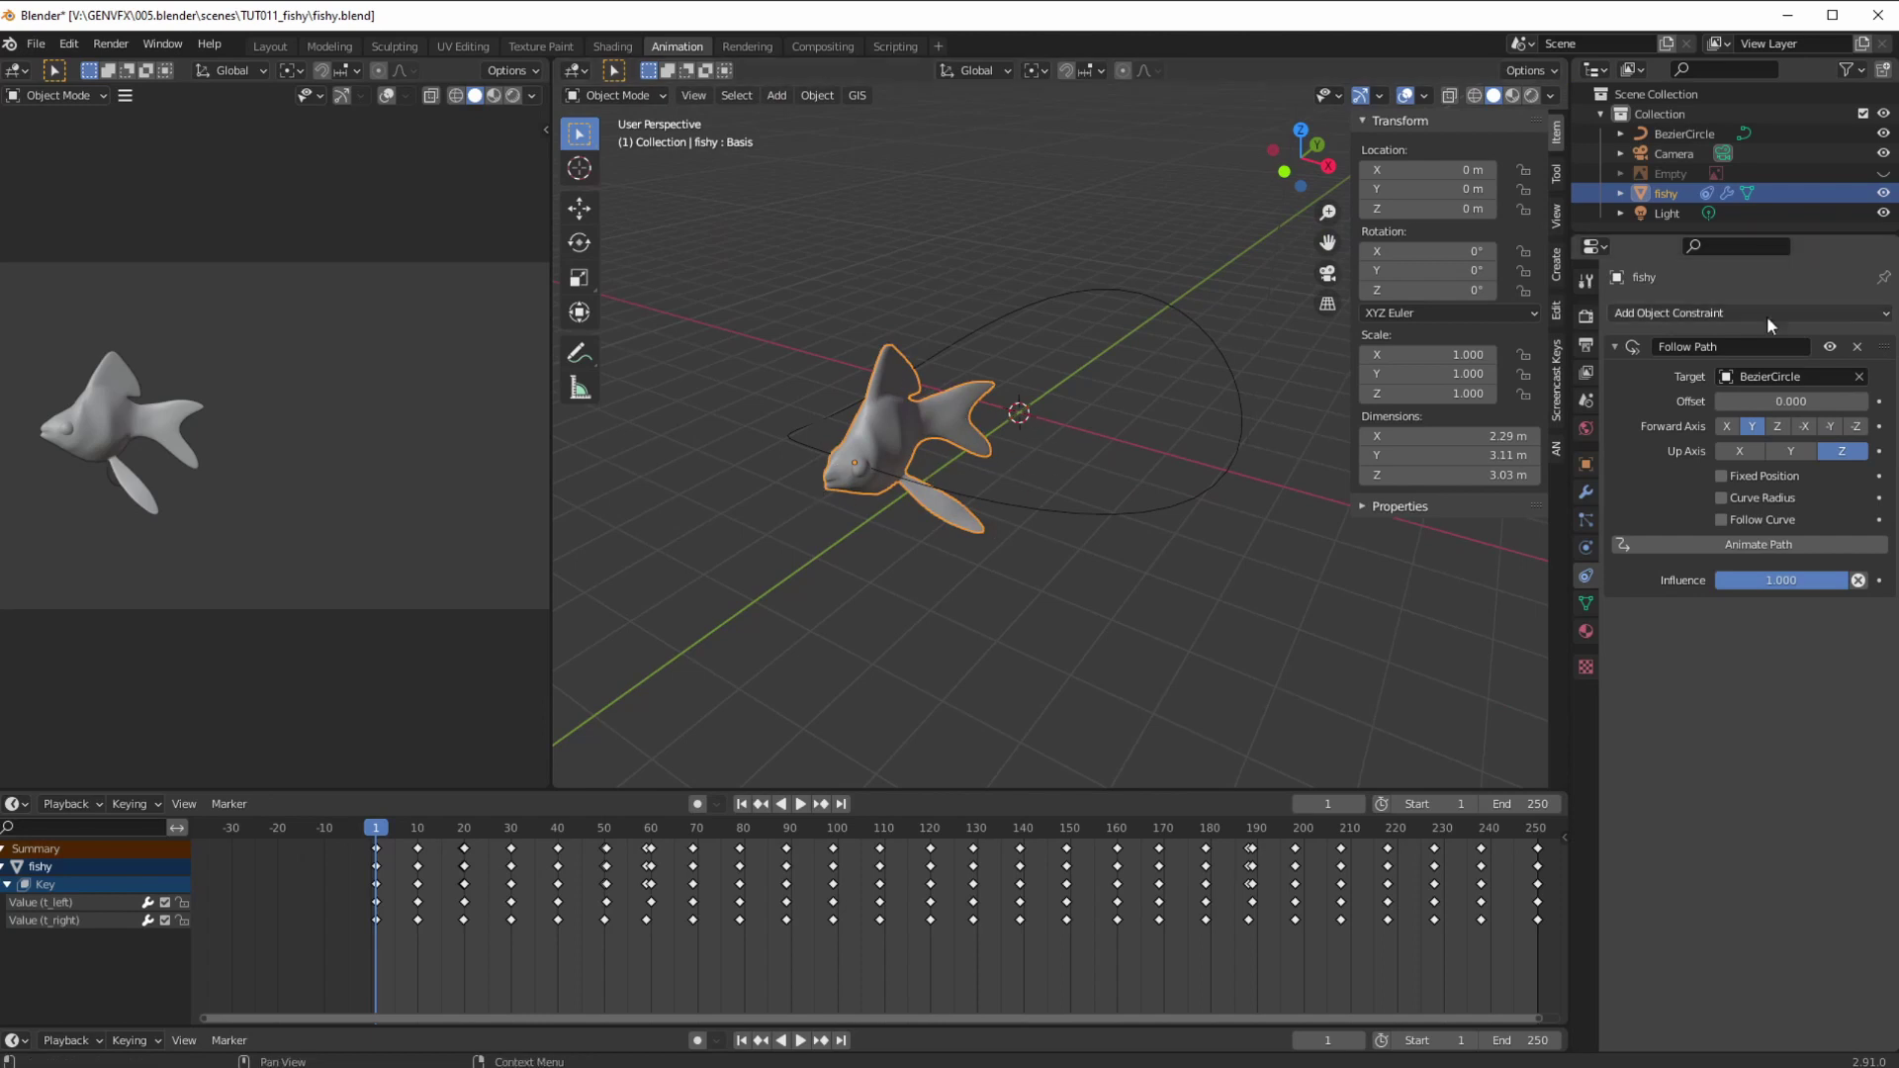
pyautogui.click(1721, 520)
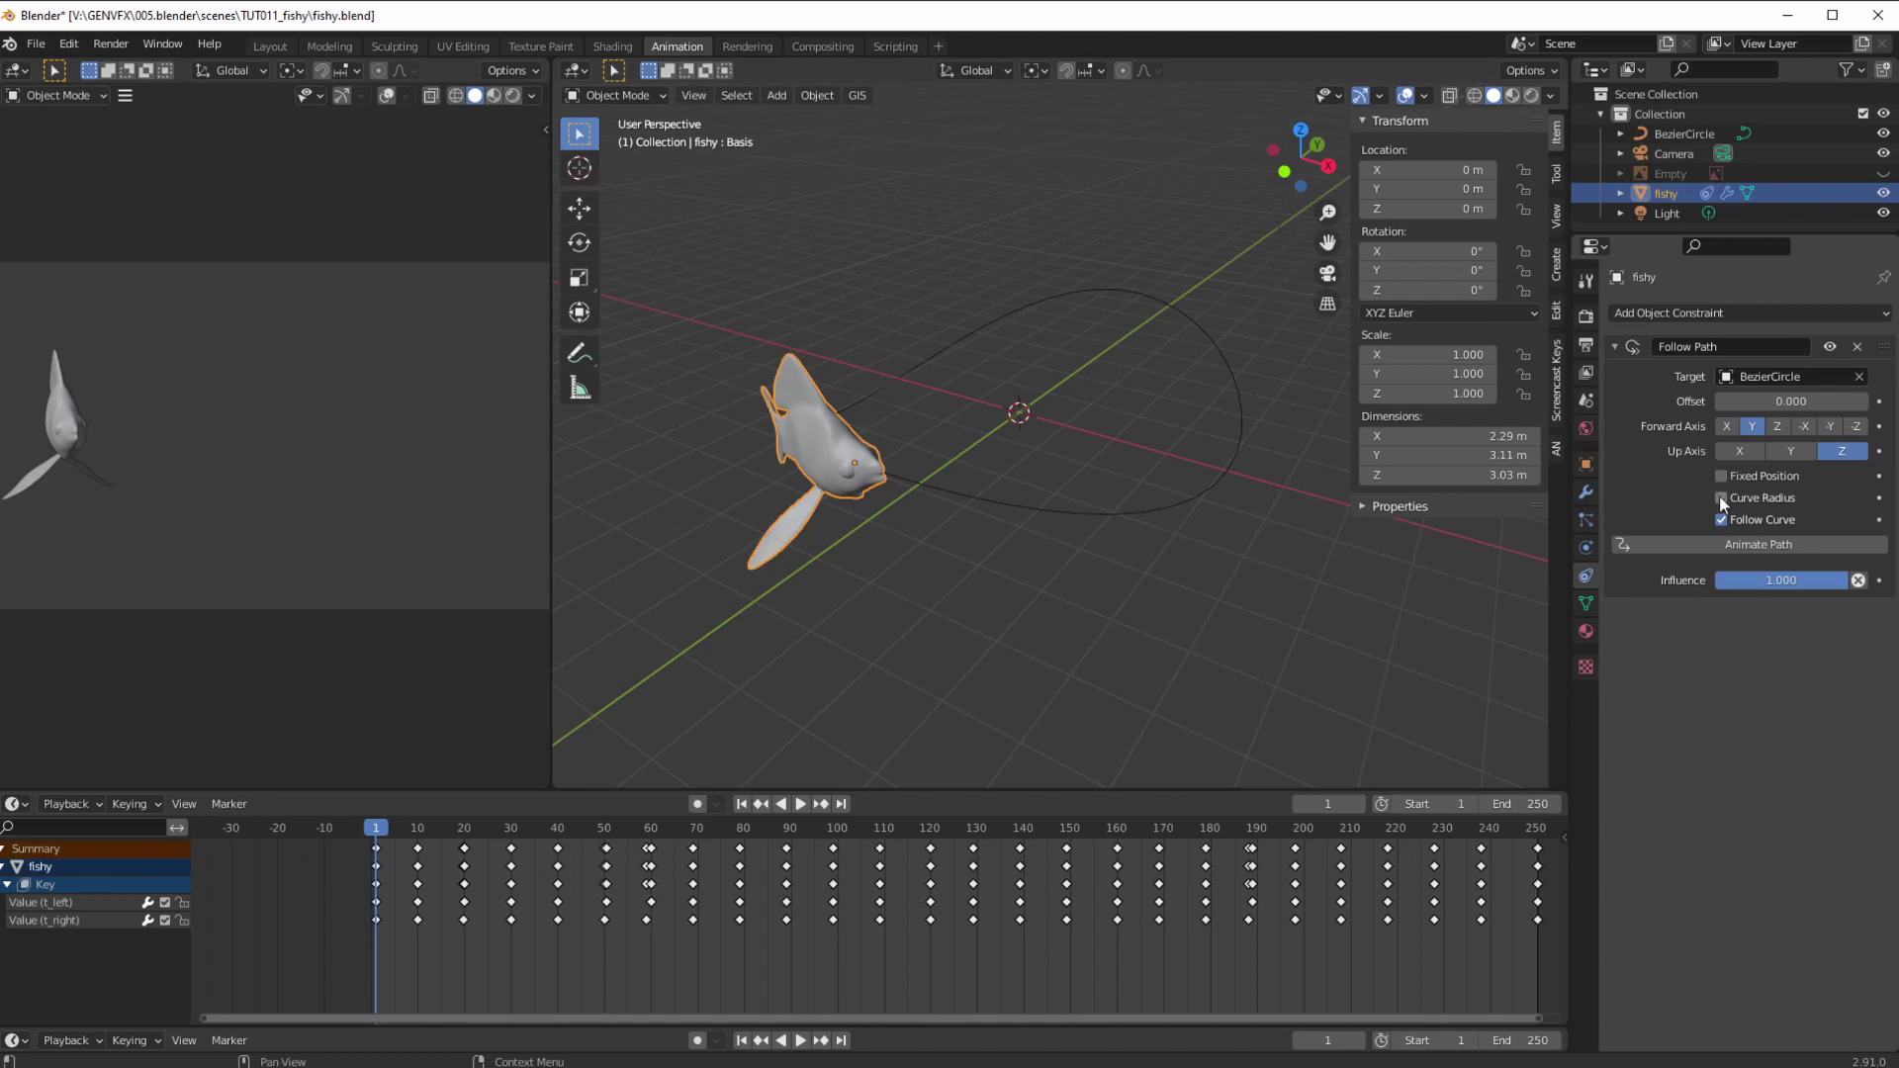
pyautogui.moveTo(1038, 549); pyautogui.dragTo(1039, 621, button='middle')
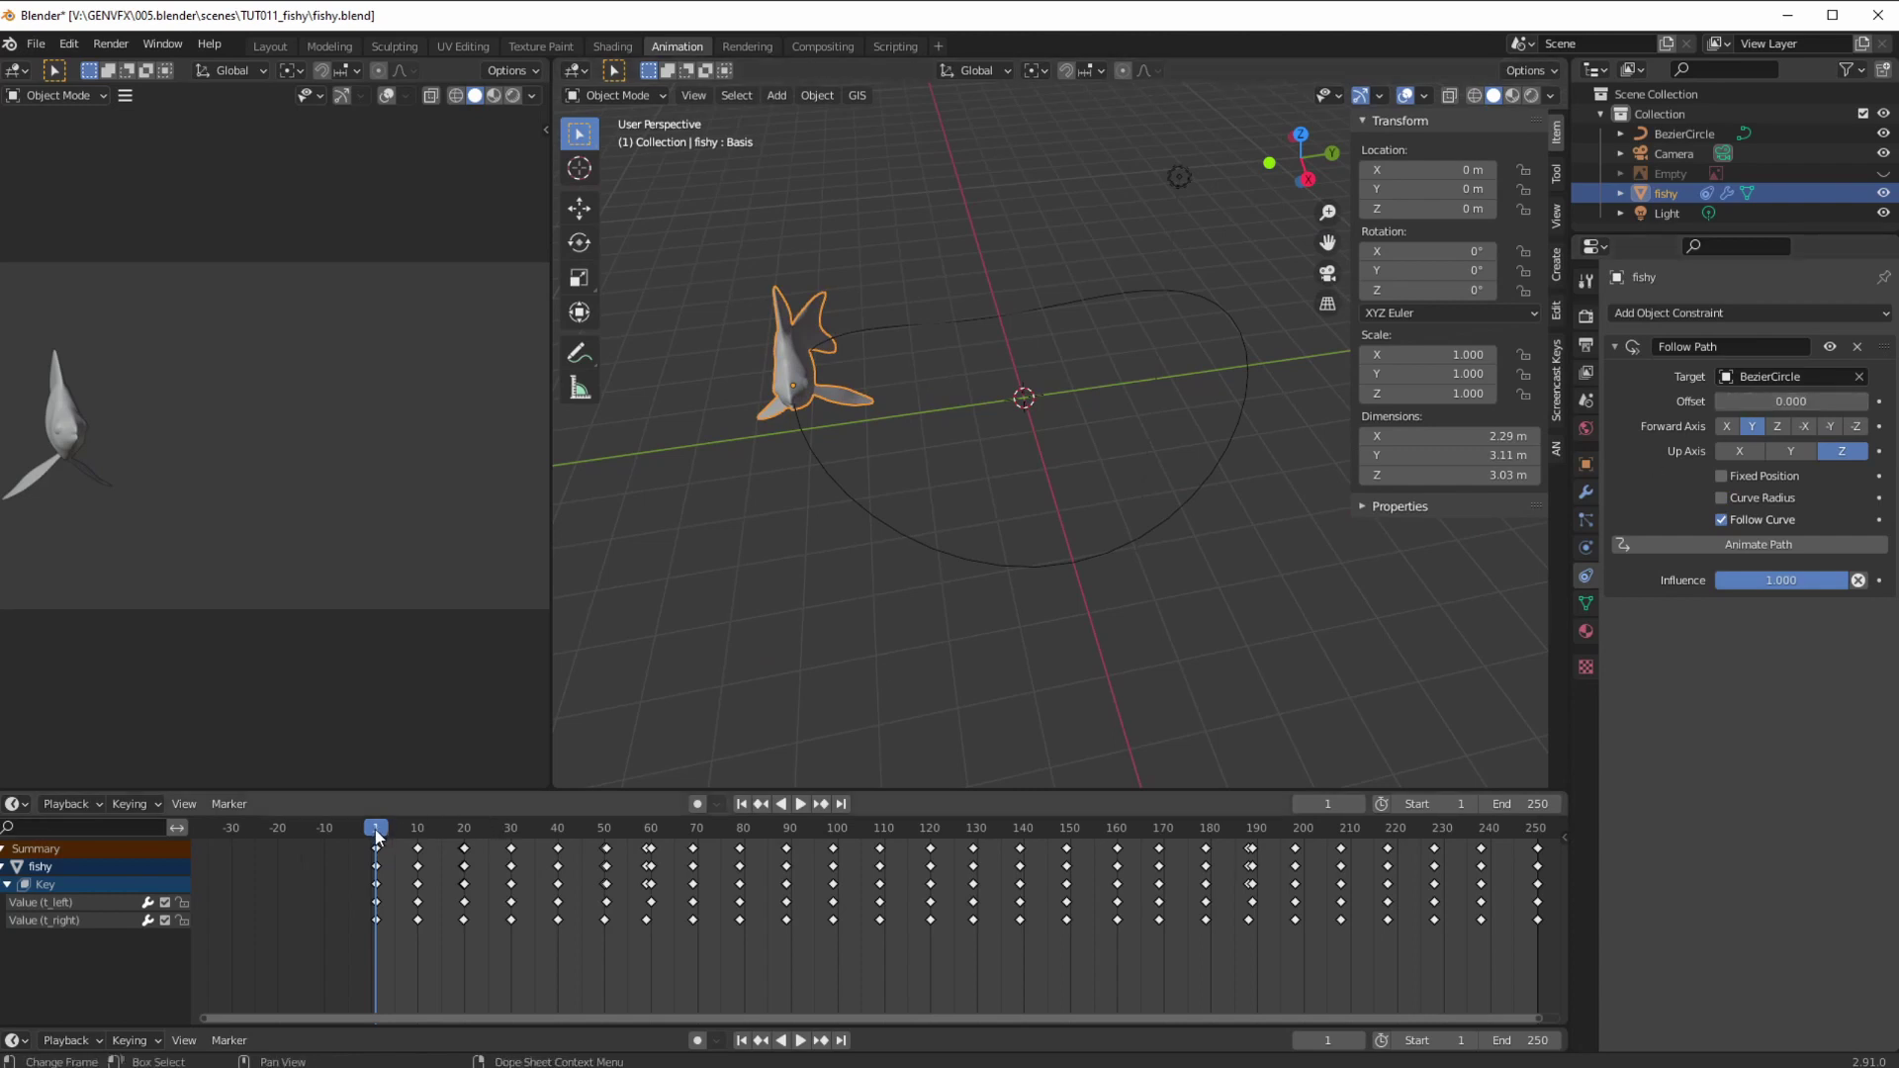
pyautogui.rightClick(1780, 401)
pyautogui.click(1771, 400)
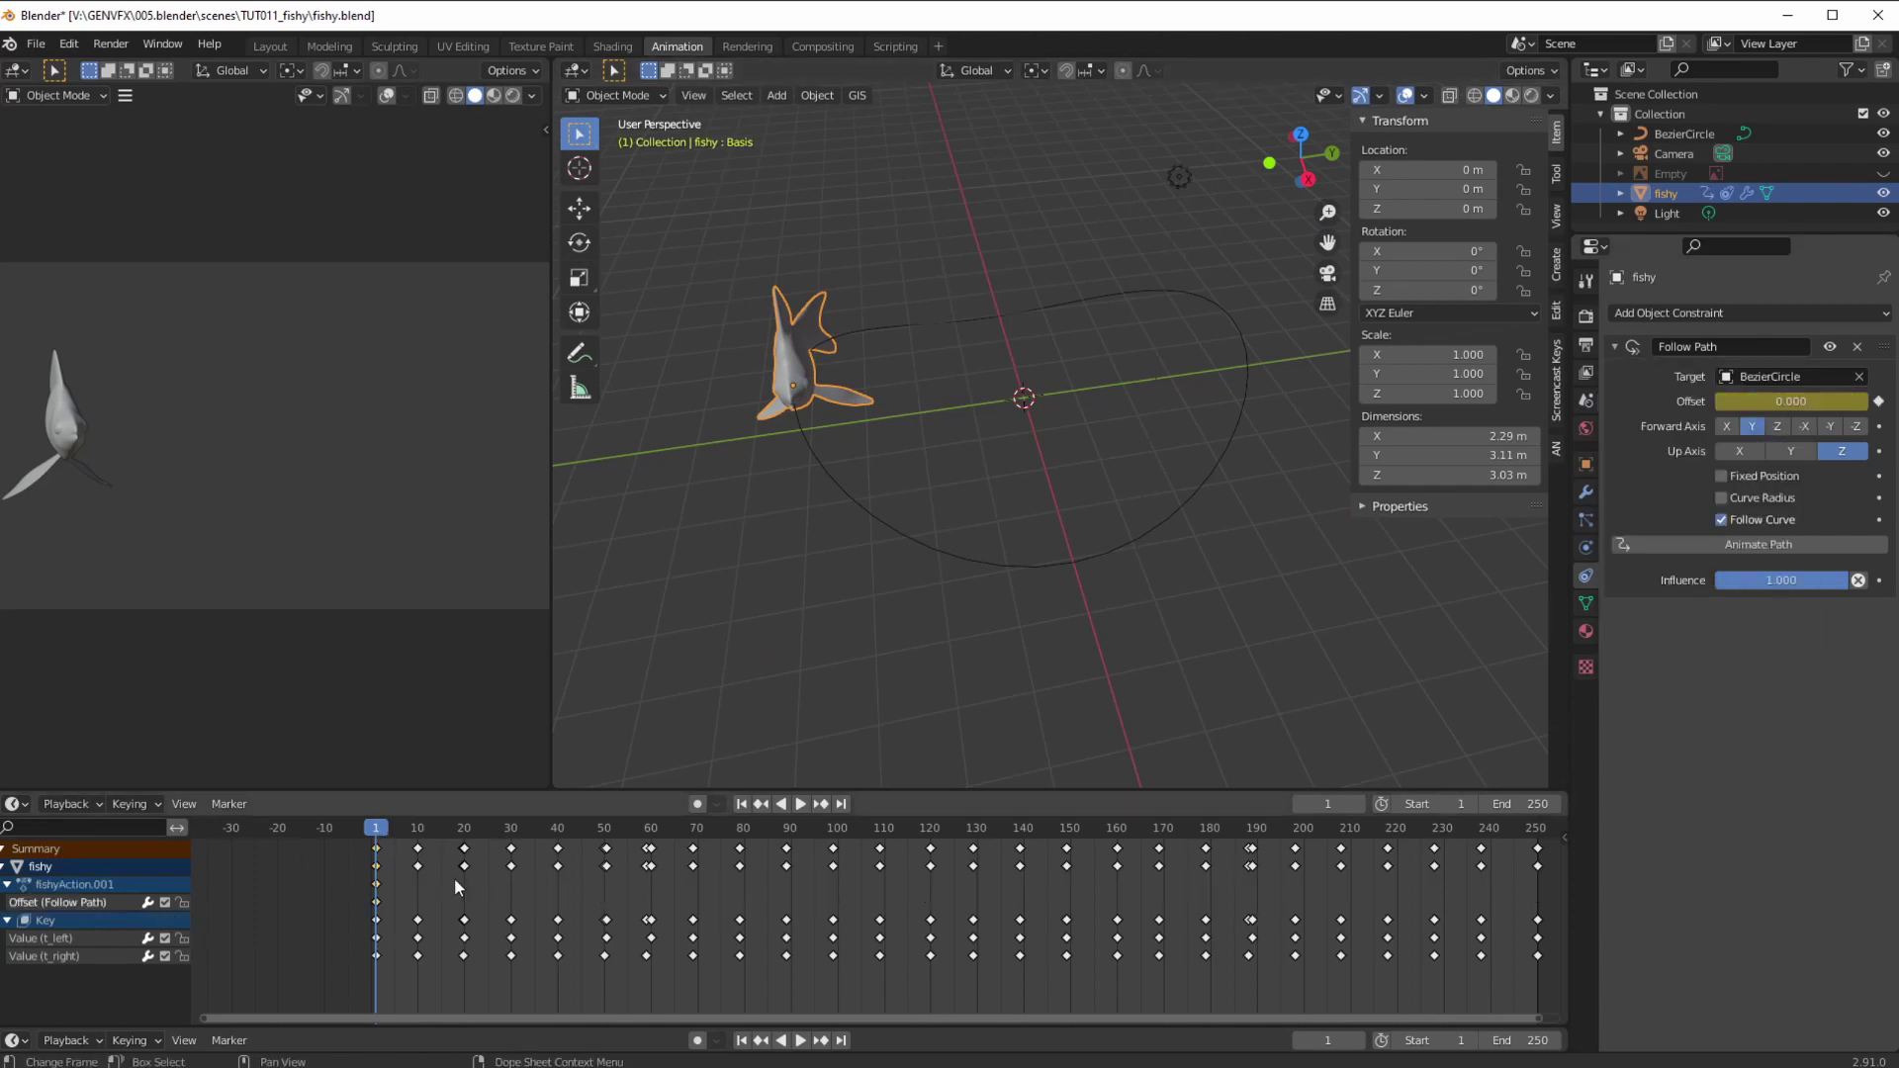
# - Set the Follow Path offset to 100 at frame 250 and keyframe it
pyautogui.moveTo(376, 828); pyautogui.dragTo(1537, 881)
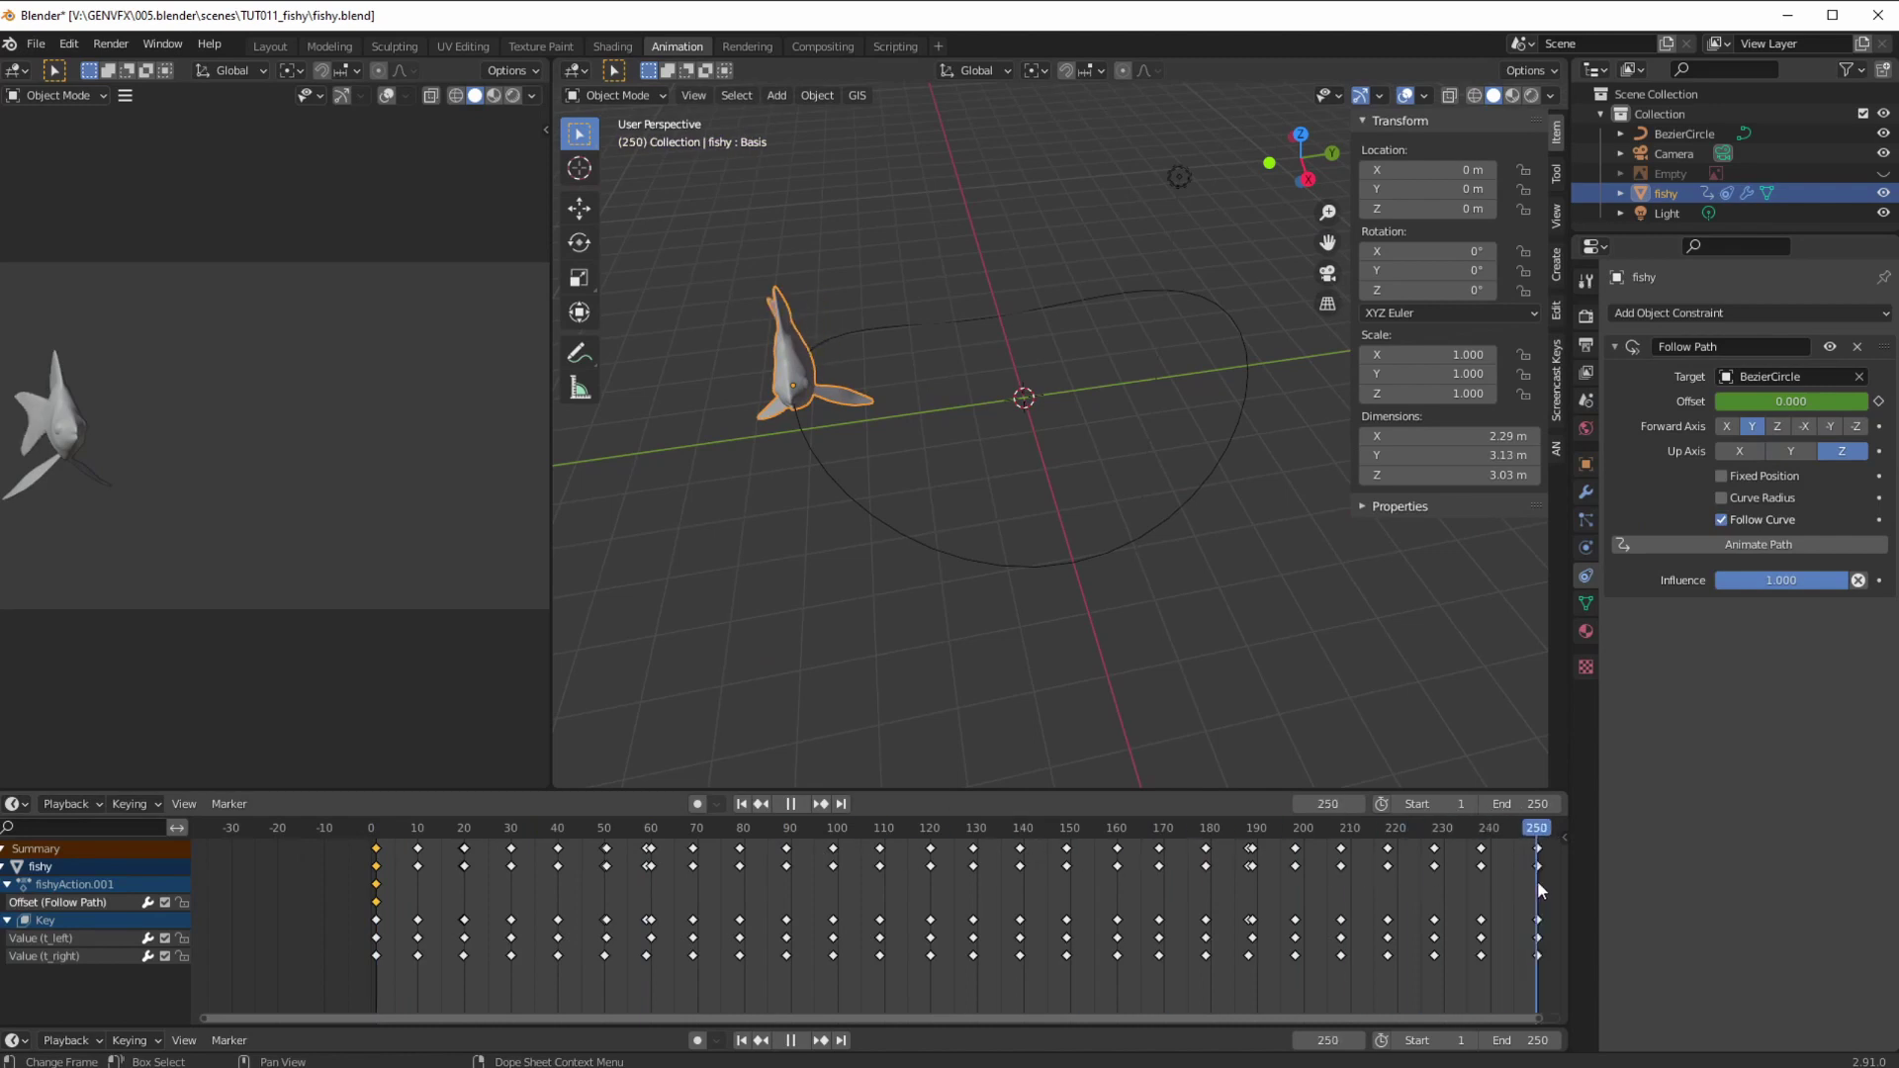
pyautogui.click(1755, 400)
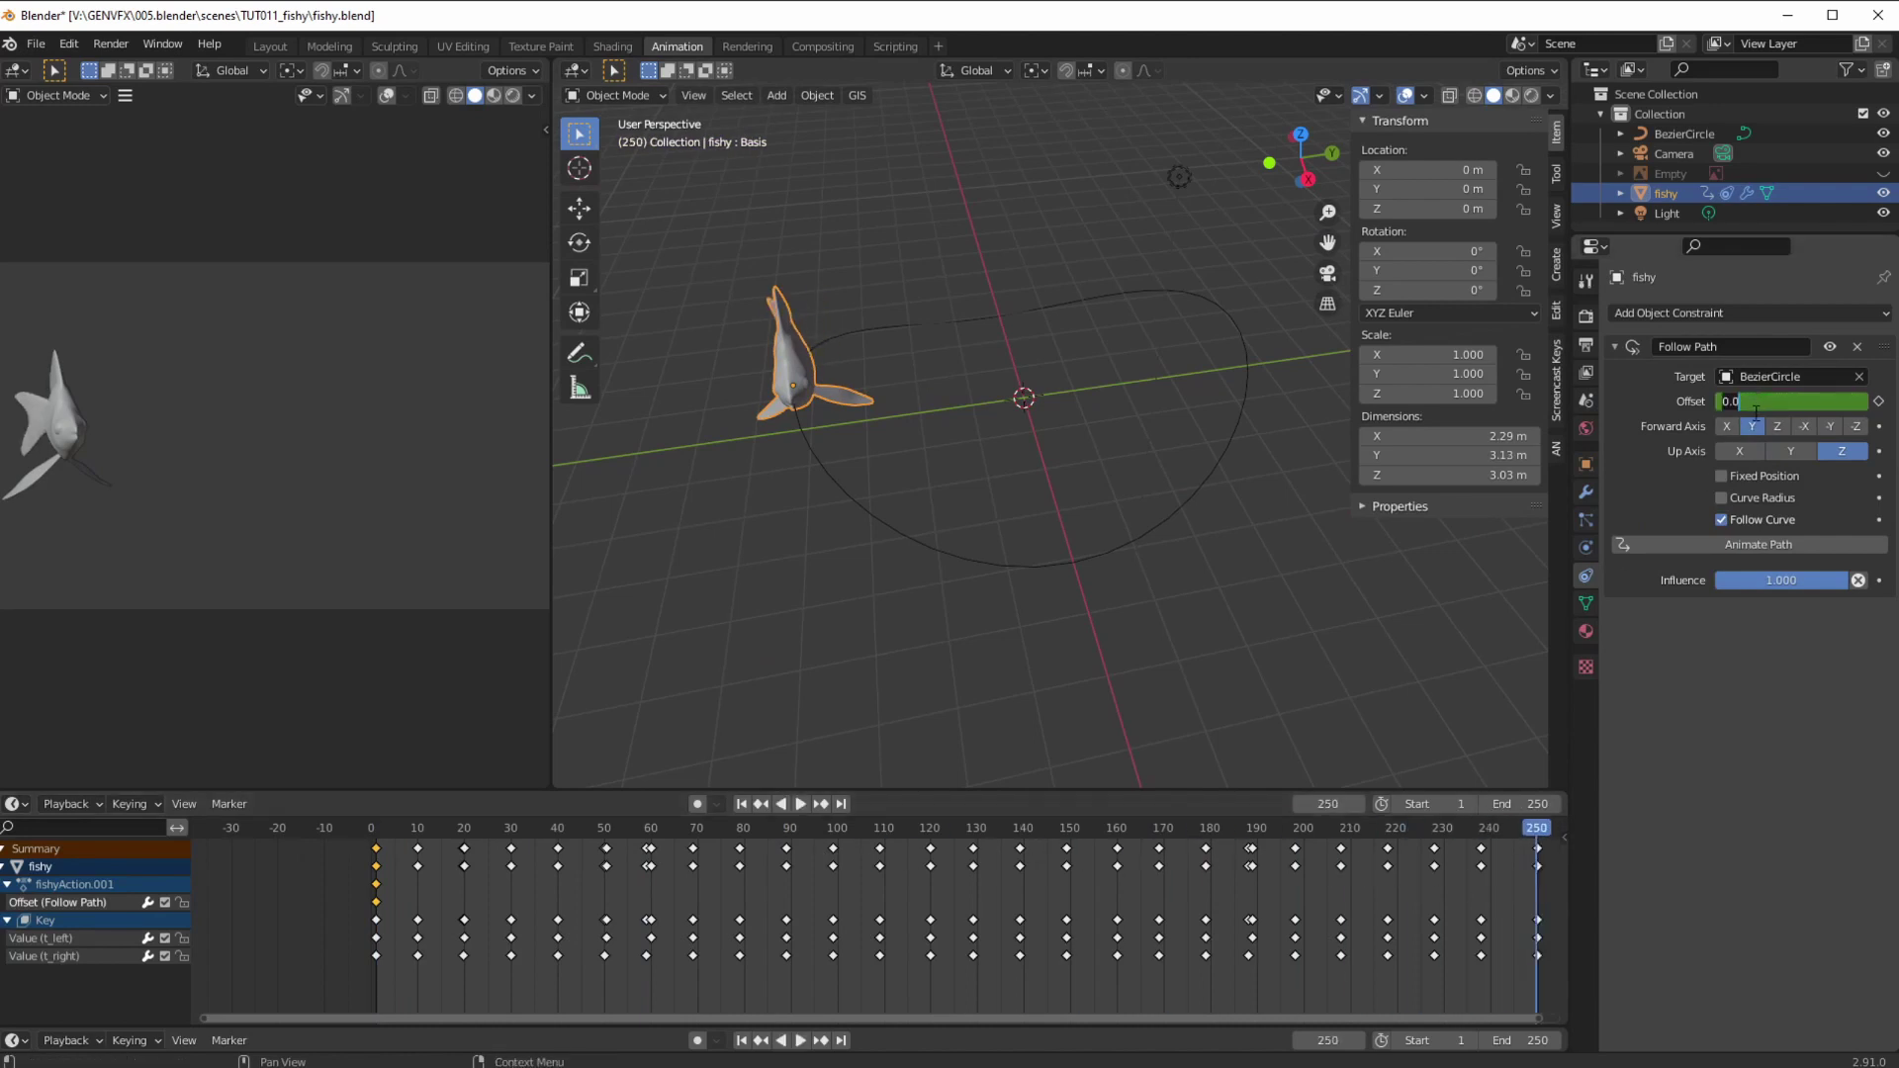
pyautogui.write('360')
pyautogui.press('Return')
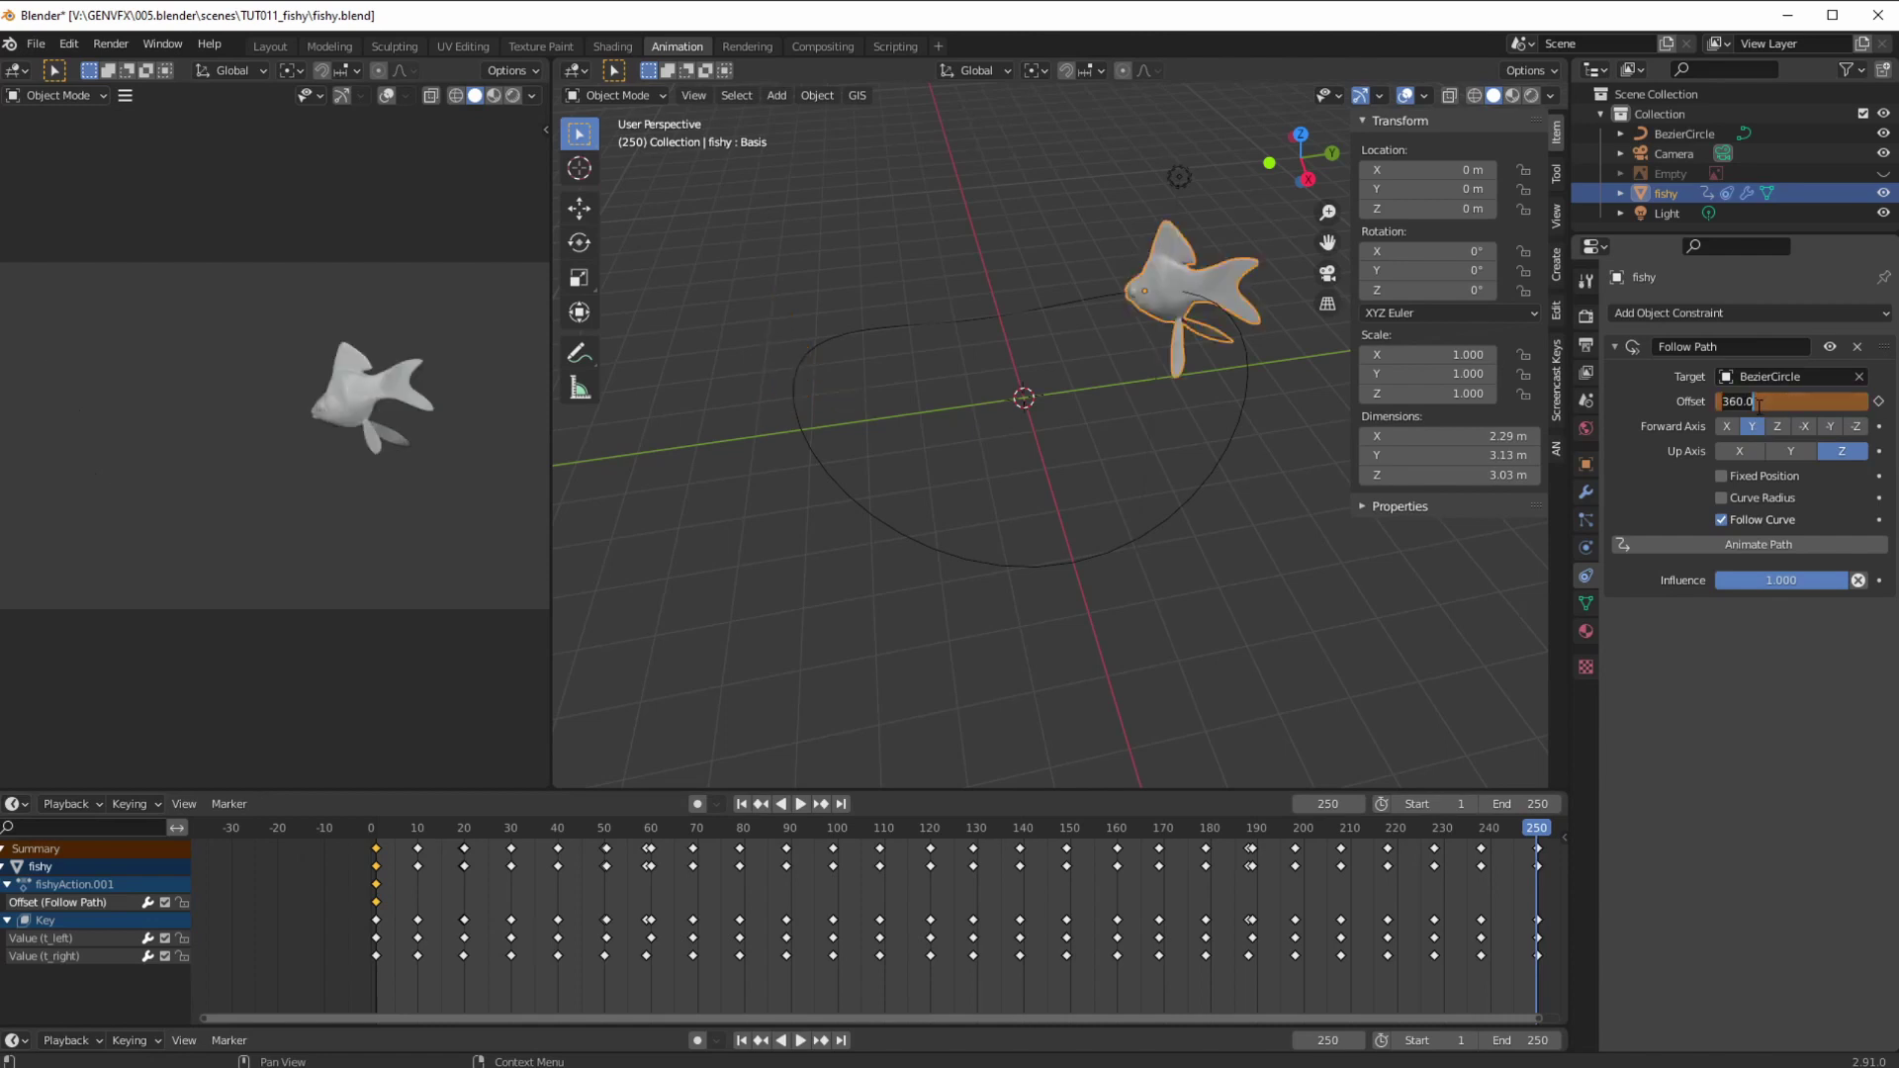
pyautogui.press('Return')
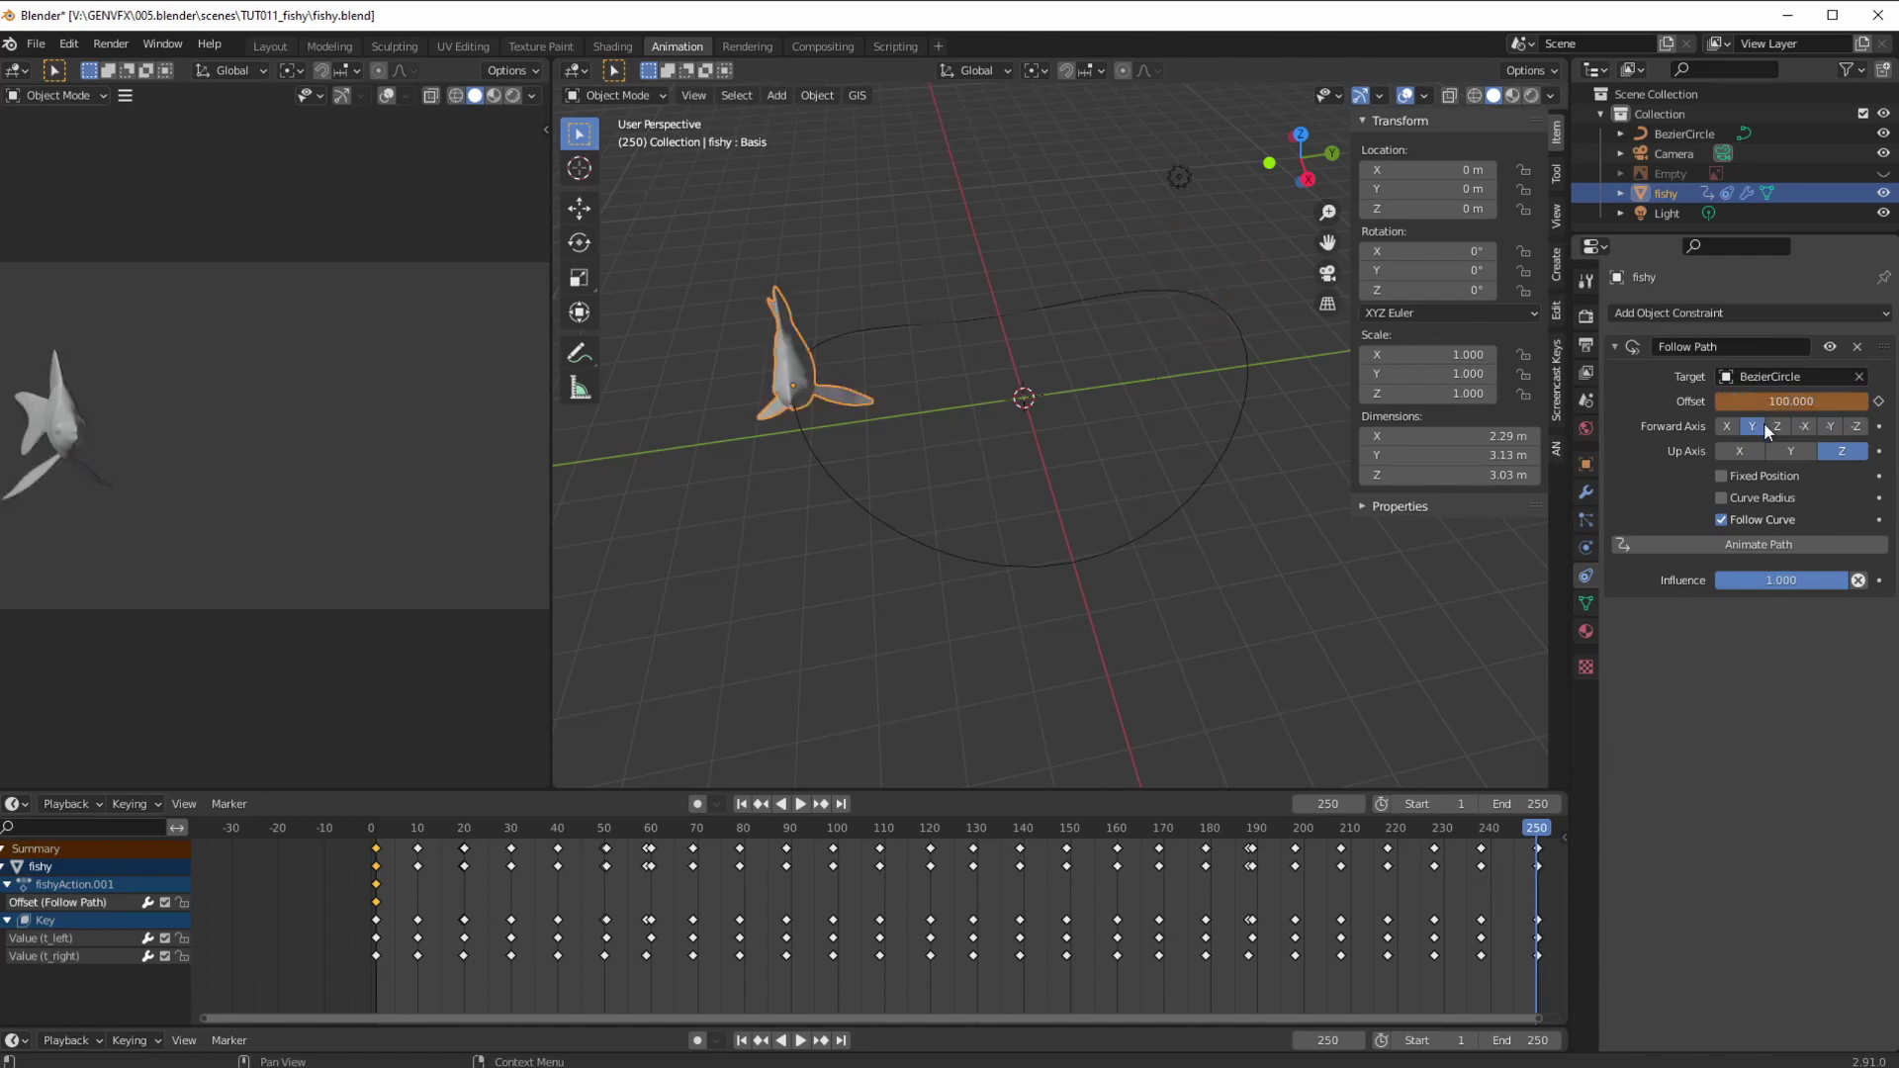
pyautogui.rightClick(1743, 401)
pyautogui.click(1743, 386)
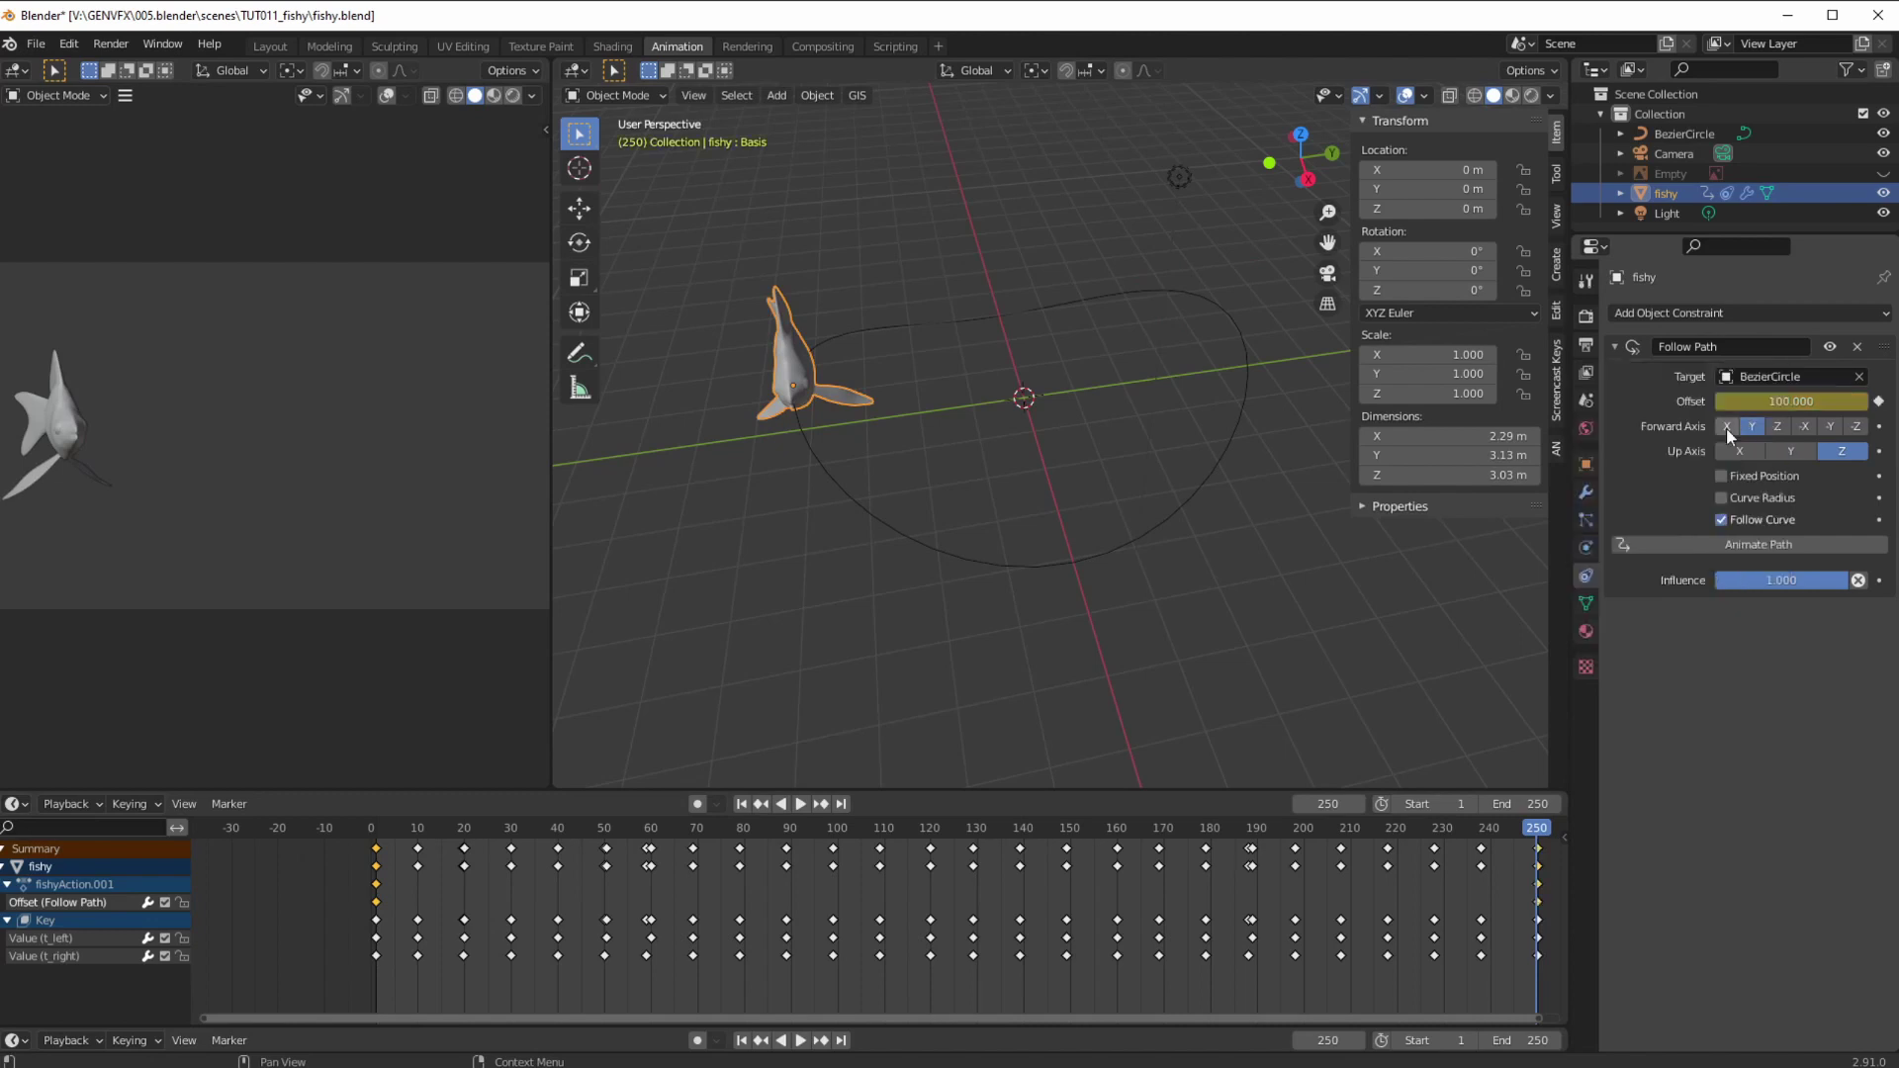
# - Play and scrub between frames 1 and 250 to examine how the fish travels along the curve
pyautogui.press('space')
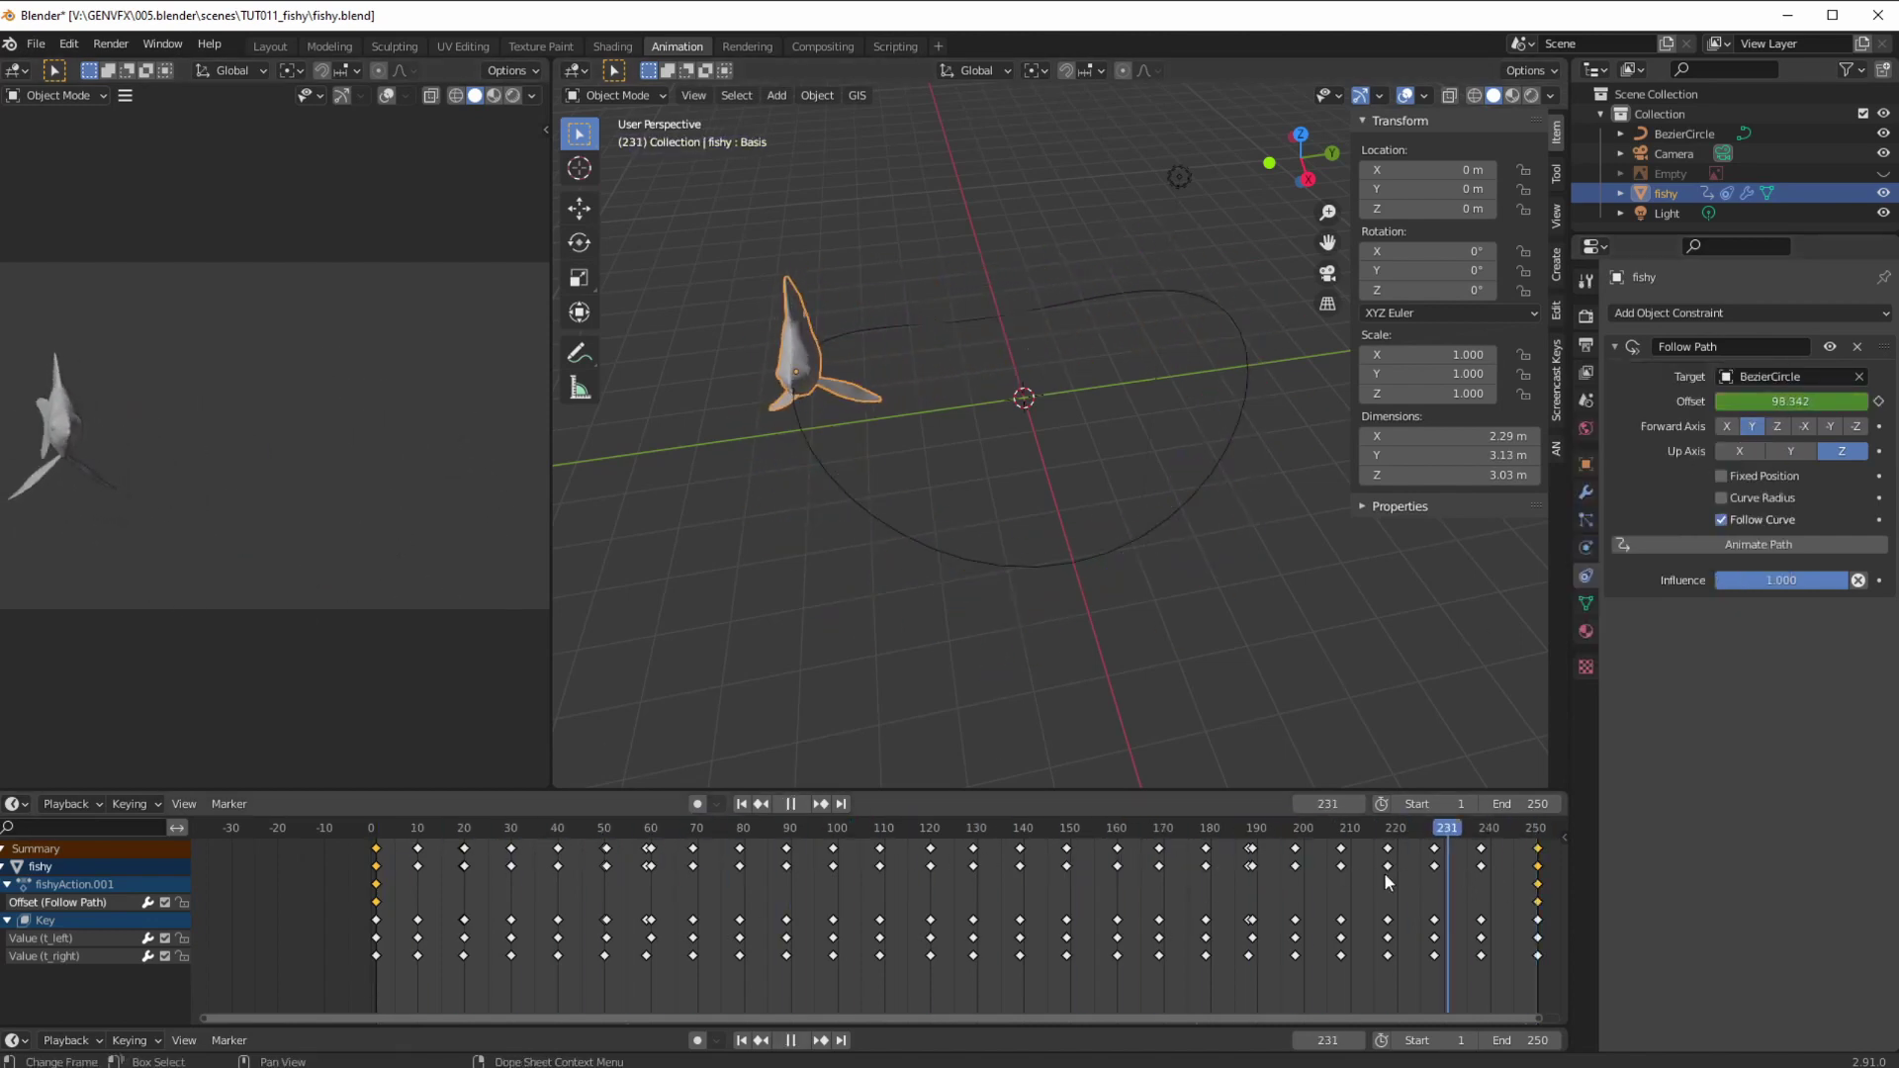
pyautogui.moveTo(745, 876); pyautogui.dragTo(567, 894)
pyautogui.press('space')
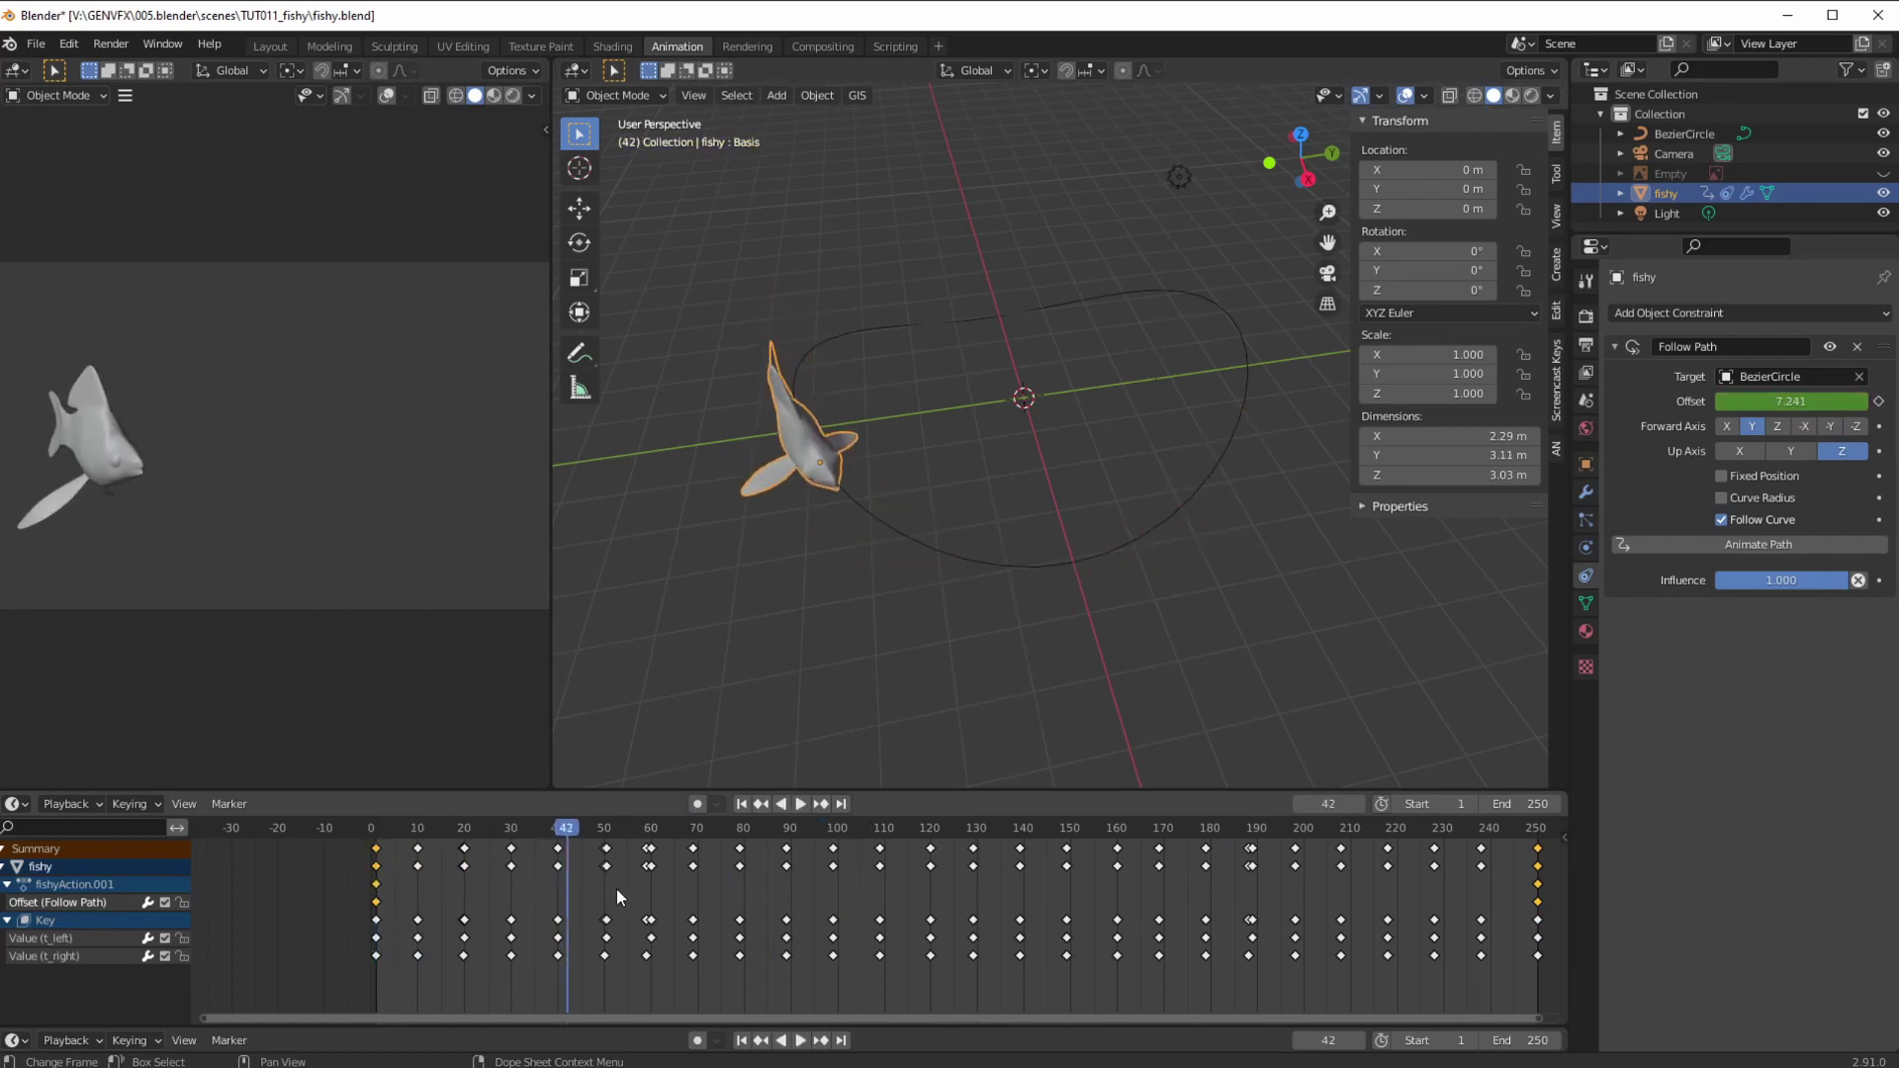
pyautogui.click(375, 836)
pyautogui.press('space')
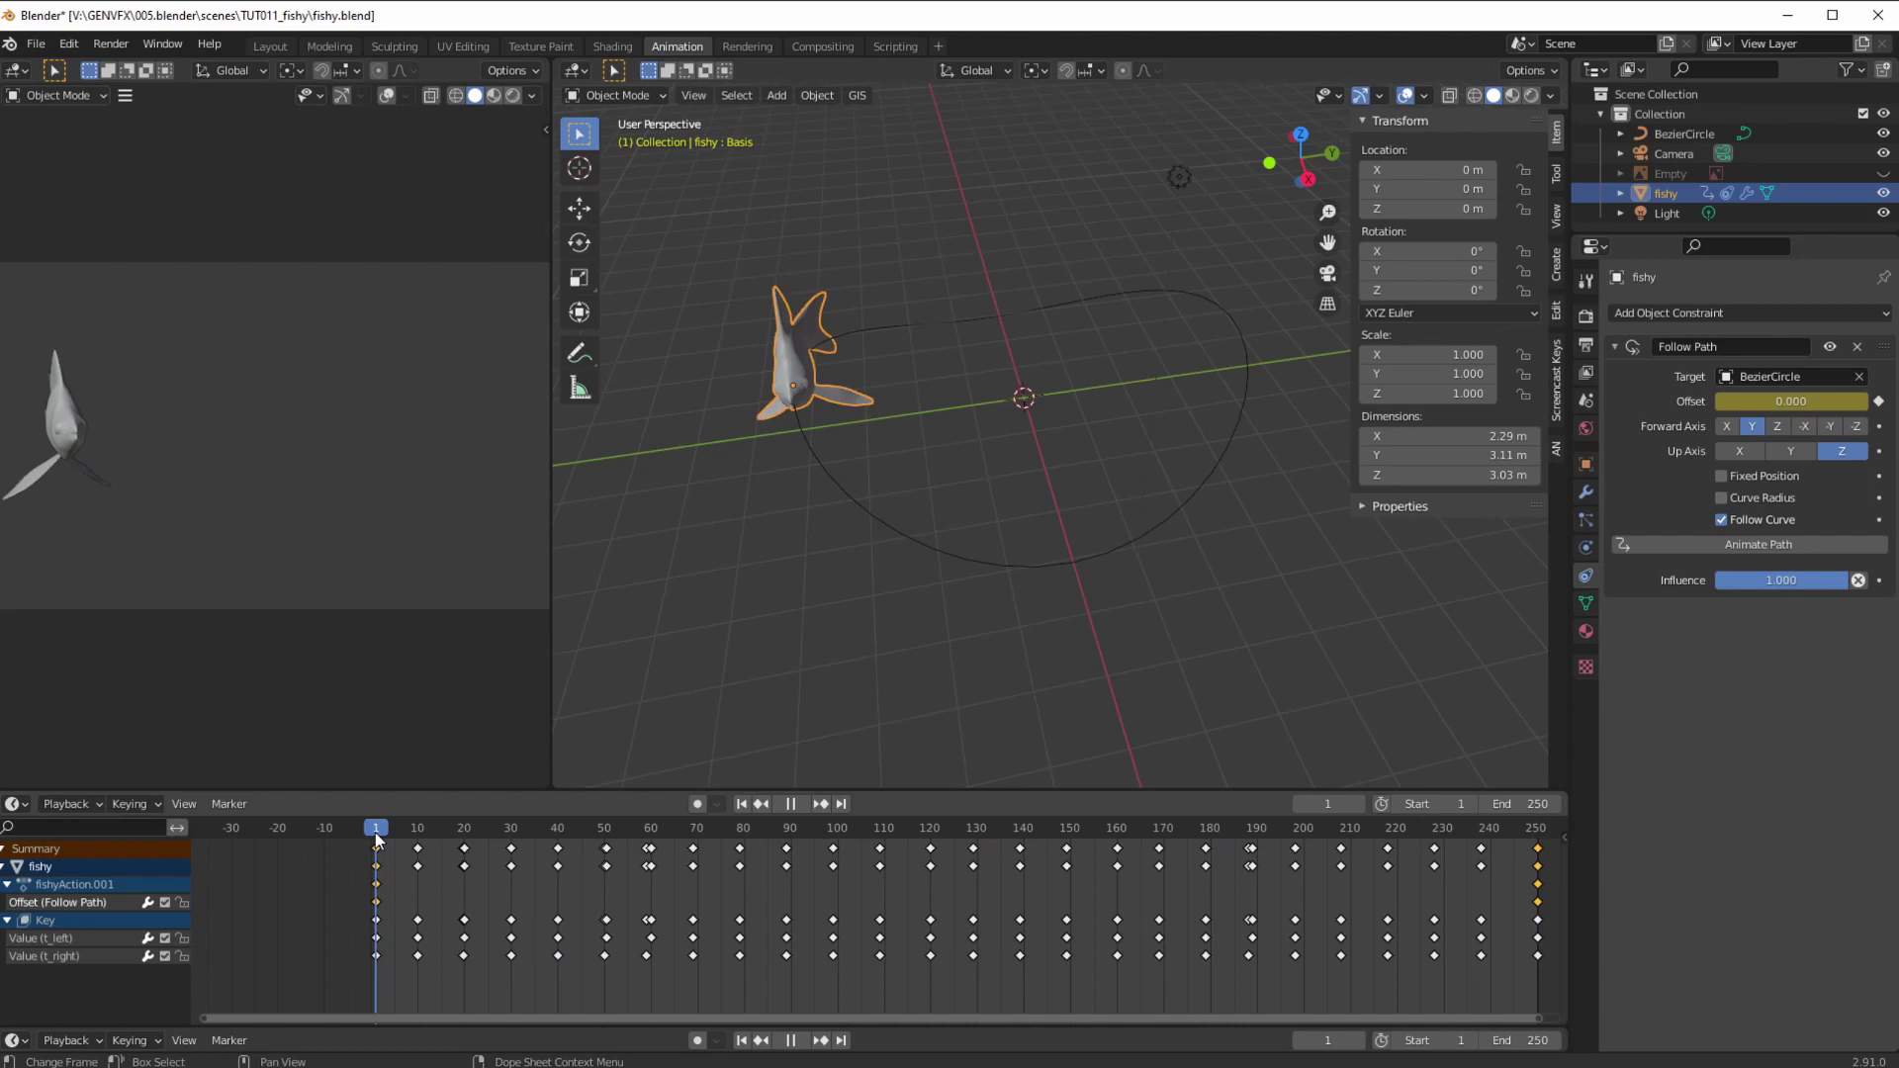
pyautogui.moveTo(376, 833); pyautogui.dragTo(1538, 878)
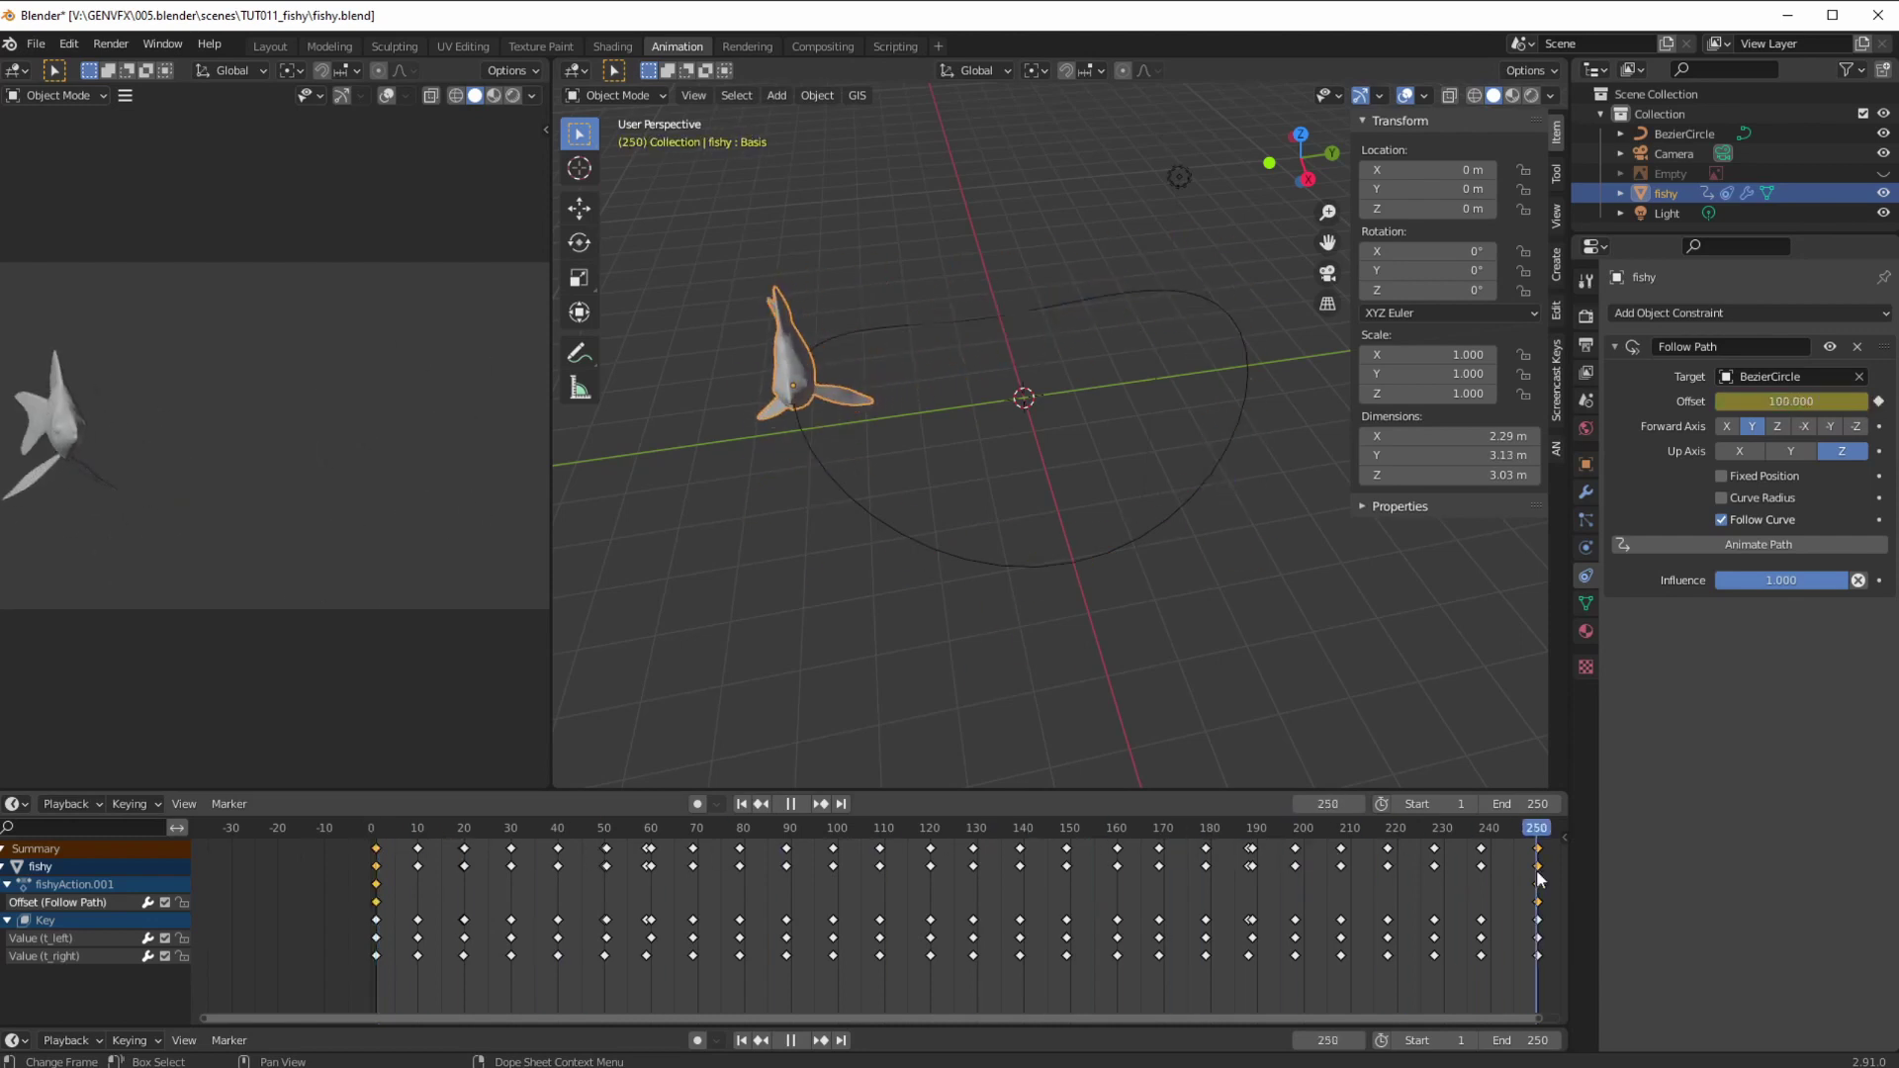
pyautogui.click(376, 833)
pyautogui.press('space')
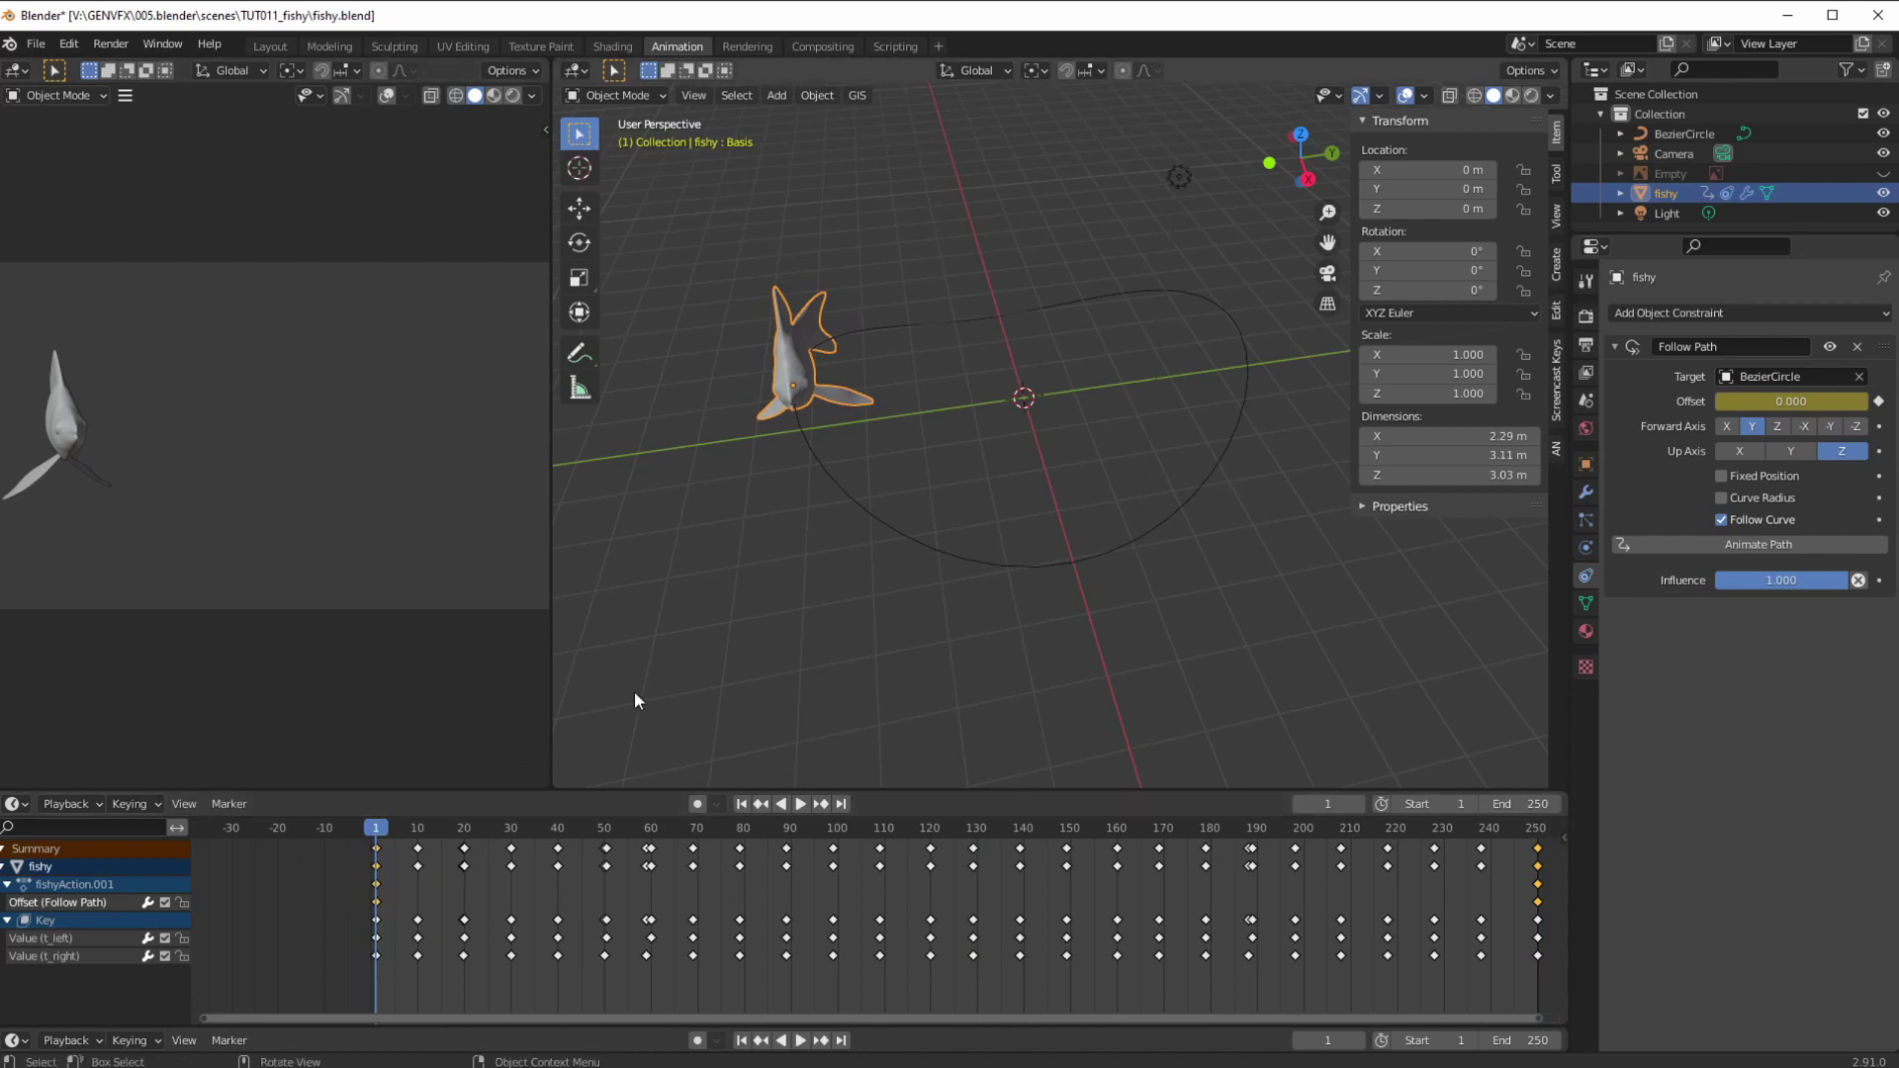
# - Try different offset values on the Follow Path constraint at frame 1, and restore the offset to 0
pyautogui.moveTo(1790, 402)
pyautogui.mouseDown()
pyautogui.moveTo(1286, 415)
pyautogui.moveTo(1761, 422)
pyautogui.mouseUp()
pyautogui.click(1763, 403)
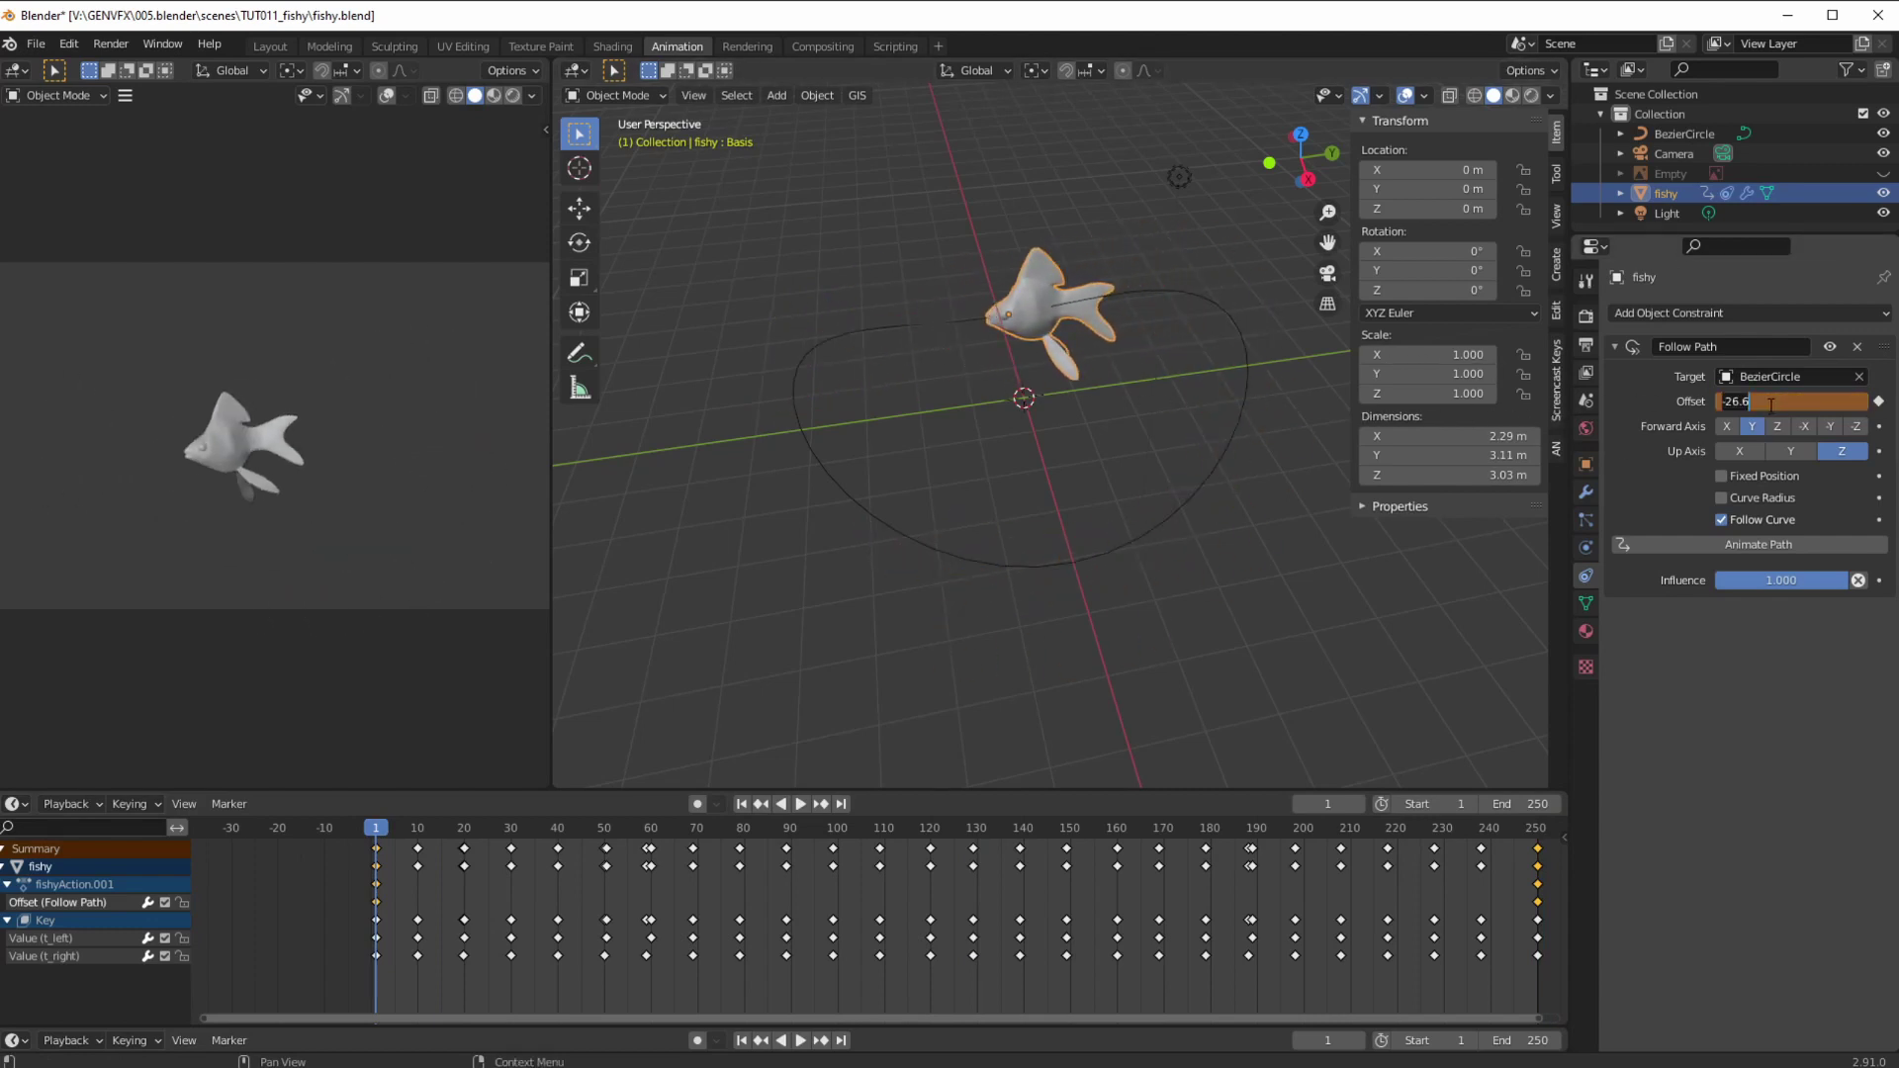
pyautogui.write('1')
pyautogui.press('Return')
pyautogui.write('0')
pyautogui.press('Return')
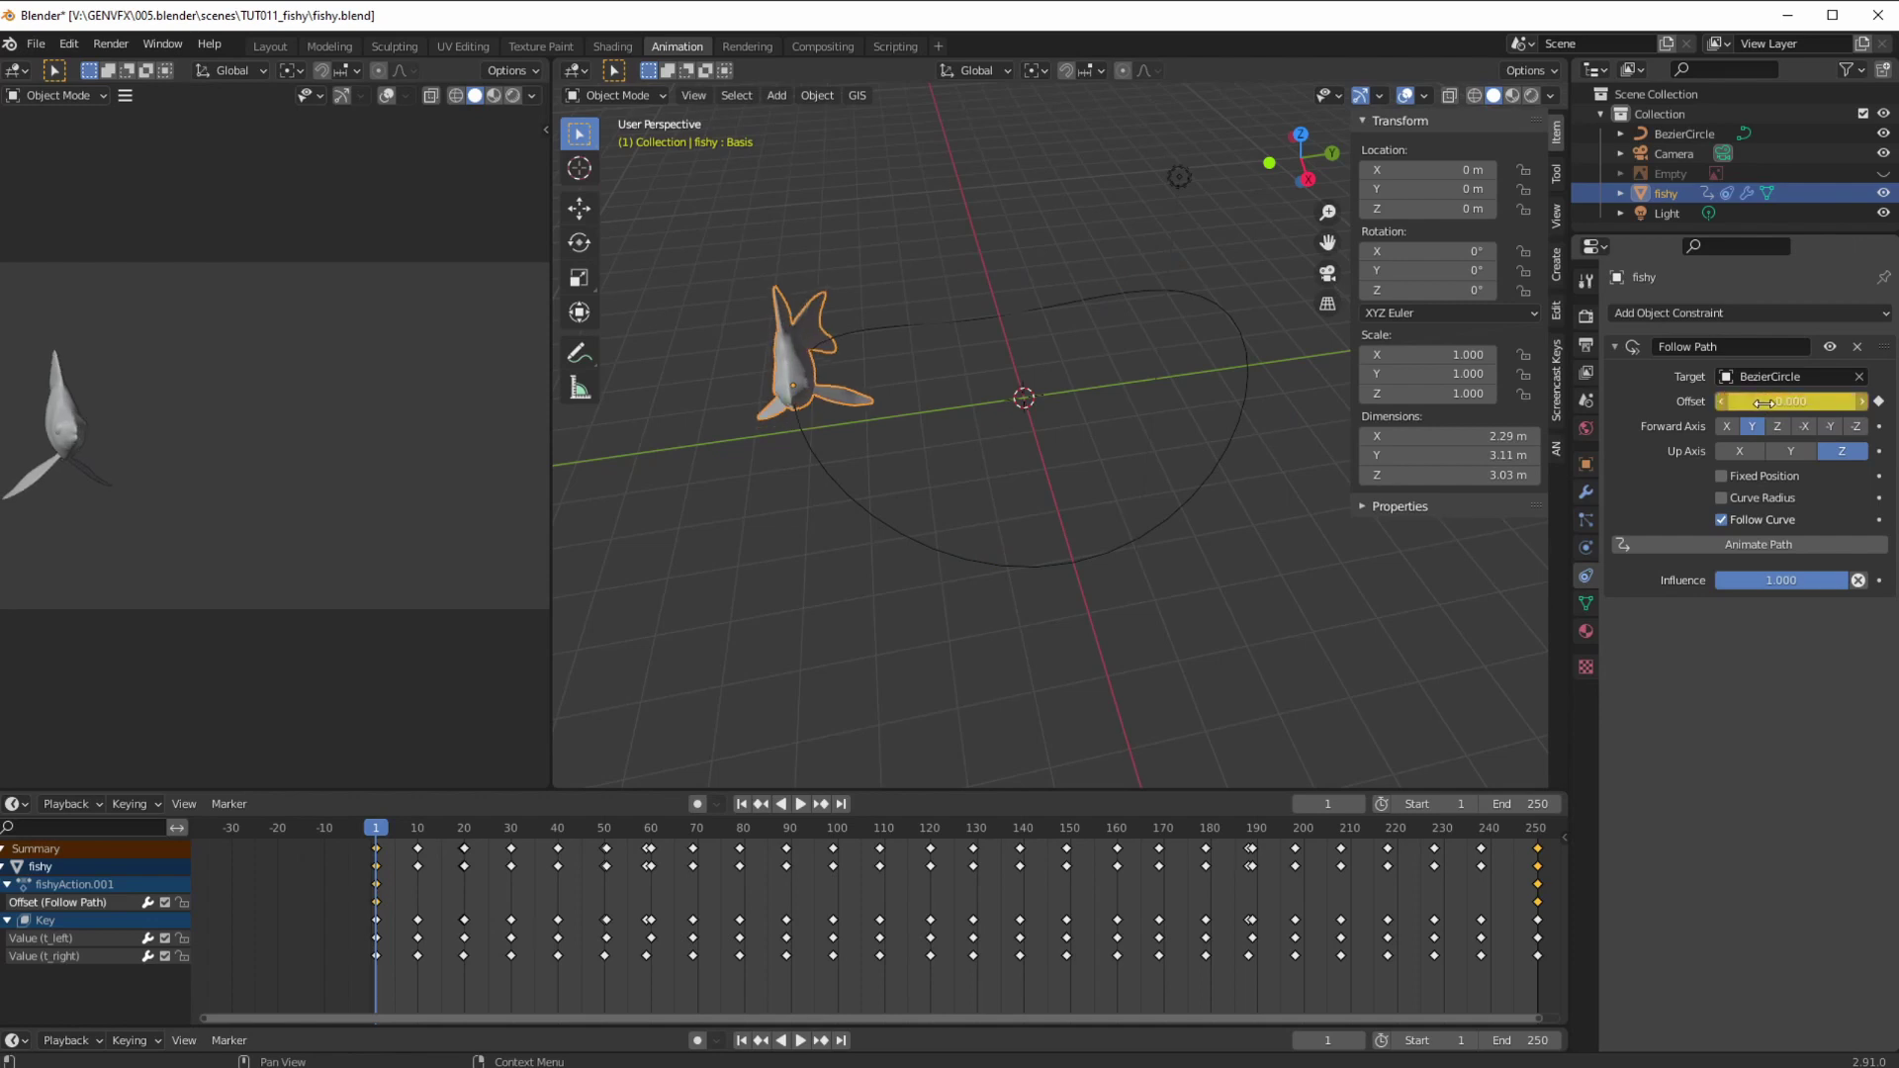
# - Compare the first and last frames, and play the swim from a lower angle to check its speed along the path
pyautogui.click(1537, 831)
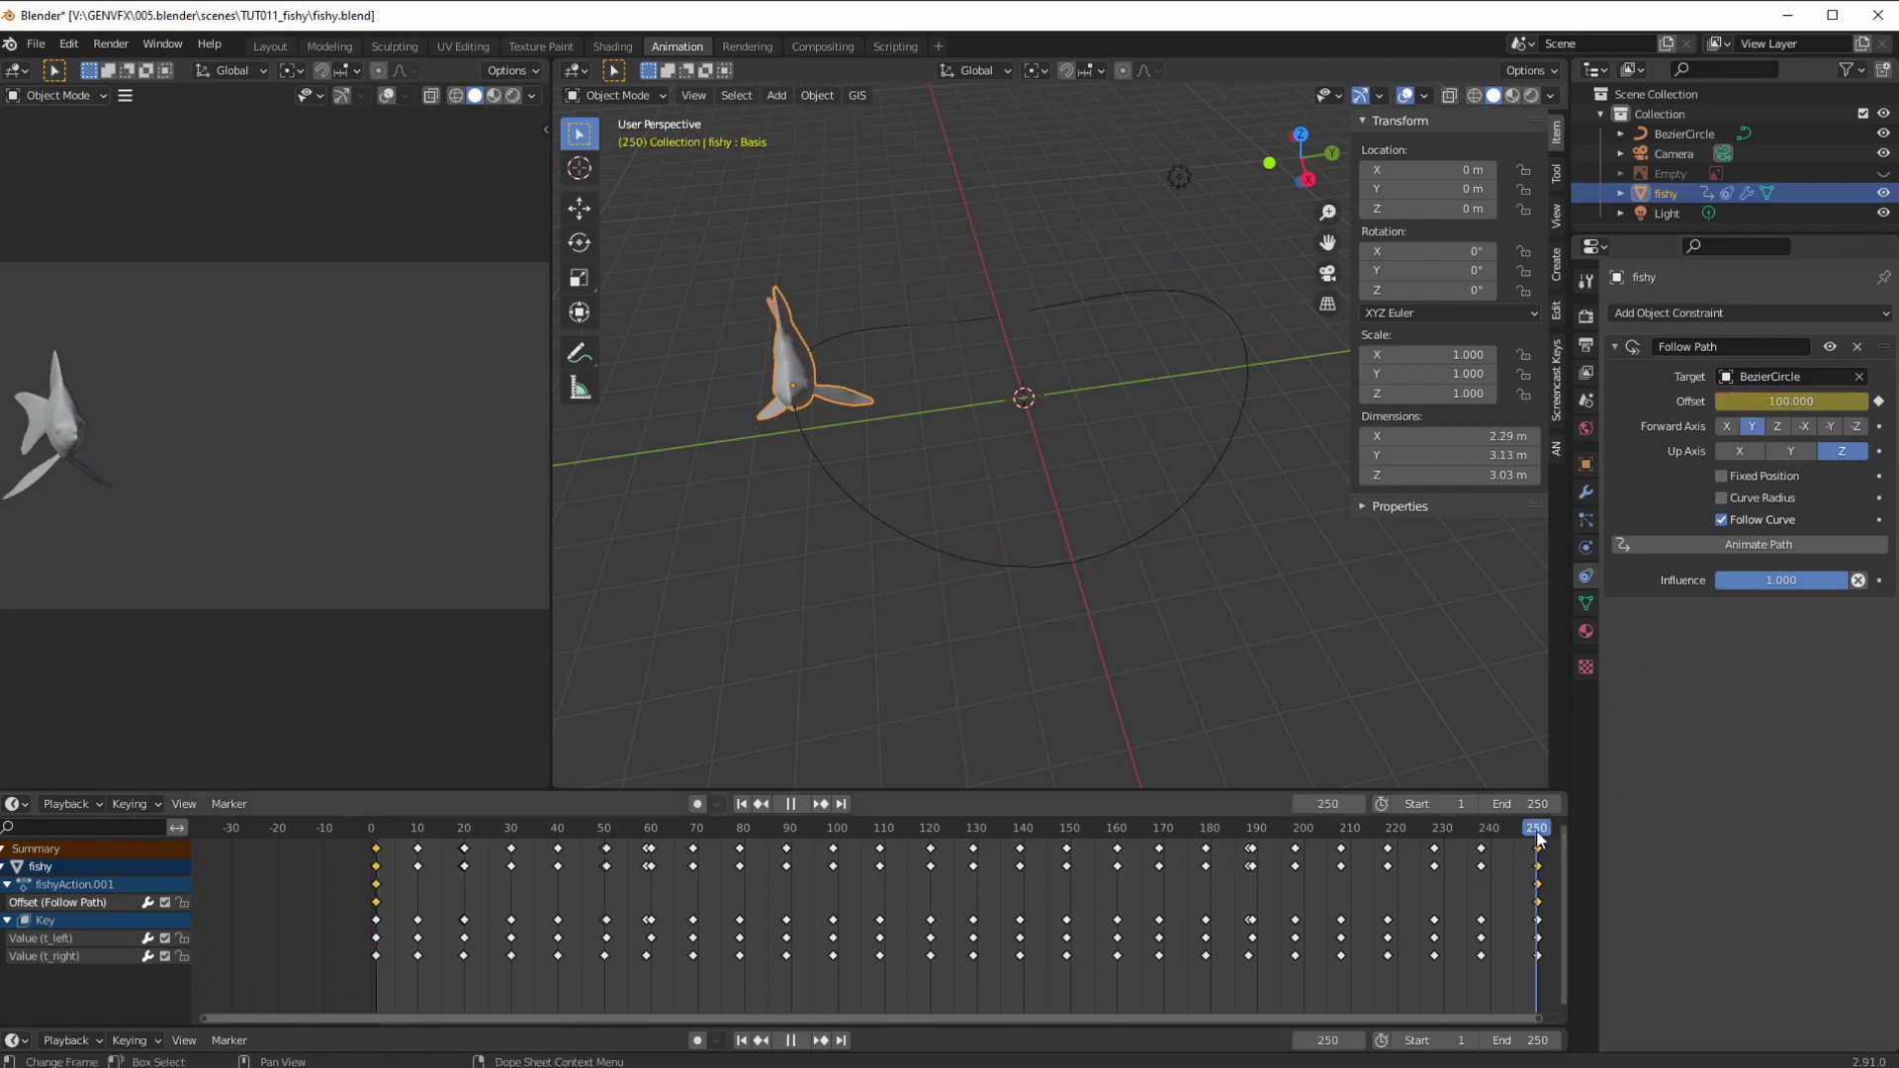
pyautogui.click(377, 836)
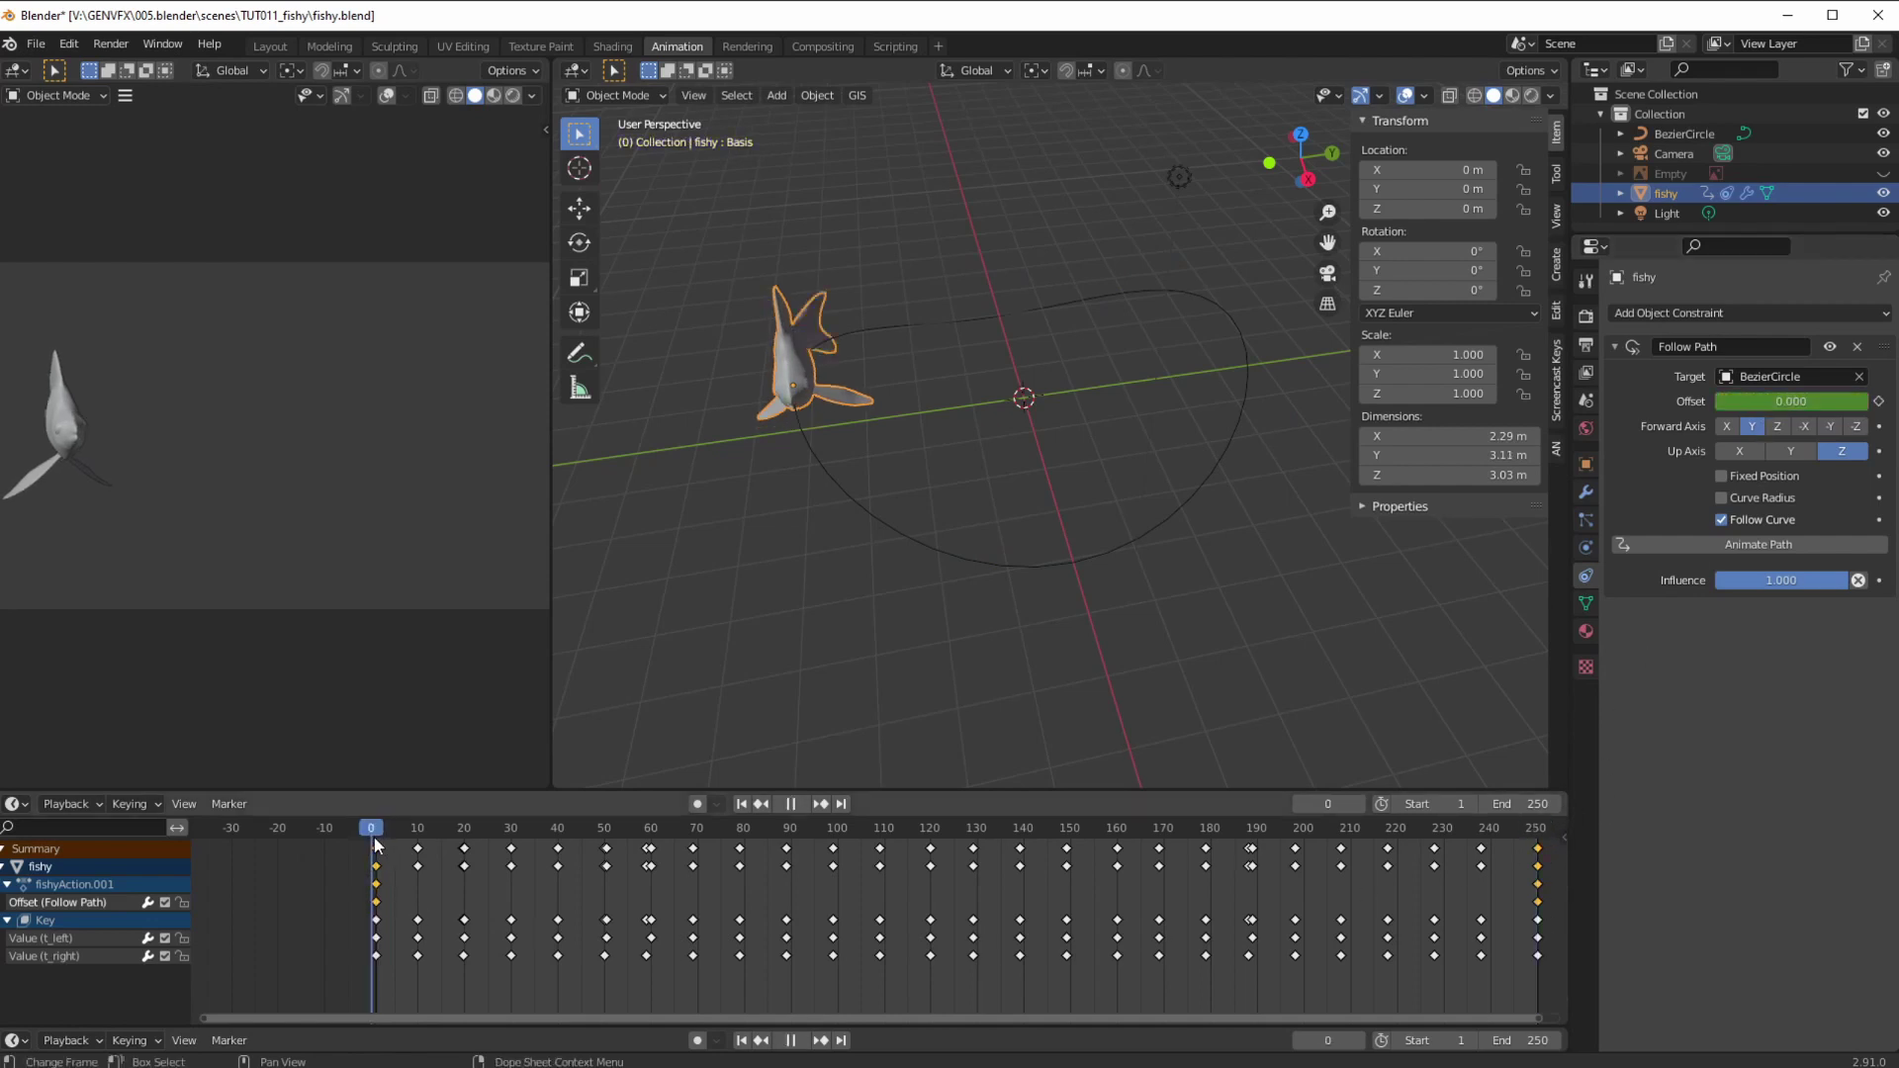
pyautogui.moveTo(574, 562); pyautogui.dragTo(764, 613, button='middle')
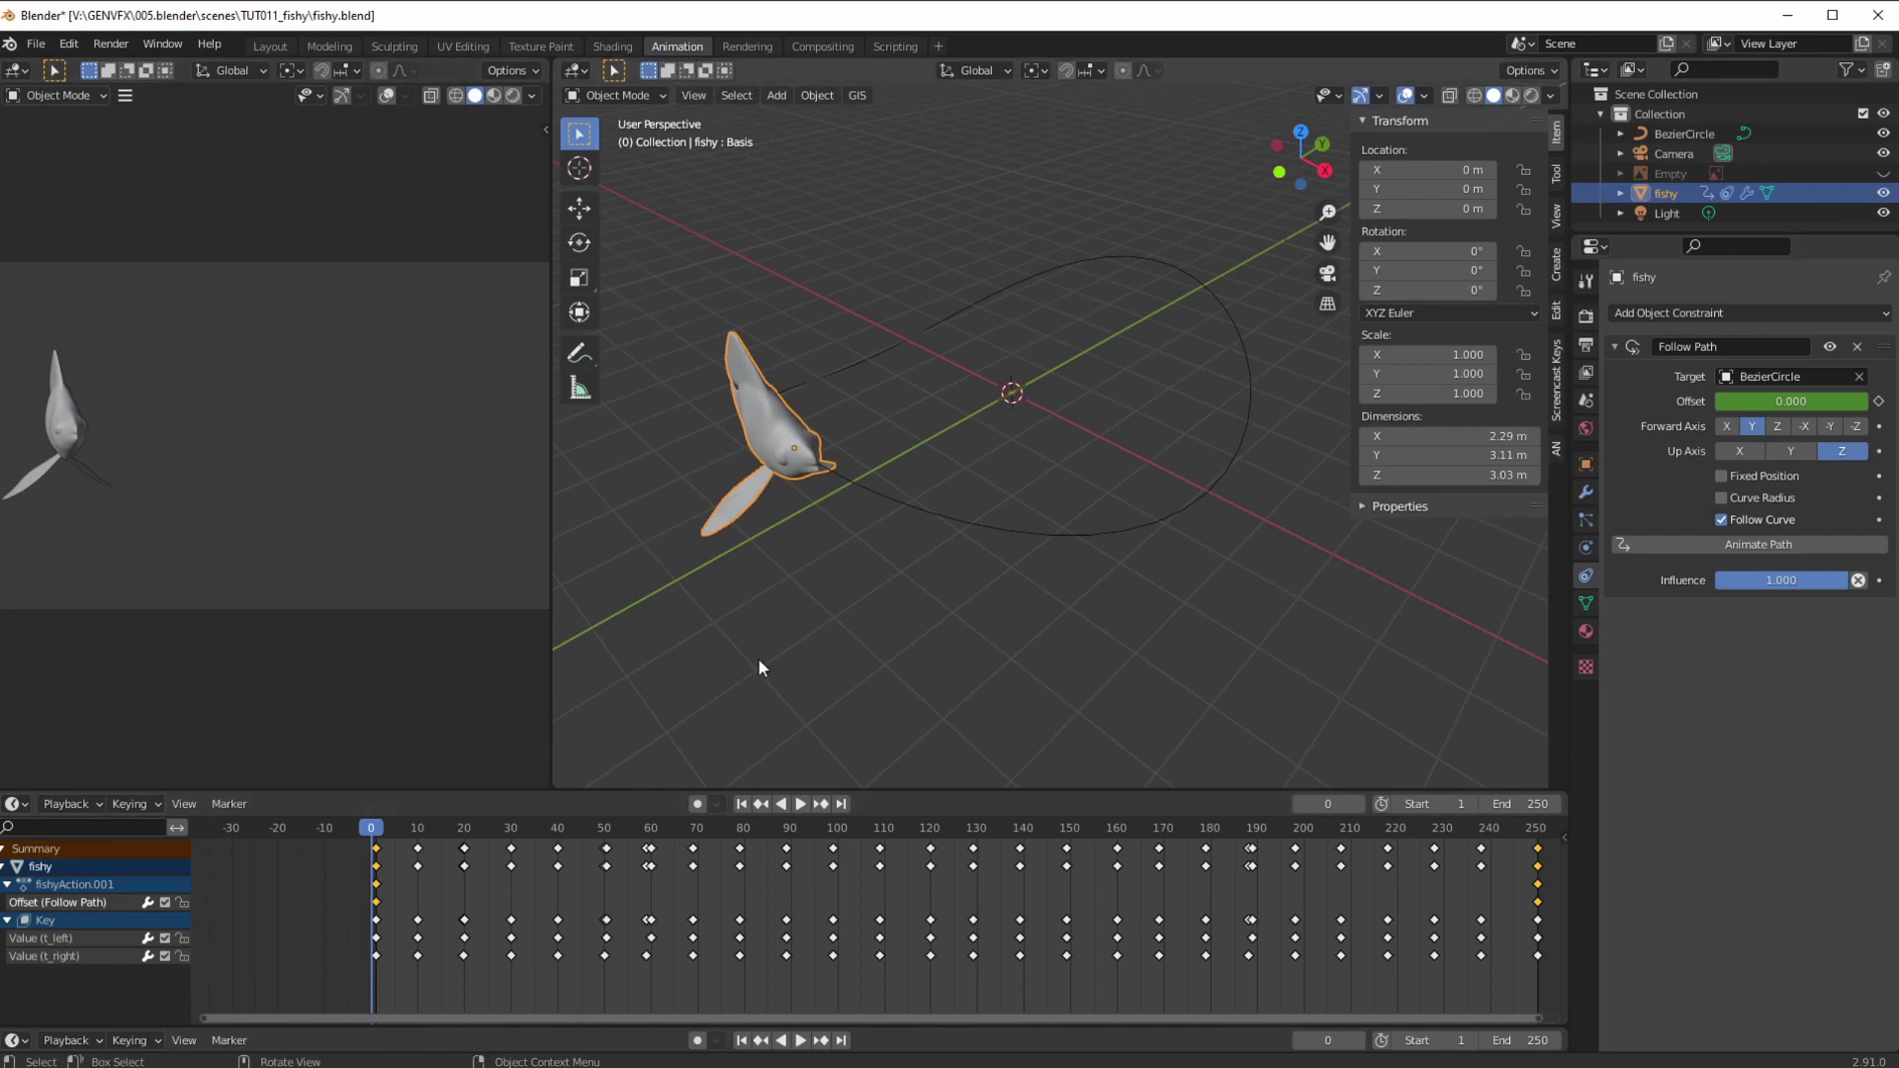
pyautogui.moveTo(758, 656); pyautogui.dragTo(693, 702, button='middle')
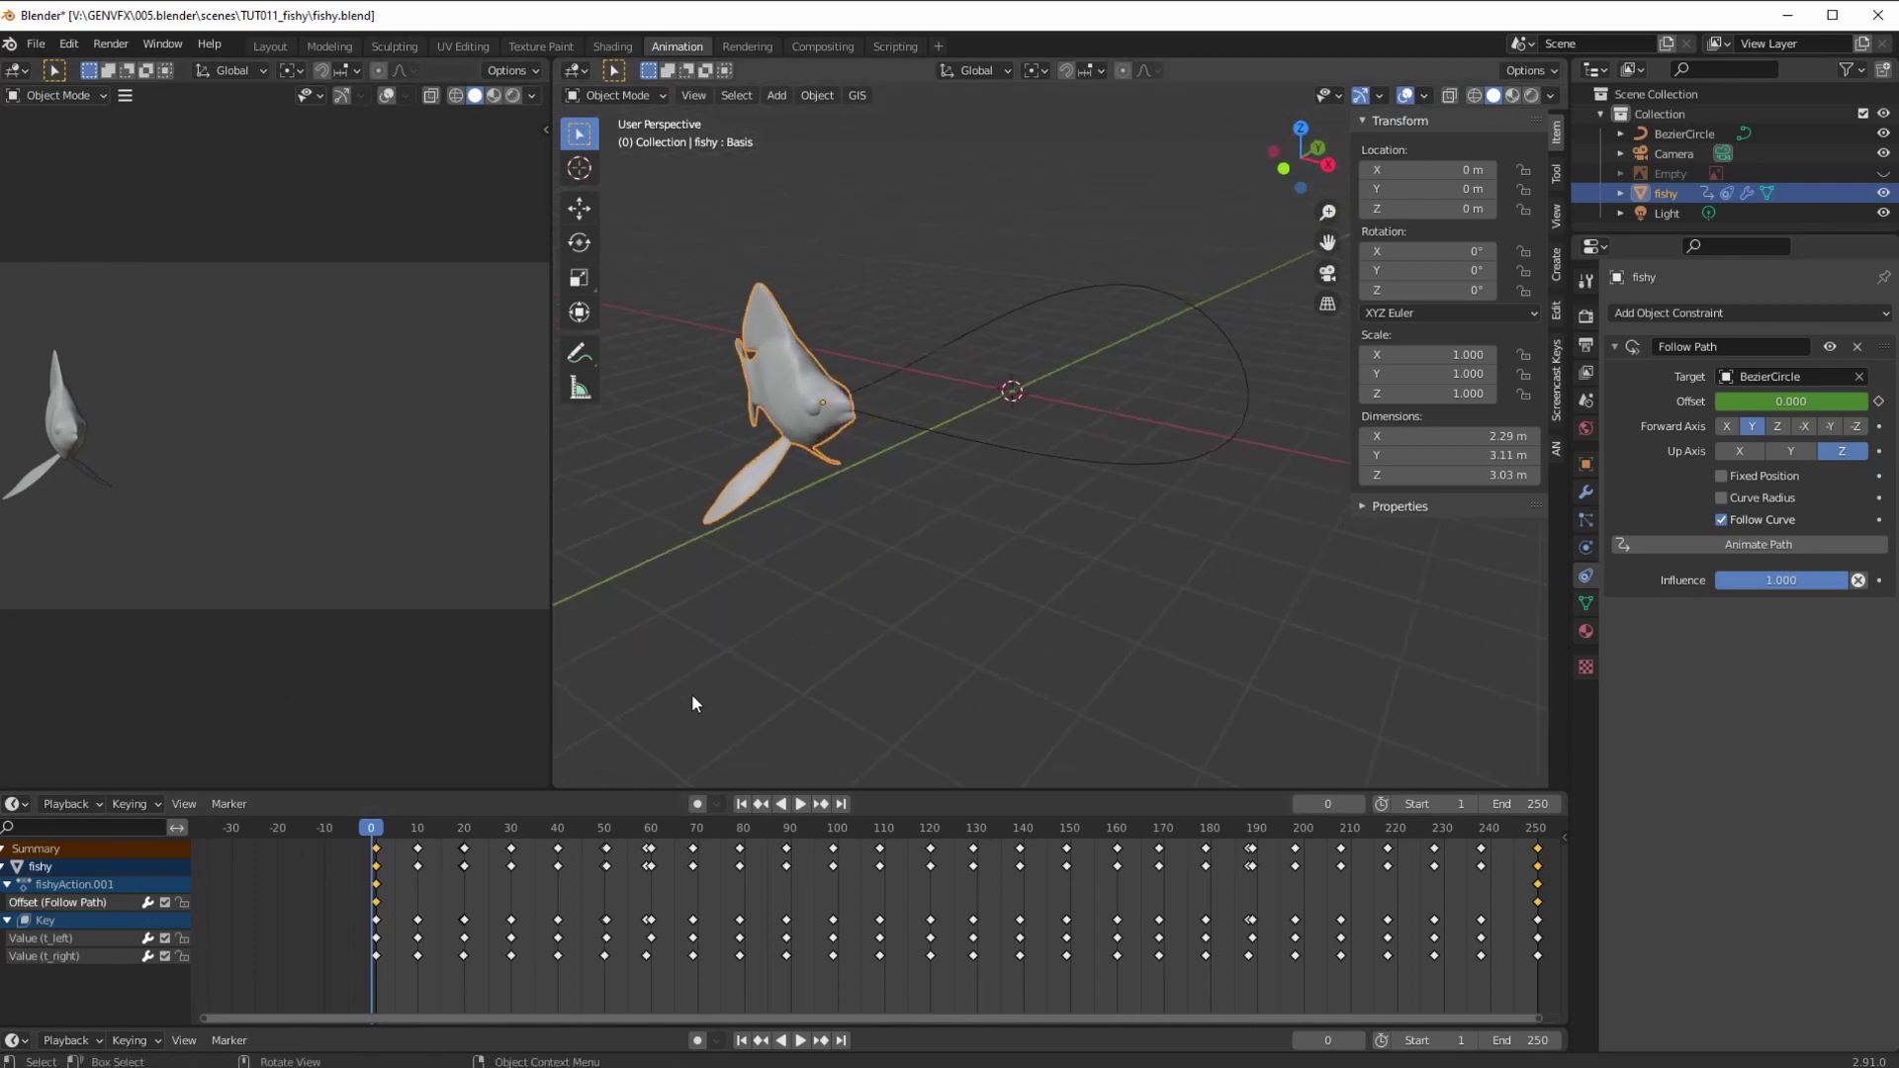
pyautogui.click(801, 804)
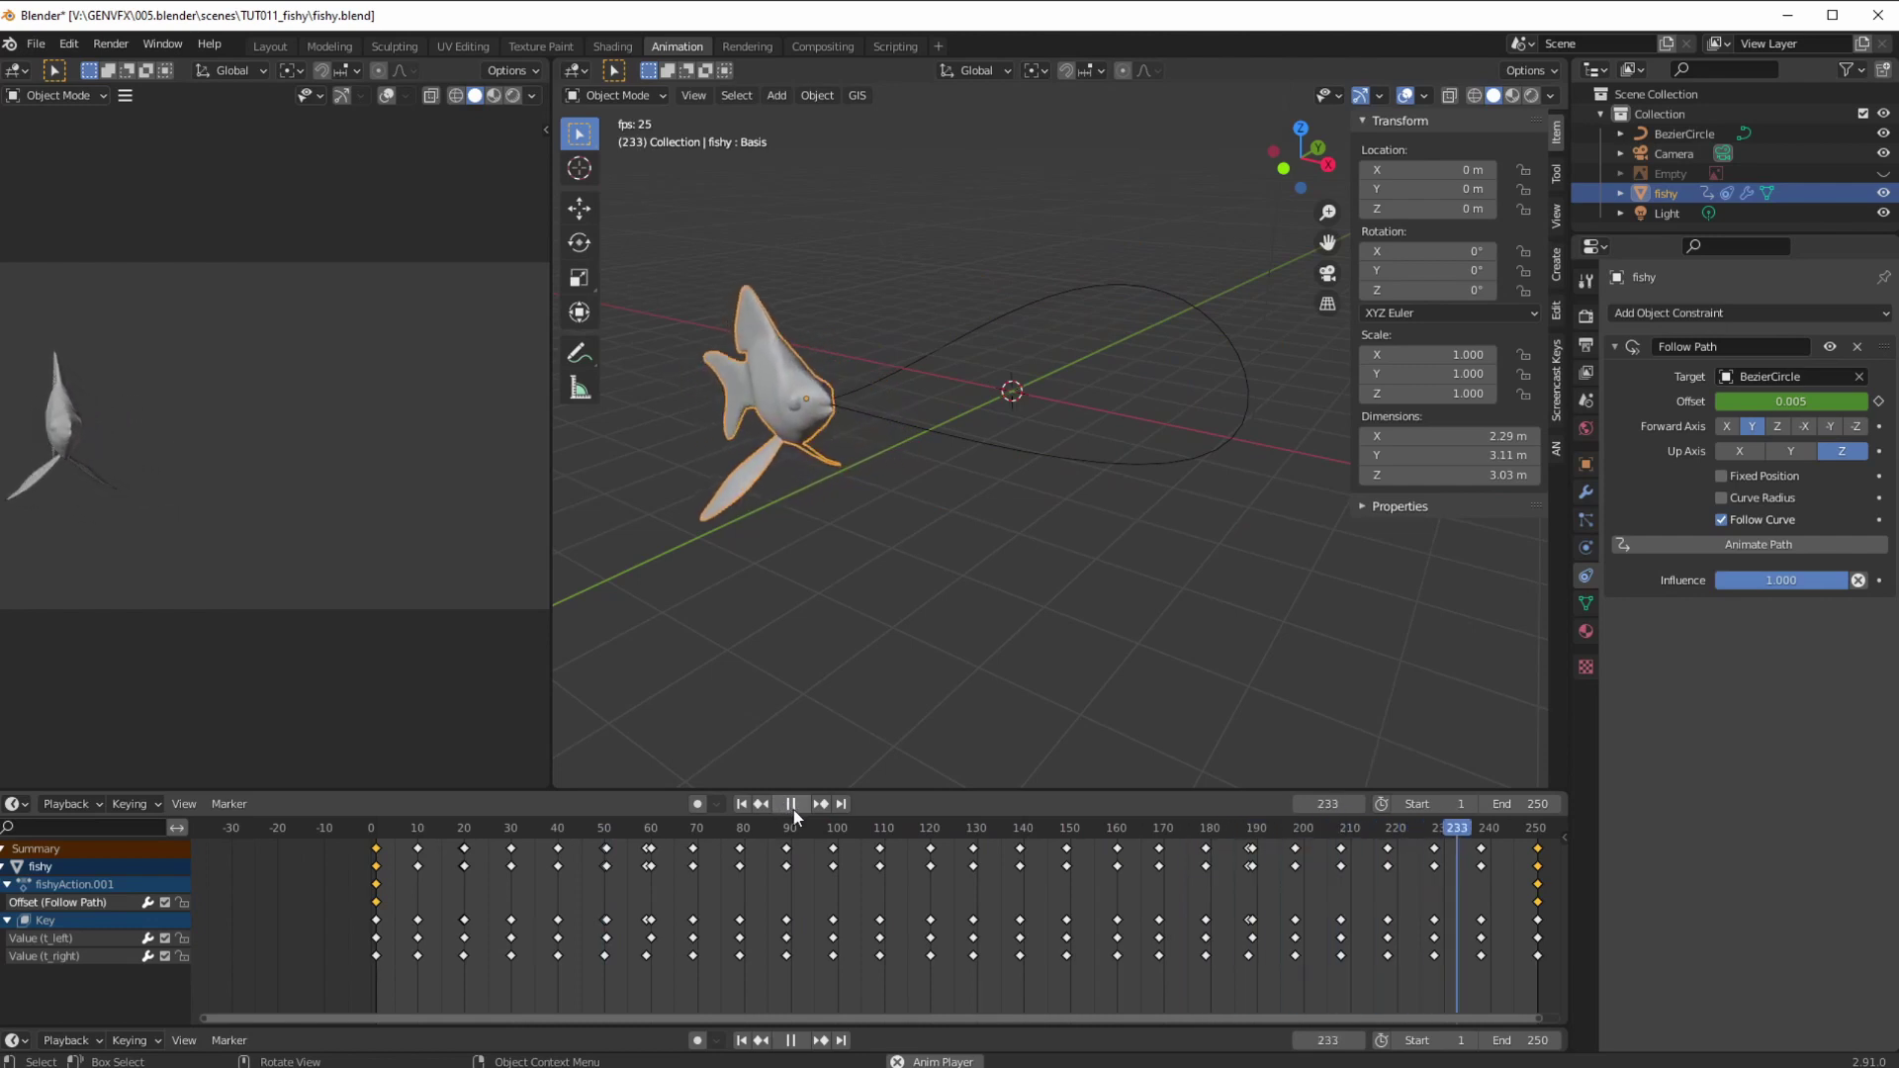
pyautogui.click(791, 804)
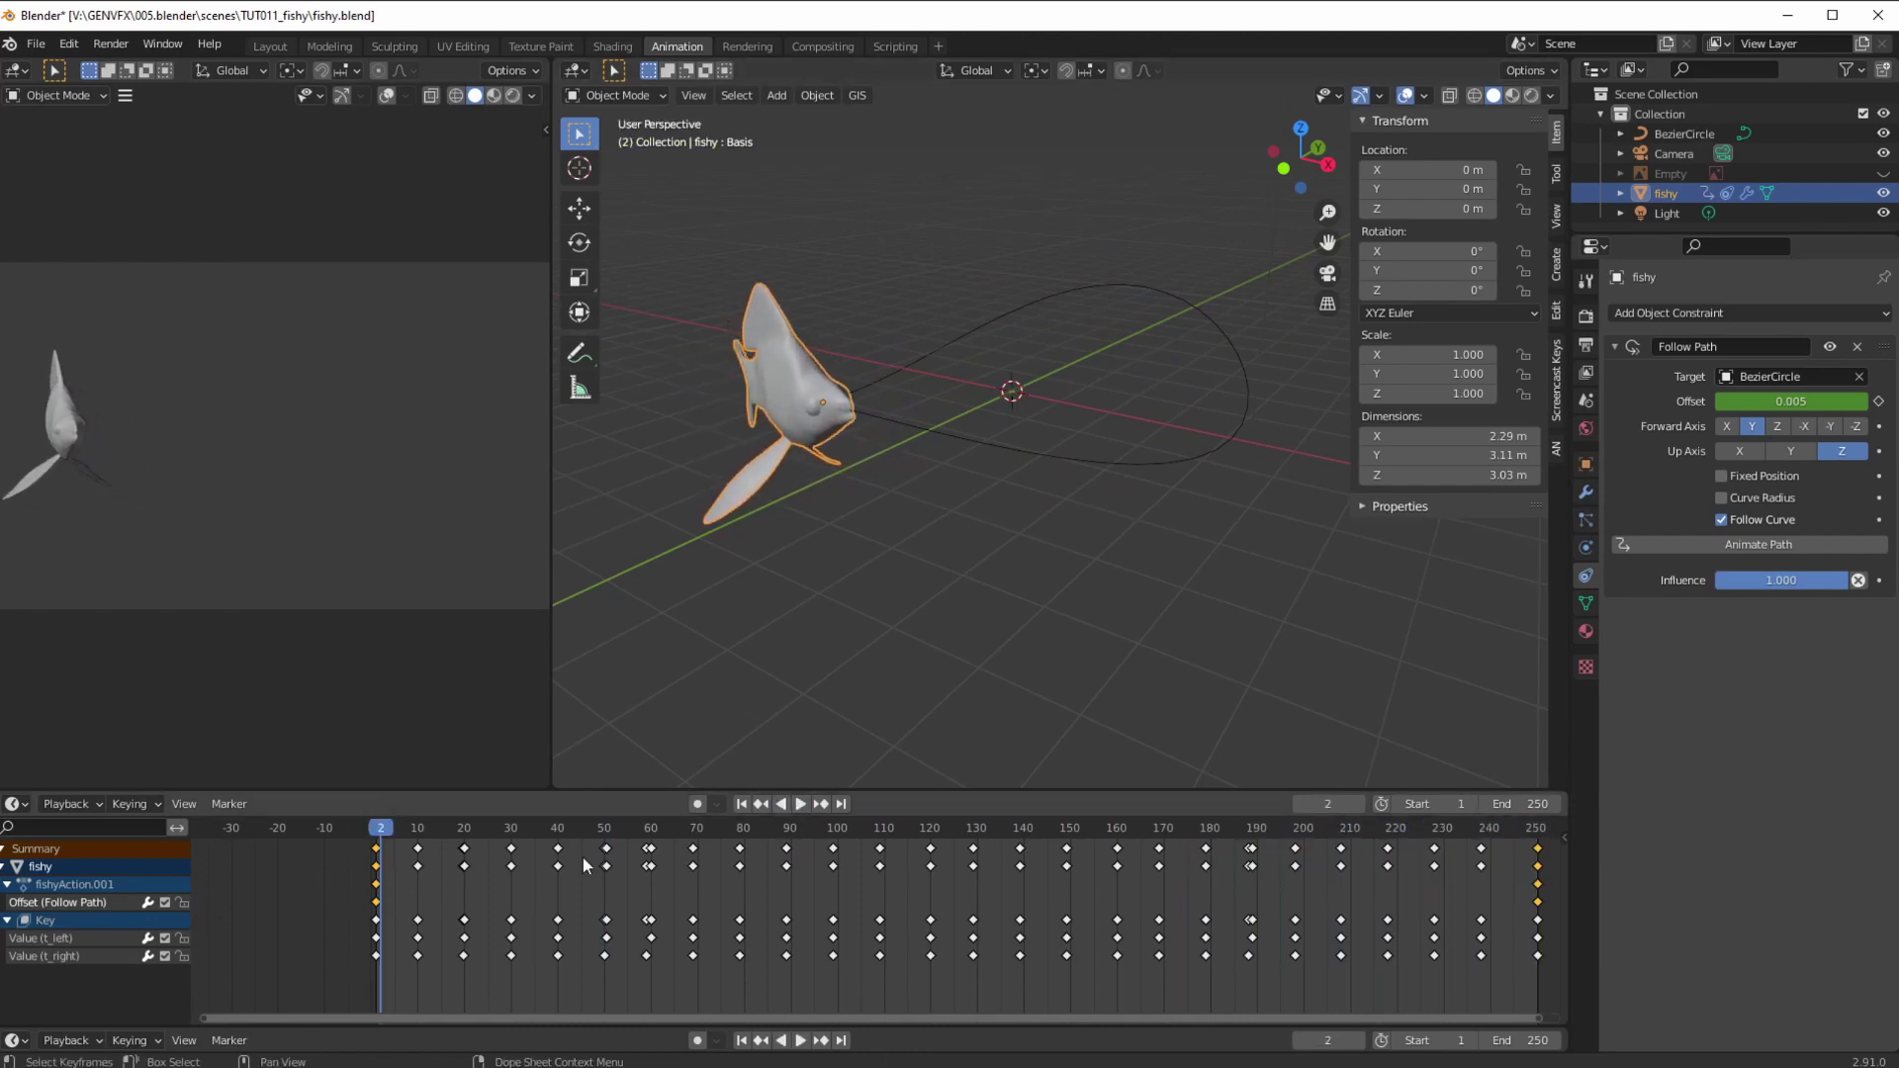
pyautogui.moveTo(380, 834); pyautogui.dragTo(459, 895)
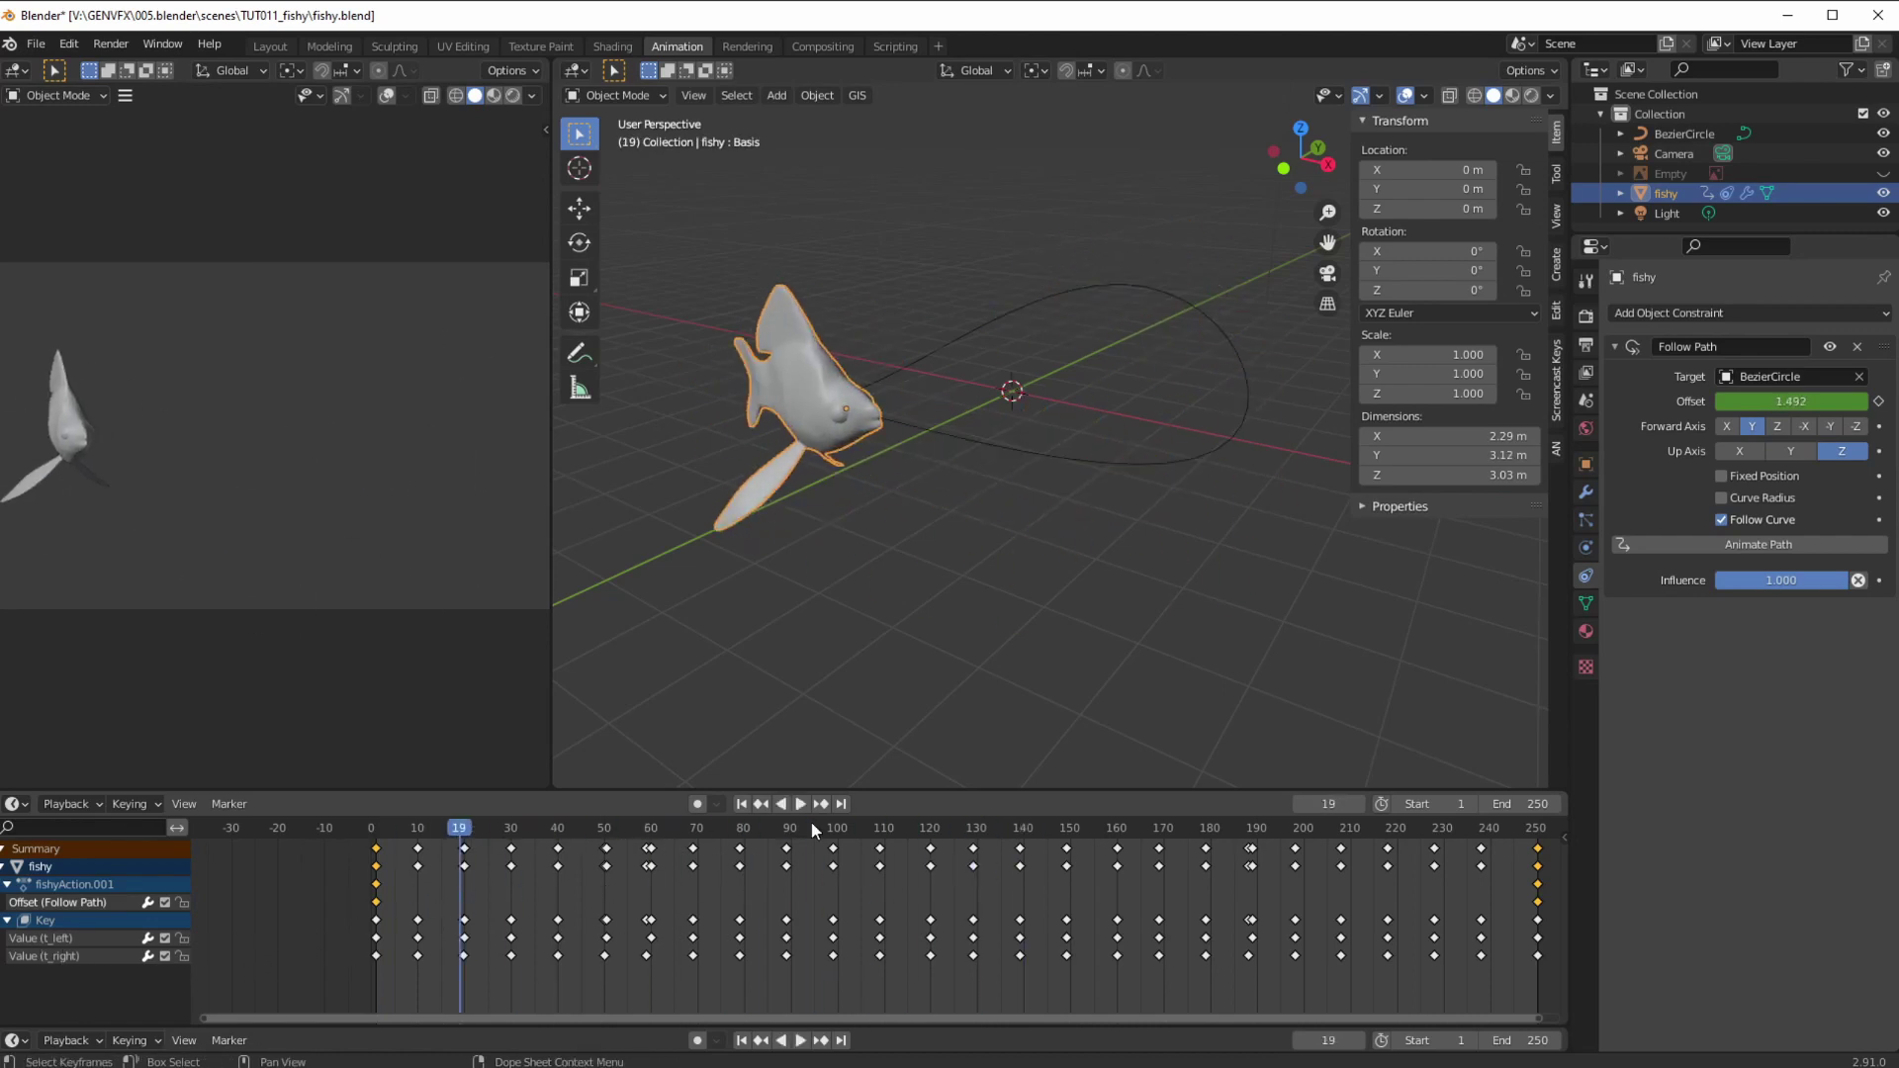
# - Switch the timeline to the Graph Editor, hide the t_left and t_right curves, and fit the Follow Path offset curve in view
pyautogui.click(21, 805)
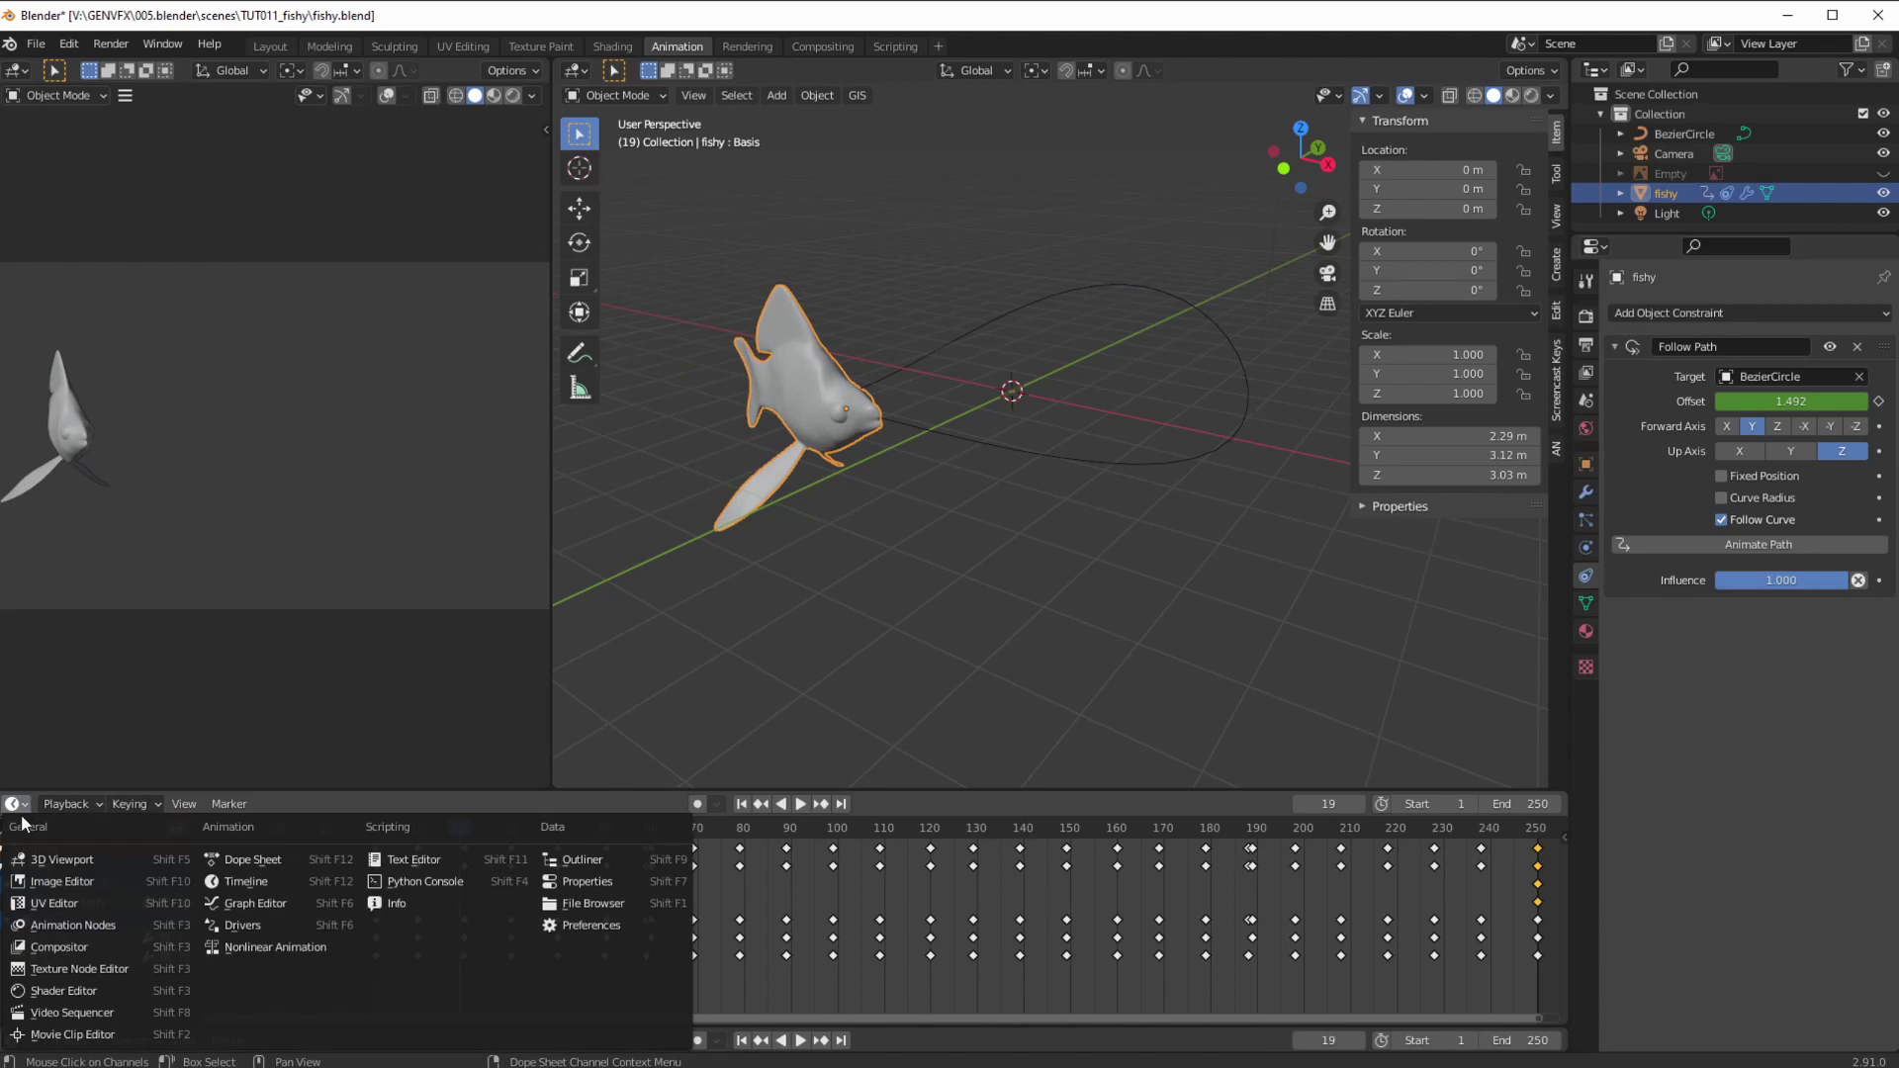
pyautogui.click(281, 904)
pyautogui.keyDown('ctrl'); pyautogui.moveTo(282, 932); pyautogui.dragTo(379, 988, button='middle'); pyautogui.keyUp('ctrl')
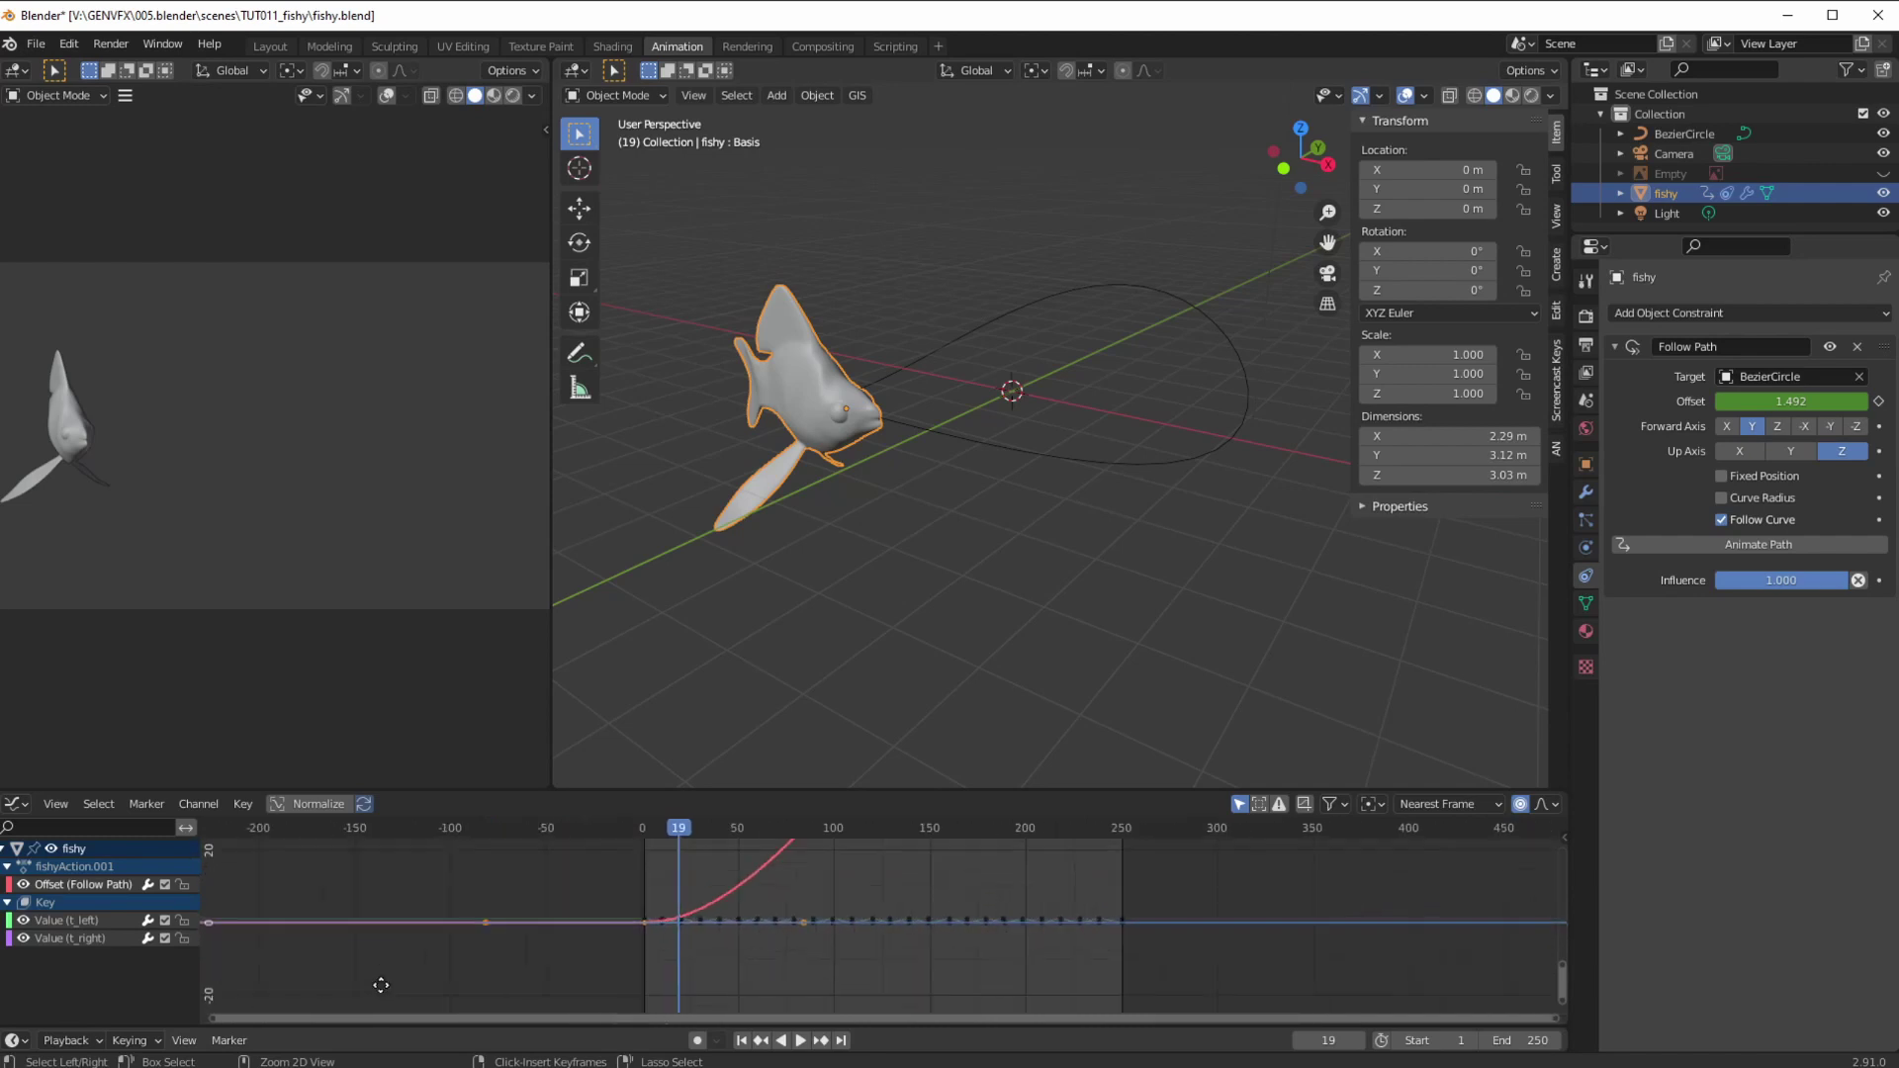
pyautogui.click(23, 885)
pyautogui.click(24, 884)
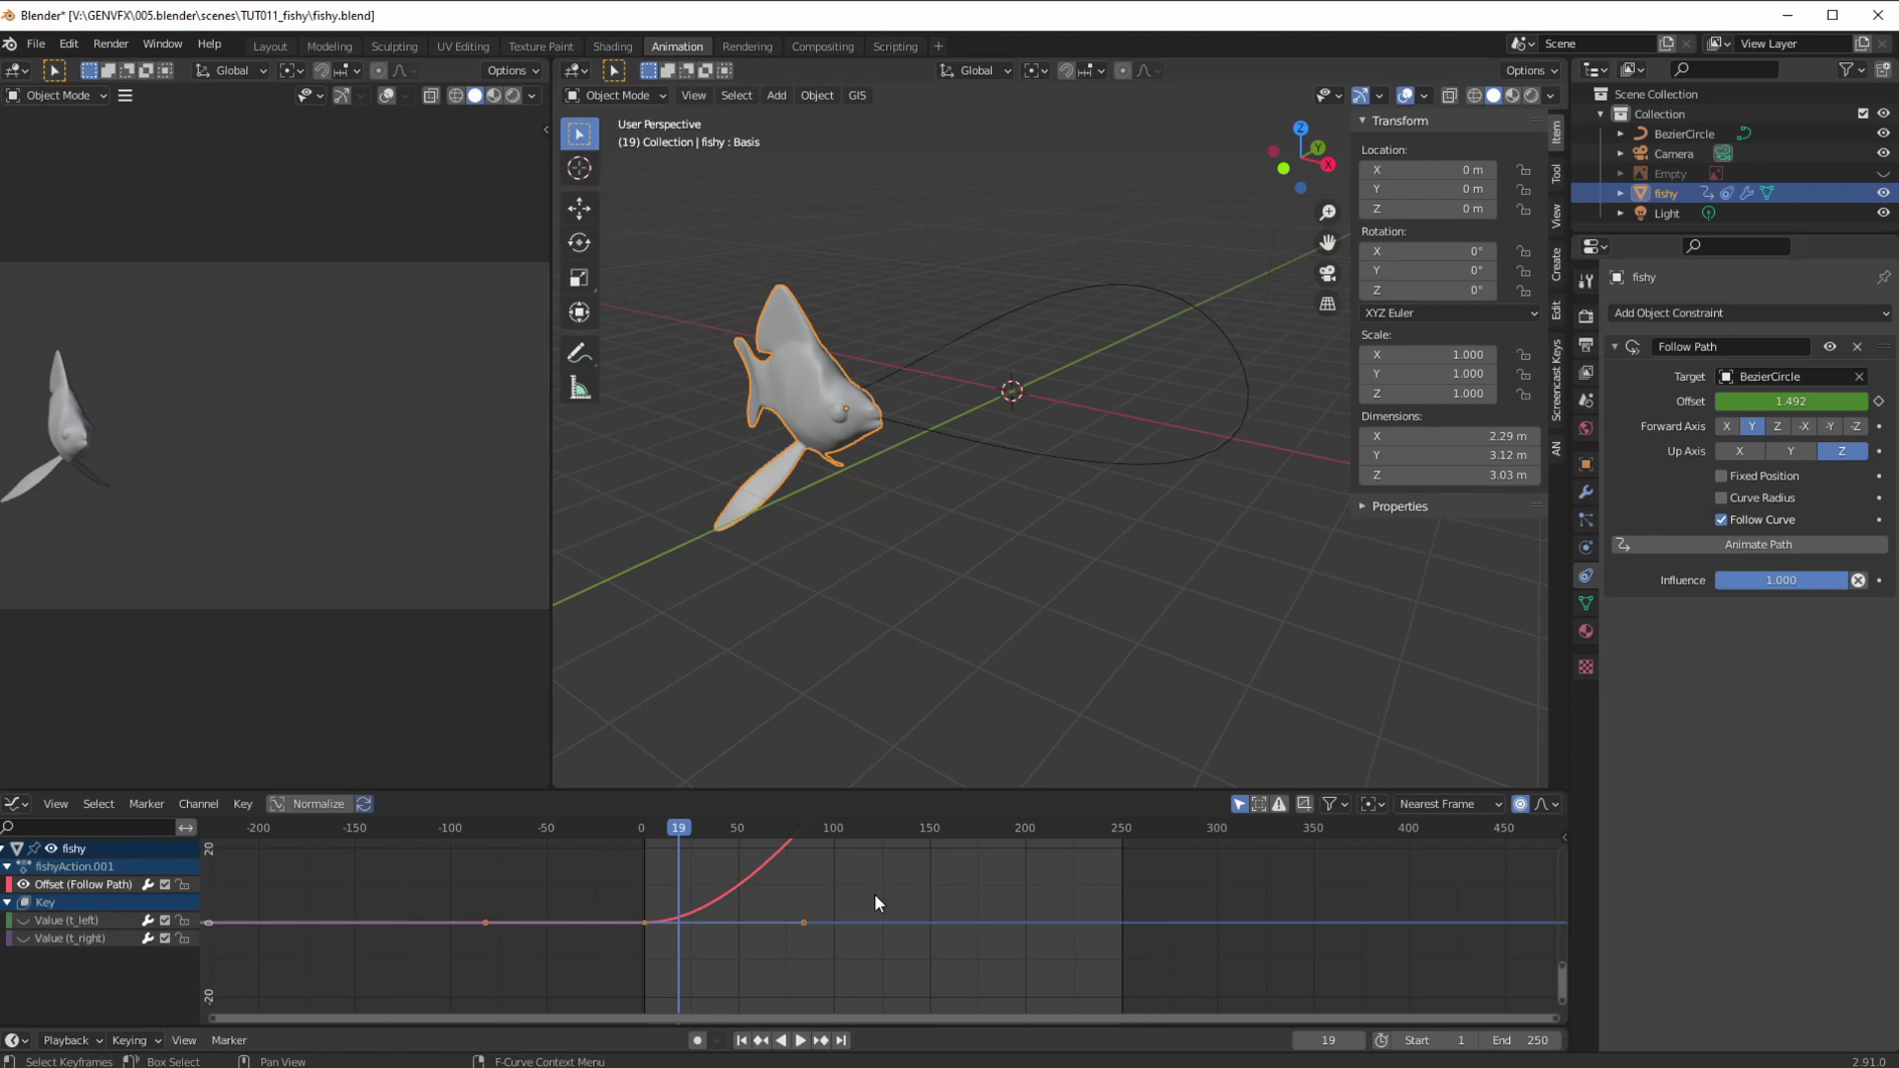
pyautogui.press('Home')
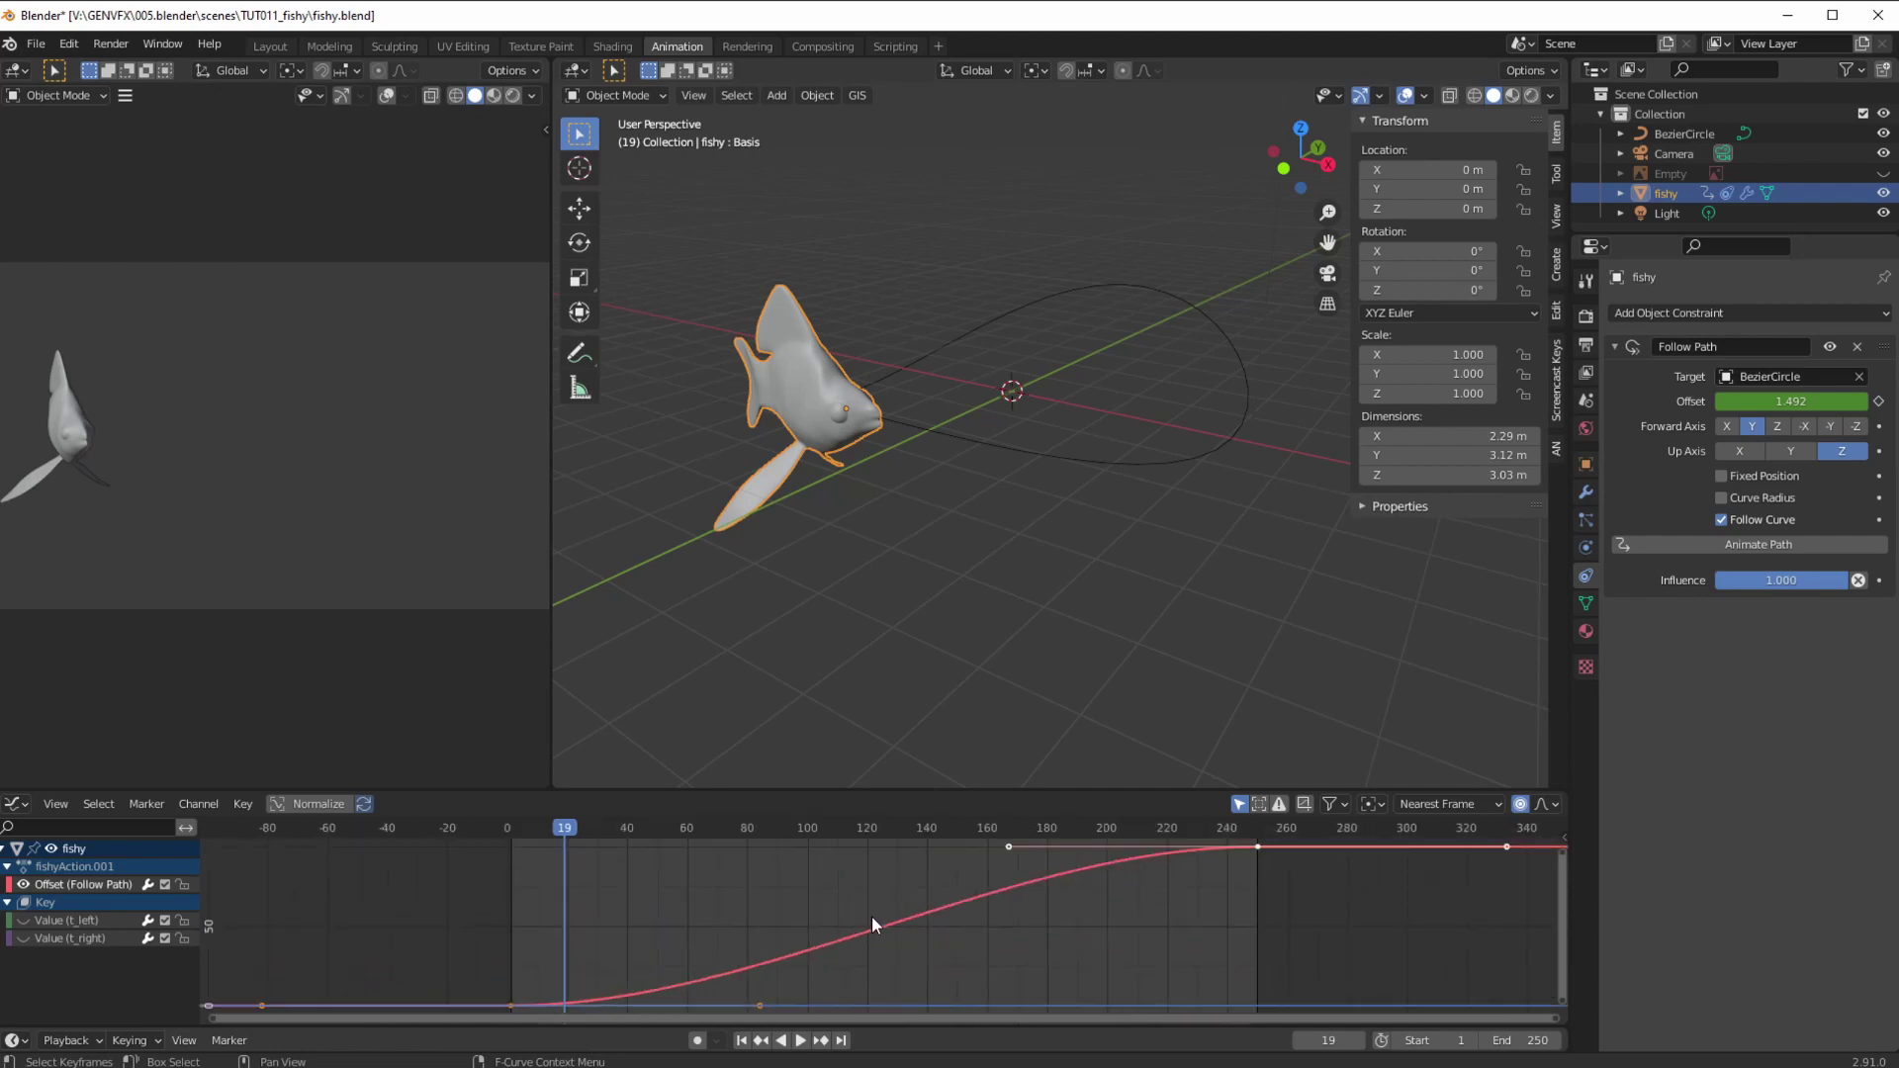
# - Enlarge the Graph Editor and set both keyframes of the Follow Path offset curve to Linear interpolation
pyautogui.click(1278, 832)
pyautogui.keyDown('ctrl'); pyautogui.moveTo(595, 962); pyautogui.dragTo(599, 948, button='middle'); pyautogui.keyUp('ctrl')
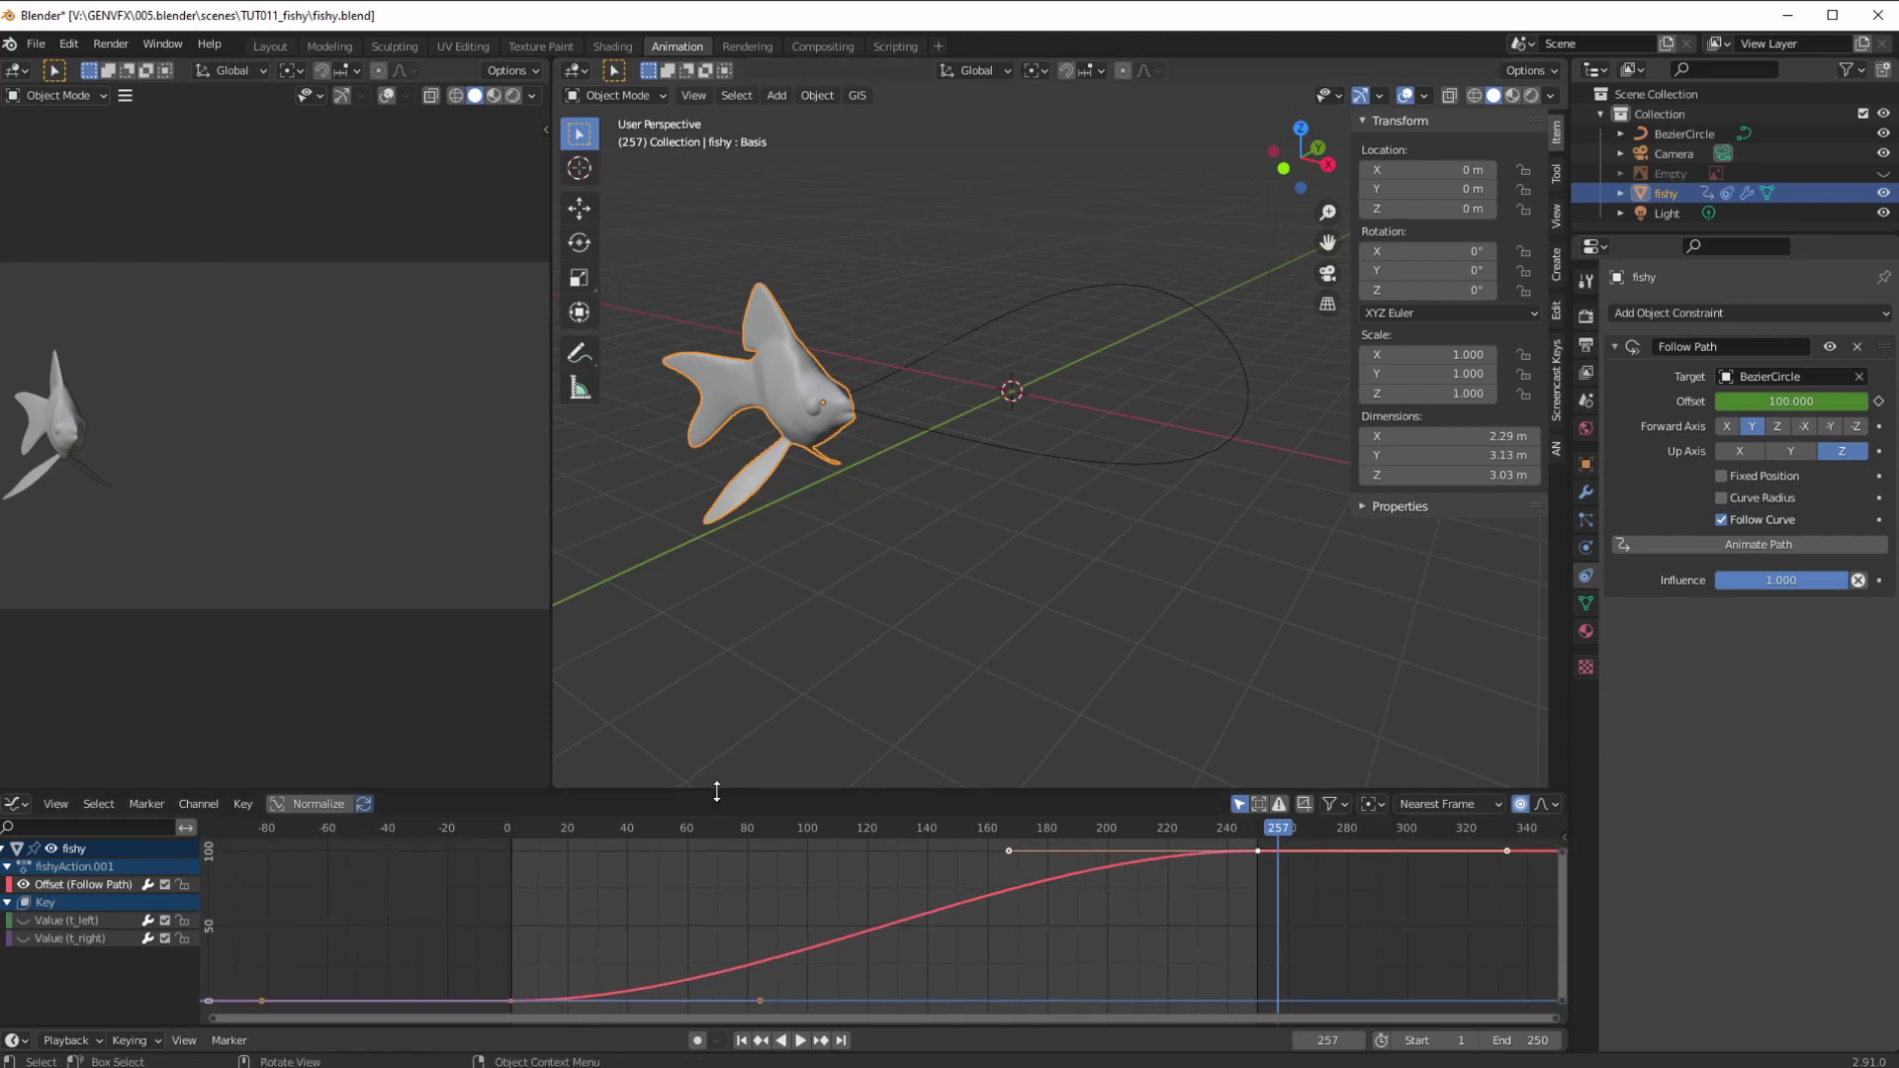
pyautogui.moveTo(722, 790); pyautogui.dragTo(744, 599)
pyautogui.moveTo(1308, 643); pyautogui.dragTo(455, 1011)
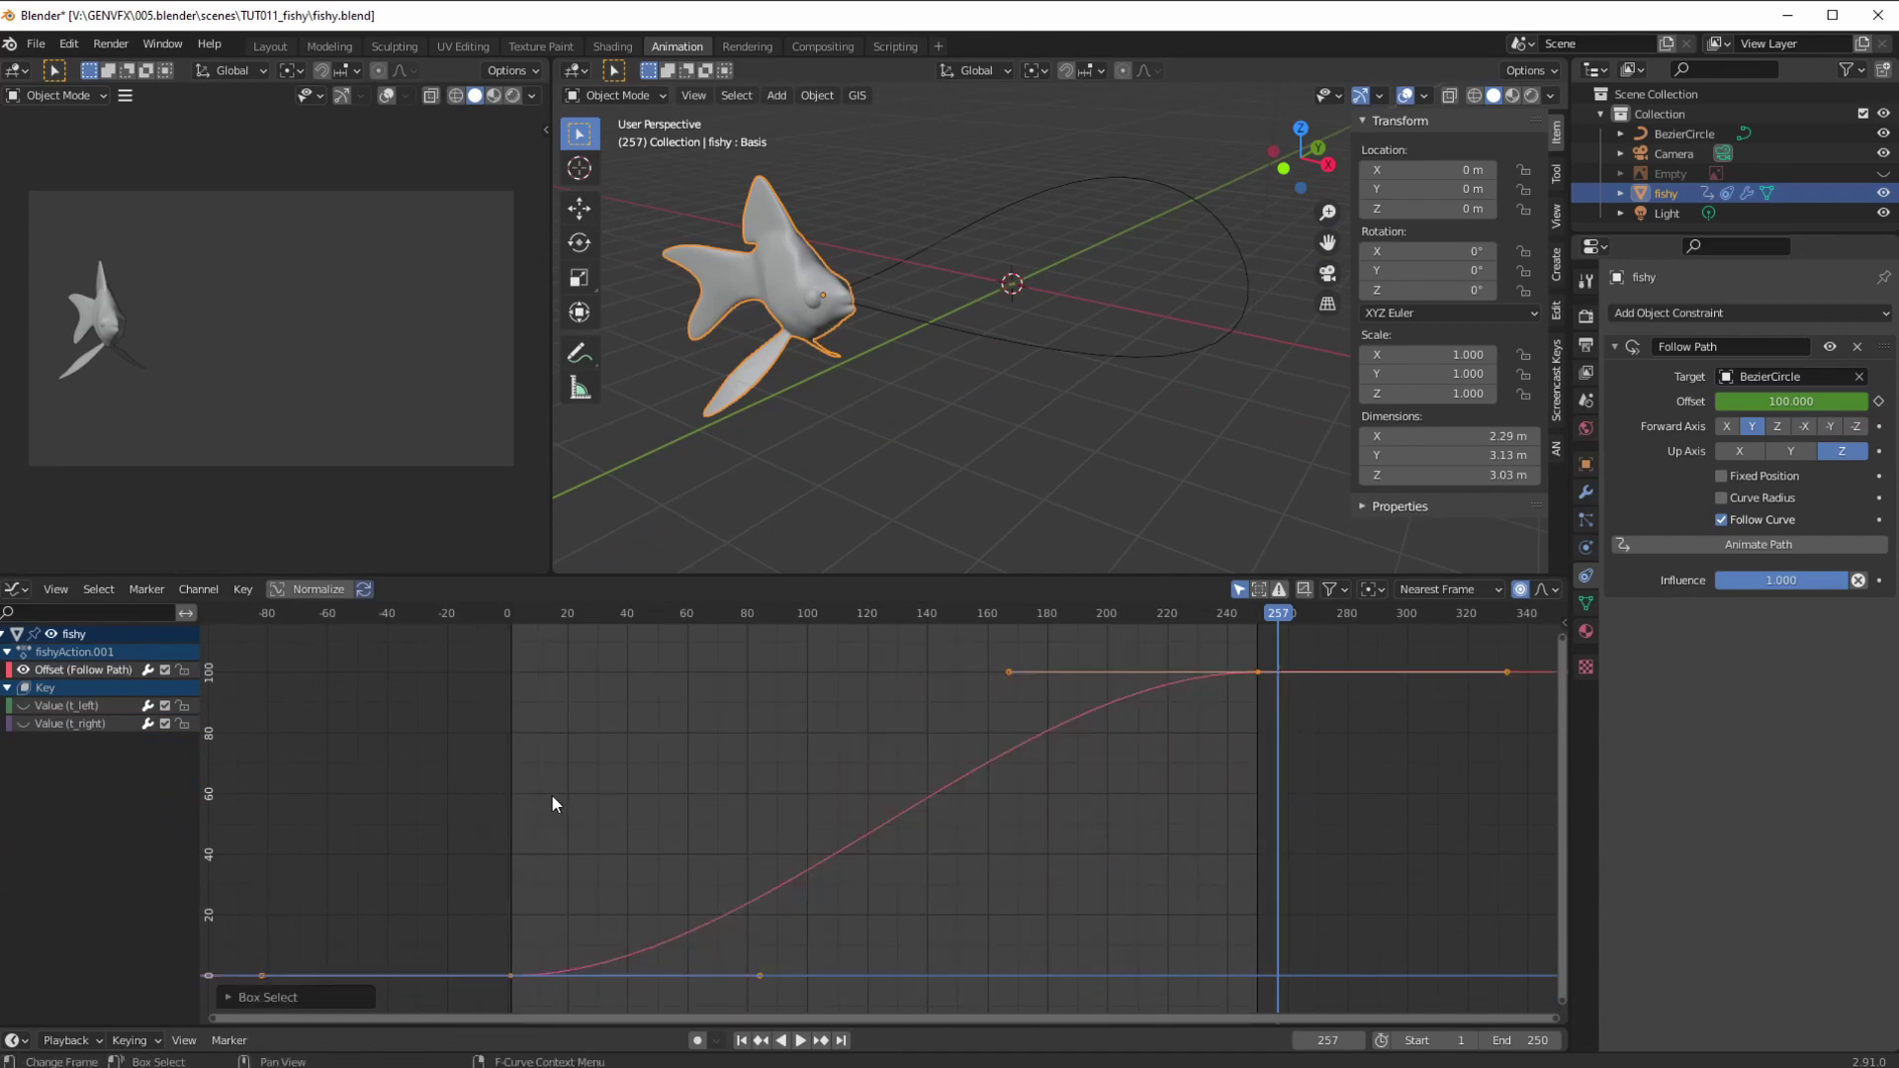
pyautogui.press('t')
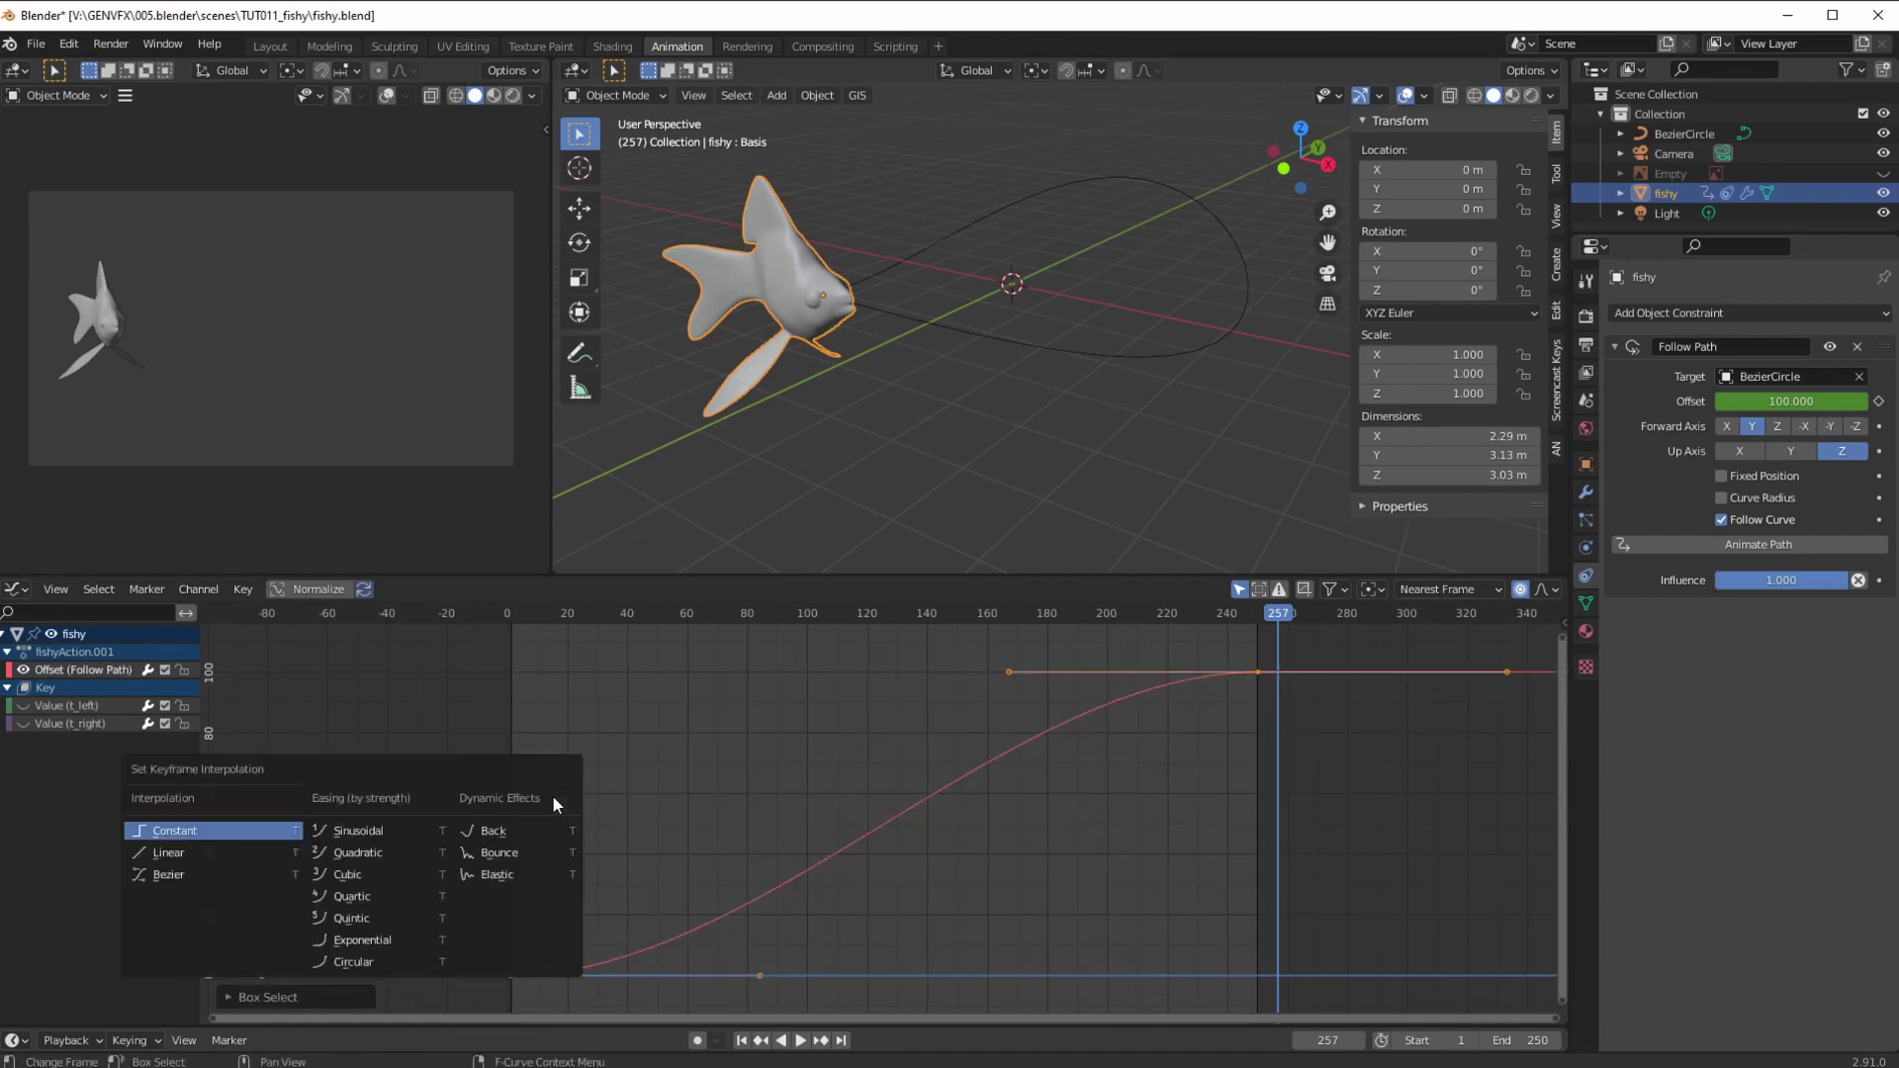
pyautogui.click(229, 857)
# - Play and scrub the first part of the swim to examine the fish's speed along the path
pyautogui.press('space')
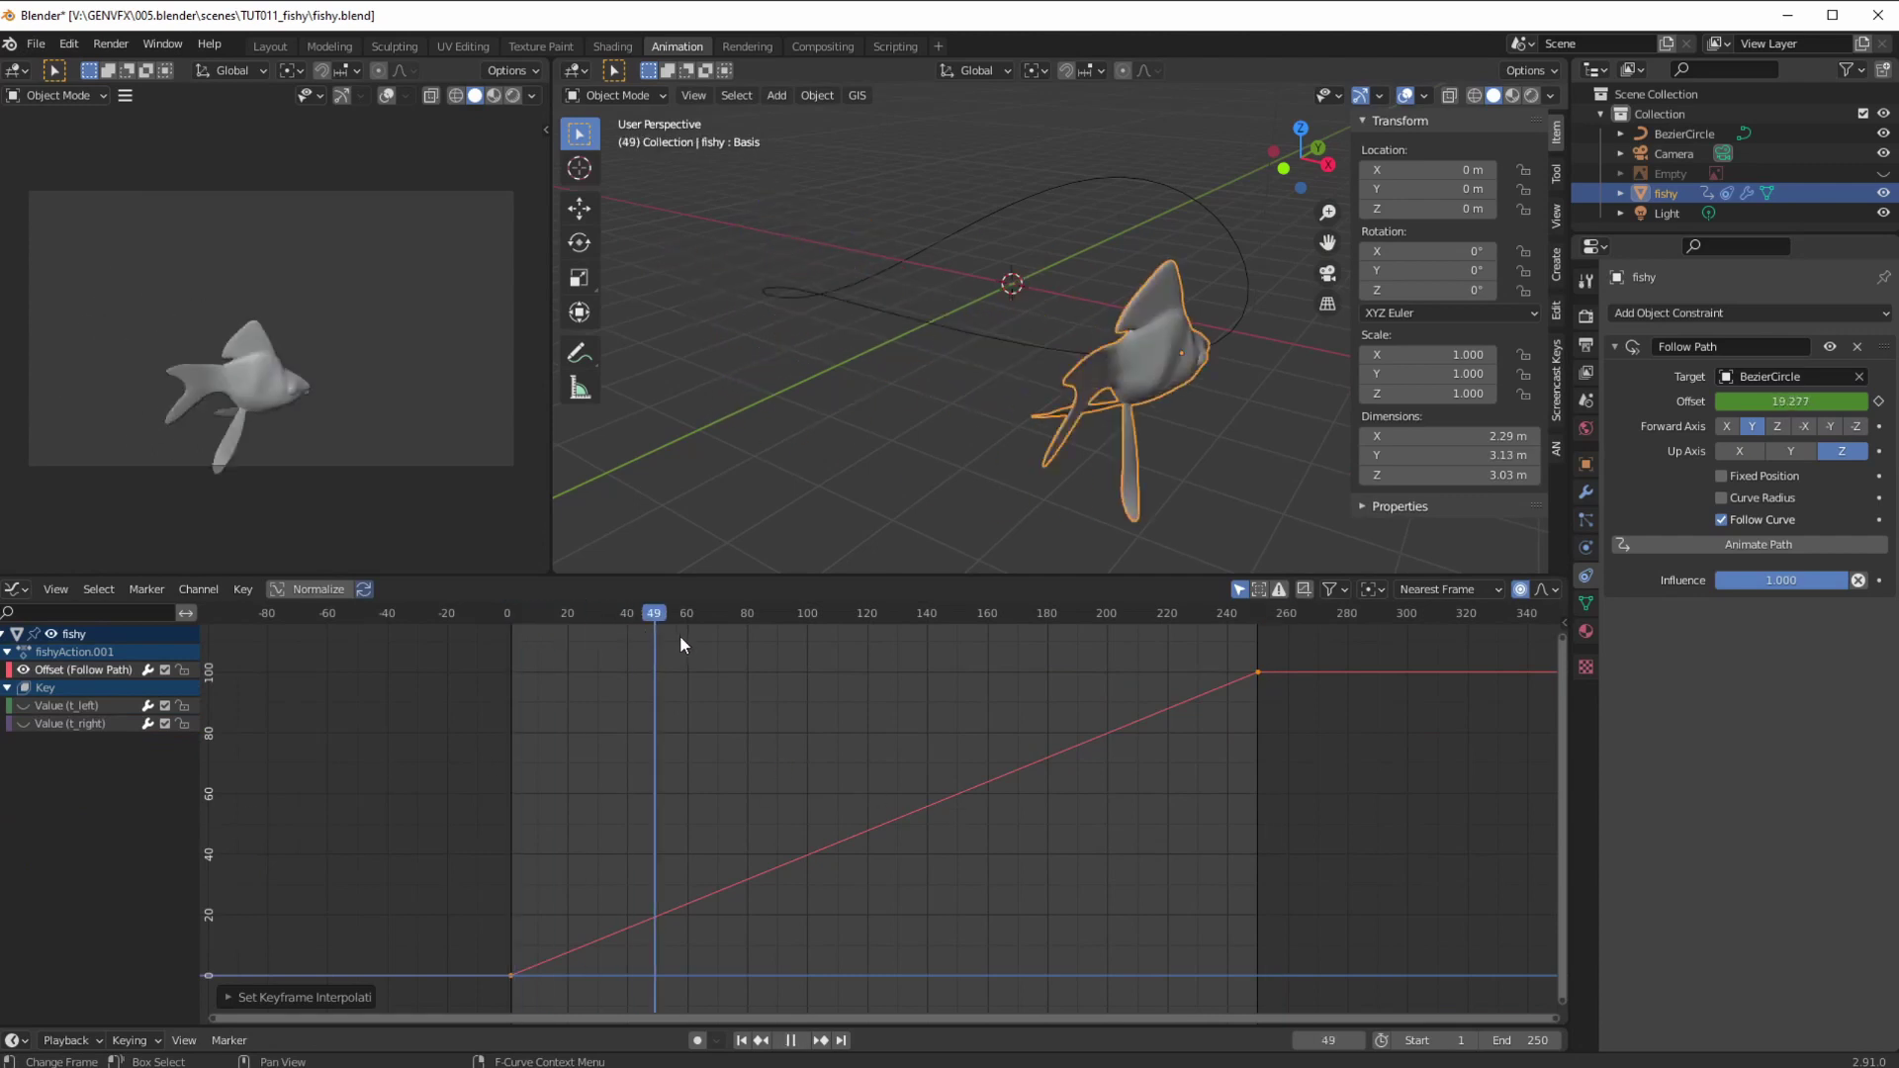
pyautogui.moveTo(602, 674); pyautogui.dragTo(694, 678)
pyautogui.press('space')
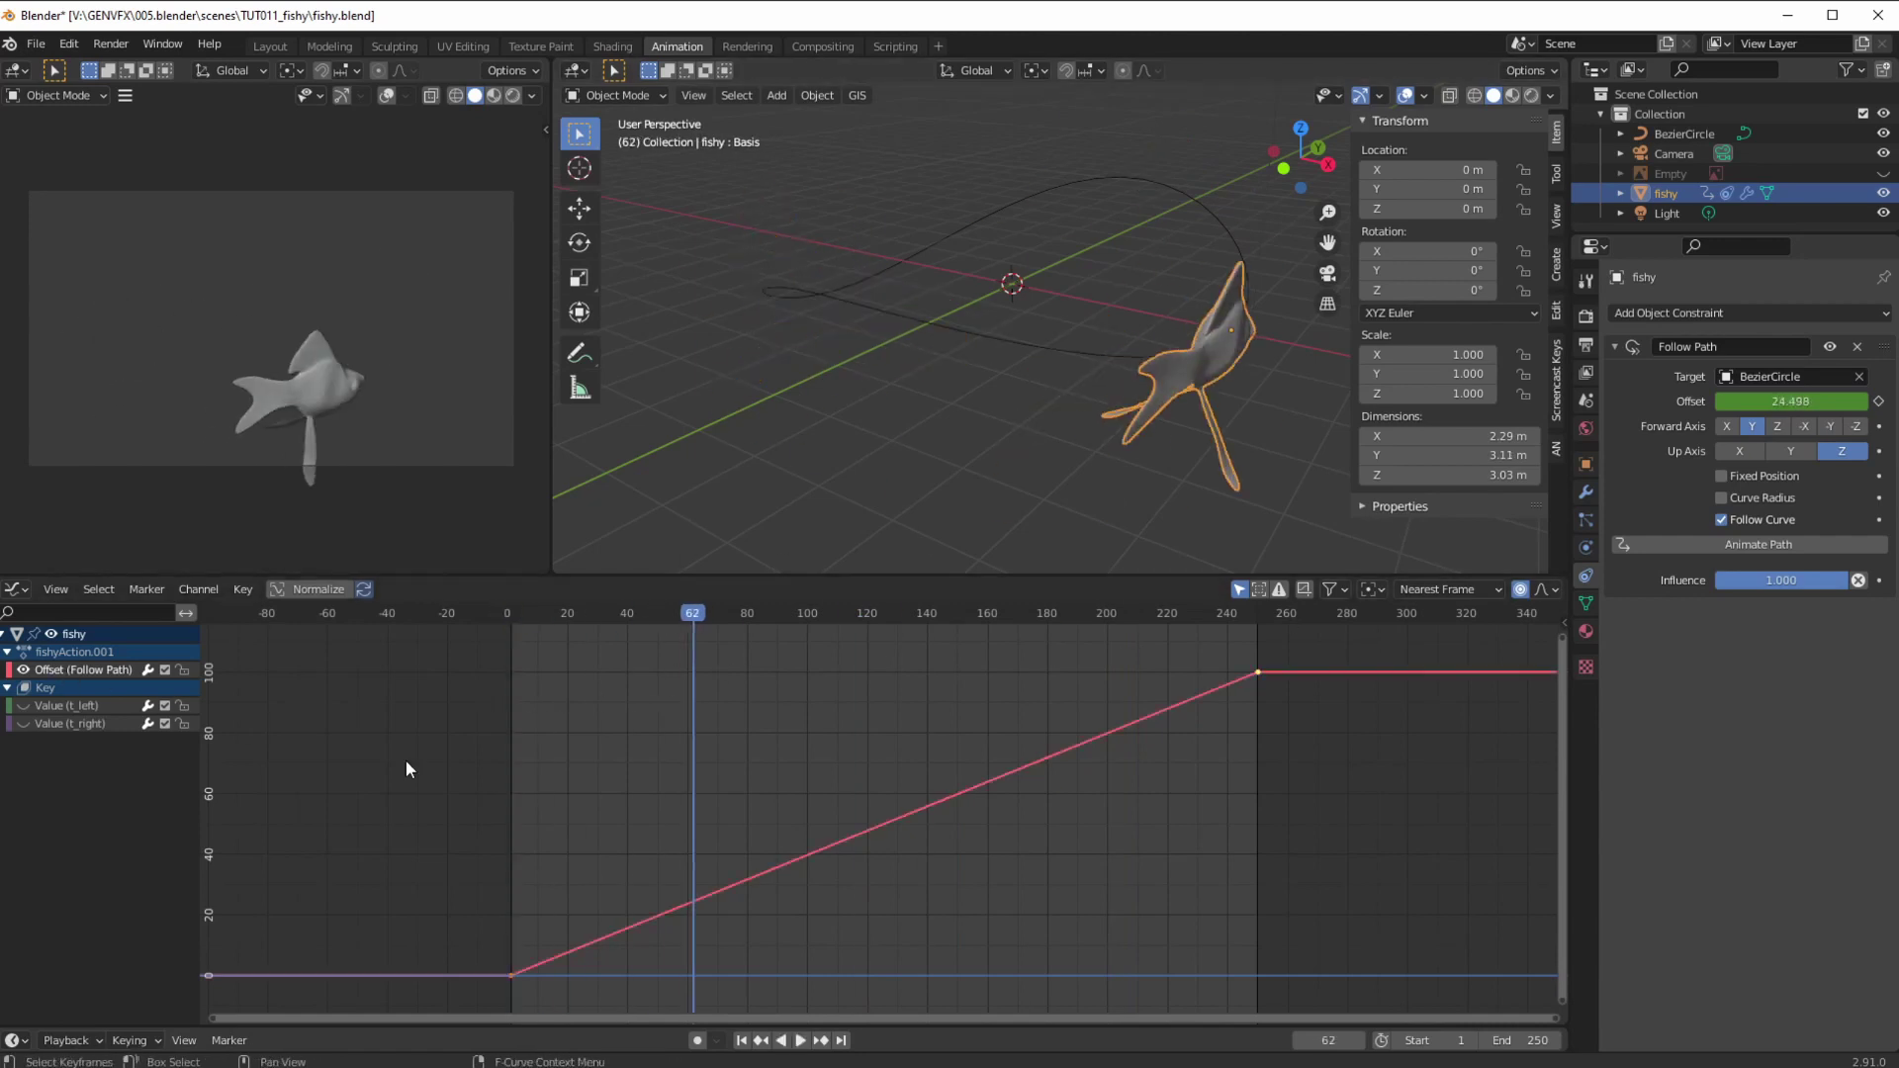
pyautogui.rightClick(689, 900)
pyautogui.moveTo(597, 615); pyautogui.dragTo(516, 619)
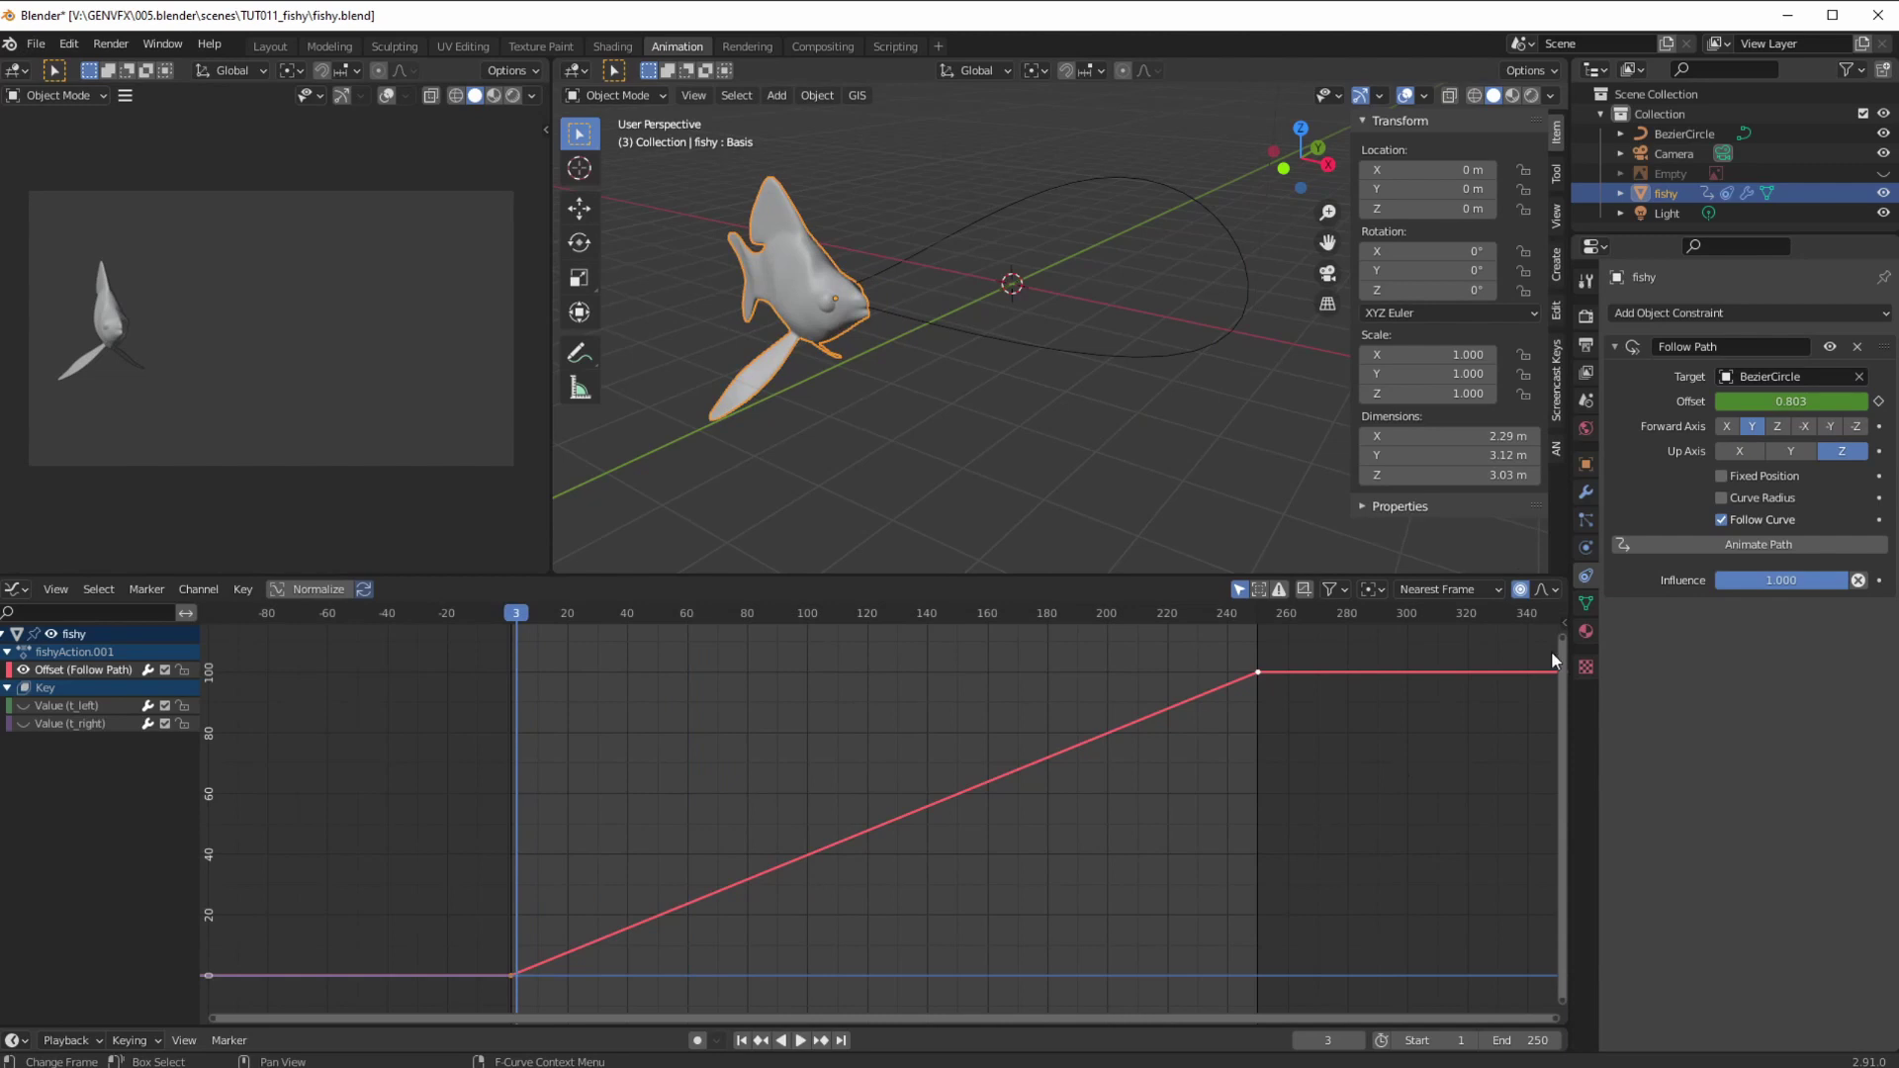
# - Hide the viewport's toolbar and sidebar, then shrink the Graph Editor and look through the camera in the enlarged viewport
pyautogui.scroll(1, 868, 487)
pyautogui.moveTo(929, 514); pyautogui.dragTo(870, 553, button='middle')
pyautogui.press('t')
pyautogui.press('n')
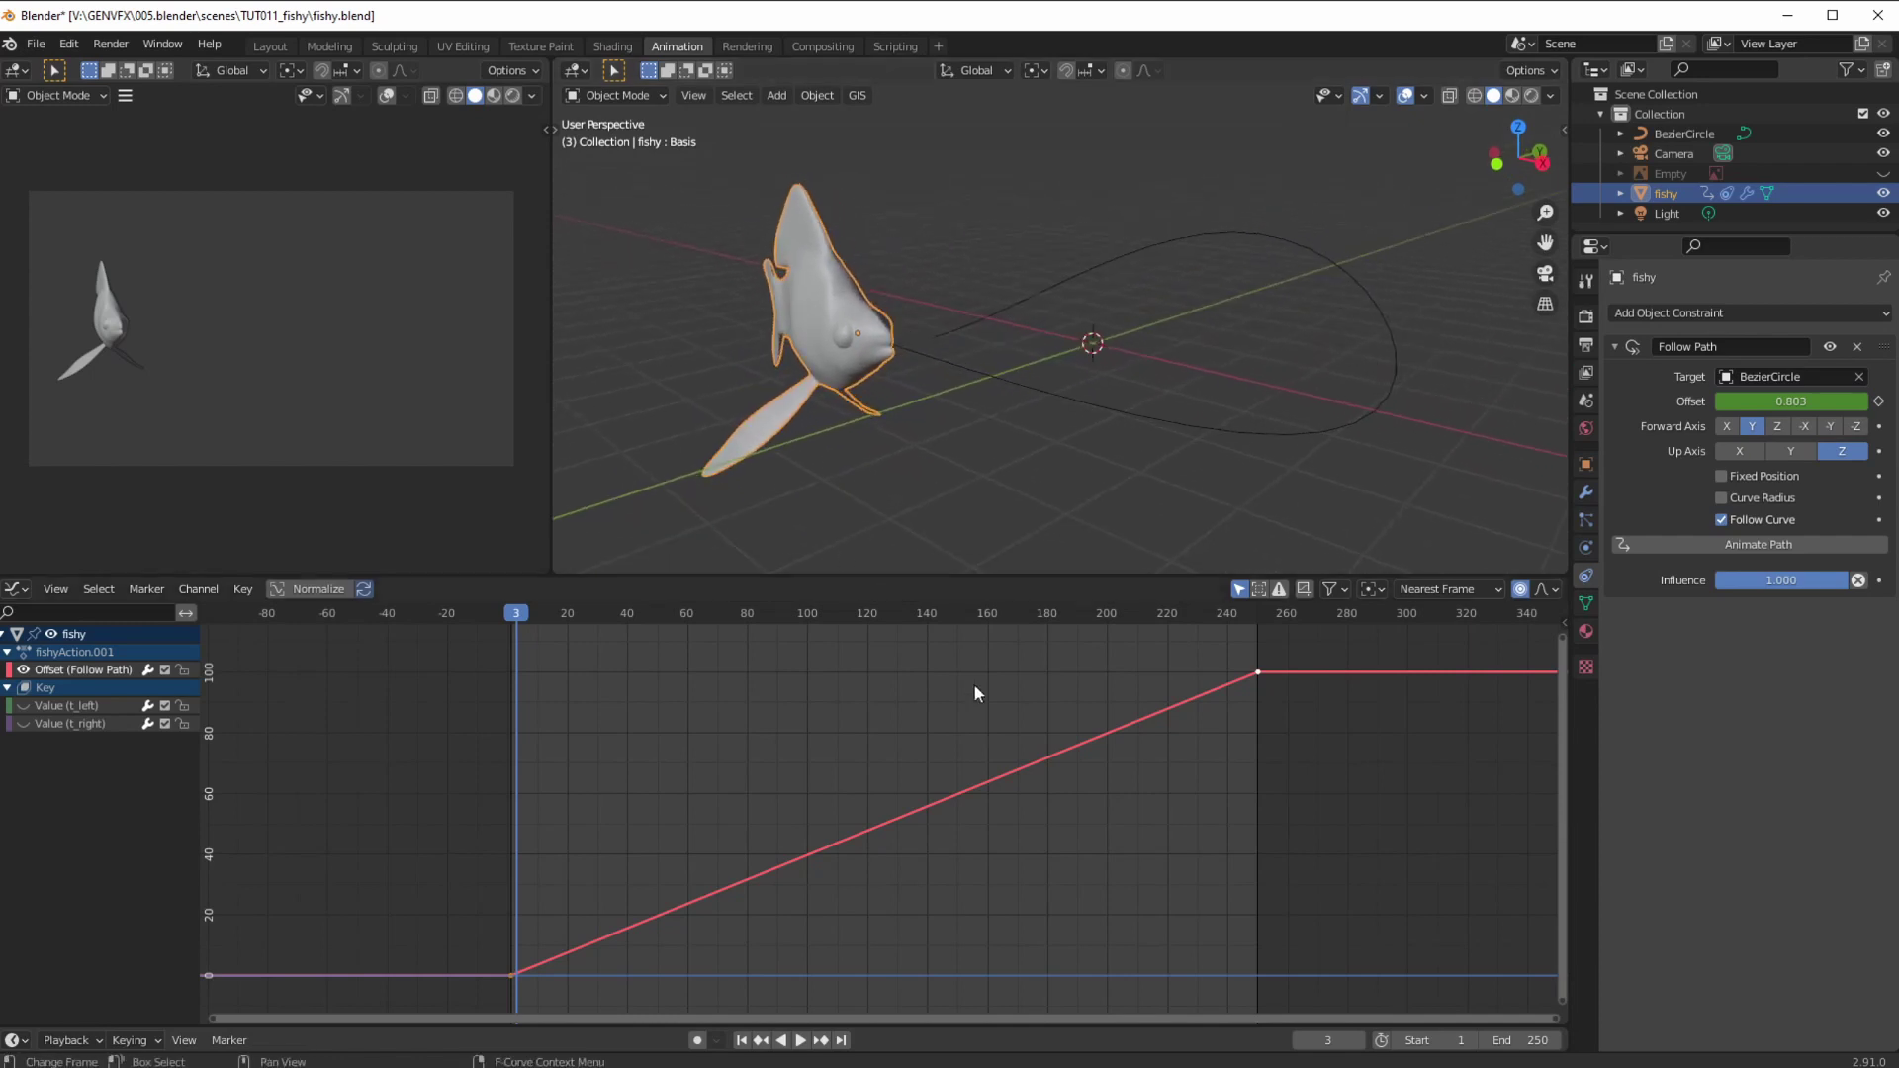
pyautogui.moveTo(775, 576); pyautogui.dragTo(772, 875)
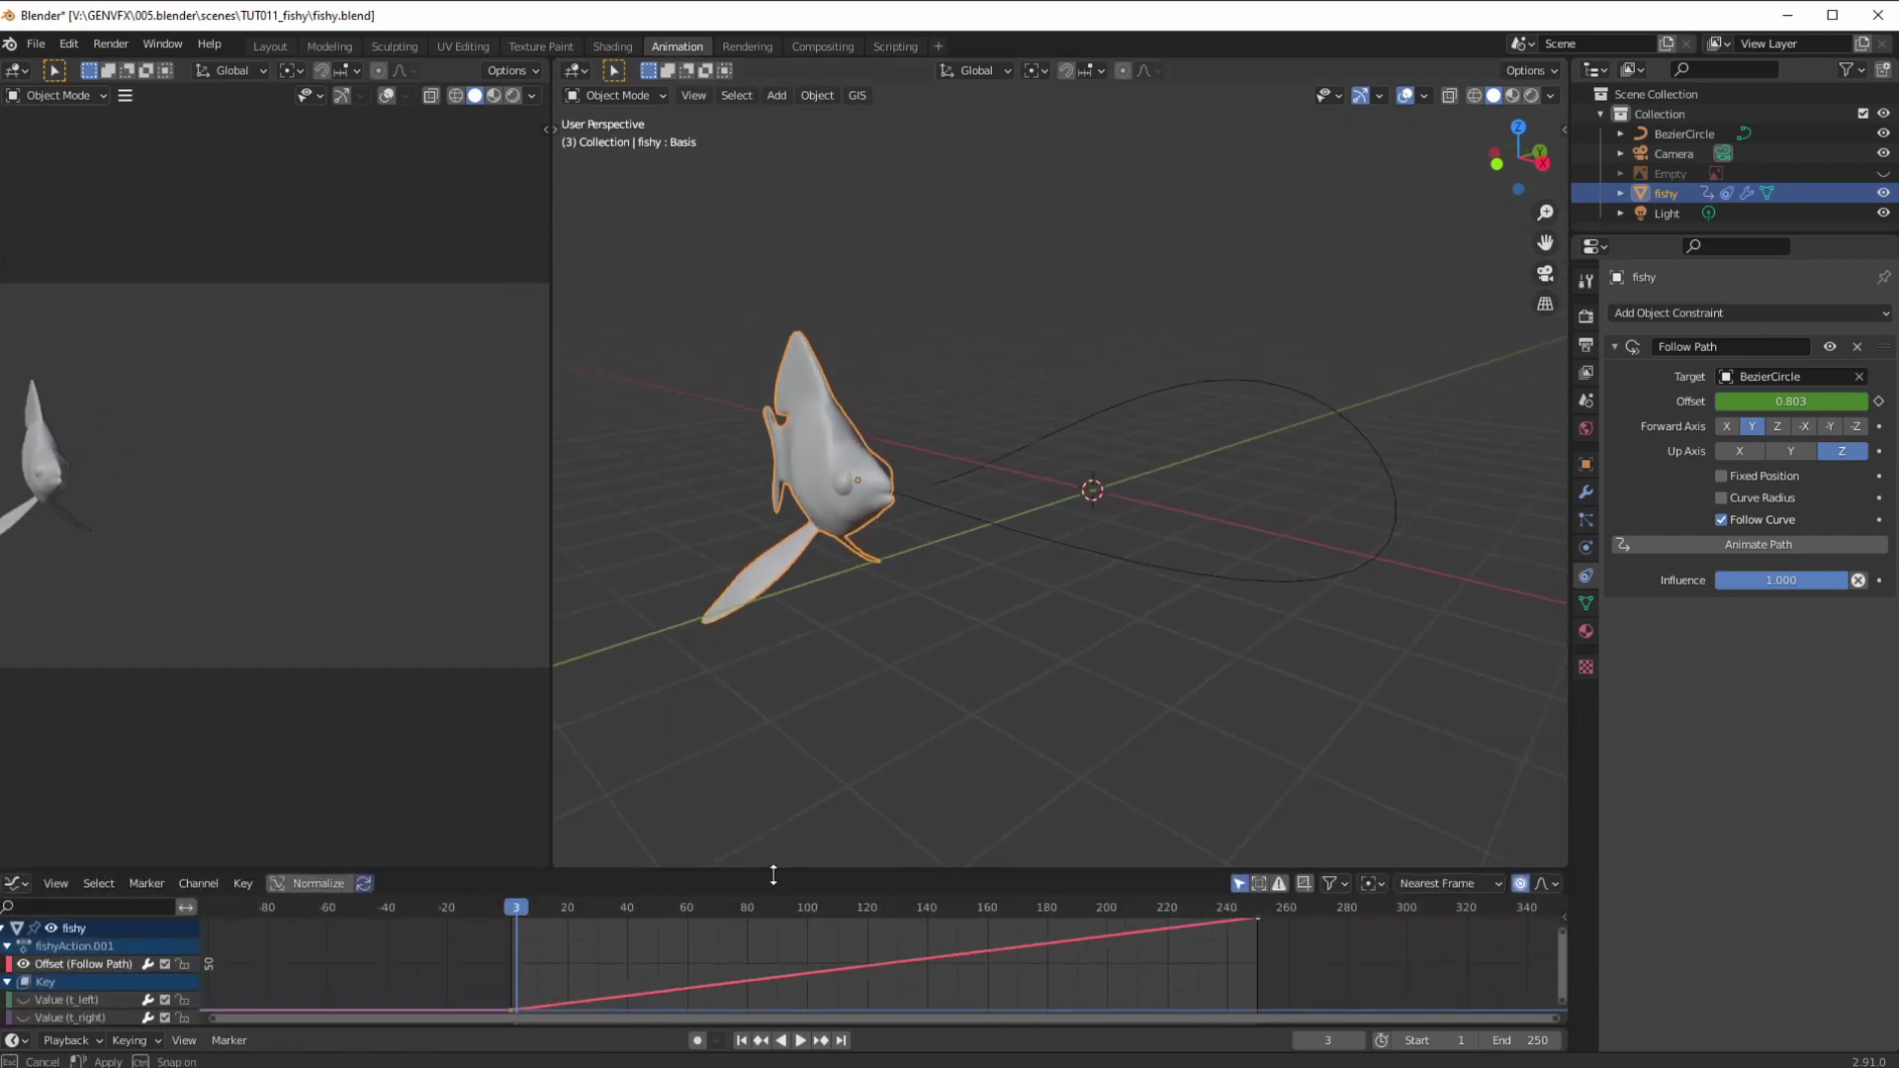
pyautogui.press('KP_0')
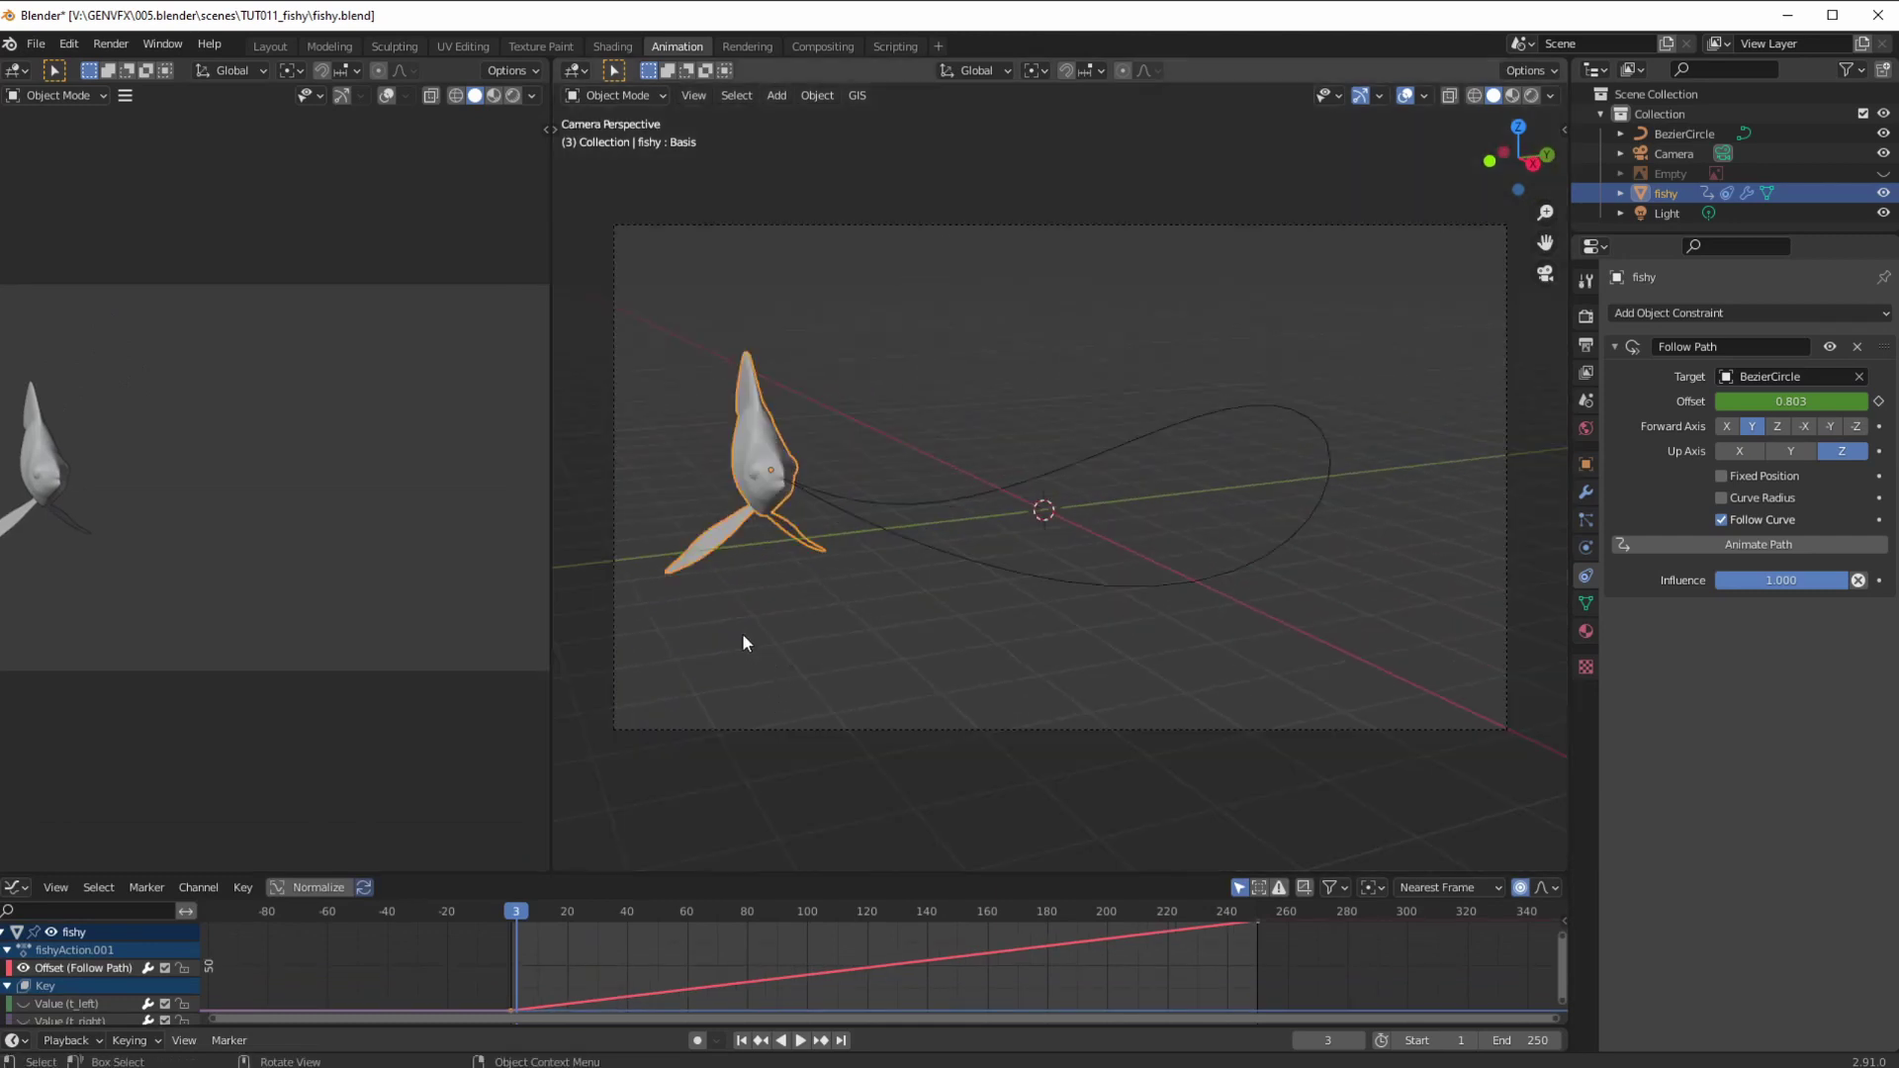
# - Switch to the Modeling workspace in camera view and add a Timeline area below the viewport
pyautogui.click(329, 47)
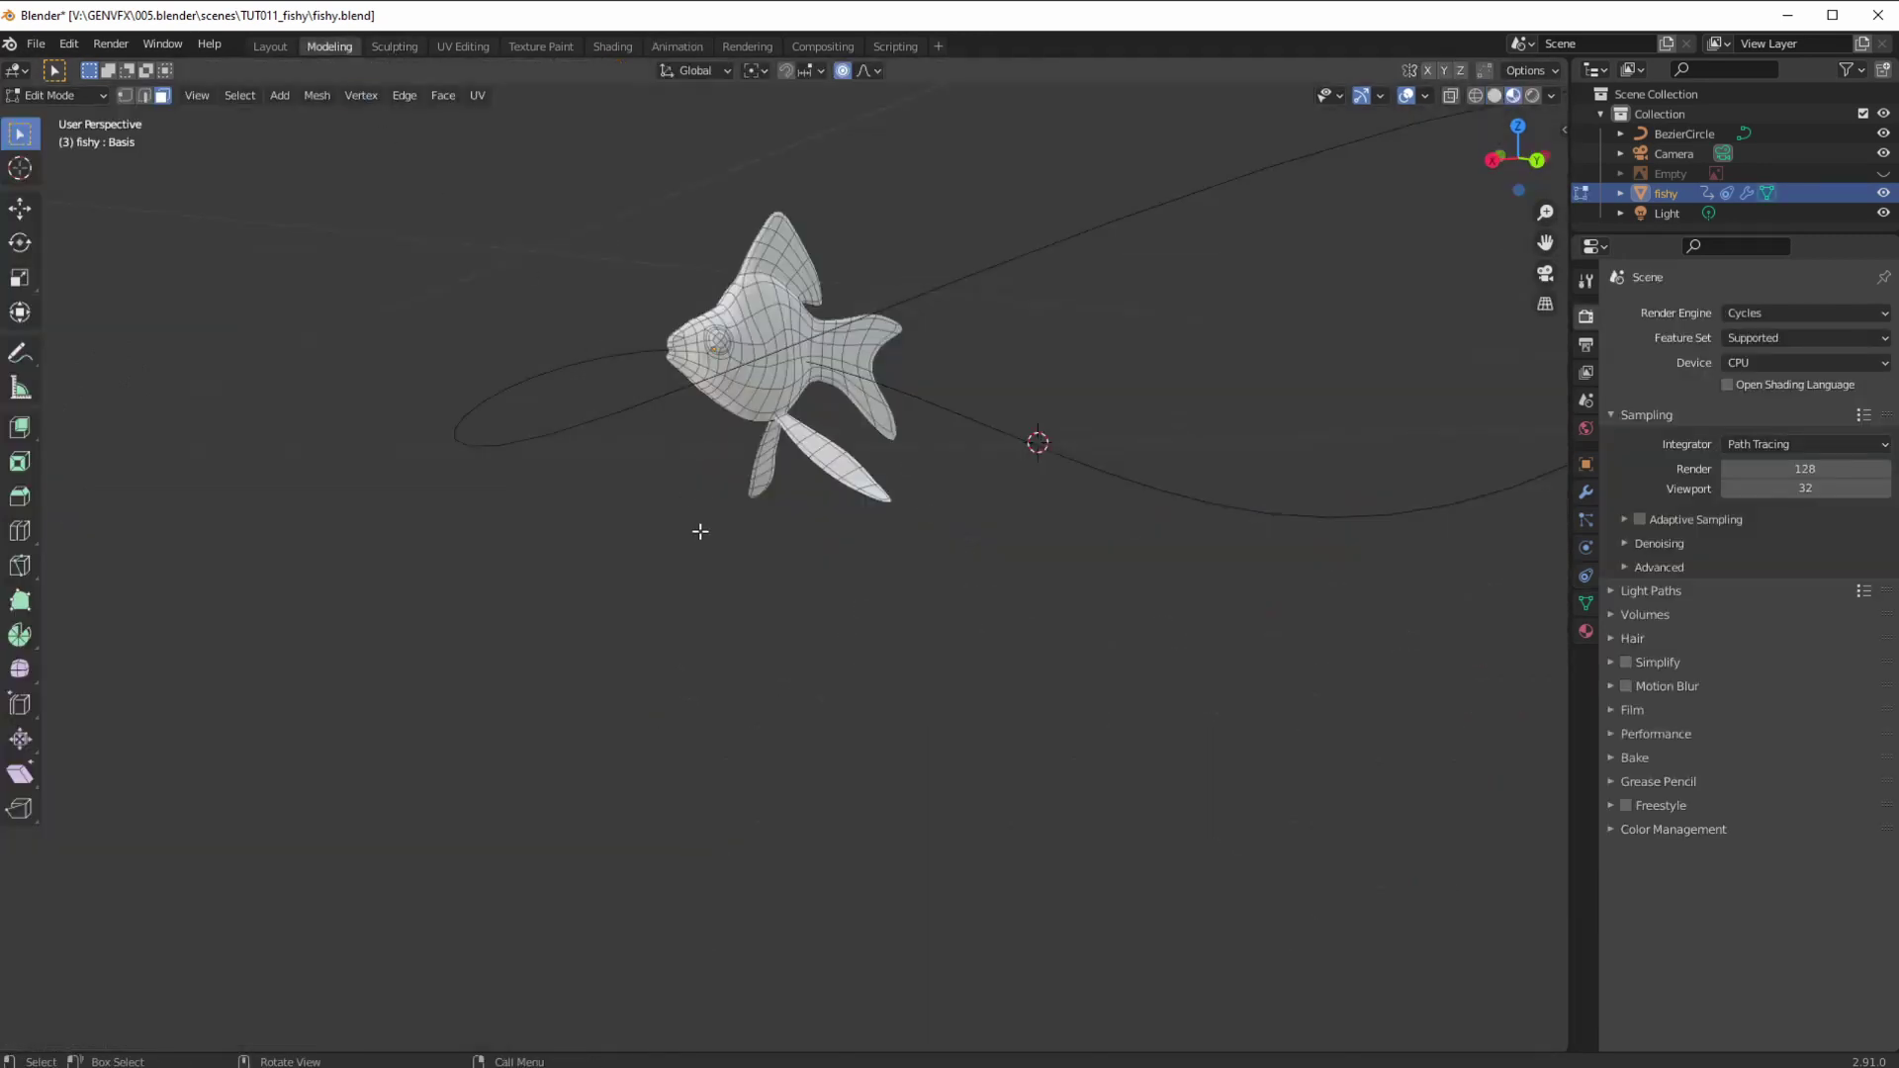
pyautogui.press('KP_0')
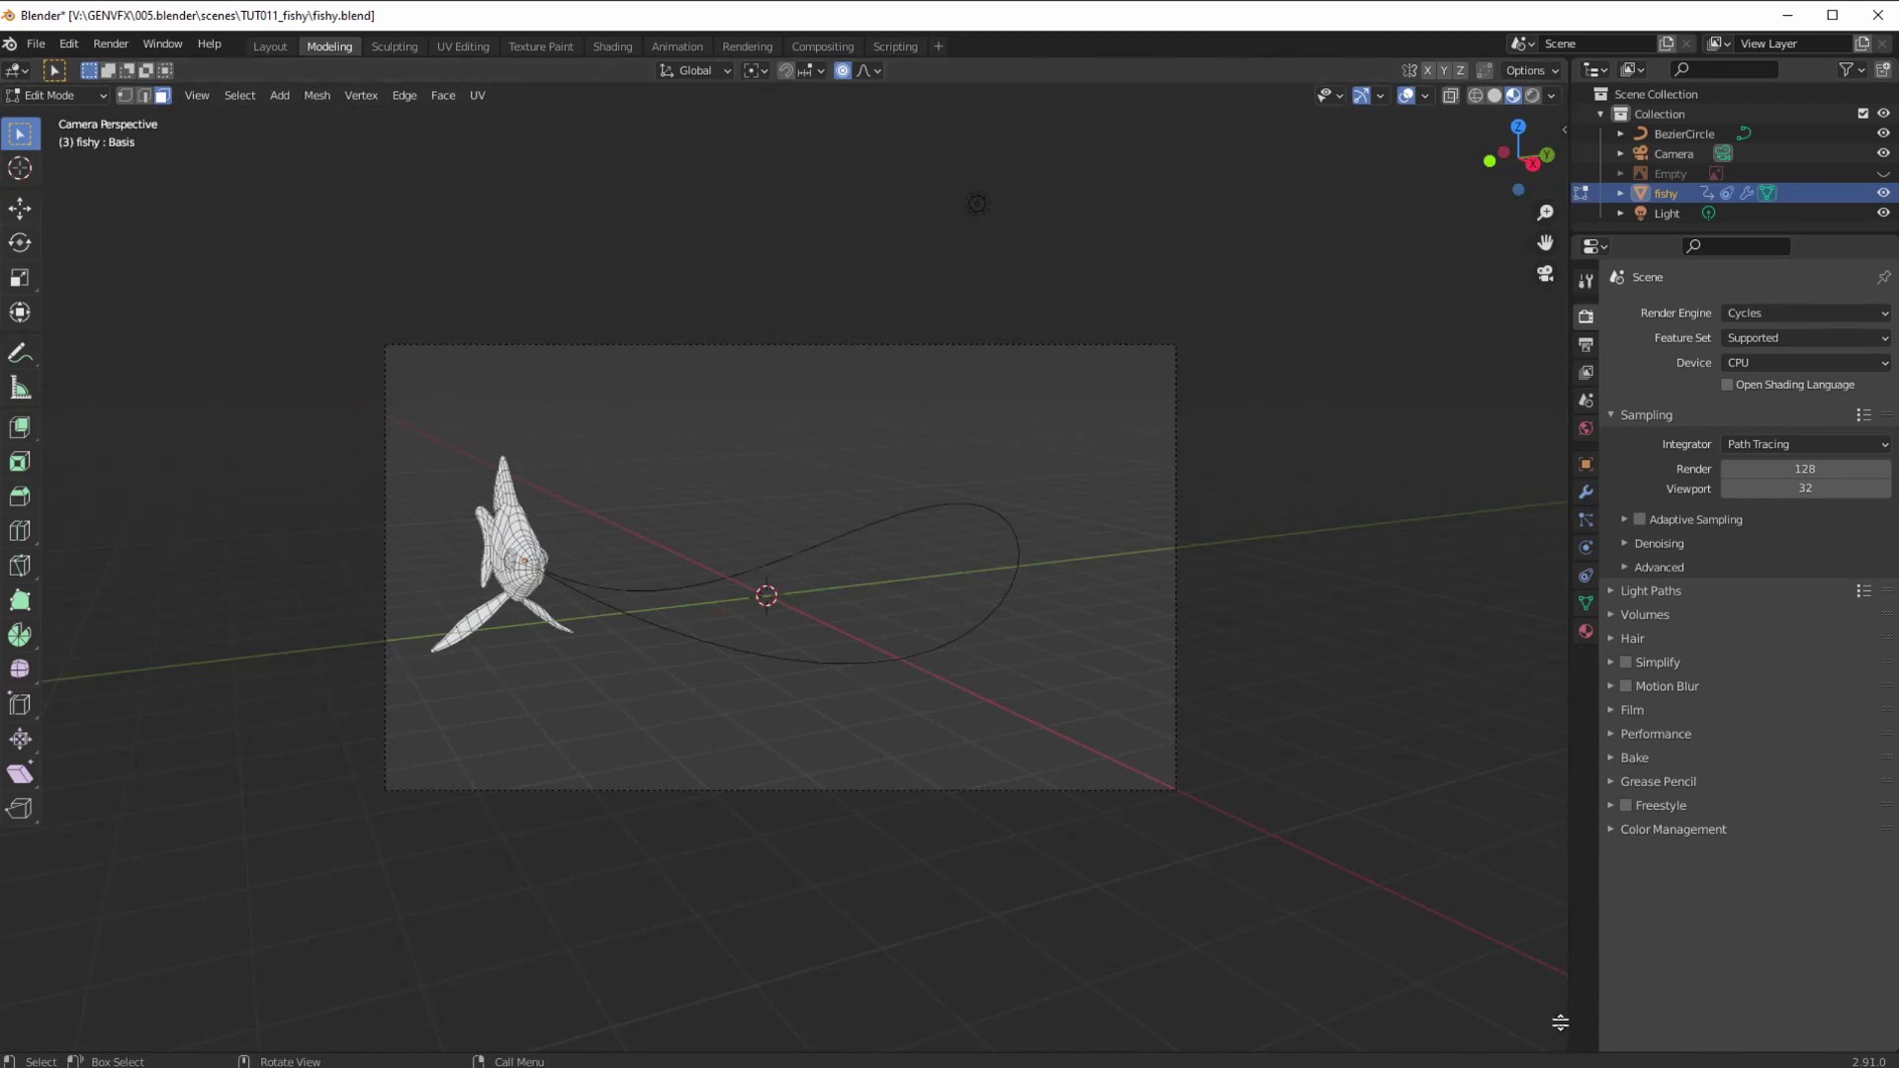
pyautogui.moveTo(1559, 1023); pyautogui.dragTo(1543, 995)
pyautogui.click(18, 1007)
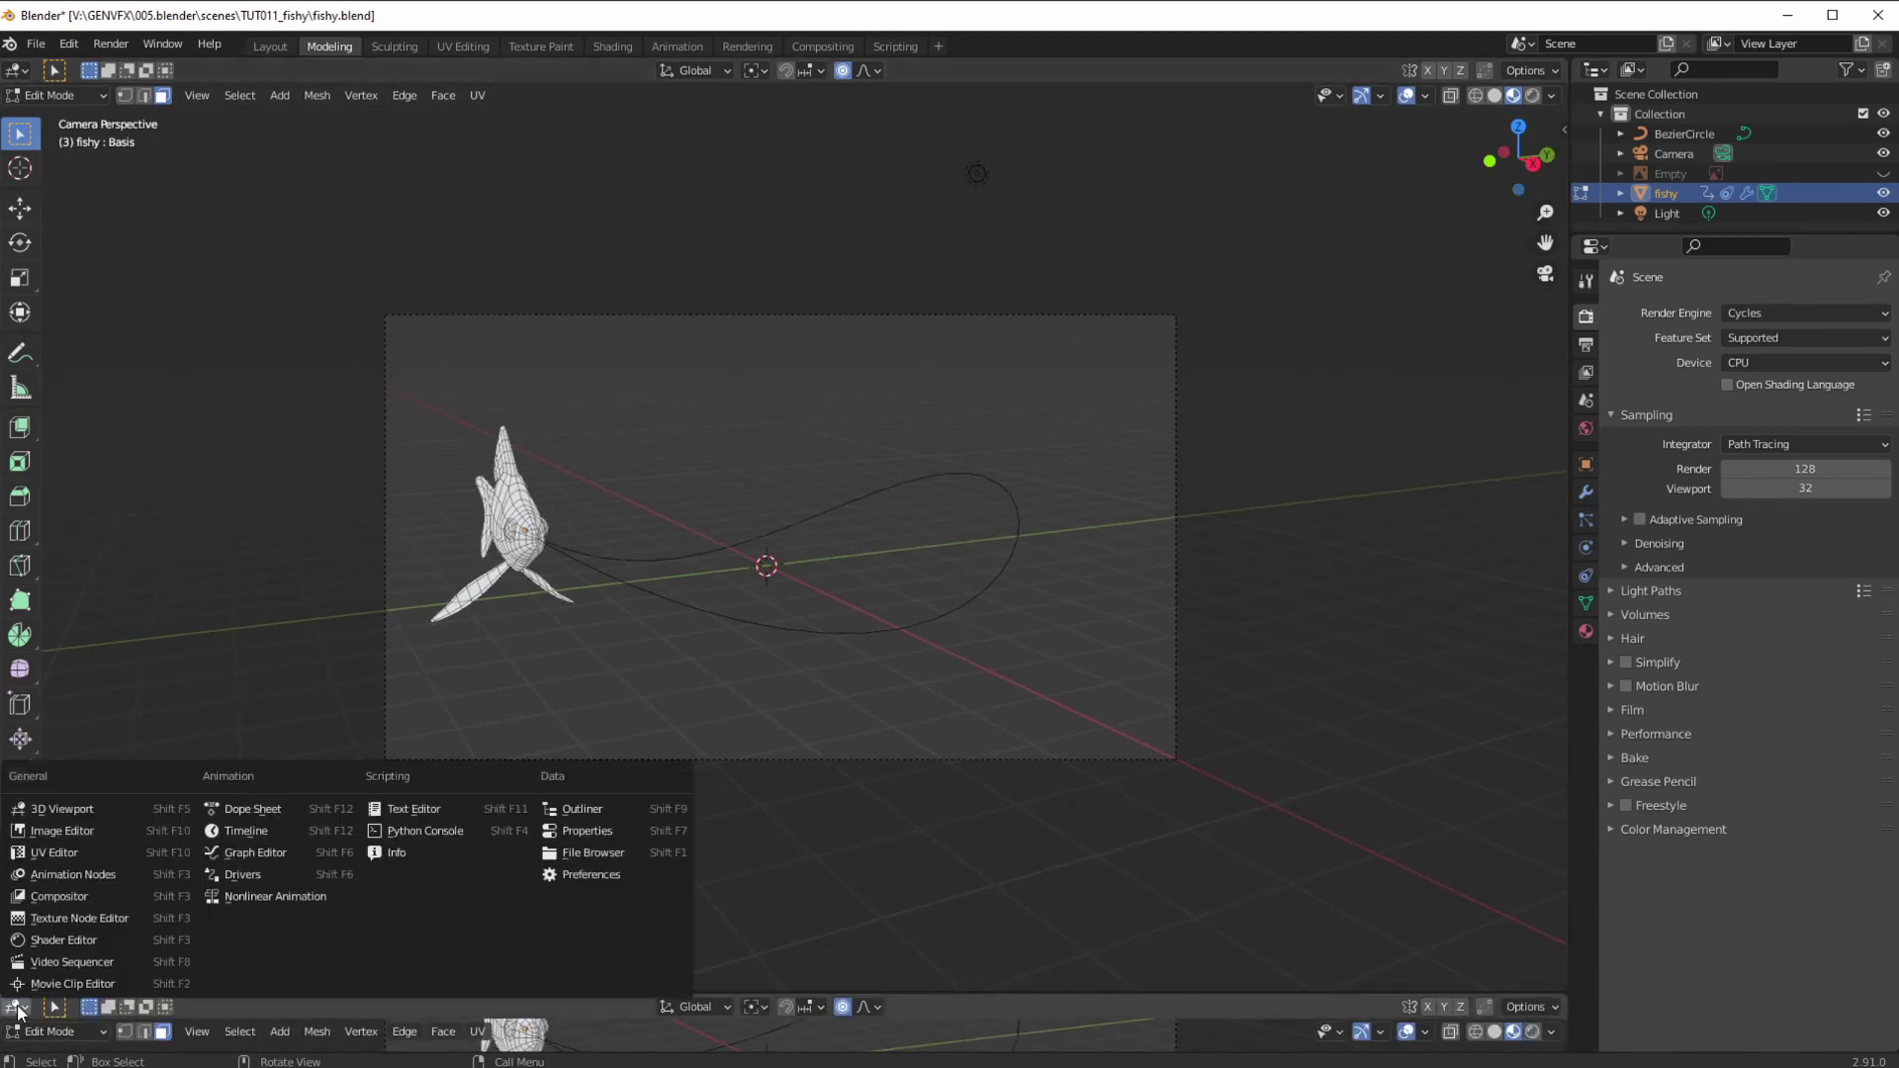
pyautogui.click(221, 833)
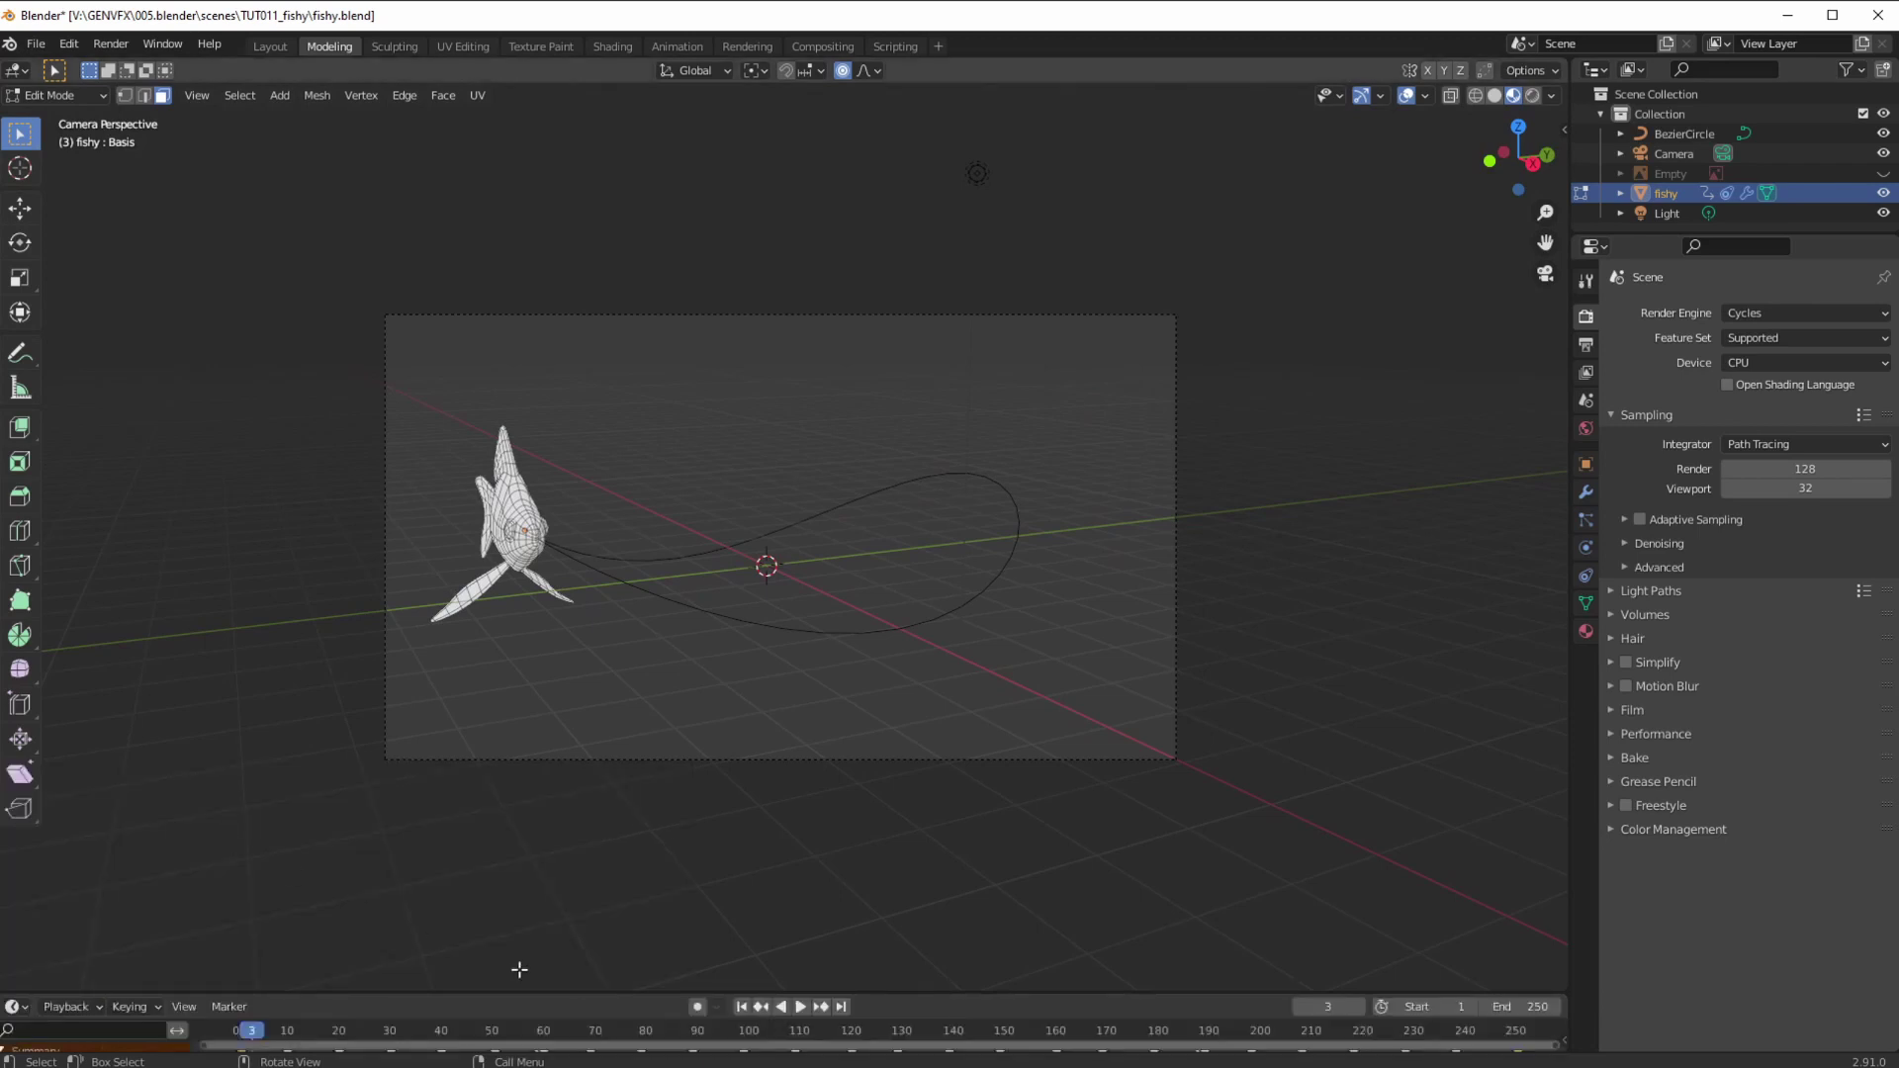
# - Play the swim from the first frame through the camera and return the fish to Object Mode
pyautogui.click(740, 1006)
pyautogui.click(800, 1005)
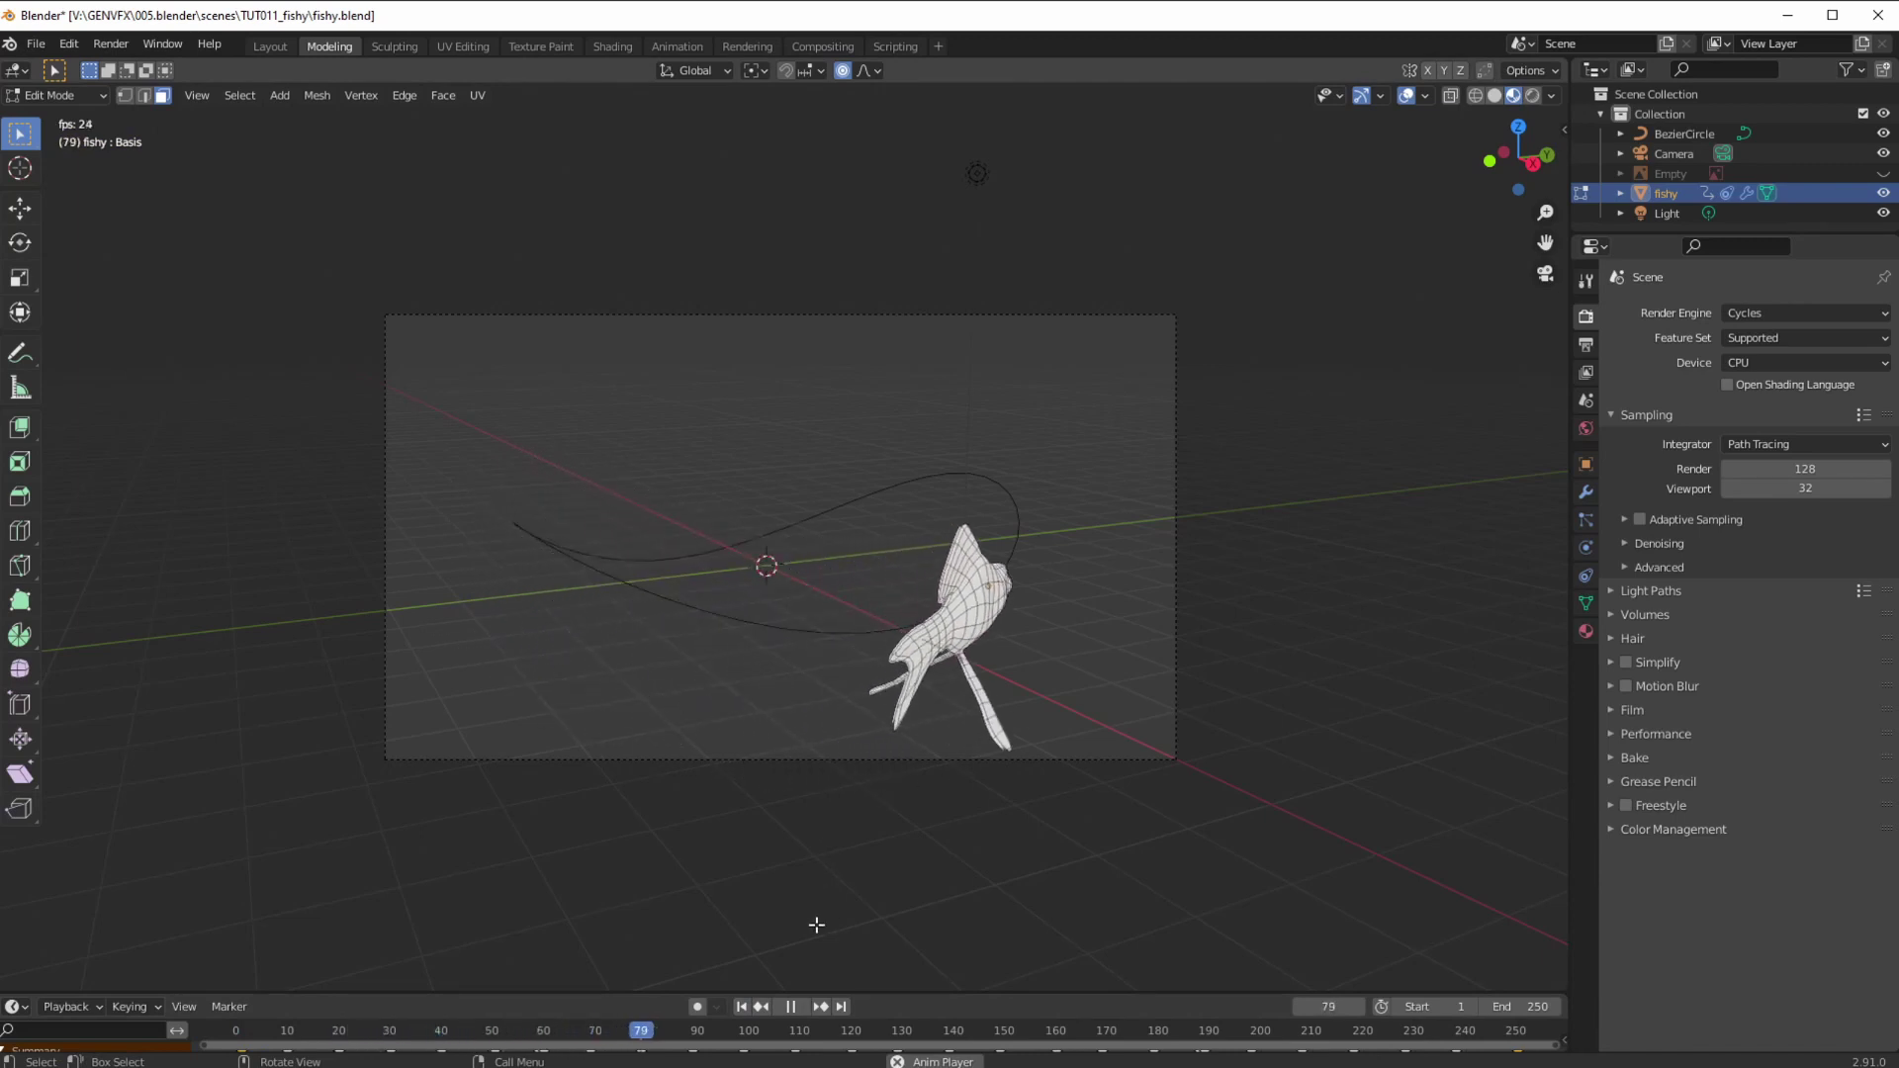
pyautogui.click(790, 1006)
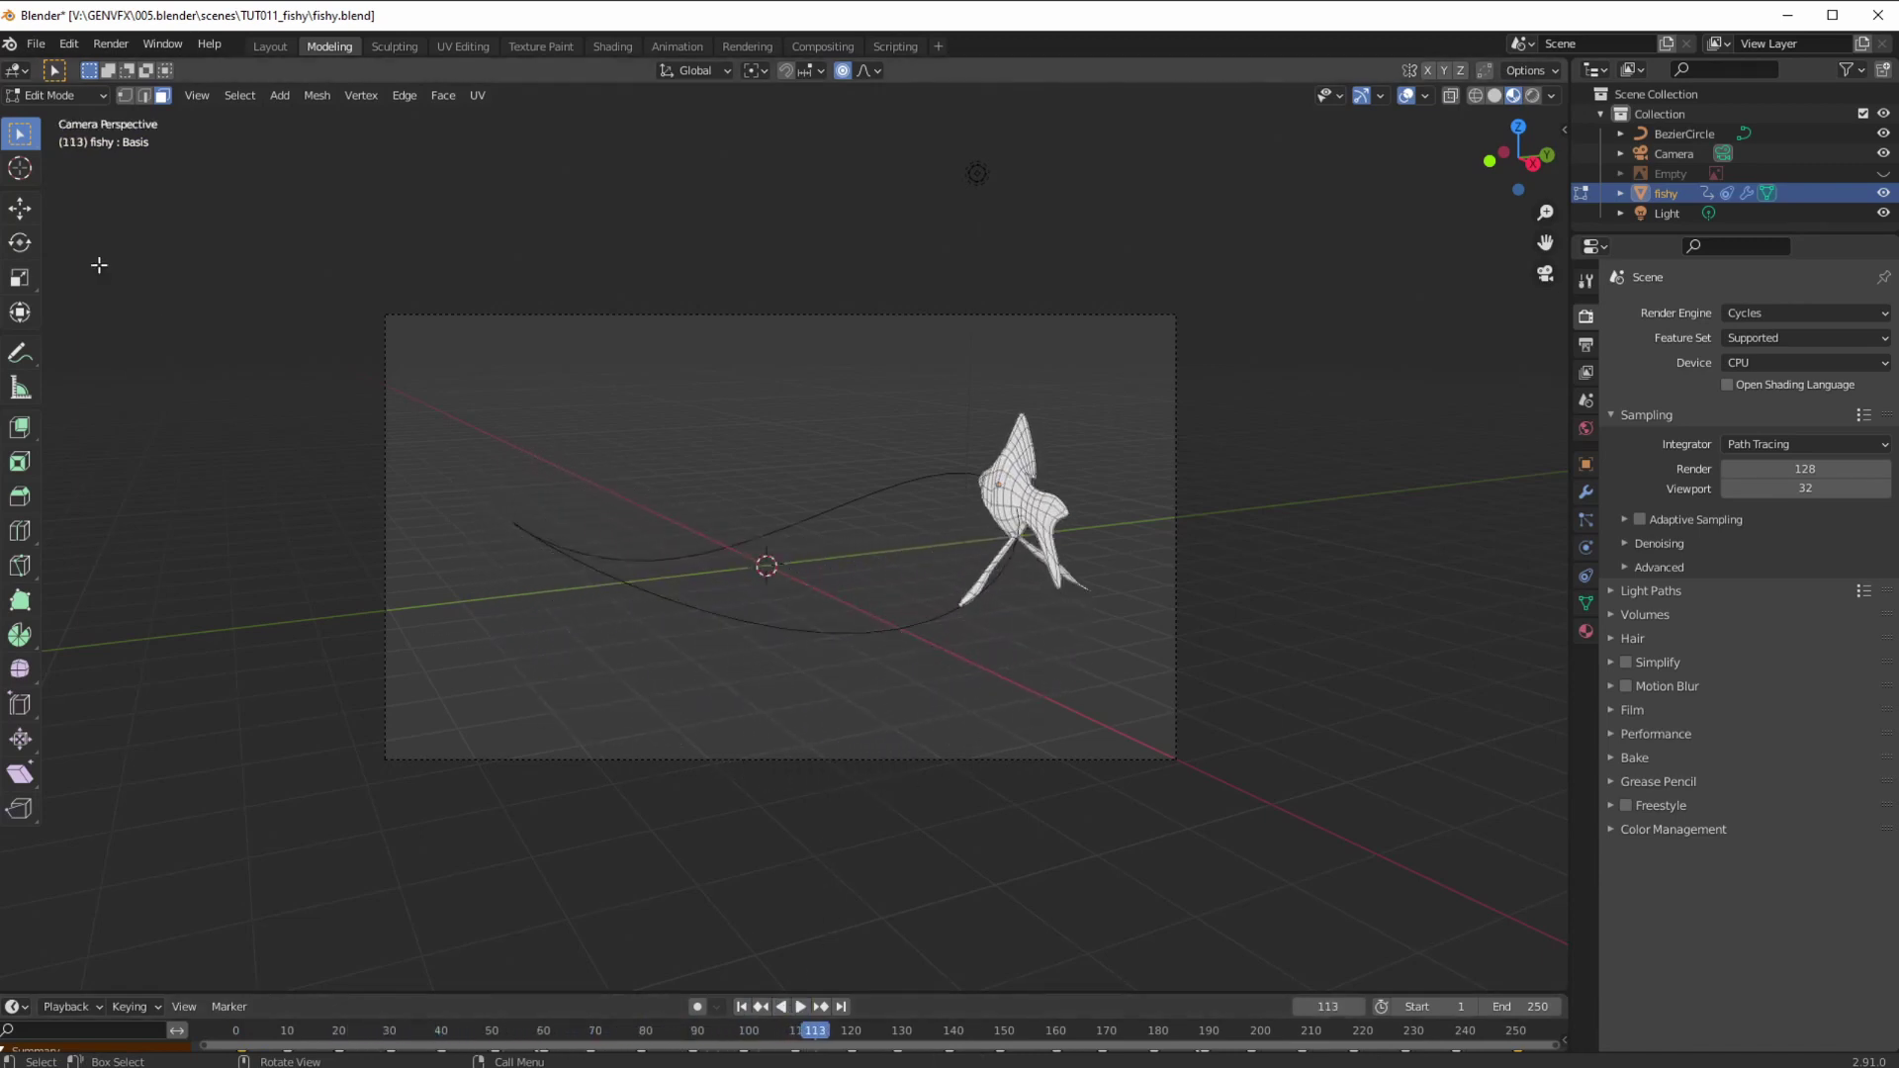
pyautogui.click(56, 95)
pyautogui.click(48, 119)
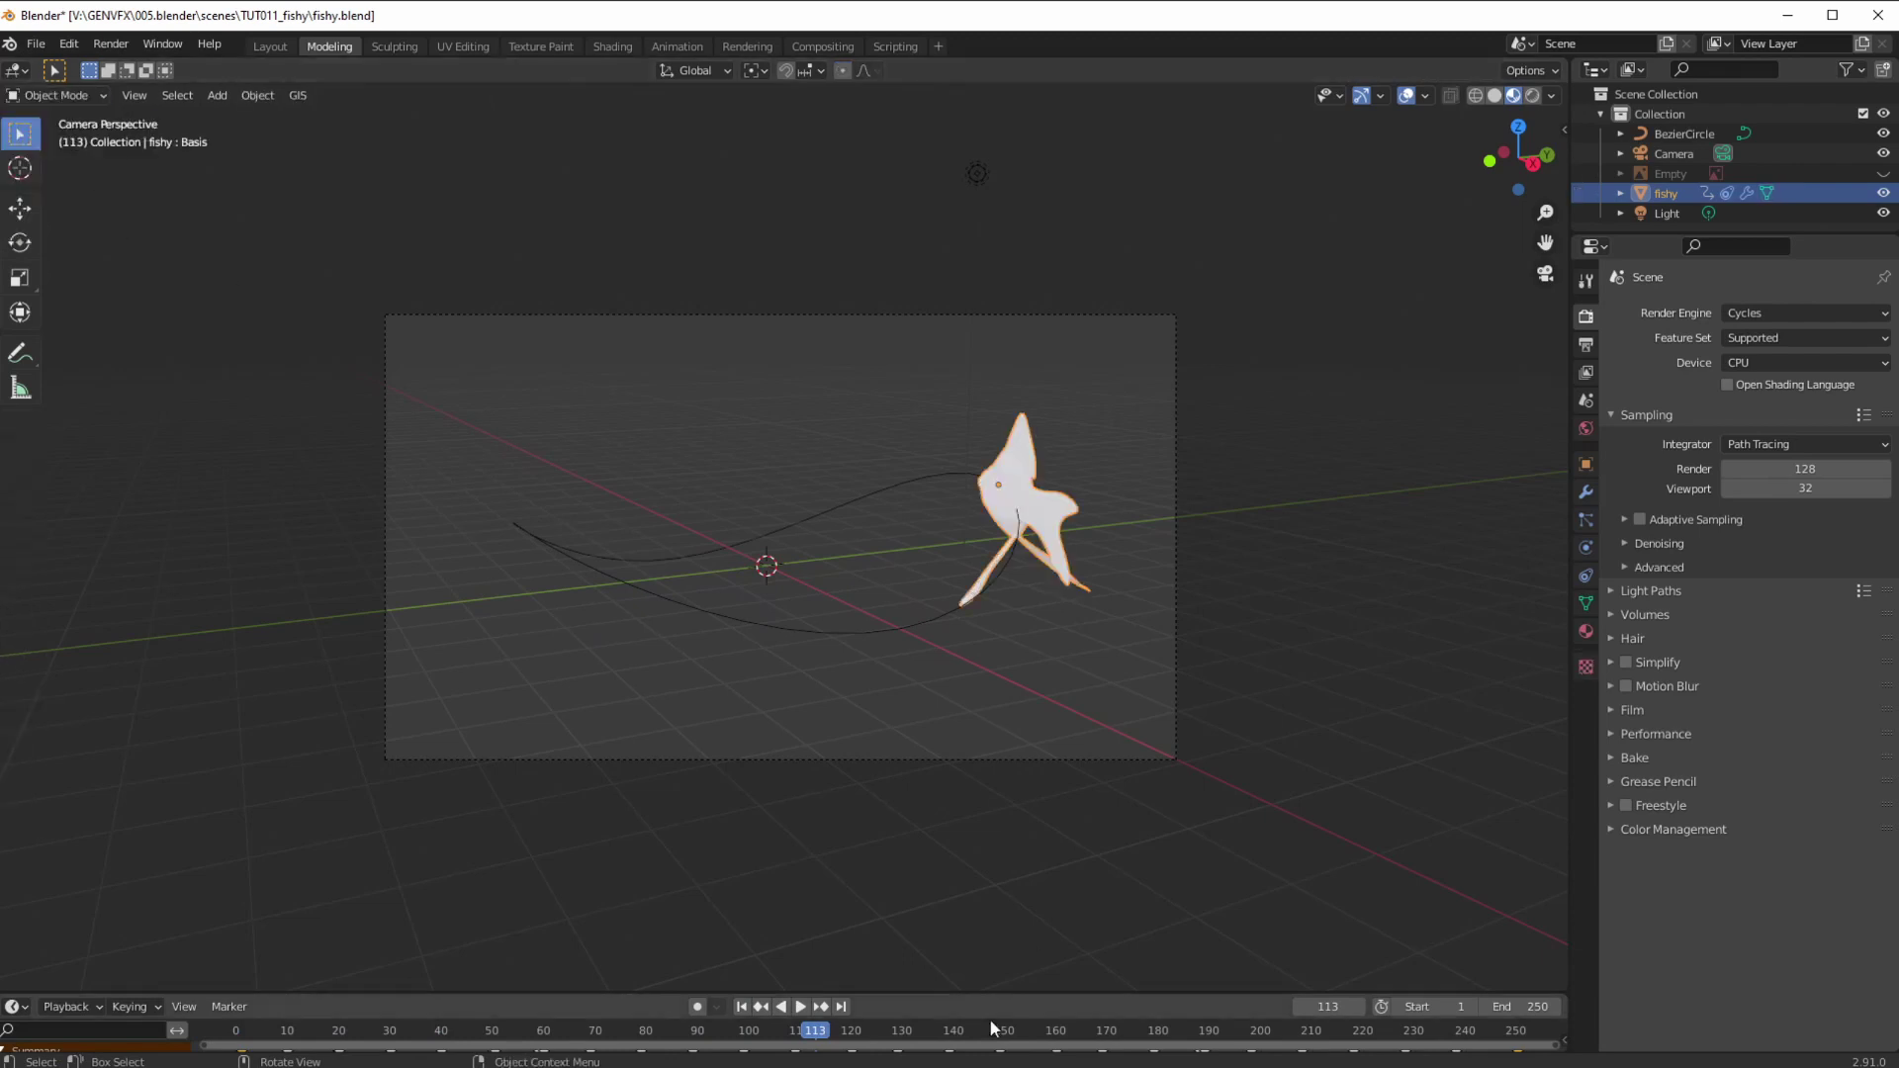
# - Replay the swim from the first frame and scrub to frame 20 to check the tail motion
pyautogui.click(740, 1005)
pyautogui.click(800, 1006)
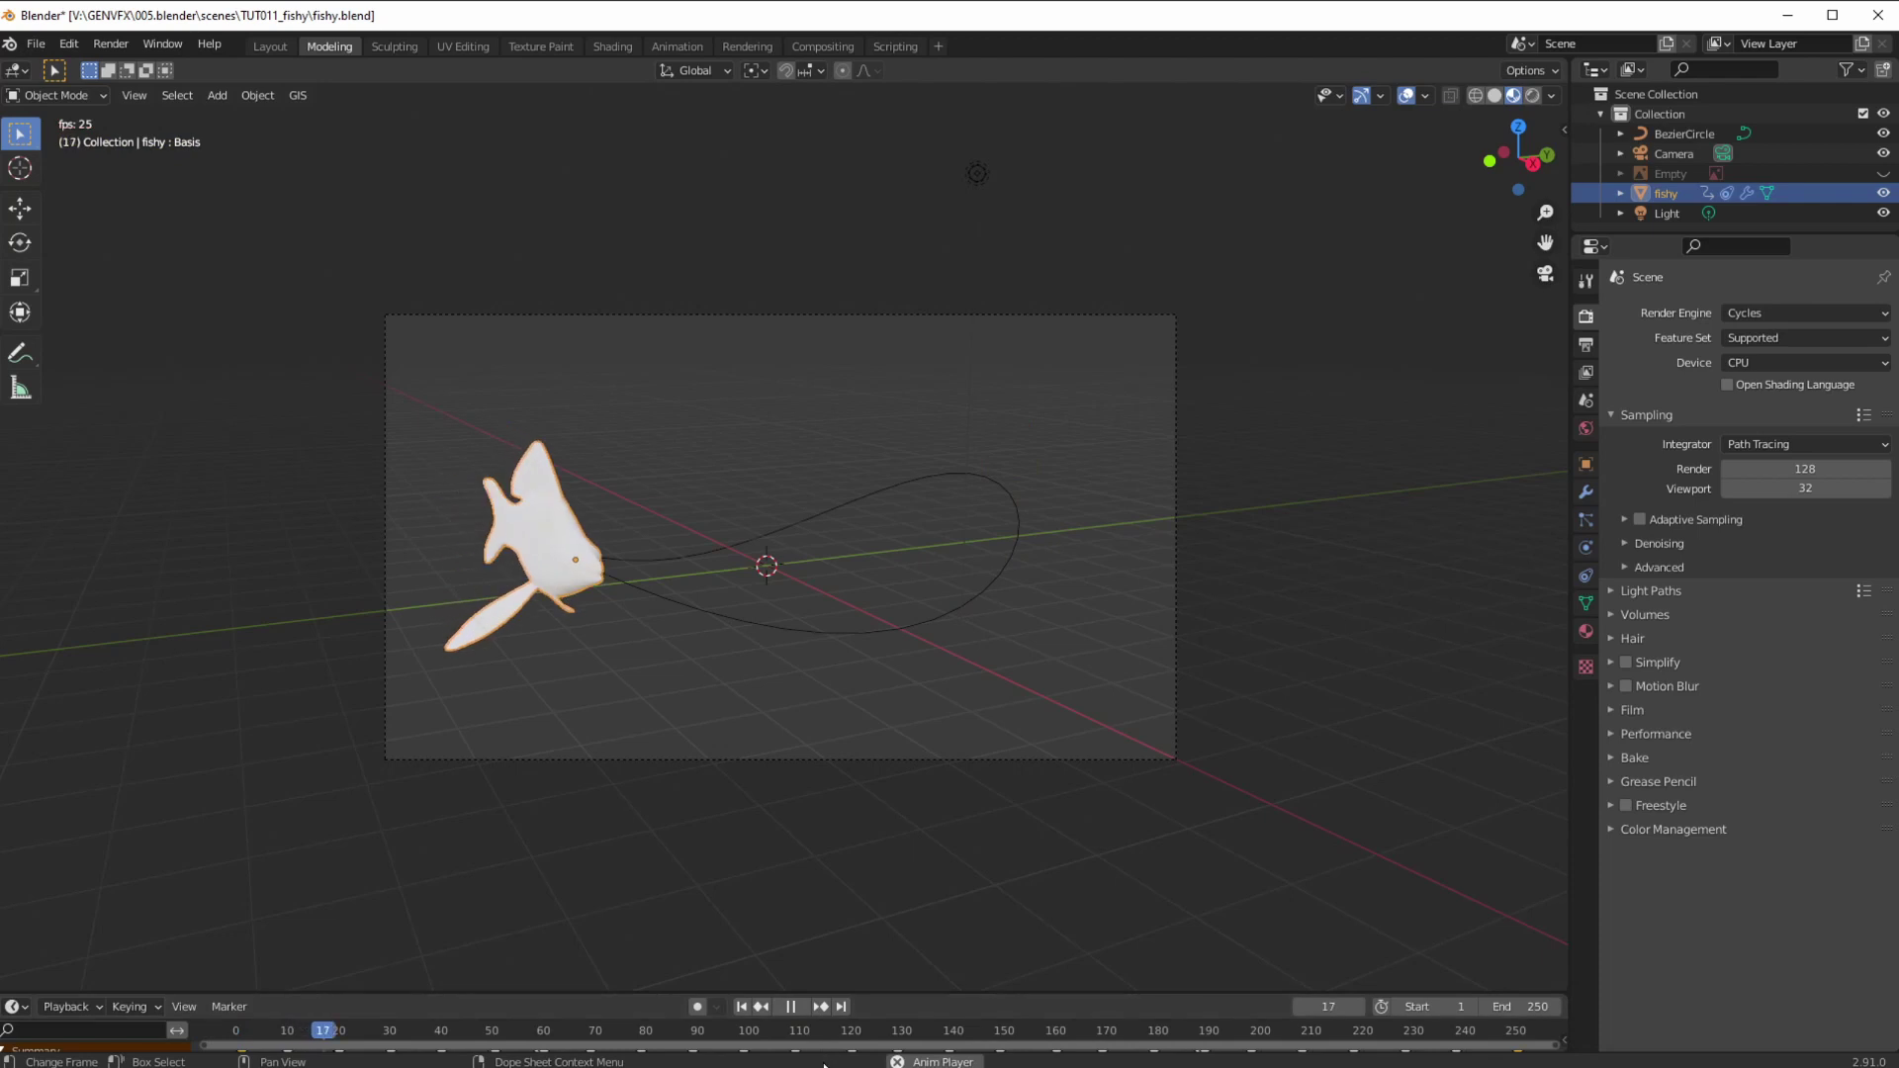
pyautogui.click(790, 1005)
pyautogui.moveTo(247, 1029); pyautogui.dragTo(340, 999)
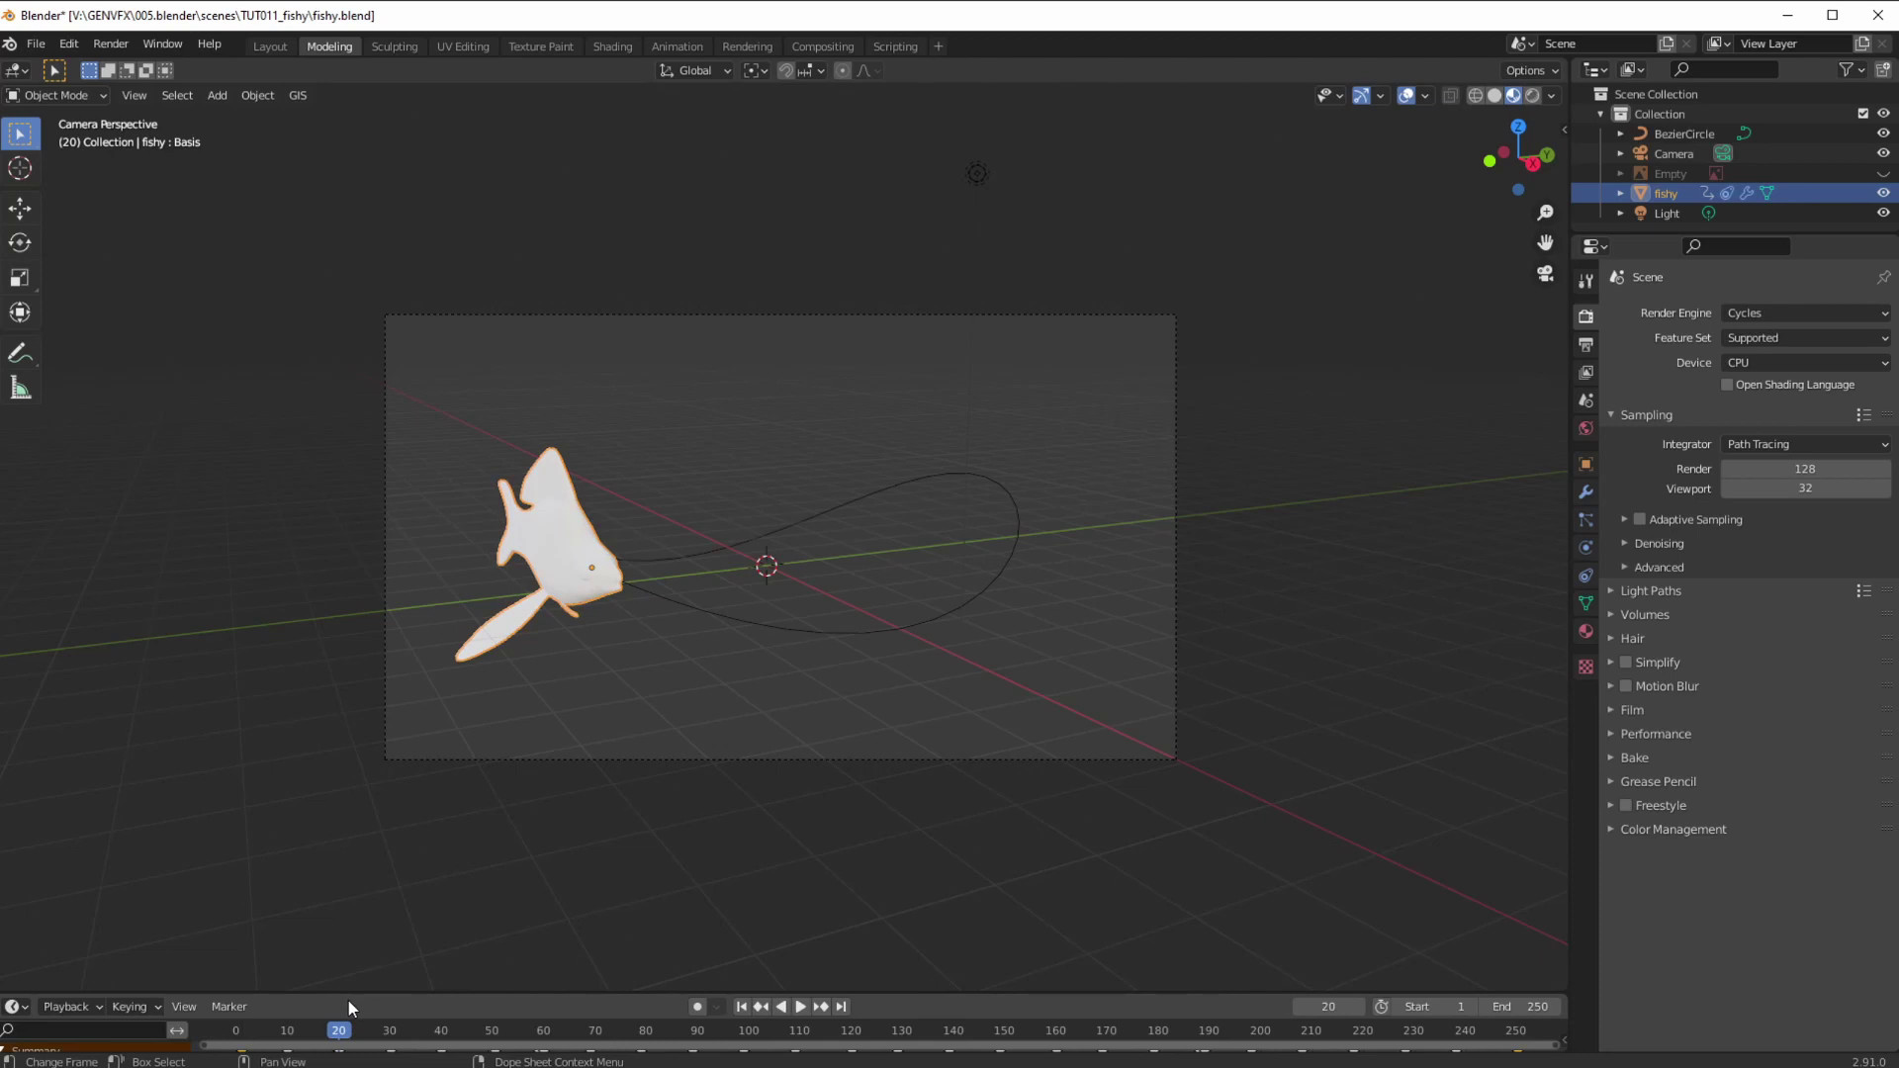
# - In the Animation workspace's enlarged Graph Editor, hide the offset curve, show t_left and t_right, and fit them in view
pyautogui.click(676, 46)
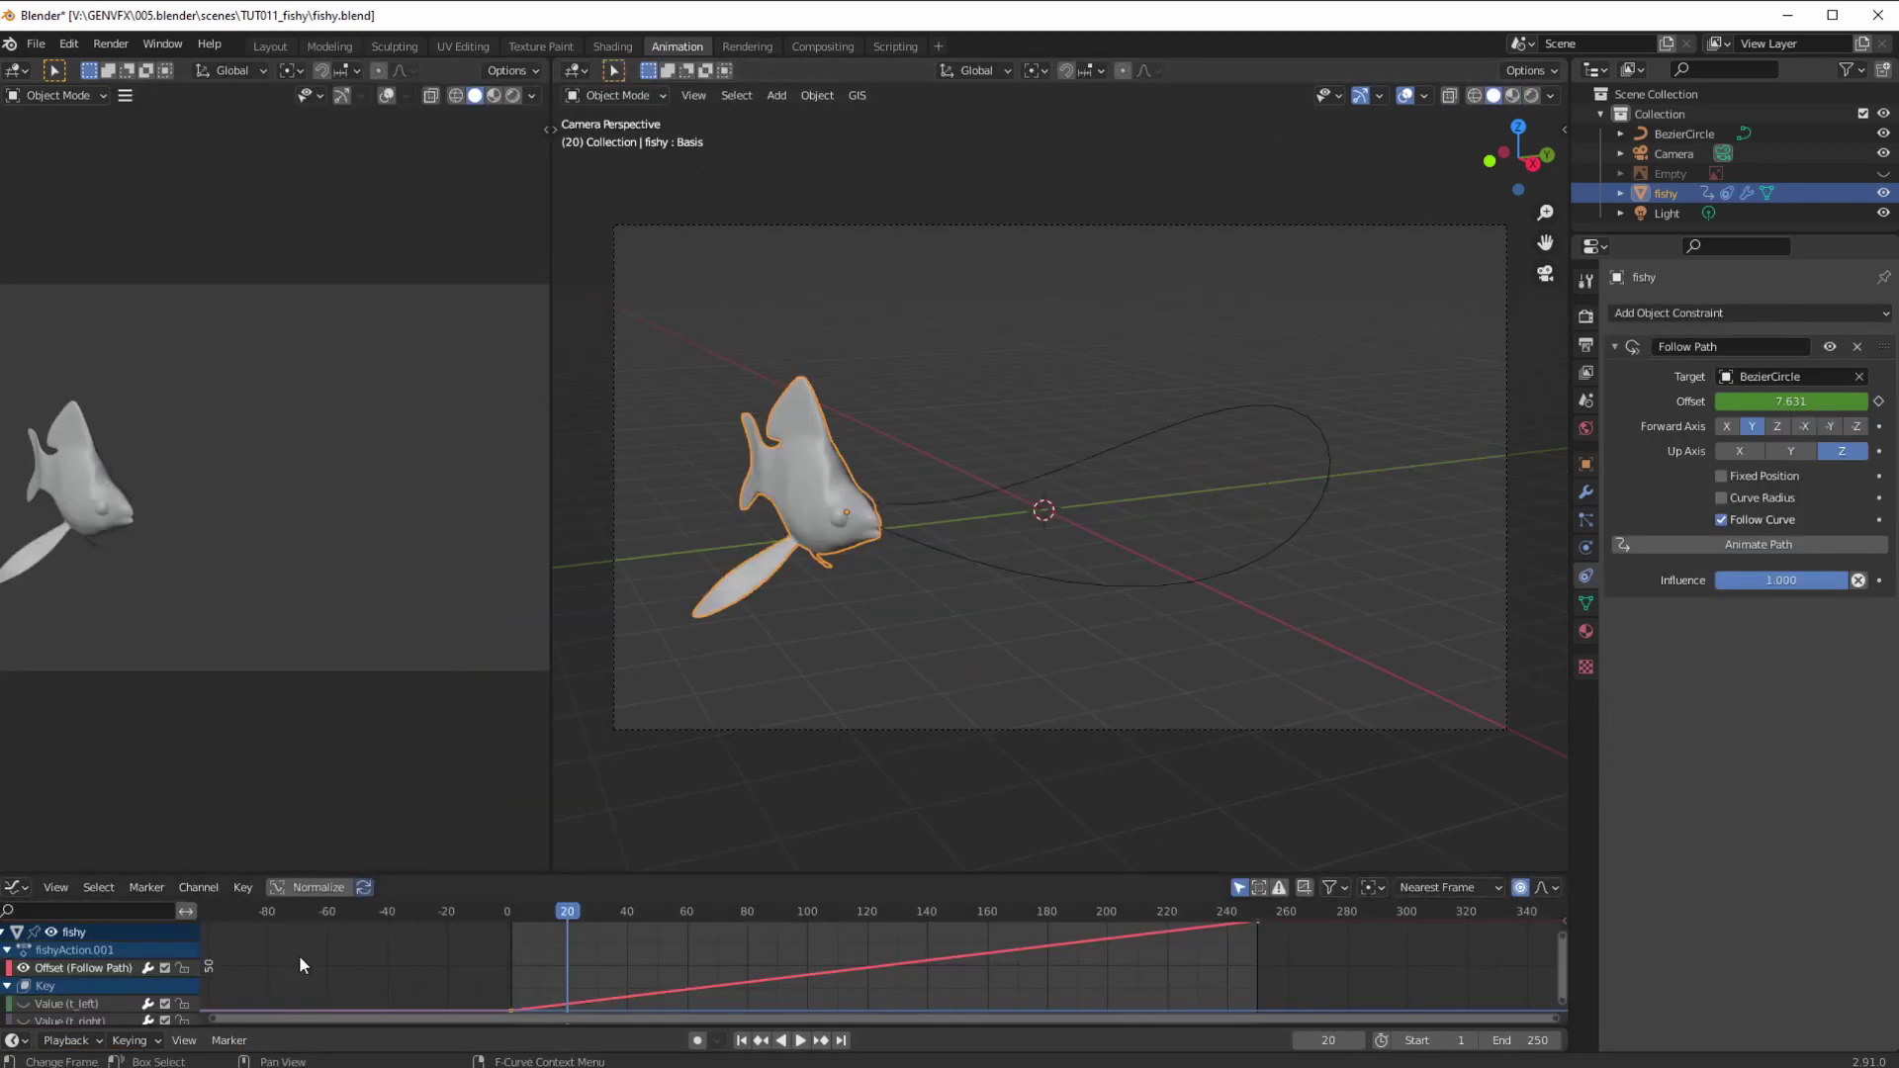
pyautogui.moveTo(428, 873); pyautogui.dragTo(447, 701)
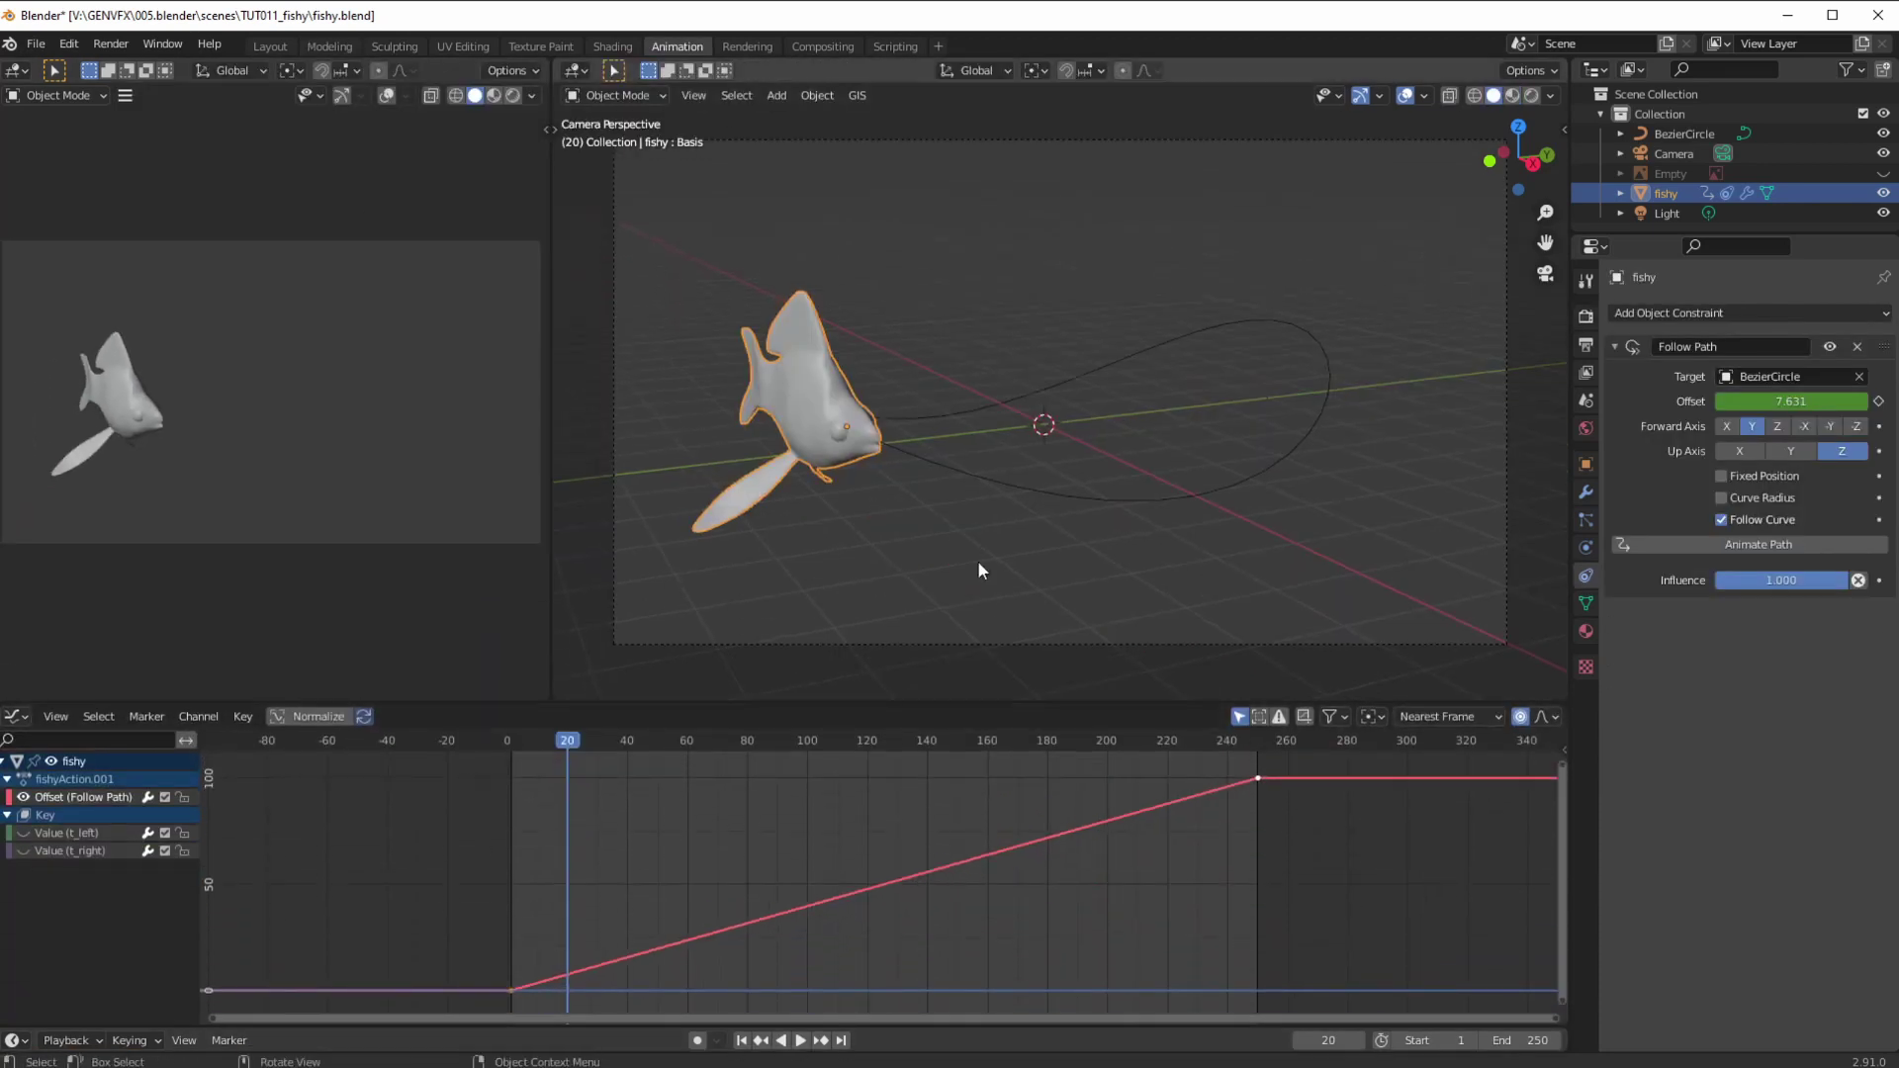
pyautogui.click(22, 797)
pyautogui.moveTo(430, 939); pyautogui.dragTo(1275, 1009)
pyautogui.press('Home')
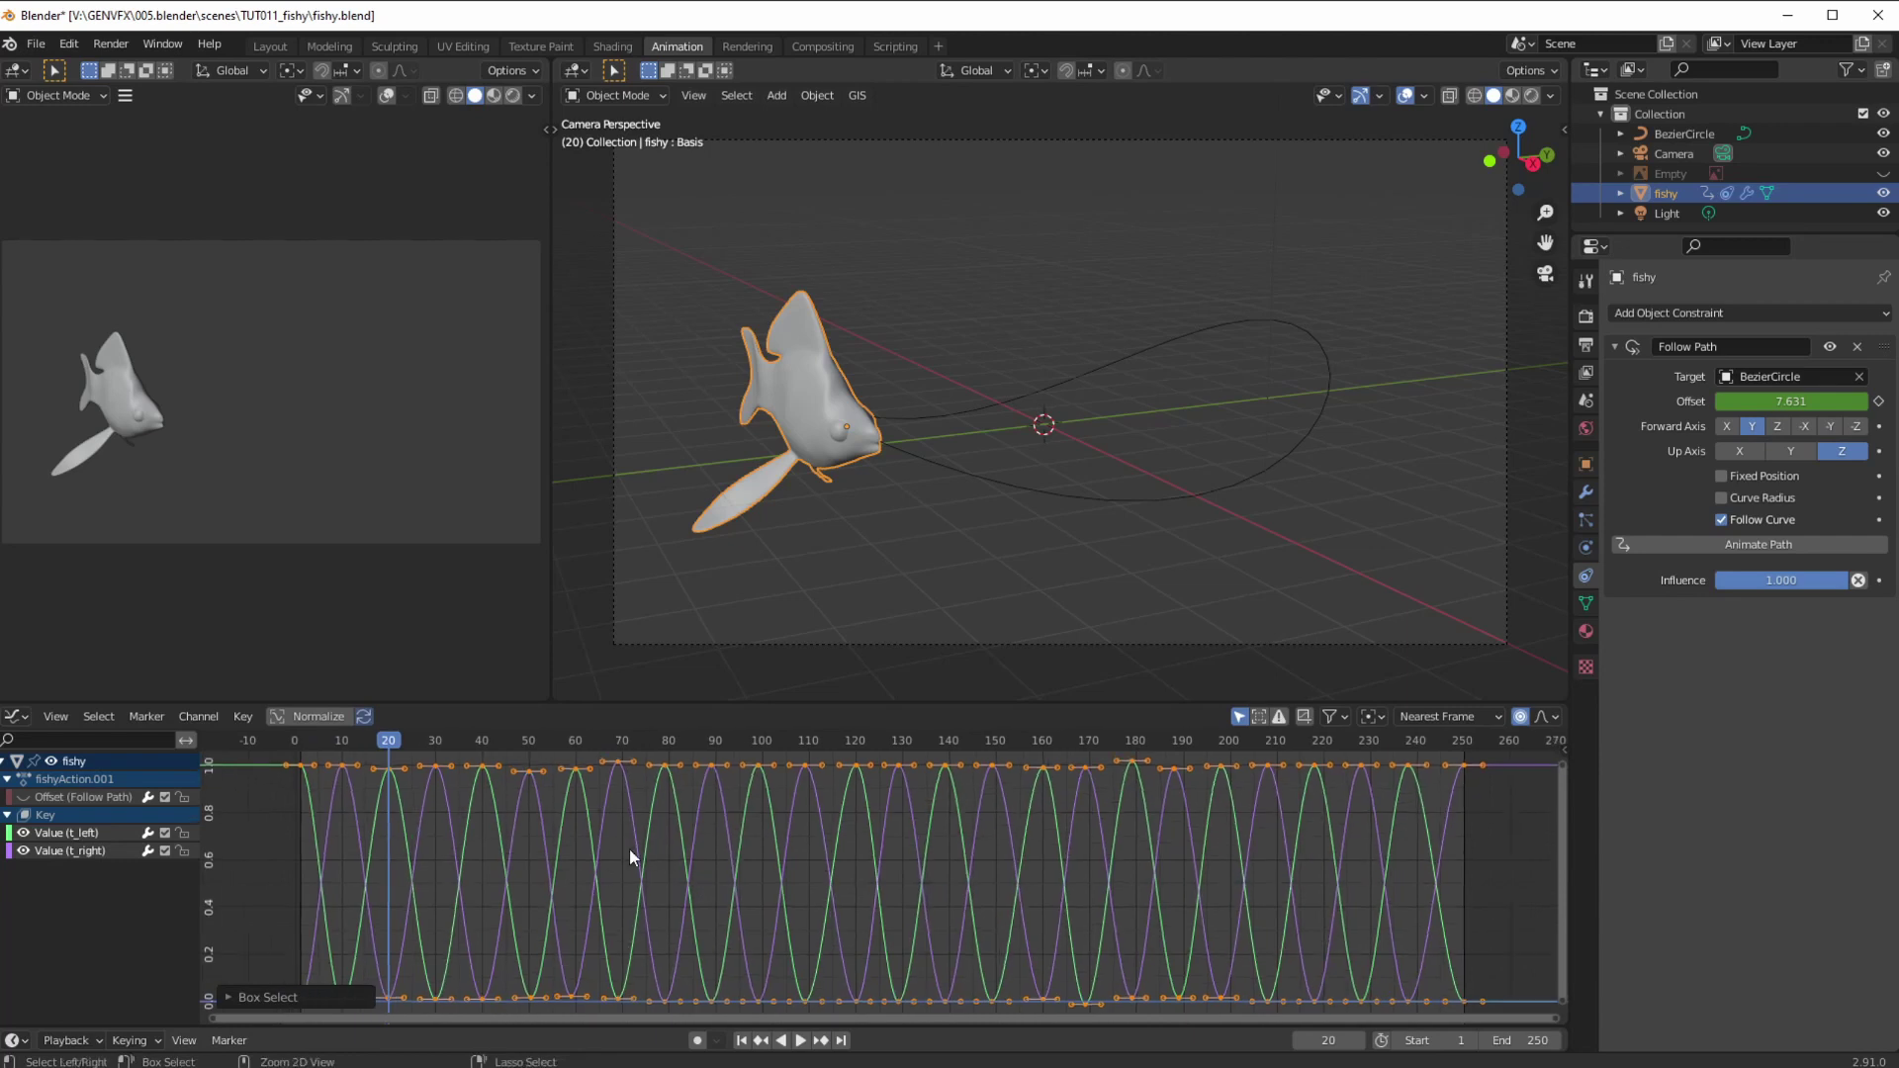
pyautogui.keyDown('ctrl'); pyautogui.moveTo(542, 865); pyautogui.dragTo(552, 886, button='middle'); pyautogui.keyUp('ctrl')
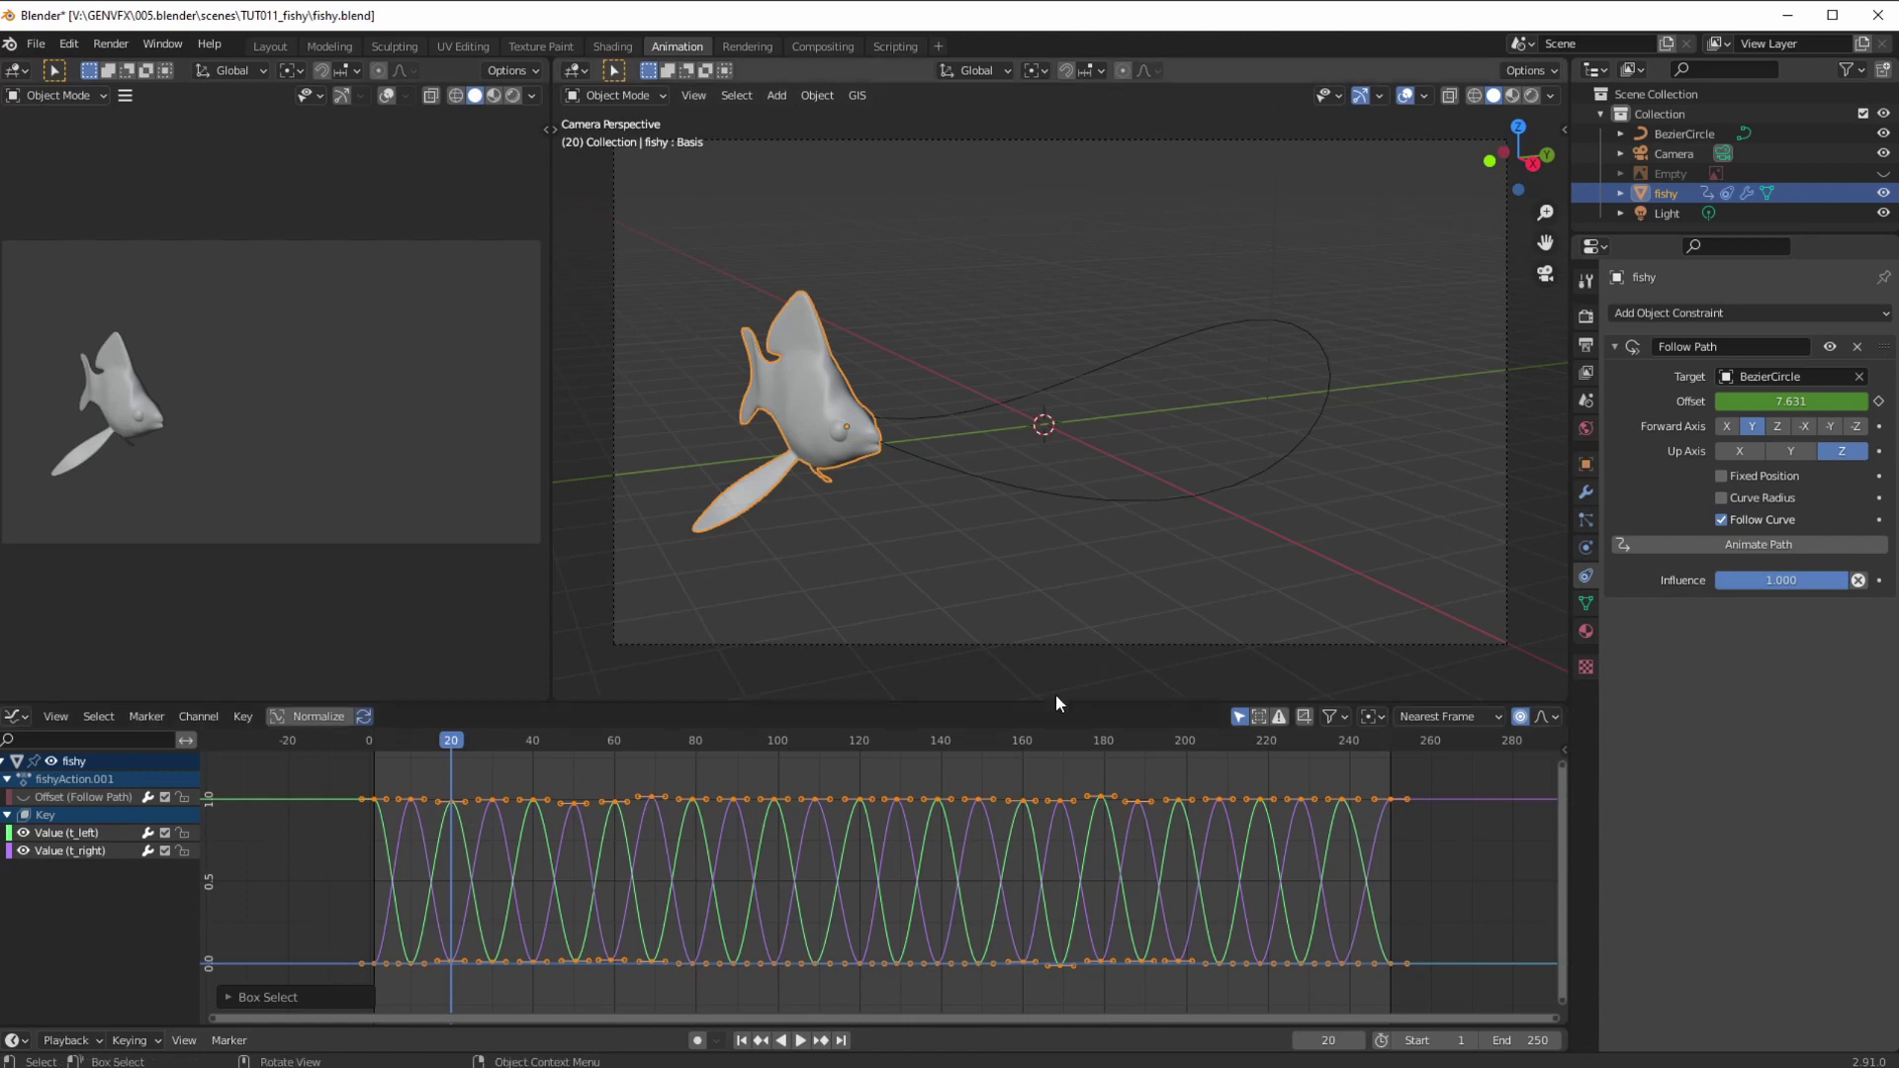
# - Scale down the t_left and t_right keys between about frames 20 and 50 vertically to weaken the tail swish
pyautogui.moveTo(449, 740); pyautogui.dragTo(615, 757)
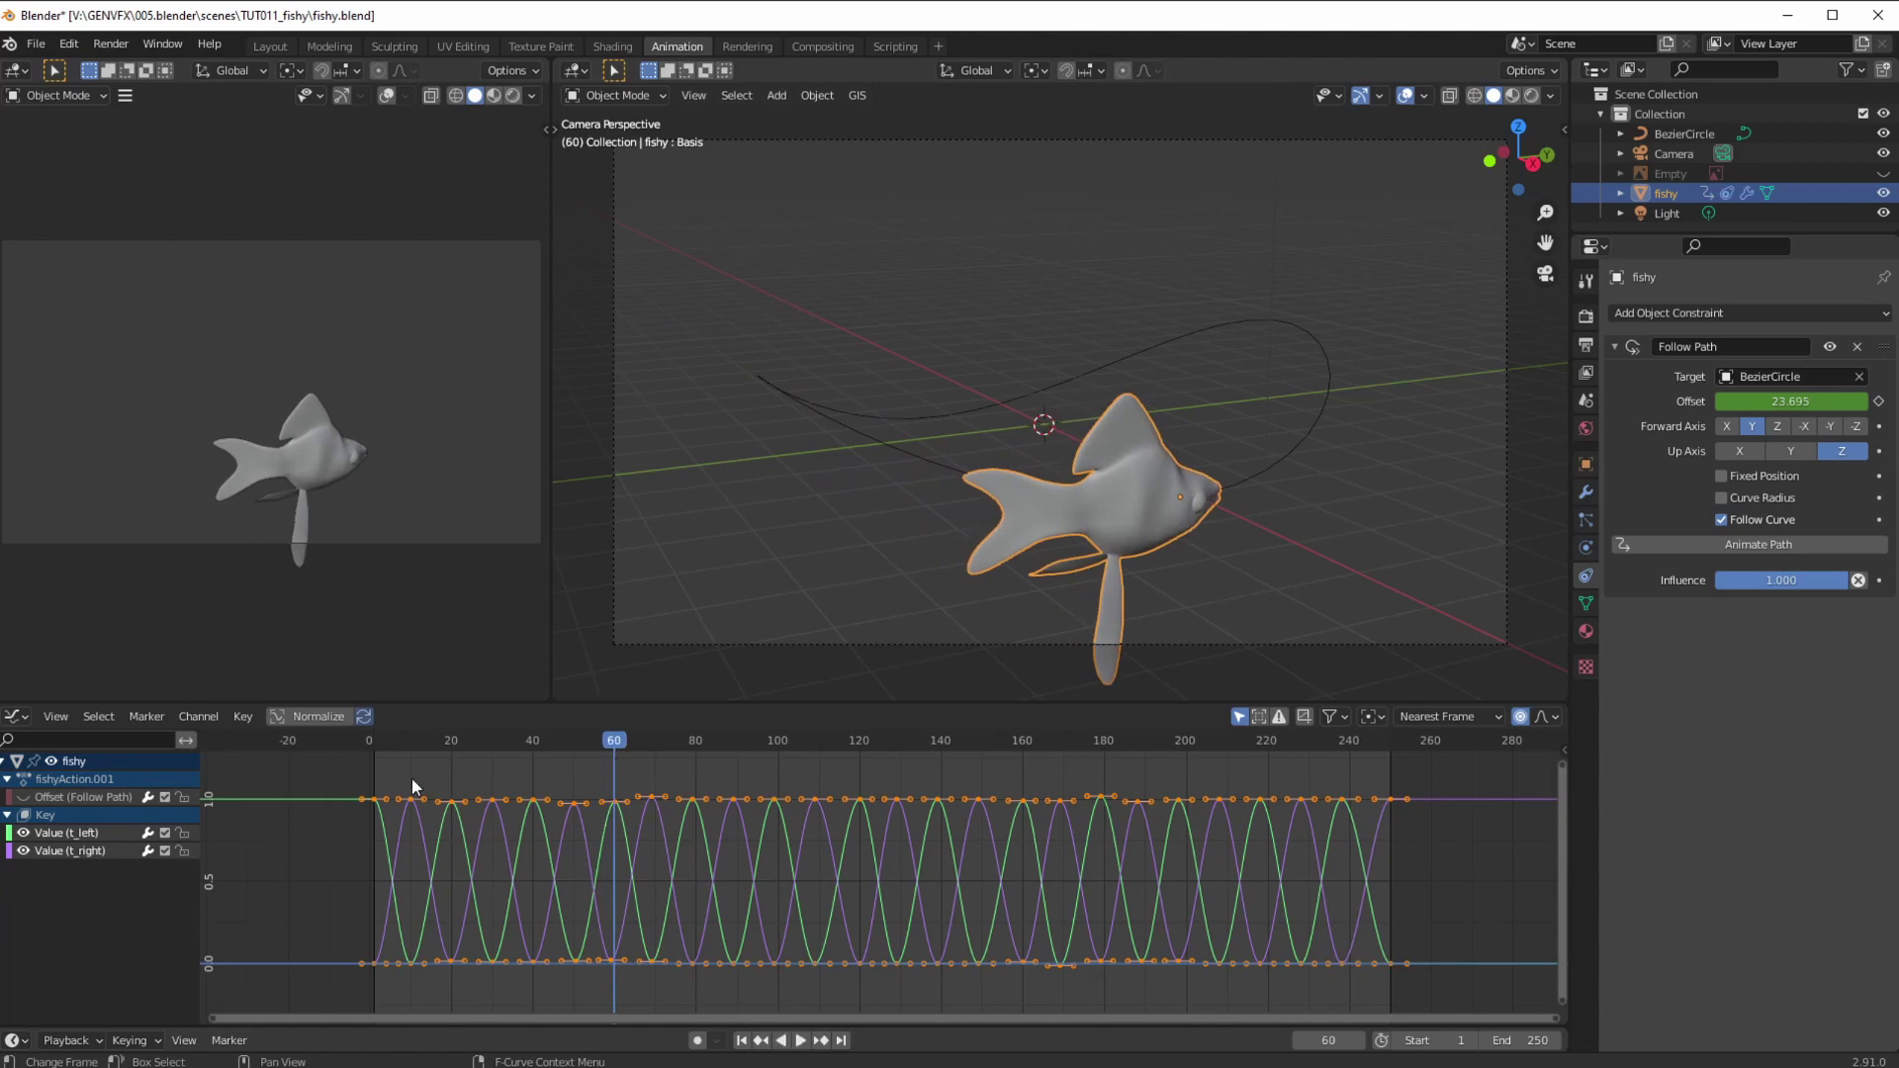
pyautogui.moveTo(435, 793); pyautogui.dragTo(591, 995)
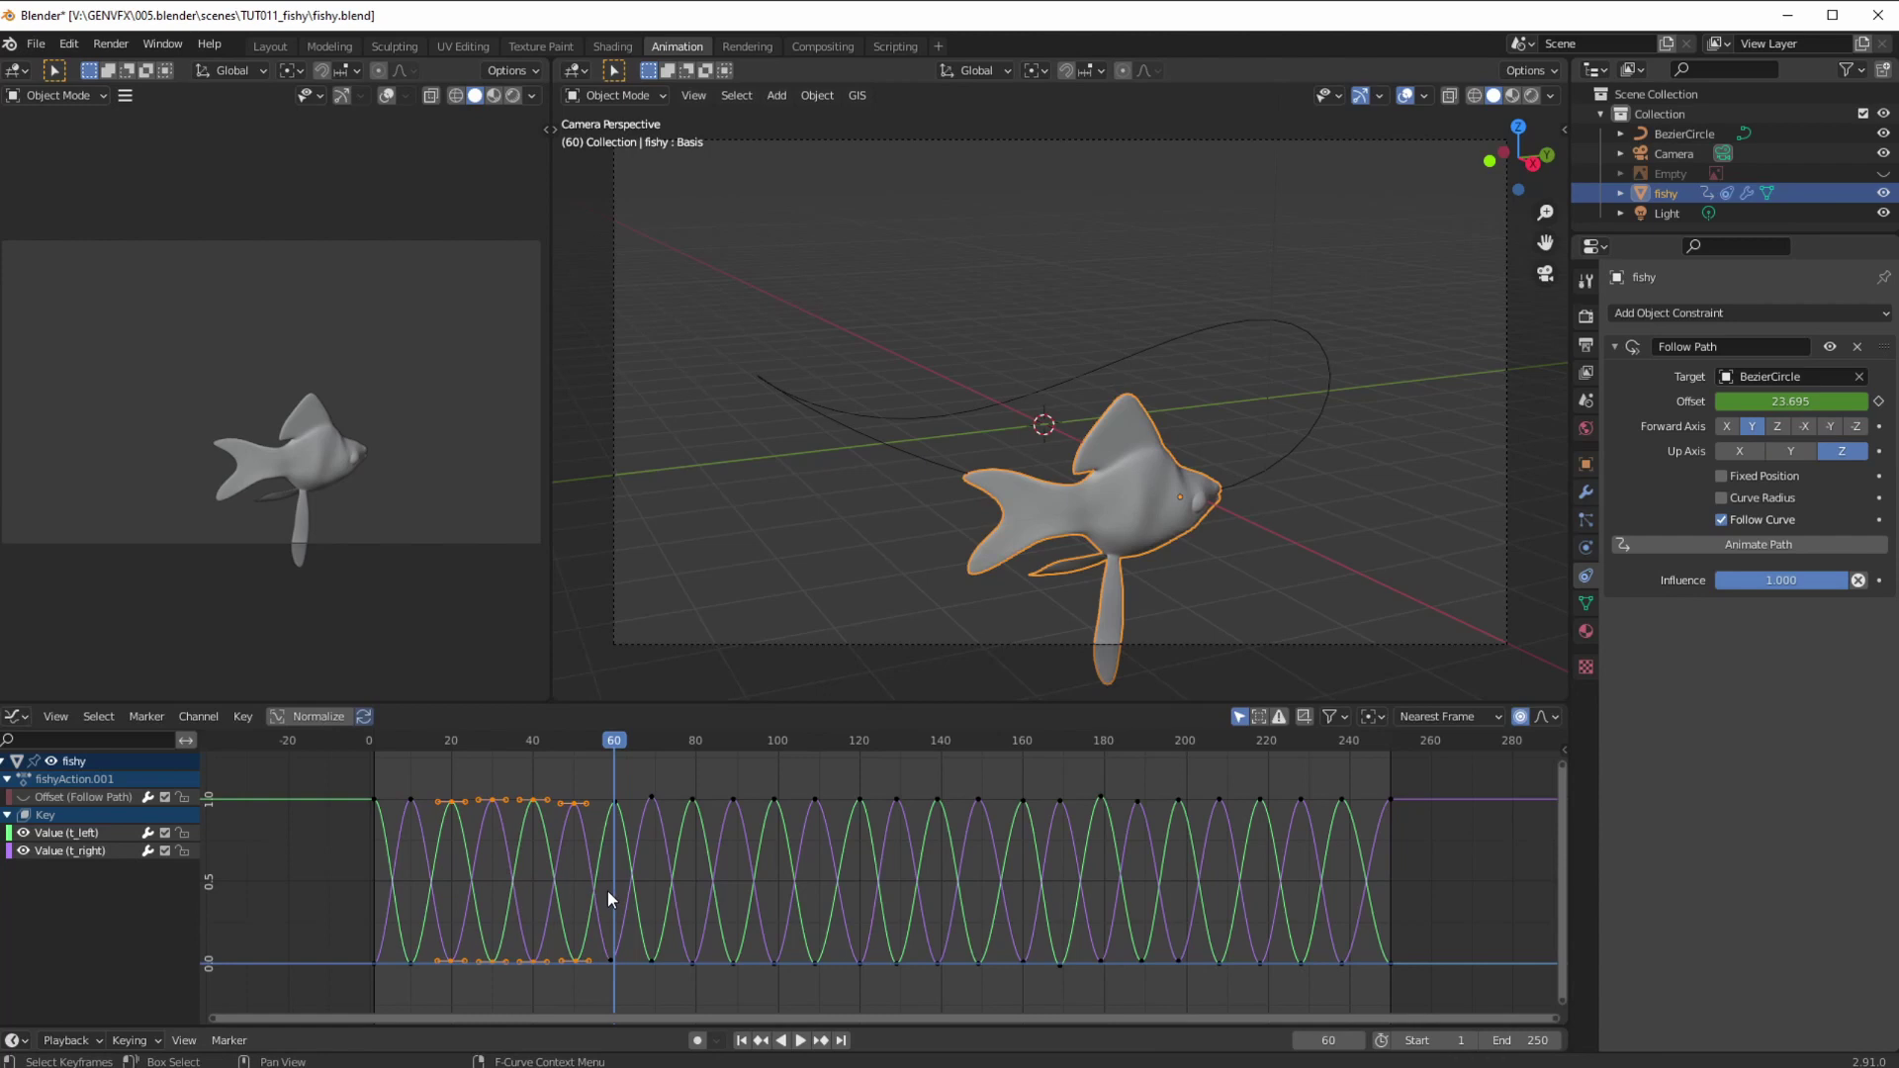
pyautogui.press('s')
pyautogui.press('y')
pyautogui.click(588, 912)
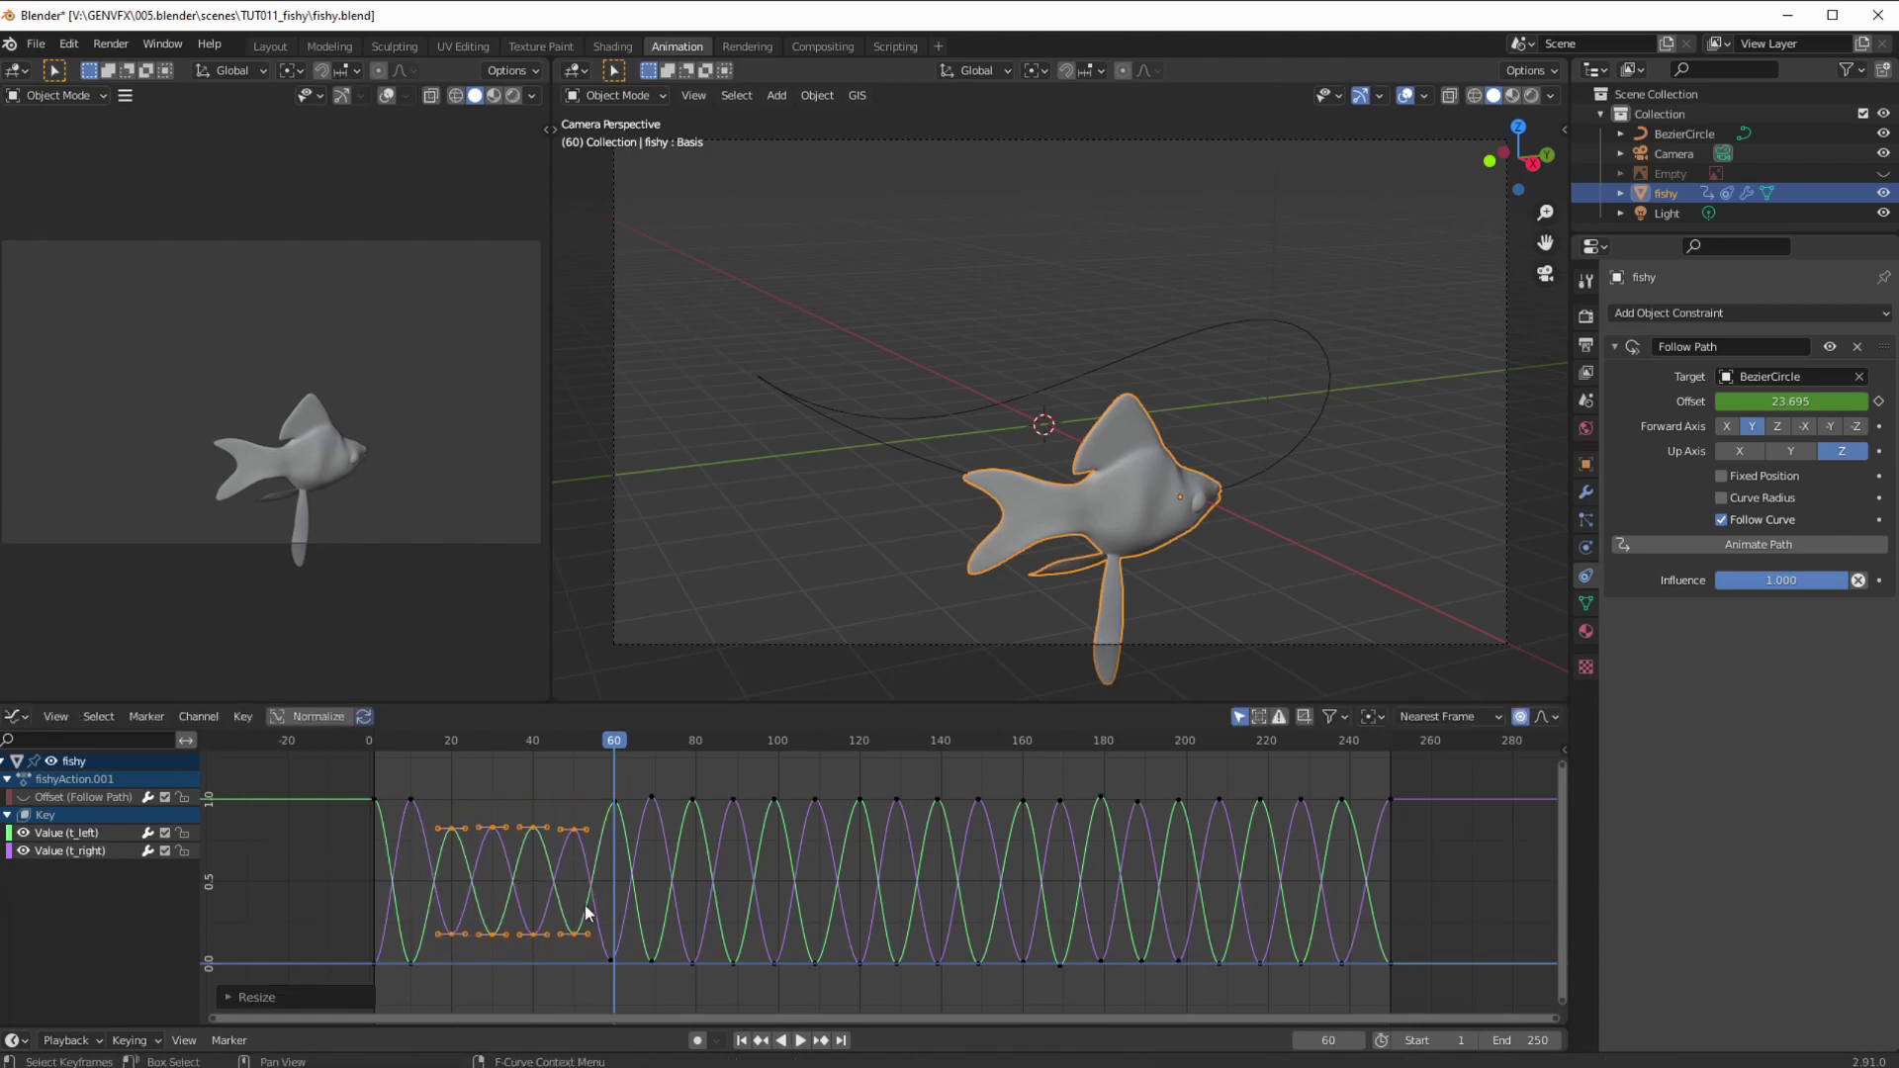
# - Scale the tail keys around frames 30 to 40 down further, and slightly reduce those near frames 60 and 70
pyautogui.moveTo(467, 791); pyautogui.dragTo(555, 954)
pyautogui.press('s')
pyautogui.click(539, 922)
pyautogui.moveTo(487, 751); pyautogui.dragTo(627, 950)
pyautogui.press('s')
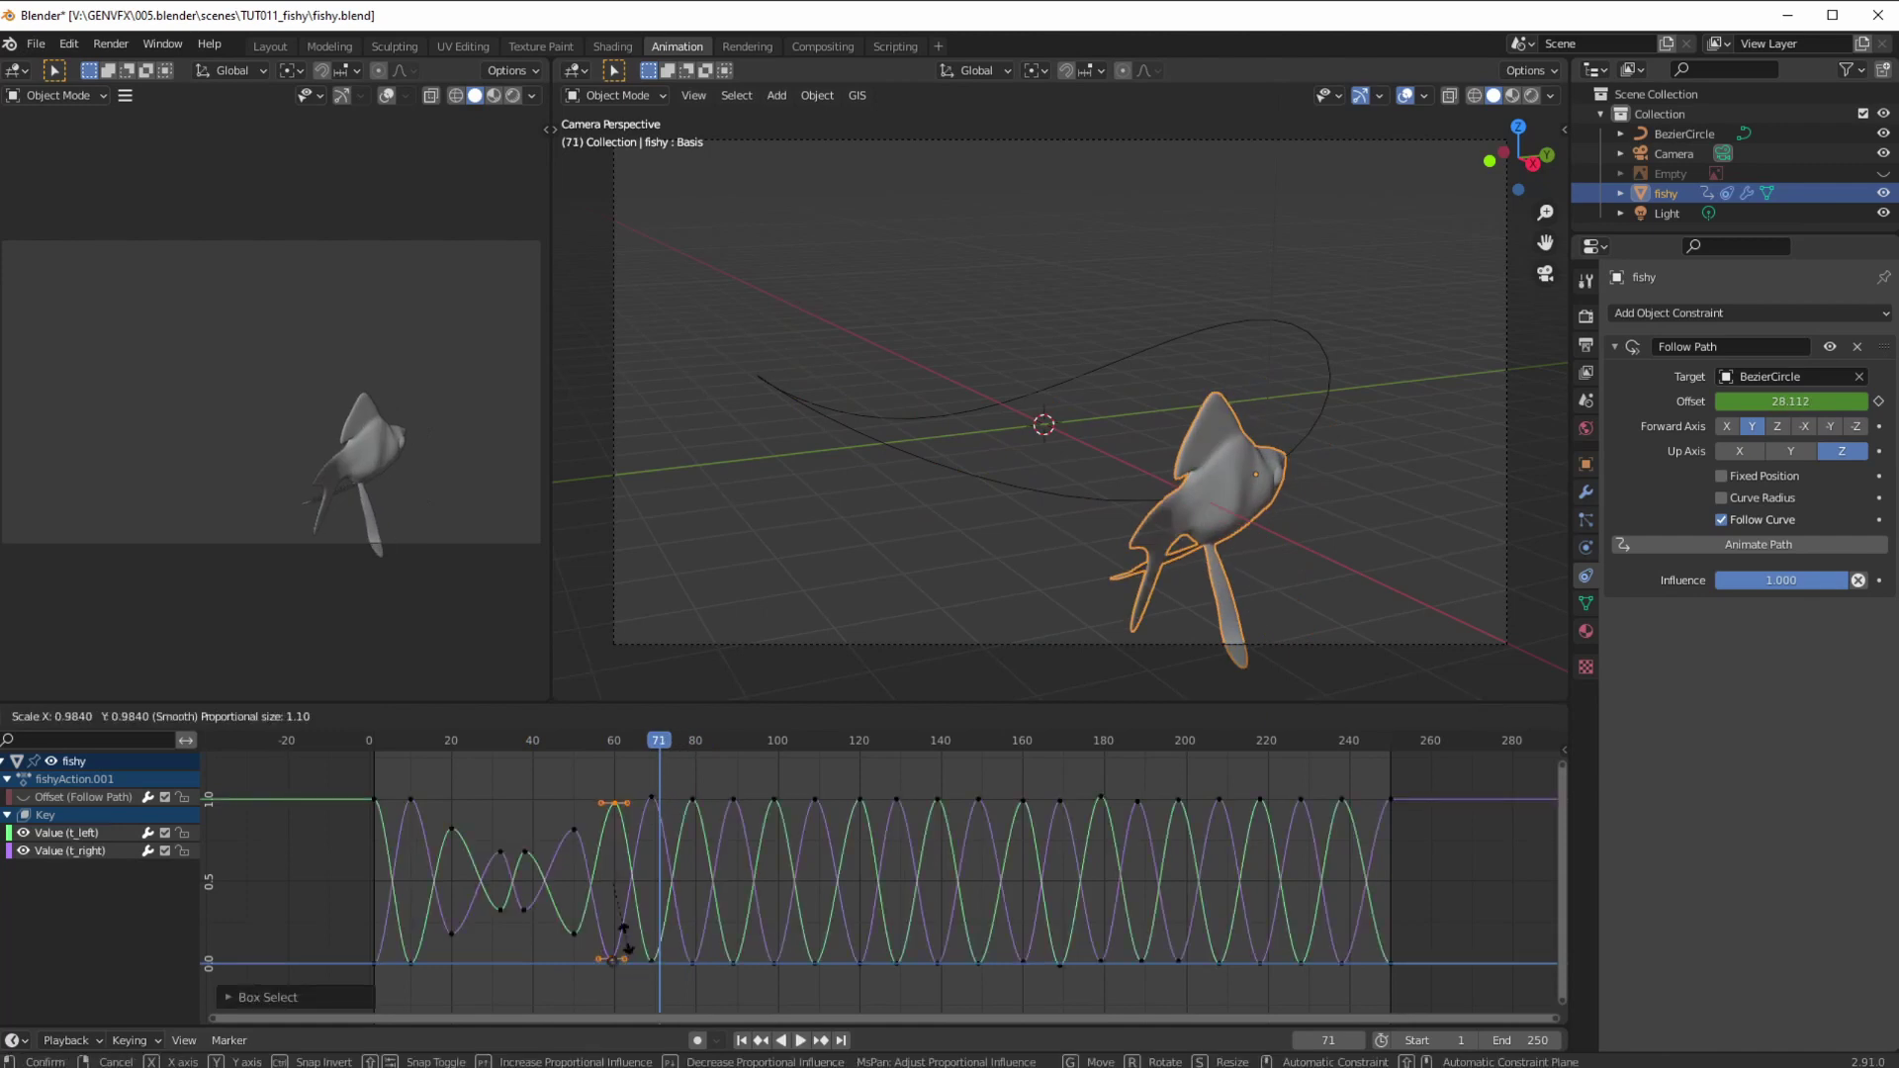
pyautogui.click(626, 925)
pyautogui.moveTo(636, 761); pyautogui.dragTo(679, 988)
pyautogui.press('s')
pyautogui.click(657, 983)
# - Scrub to frame 122 and squeeze the tail keys between about frames 90 and 120 closer together in time
pyautogui.click(598, 741)
pyautogui.press('space')
pyautogui.moveTo(605, 750); pyautogui.dragTo(868, 779)
pyautogui.moveTo(711, 779); pyautogui.dragTo(859, 985)
pyautogui.press('s')
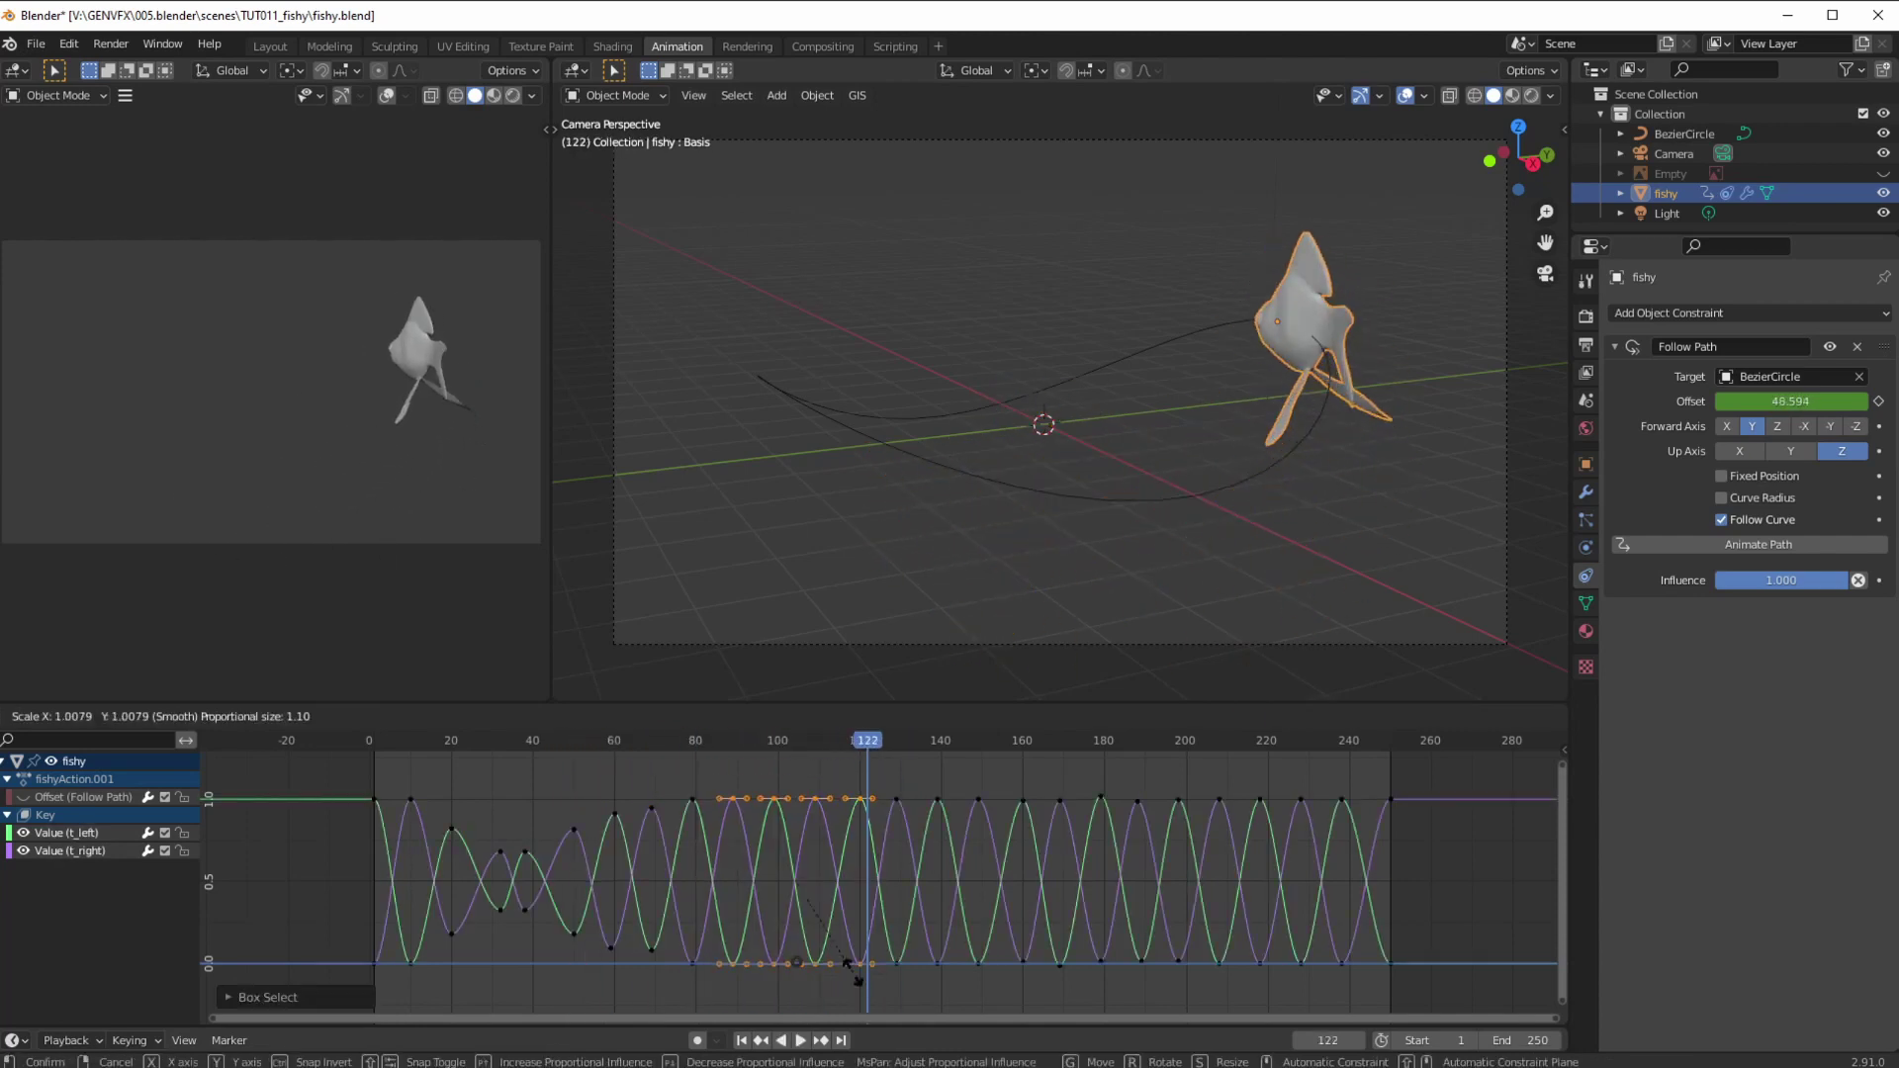
pyautogui.click(817, 958)
pyautogui.press('g')
pyautogui.click(662, 745)
# - Scale down the t_left and t_right keys between about frames 140 and 170 vertically for a gentler swish
pyautogui.moveTo(662, 746); pyautogui.dragTo(1086, 974)
pyautogui.press('g')
pyautogui.click(1030, 957)
pyautogui.press('s')
pyautogui.click(960, 793)
pyautogui.press('s')
pyautogui.press('y')
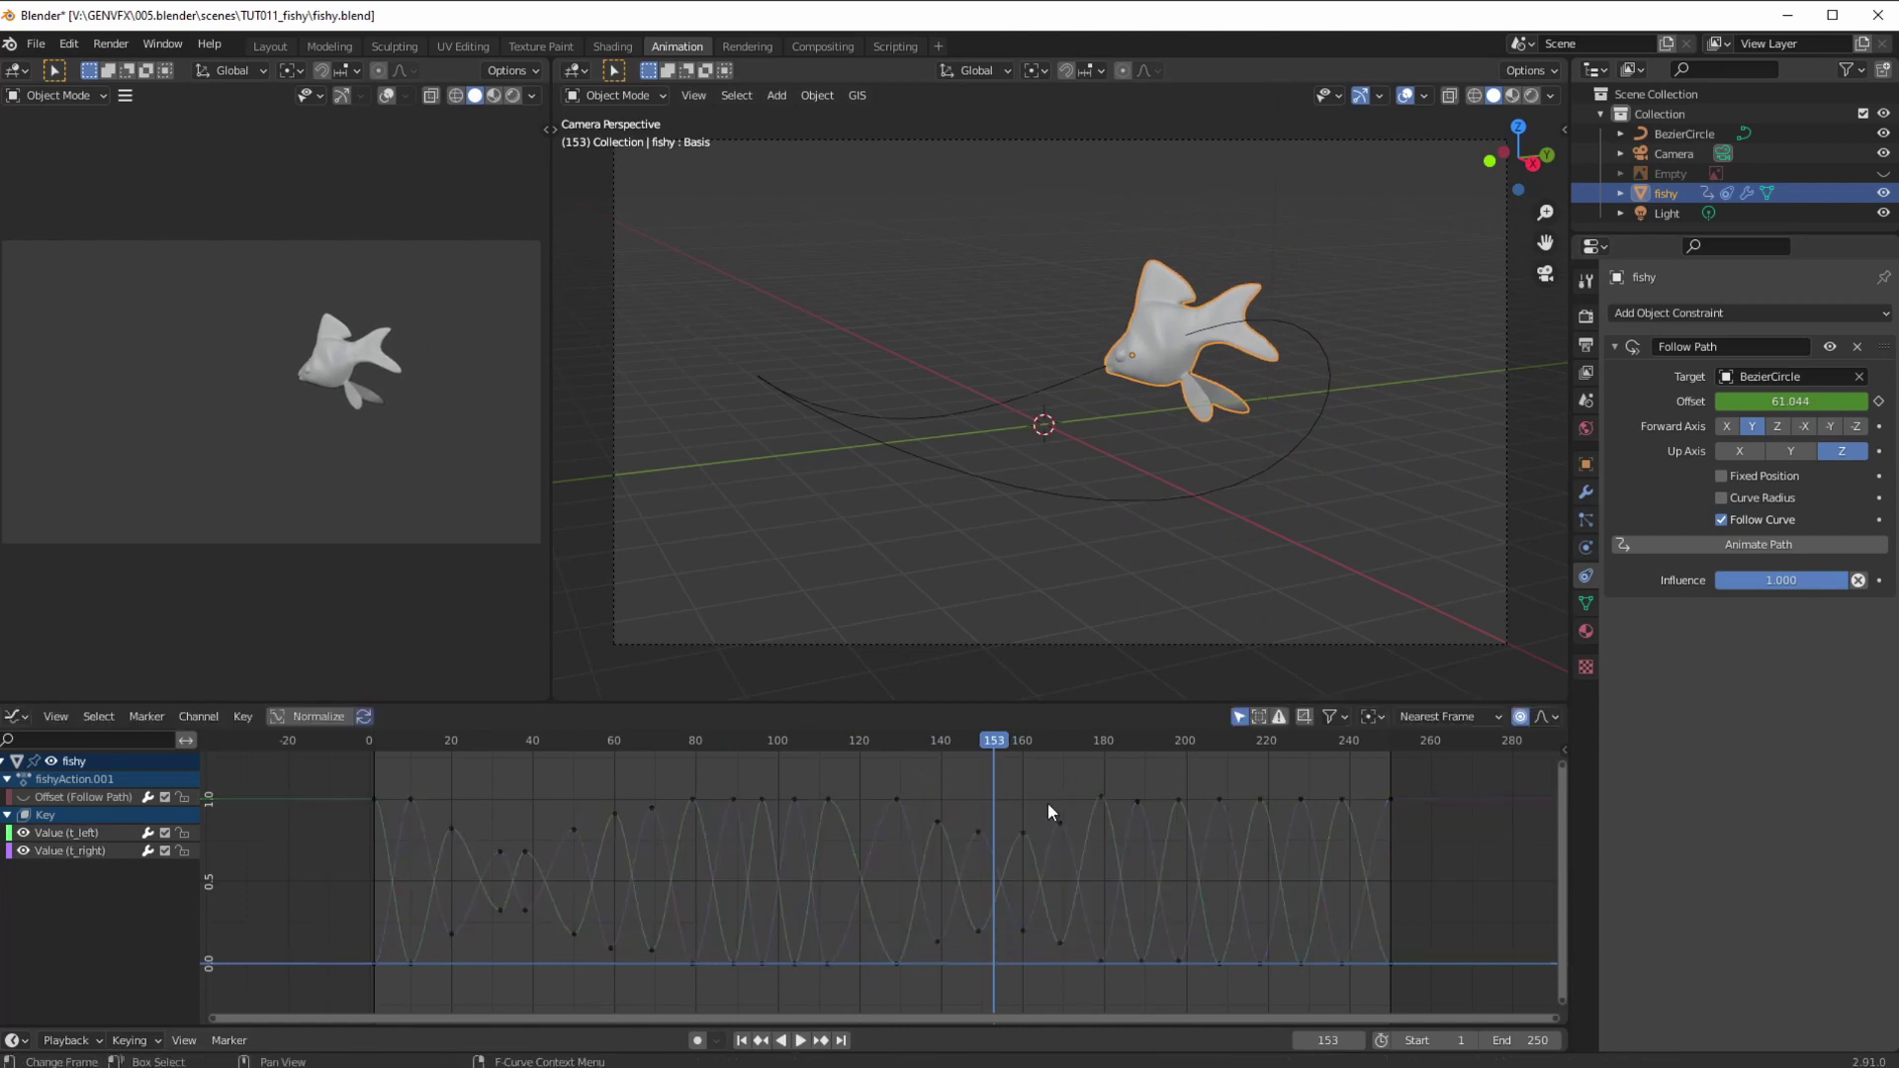
pyautogui.moveTo(1047, 803); pyautogui.dragTo(1081, 977)
pyautogui.press('s')
pyautogui.press('y')
pyautogui.click(1073, 955)
# - Reduce the height of the tail keys near frames 180 and 200 by scaling them along Y
pyautogui.moveTo(1078, 757); pyautogui.dragTo(1115, 991)
pyautogui.press('s')
pyautogui.press('y')
pyautogui.click(1143, 943)
pyautogui.press('s')
pyautogui.press('y')
pyautogui.click(1103, 944)
pyautogui.moveTo(1165, 782); pyautogui.dragTo(1193, 994)
pyautogui.press('s')
pyautogui.press('y')
pyautogui.click(1184, 977)
# - Move the tail keys between about frames 150 and 180 along the time axis to space out the slower tail beats
pyautogui.press('space')
pyautogui.press('space')
pyautogui.moveTo(1046, 796); pyautogui.dragTo(1116, 961)
pyautogui.press('x')
pyautogui.click(1066, 955)
pyautogui.press('g')
pyautogui.press('x')
pyautogui.click(1110, 951)
pyautogui.moveTo(957, 801); pyautogui.dragTo(997, 952)
pyautogui.press('g')
pyautogui.press('x')
pyautogui.click(1024, 947)
# - Play through to the last frames, then replay from the first frame to check the varied tail swish
pyautogui.press('space')
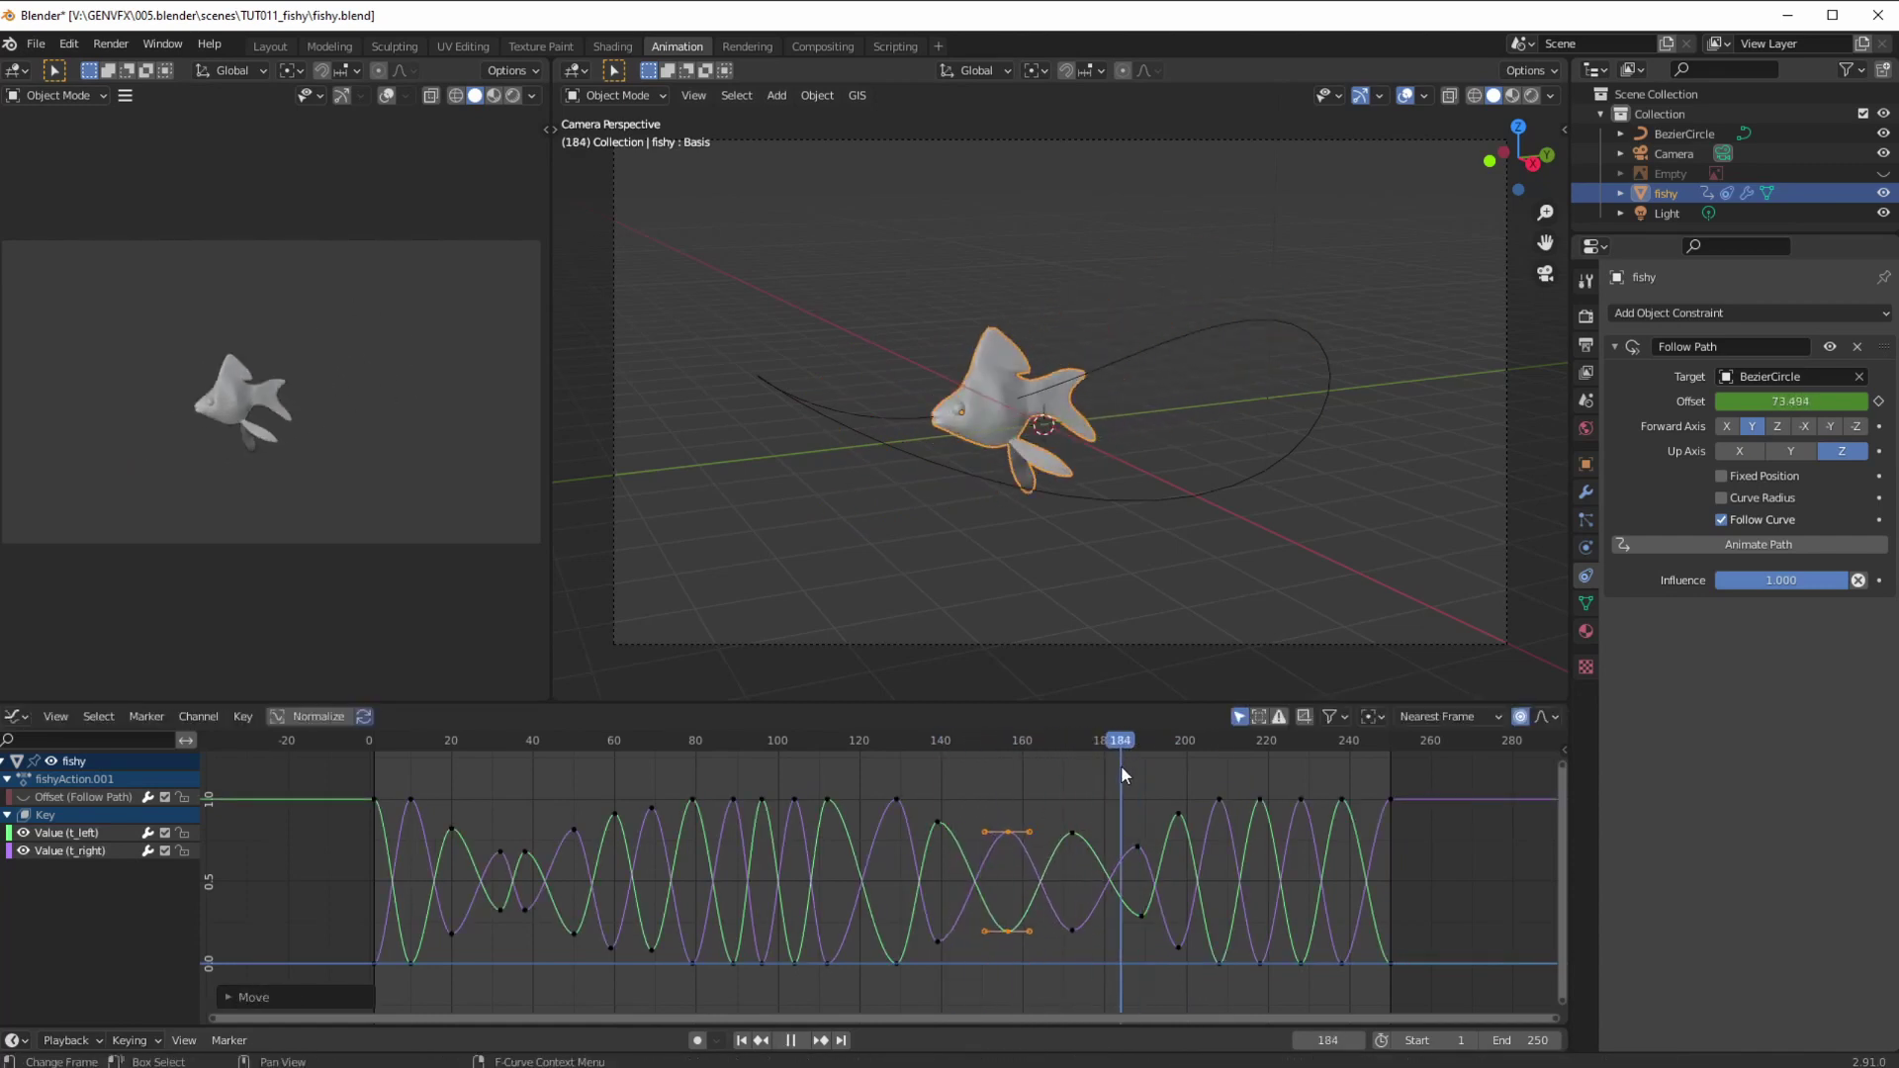
pyautogui.moveTo(1384, 811); pyautogui.dragTo(1388, 807)
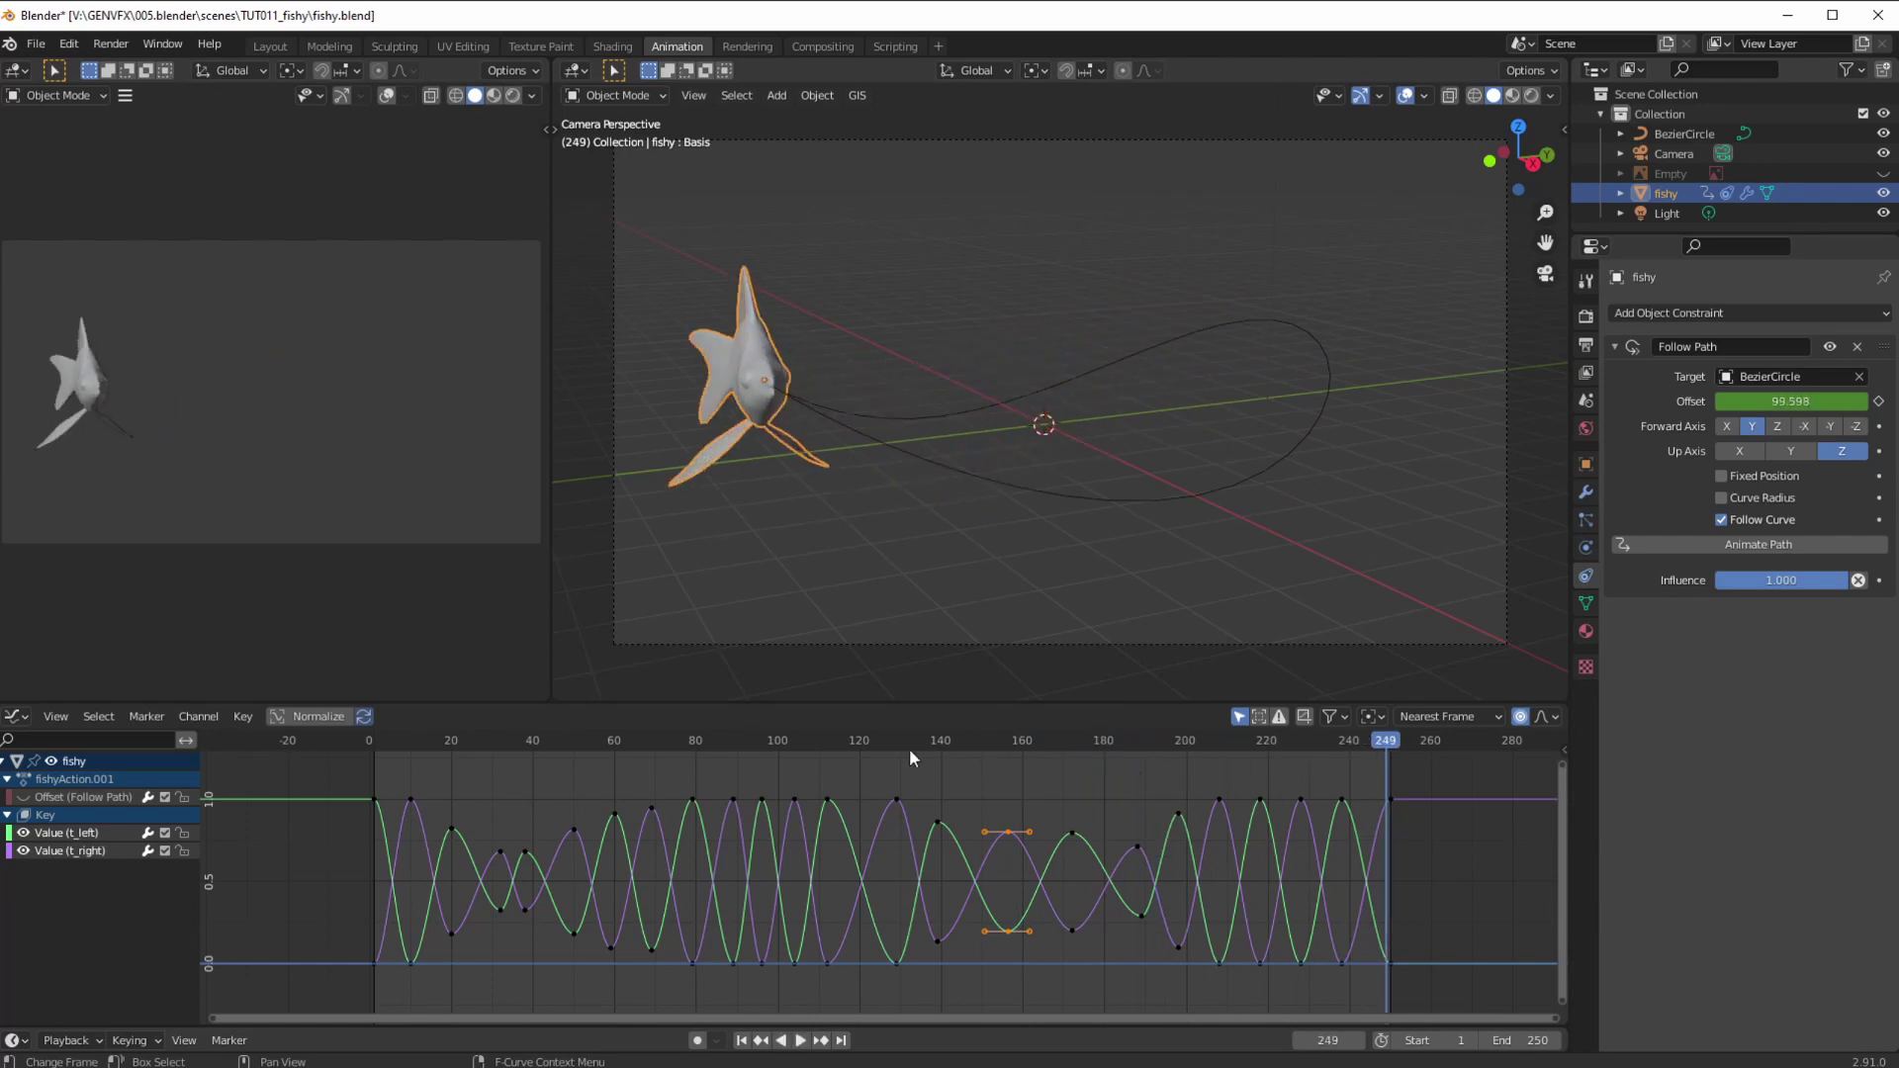
pyautogui.click(743, 1041)
pyautogui.click(798, 1046)
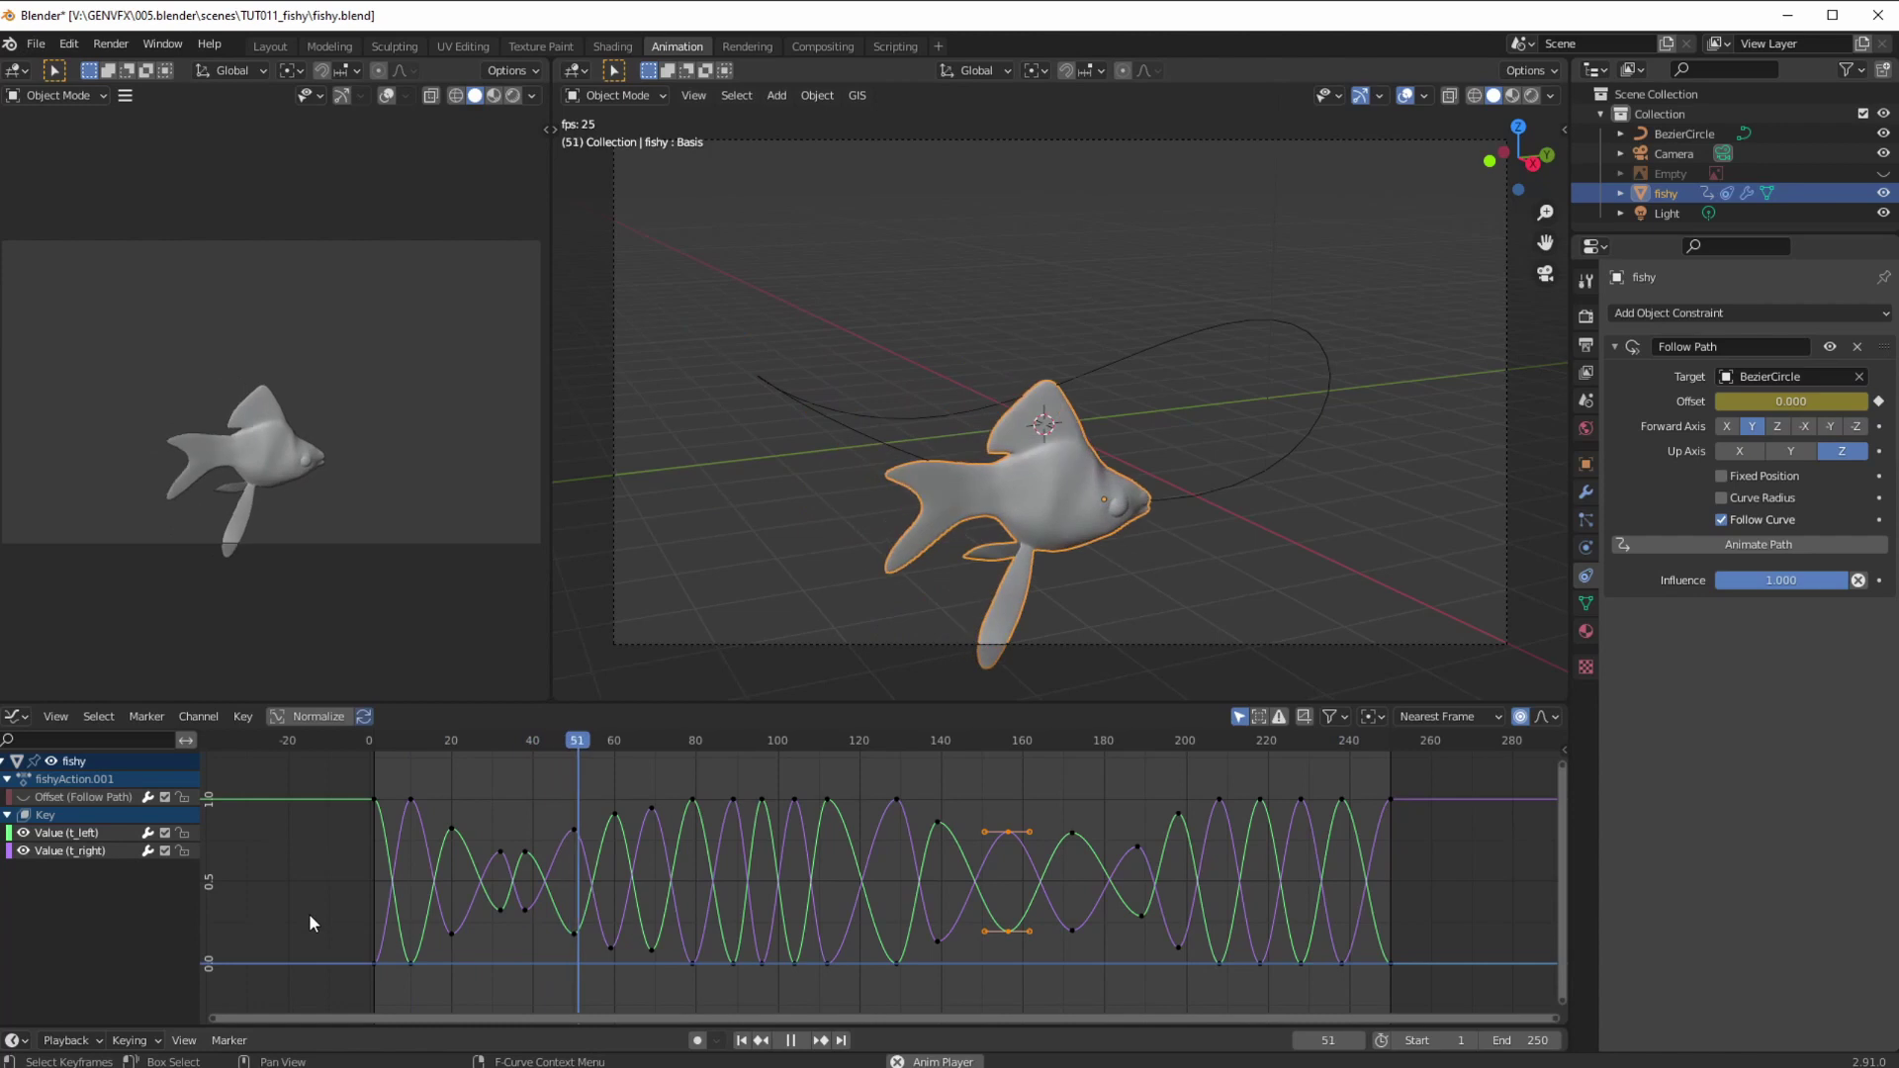
pyautogui.click(791, 1041)
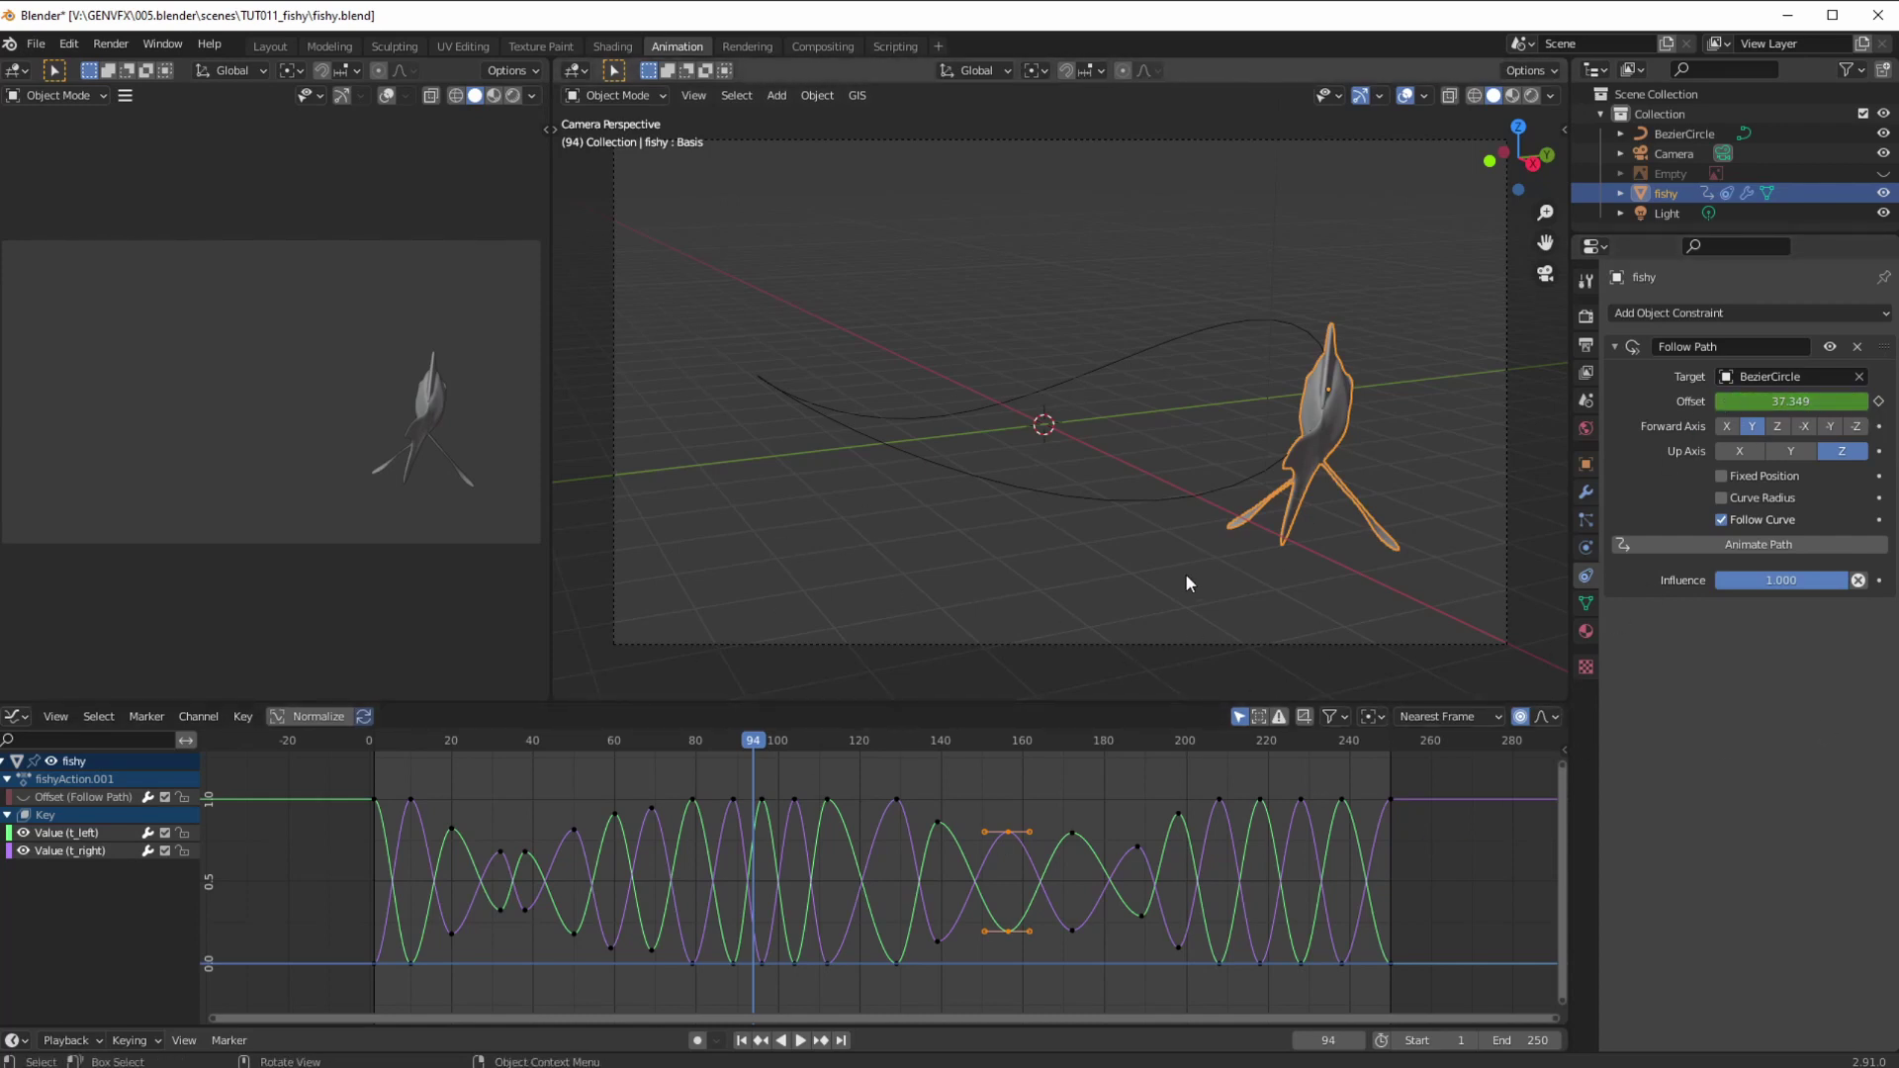
# - In the Shading workspace, try Material.001 on the fish, assign Material.002 instead, and open its material settings
pyautogui.click(610, 46)
pyautogui.scroll(-3, 791, 564)
pyautogui.moveTo(733, 544); pyautogui.dragTo(801, 719, button='middle')
pyautogui.click(892, 823)
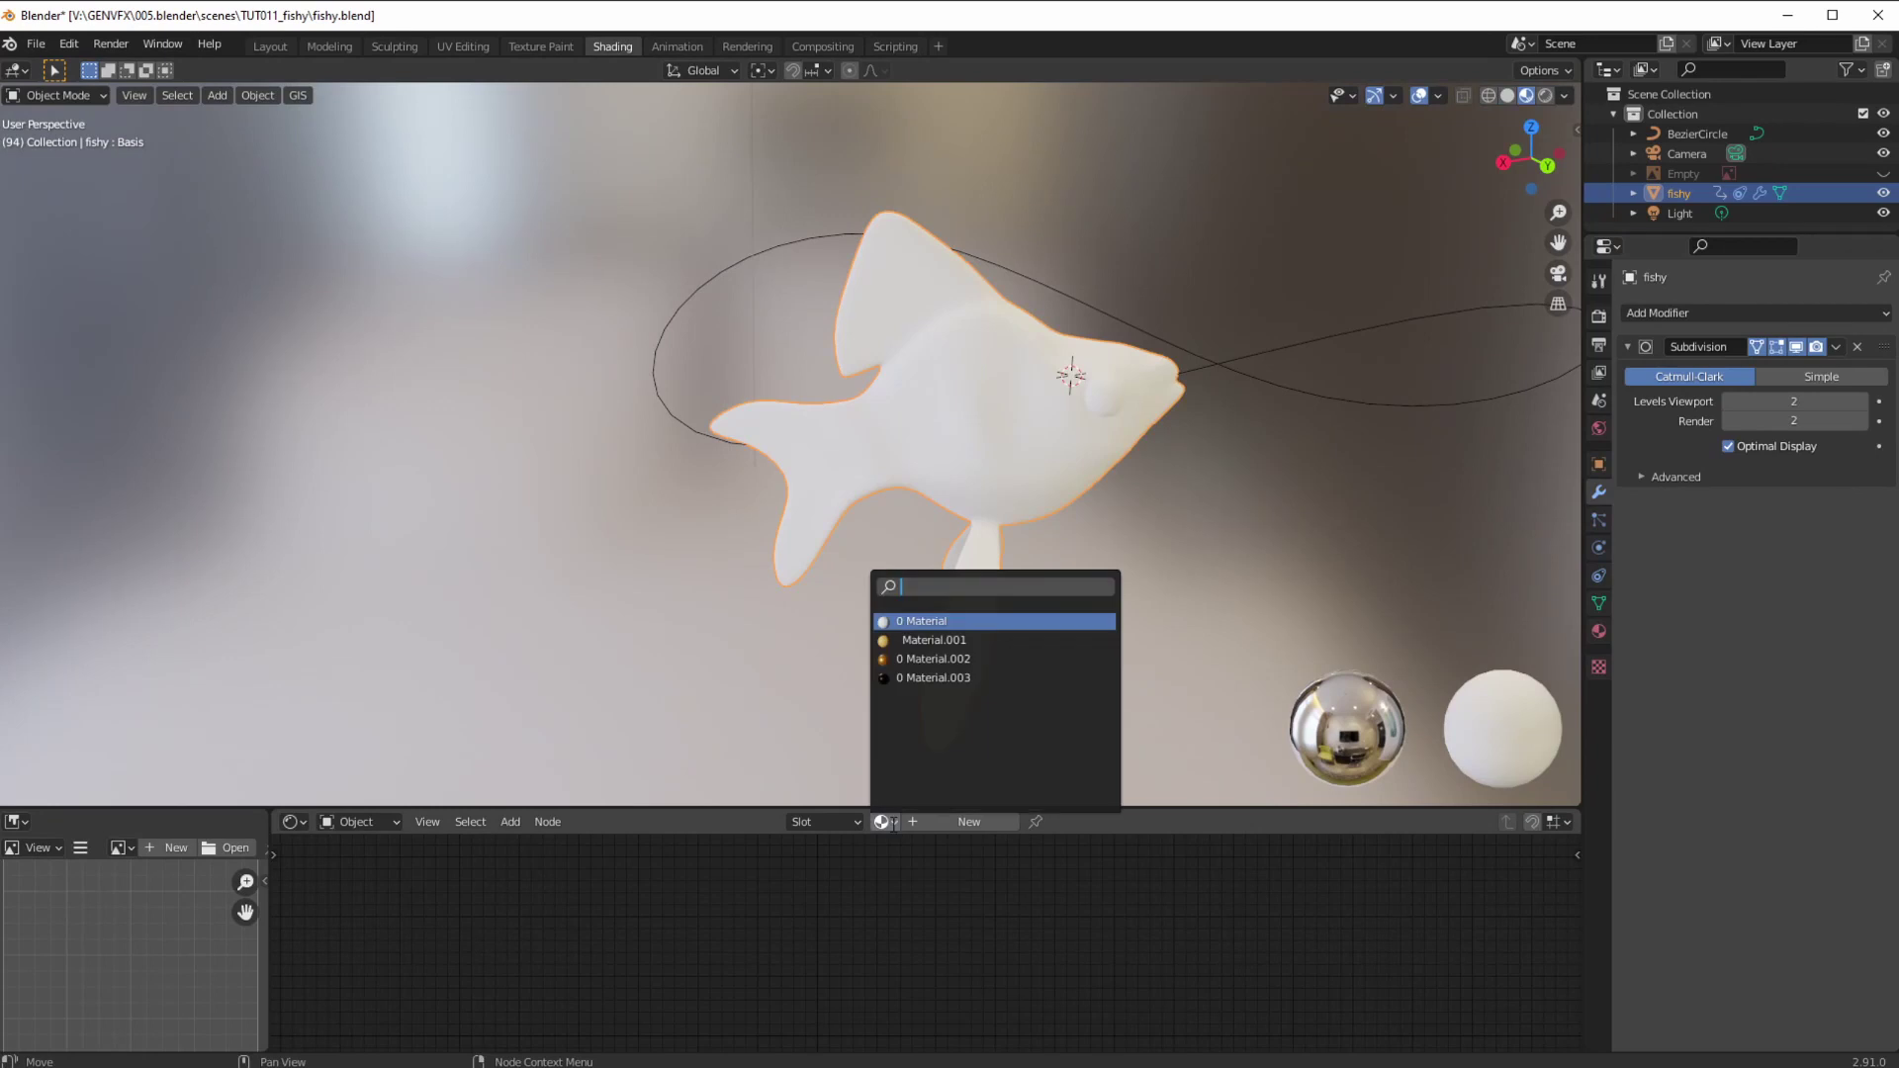
pyautogui.click(919, 640)
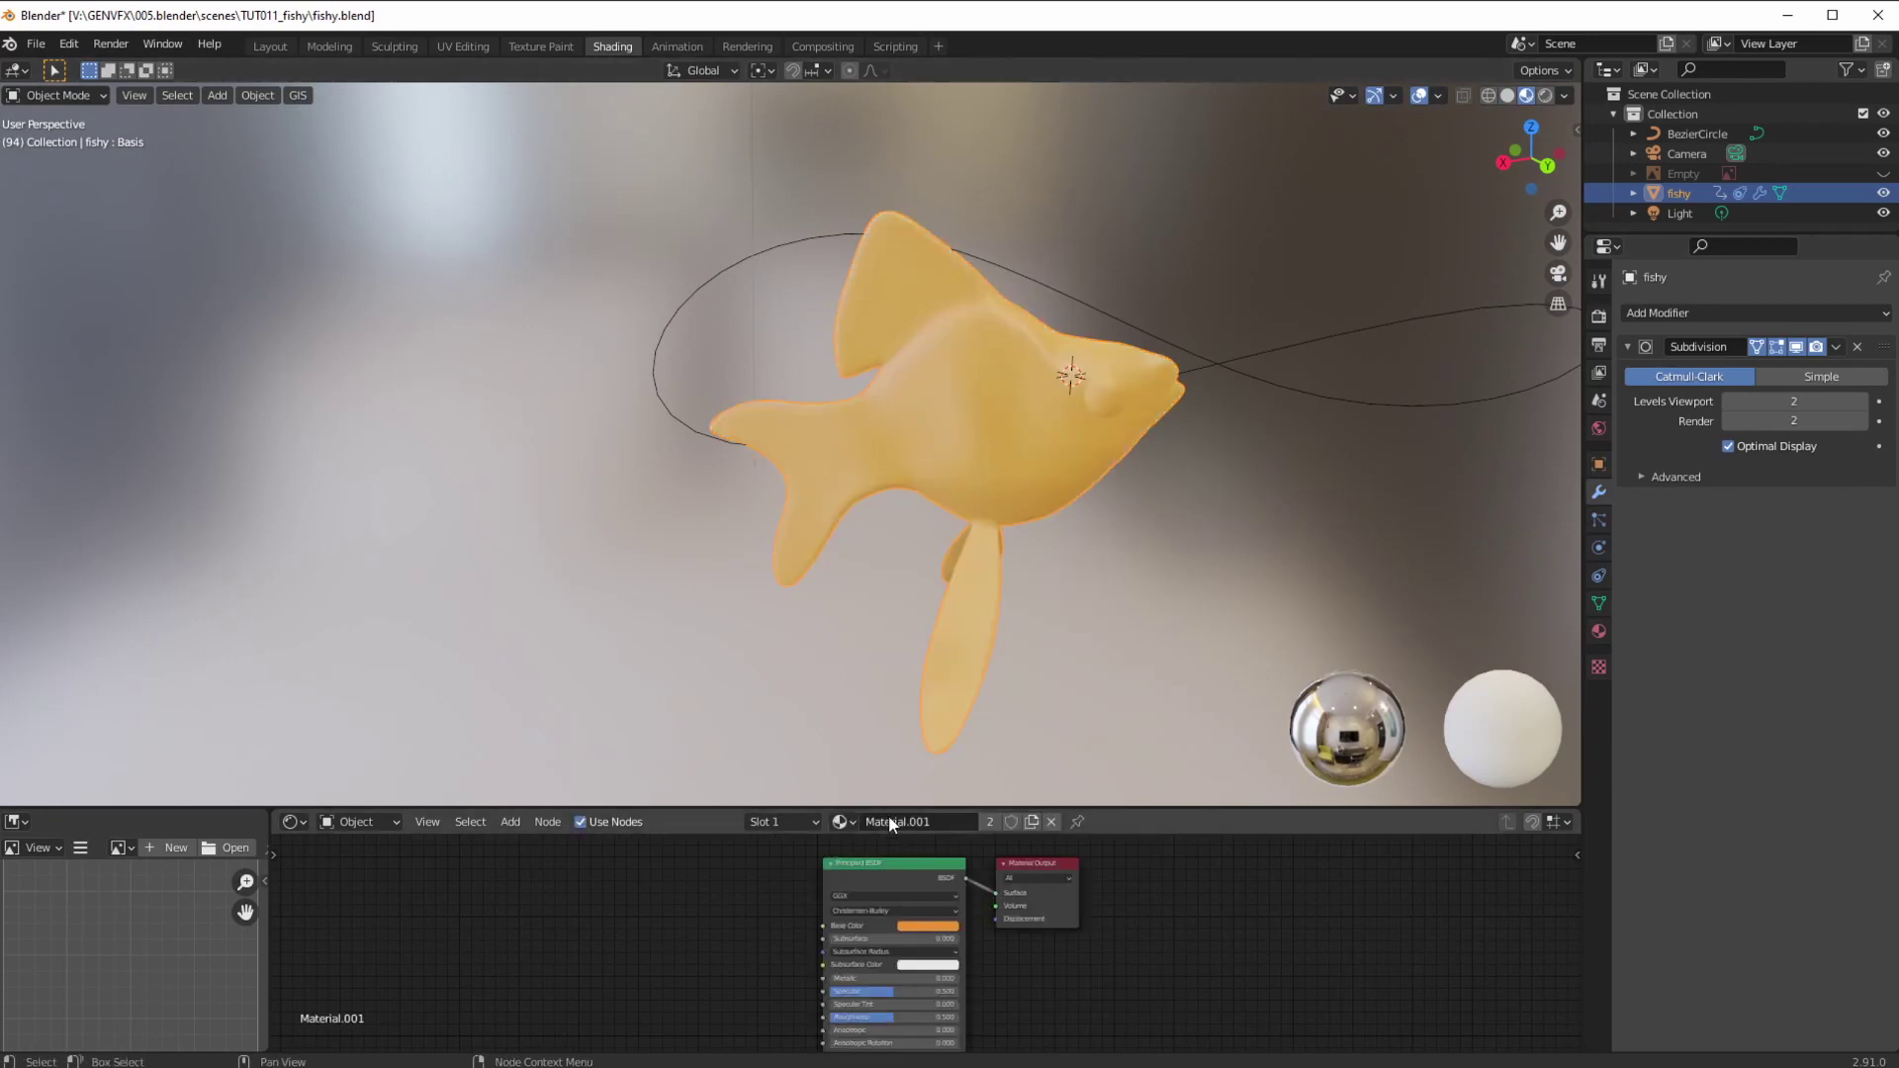
pyautogui.click(840, 822)
pyautogui.click(862, 658)
pyautogui.moveTo(894, 595); pyautogui.dragTo(833, 583, button='middle')
pyautogui.click(1599, 631)
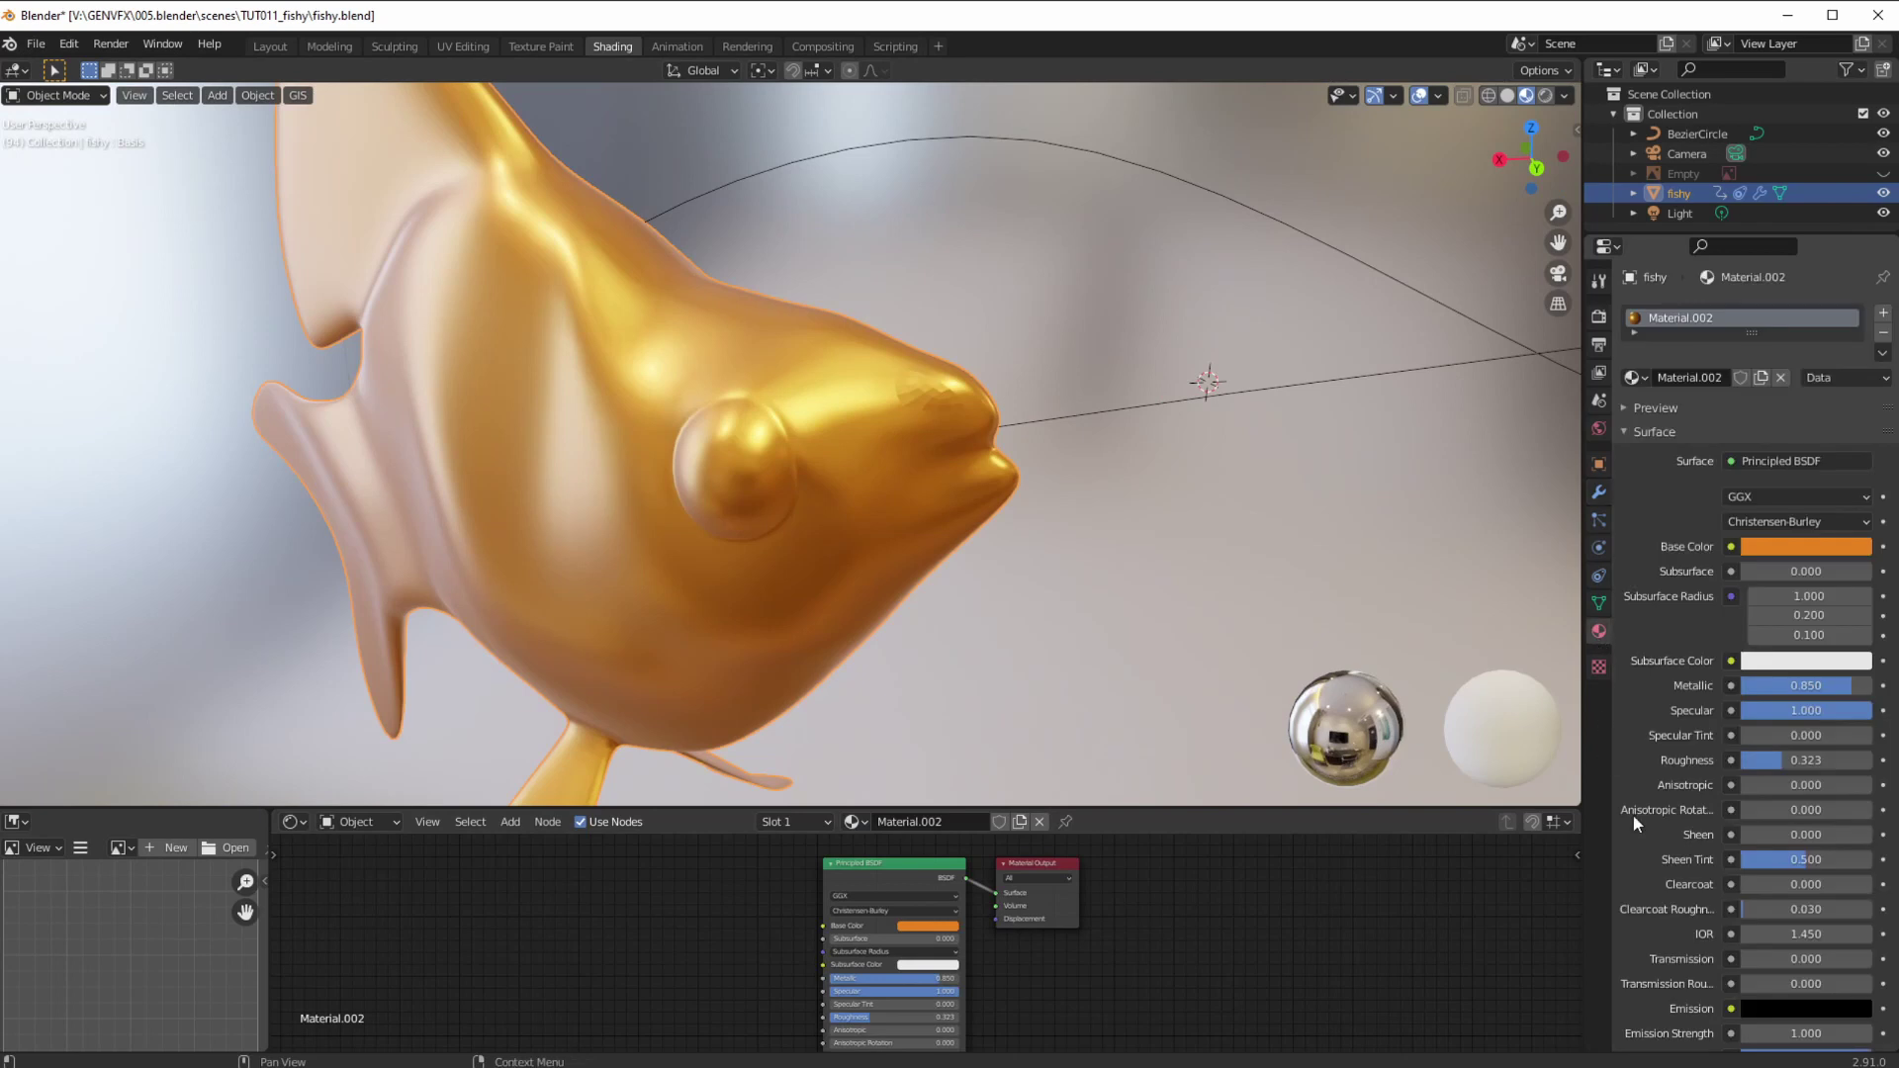
# - Add a second material slot to the fish and assign Material.003 to it
pyautogui.click(1882, 314)
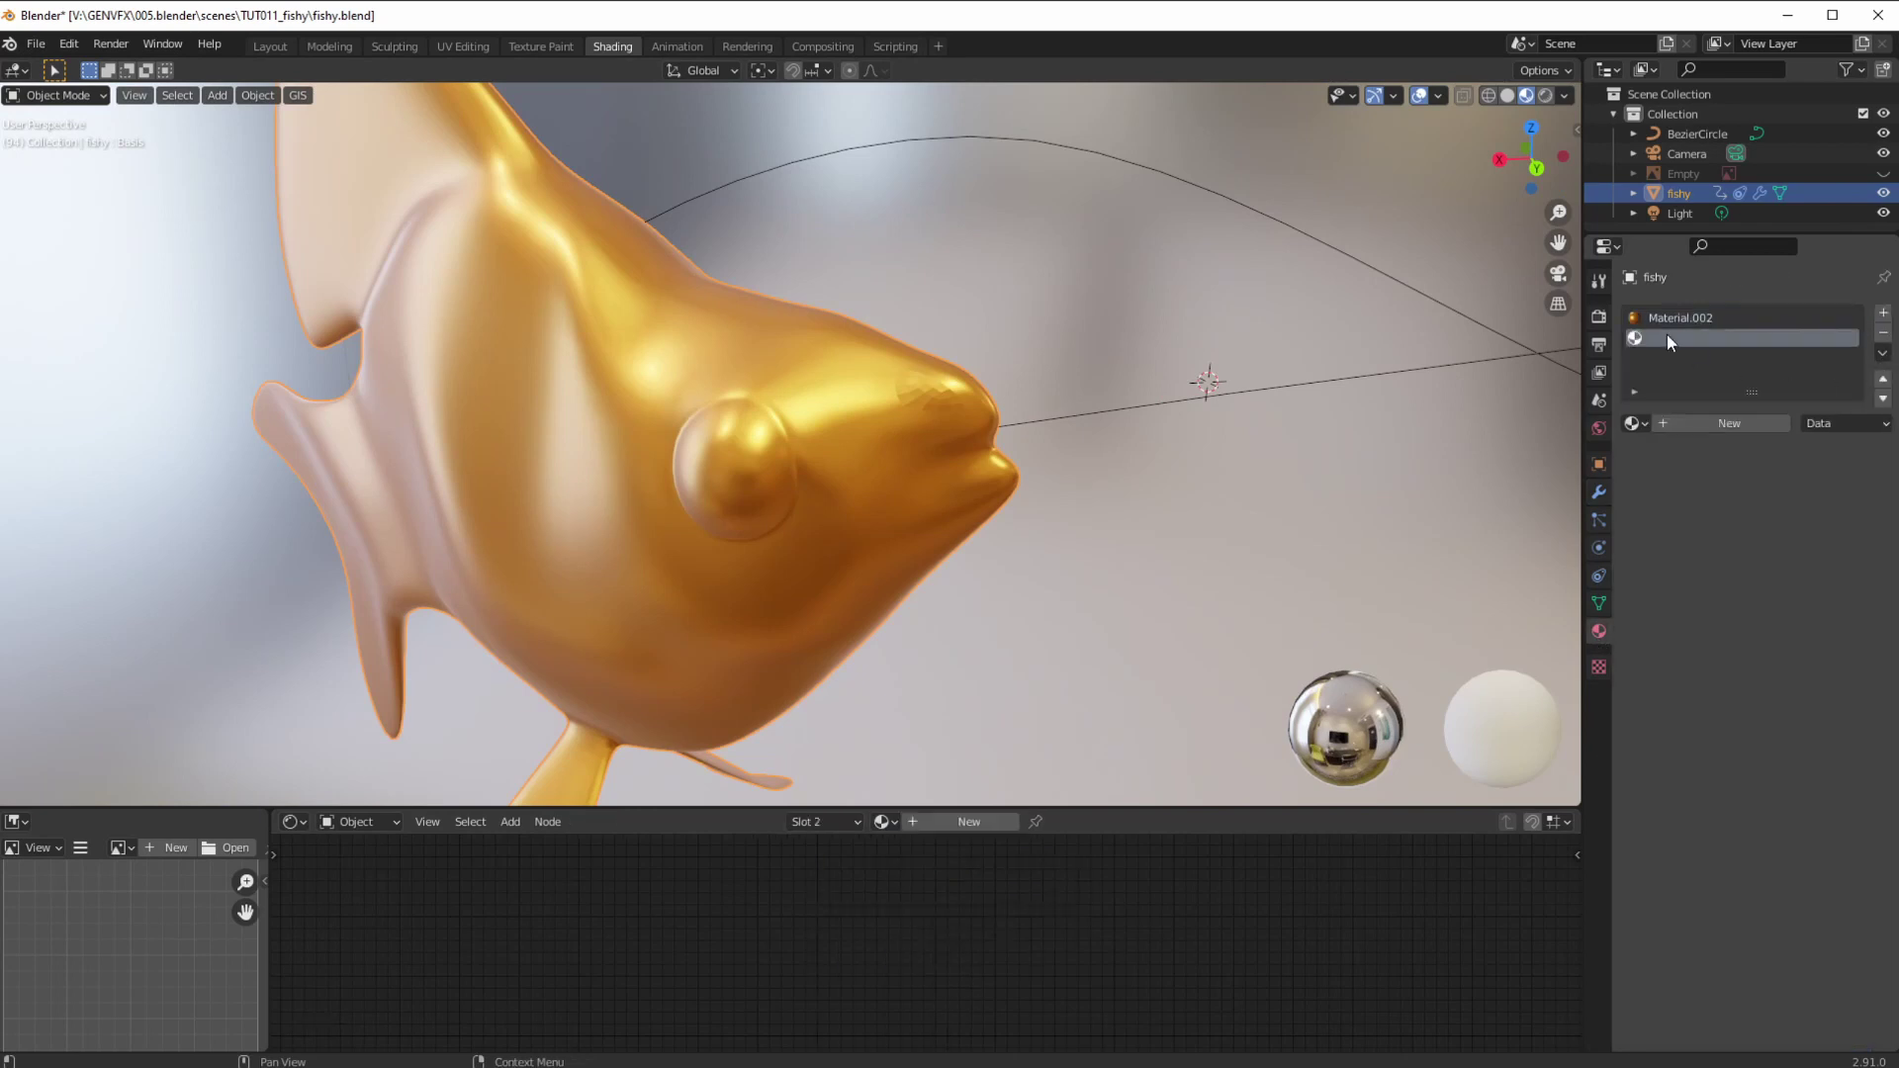
pyautogui.click(885, 821)
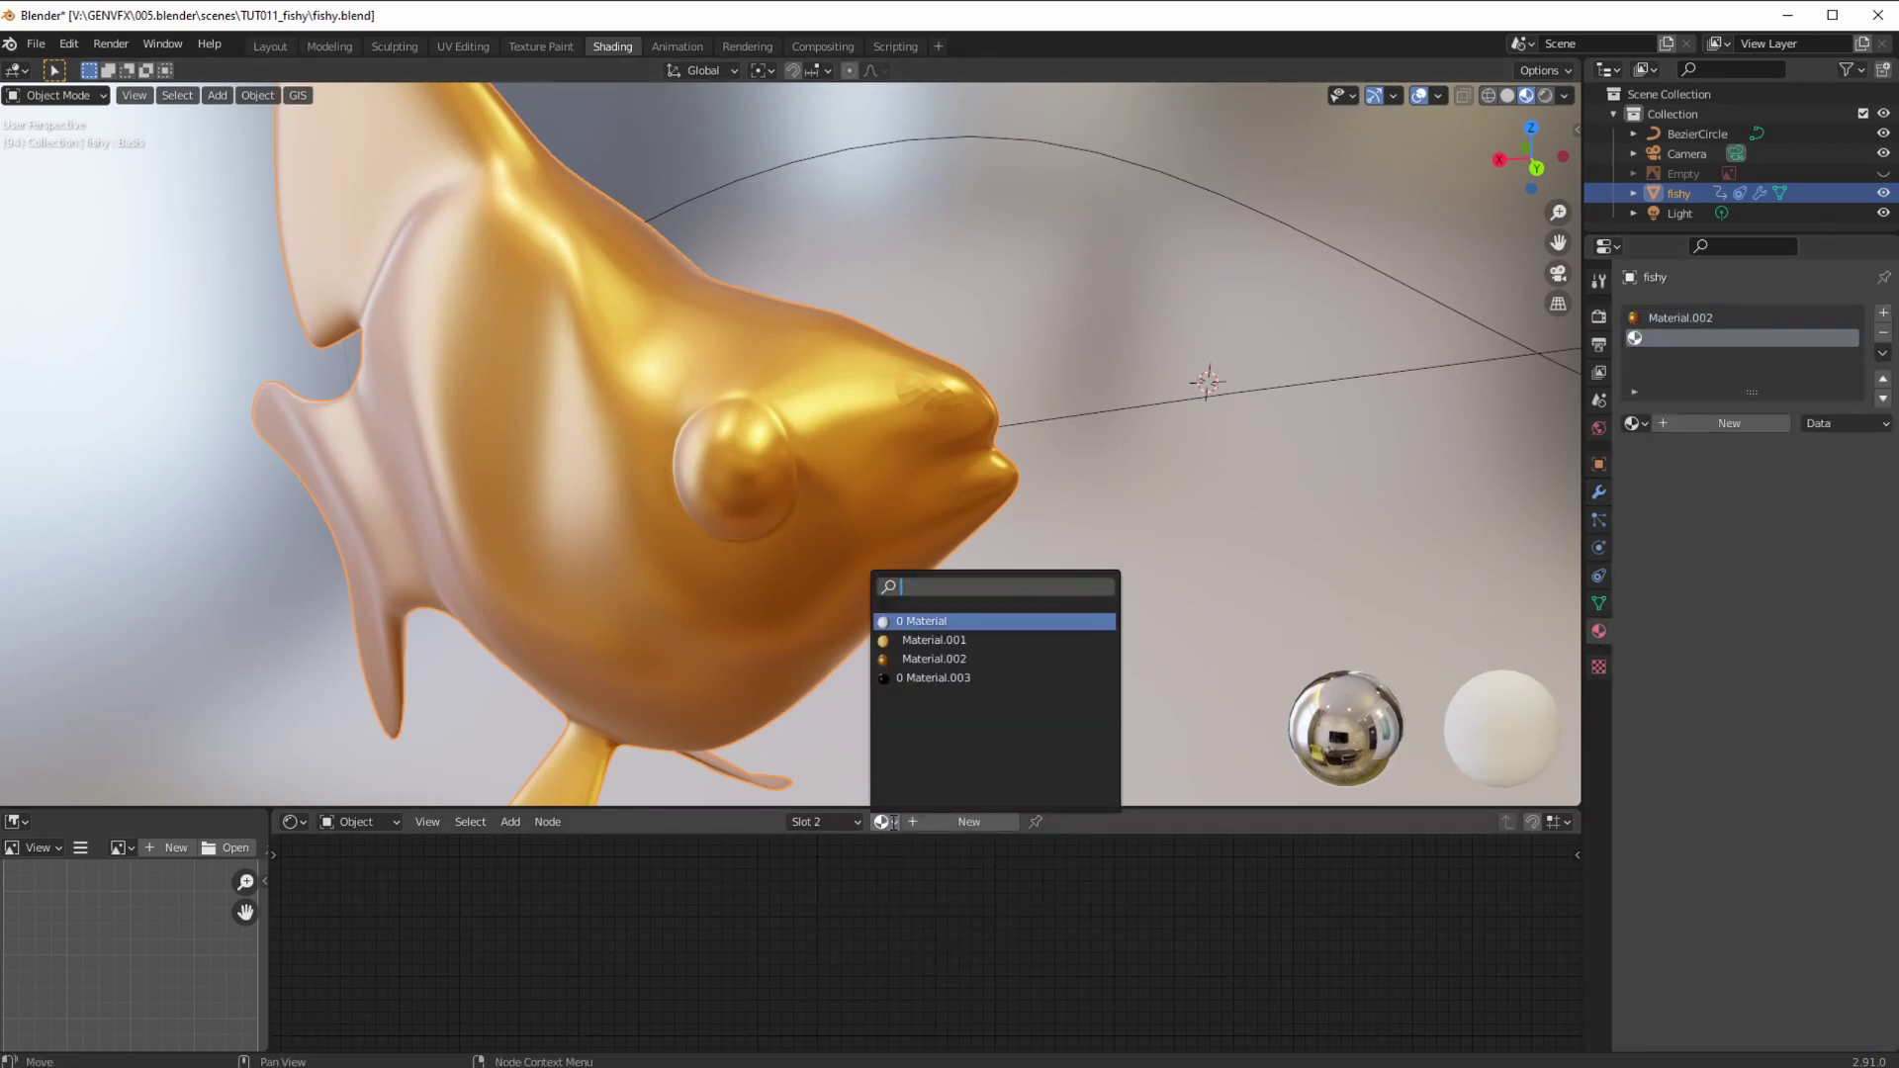
pyautogui.click(904, 679)
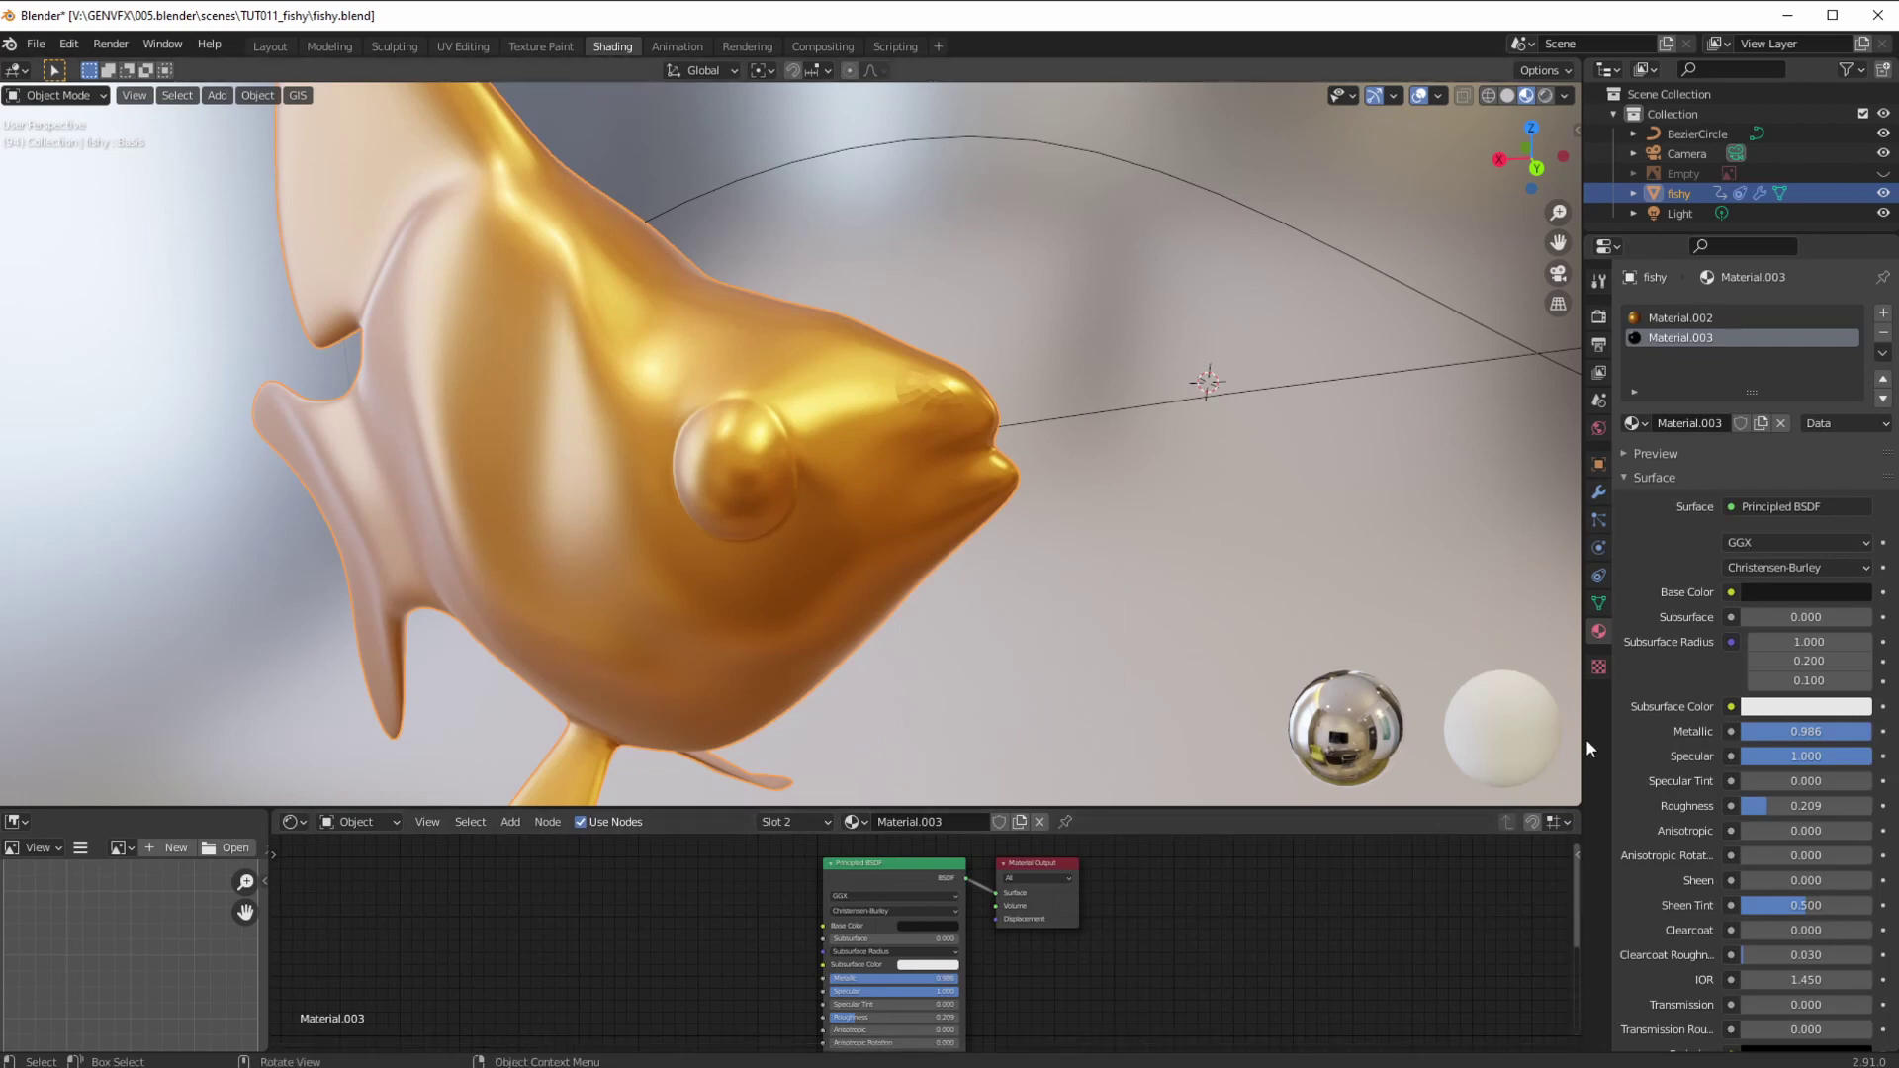
# - In Edit Mode, select the faces of the fish's visible eye and assign Material.003 to them
pyautogui.click(89, 96)
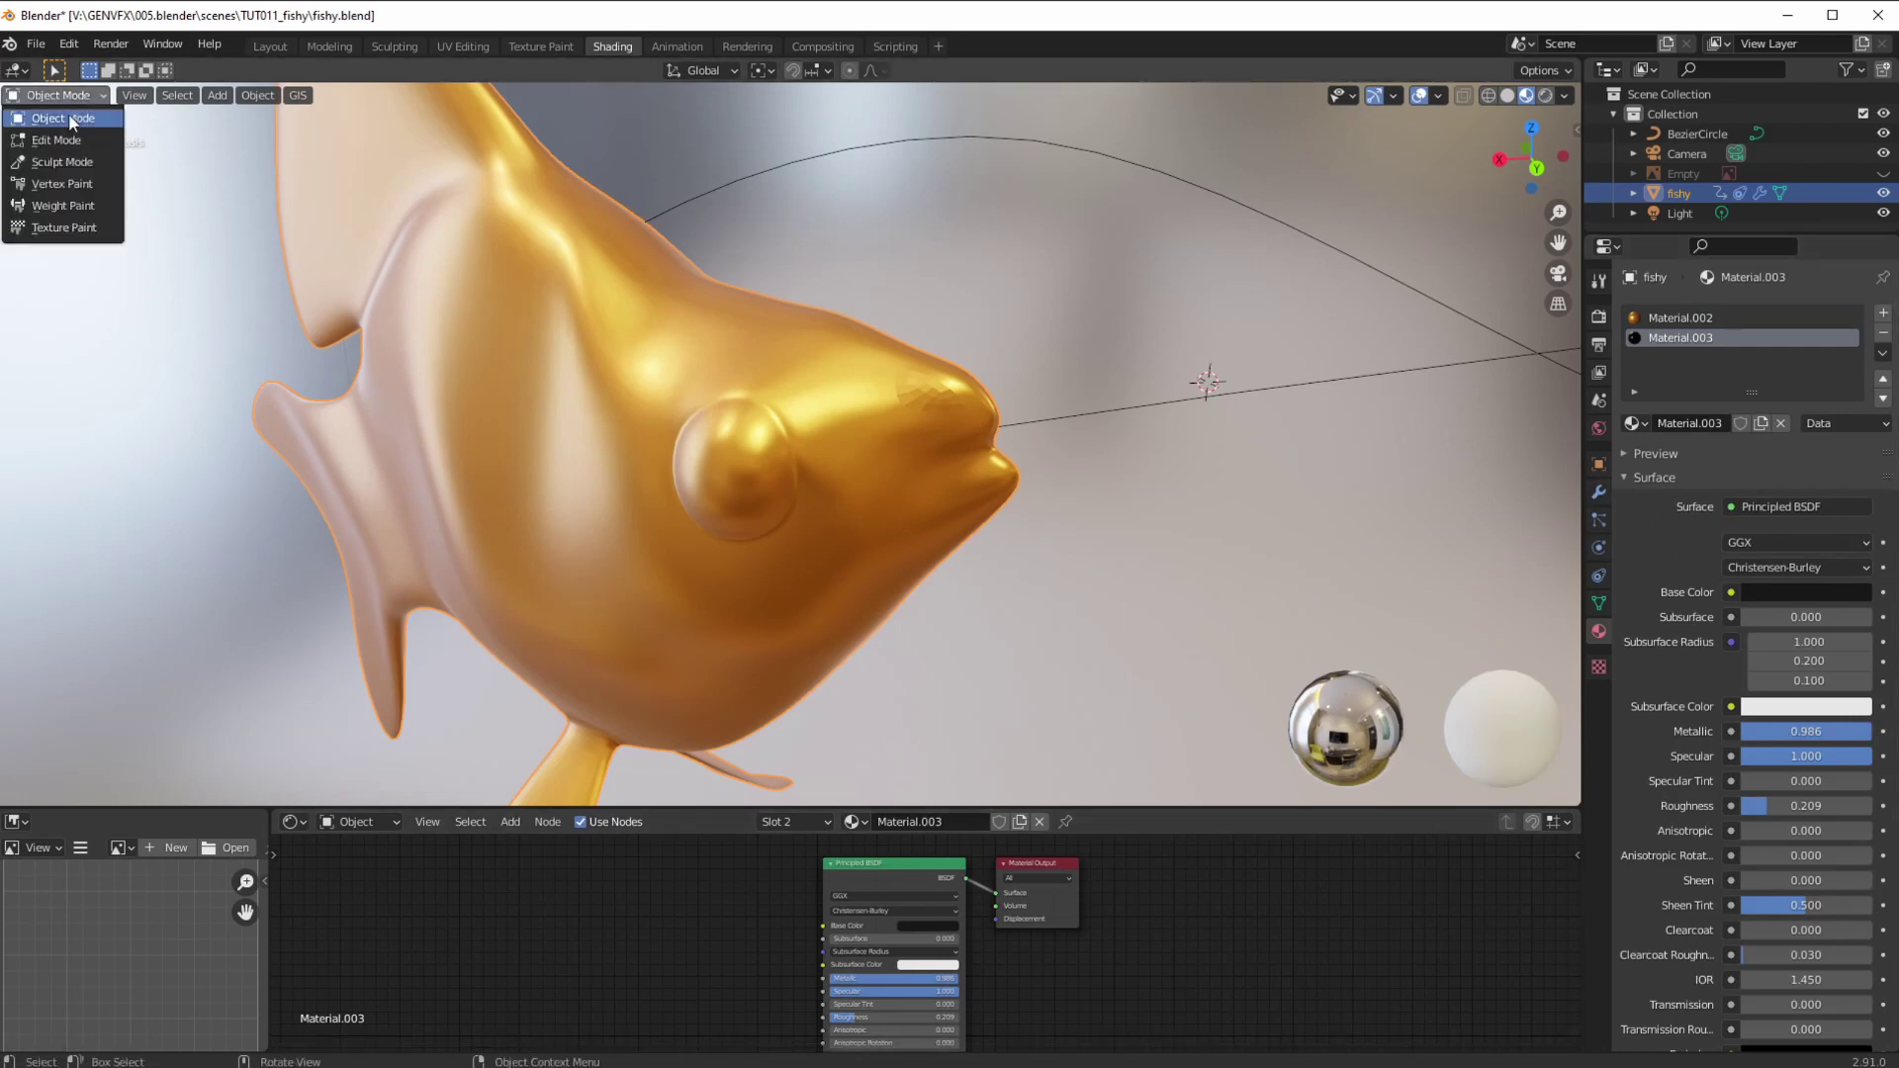
pyautogui.click(59, 141)
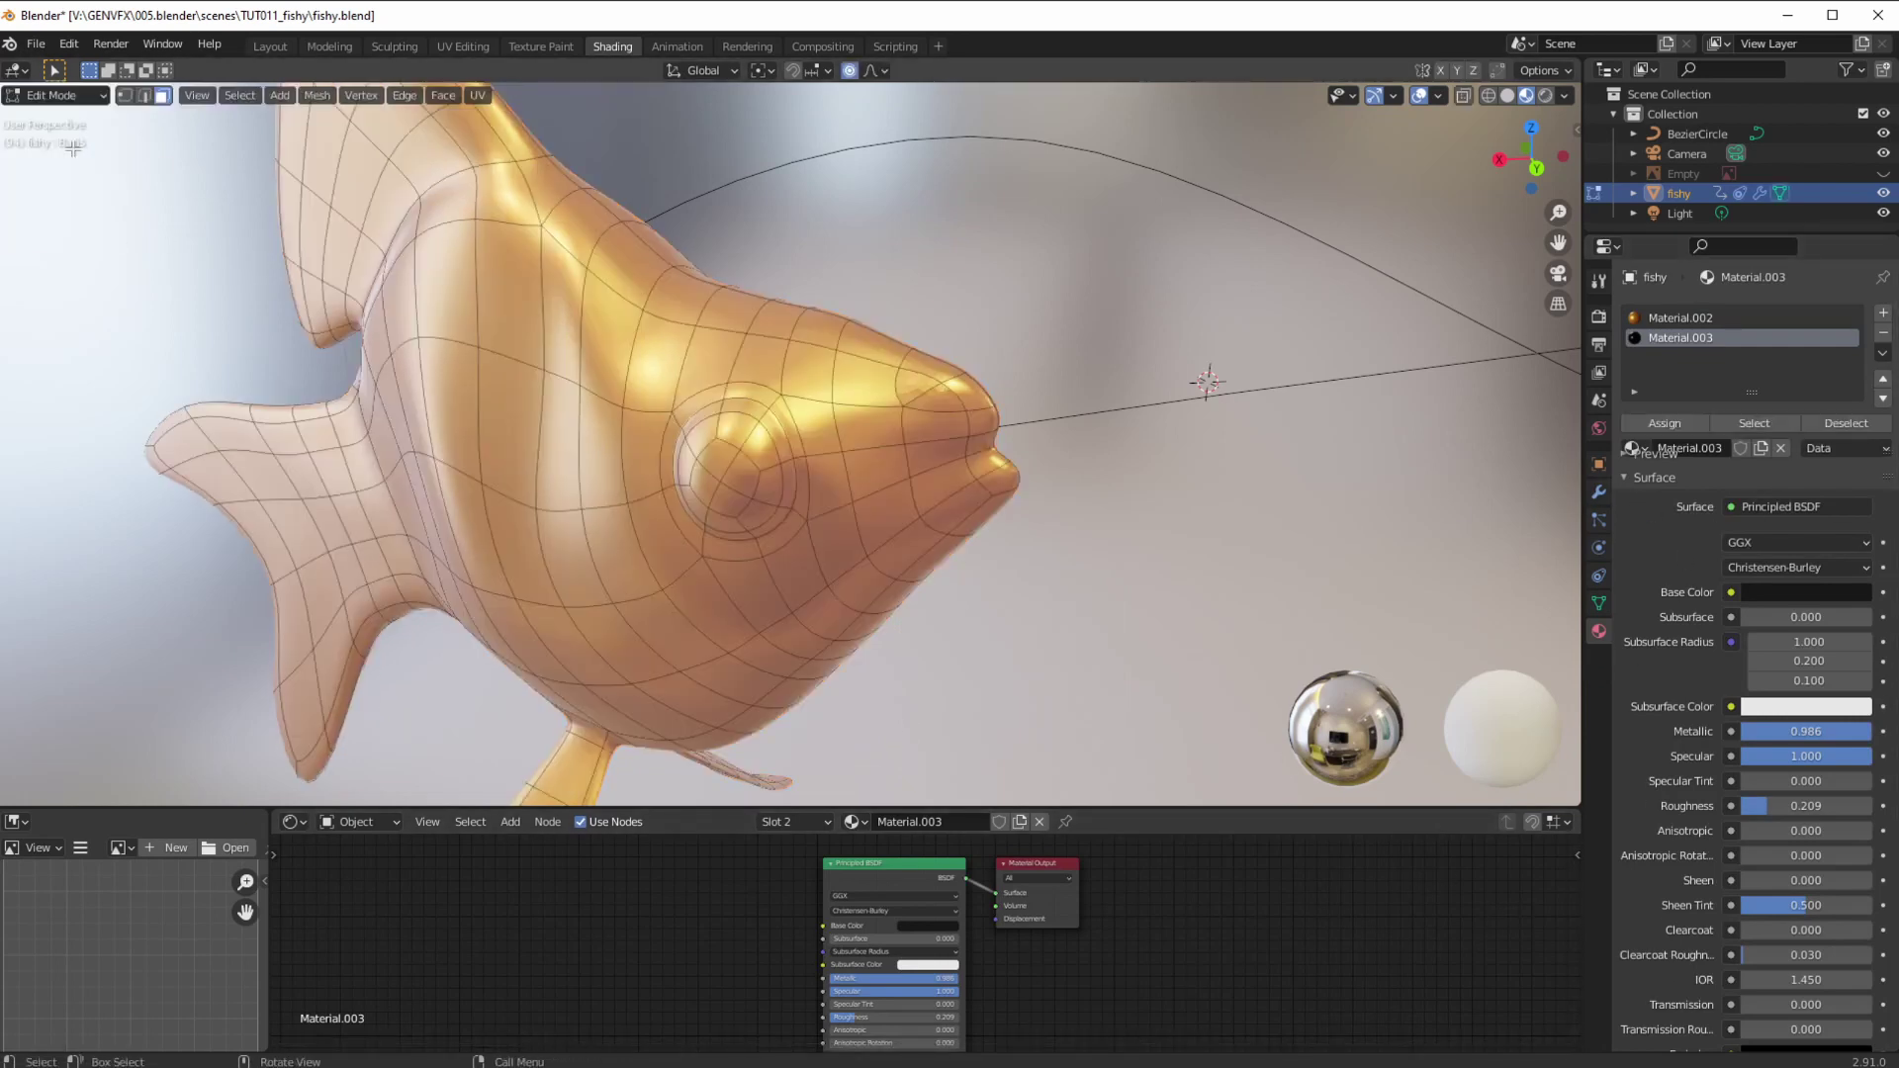
pyautogui.click(759, 447)
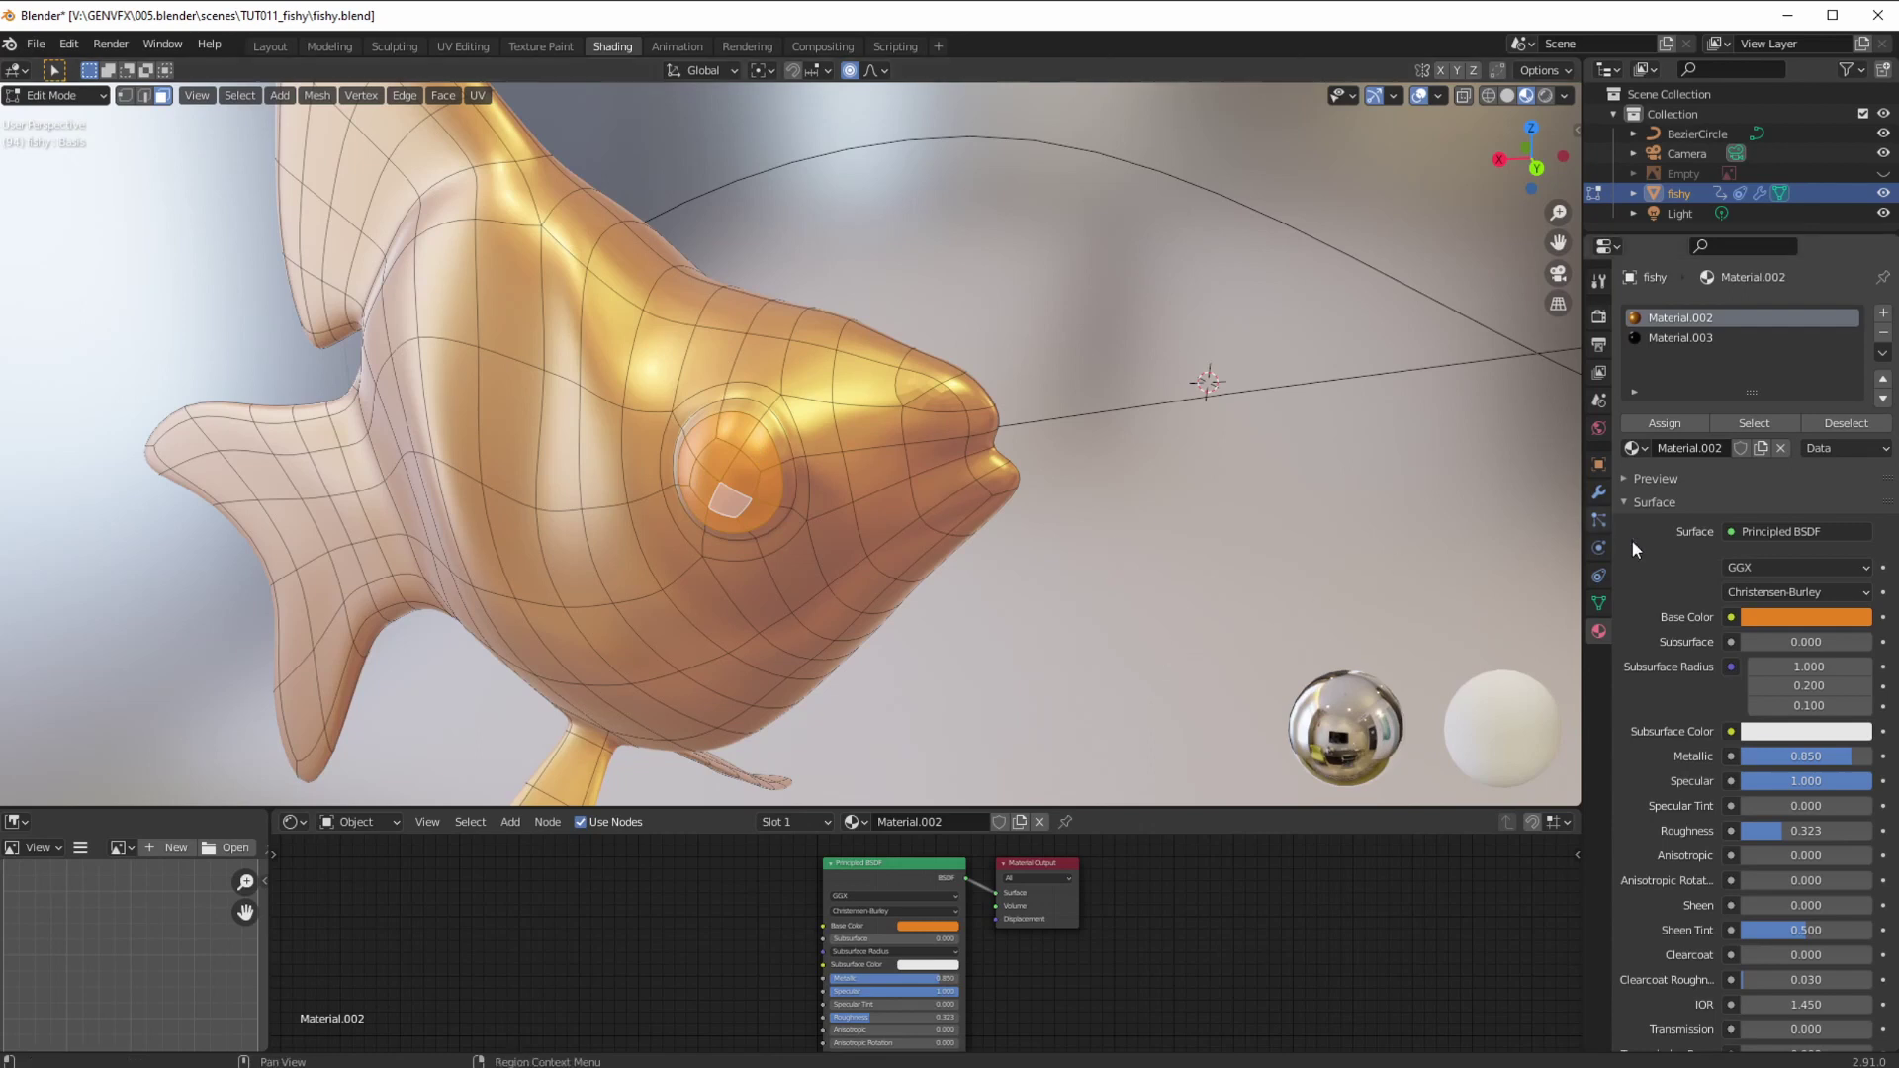
pyautogui.click(1686, 338)
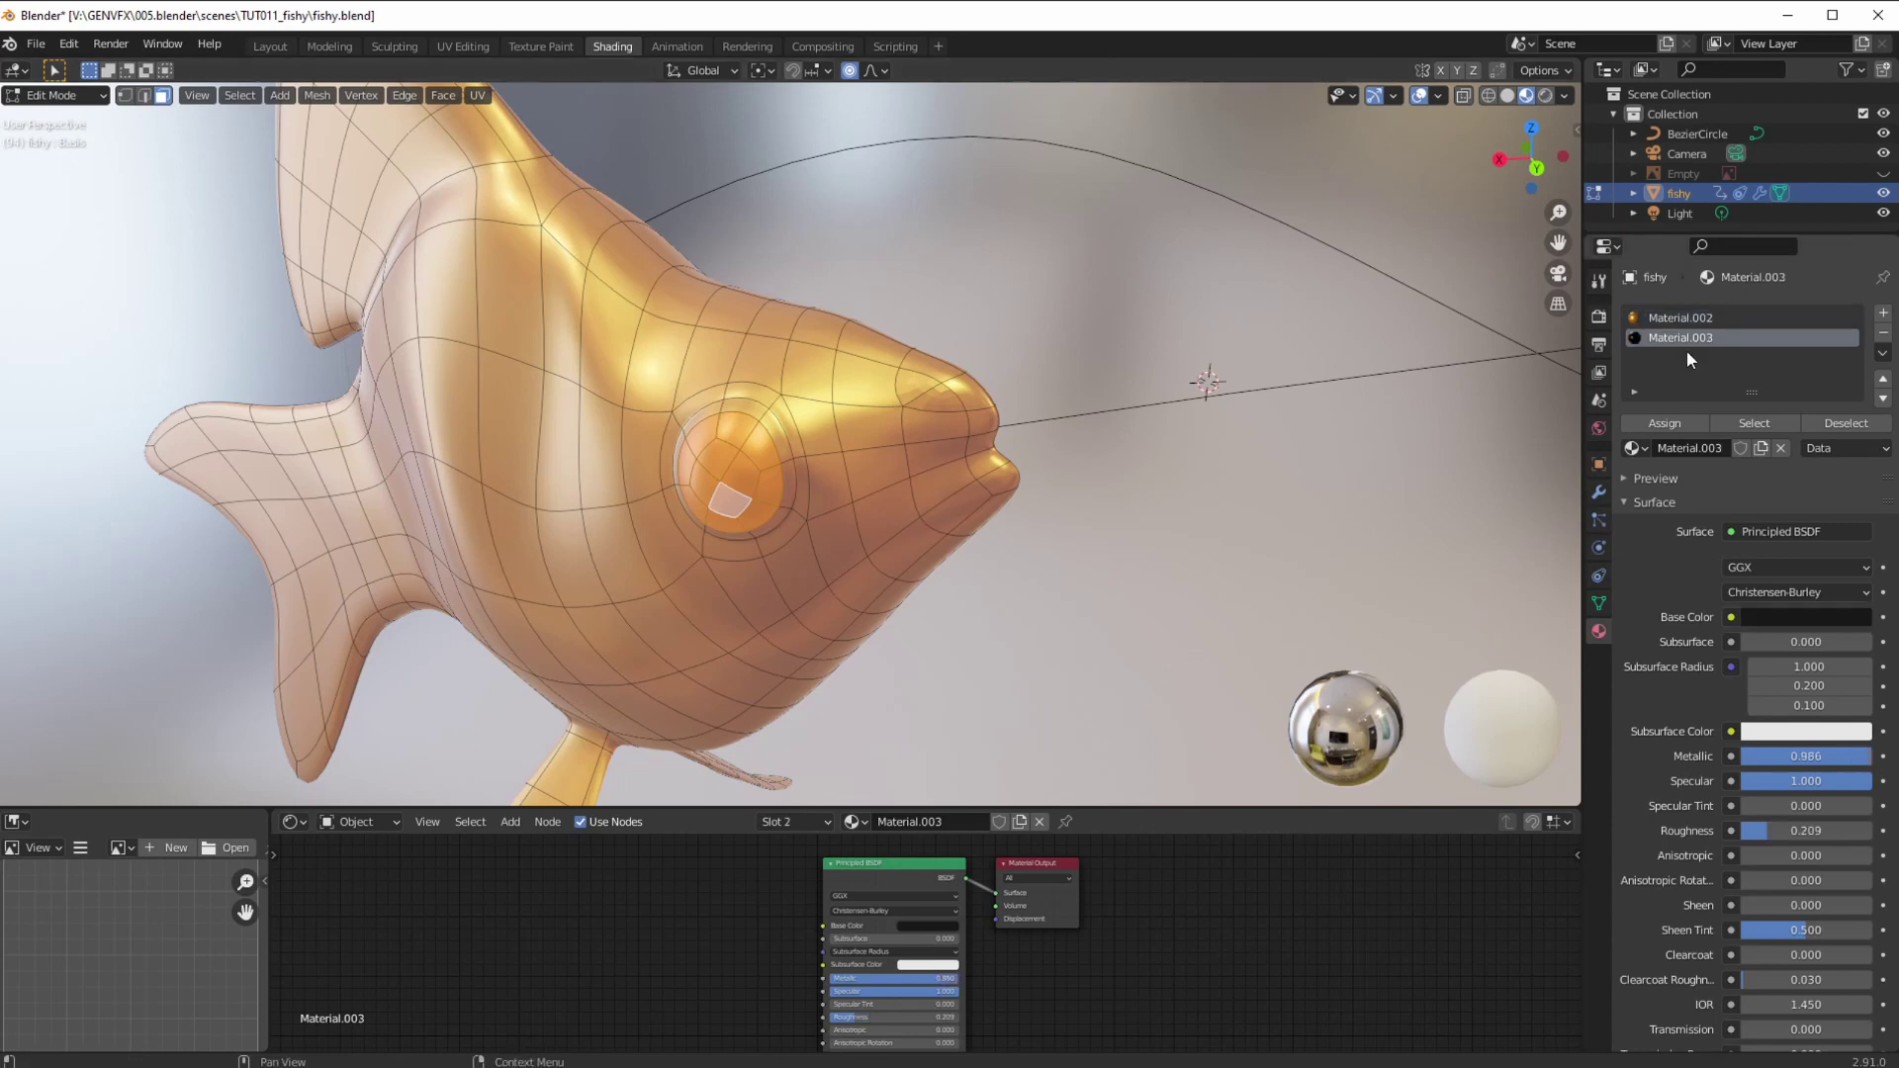
pyautogui.click(1653, 431)
# - Select the faces of the eye on the fish's other side, assign Material.003 to them, and return to Object Mode
pyautogui.moveTo(1097, 538); pyautogui.dragTo(927, 557, button='middle')
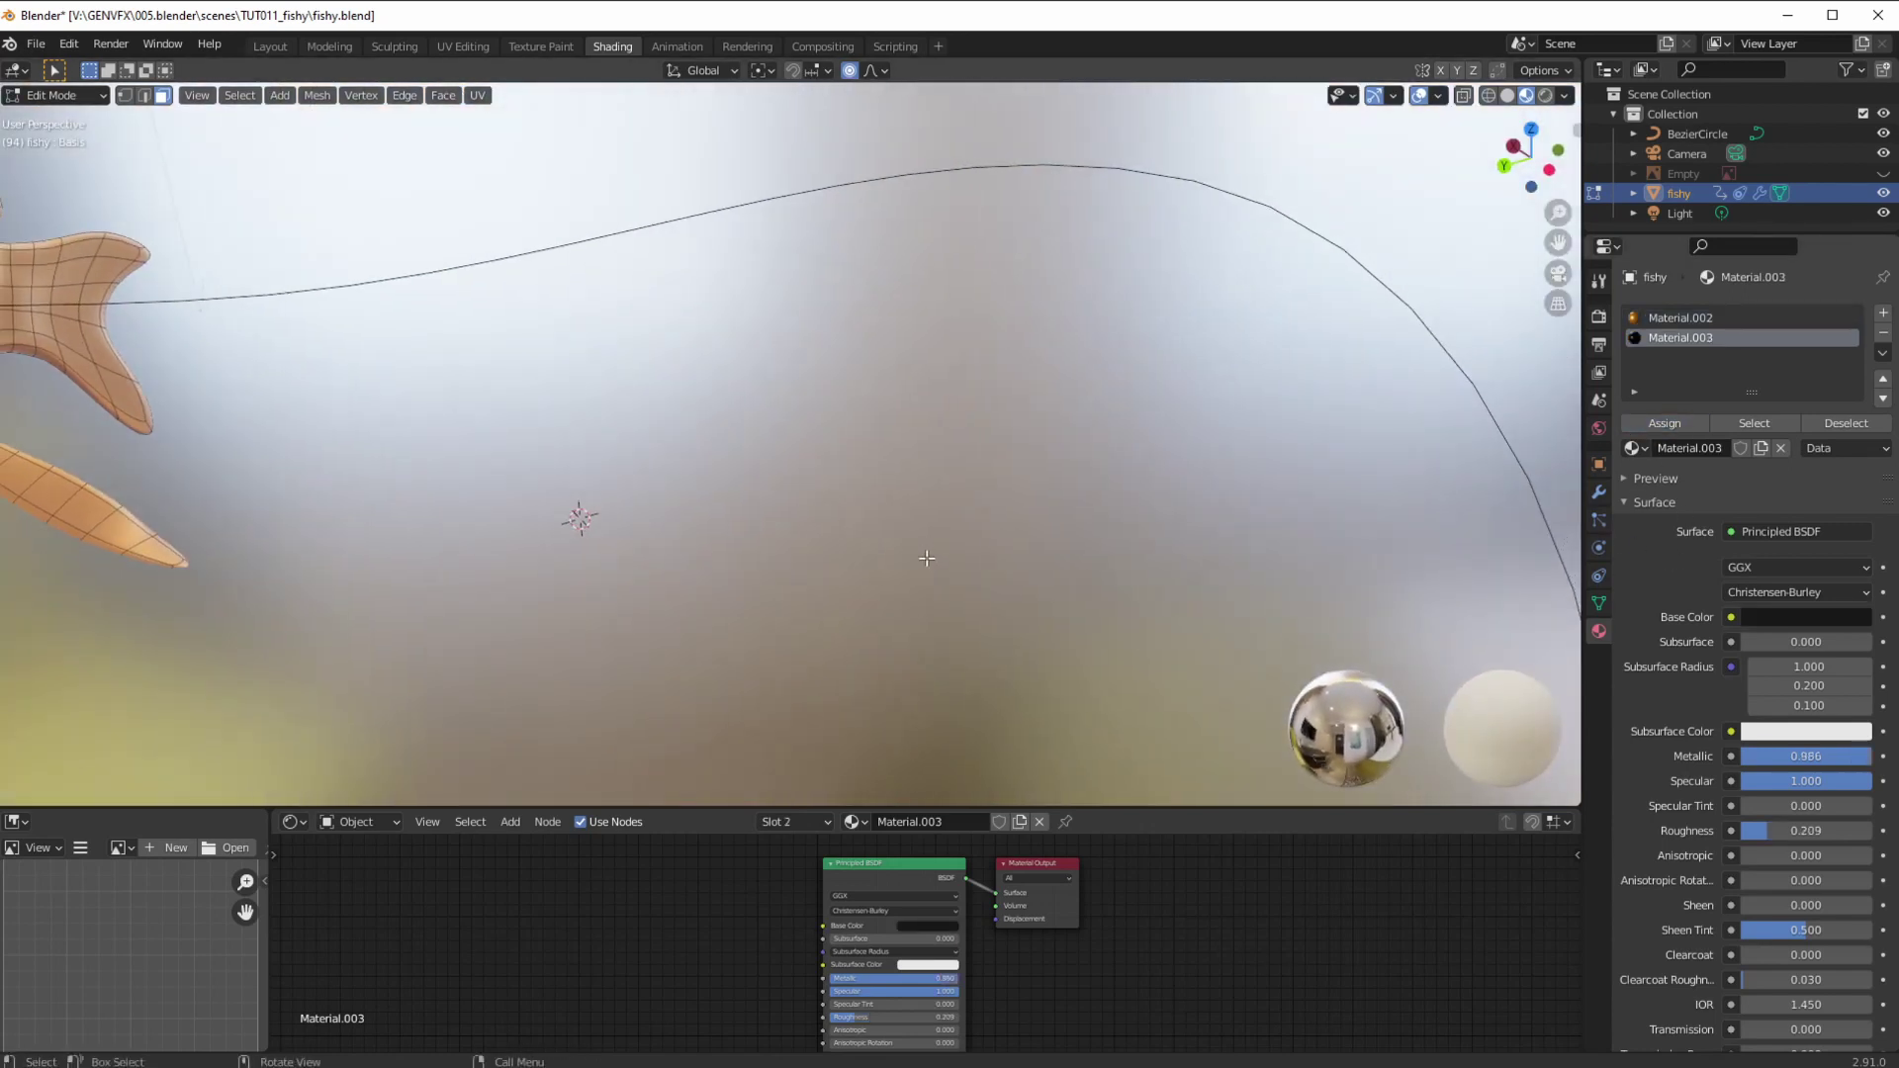
pyautogui.moveTo(581, 463); pyautogui.dragTo(753, 443, button='middle')
pyautogui.scroll(3, 786, 549)
pyautogui.keyDown('shift'); pyautogui.click(762, 407); pyautogui.keyUp('shift')
pyautogui.keyDown('shift'); pyautogui.click(742, 378); pyautogui.keyUp('shift')
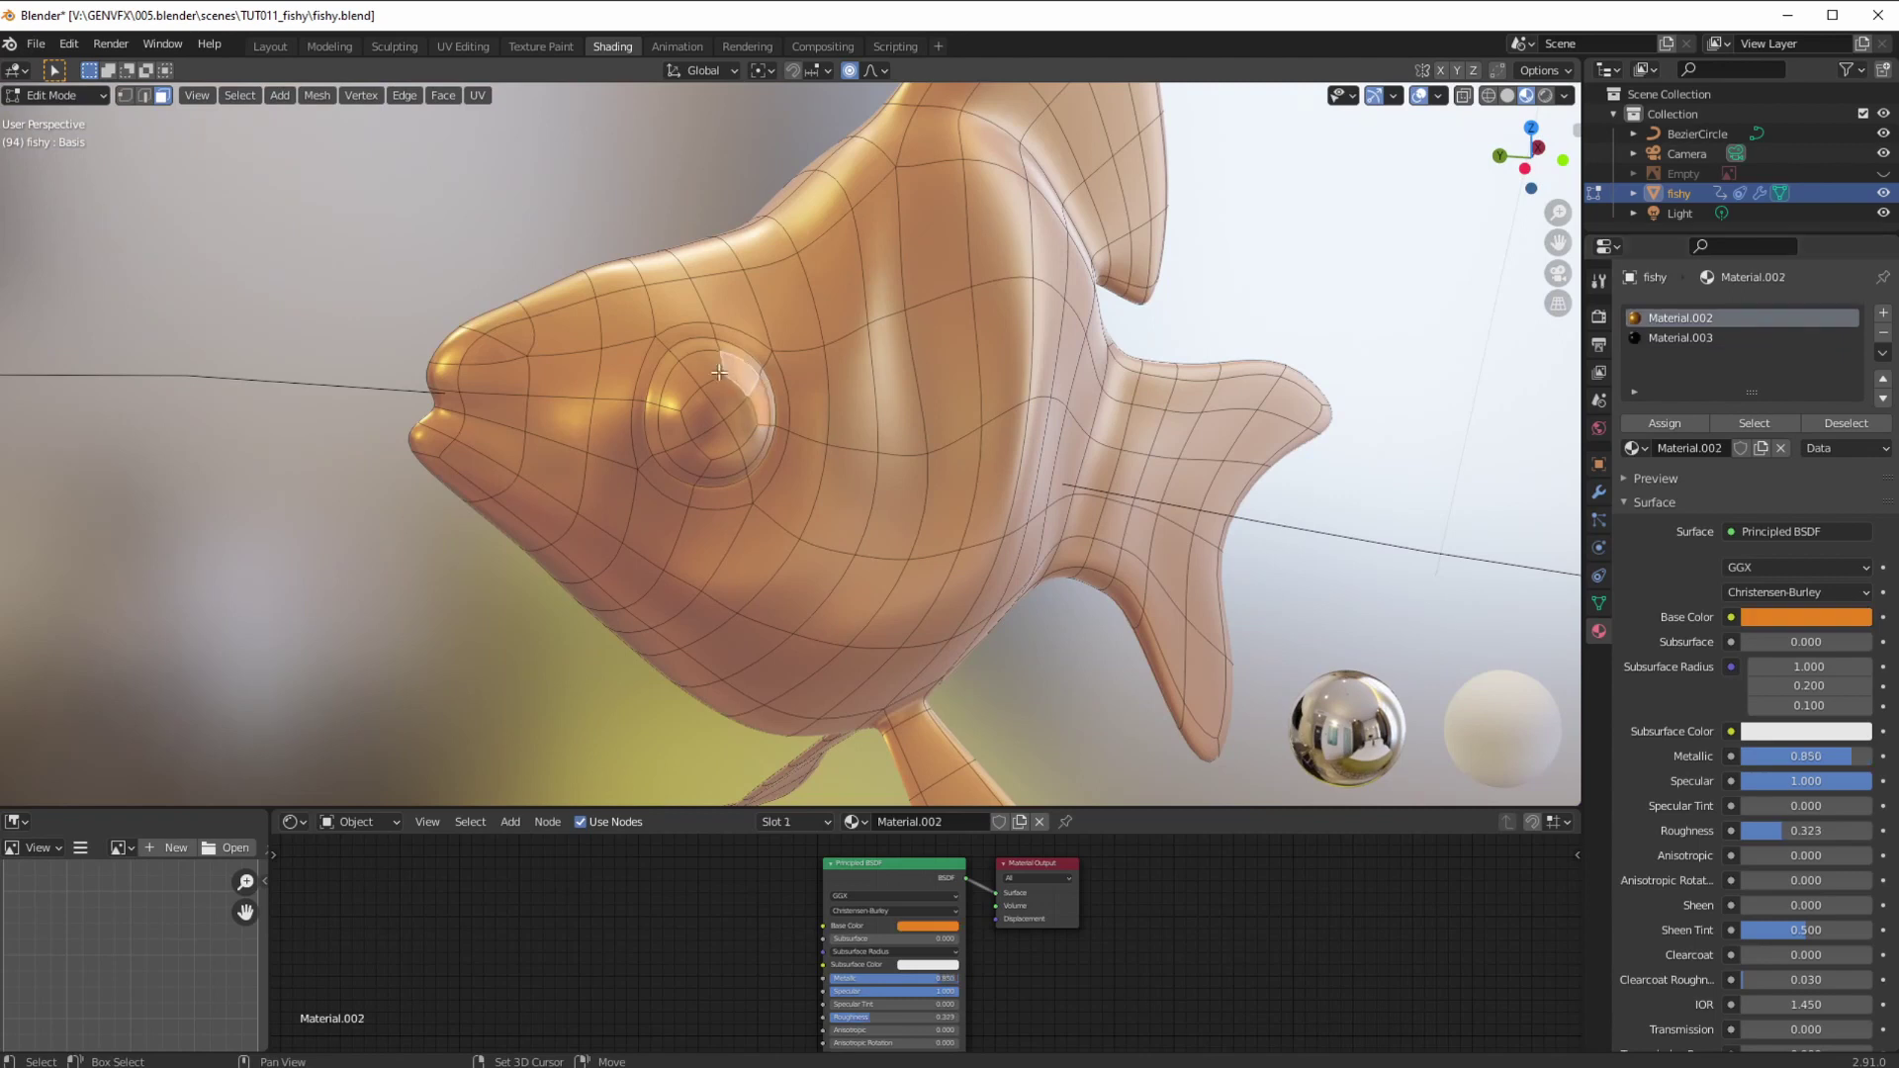
pyautogui.click(676, 424)
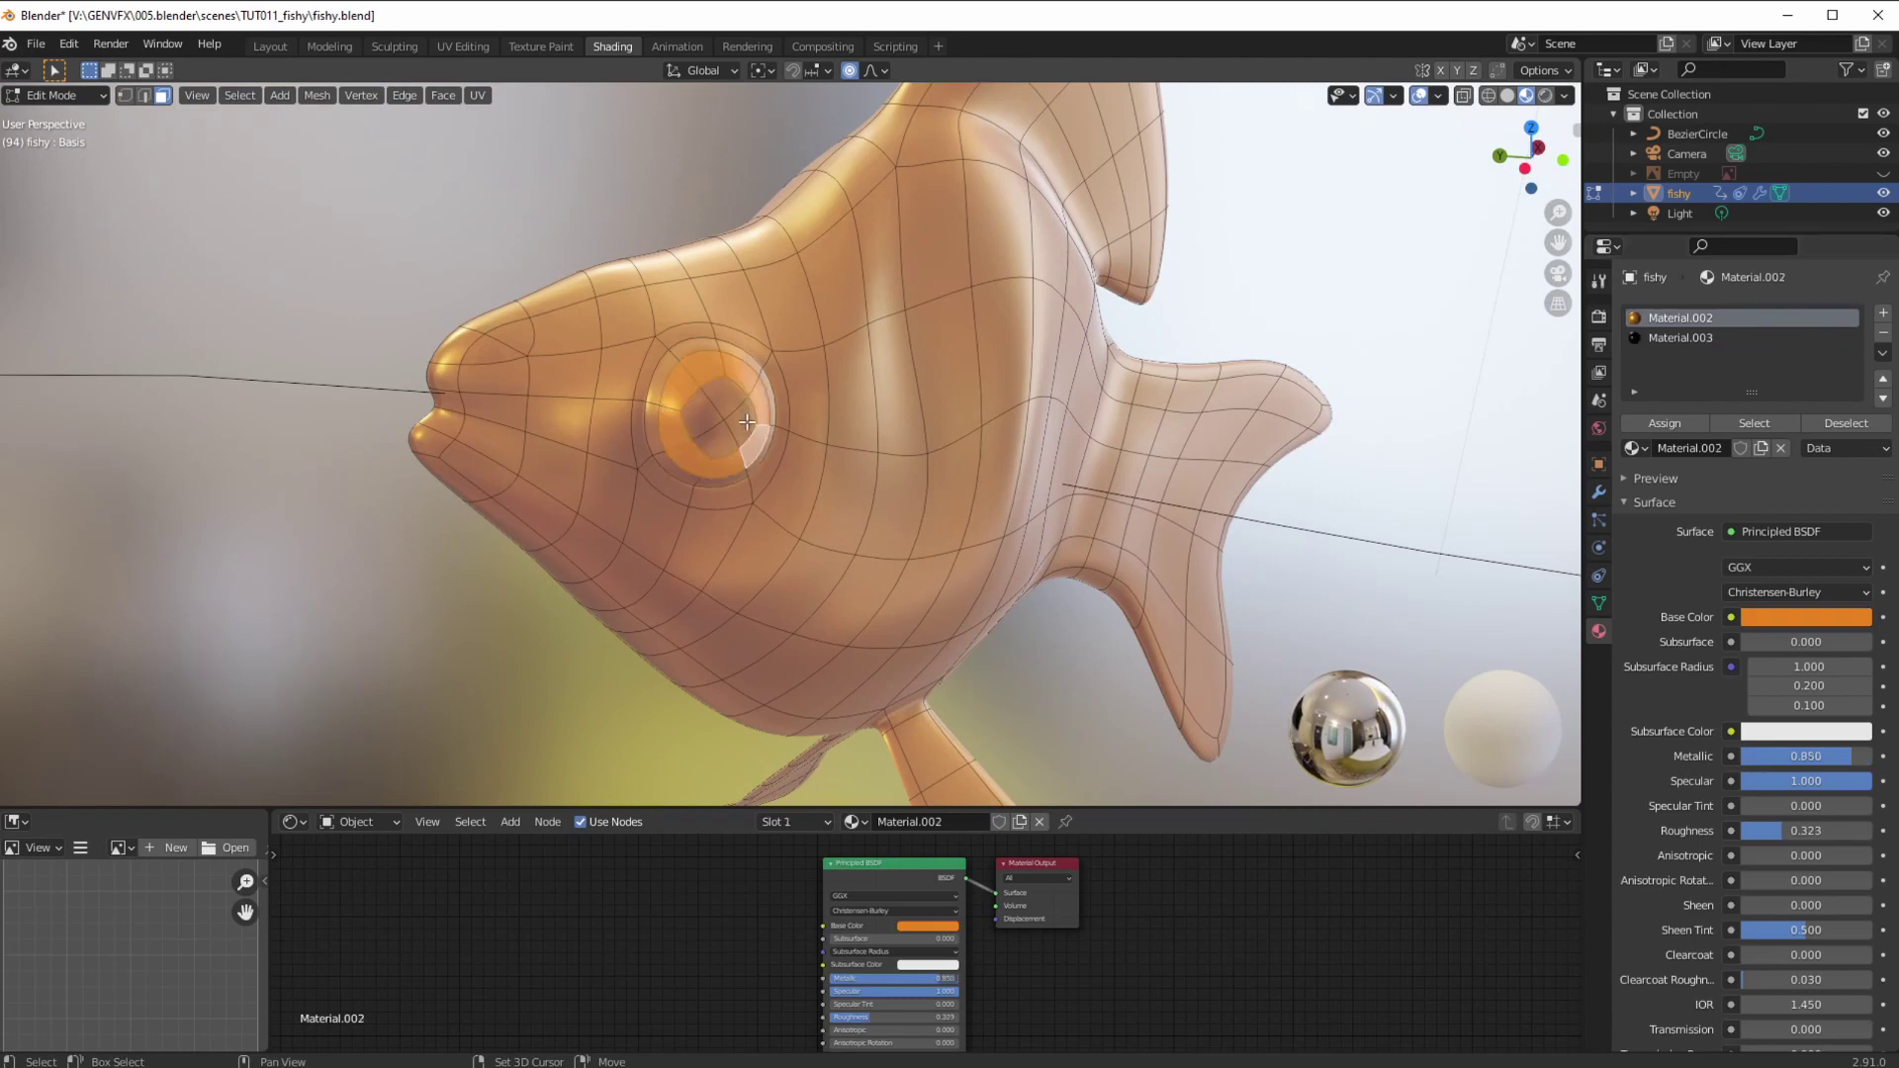
pyautogui.click(714, 440)
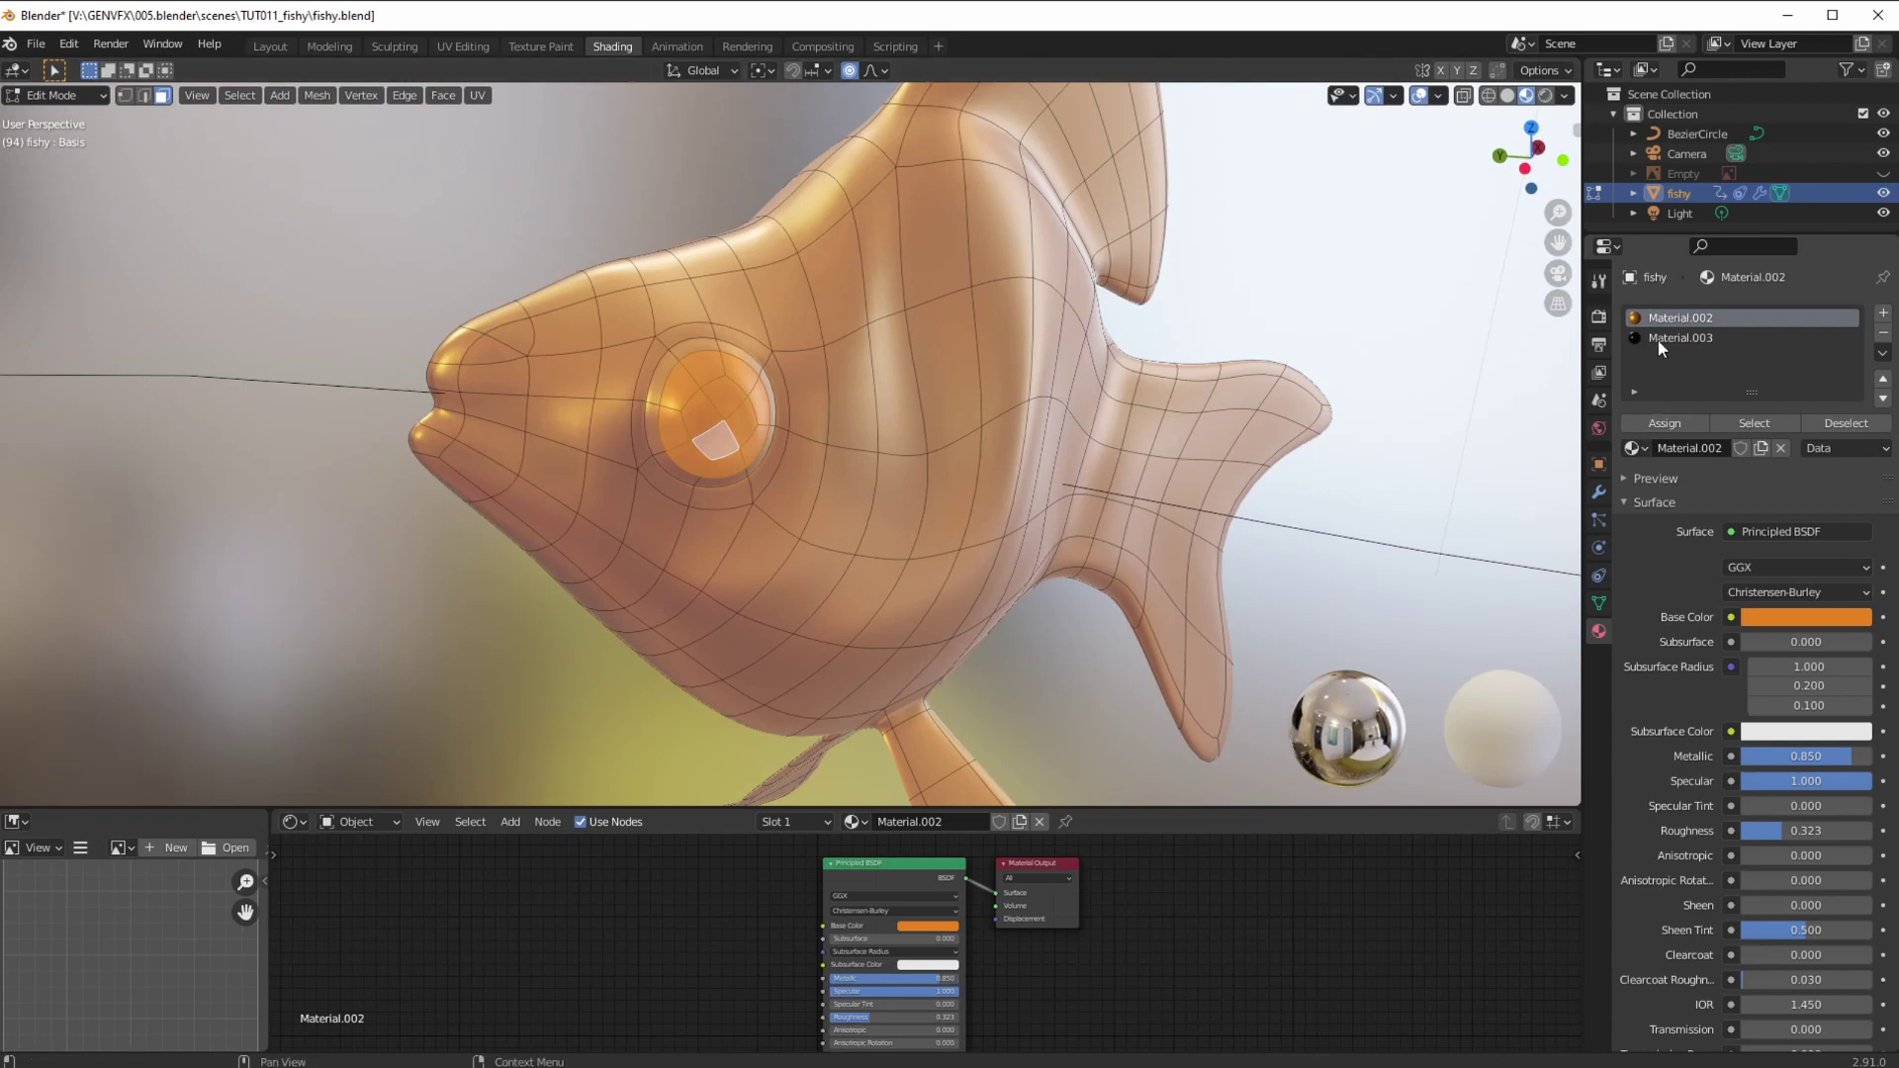
pyautogui.click(1660, 340)
pyautogui.click(1663, 429)
pyautogui.moveTo(427, 491); pyautogui.dragTo(648, 584, button='middle')
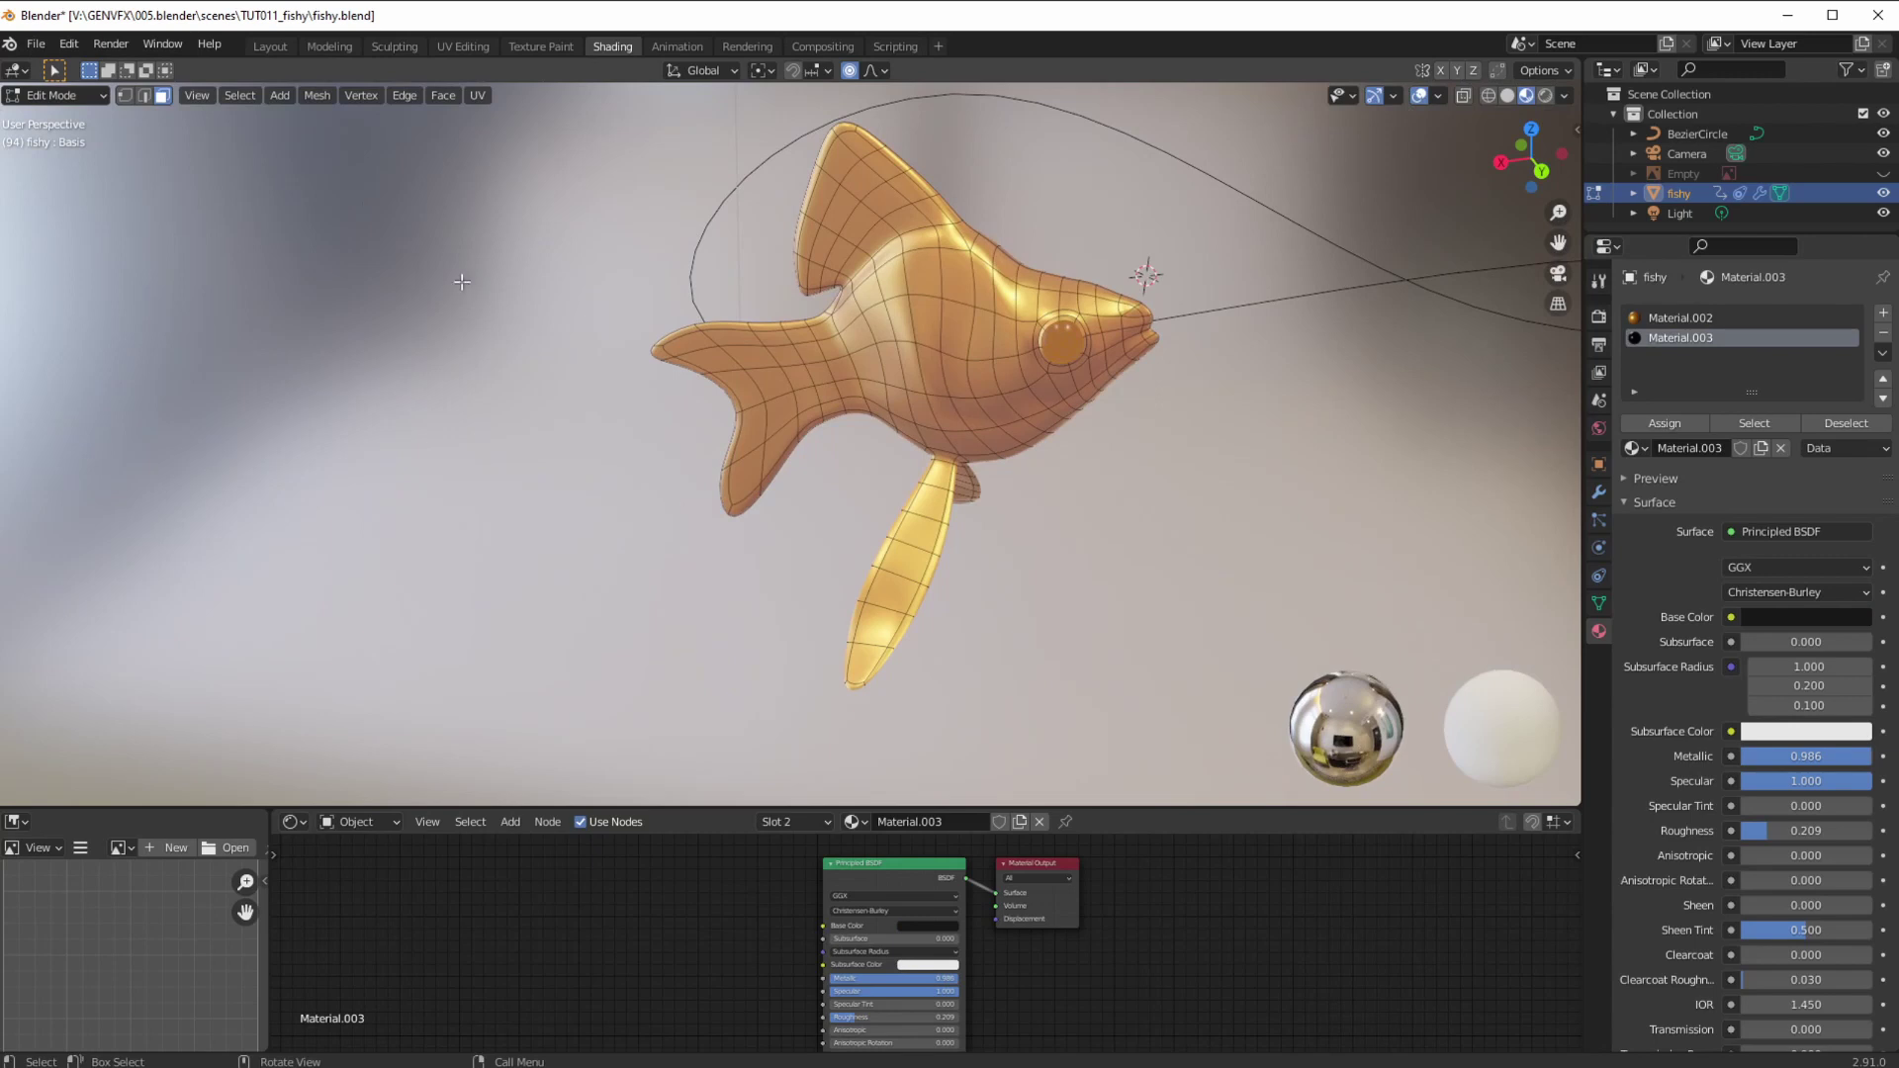
pyautogui.click(93, 99)
# - Hide all viewport overlays to view the shaded fish without the curve and cursor
pyautogui.moveTo(414, 449); pyautogui.dragTo(528, 435, button='middle')
pyautogui.moveTo(538, 350); pyautogui.dragTo(566, 561, button='middle')
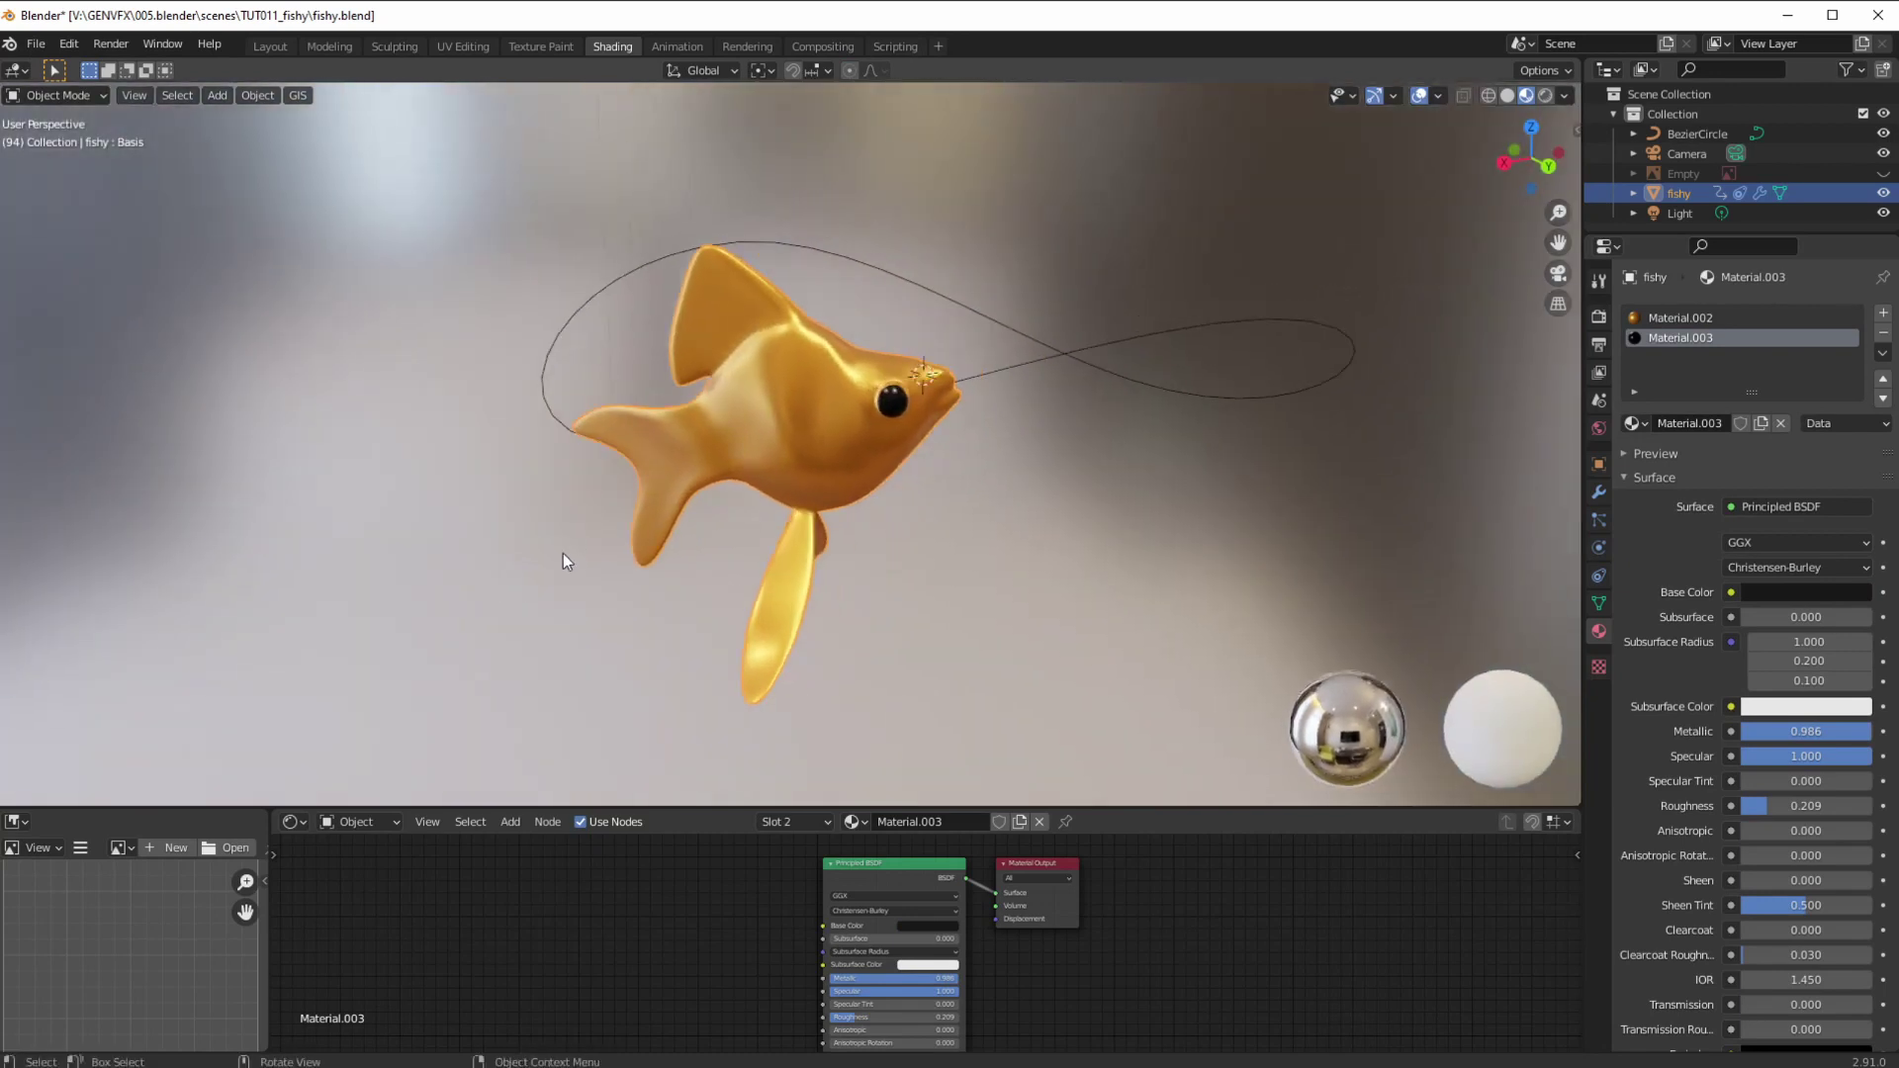
pyautogui.click(1418, 98)
pyautogui.click(1420, 98)
pyautogui.click(1437, 97)
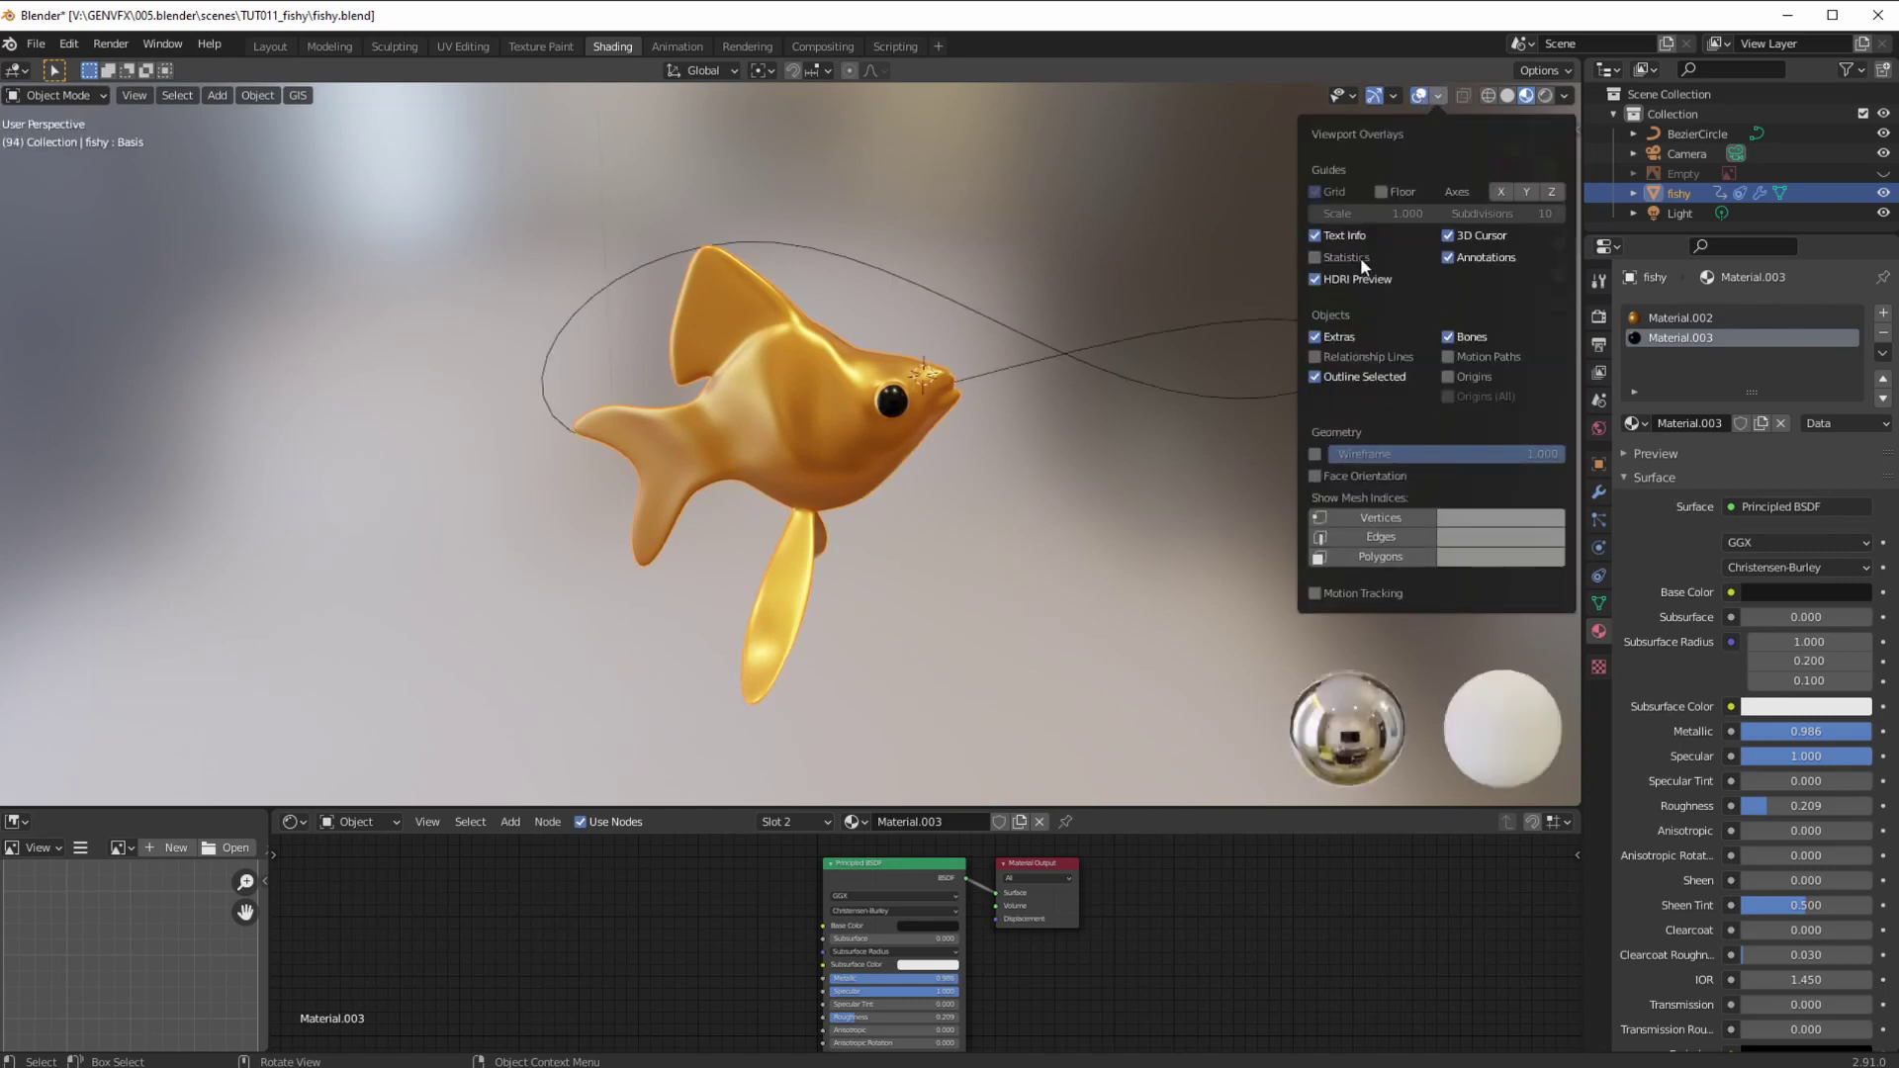
pyautogui.click(1420, 97)
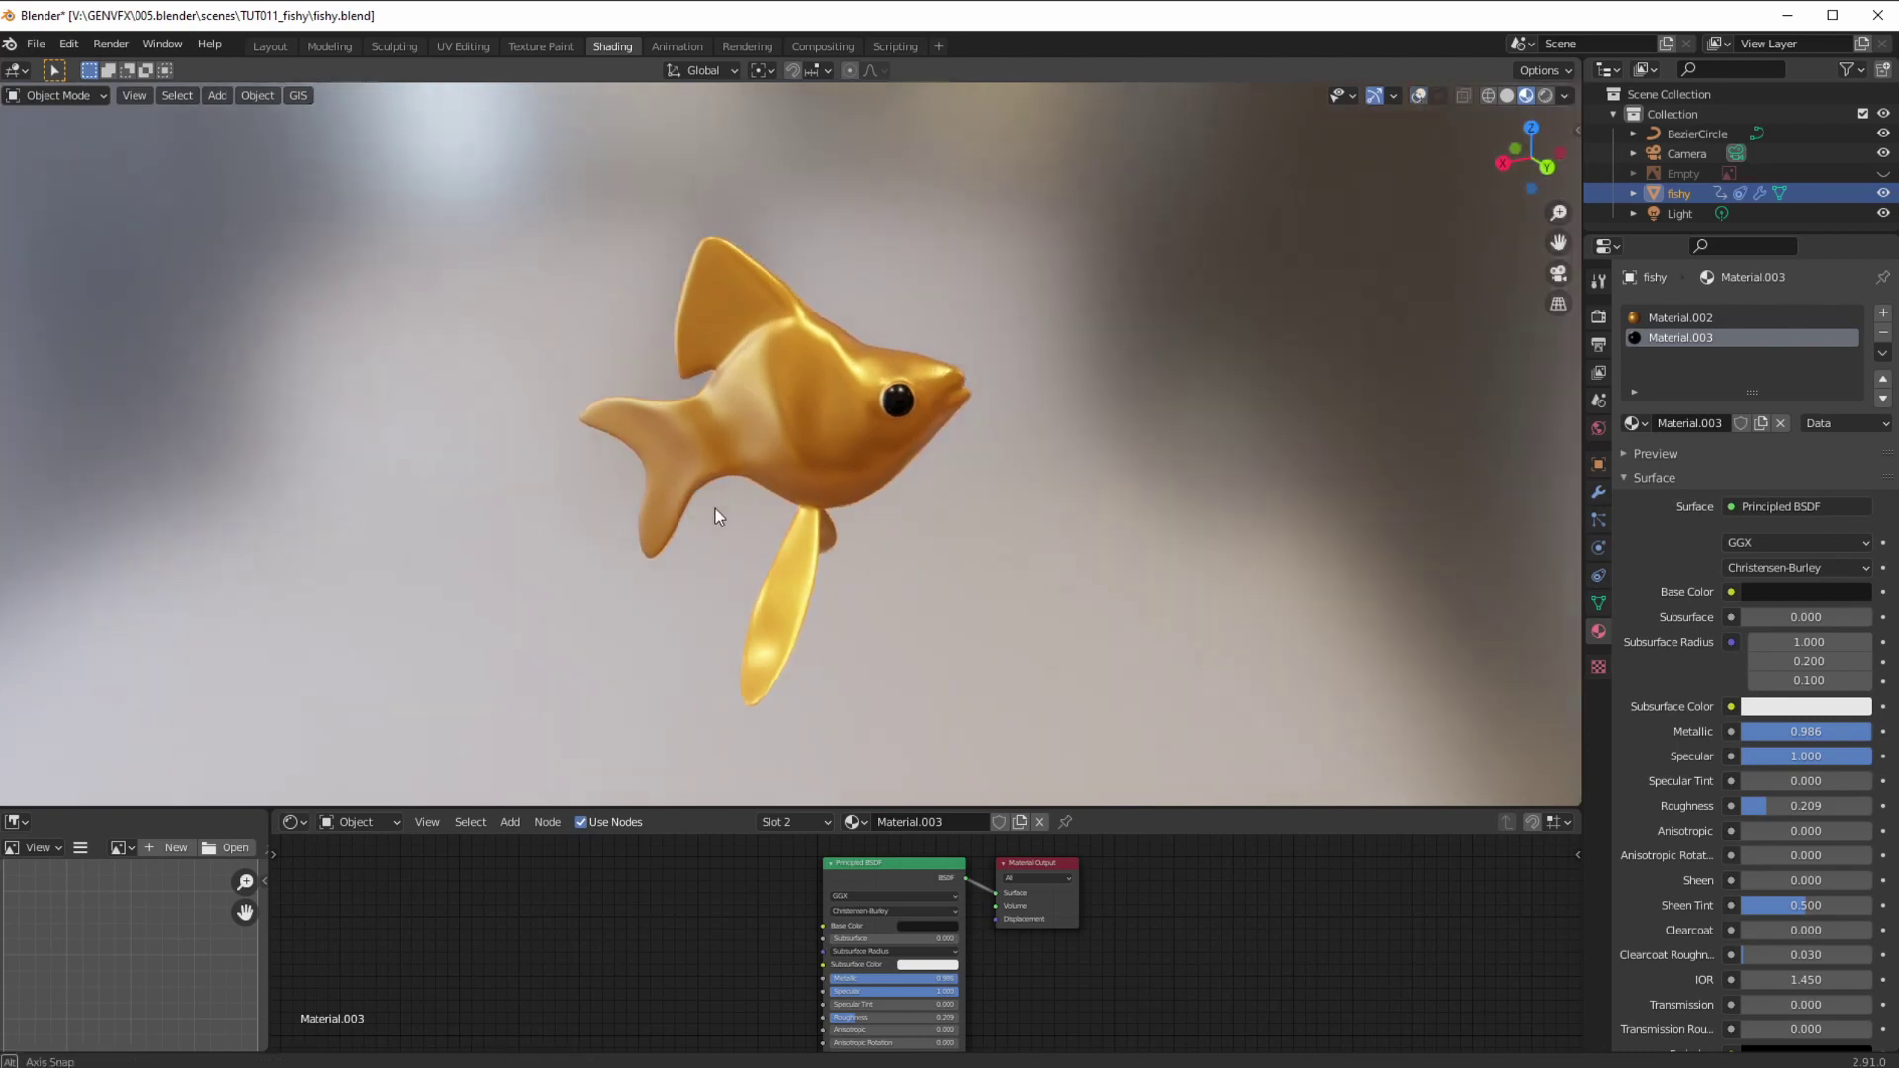
pyautogui.moveTo(708, 506); pyautogui.dragTo(640, 489, button='middle')
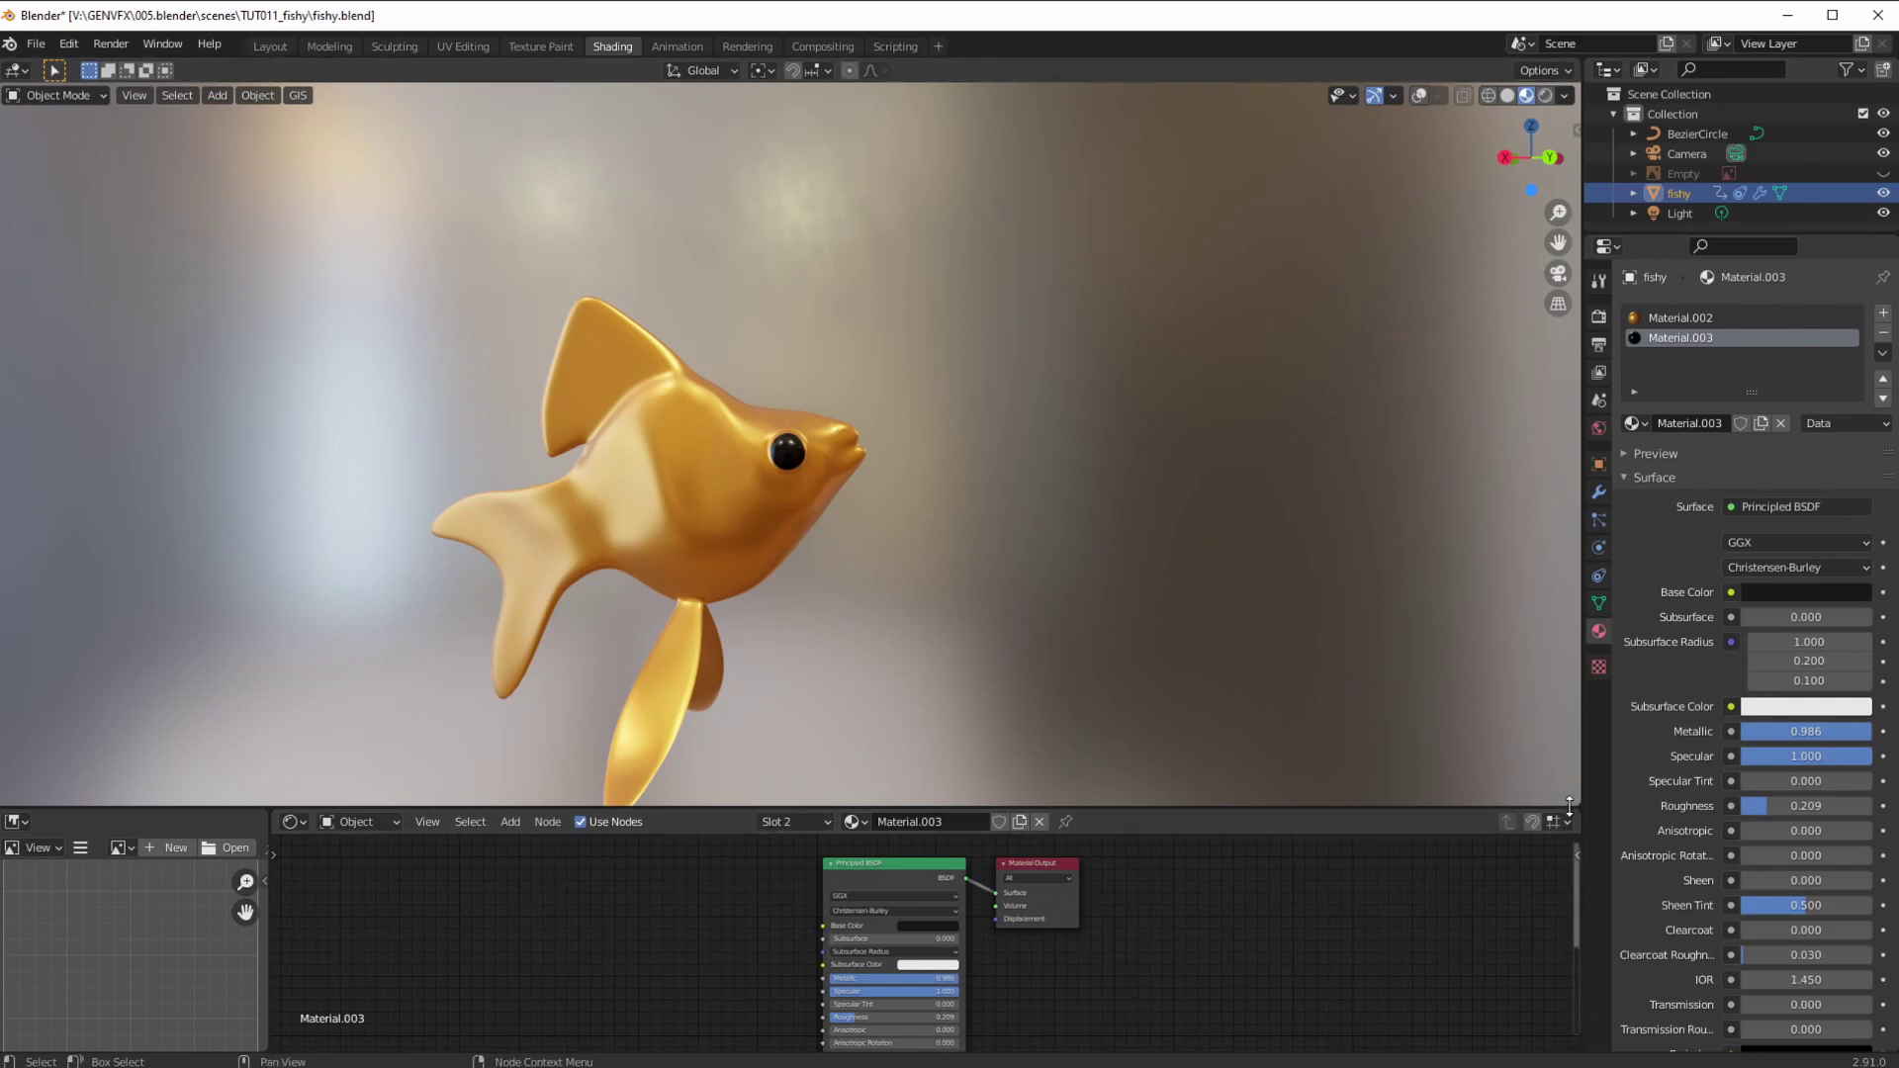
# - Split a narrow strip off the top of the shader editor and turn it into a Timeline
pyautogui.moveTo(1577, 808); pyautogui.dragTo(1576, 864)
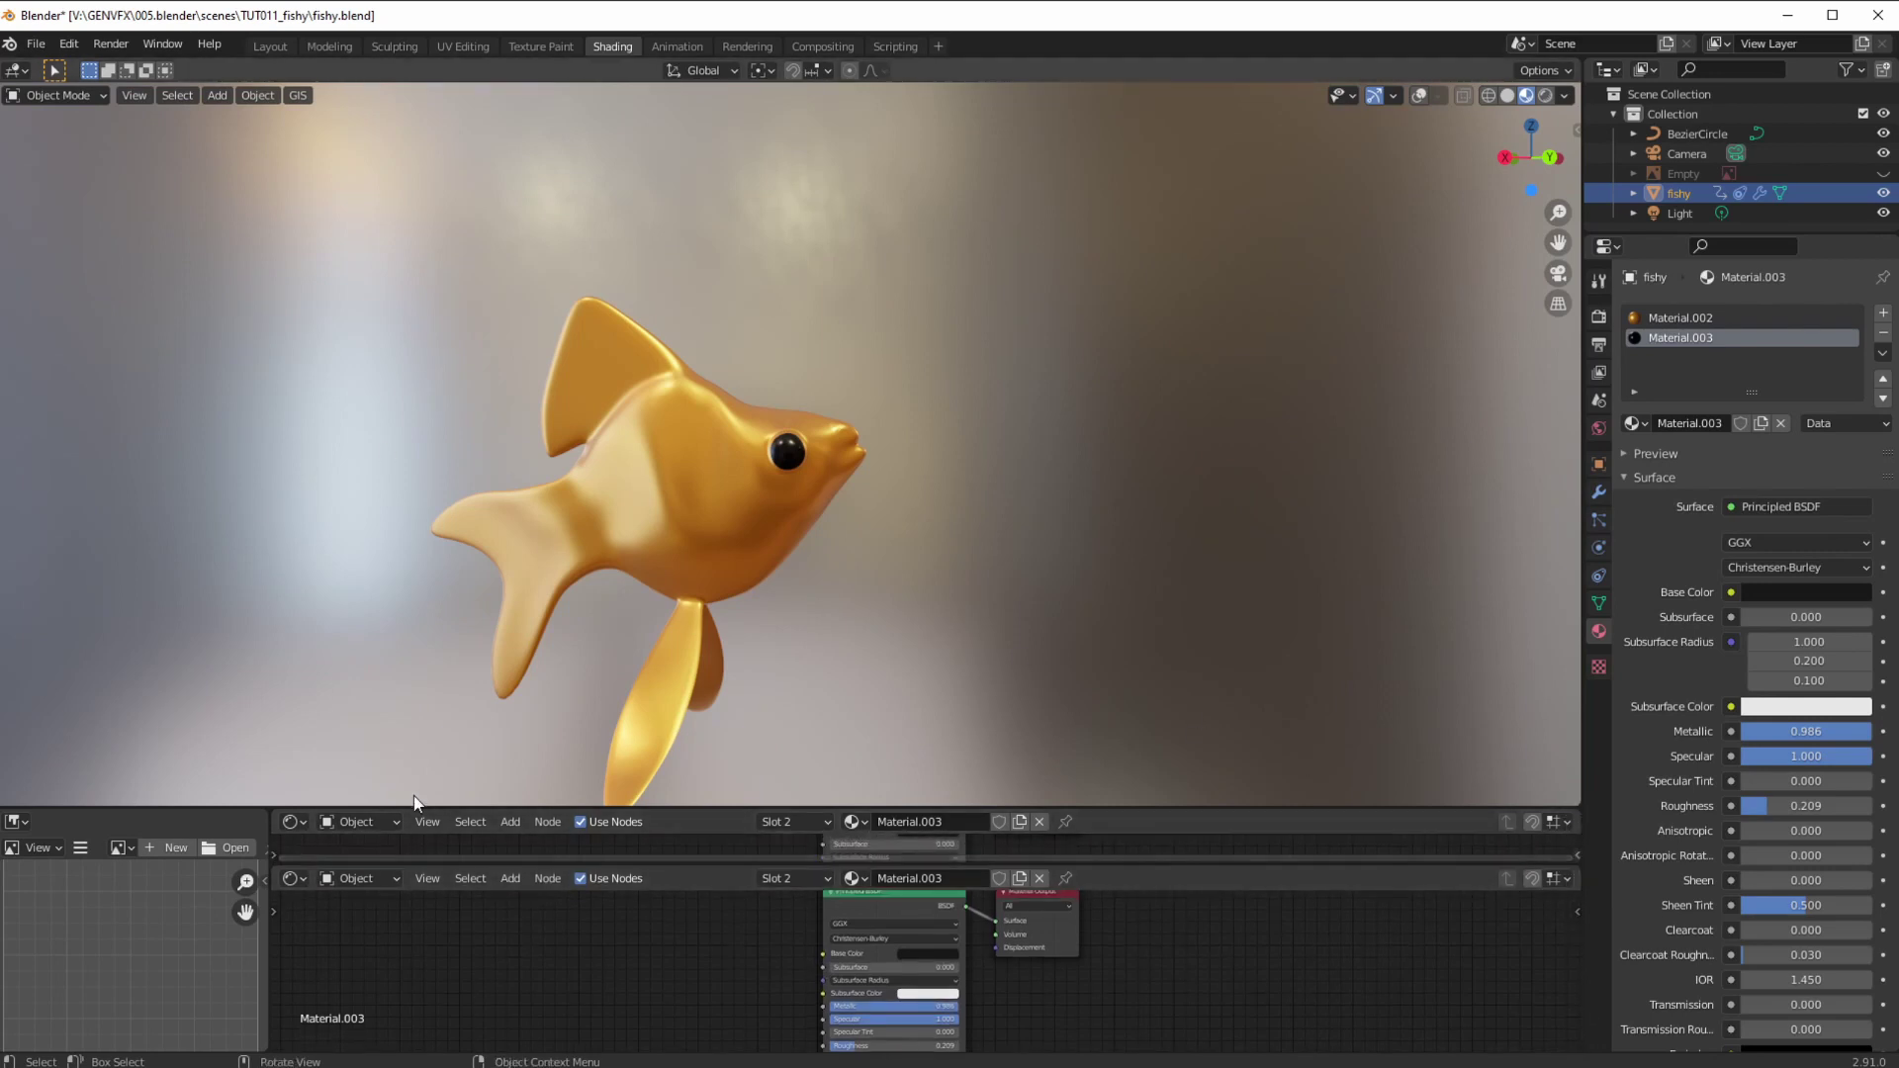
pyautogui.click(293, 822)
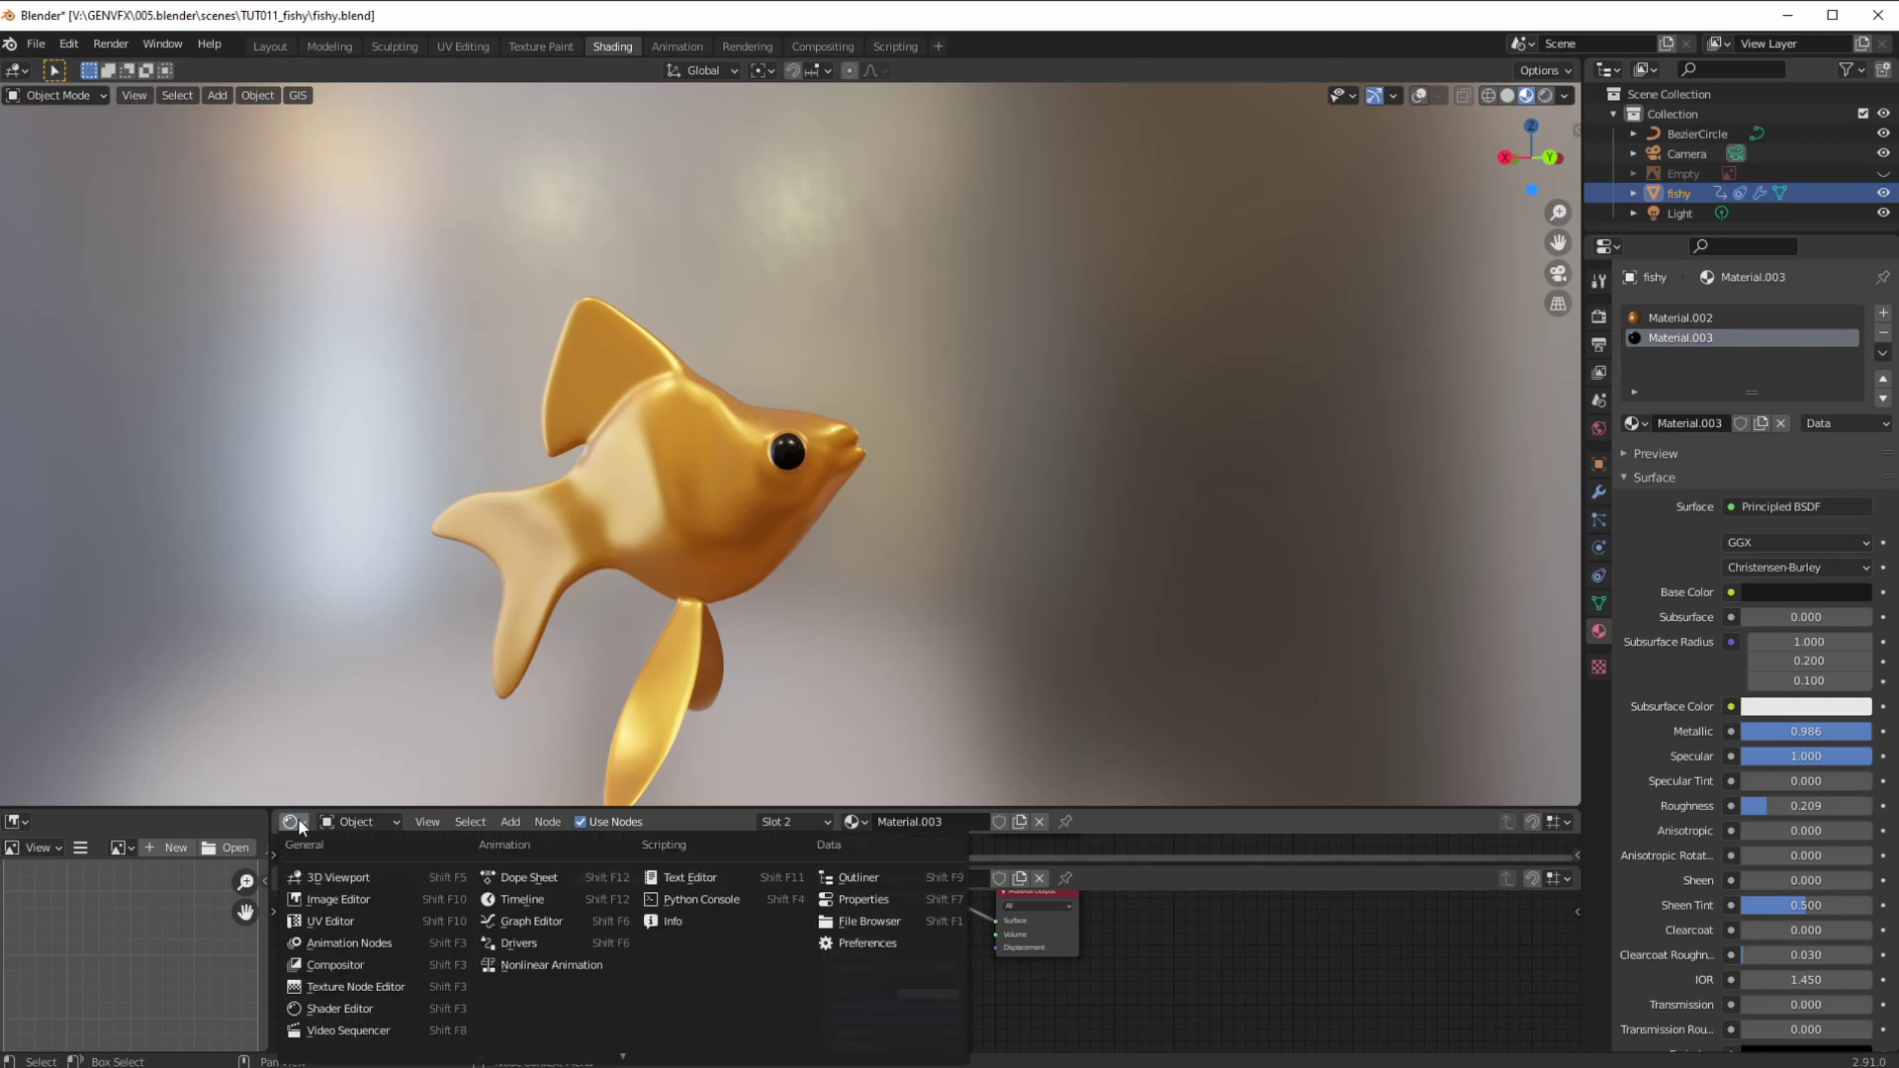
pyautogui.click(519, 899)
# - Play the swim animation from the first frame to check the fish with its materials
pyautogui.click(907, 821)
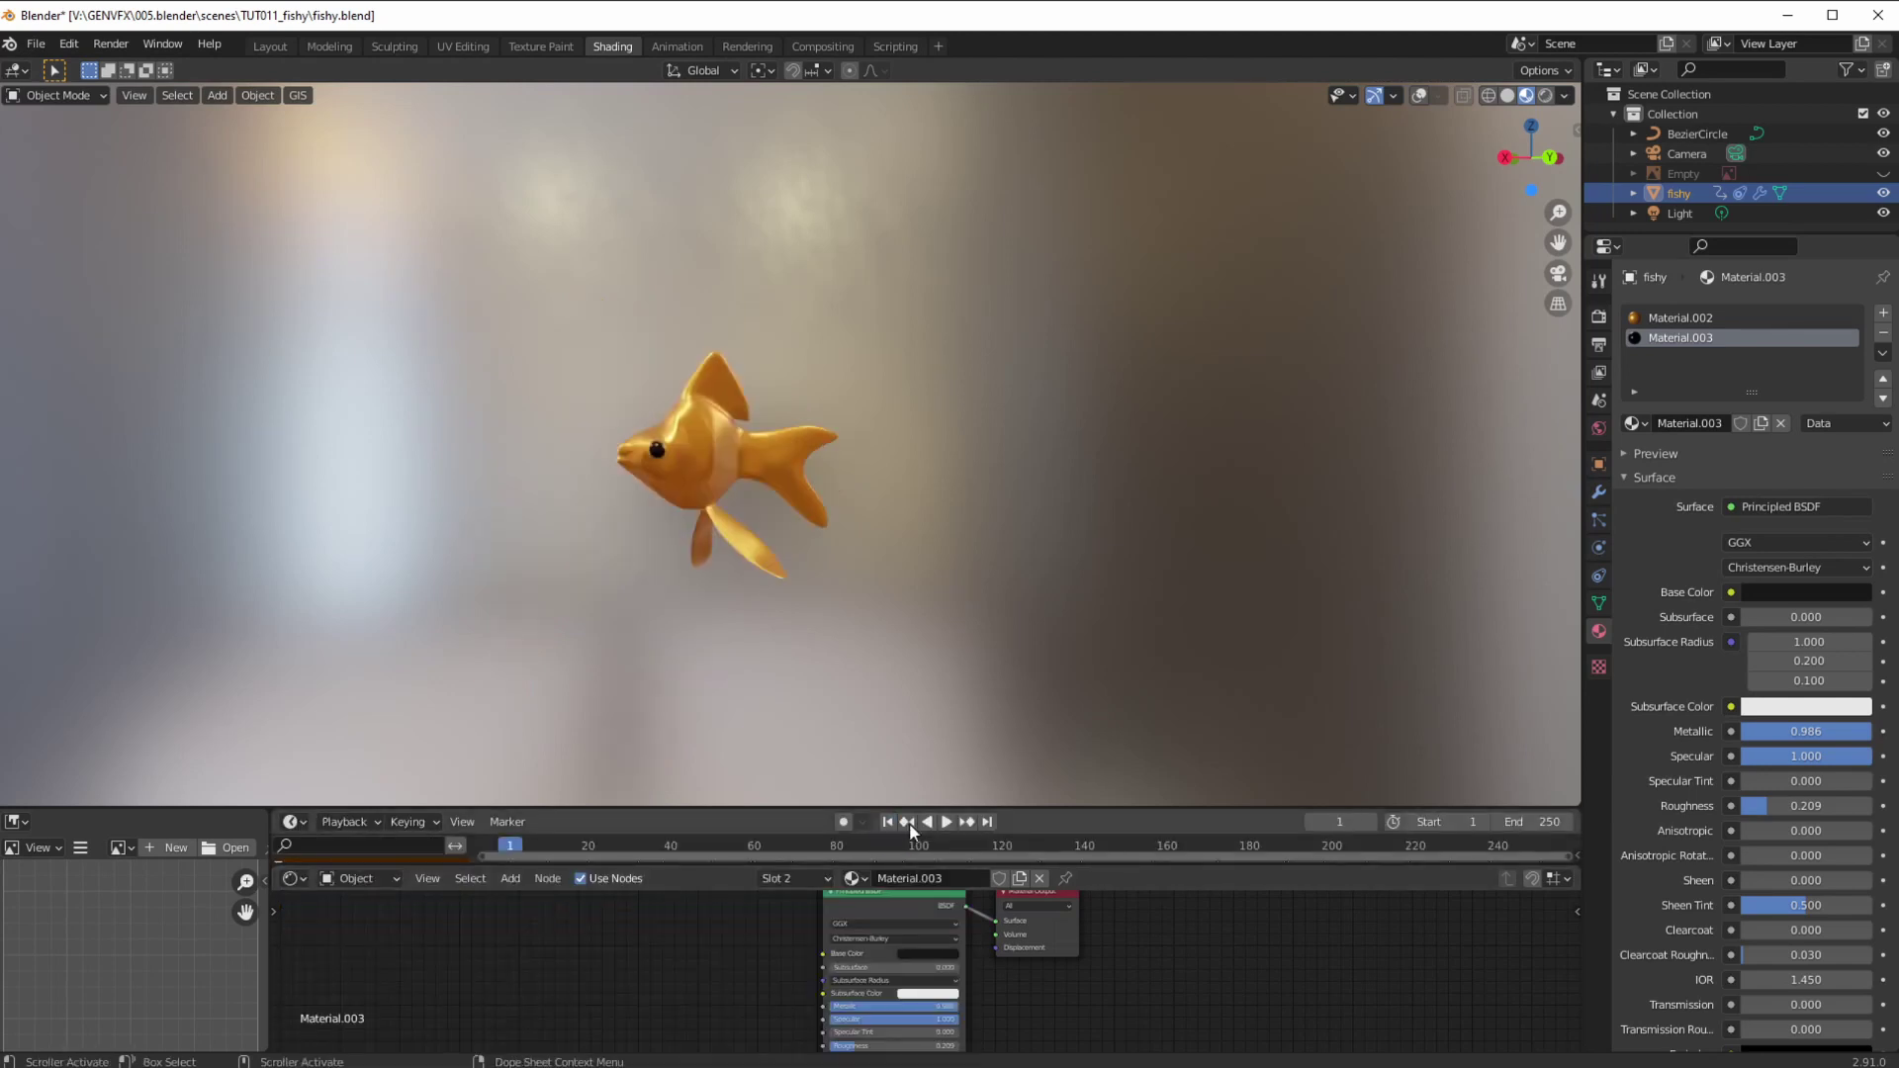
pyautogui.click(945, 822)
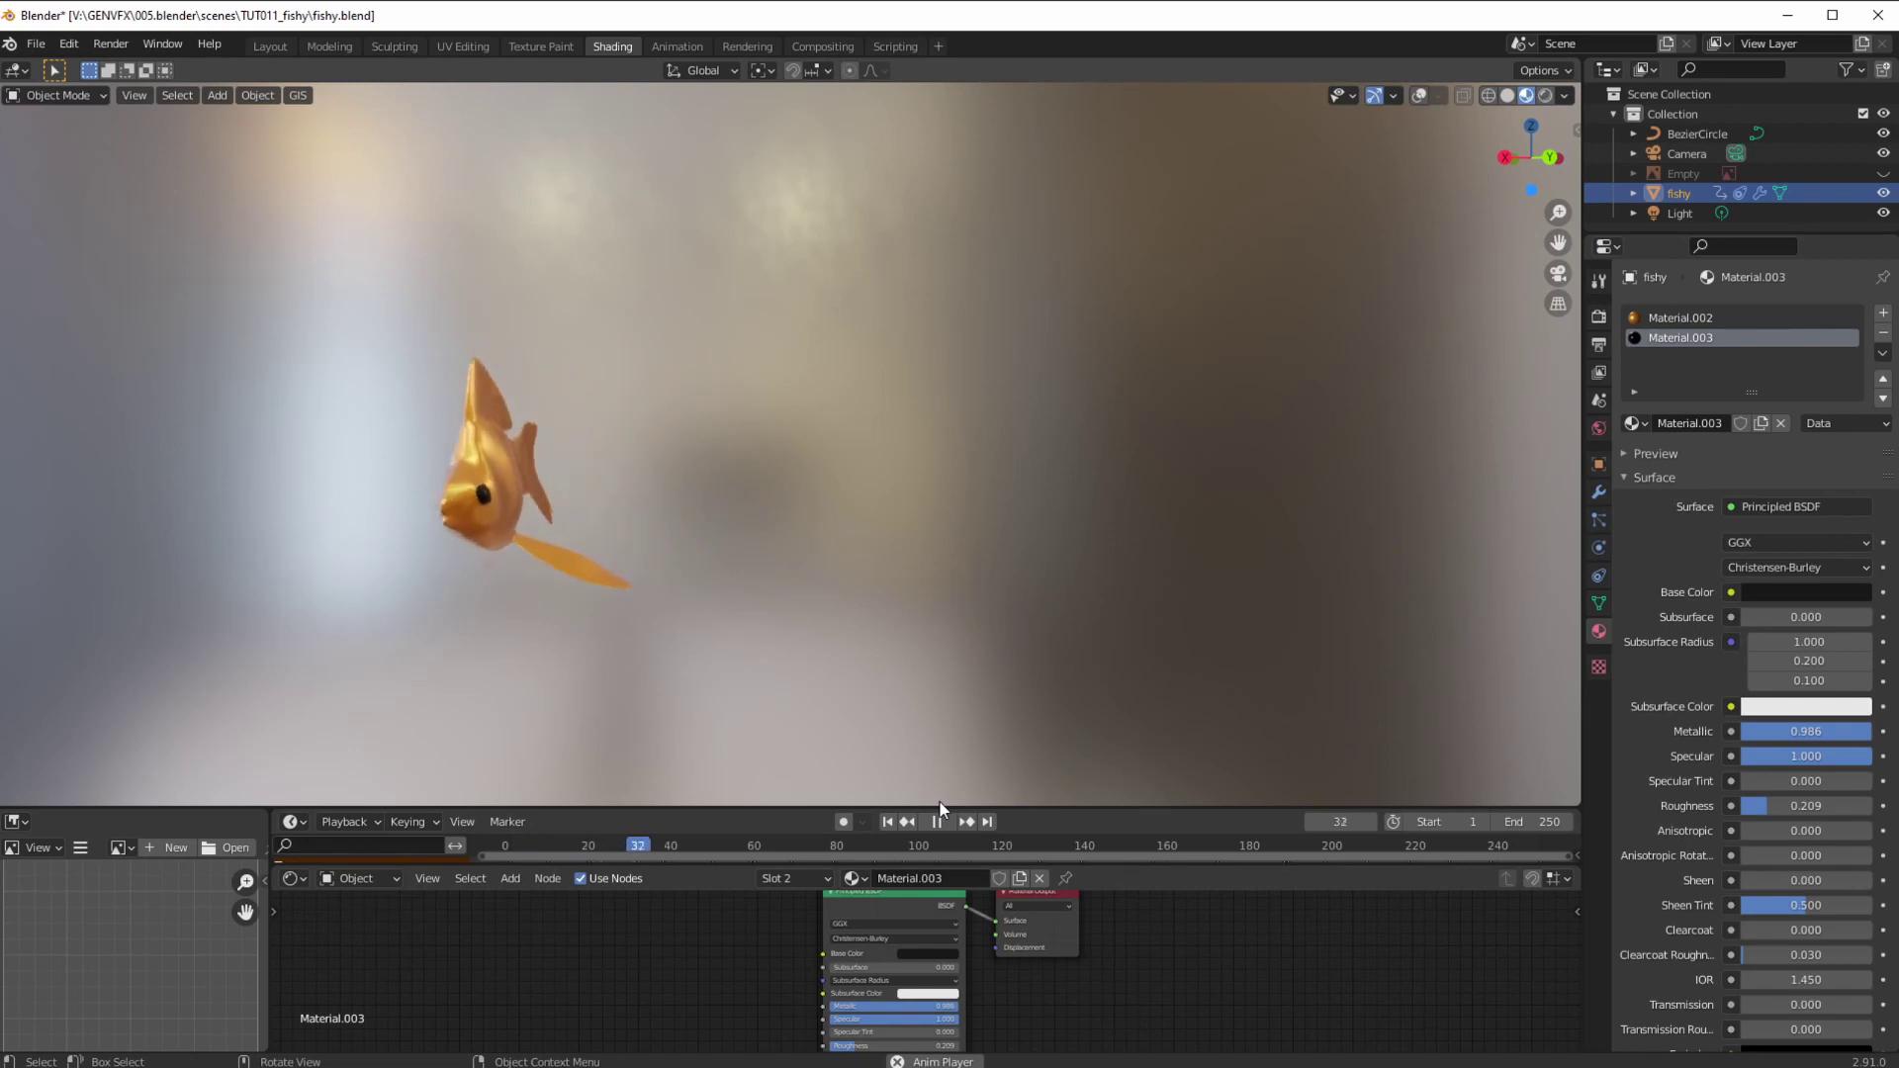